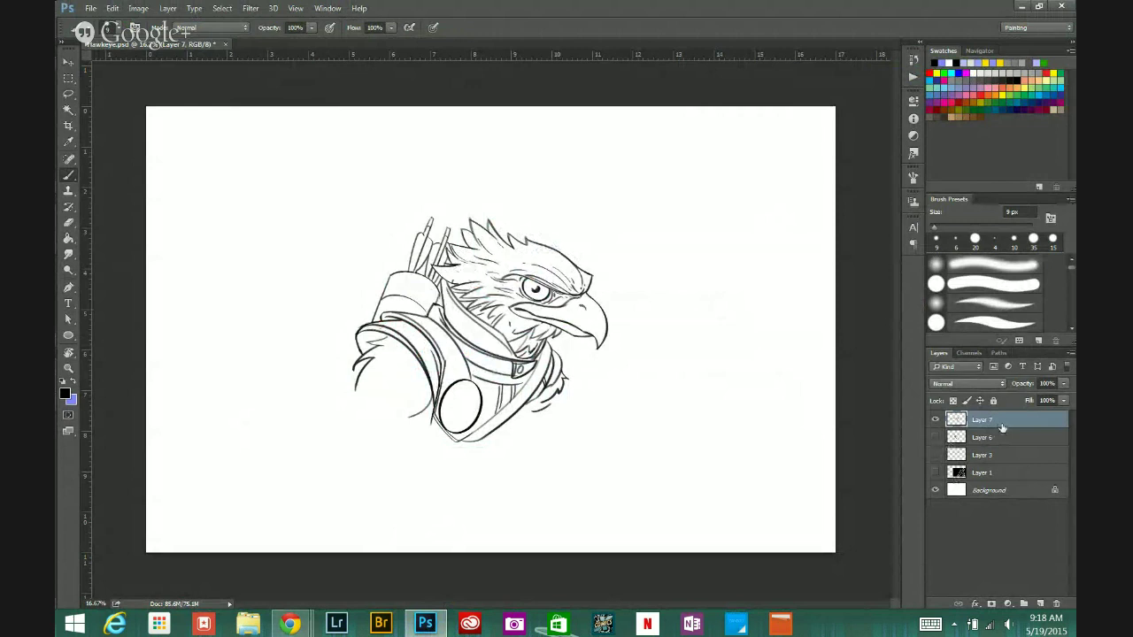
Step: Add a new layer directly beneath the line art layer and set the foreground colour to mid grey 9d9d9d
left_click(1039, 602)
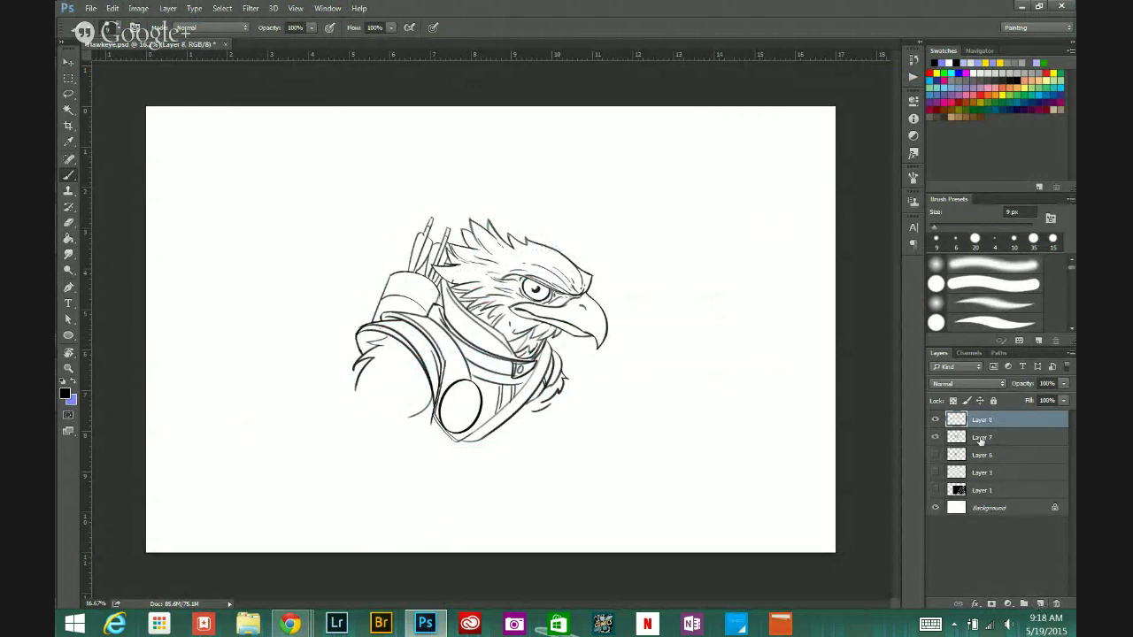
left_click_drag(1003, 421, 993, 442)
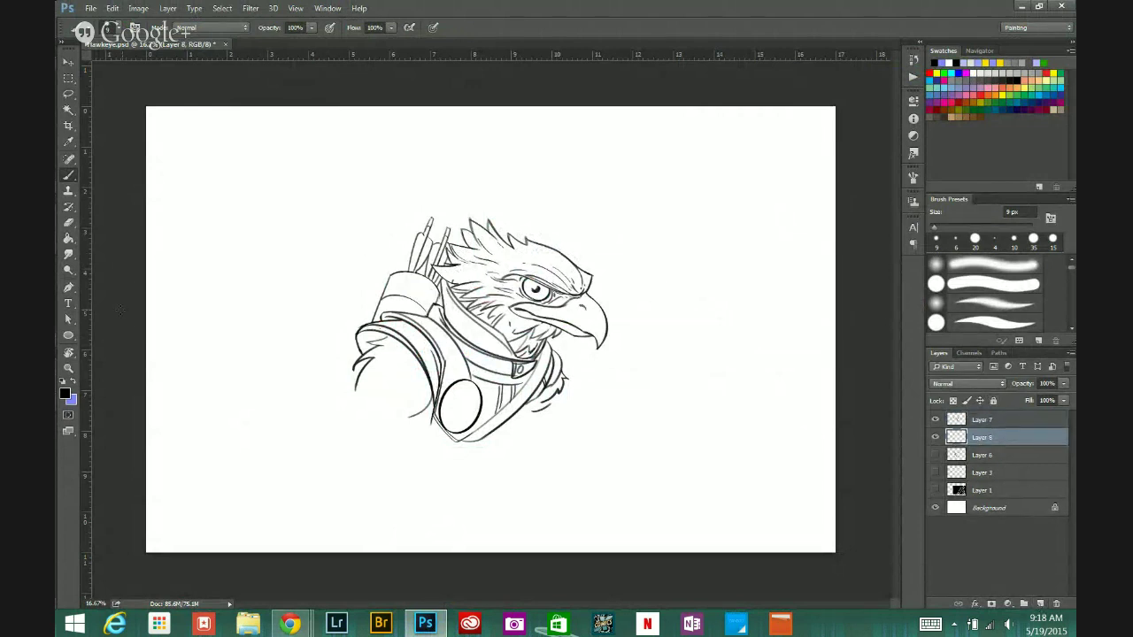
left_click(65, 394)
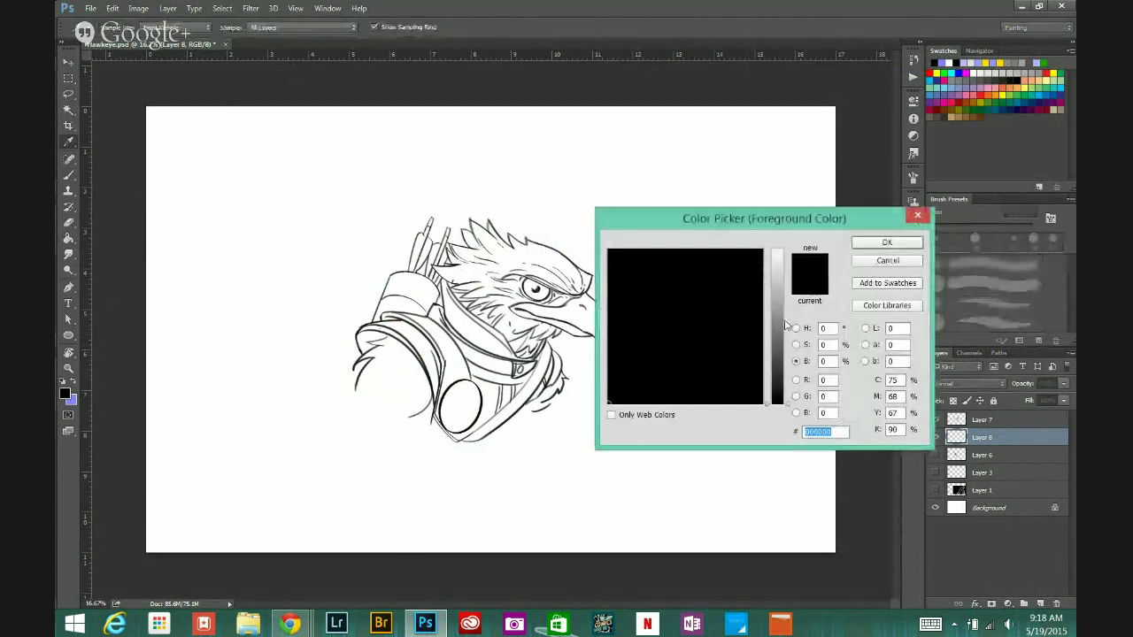
left_click_drag(783, 336, 778, 308)
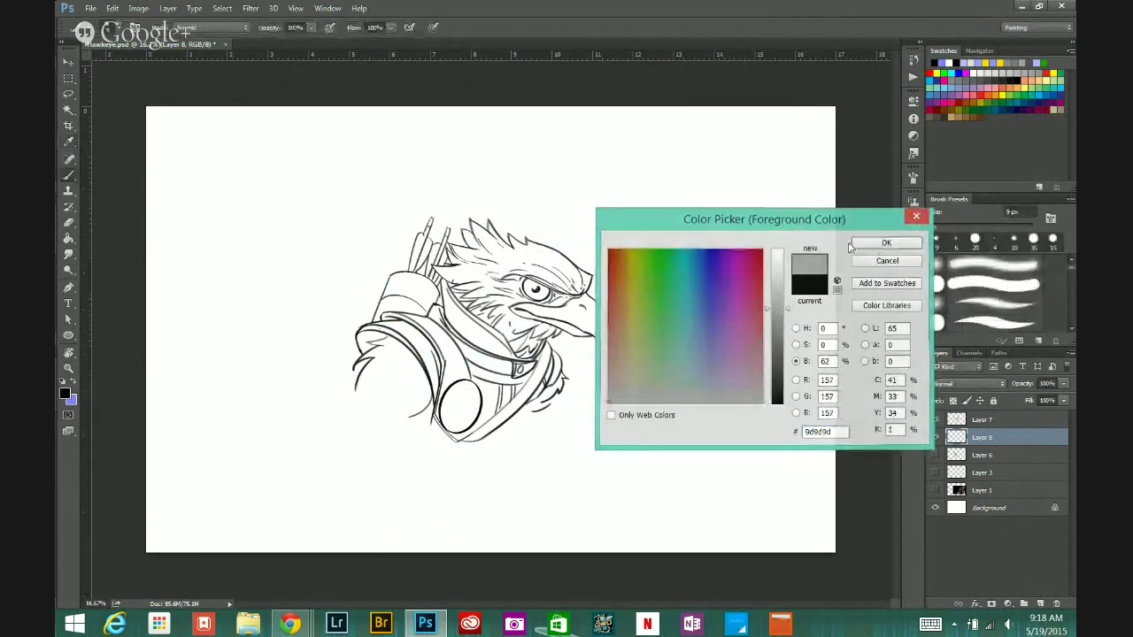
left_click(883, 243)
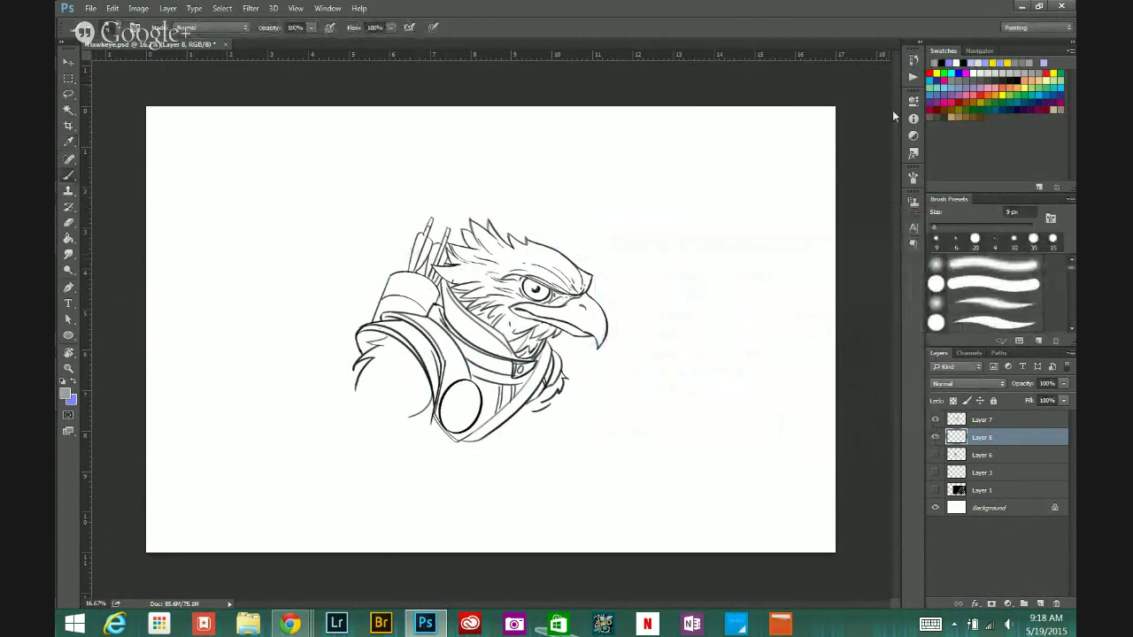
Step: Trace a grey border along the near arm, shoulder, quiver and first arrow using a 30 px brush
left_click(914, 176)
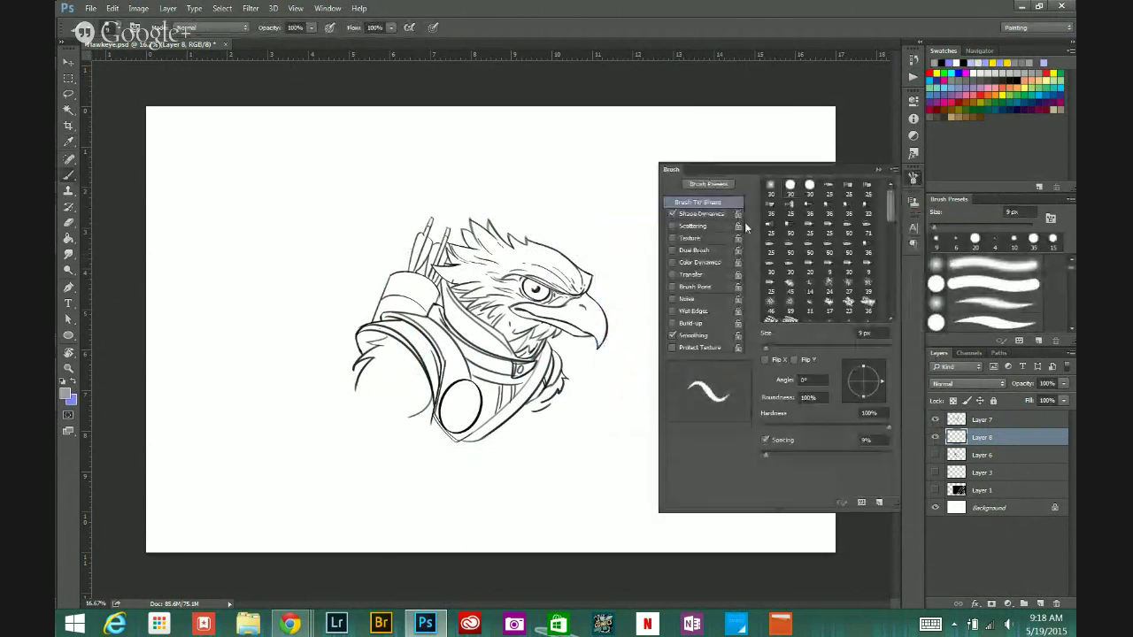
left_click(878, 169)
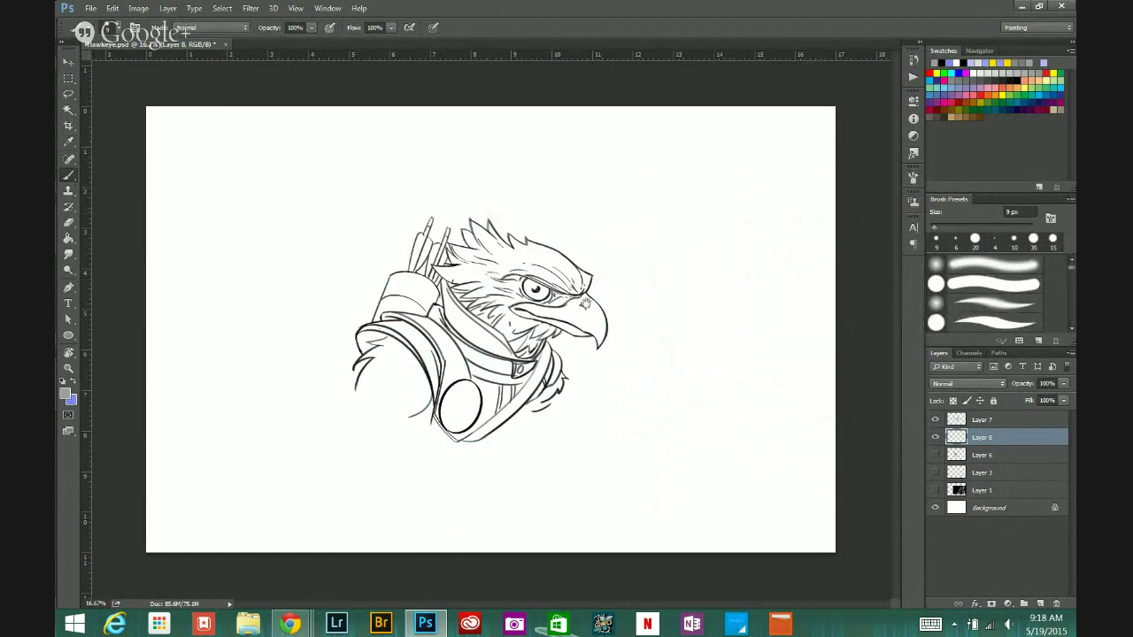
left_click(579, 304, "ctrl")
left_click_drag(336, 346, 472, 317)
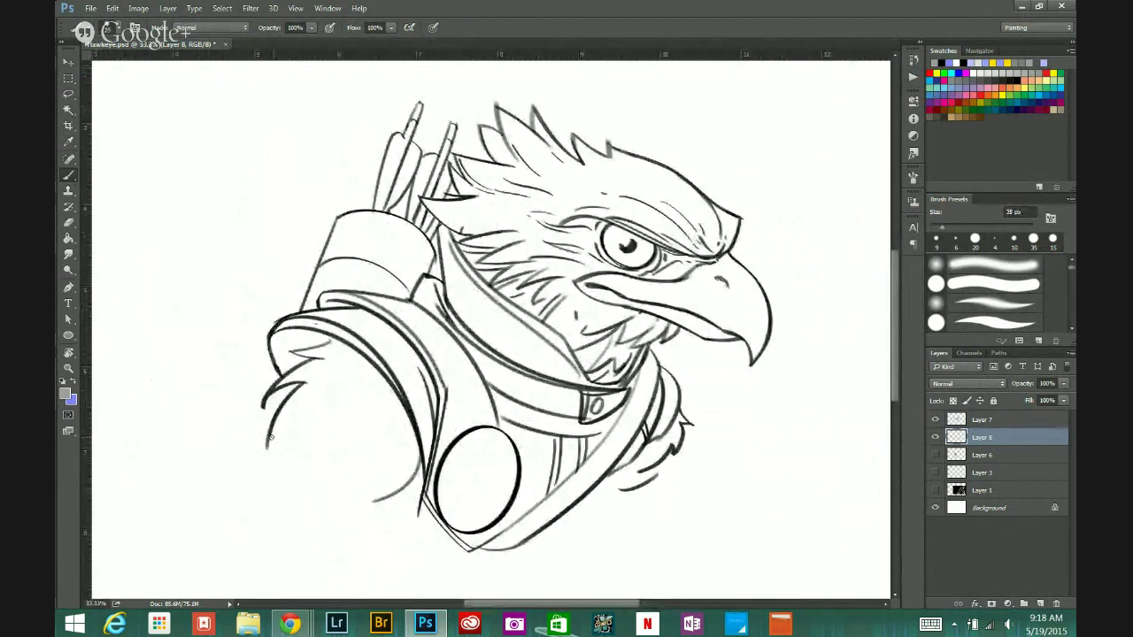
key("]")
key("]")
key("]")
key("]")
mouse_move(267, 448)
left_mouse_down()
mouse_move(274, 410)
mouse_move(302, 384)
mouse_move(269, 447)
left_mouse_up()
mouse_move(271, 389)
left_mouse_down()
mouse_move(305, 383)
mouse_move(279, 382)
mouse_move(285, 334)
mouse_move(272, 333)
mouse_move(280, 372)
mouse_move(272, 334)
mouse_move(300, 315)
left_mouse_up()
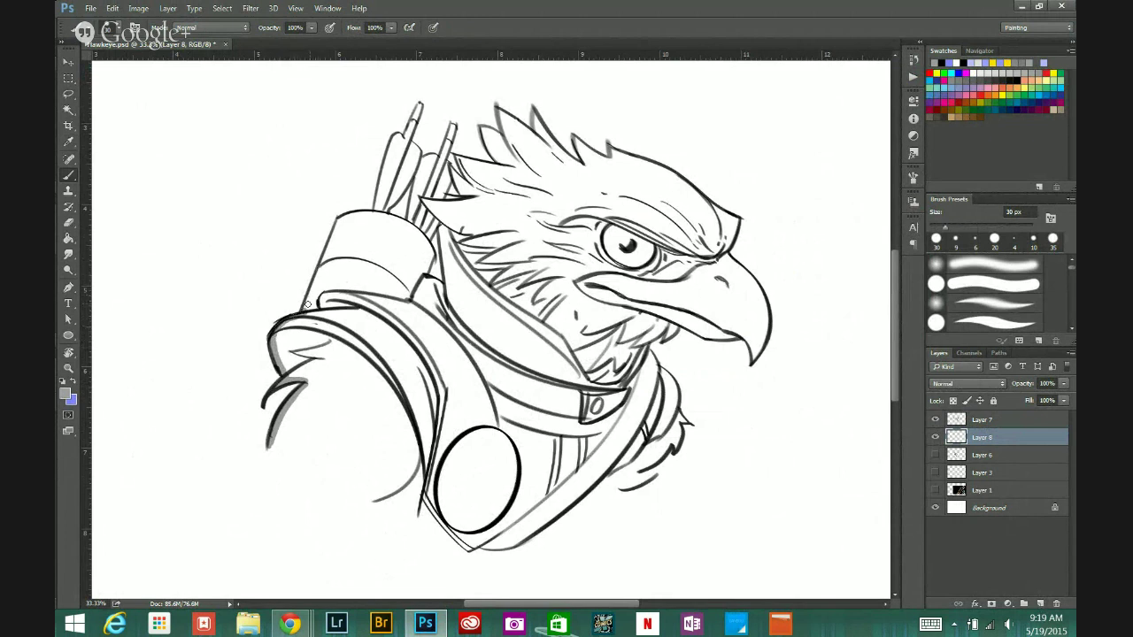
mouse_move(304, 312)
left_mouse_down()
mouse_move(324, 257)
mouse_move(301, 314)
mouse_move(338, 223)
mouse_move(326, 255)
mouse_move(349, 215)
mouse_move(372, 215)
mouse_move(416, 106)
mouse_move(402, 147)
mouse_move(413, 121)
mouse_move(406, 140)
mouse_move(418, 155)
mouse_move(412, 140)
mouse_move(385, 207)
left_mouse_up()
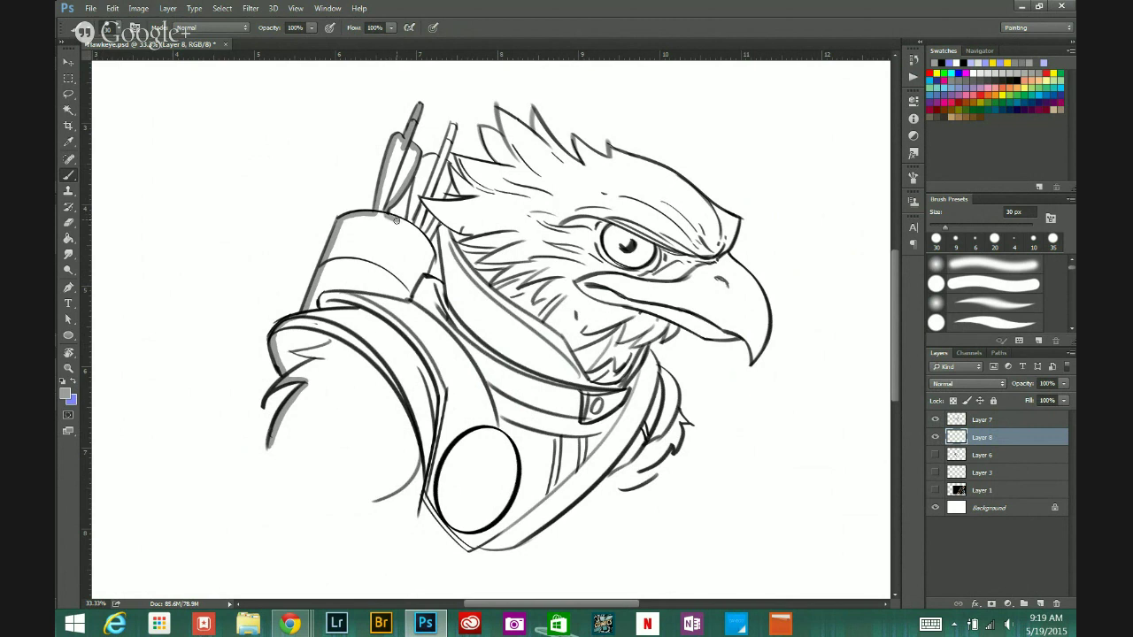
Step: Paint grey along the shafts and fletching of the remaining arrows down to the quiver's rim
mouse_move(395, 217)
left_mouse_down()
mouse_move(423, 160)
mouse_move(441, 156)
mouse_move(452, 126)
mouse_move(447, 161)
left_mouse_up()
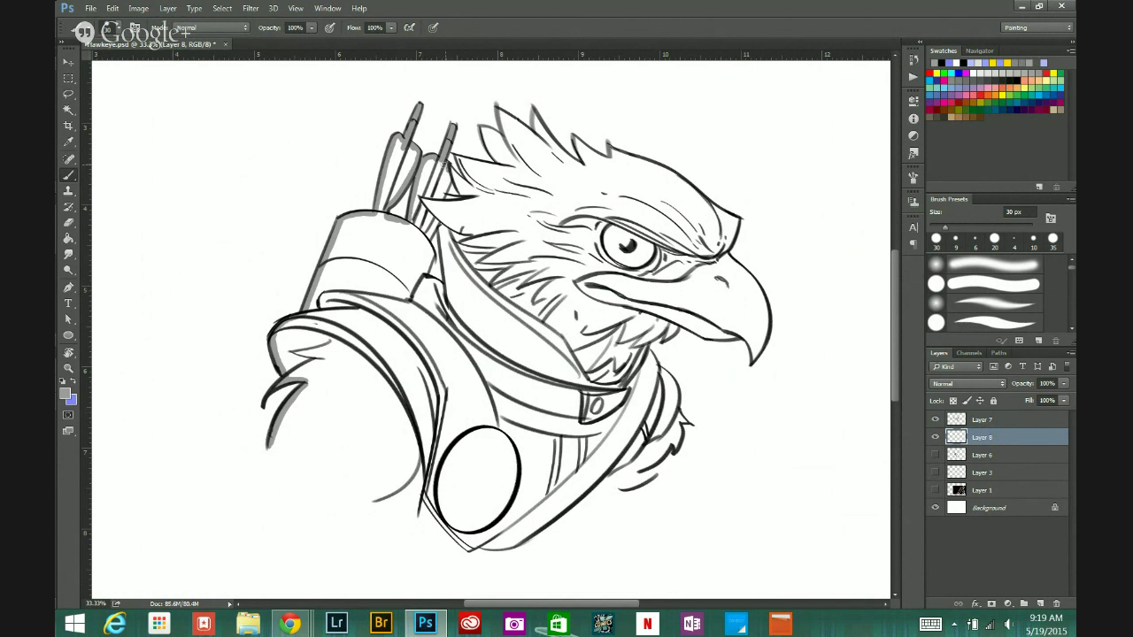
left_click_drag(445, 167, 443, 196)
mouse_move(429, 233)
left_mouse_down()
mouse_move(439, 209)
mouse_move(430, 232)
mouse_move(446, 195)
mouse_move(426, 225)
left_mouse_up()
left_click_drag(450, 187, 426, 232)
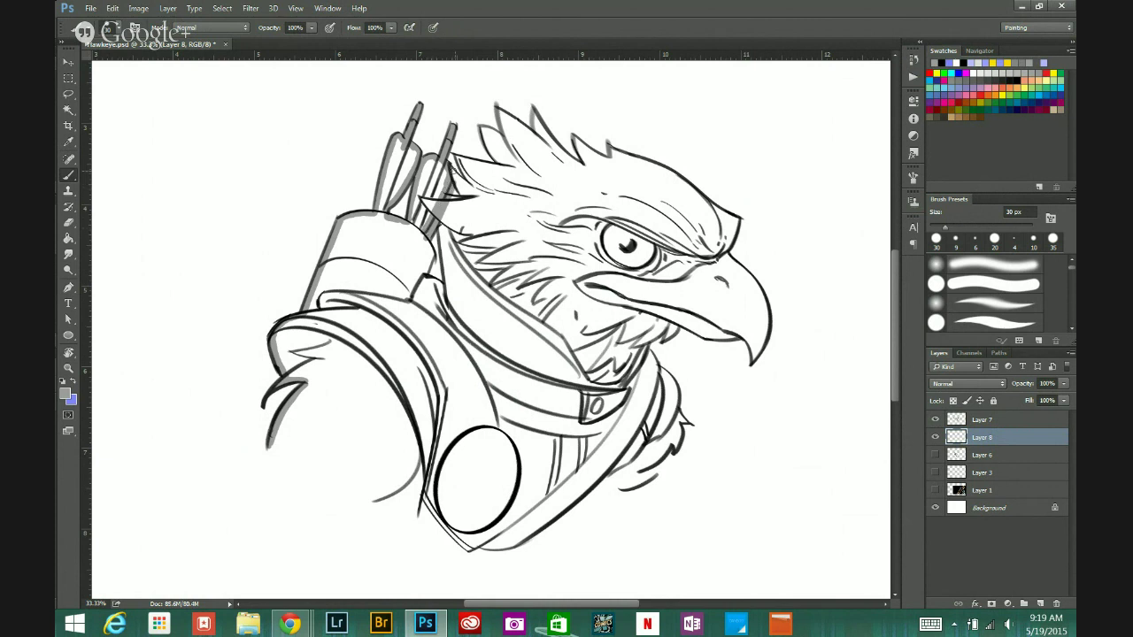
left_click_drag(453, 172, 446, 197)
Step: Trace the inside of the head outline in grey, from the back feathers over the crest and brow to the beak's underside
mouse_move(426, 242)
left_mouse_down()
mouse_move(422, 277)
mouse_move(446, 287)
mouse_move(438, 226)
mouse_move(461, 202)
mouse_move(442, 138)
mouse_move(434, 158)
mouse_move(469, 187)
mouse_move(460, 179)
mouse_move(505, 168)
mouse_move(481, 129)
mouse_move(501, 167)
mouse_move(482, 130)
mouse_move(531, 110)
mouse_move(558, 146)
left_mouse_up()
mouse_move(586, 168)
left_mouse_down()
mouse_move(569, 143)
mouse_move(576, 135)
mouse_move(599, 152)
left_mouse_up()
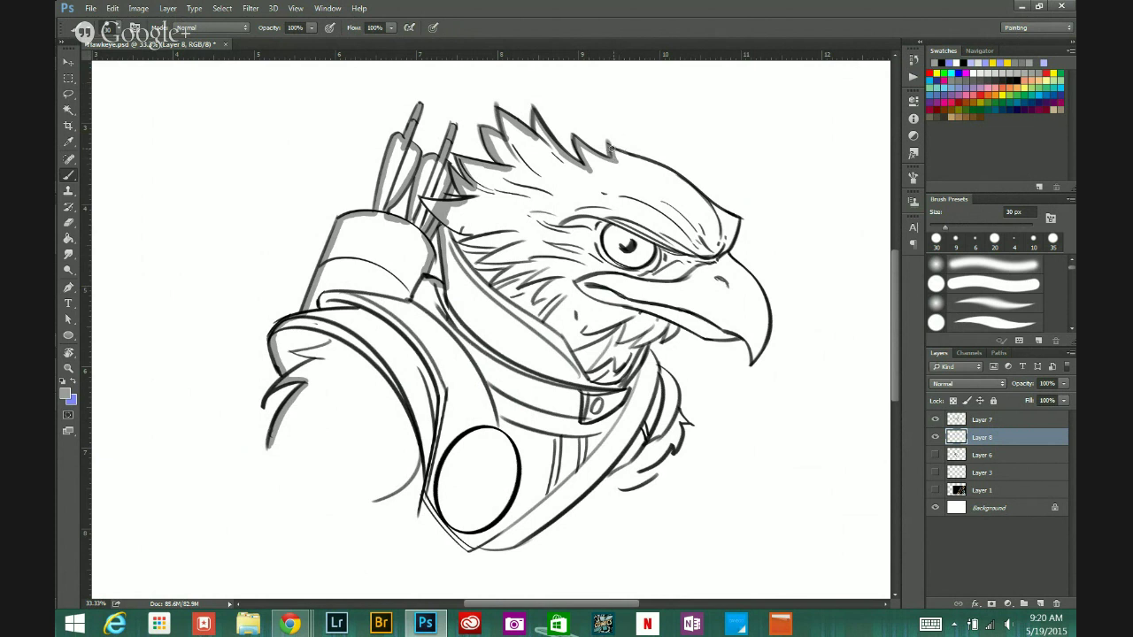
mouse_move(609, 147)
left_mouse_down()
mouse_move(735, 221)
mouse_move(727, 243)
mouse_move(769, 327)
mouse_move(753, 361)
mouse_move(751, 347)
left_mouse_up()
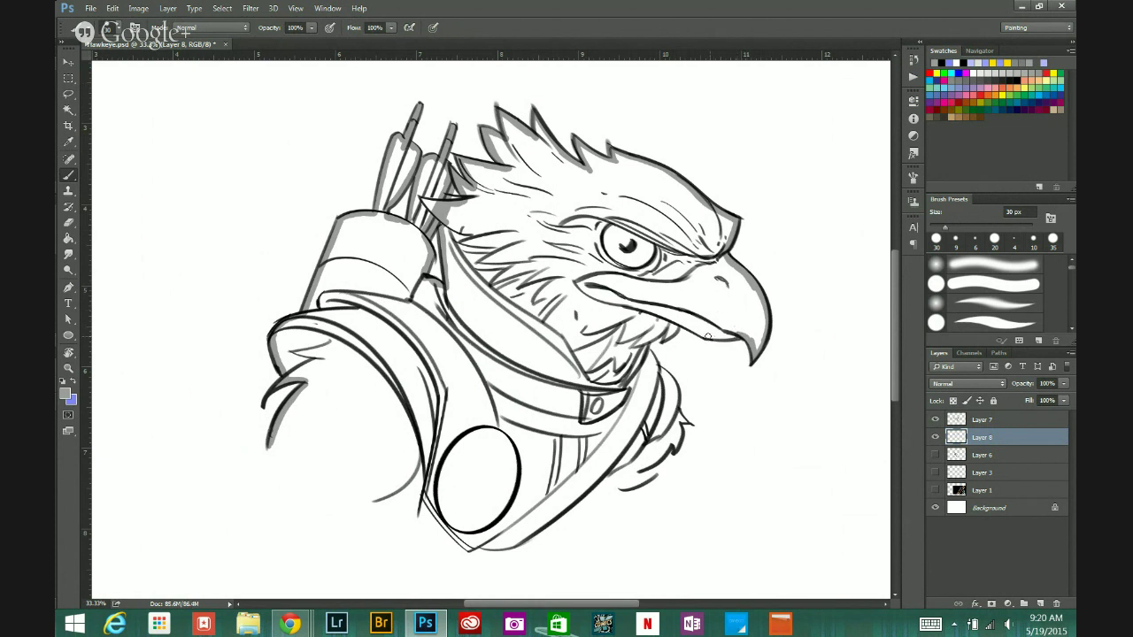
mouse_move(703, 335)
left_mouse_down()
mouse_move(735, 336)
mouse_move(707, 335)
mouse_move(632, 277)
mouse_move(691, 327)
left_mouse_up()
left_click_drag(676, 324, 669, 333)
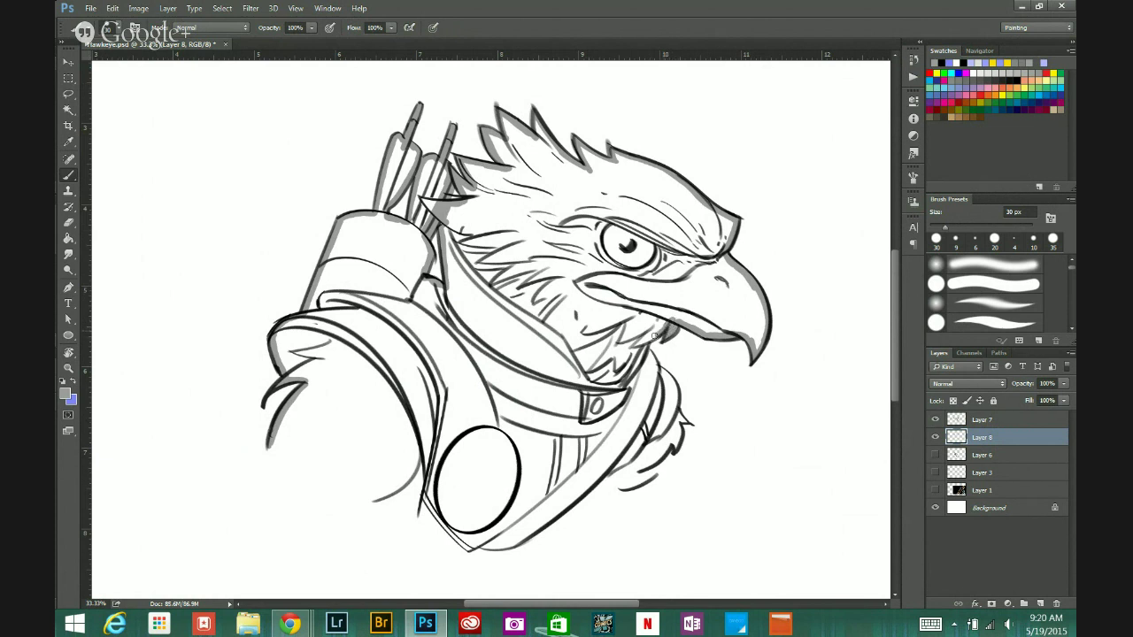
Step: Trace grey down the throat, far shoulder and vest edge with the brush enlarged to 50 px, and close the near arm's open lower end
mouse_move(654, 336)
left_mouse_down()
mouse_move(655, 375)
mouse_move(669, 367)
mouse_move(657, 369)
mouse_move(682, 417)
mouse_move(677, 435)
mouse_move(643, 467)
mouse_move(675, 431)
mouse_move(634, 462)
mouse_move(642, 435)
mouse_move(633, 466)
mouse_move(648, 462)
mouse_move(607, 476)
mouse_move(692, 435)
mouse_move(623, 475)
mouse_move(665, 464)
mouse_move(610, 480)
mouse_move(653, 471)
mouse_move(645, 481)
mouse_move(611, 509)
left_mouse_up()
key("bracketright")
key("bracketright")
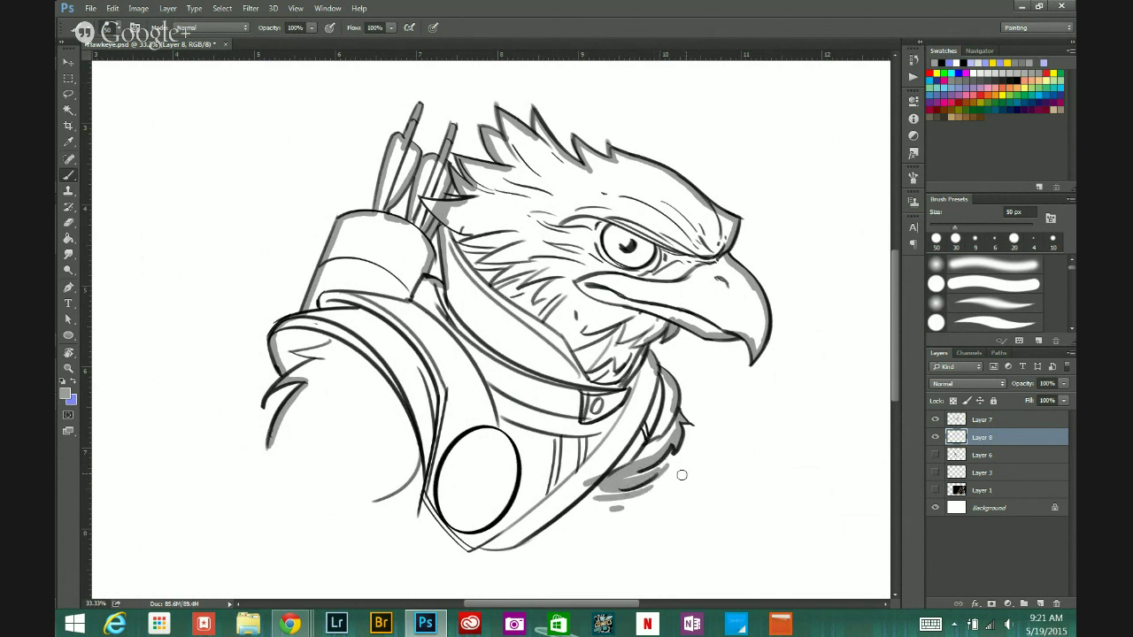
mouse_move(507, 540)
left_mouse_down()
mouse_move(596, 477)
mouse_move(530, 530)
mouse_move(471, 549)
mouse_move(427, 495)
mouse_move(457, 528)
mouse_move(435, 512)
mouse_move(423, 440)
mouse_move(422, 498)
left_mouse_up()
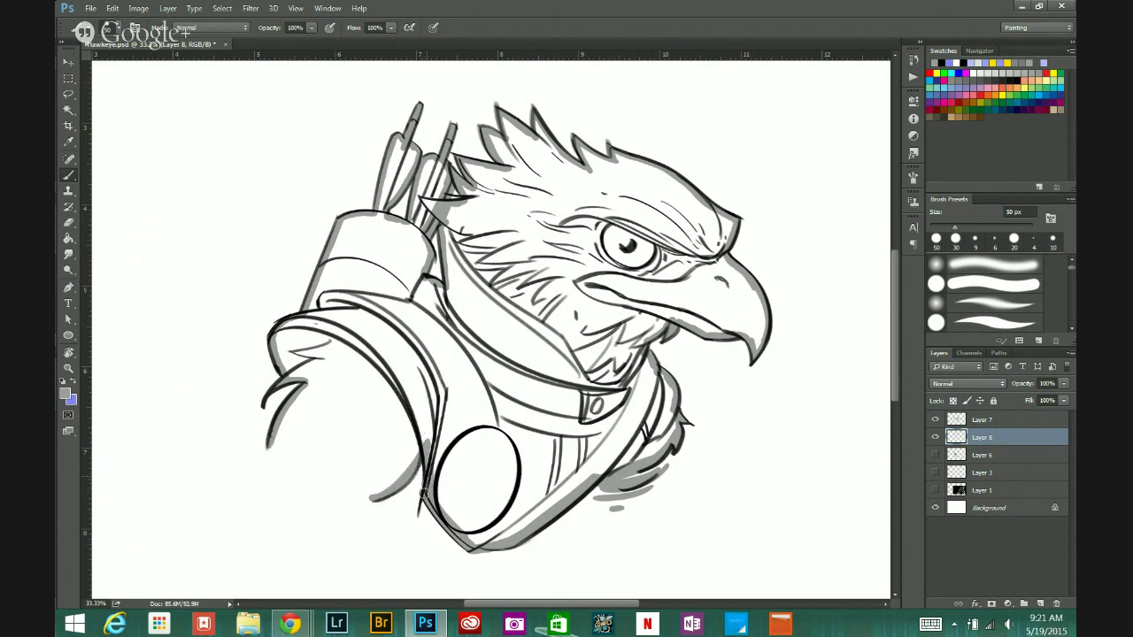
left_click_drag(424, 457, 420, 499)
left_click_drag(274, 447, 373, 494)
left_click_drag(274, 440, 399, 494)
Step: Rotate the canvas nearly upside down and brush parallel grey hatch strokes beyond the near arm's open end
left_click(69, 353)
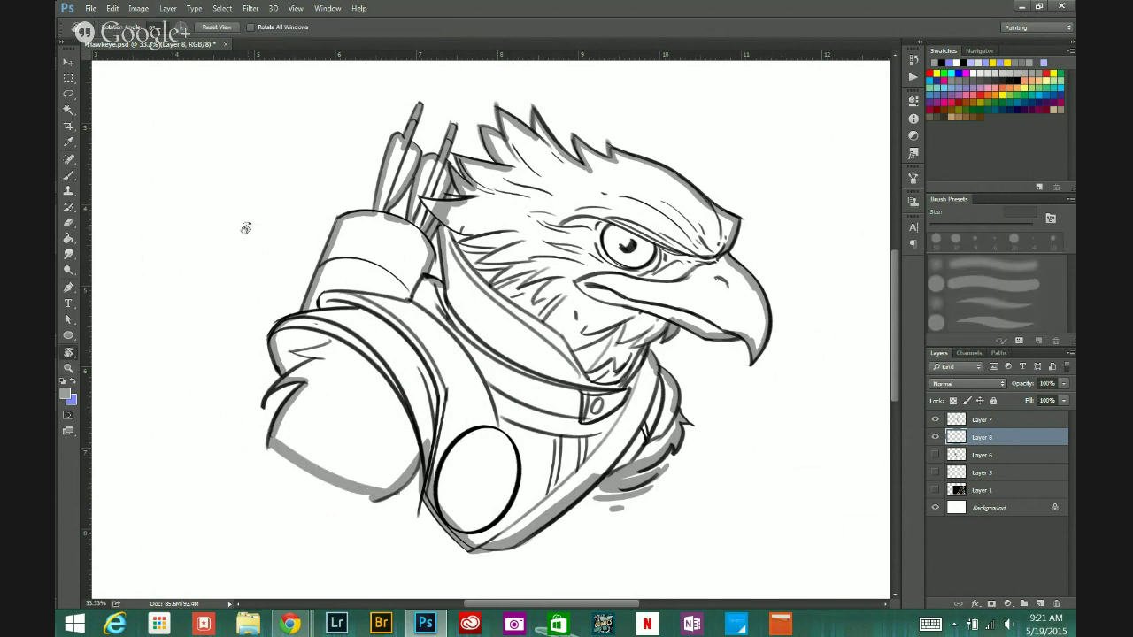
left_click_drag(246, 229, 600, 173)
left_click_drag(384, 236, 416, 329)
left_click(69, 174)
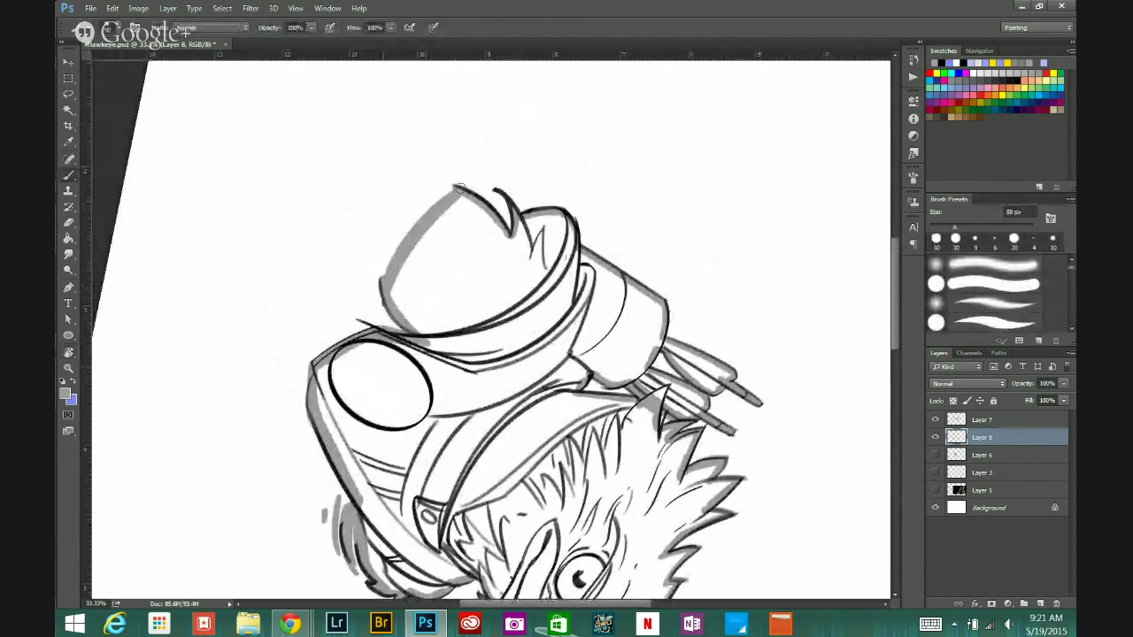
left_click_drag(384, 273, 455, 182)
left_click_drag(375, 264, 457, 166)
mouse_move(367, 245)
left_mouse_down()
mouse_move(441, 162)
mouse_move(369, 208)
left_mouse_up()
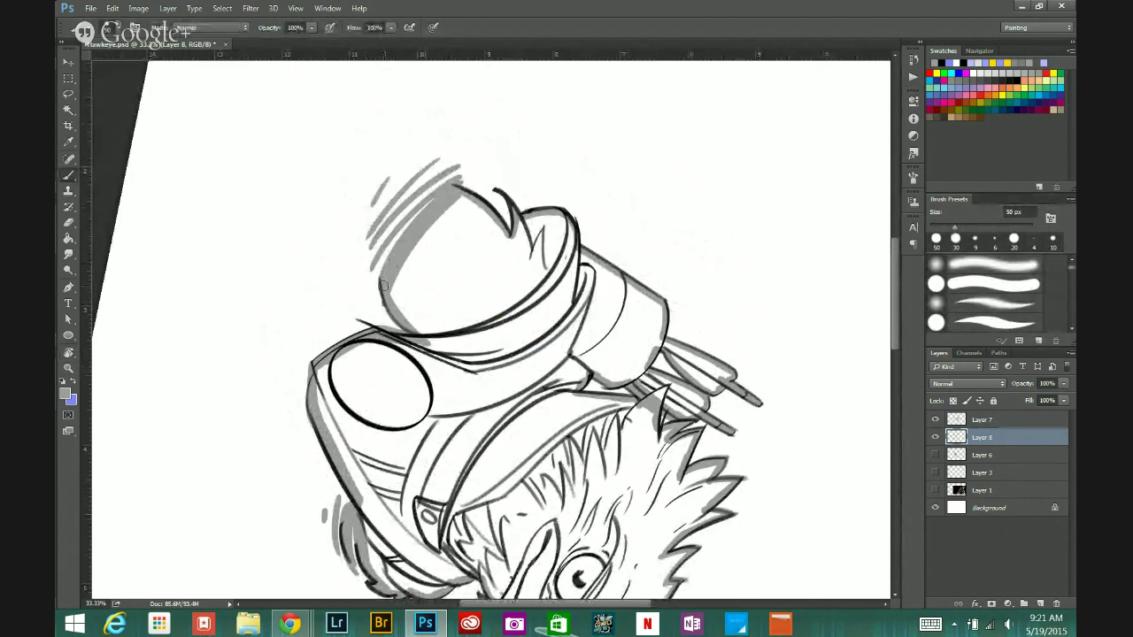
Step: Brush solid grey over most of the near arm's interior, extending from its open end towards the shoulder
mouse_move(383, 286)
left_mouse_down()
mouse_move(465, 202)
mouse_move(389, 290)
mouse_move(478, 209)
mouse_move(460, 202)
mouse_move(487, 198)
mouse_move(405, 299)
left_mouse_up()
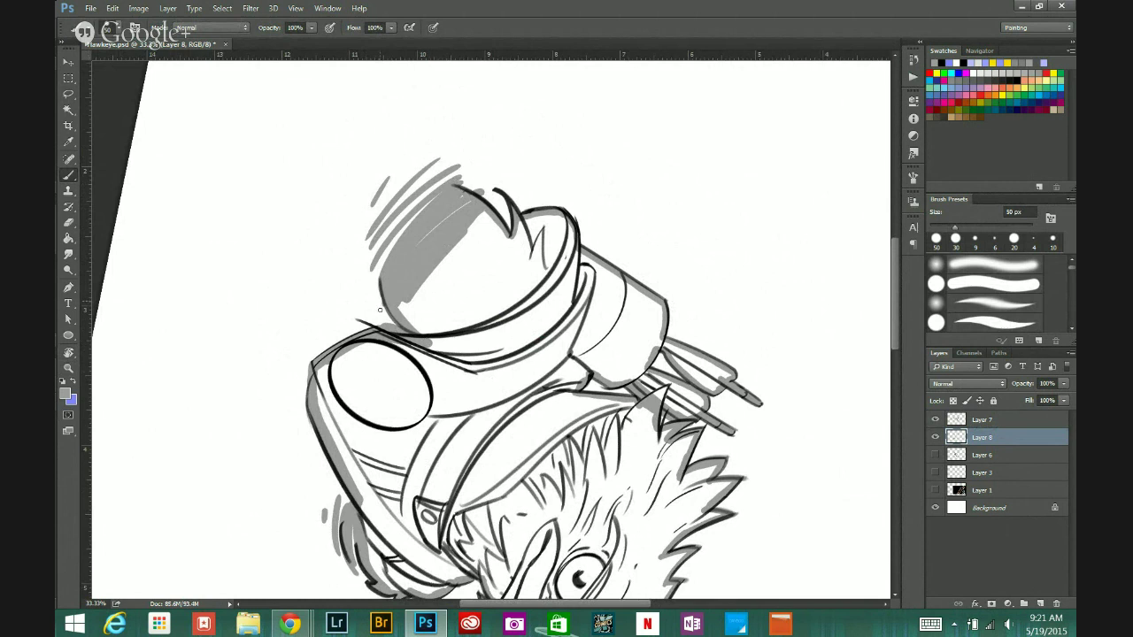
key("bracketright")
key("bracketright")
mouse_move(478, 218)
left_mouse_down()
mouse_move(424, 272)
mouse_move(489, 219)
mouse_move(414, 310)
mouse_move(494, 223)
left_mouse_up()
mouse_move(406, 323)
left_mouse_down()
mouse_move(497, 231)
mouse_move(416, 326)
mouse_move(500, 237)
left_mouse_up()
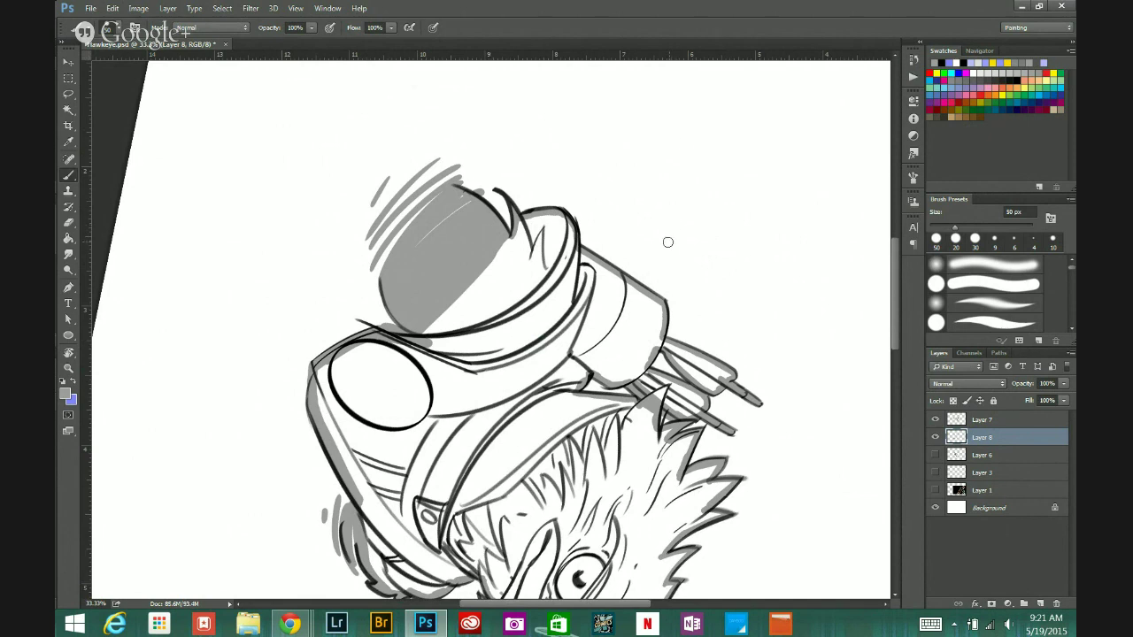
Step: Reset the canvas rotation and fill the rest of the outlined figure with the grey using the Paint Bucket
left_click(68, 353)
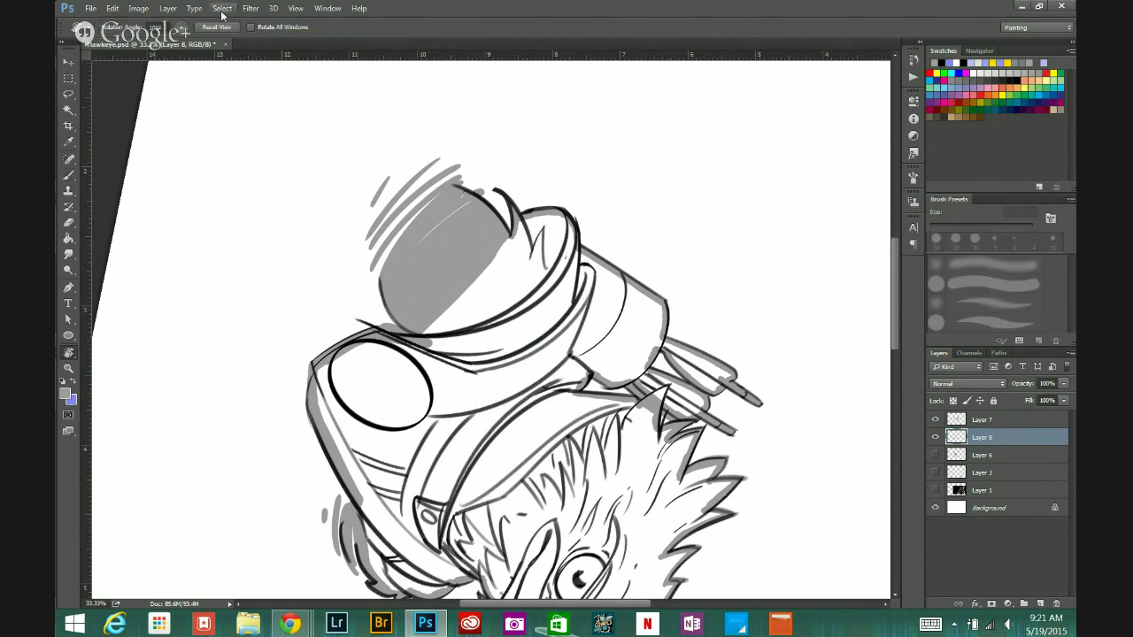
left_click(216, 27)
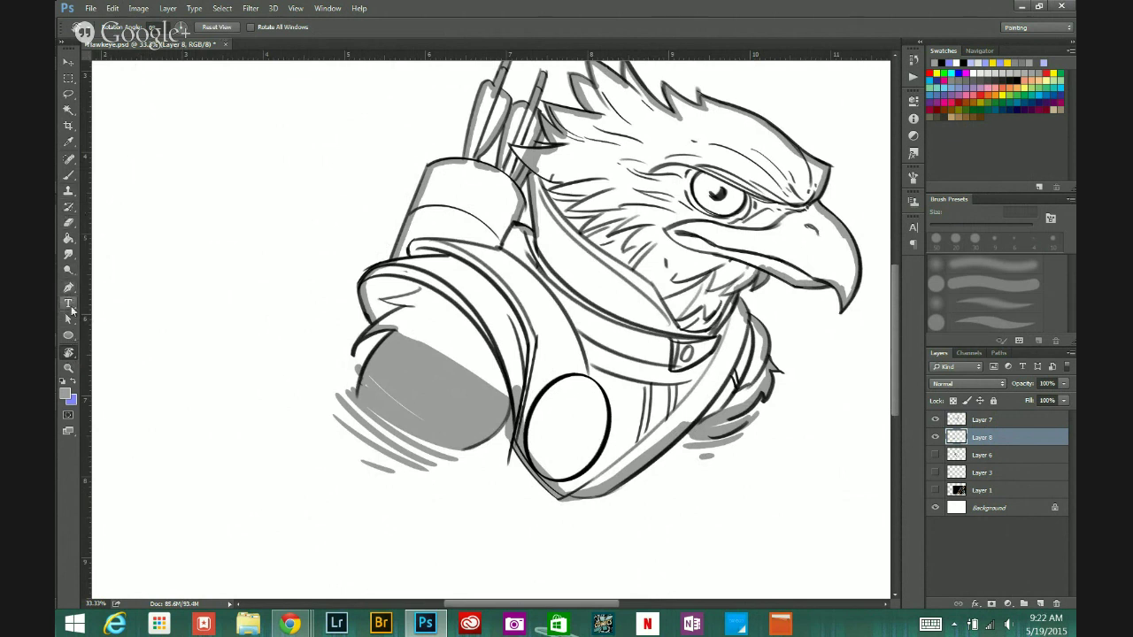
left_click(70, 241)
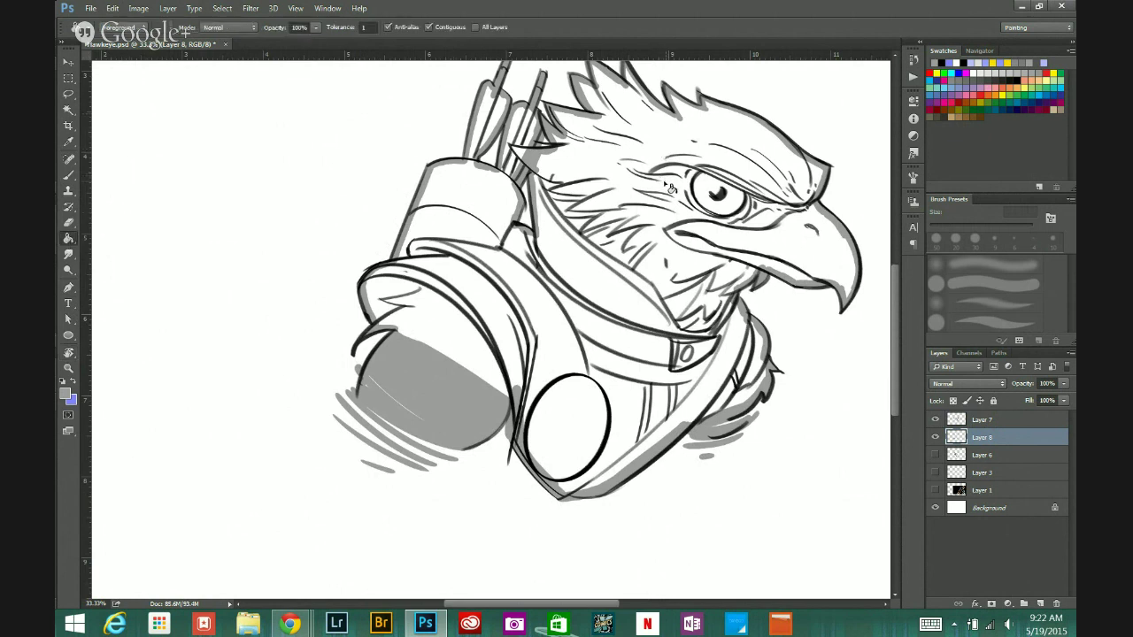
left_click(668, 186)
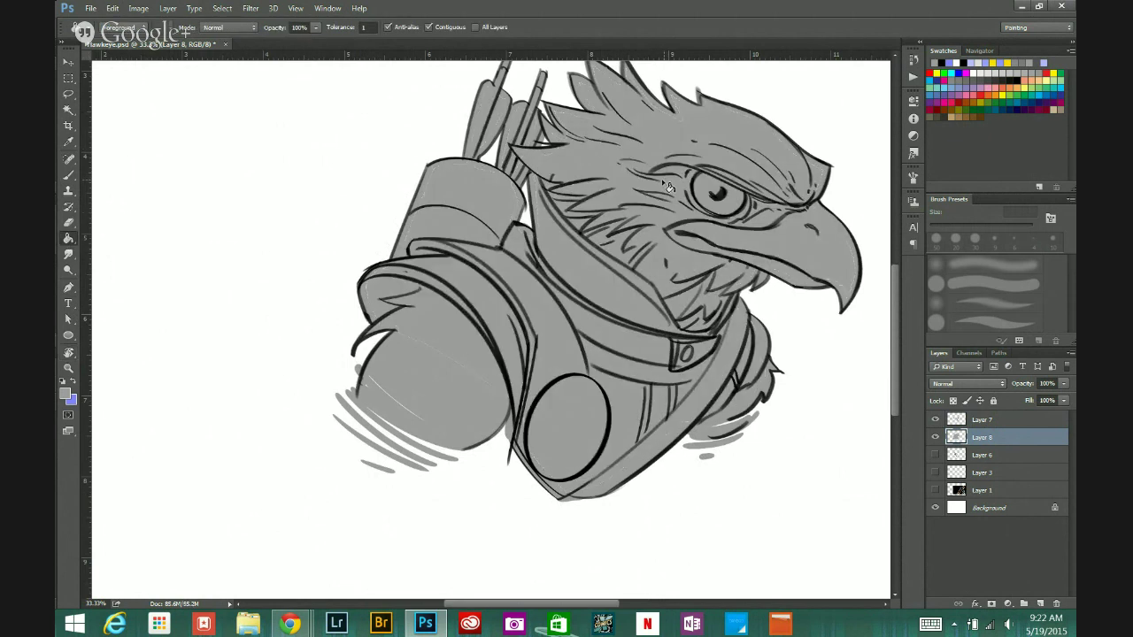
Step: Brush grey over the thin unfilled line running across the near upper arm
key("b")
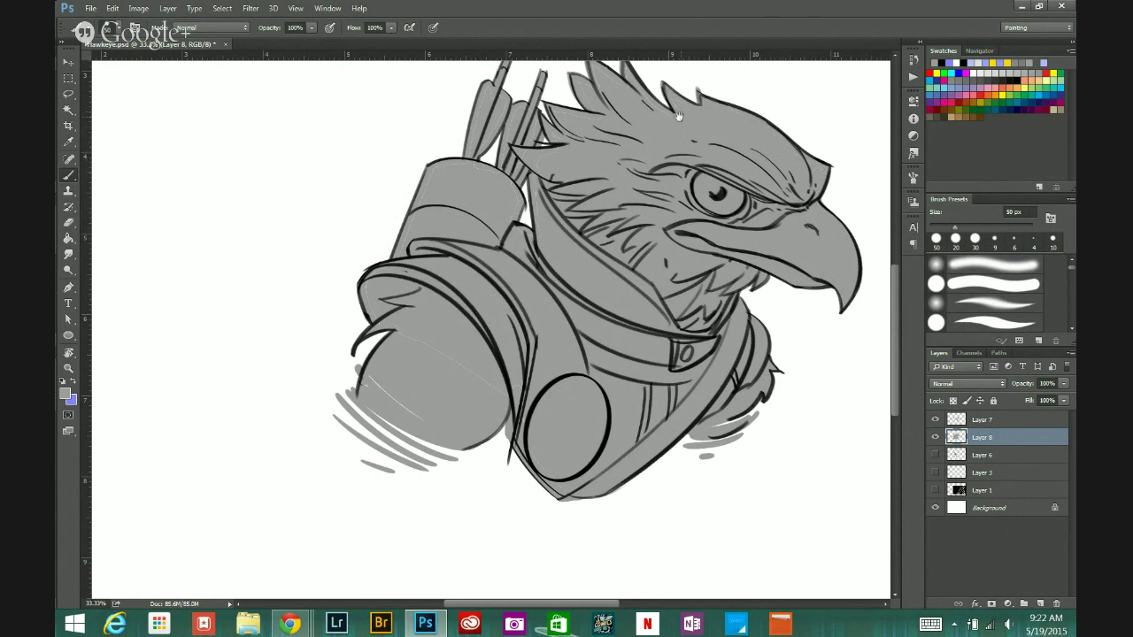
left_click_drag(678, 109, 696, 151)
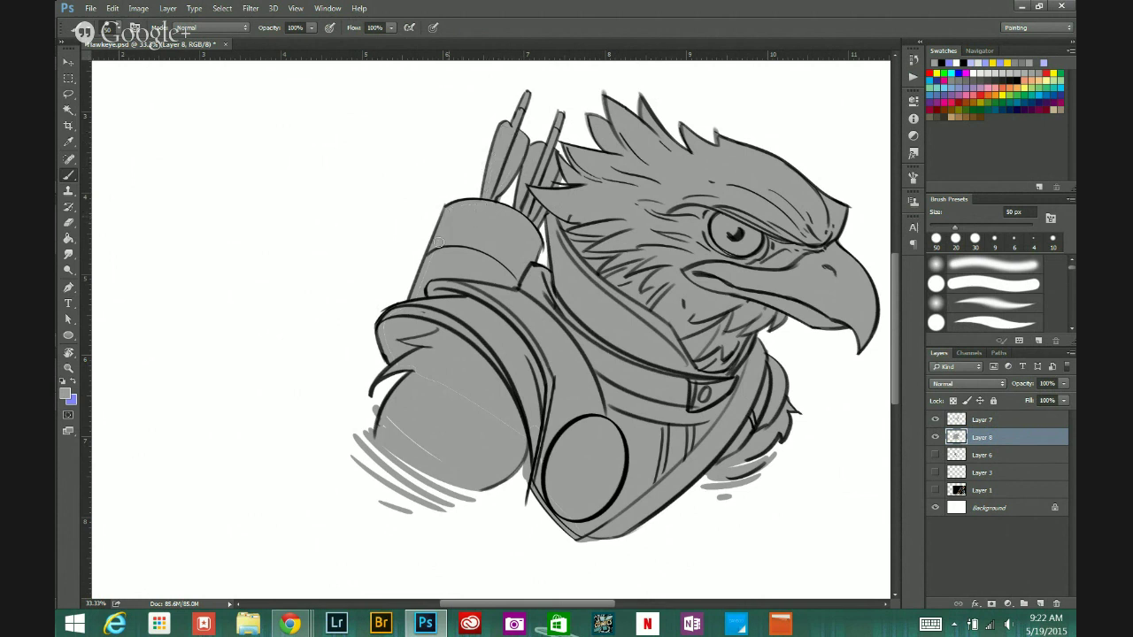
key("ctrl")
left_click(455, 387, "ctrl")
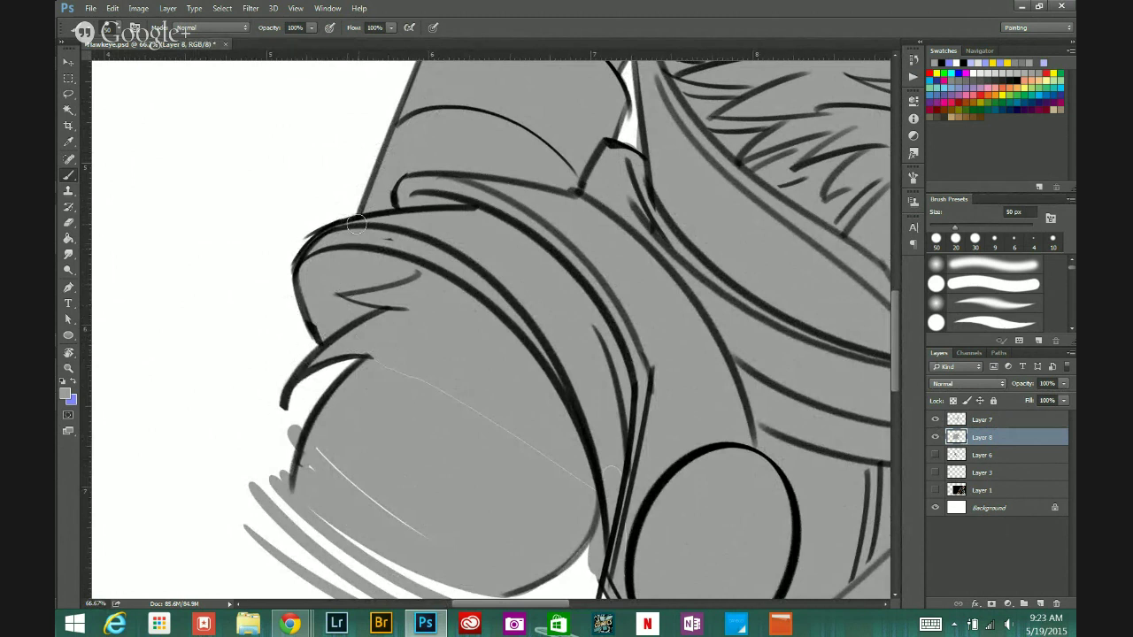
mouse_move(381, 361)
left_mouse_down()
mouse_move(496, 416)
mouse_move(585, 487)
mouse_move(608, 468)
left_mouse_up()
left_click_drag(696, 422, 546, 217)
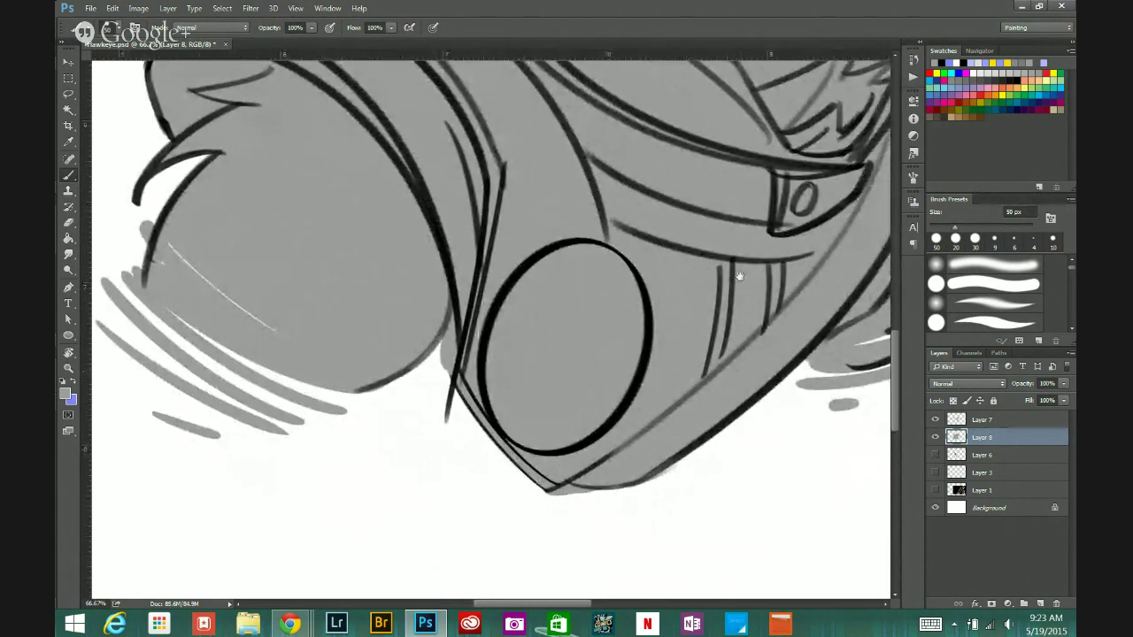
scroll(687, 299, "down", 3)
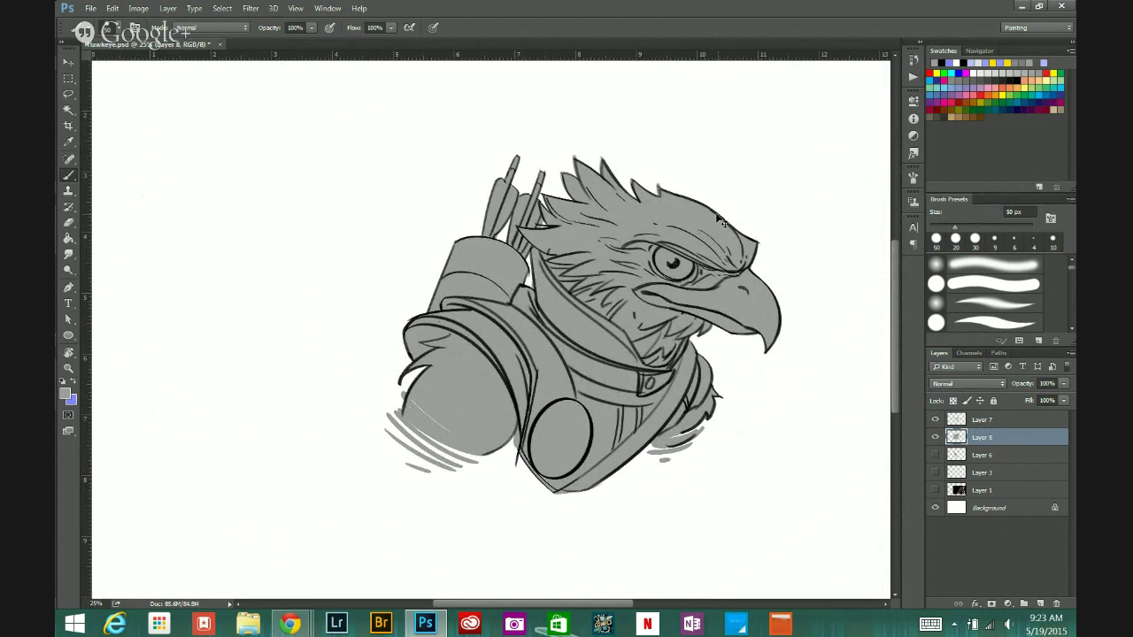
key("ctrl+shift+d")
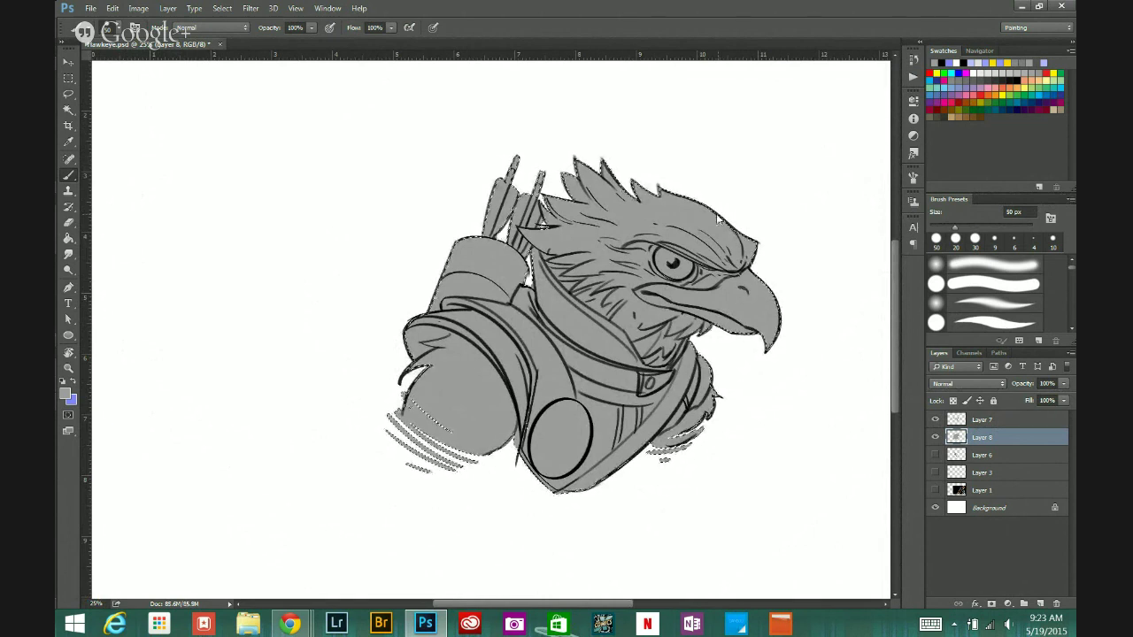
key("ctrl+d")
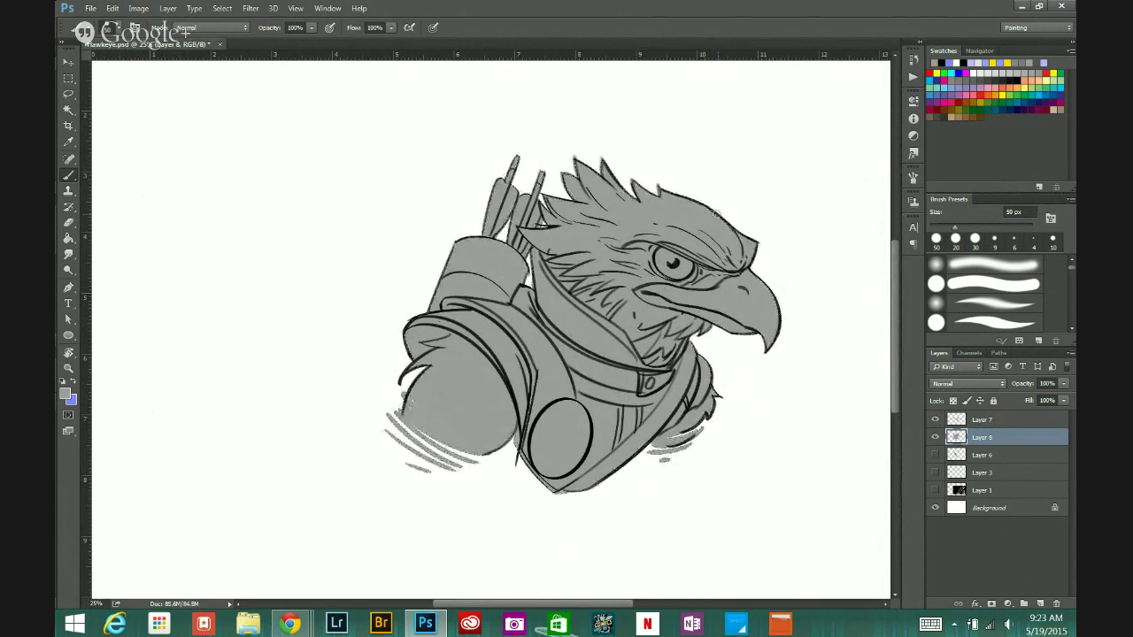
Step: Add a new layer above the grey base layer and choose a lighter grey as the foreground colour for the brush
left_click(1040, 603)
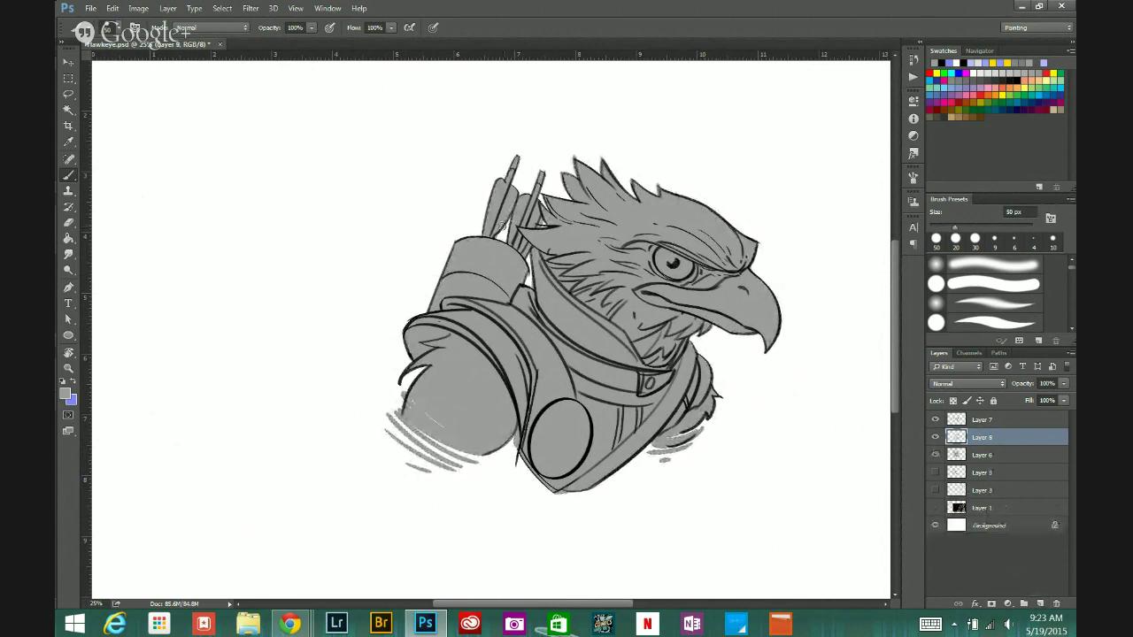
left_click(67, 394)
left_click_drag(776, 276, 778, 271)
left_click(886, 243)
key("b")
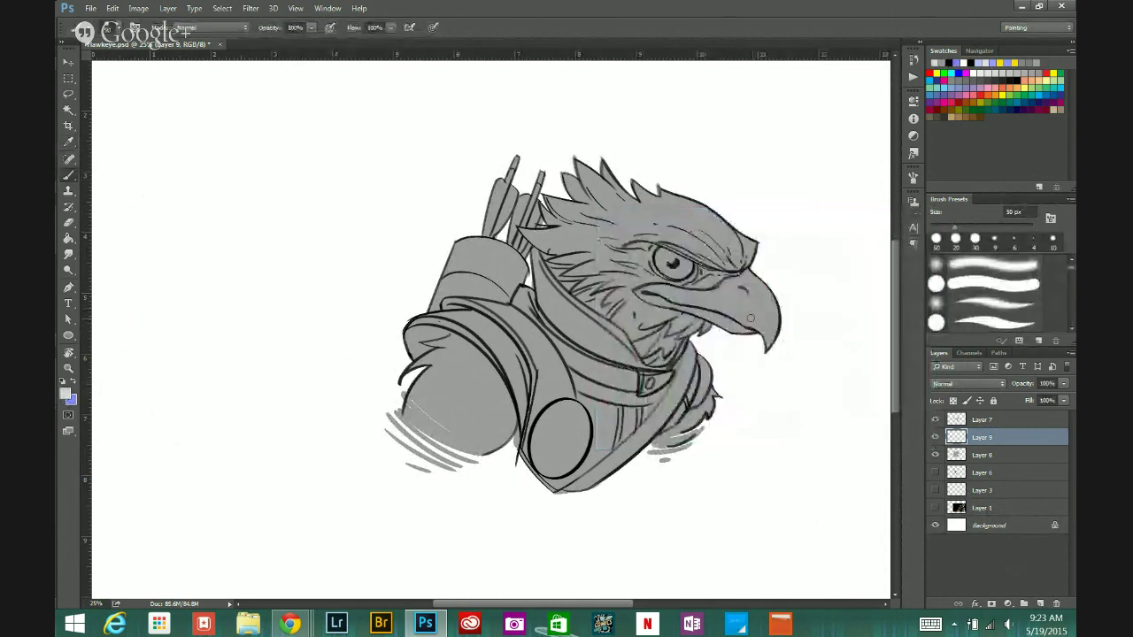
Step: Brush the light grey over the hawk's beak and the eyeball on the new layer
mouse_move(751, 315)
left_mouse_down()
mouse_move(771, 338)
mouse_move(778, 299)
mouse_move(755, 336)
mouse_move(747, 284)
mouse_move(761, 304)
mouse_move(762, 288)
mouse_move(747, 304)
mouse_move(747, 274)
mouse_move(665, 304)
mouse_move(735, 327)
mouse_move(750, 277)
mouse_move(726, 312)
mouse_move(740, 283)
mouse_move(712, 310)
mouse_move(725, 312)
mouse_move(736, 299)
mouse_move(714, 296)
mouse_move(725, 284)
mouse_move(651, 288)
mouse_move(721, 298)
left_mouse_up()
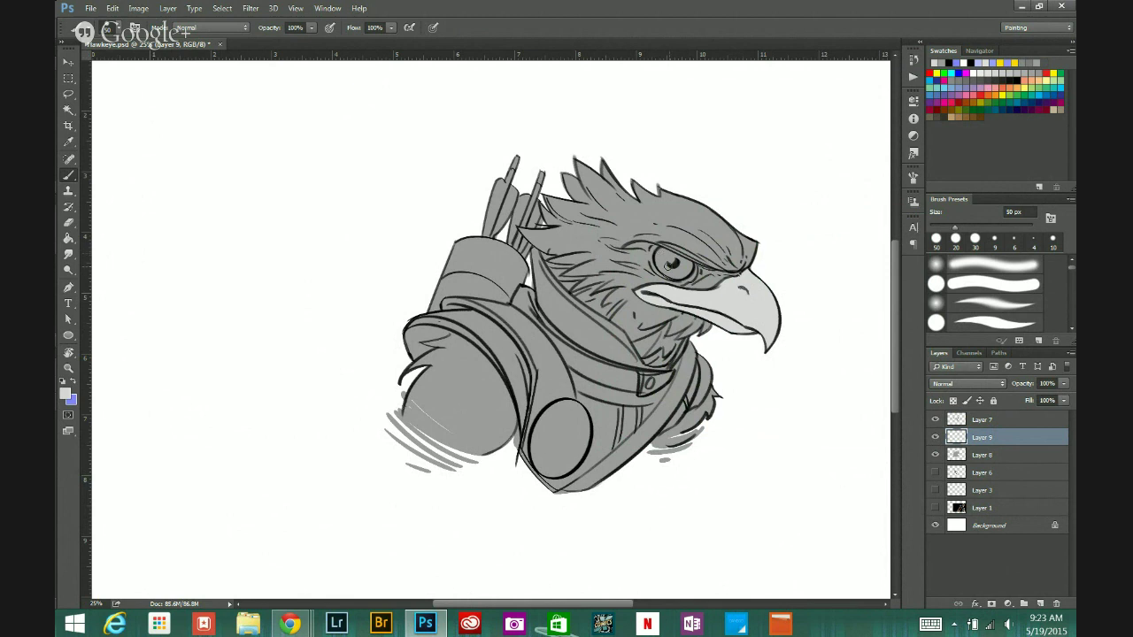
left_click_drag(674, 262, 665, 265)
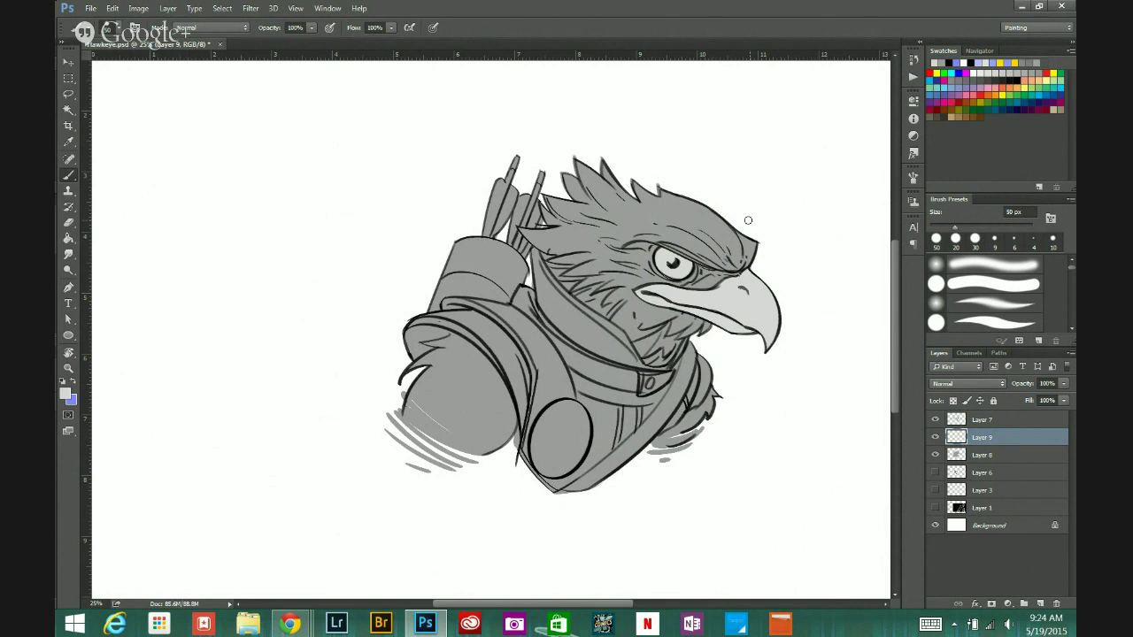
Step: Sample the head's base grey and set the foreground colour to the slightly lighter grey #bdbdbd for the brush
key("r")
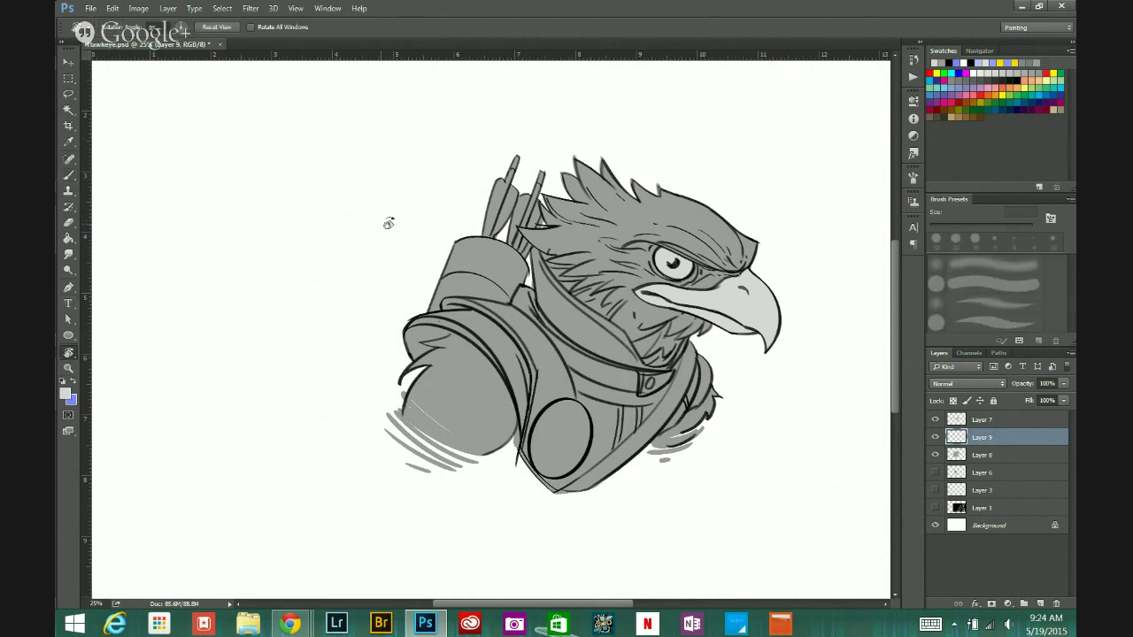
left_click(69, 177)
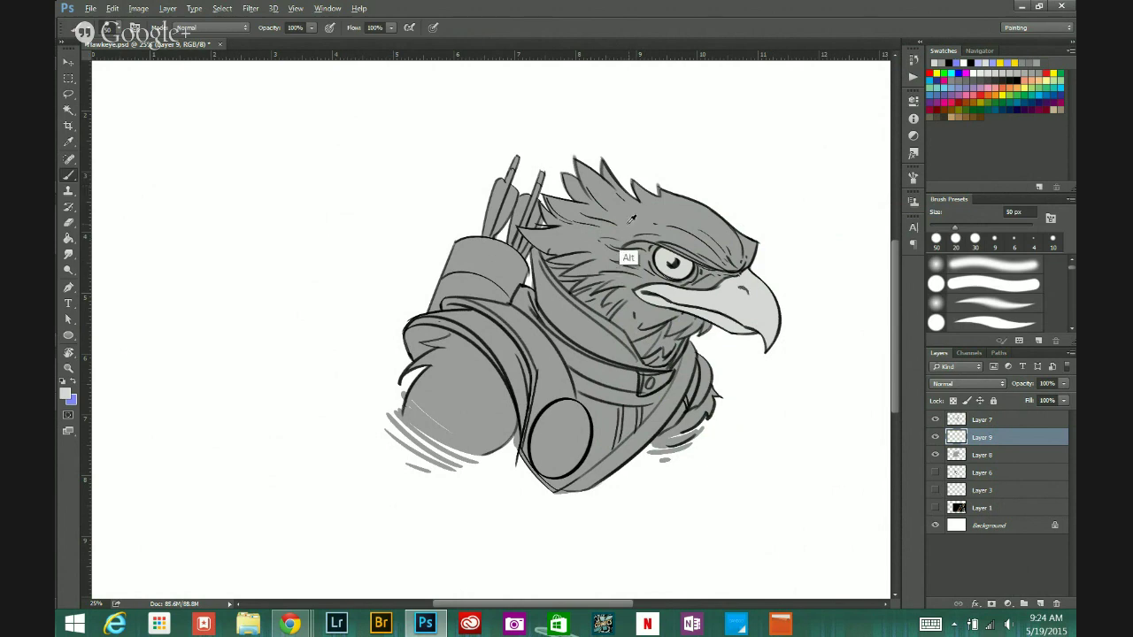
left_click(66, 399)
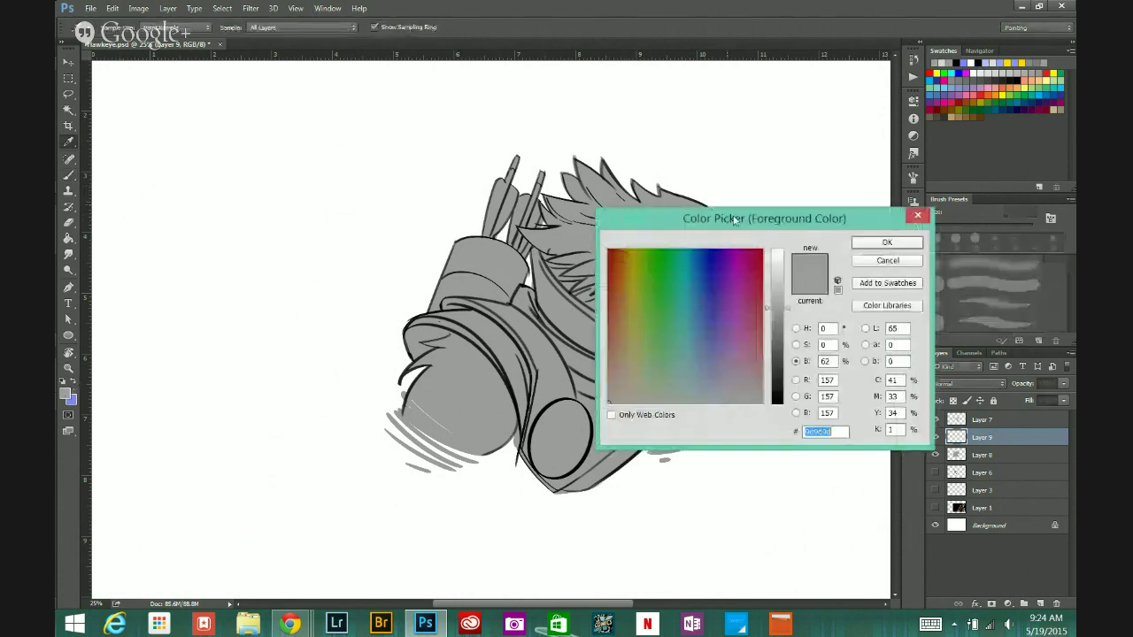
left_click_drag(786, 308, 786, 295)
left_click(872, 244)
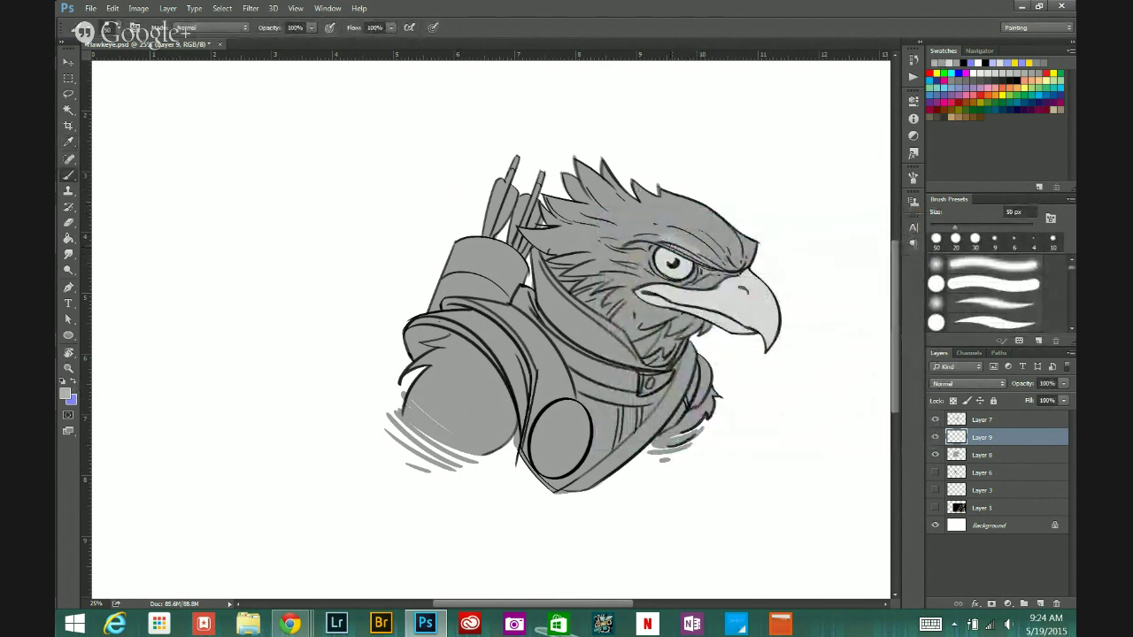
Step: Brush the #bdbdbd grey around the eye and over the brow, forehead and front of the head
mouse_move(665, 242)
left_mouse_down()
mouse_move(699, 249)
mouse_move(705, 270)
left_mouse_up()
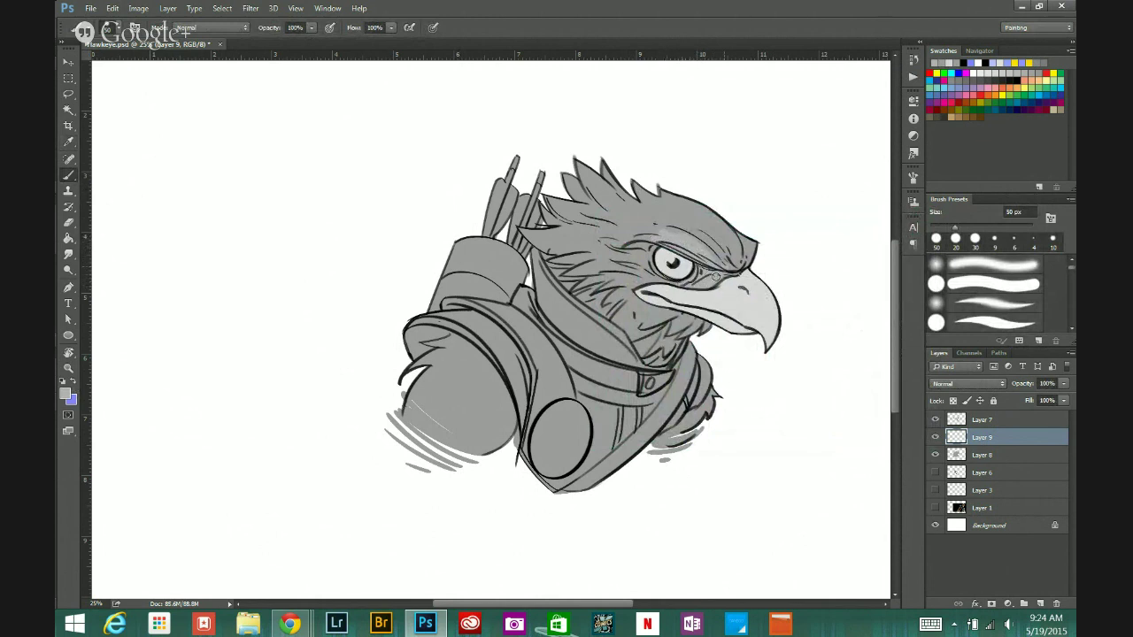
left_click_drag(719, 237, 714, 262)
left_click(66, 394)
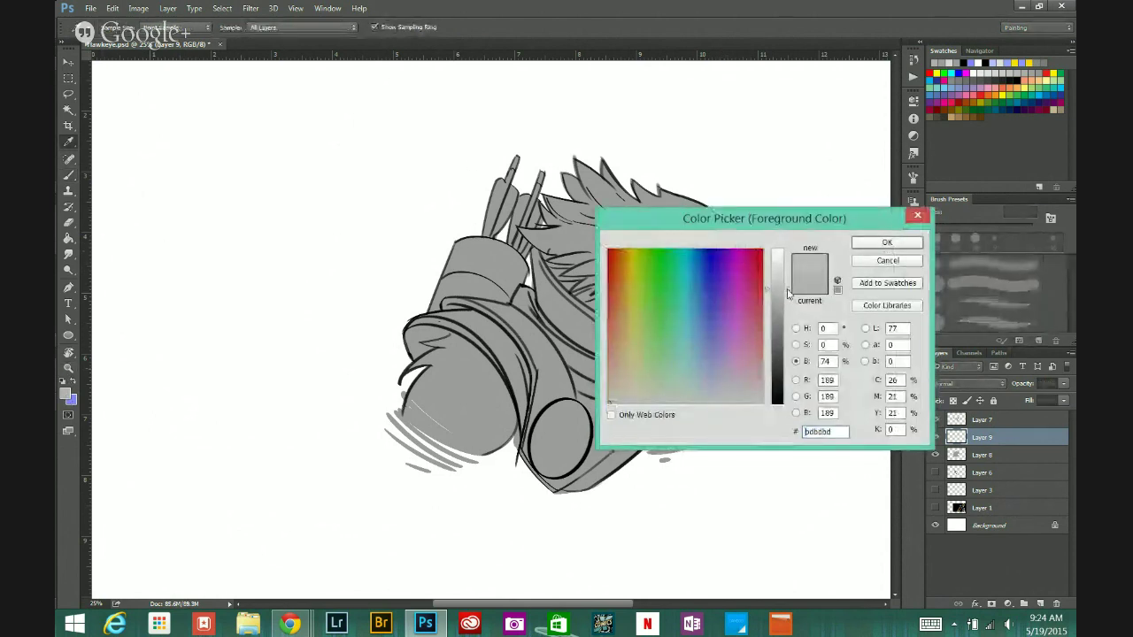
left_click(886, 241)
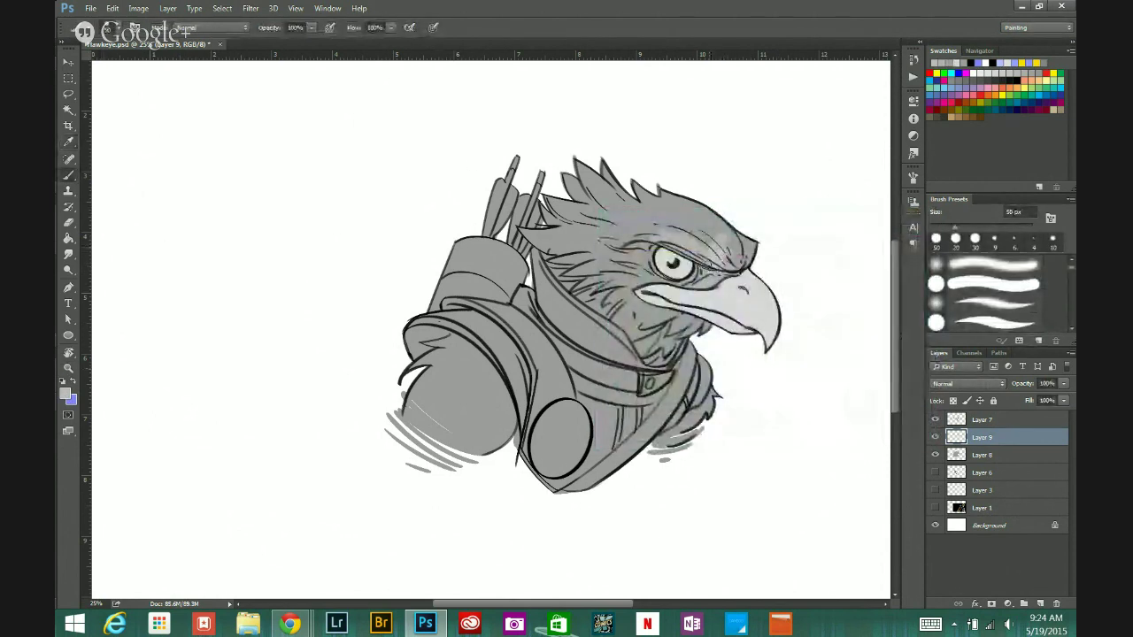
mouse_move(694, 280)
left_mouse_down()
mouse_move(682, 284)
mouse_move(705, 281)
left_mouse_up()
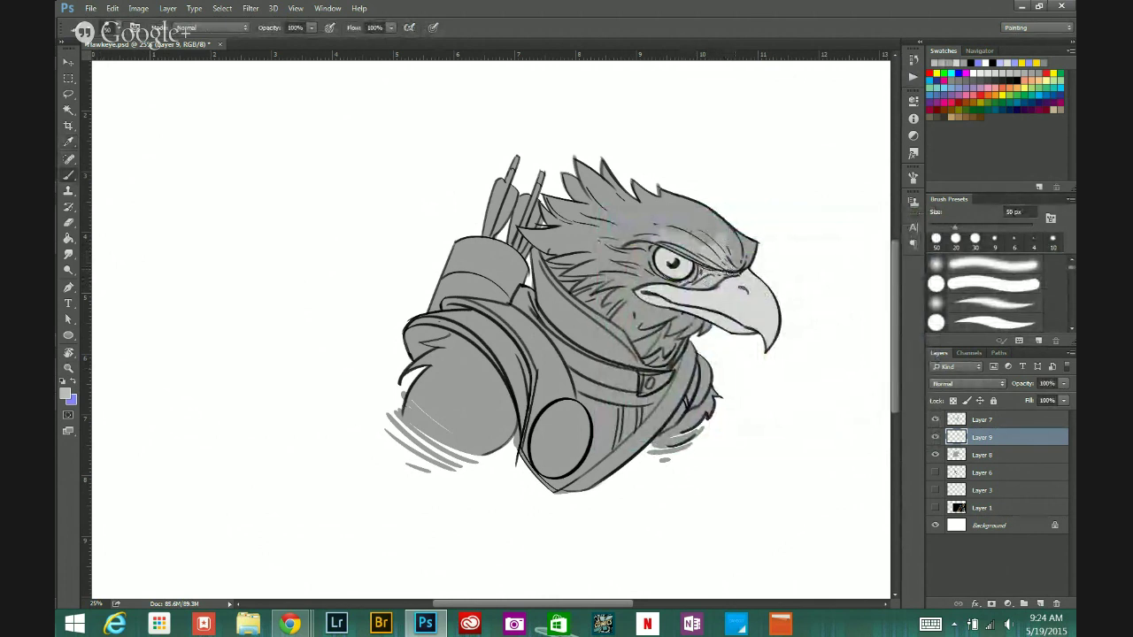
mouse_move(734, 265)
left_mouse_down()
mouse_move(743, 239)
mouse_move(719, 251)
mouse_move(699, 228)
left_mouse_up()
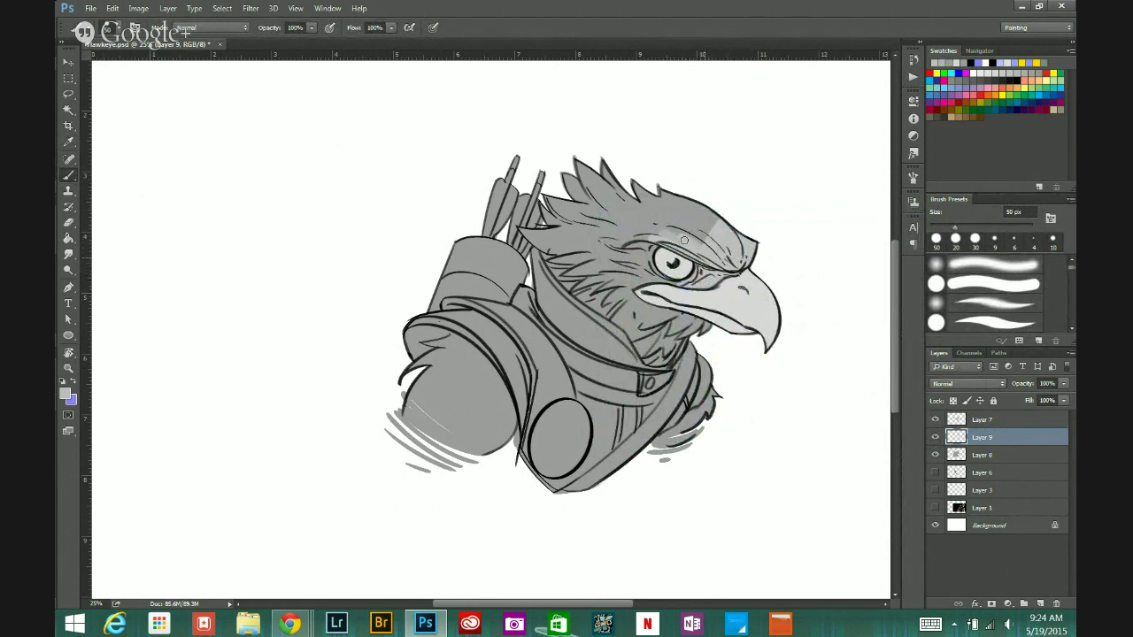
mouse_move(683, 238)
left_mouse_down()
mouse_move(713, 212)
mouse_move(702, 228)
mouse_move(713, 226)
mouse_move(668, 229)
mouse_move(699, 198)
mouse_move(650, 230)
mouse_move(659, 227)
mouse_move(646, 264)
left_mouse_up()
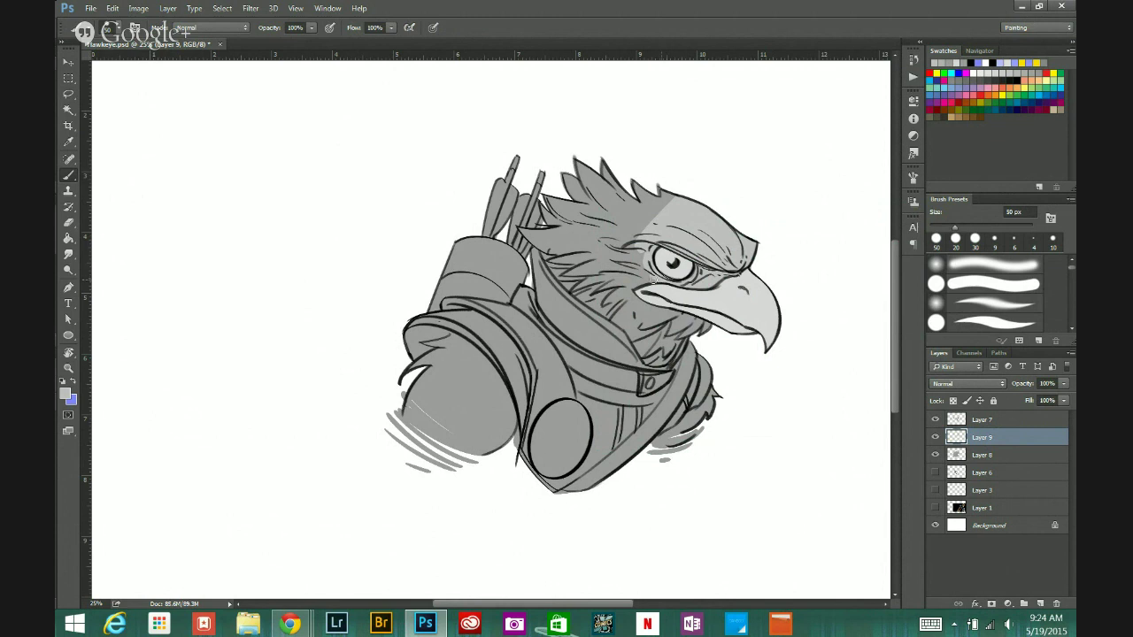
mouse_move(641, 256)
left_mouse_down()
mouse_move(633, 275)
mouse_move(673, 193)
left_mouse_up()
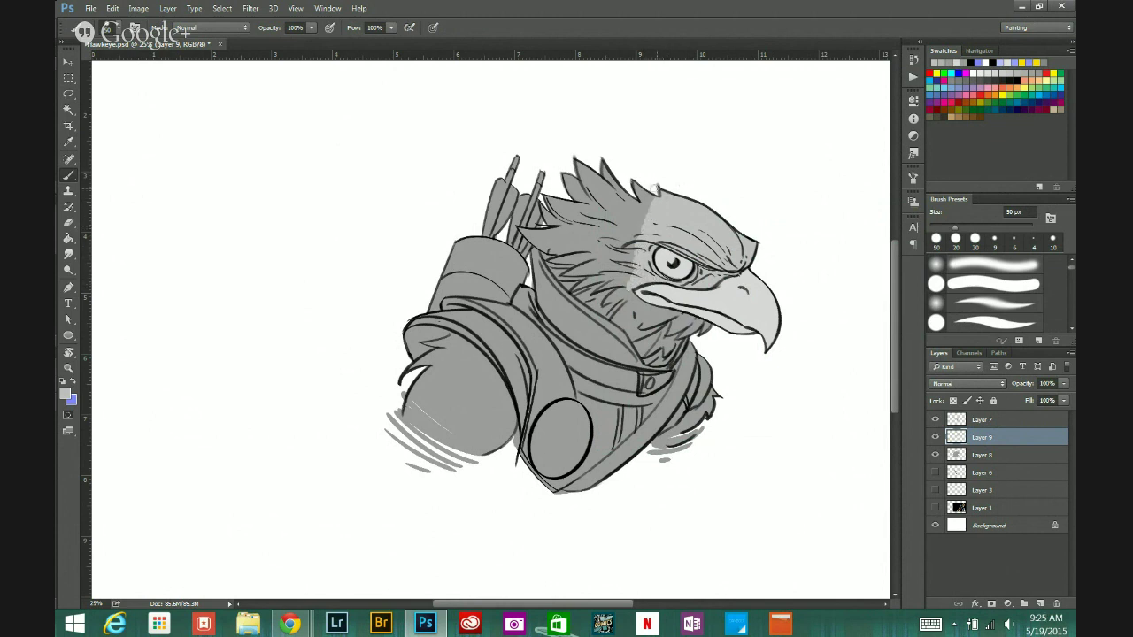
Step: Brush the same grey over the throat feathers, enlarge the brush to 90 px and cover the remaining head and neck feathers
mouse_move(628, 291)
left_mouse_down()
mouse_move(663, 320)
mouse_move(638, 302)
mouse_move(643, 312)
mouse_move(681, 330)
left_mouse_up()
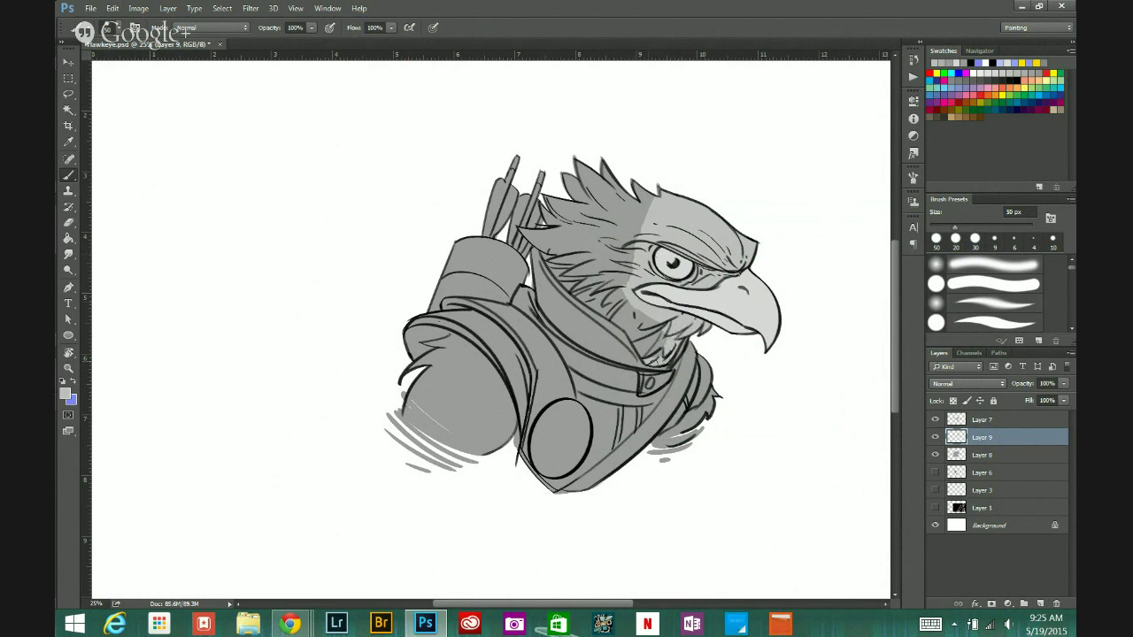
left_click_drag(657, 358, 656, 325)
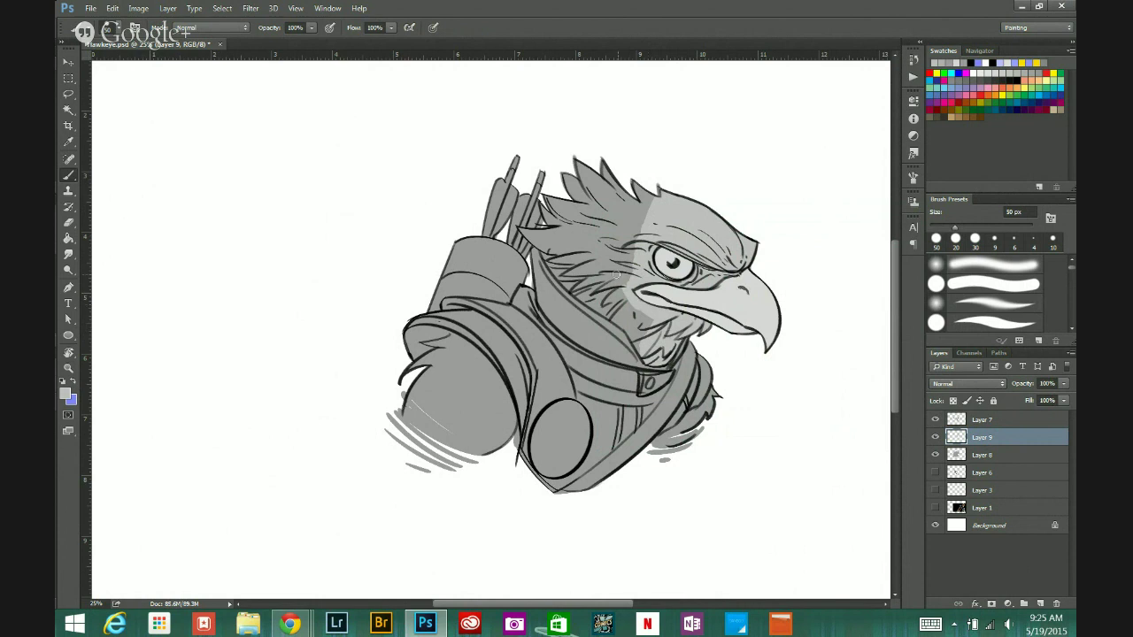
key("bracketright")
key("bracketright")
key("bracketright")
left_click_drag(634, 333, 609, 311)
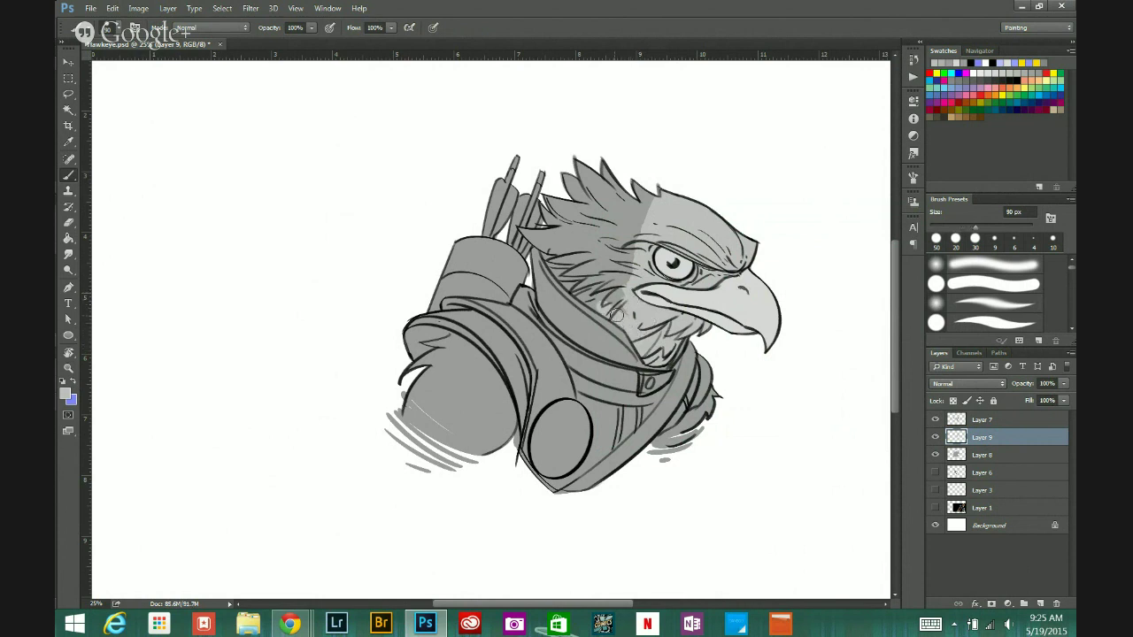
mouse_move(569, 276)
left_mouse_down()
mouse_move(544, 248)
mouse_move(632, 326)
mouse_move(616, 301)
mouse_move(617, 265)
mouse_move(640, 200)
mouse_move(610, 262)
mouse_move(606, 224)
mouse_move(586, 242)
mouse_move(569, 233)
mouse_move(575, 167)
mouse_move(560, 224)
mouse_move(547, 200)
mouse_move(552, 232)
mouse_move(539, 232)
mouse_move(563, 250)
left_mouse_up()
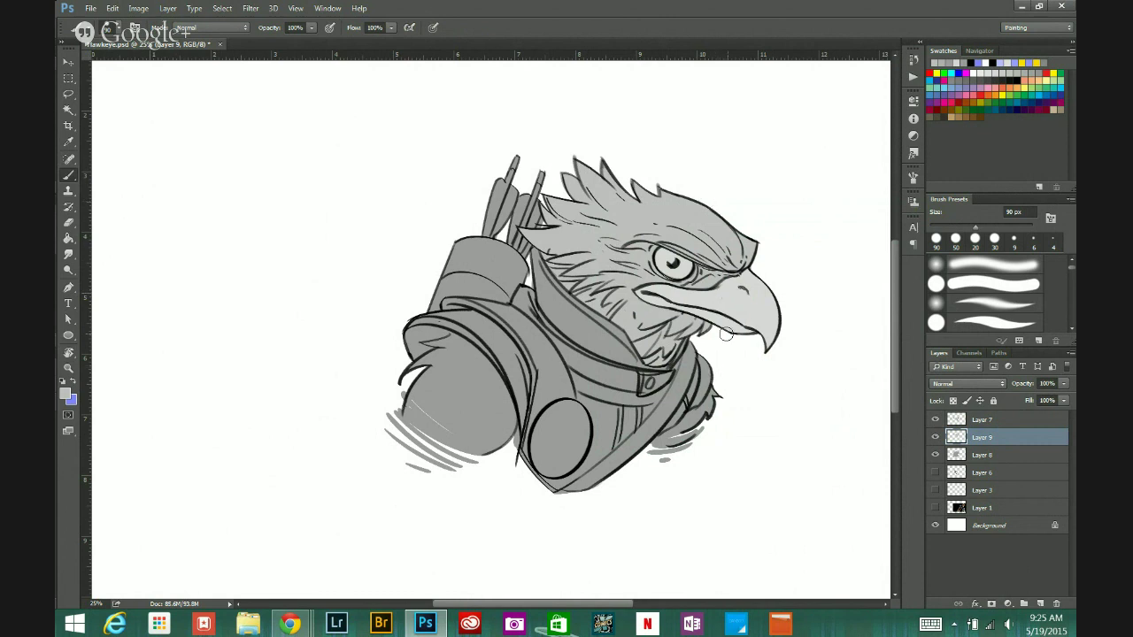
Step: Brush the same grey over the feathered near arm and the visible part of the far arm
left_click_drag(438, 363, 387, 437)
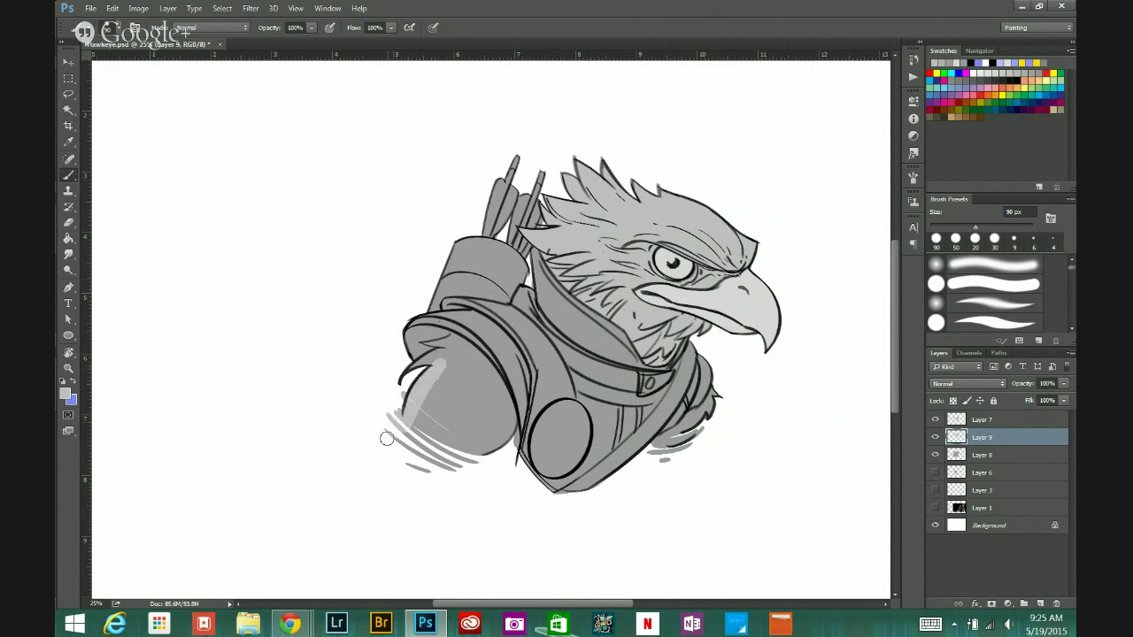
mouse_move(443, 385)
left_mouse_down()
mouse_move(416, 438)
mouse_move(456, 416)
mouse_move(496, 448)
left_mouse_up()
mouse_move(498, 400)
left_mouse_down()
mouse_move(506, 429)
mouse_move(505, 401)
mouse_move(479, 363)
left_mouse_up()
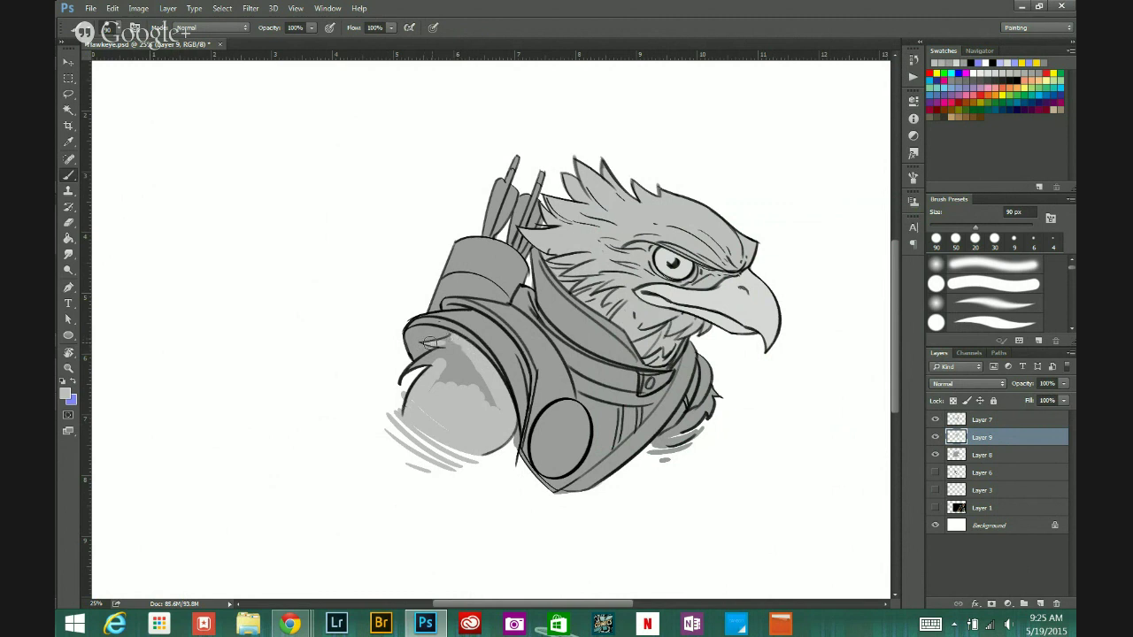
mouse_move(432, 344)
left_mouse_down()
mouse_move(459, 345)
mouse_move(445, 340)
mouse_move(458, 355)
mouse_move(427, 386)
mouse_move(444, 359)
mouse_move(483, 391)
left_mouse_up()
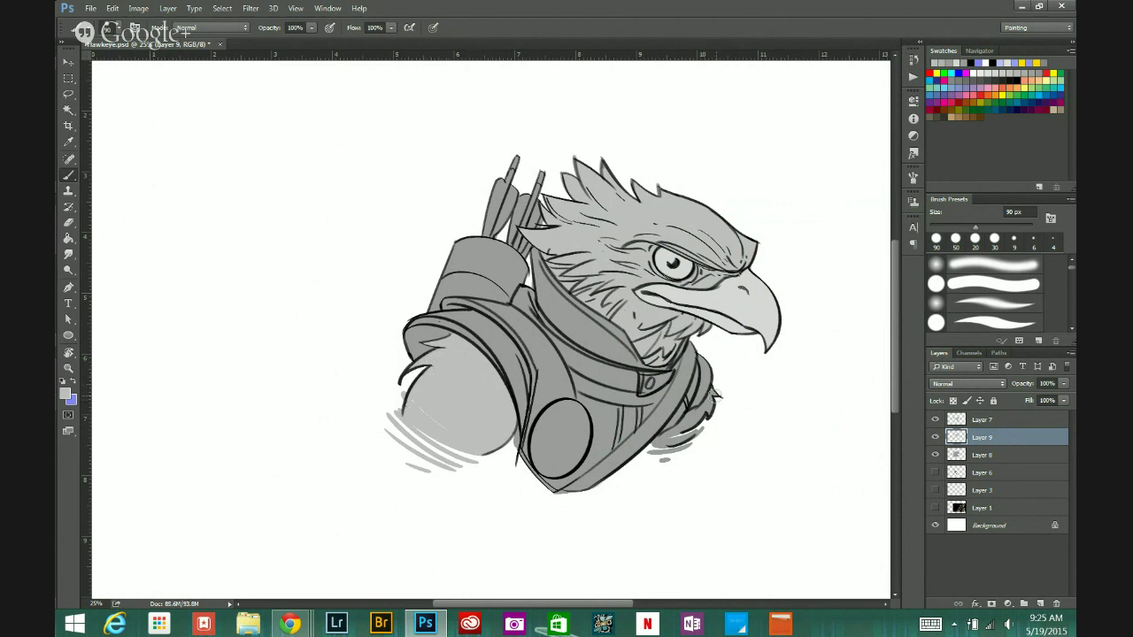
mouse_move(710, 403)
left_mouse_down()
mouse_move(654, 447)
mouse_move(704, 426)
mouse_move(664, 469)
left_mouse_up()
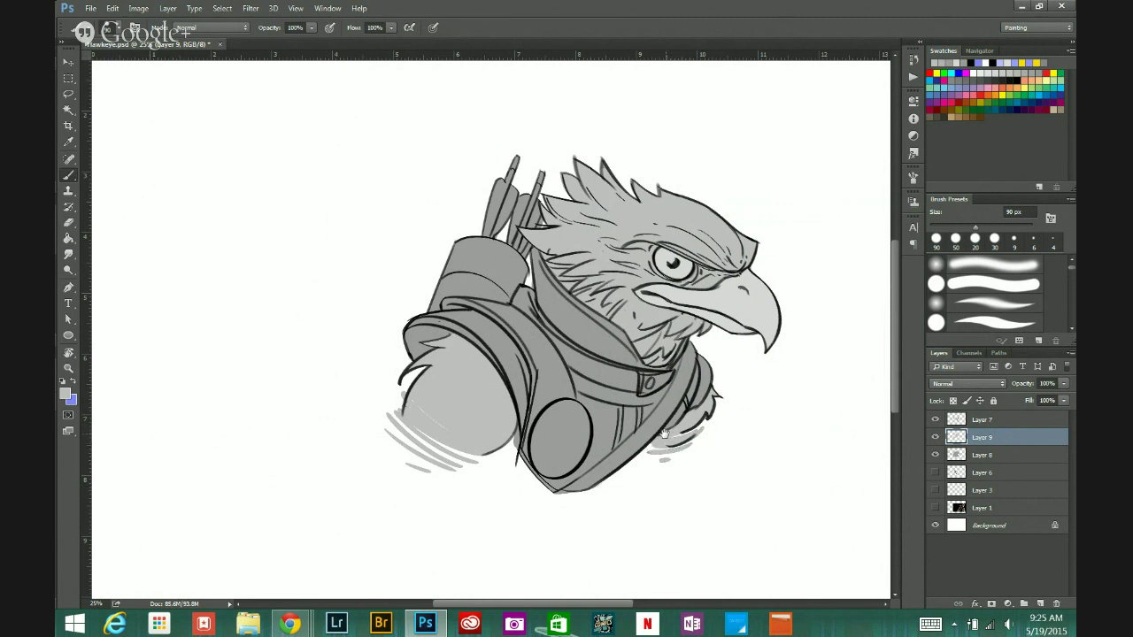
Step: Merge the lighter grey layer down into the grey base layer, Layer 8
key("ctrl+minus")
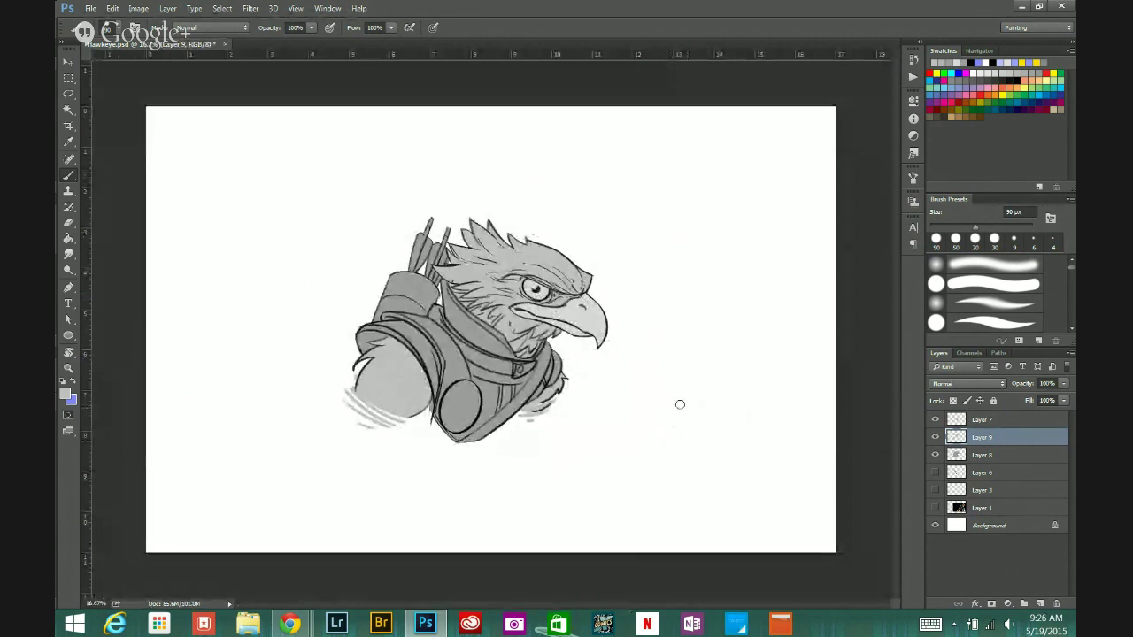
left_click(588, 315, "ctrl")
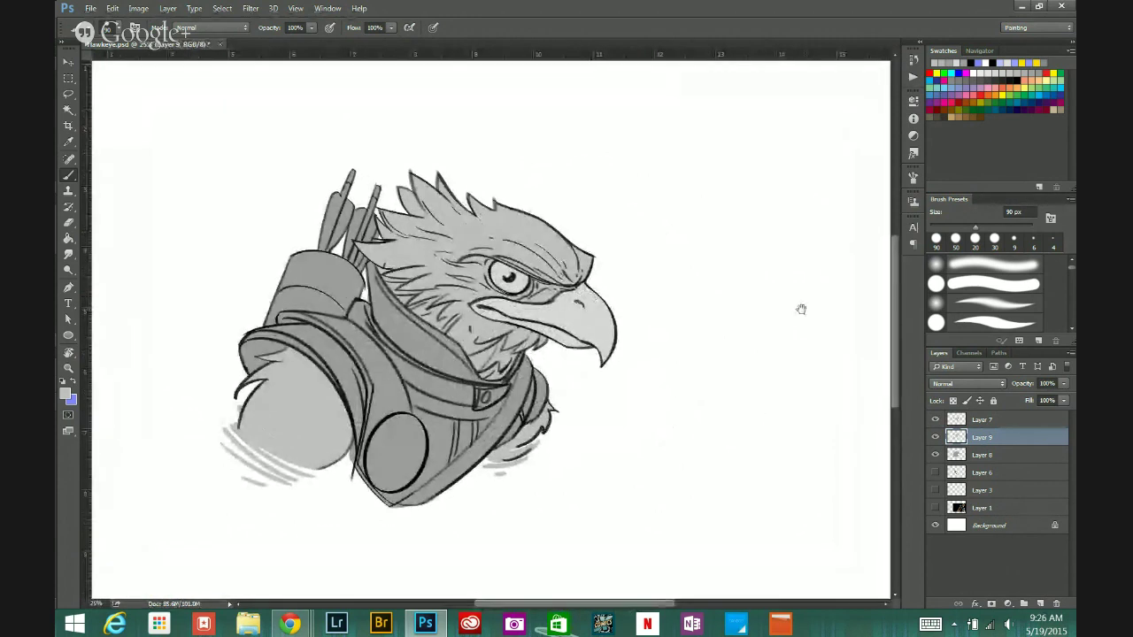
key("ctrl+minus")
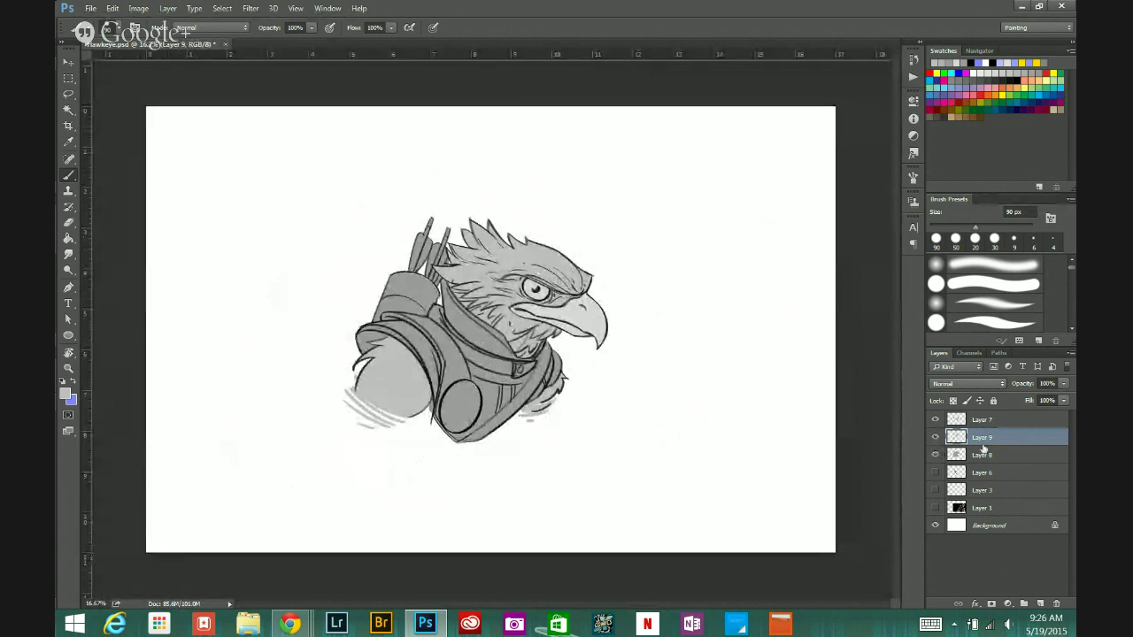
left_click(1069, 353)
left_click(965, 499)
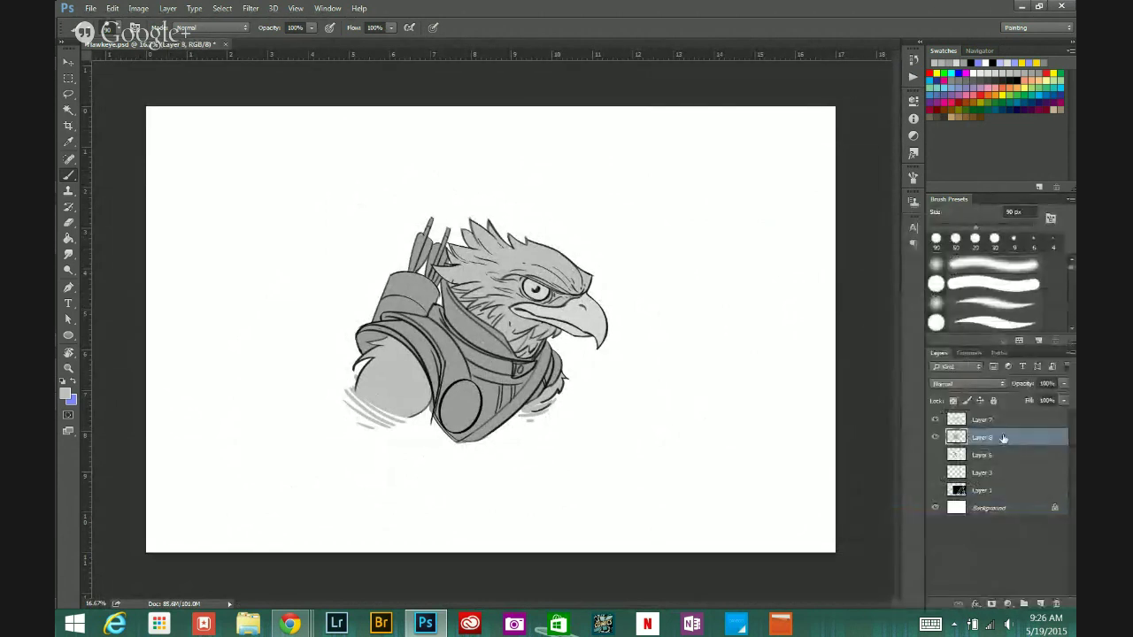
Step: Check Layer 8 by switching its visibility off and on, and duplicate the layer
left_click_drag(998, 438, 1008, 544)
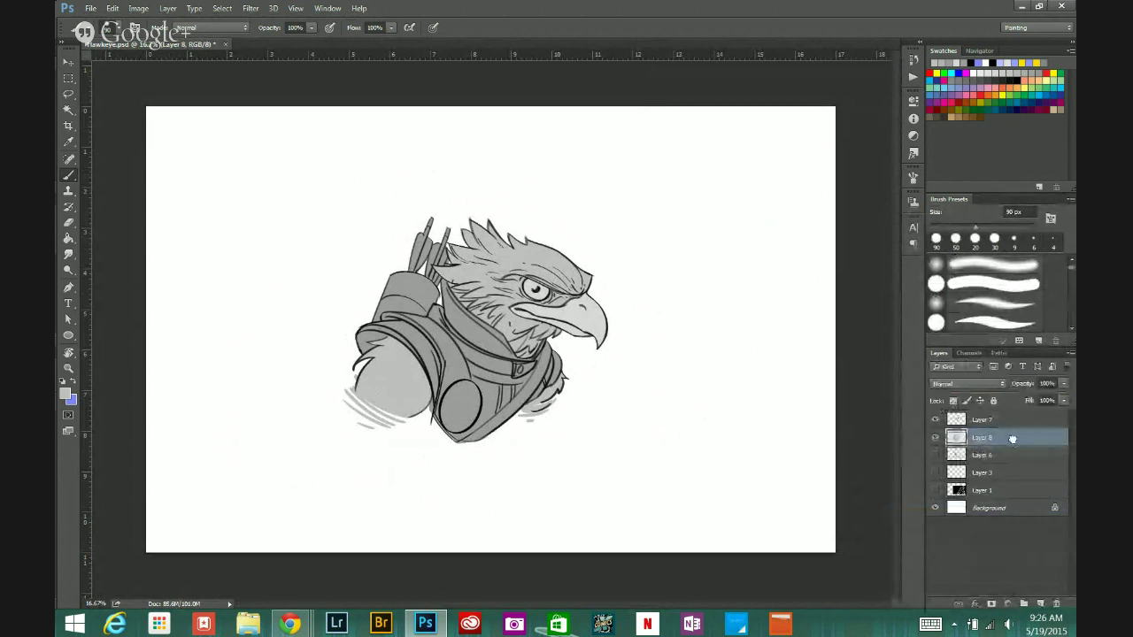
left_click(935, 437)
left_click(935, 438)
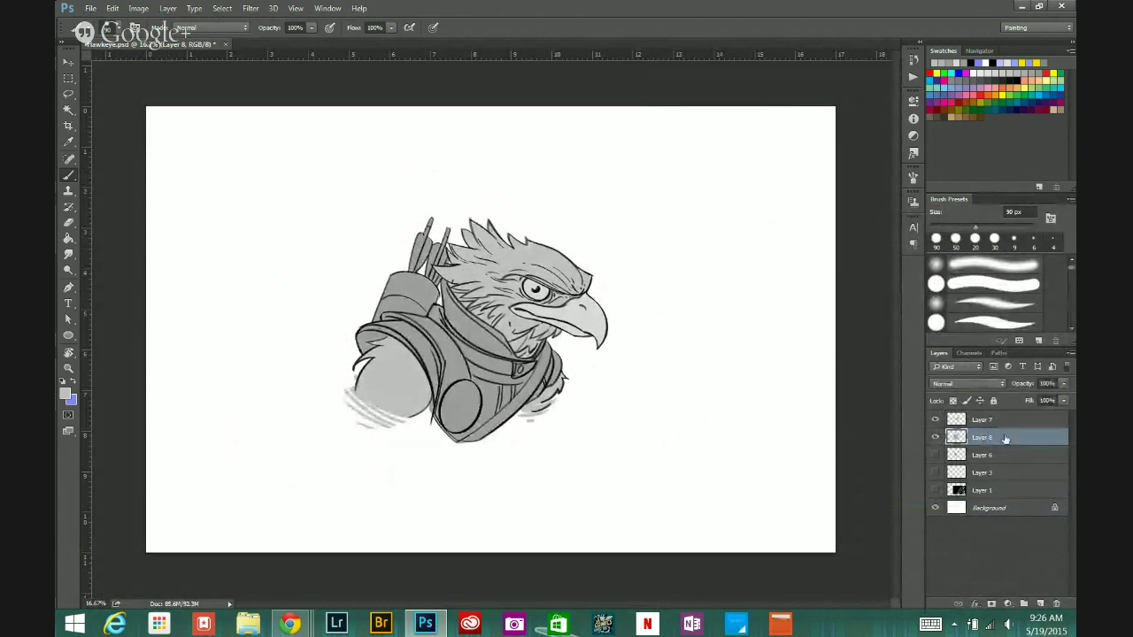
mouse_move(998, 438)
left_mouse_down()
mouse_move(1009, 589)
mouse_move(1038, 603)
left_mouse_up()
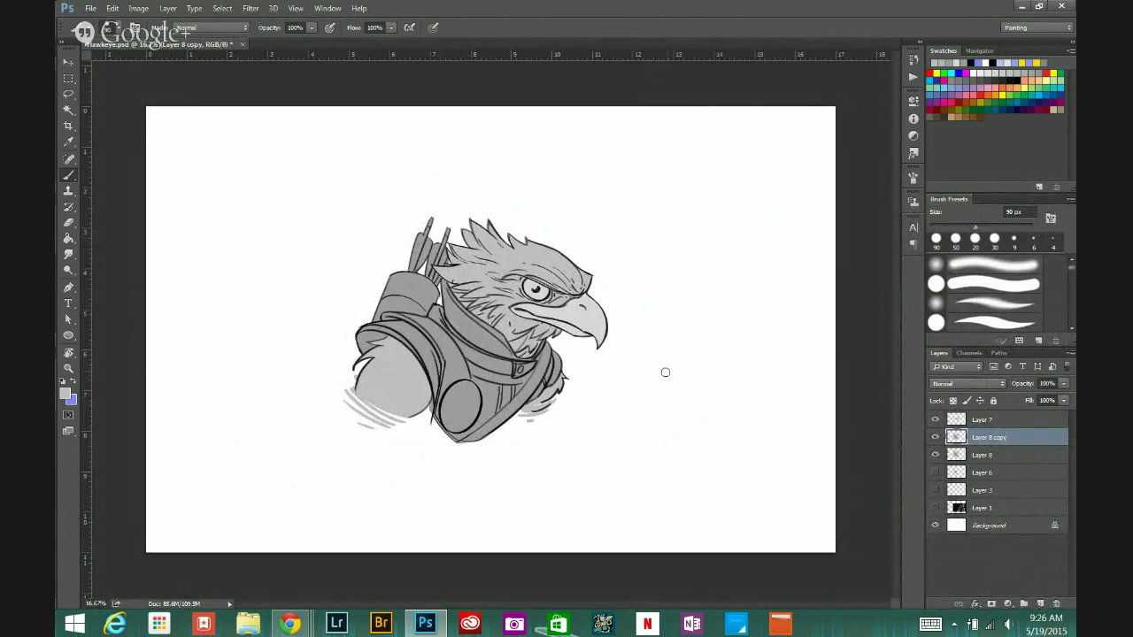
Step: Darken the duplicated layer with a Levels adjustment, lowering the white output level to about 68
left_click(139, 8)
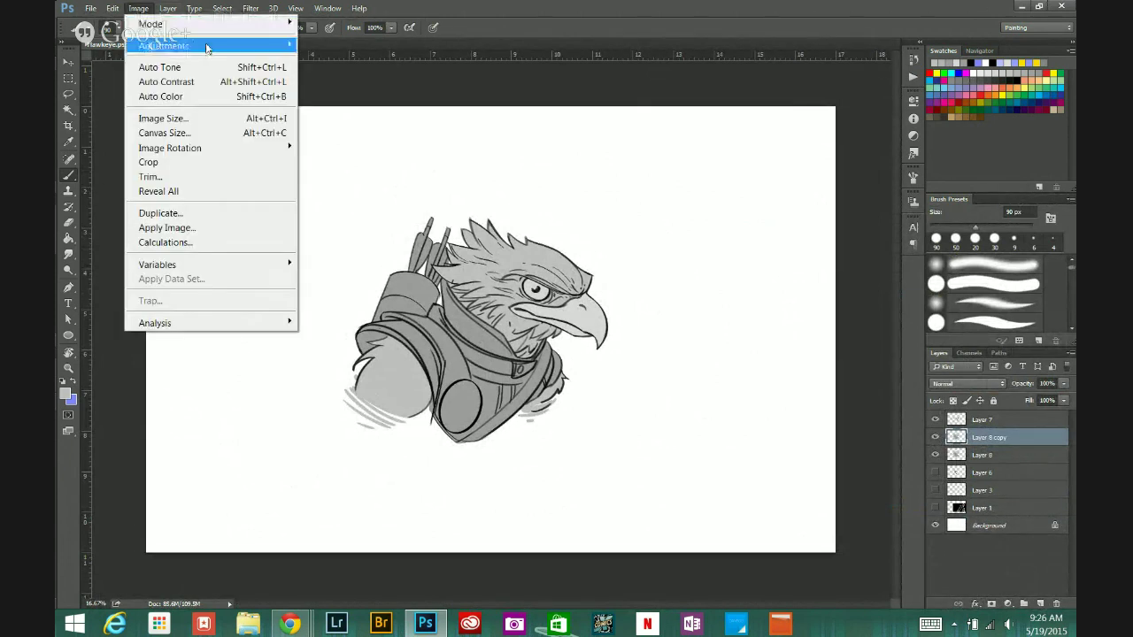
mouse_move(210, 45)
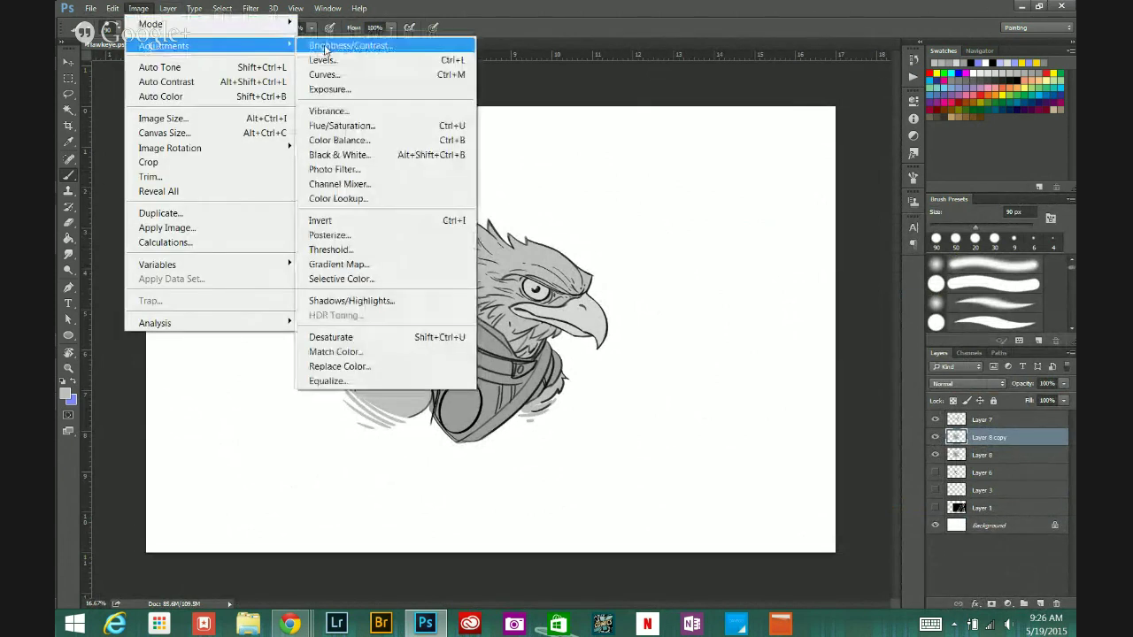
left_click(400, 60)
left_click_drag(734, 101, 775, 149)
left_click_drag(820, 342, 704, 342)
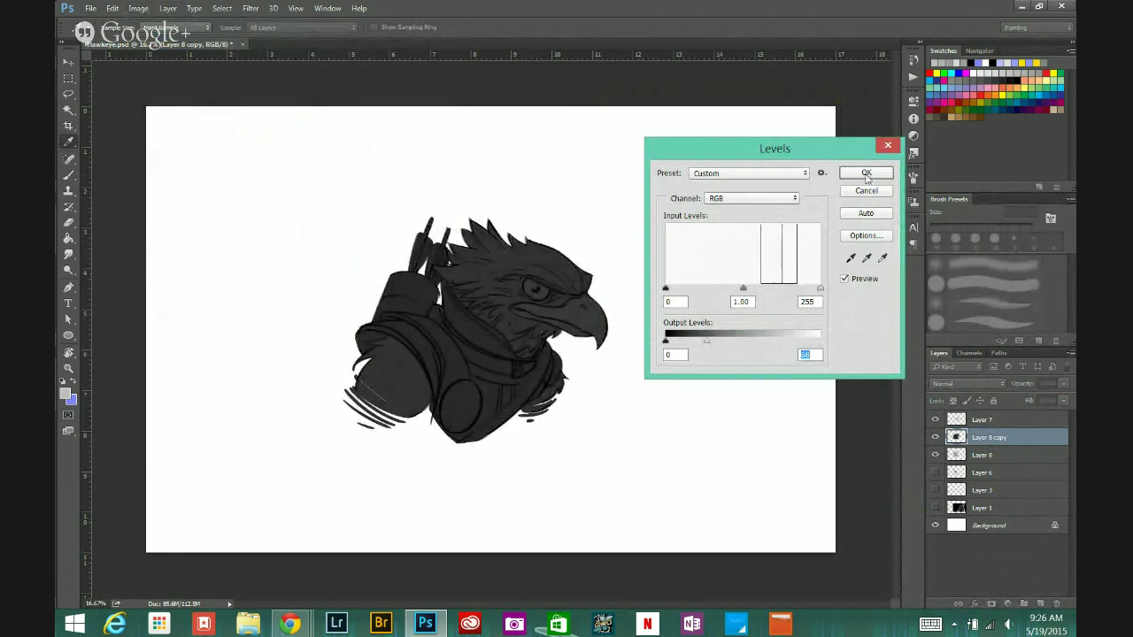
key("Return")
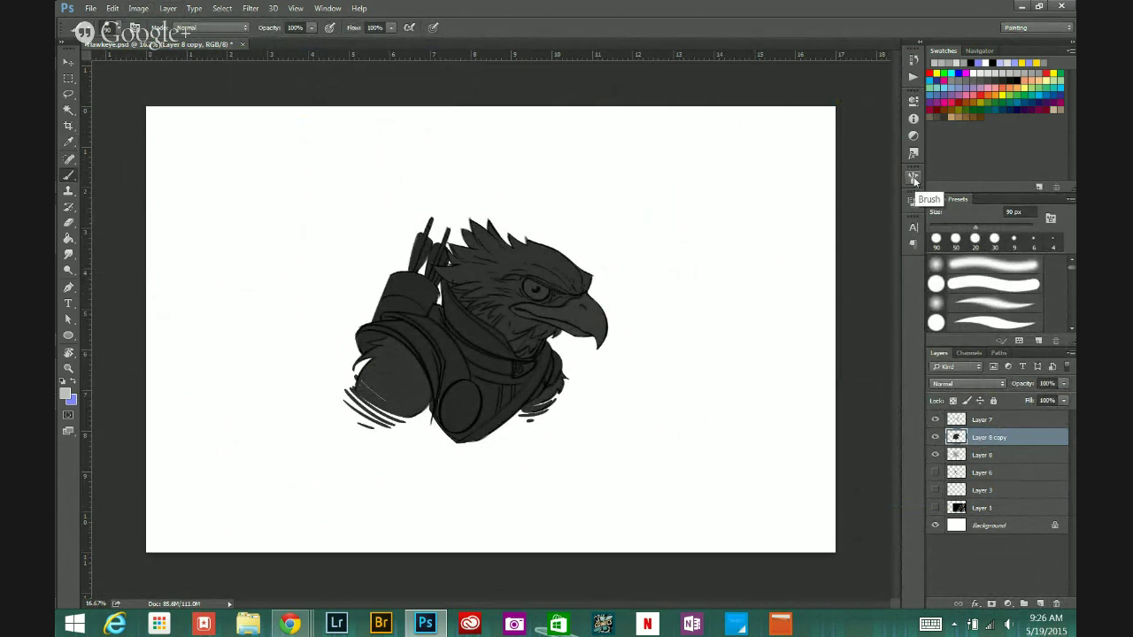
Step: Select the Eraser and give it the 30 px soft round brush tip
left_click(71, 223)
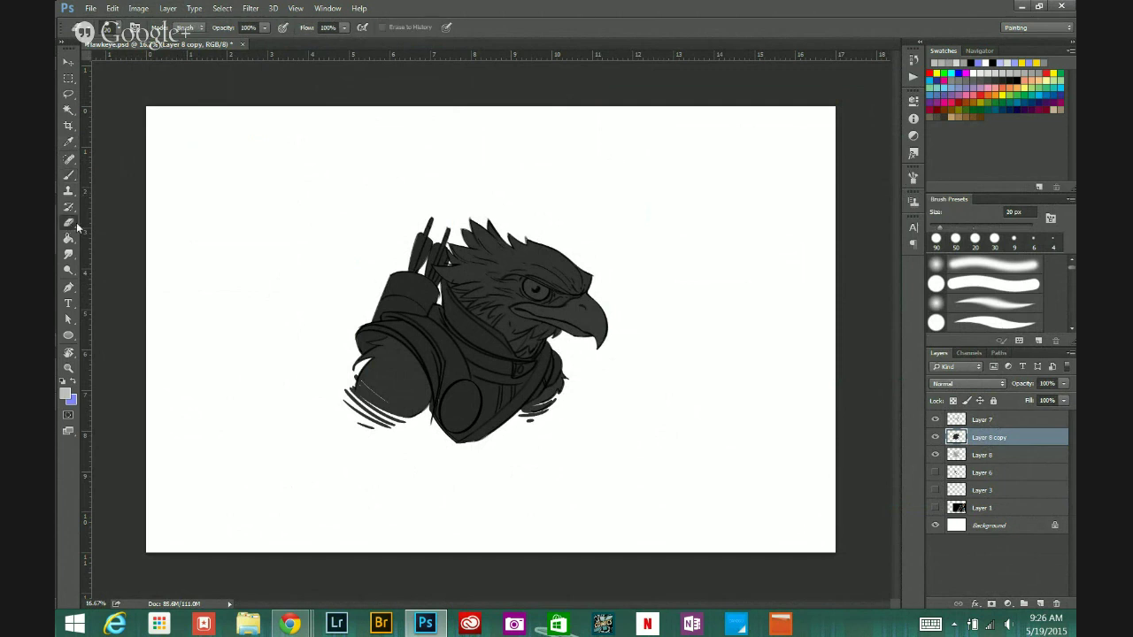
left_click(913, 177)
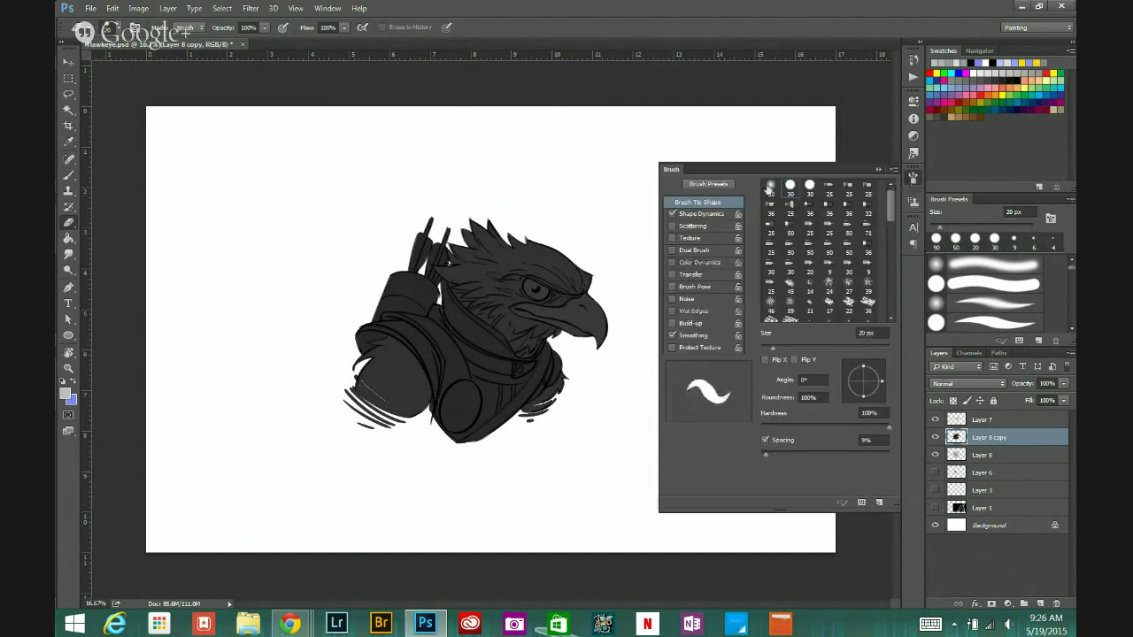
left_click(768, 188)
left_click(878, 169)
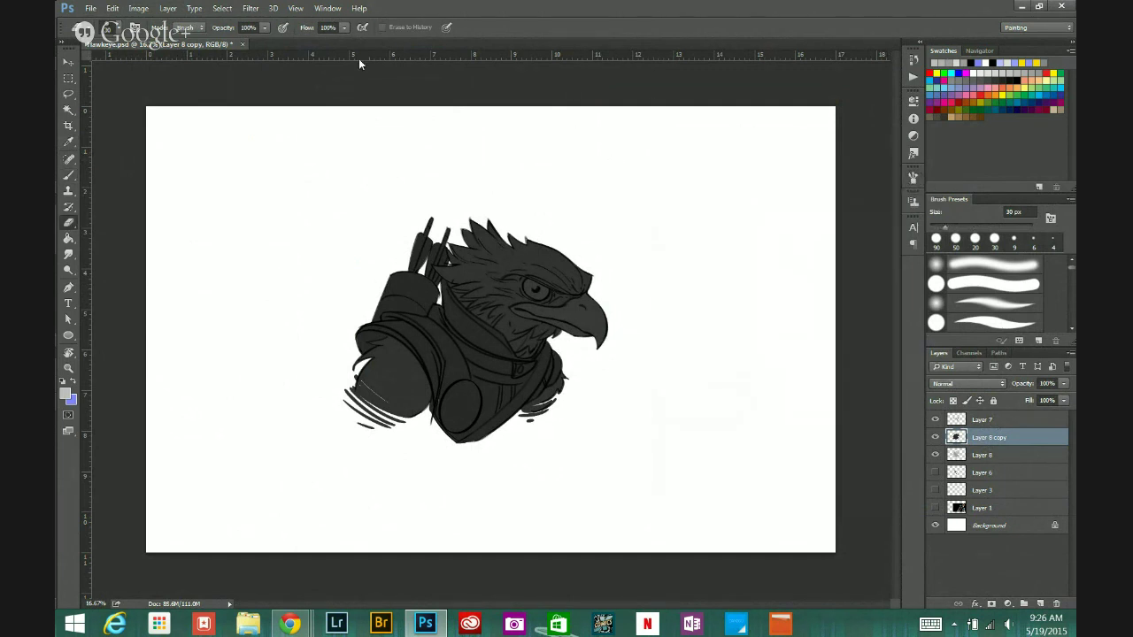
Step: Set the Eraser to 3% opacity and 800 px, and softly erase the dark layer around the eye and face
left_click(262, 30)
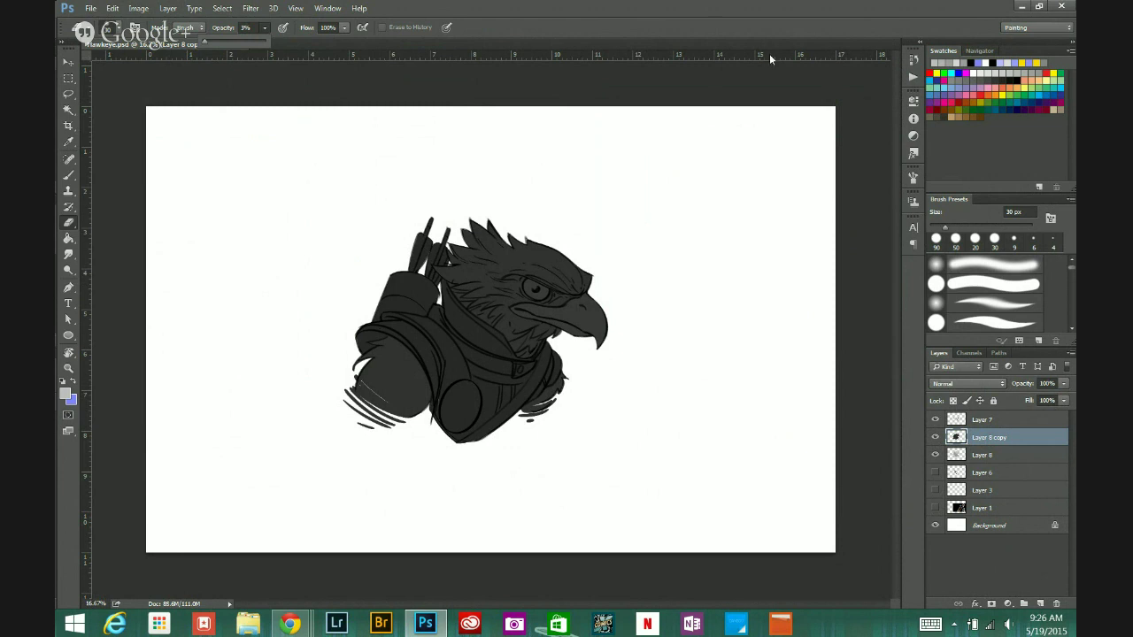
left_click(786, 27)
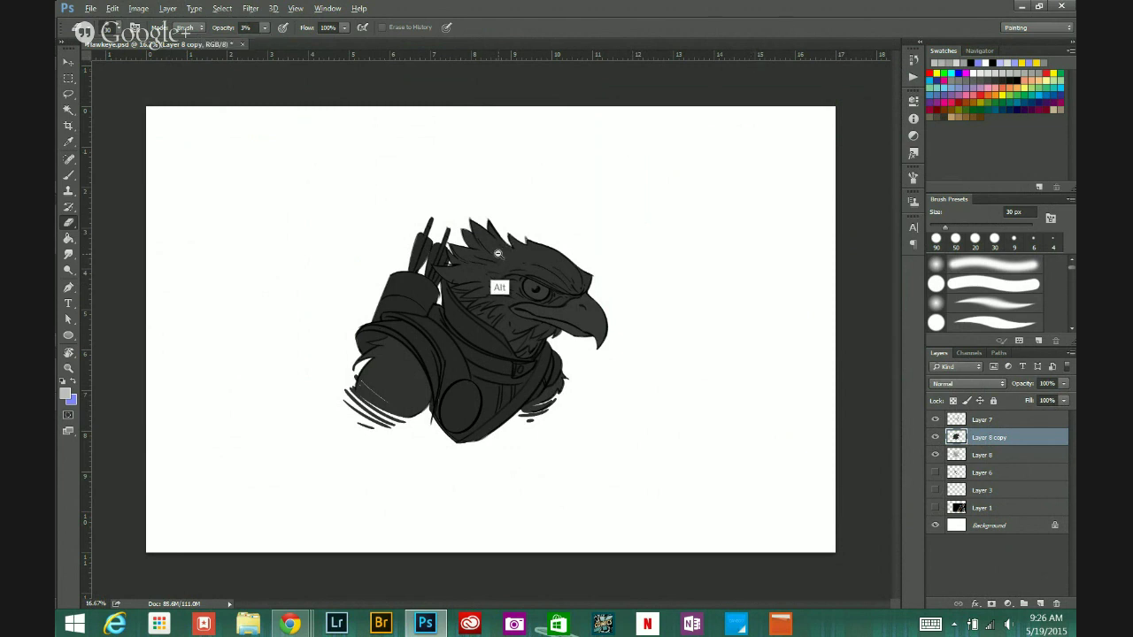
key("ctrl+minus")
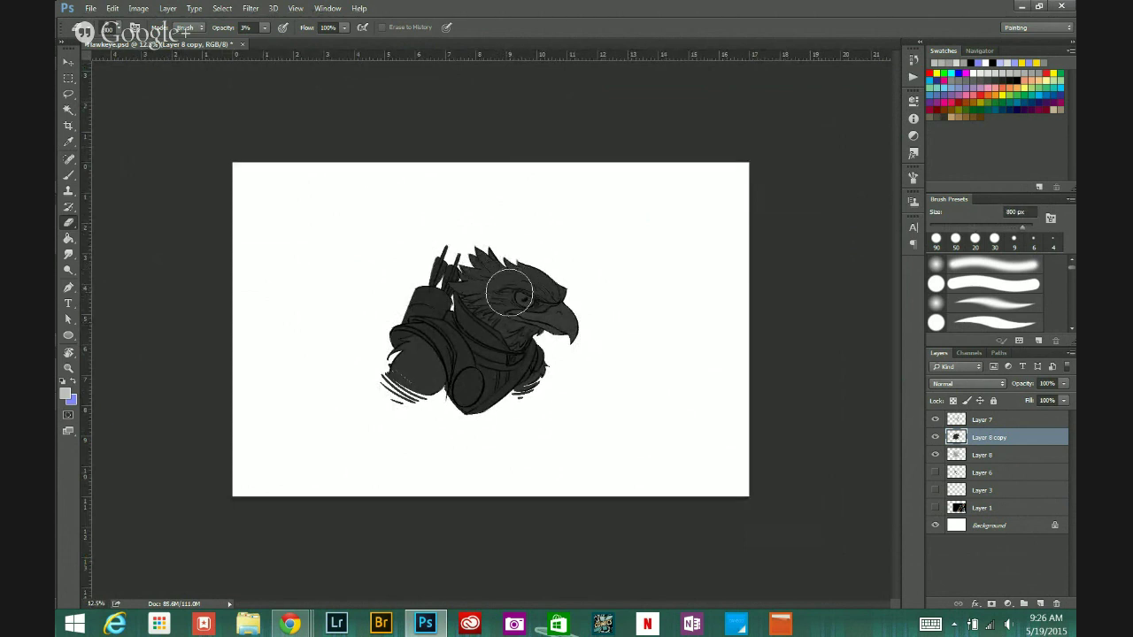
scroll(509, 295, "down", 1)
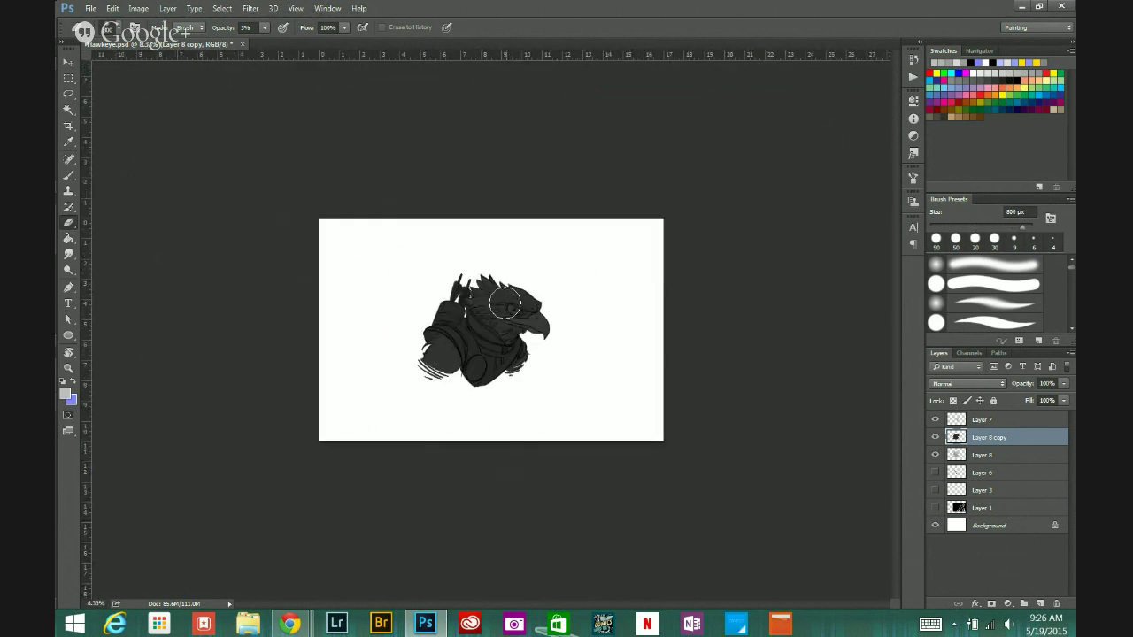
scroll(506, 298, "up", 1)
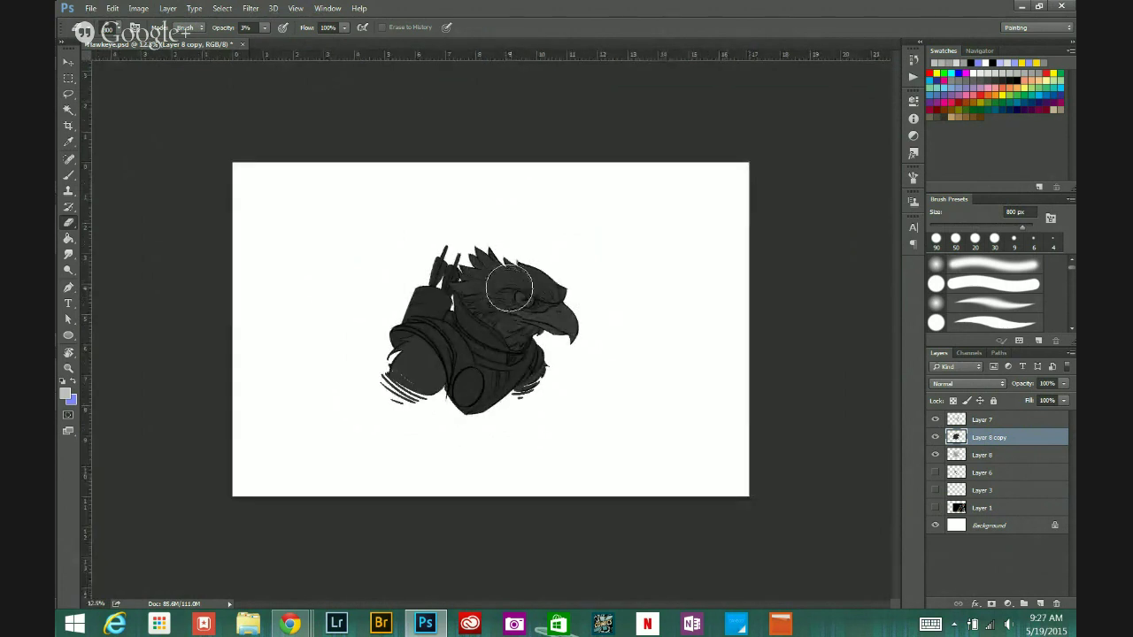
left_click_drag(518, 289, 521, 286)
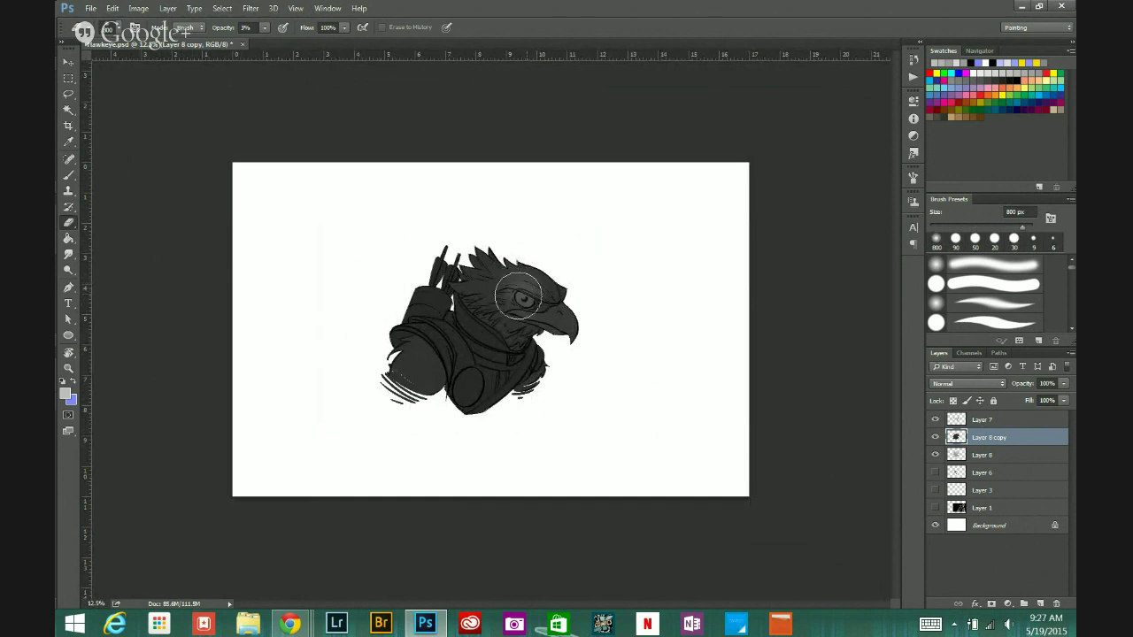
left_click_drag(517, 293, 516, 292)
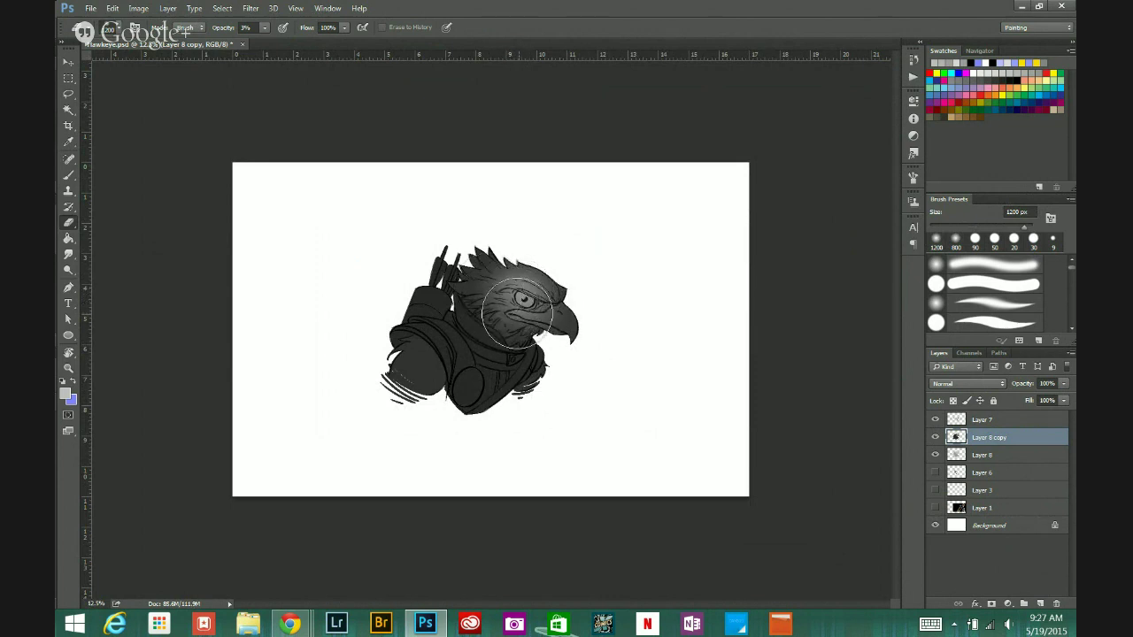
Step: Lighten the shoulder, neck, chest and head with broad 1200 px Eraser strokes on the dark layer
key("ctrl+minus")
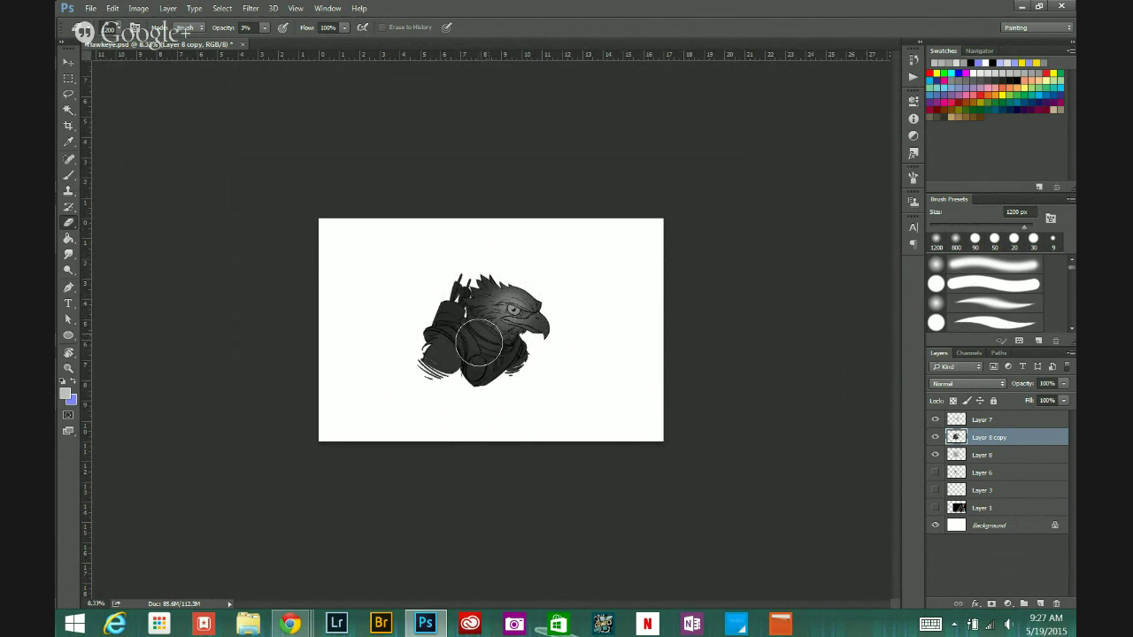
mouse_move(430, 370)
left_mouse_down()
mouse_move(420, 372)
mouse_move(435, 390)
mouse_move(420, 372)
mouse_move(433, 378)
left_mouse_up()
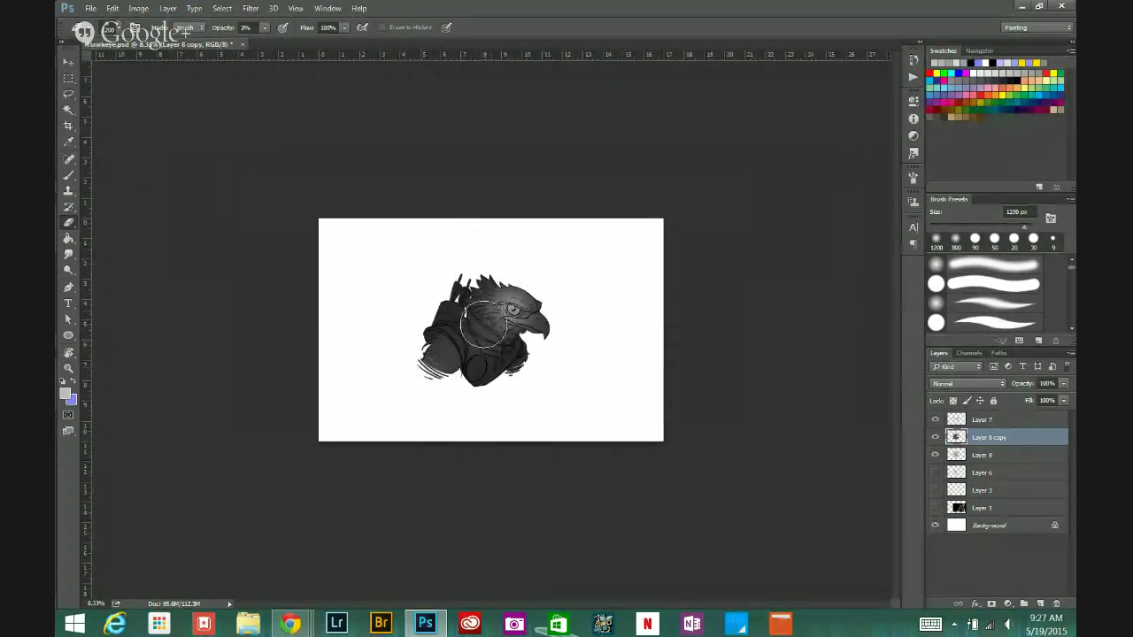
mouse_move(483, 324)
left_mouse_down()
mouse_move(441, 345)
mouse_move(436, 362)
mouse_move(488, 286)
mouse_move(486, 325)
mouse_move(472, 337)
mouse_move(498, 359)
left_mouse_up()
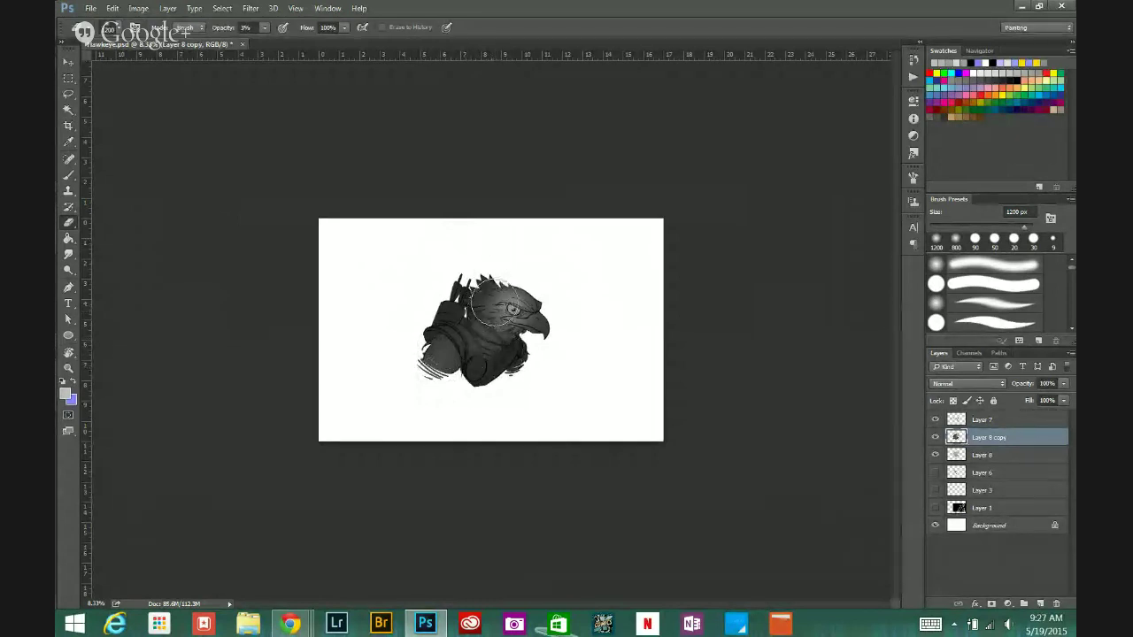
mouse_move(500, 301)
left_mouse_down()
mouse_move(493, 312)
mouse_move(508, 279)
mouse_move(441, 305)
mouse_move(438, 331)
mouse_move(456, 282)
mouse_move(439, 324)
mouse_move(453, 296)
left_mouse_up()
Step: Reduce the Eraser to 800 px and build up soft light over the head, collar, chest and shoulder
key("bracketleft")
key("bracketleft")
key("bracketleft")
key("bracketleft")
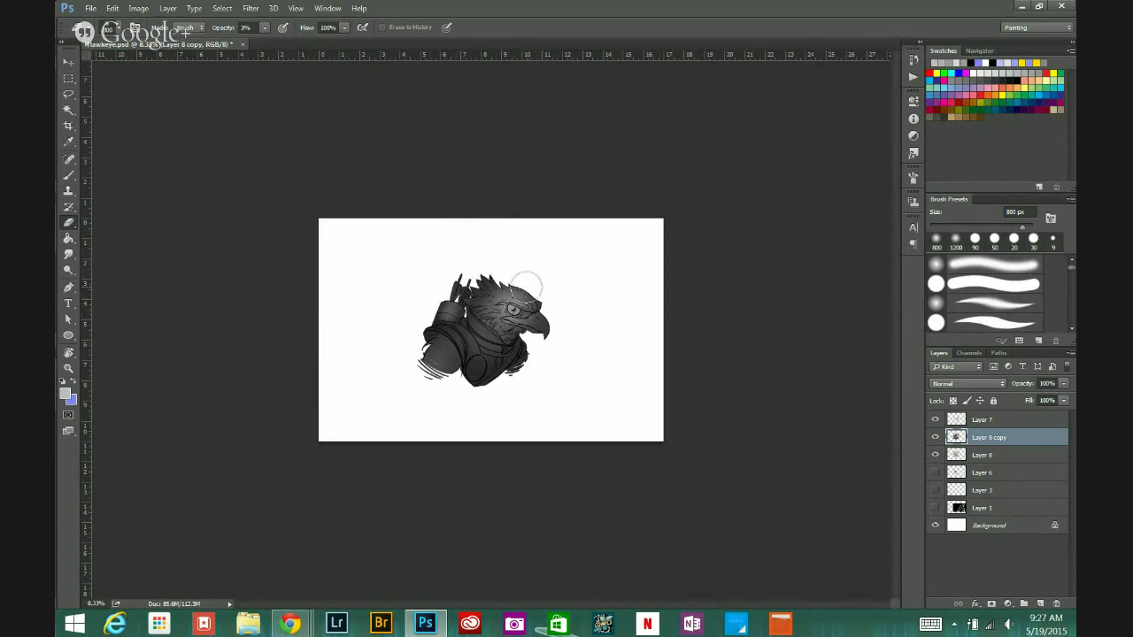
key("ctrl+plus")
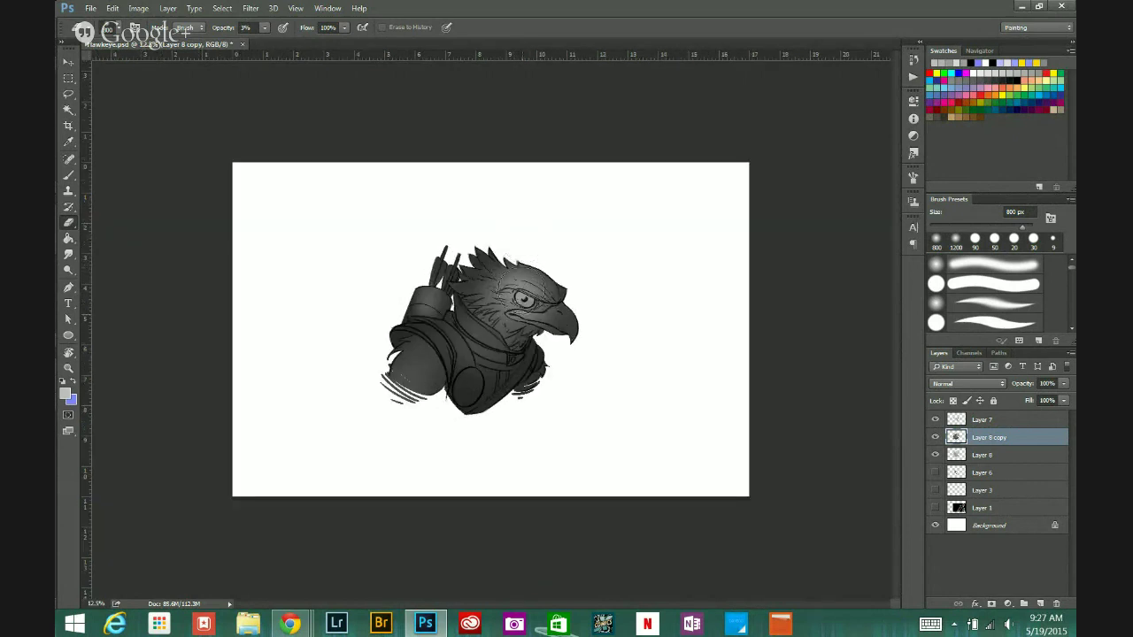
key("ctrl+plus")
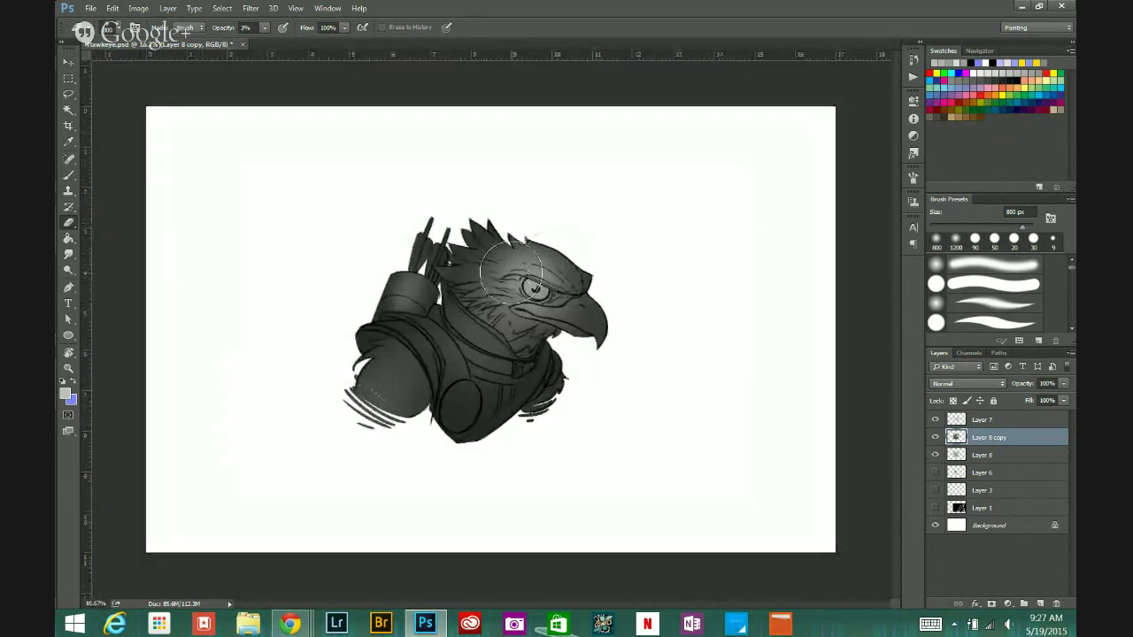
mouse_move(511, 272)
left_mouse_down()
mouse_move(553, 284)
mouse_move(535, 286)
mouse_move(562, 275)
mouse_move(541, 299)
mouse_move(507, 292)
mouse_move(528, 282)
mouse_move(509, 264)
mouse_move(479, 269)
mouse_move(513, 280)
mouse_move(487, 251)
mouse_move(478, 259)
mouse_move(485, 221)
mouse_move(478, 257)
mouse_move(541, 264)
mouse_move(551, 299)
mouse_move(543, 295)
mouse_move(576, 309)
mouse_move(573, 277)
mouse_move(586, 312)
mouse_move(573, 304)
mouse_move(581, 309)
mouse_move(555, 214)
mouse_move(555, 253)
mouse_move(524, 307)
mouse_move(533, 326)
mouse_move(433, 342)
mouse_move(450, 348)
mouse_move(401, 340)
mouse_move(484, 360)
left_mouse_up()
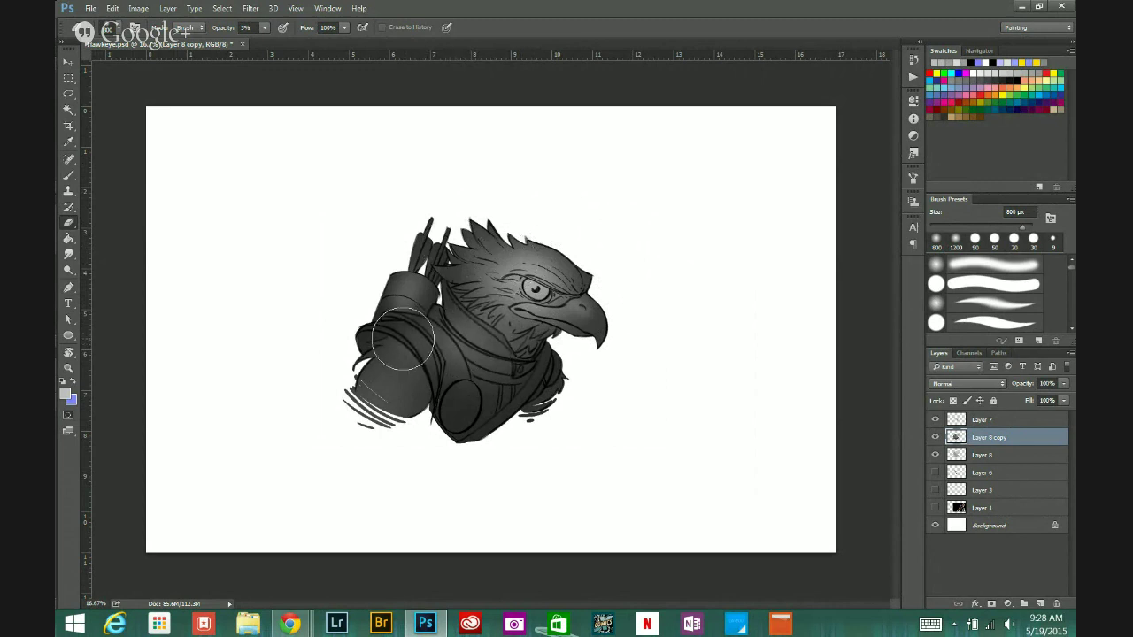
mouse_move(402, 339)
left_mouse_down()
mouse_move(514, 274)
mouse_move(473, 244)
mouse_move(480, 267)
mouse_move(515, 273)
mouse_move(515, 250)
mouse_move(550, 261)
mouse_move(548, 229)
mouse_move(539, 224)
mouse_move(567, 287)
left_mouse_up()
Step: Reduce the Eraser to 175 px and softly lighten the beak, brow and corner of the mouth
key("[")
key("[")
key("[")
key("[")
key("[")
key("[")
key("[")
key("bracketleft")
left_click_drag(587, 311, 573, 303)
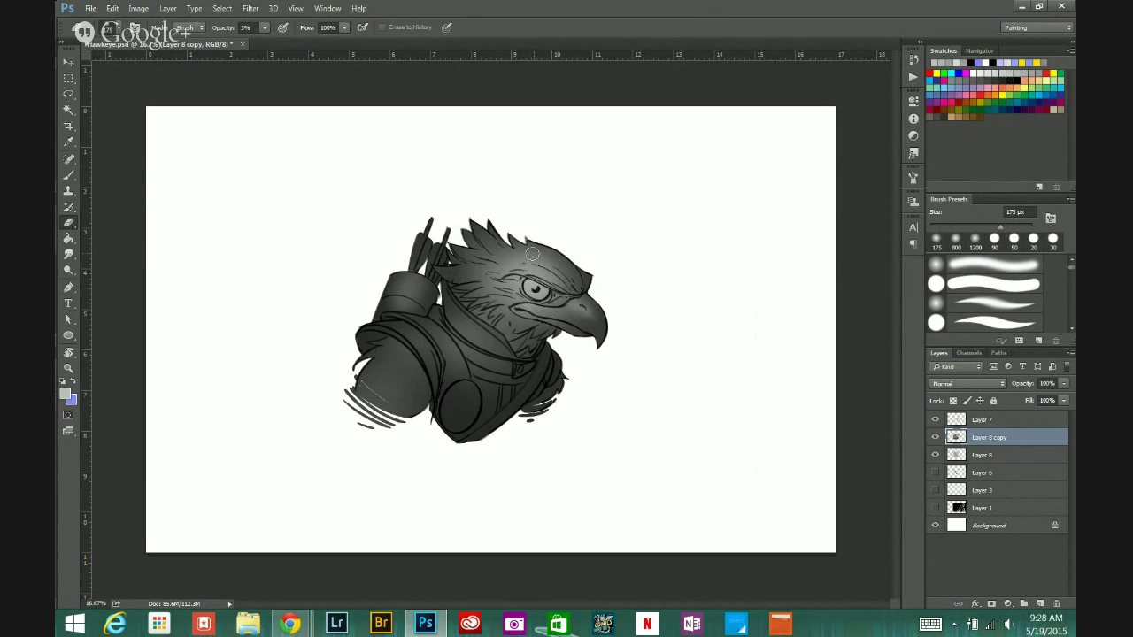
scroll(530, 301, "up", 1)
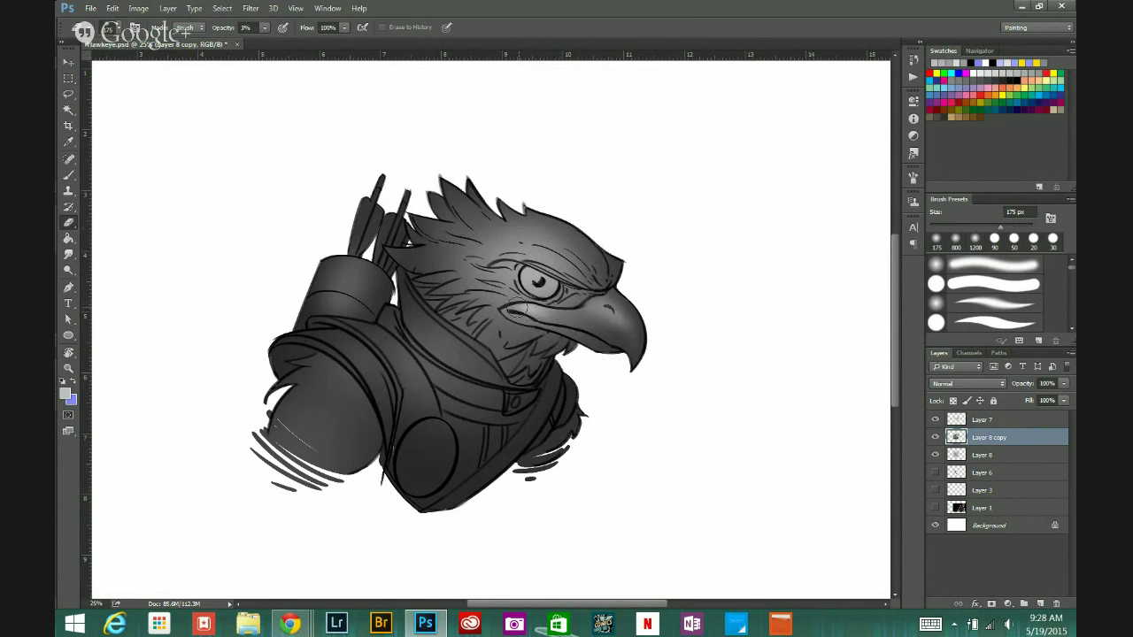
mouse_move(540, 313)
left_mouse_down()
mouse_move(508, 318)
mouse_move(527, 320)
left_mouse_up()
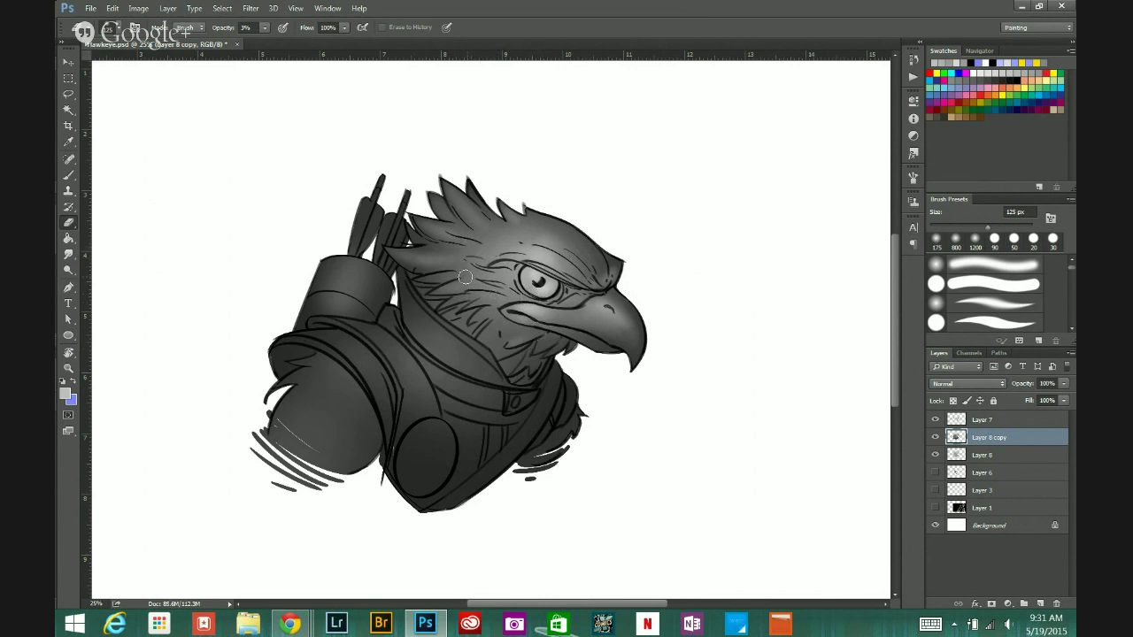
Step: Reduce the Eraser to 60 px and lighten the cheek and neck feathers in finer strokes
key("bracketleft")
key("bracketleft")
key("bracketleft")
key("bracketleft")
left_click_drag(464, 283, 474, 278)
left_click_drag(446, 327, 448, 326)
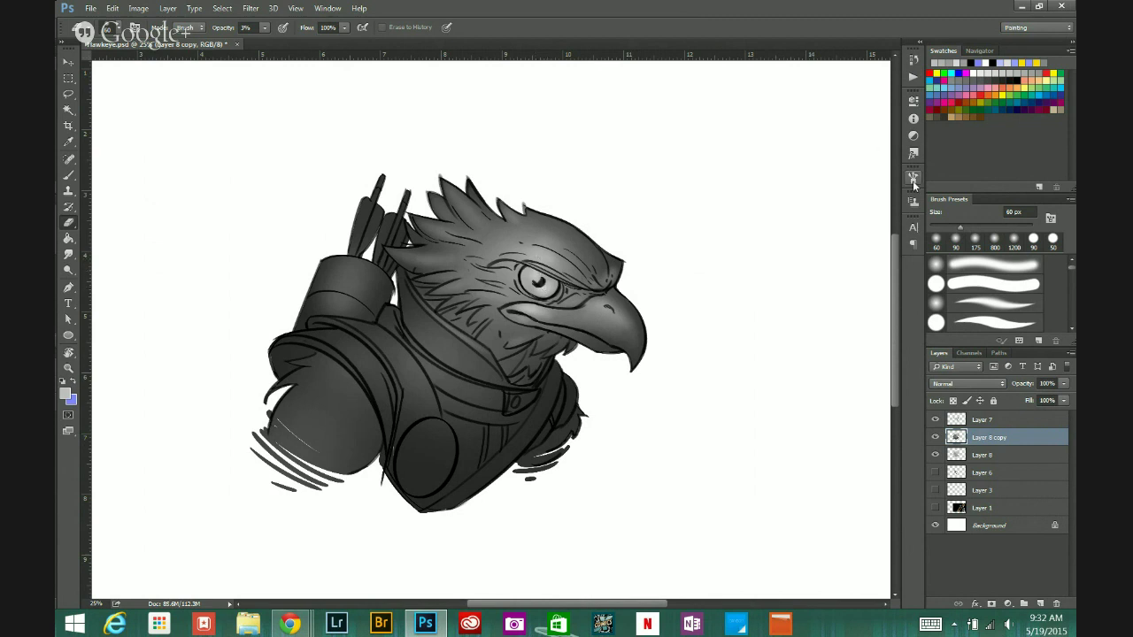
Step: Set the Eraser to 100% opacity and give it a hard round 25 px brush tip
left_click(68, 175)
left_click(68, 224)
left_click(264, 27)
left_click_drag(267, 42, 440, 37)
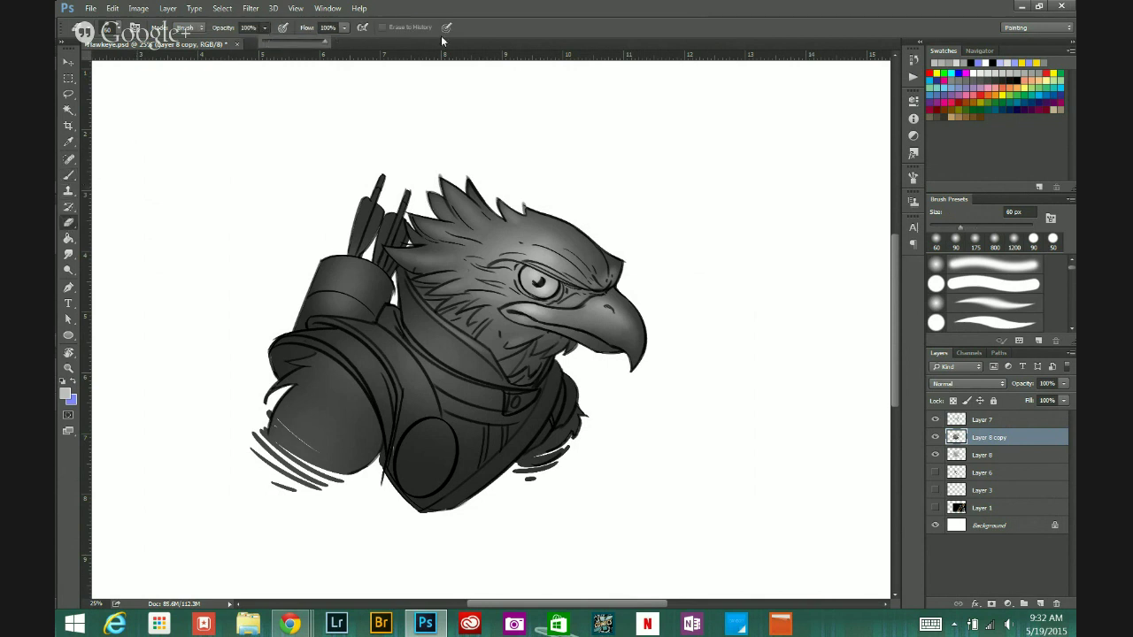
left_click(913, 180)
left_click(915, 179)
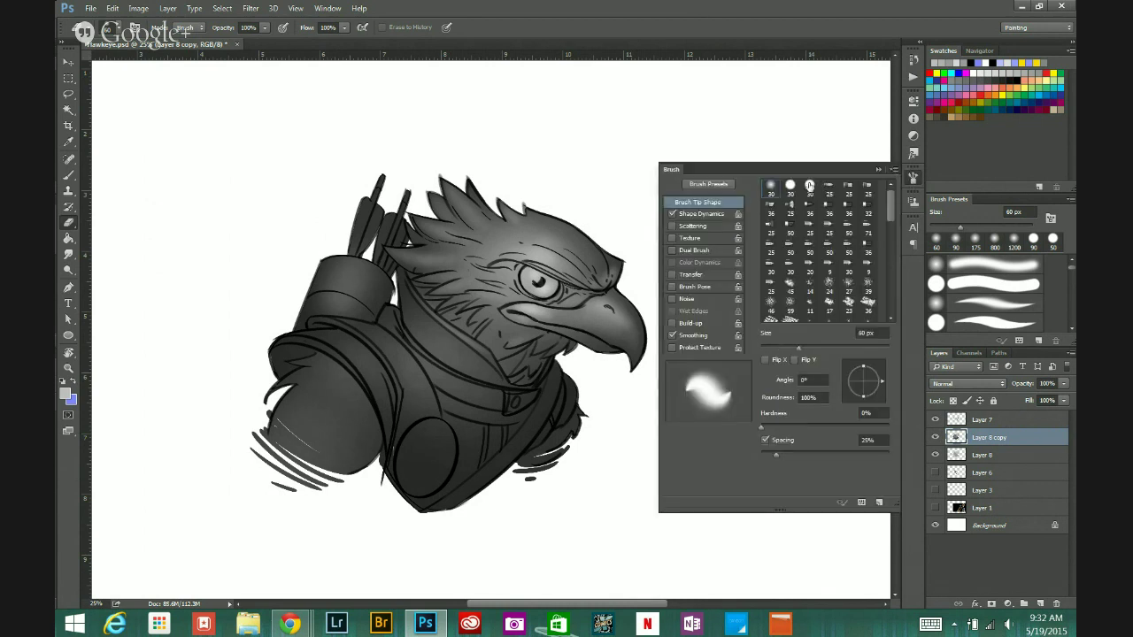
left_click(809, 186)
left_click(878, 169)
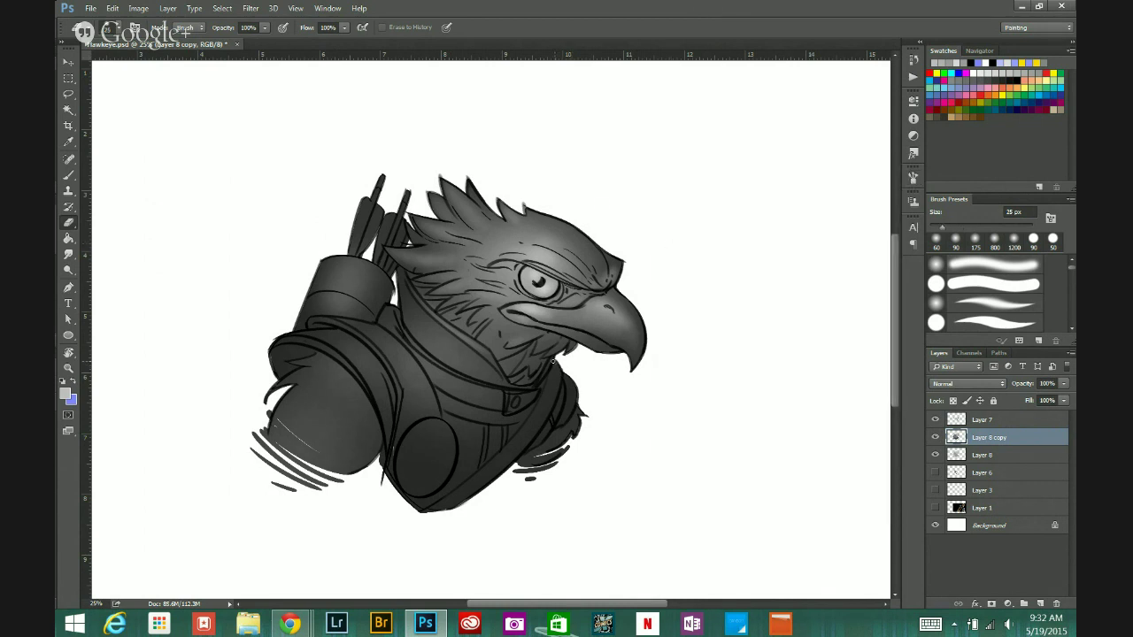
Step: Erase thin rim highlights along the throat feathers, the brow tip and the front edge of the beak
left_click_drag(554, 361, 559, 372)
left_click_drag(611, 285, 622, 261)
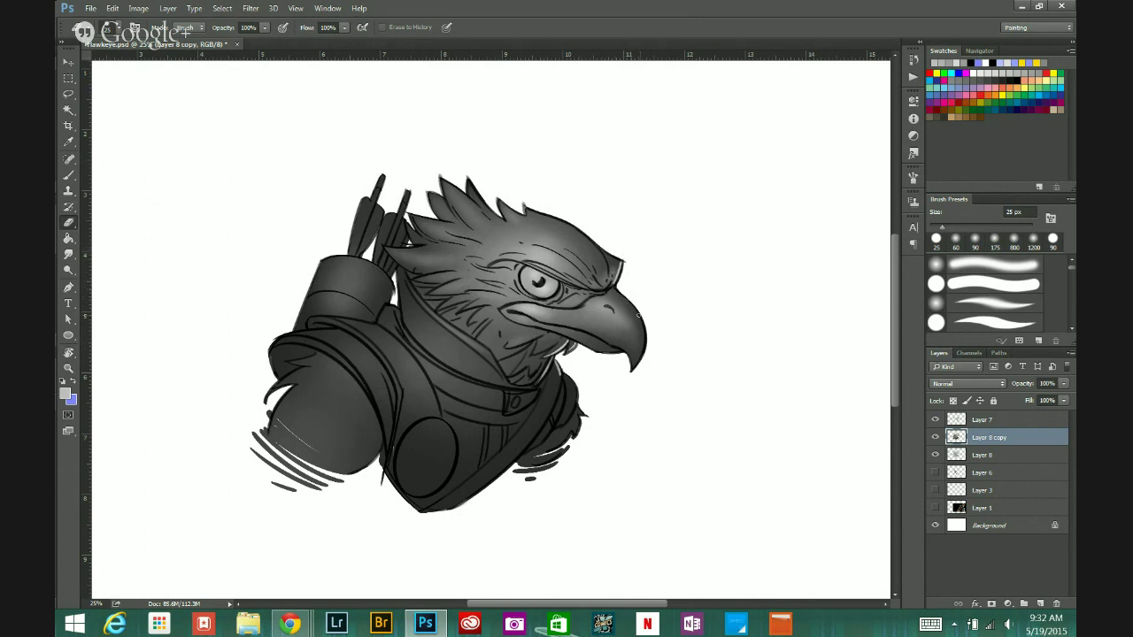
left_click_drag(632, 306, 644, 342)
scroll(637, 332, "up", 3)
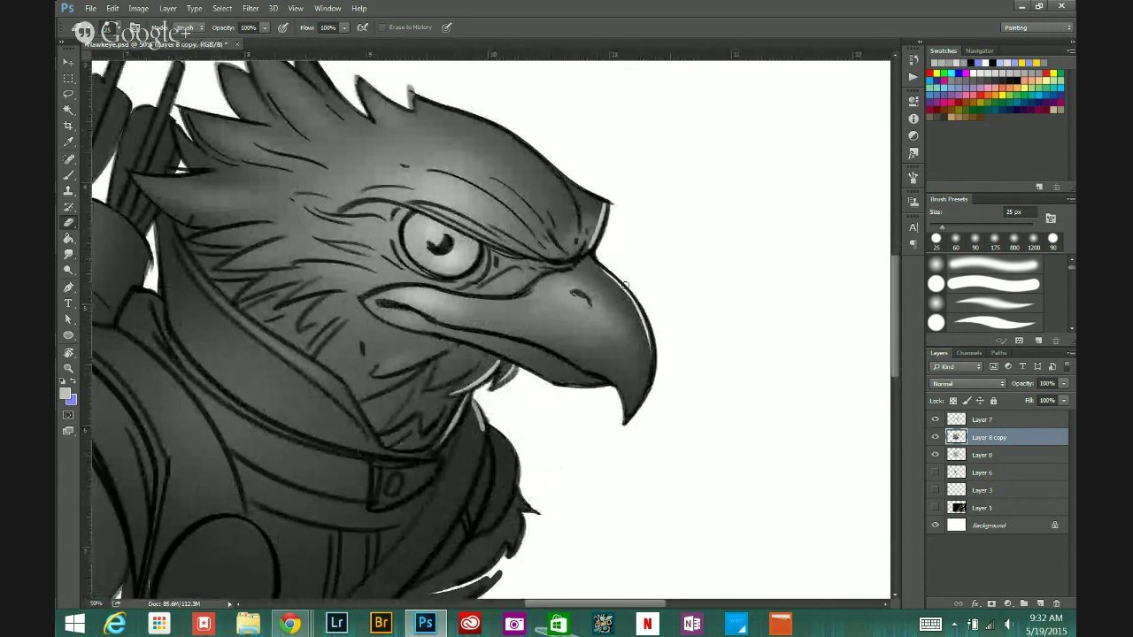
left_click_drag(647, 334, 640, 400)
left_click_drag(649, 340, 638, 400)
left_click_drag(650, 343, 637, 412)
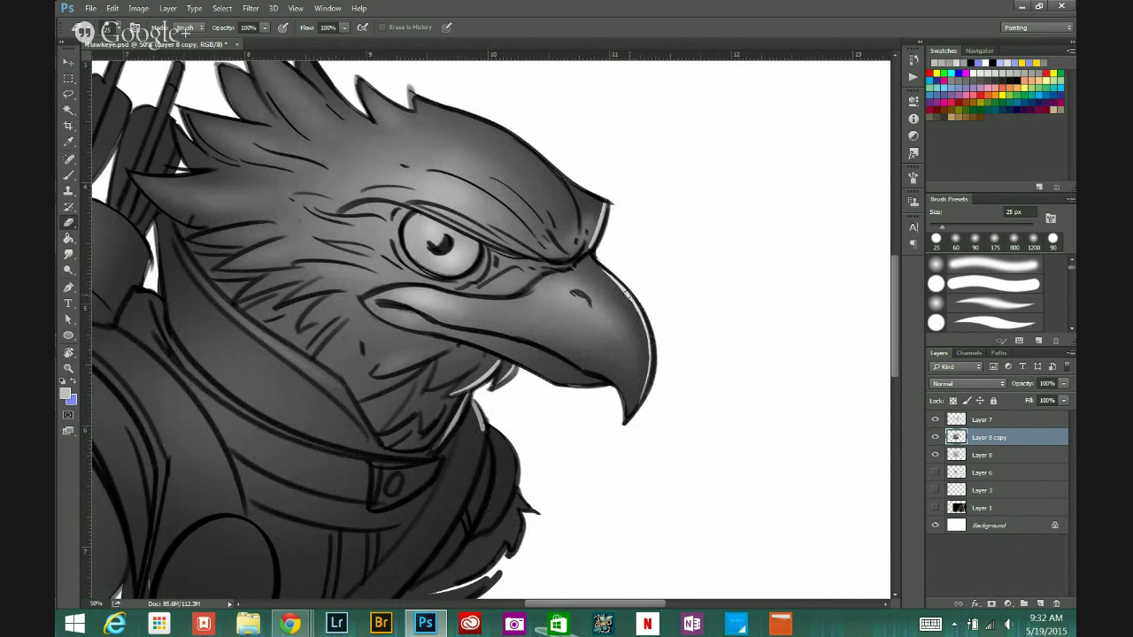
left_click_drag(642, 313, 631, 293)
Step: Erase a thin highlight along the forehead and brow ridge above the beak, redoing the forehead stroke once
left_click_drag(589, 253, 579, 240)
left_click_drag(533, 153, 567, 212)
key("ctrl+z")
left_click_drag(536, 159, 579, 222)
Step: Examine the rim highlights around the eye, brow and beak up close and against the whole figure
scroll(624, 265, "down", 2)
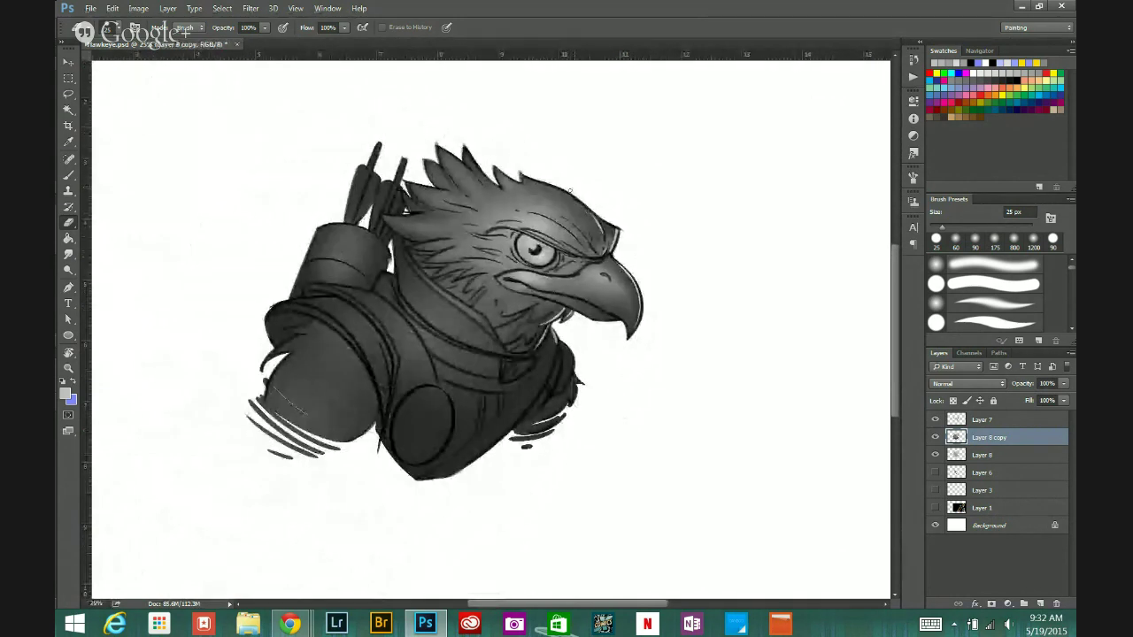
scroll(529, 248, "up", 2)
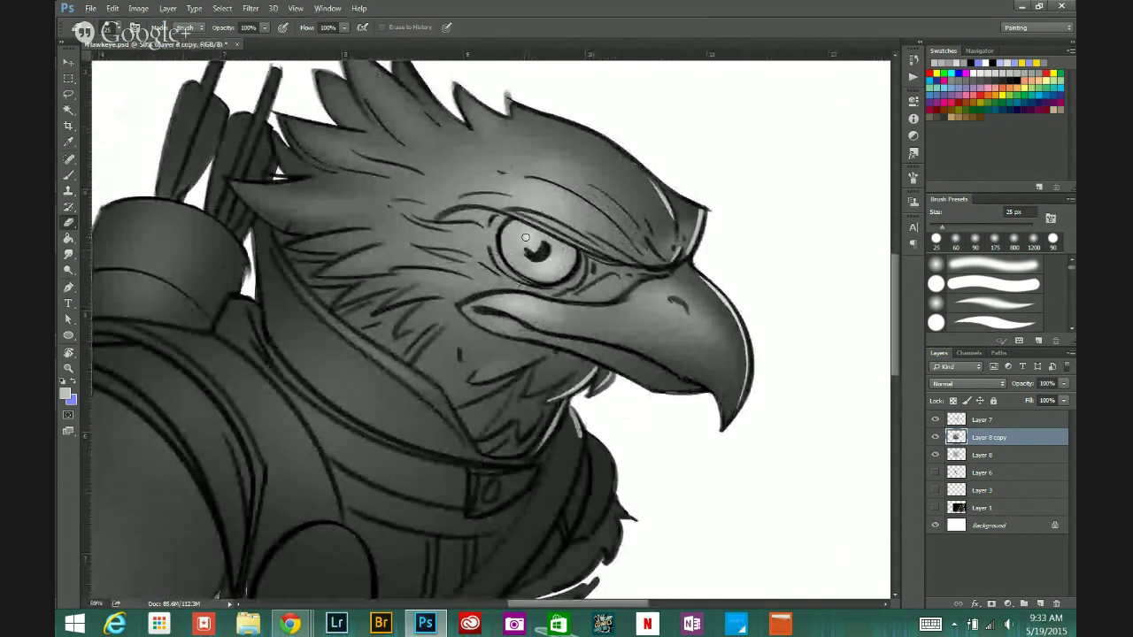
left_click_drag(526, 221, 580, 244)
left_click(675, 237, "alt")
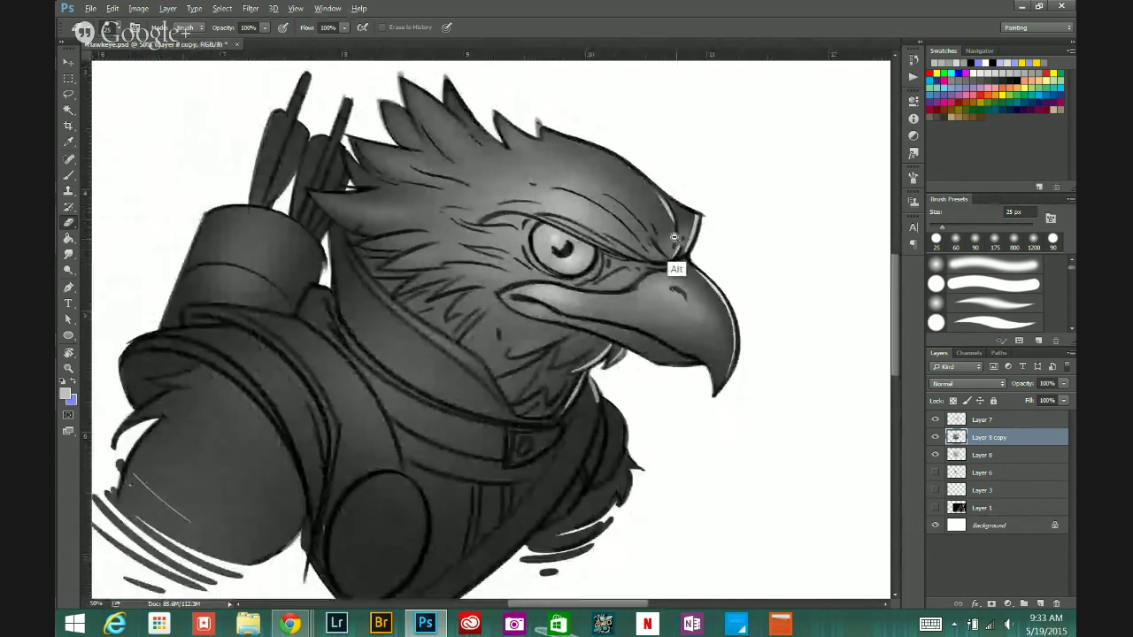
scroll(674, 237, "down", 2)
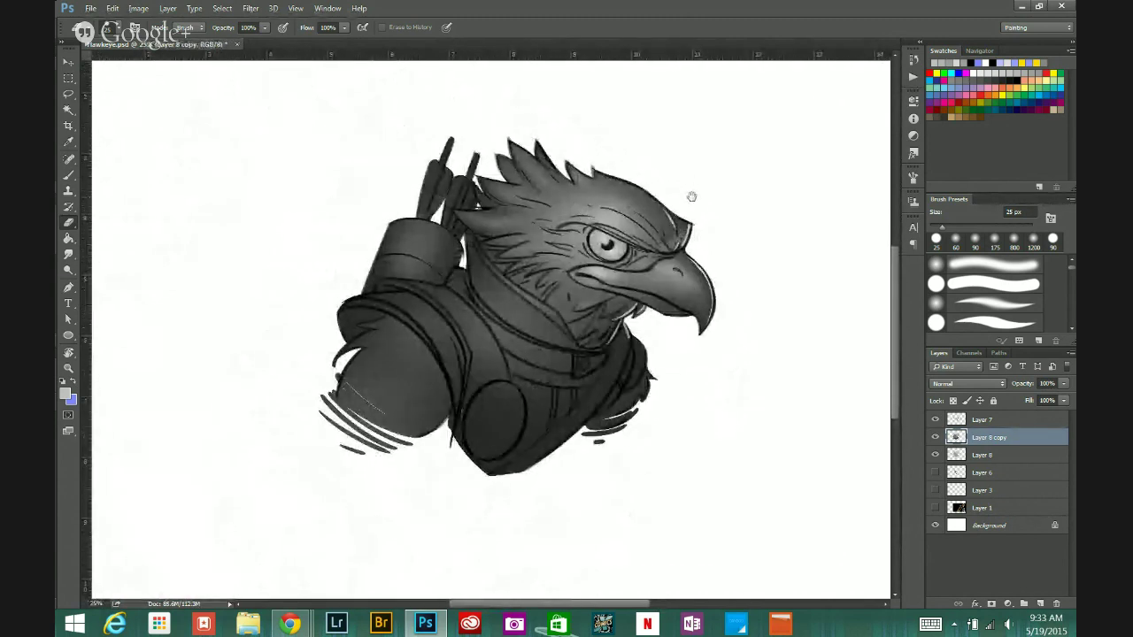
scroll(638, 266, "up", 2)
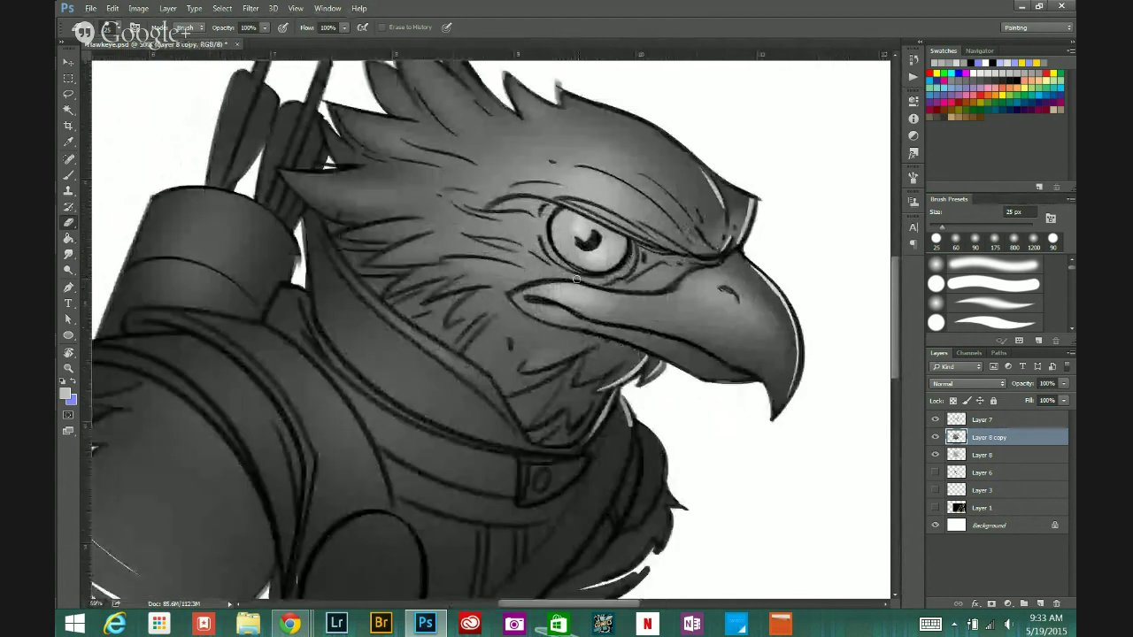
scroll(632, 273, "down", 1)
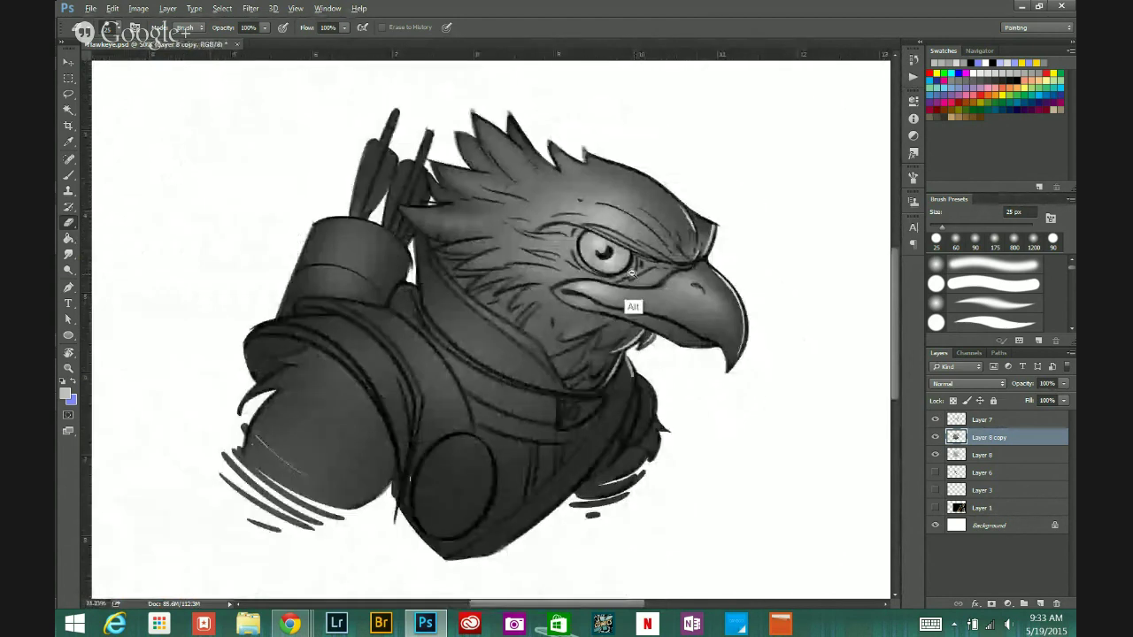
scroll(632, 274, "down", 1)
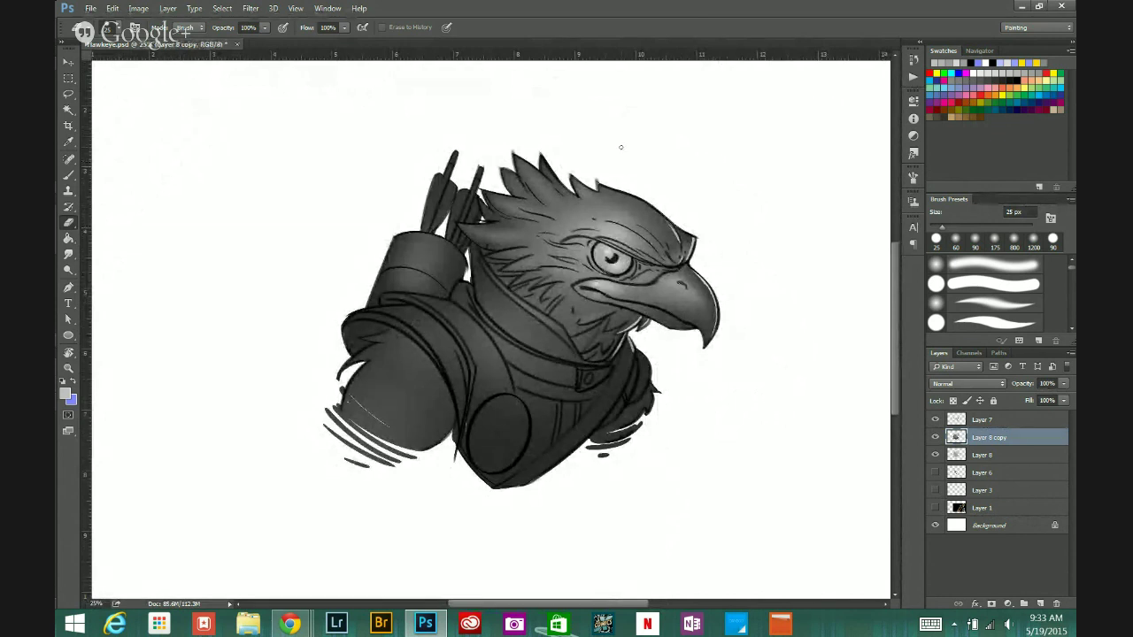
Step: Switch the Eraser to the 30 px round tip next to the soft one, set 45% opacity and enlarge it to 60 px
left_click(913, 177)
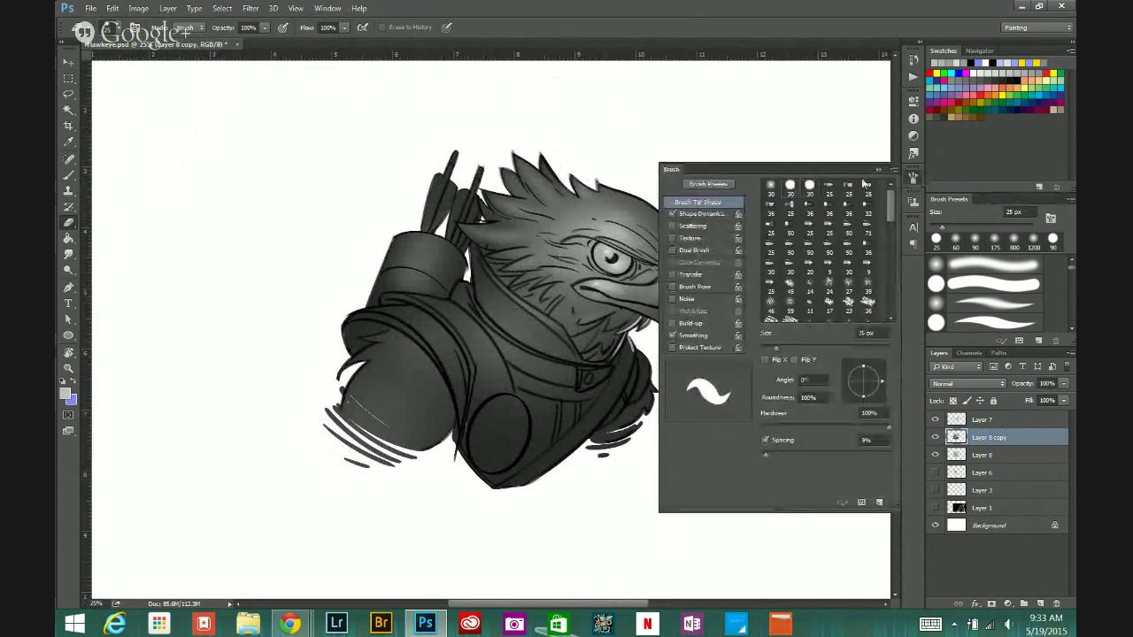
left_click(790, 186)
left_click(878, 169)
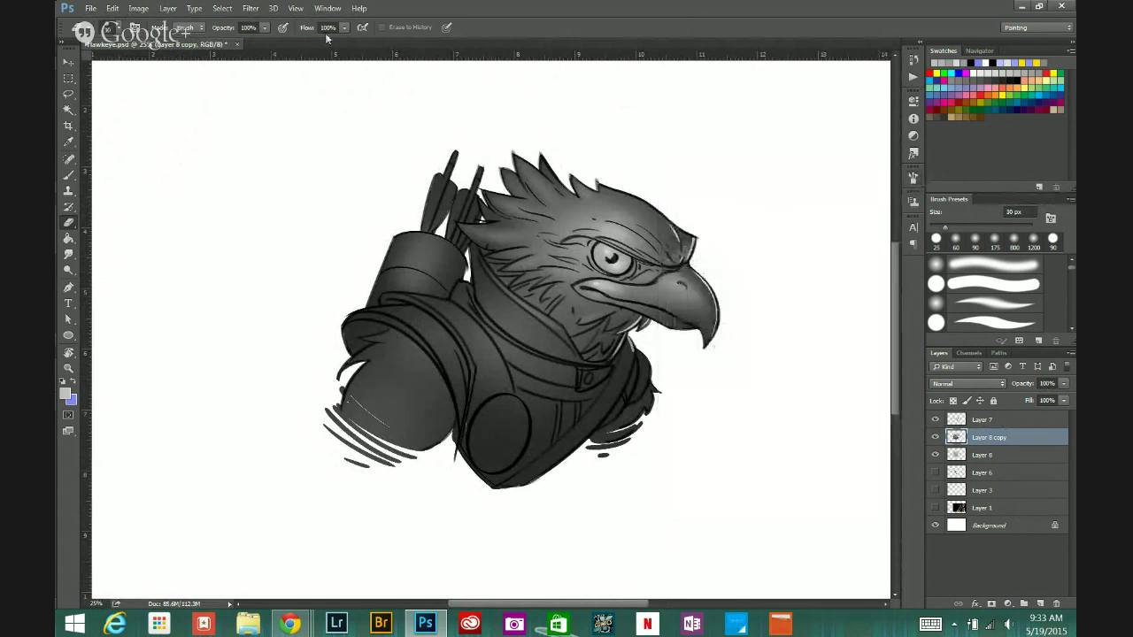
left_click(263, 31)
left_click_drag(263, 41, 232, 41)
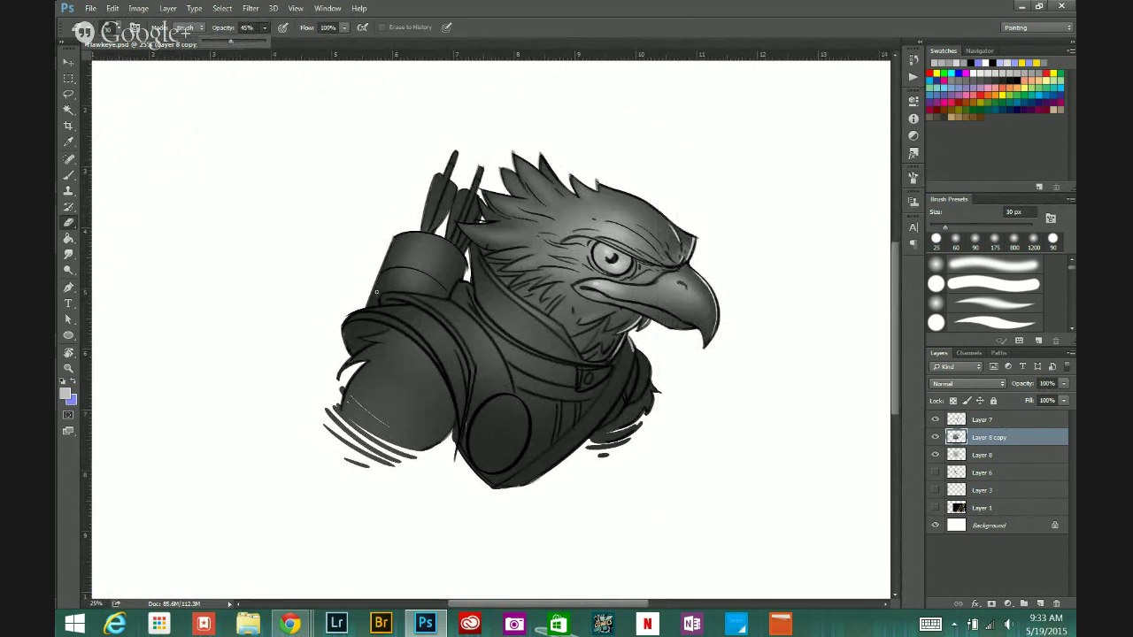
key("bracketright")
key("bracketright")
key("bracketright")
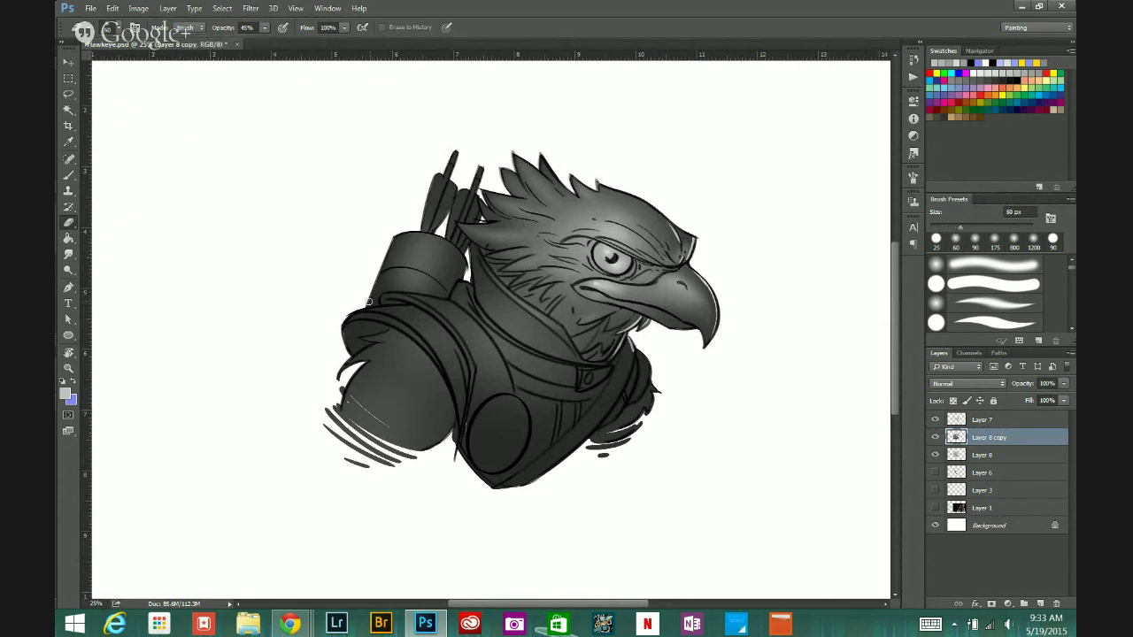
Step: Lower the Eraser to 17% opacity, enlarge it to 80 px and try a highlight along the quiver's back edge, undoing the last stroke
left_click_drag(395, 228, 372, 280)
left_click(264, 27)
left_click_drag(259, 41, 247, 41)
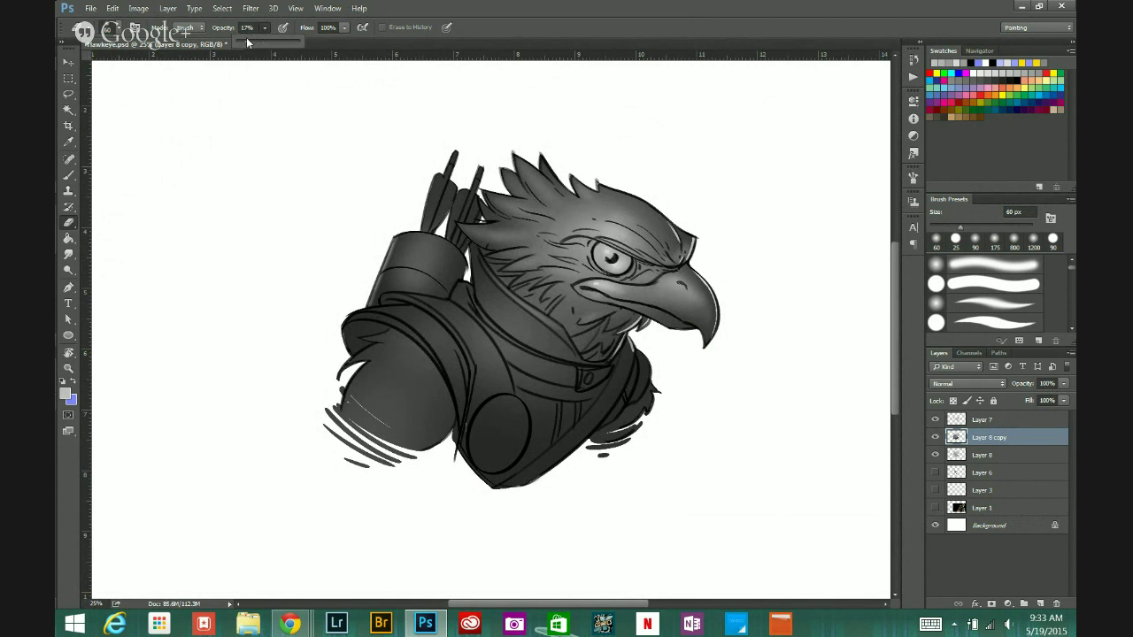
left_click(371, 300)
left_click_drag(371, 300, 394, 243)
key("bracketright")
key("bracketright")
key("ctrl+z")
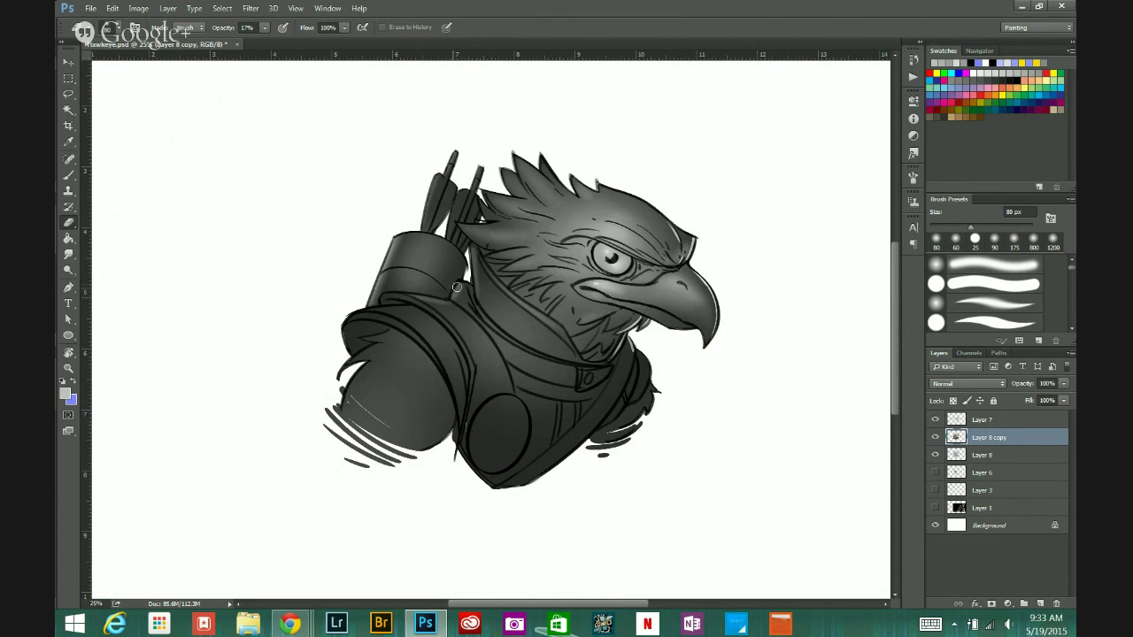
Step: Erase faint highlights on the near shoulder guard's outer end and the feathers just below it at 17% opacity
mouse_move(347, 321)
left_mouse_down()
mouse_move(394, 296)
mouse_move(372, 317)
left_mouse_up()
mouse_move(363, 371)
left_mouse_down()
mouse_move(345, 409)
mouse_move(371, 363)
mouse_move(352, 361)
left_mouse_up()
left_click_drag(391, 325, 372, 340)
Step: Softly lighten the near upper arm and the far arm's feathers with the eraser at 500 px and 6% opacity
key("bracketright")
key("bracketright")
key("bracketright")
key("bracketright")
key("bracketright")
key("bracketright")
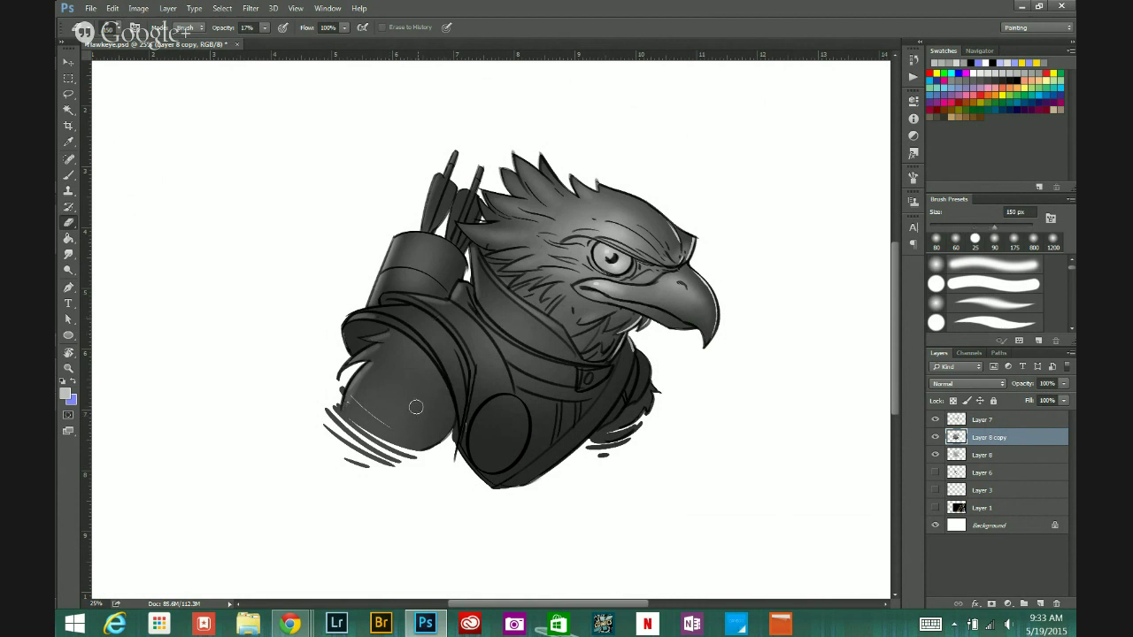
left_click(262, 30)
key("bracketright")
key("bracketright")
key("bracketright")
key("bracketright")
mouse_move(402, 364)
left_mouse_down()
mouse_move(410, 401)
mouse_move(393, 380)
mouse_move(363, 425)
mouse_move(377, 400)
mouse_move(410, 384)
mouse_move(411, 402)
mouse_move(415, 331)
mouse_move(367, 332)
mouse_move(412, 366)
mouse_move(409, 389)
mouse_move(373, 400)
mouse_move(352, 425)
mouse_move(358, 368)
mouse_move(382, 397)
mouse_move(365, 395)
mouse_move(347, 424)
mouse_move(357, 464)
mouse_move(371, 466)
mouse_move(354, 426)
mouse_move(382, 450)
mouse_move(335, 424)
mouse_move(361, 400)
mouse_move(356, 427)
mouse_move(378, 342)
mouse_move(378, 402)
mouse_move(400, 362)
mouse_move(366, 422)
mouse_move(387, 381)
mouse_move(405, 438)
mouse_move(415, 386)
mouse_move(431, 419)
mouse_move(396, 426)
mouse_move(399, 352)
mouse_move(334, 453)
left_mouse_up()
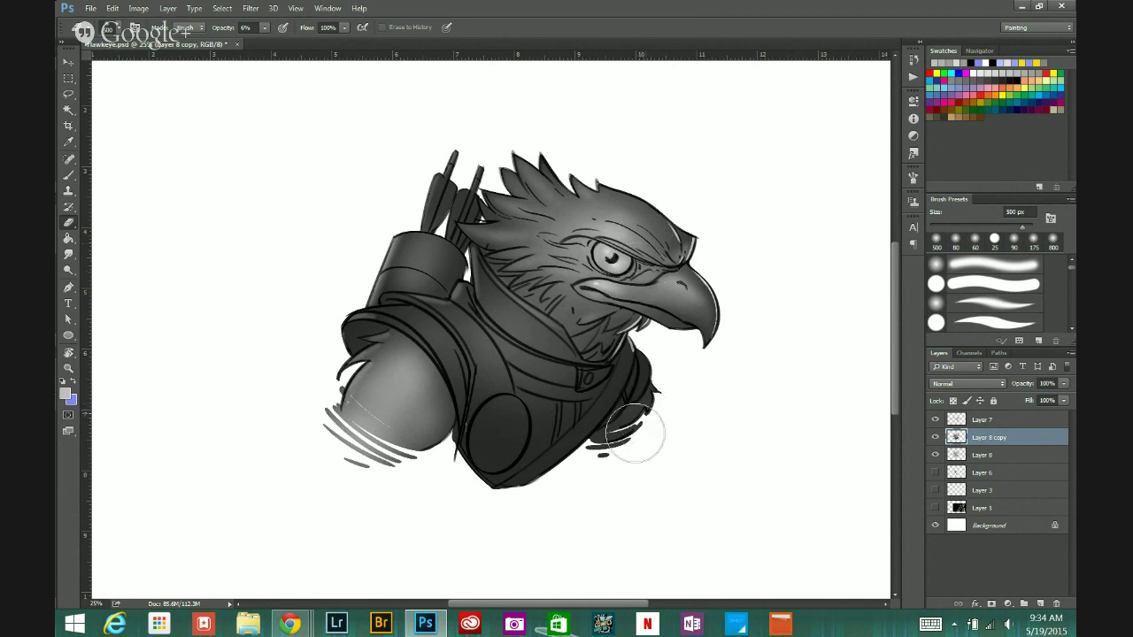
mouse_move(639, 429)
left_mouse_down()
mouse_move(662, 399)
mouse_move(604, 329)
left_mouse_up()
Step: Erase crisp rim highlights along the far arm's feathers and shoulder with a hard 30 px eraser tip at 100% opacity
left_click(68, 175)
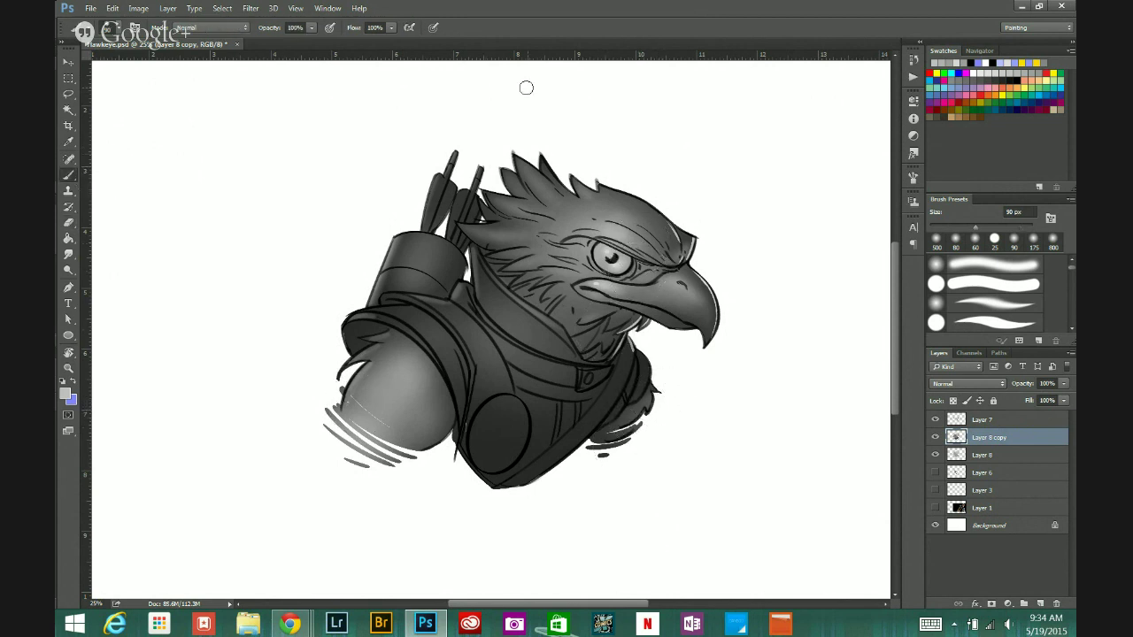
key("e")
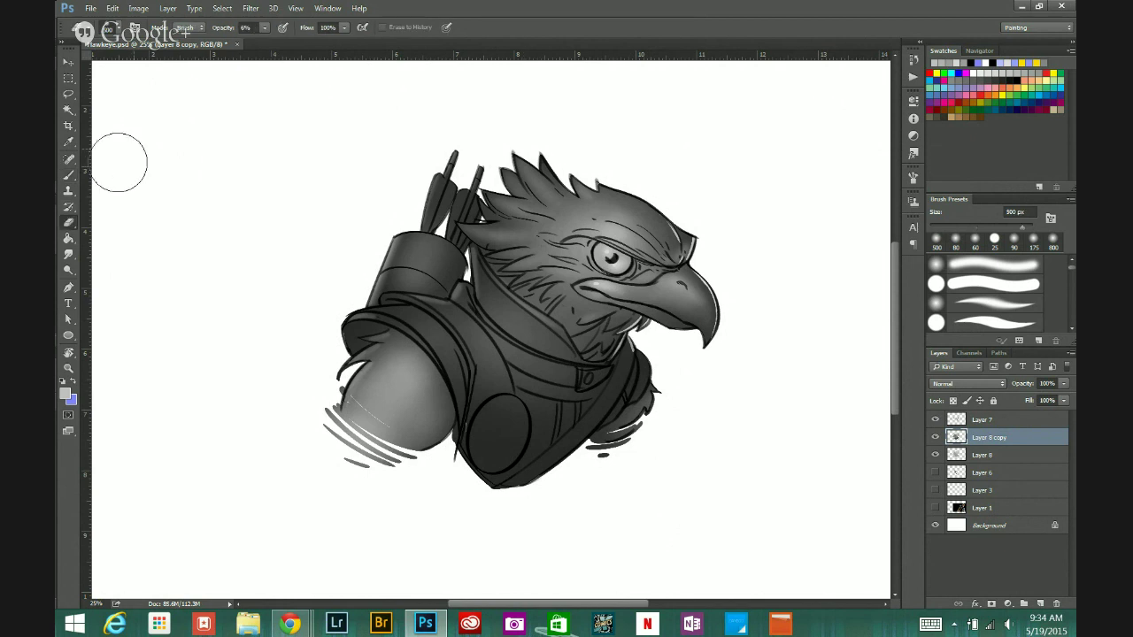
left_click_drag(288, 40, 329, 41)
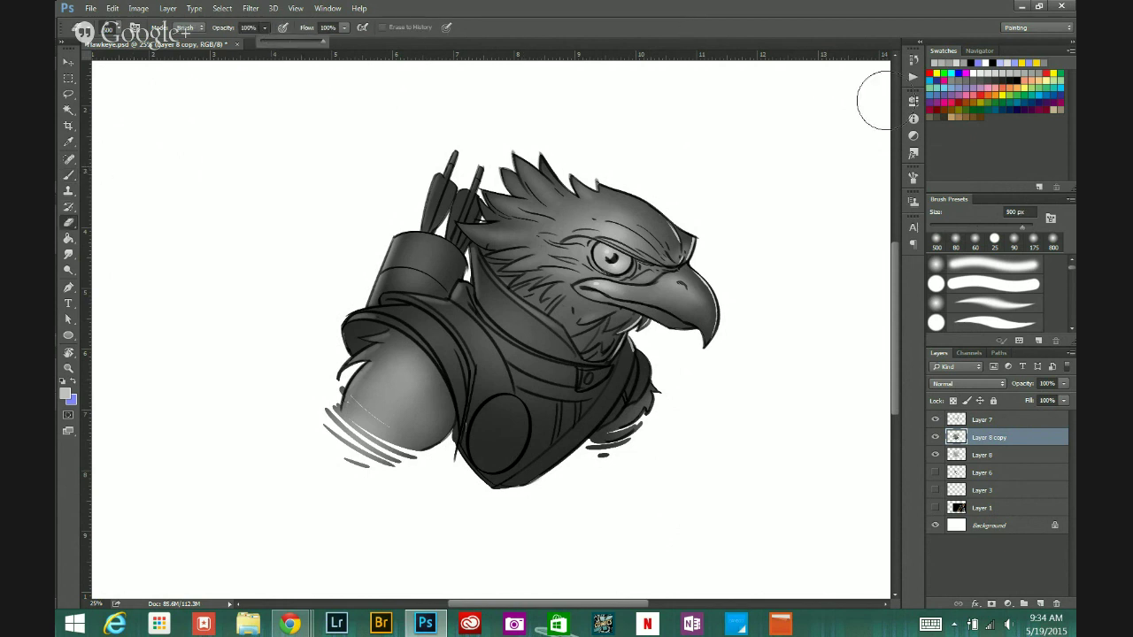
left_click(913, 177)
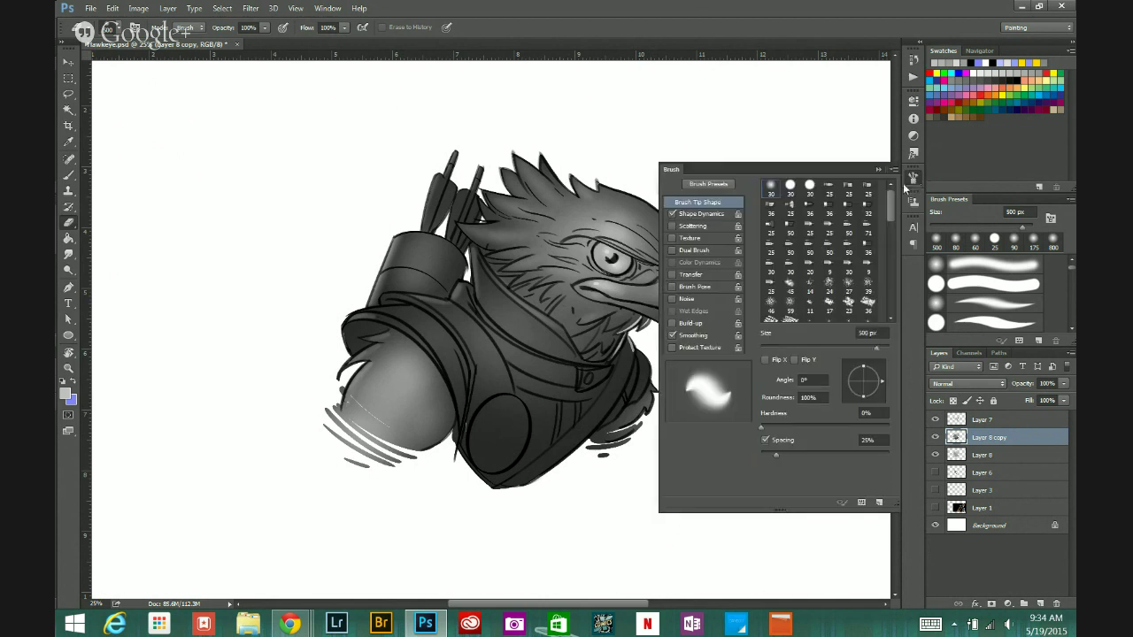
left_click(879, 170)
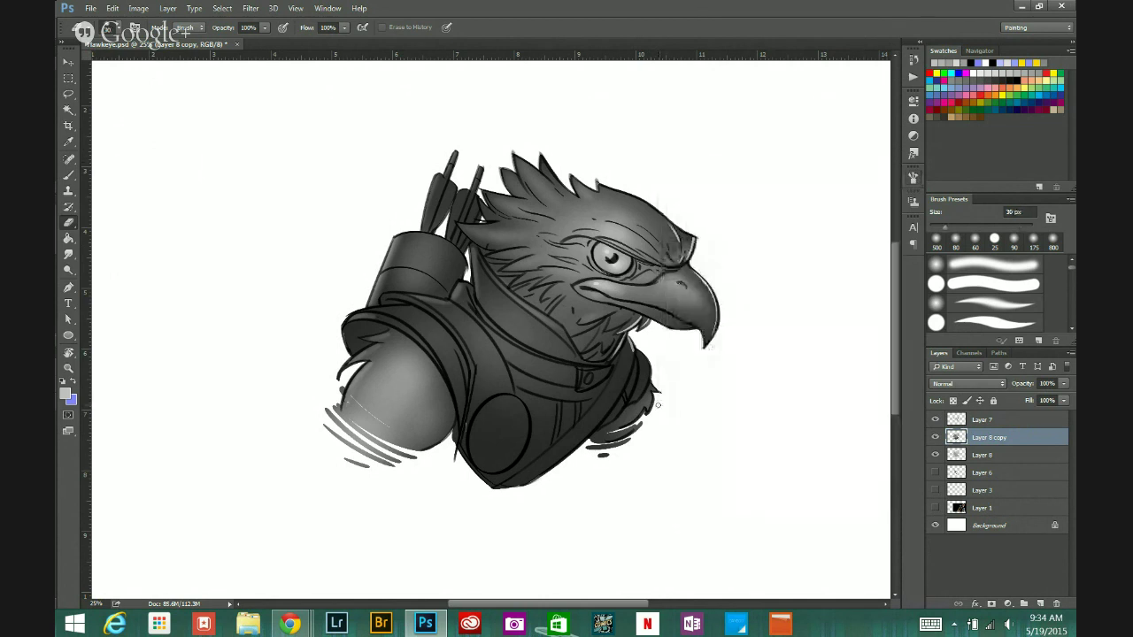
left_click_drag(652, 397, 645, 411)
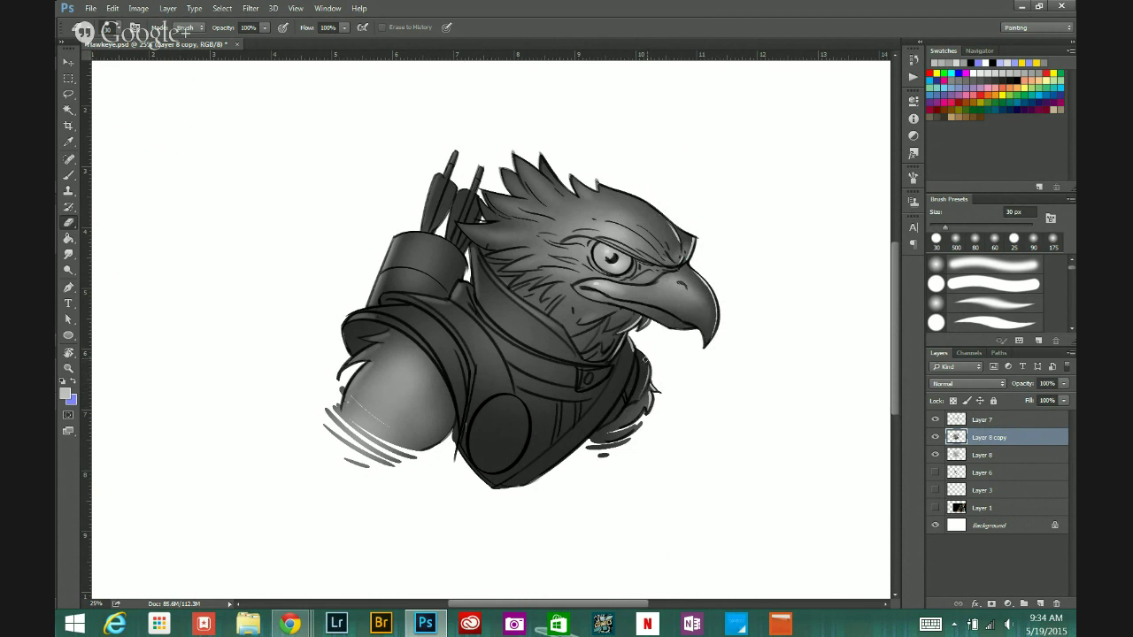
mouse_move(645, 360)
left_mouse_down()
mouse_move(640, 393)
mouse_move(615, 378)
left_mouse_up()
left_click_drag(632, 348, 625, 386)
Step: Switch the Eraser to the soft round tip at 4% opacity, enlarge it to 80 px and gently lighten the beak
left_click(264, 27)
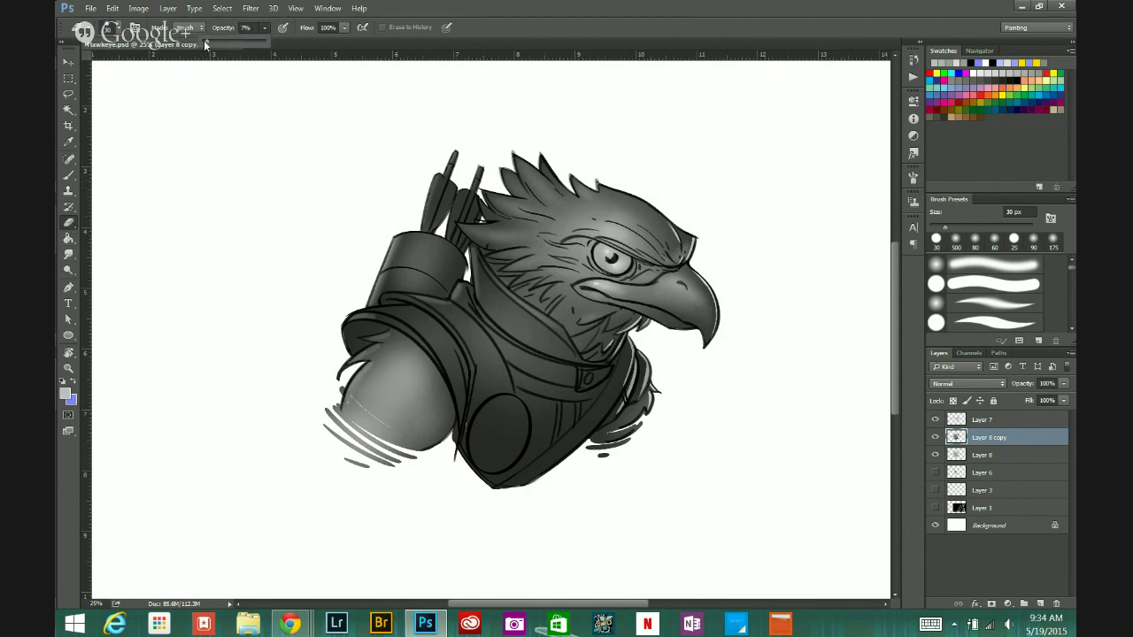
left_click(913, 177)
left_click(807, 186)
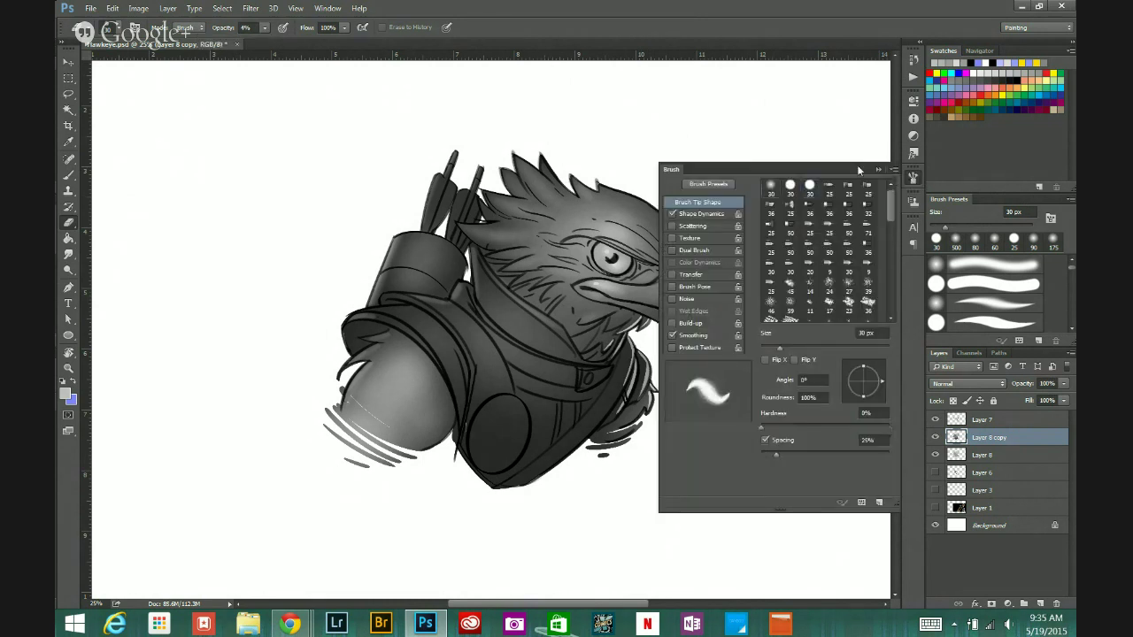
left_click(878, 171)
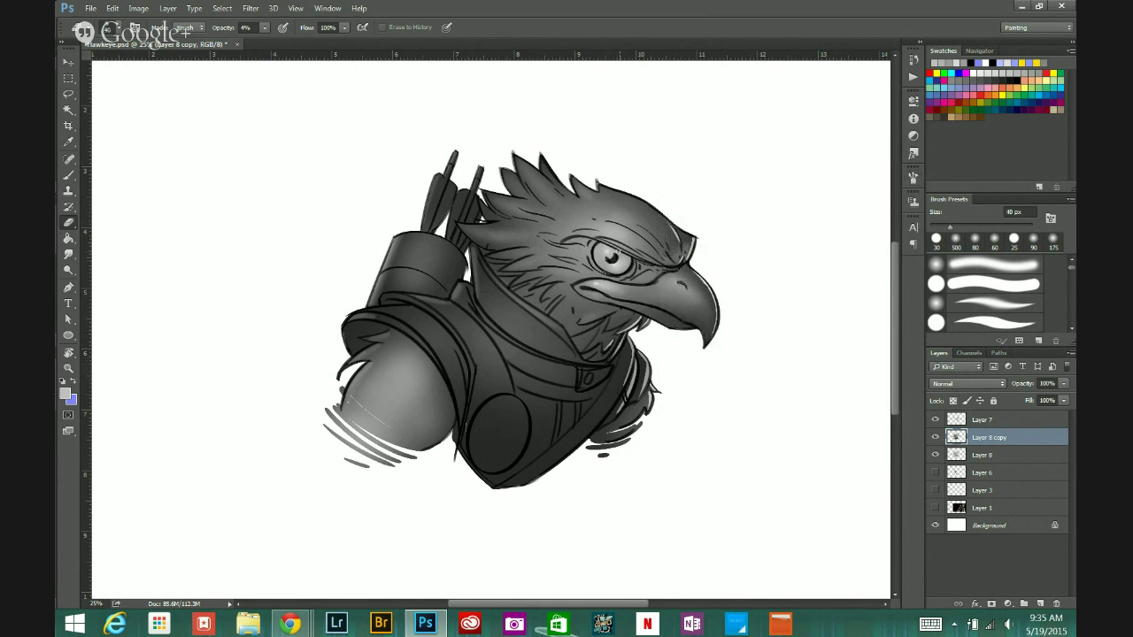
key("bracketright")
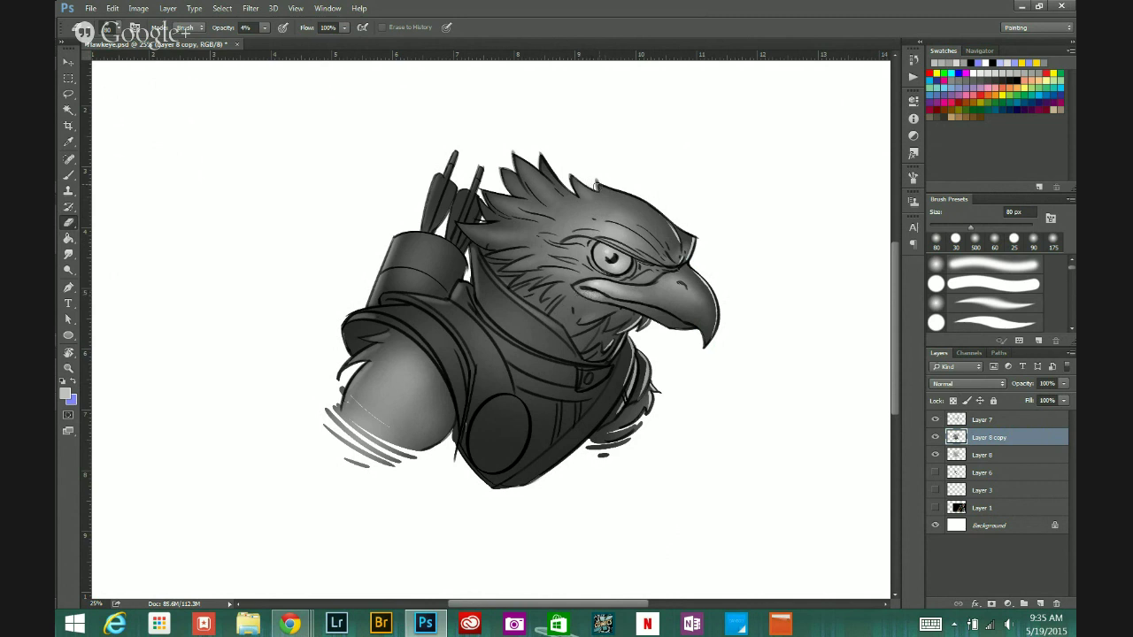
left_click_drag(594, 284, 614, 288)
Step: Softly lighten the forehead and the round chest plate, enlarging the eraser to 200 px and up to 500 px
key("bracketright")
key("bracketright")
key("bracketright")
key("bracketright")
key("bracketright")
key("bracketright")
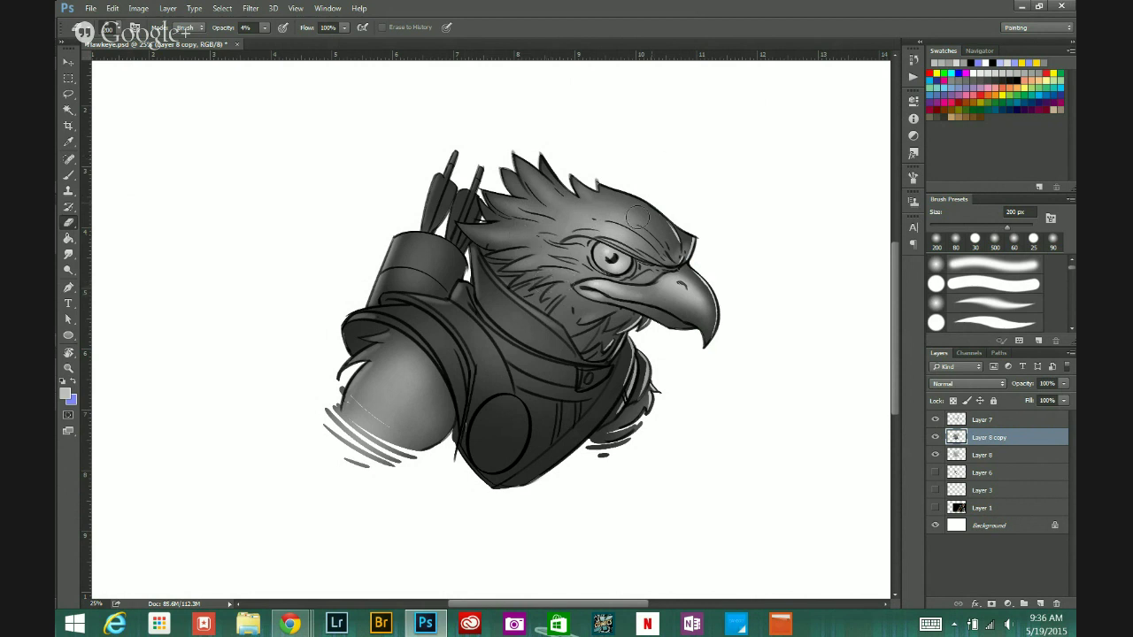
key("bracketright")
key("bracketright")
key("bracketright")
key("bracketright")
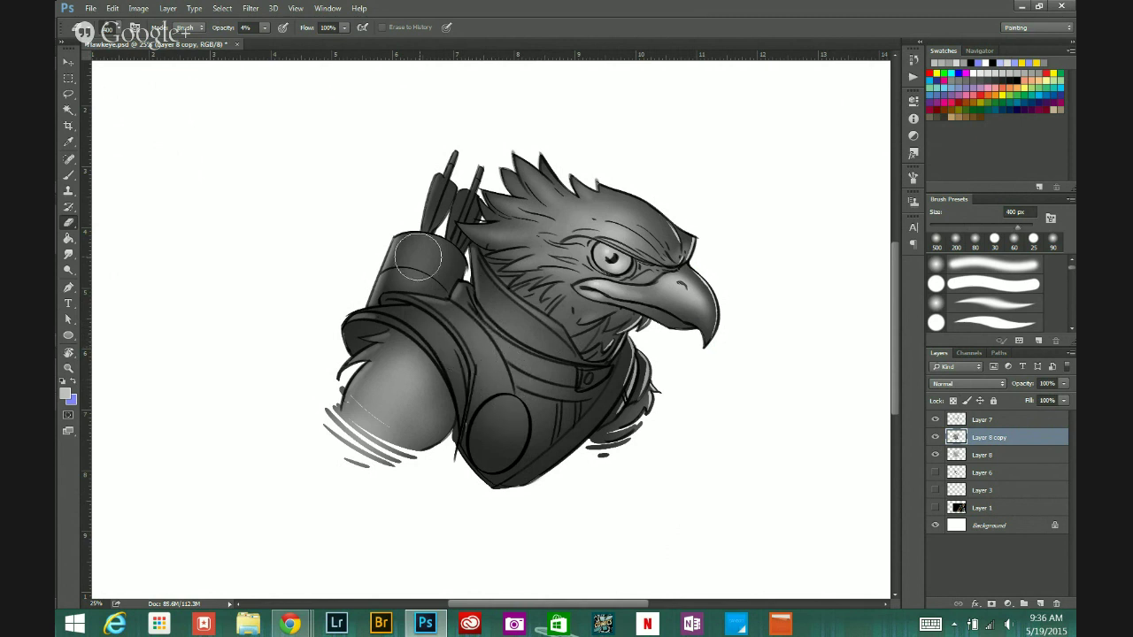
Step: Build soft light on the quiver's body and upper rim with the eraser reduced to 250 px and 150 px
key("bracketleft")
key("bracketleft")
key("bracketleft")
mouse_move(412, 278)
left_mouse_down()
mouse_move(434, 244)
mouse_move(417, 276)
mouse_move(414, 258)
mouse_move(407, 292)
left_mouse_up()
key("bracketleft")
key("bracketleft")
key("bracketleft")
key("bracketleft")
mouse_move(457, 264)
left_mouse_down()
mouse_move(456, 281)
mouse_move(429, 263)
mouse_move(423, 275)
mouse_move(427, 247)
left_mouse_up()
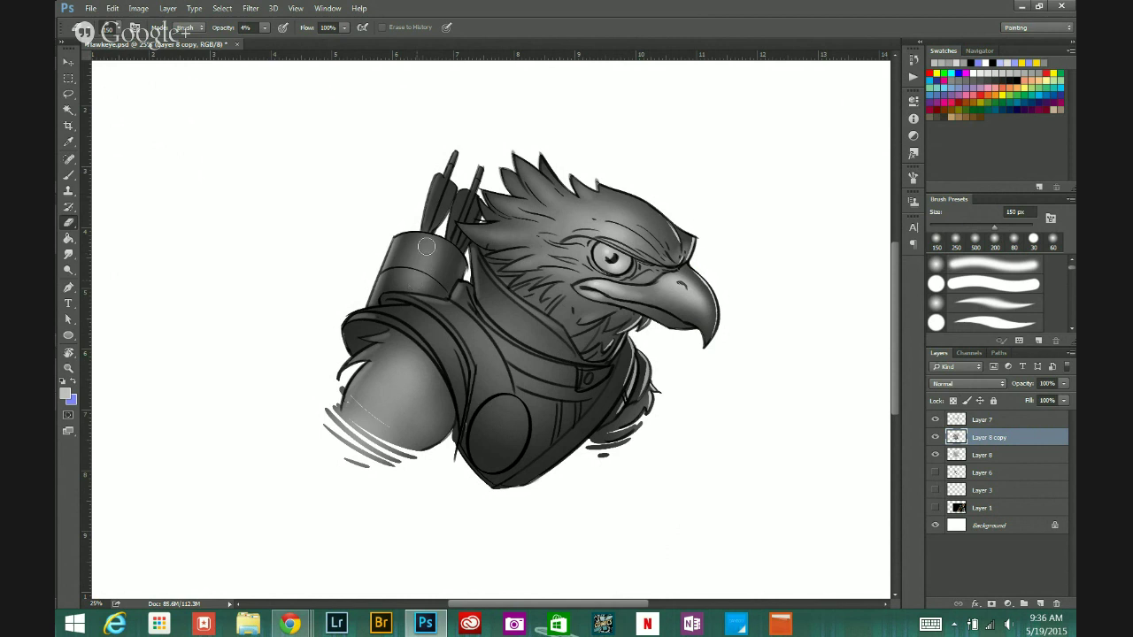
Step: Gently lighten the shoulder guard and chest armour with the soft eraser at 80 px and 175 px
key("bracketleft")
key("bracketleft")
key("bracketleft")
key("bracketleft")
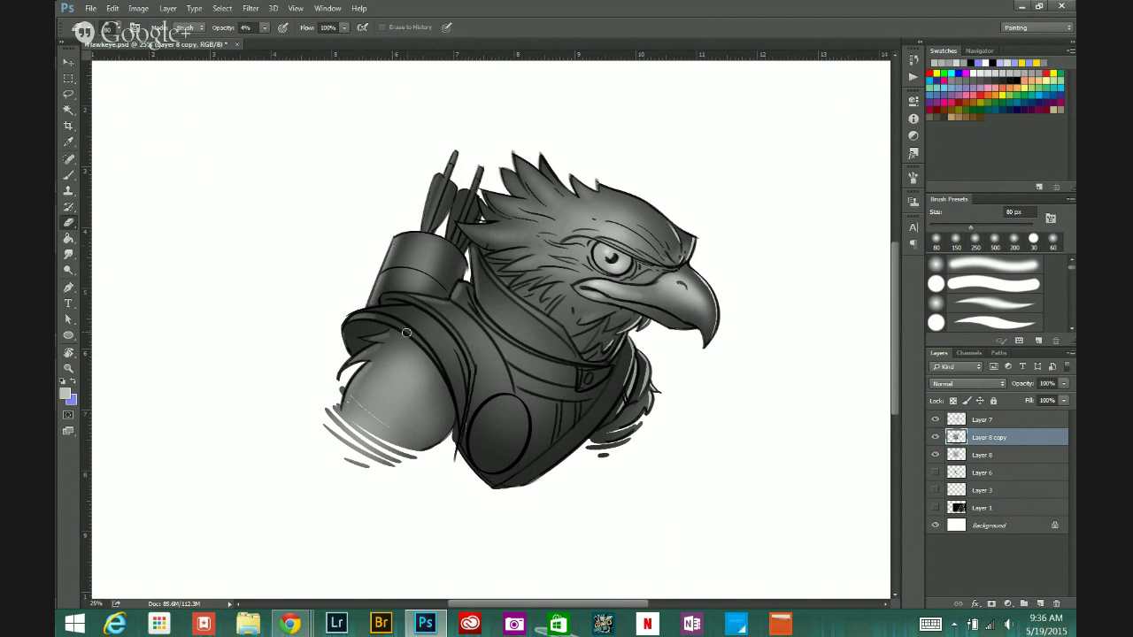
key("bracketright")
key("bracketright")
key("bracketright")
key("bracketright")
key("bracketright")
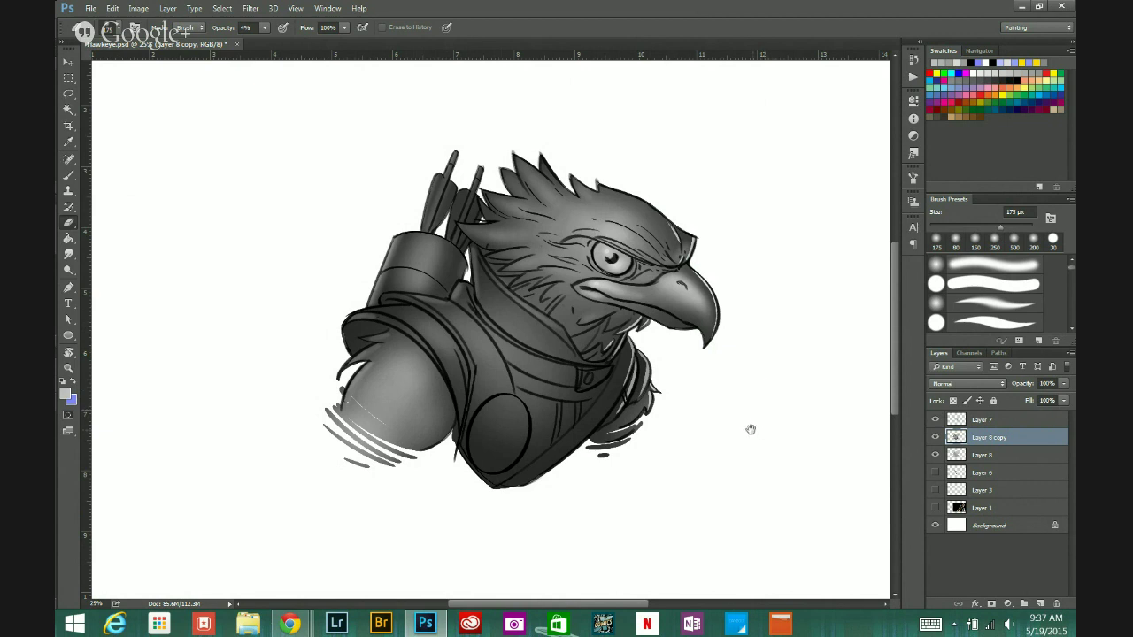
Step: Compare the whole figure with the Layer 8 copy shading hidden and shown
key("ctrl+minus")
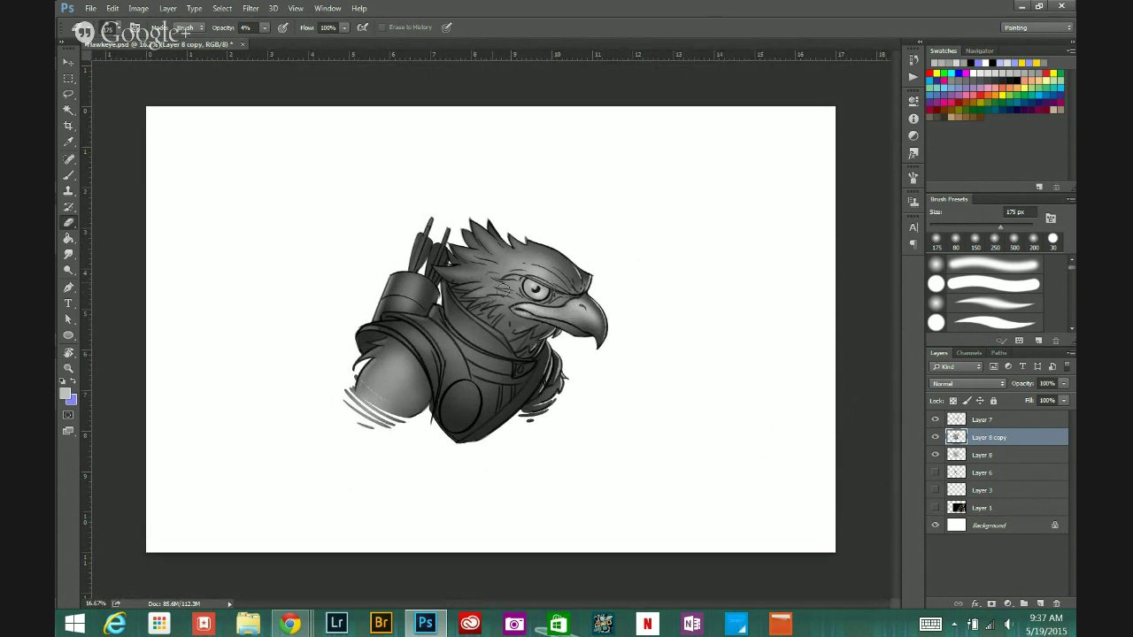
mouse_move(505, 316)
left_mouse_down()
mouse_move(514, 306)
mouse_move(519, 321)
left_mouse_up()
left_click(935, 437)
left_click(934, 437)
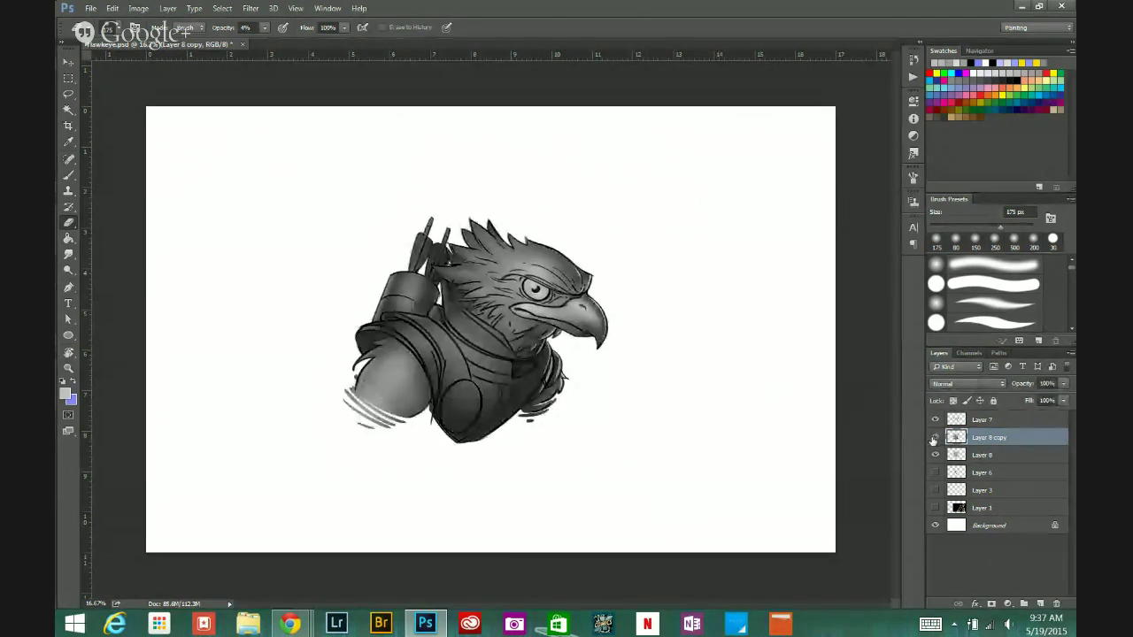
left_click(935, 437)
left_click(935, 437)
left_click(935, 437)
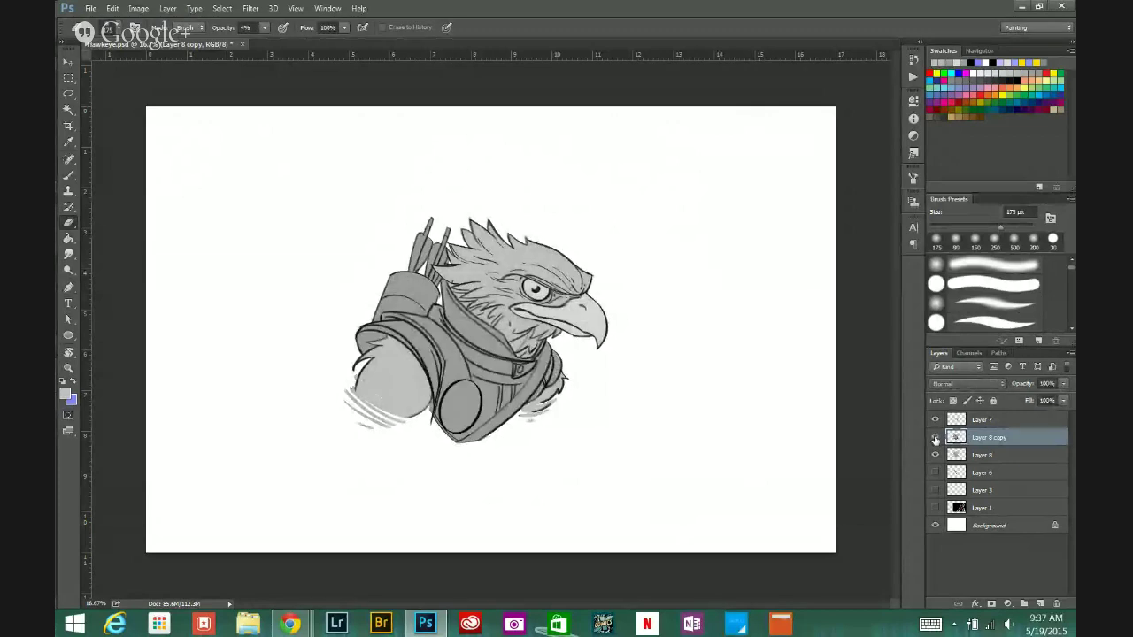
left_click(934, 437)
Step: Lower the fill of Layer 8 copy to 93% and check the figure with that layer hidden and shown
mouse_move(1064, 400)
left_mouse_down()
mouse_move(1050, 412)
mouse_move(1059, 410)
left_mouse_up()
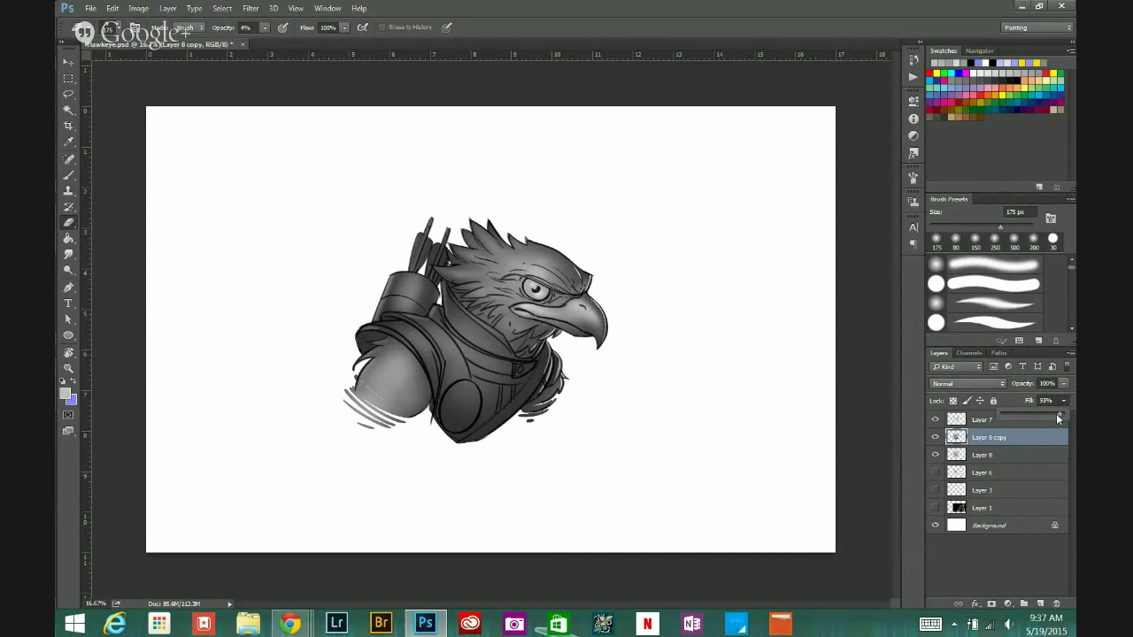
left_click(935, 437)
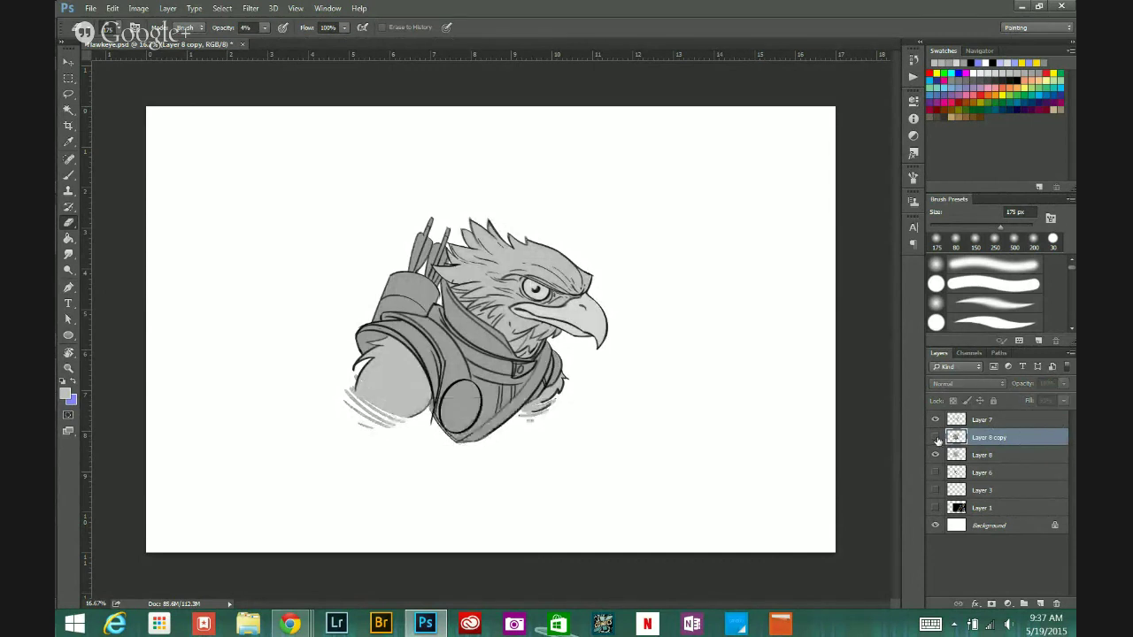
left_click(936, 437)
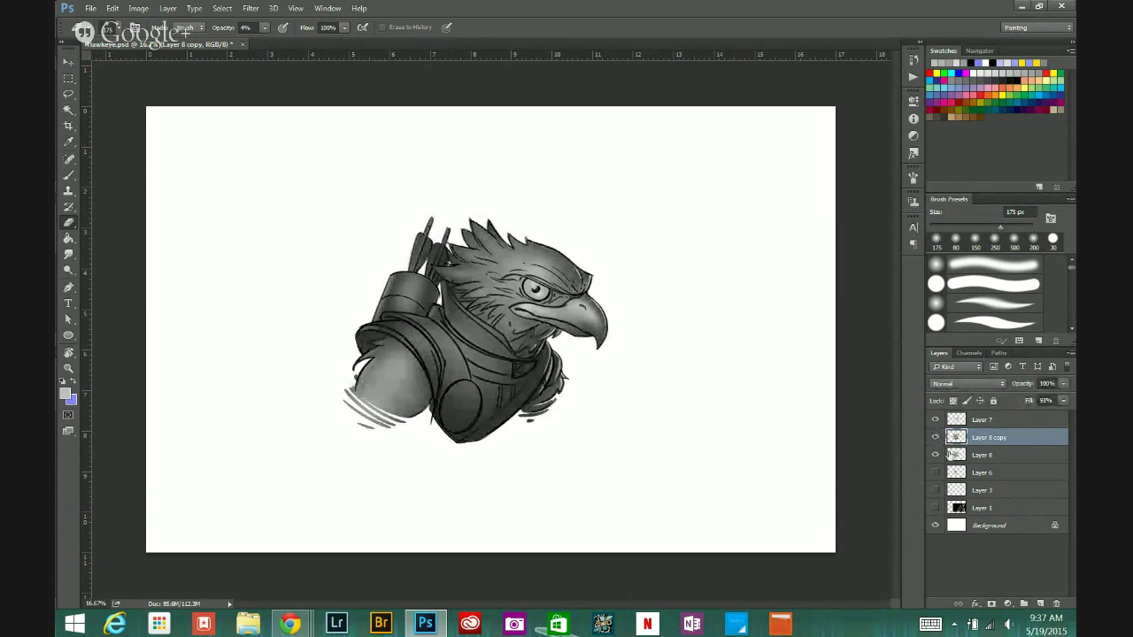
Step: Add a new layer above Layer 7 and set up the Brush with the hard round 30 px tip at 30% opacity
left_click(985, 421)
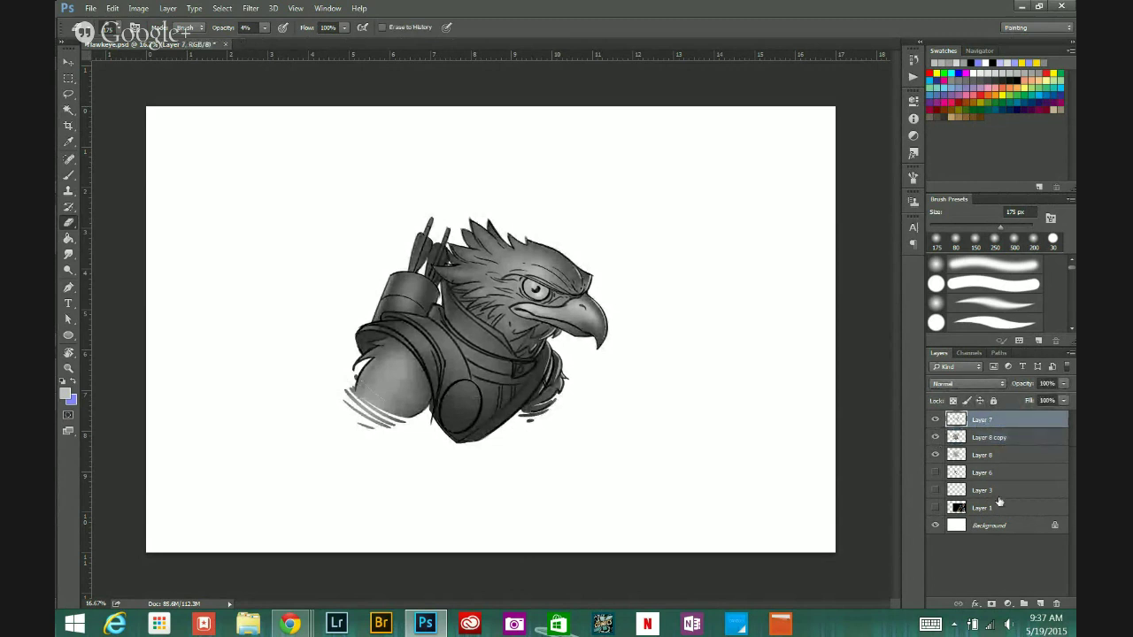
left_click(1037, 606)
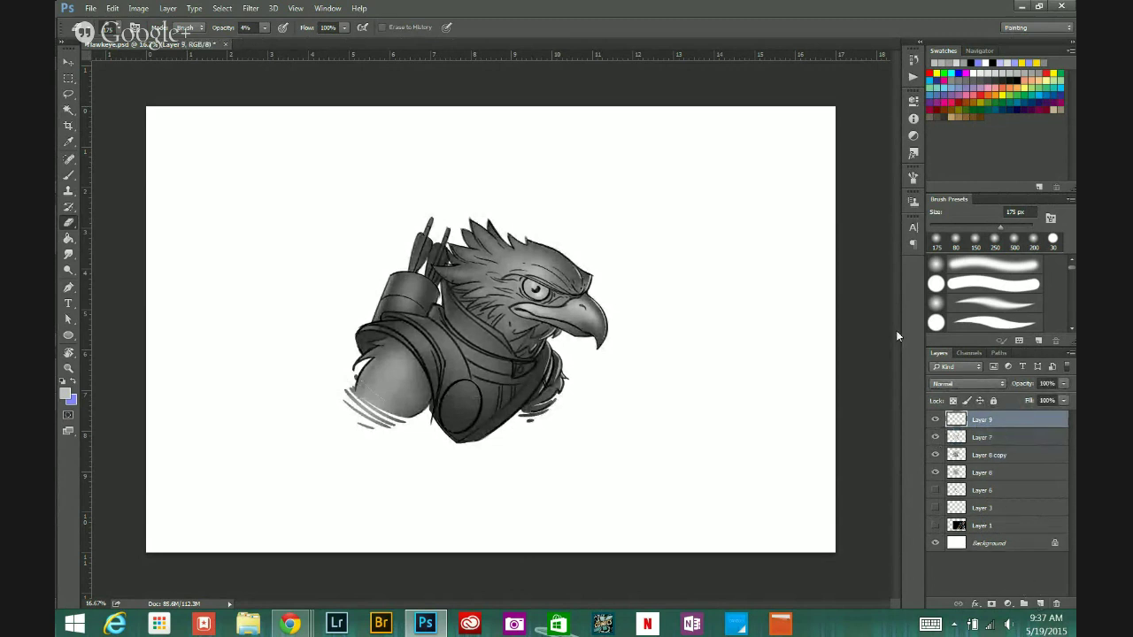
left_click(914, 180)
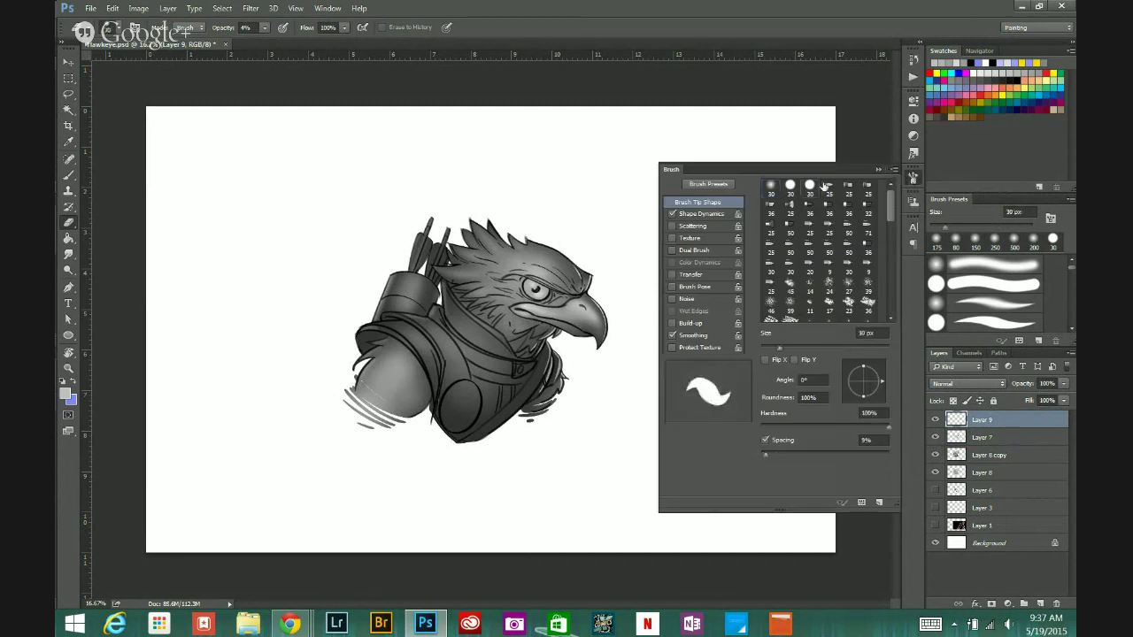
left_click(870, 154)
left_click(79, 180)
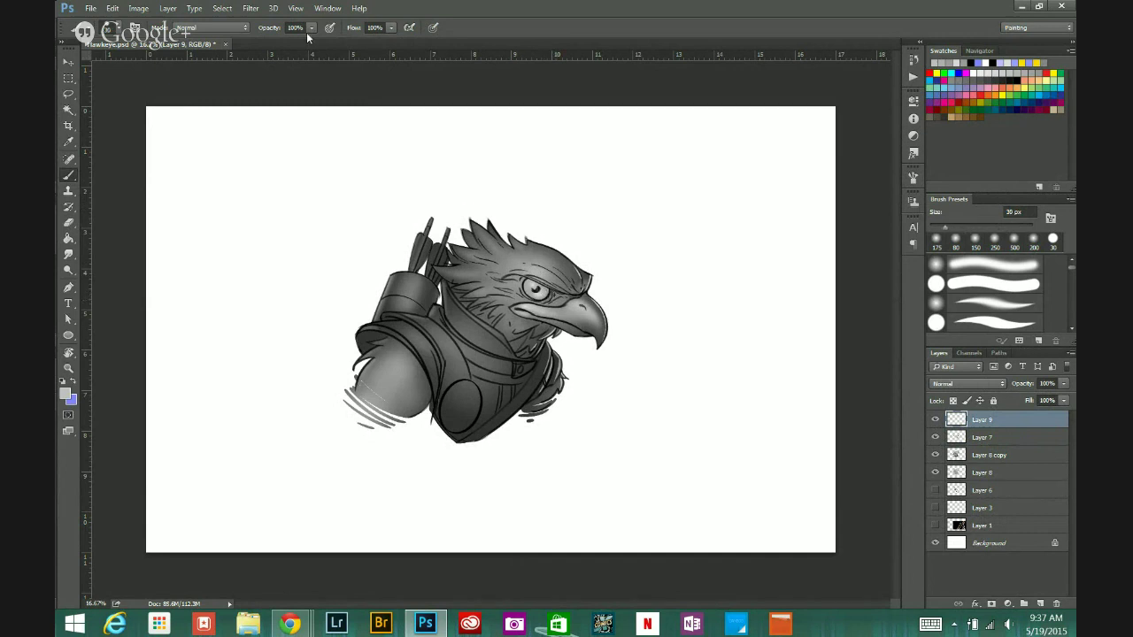
left_click(914, 177)
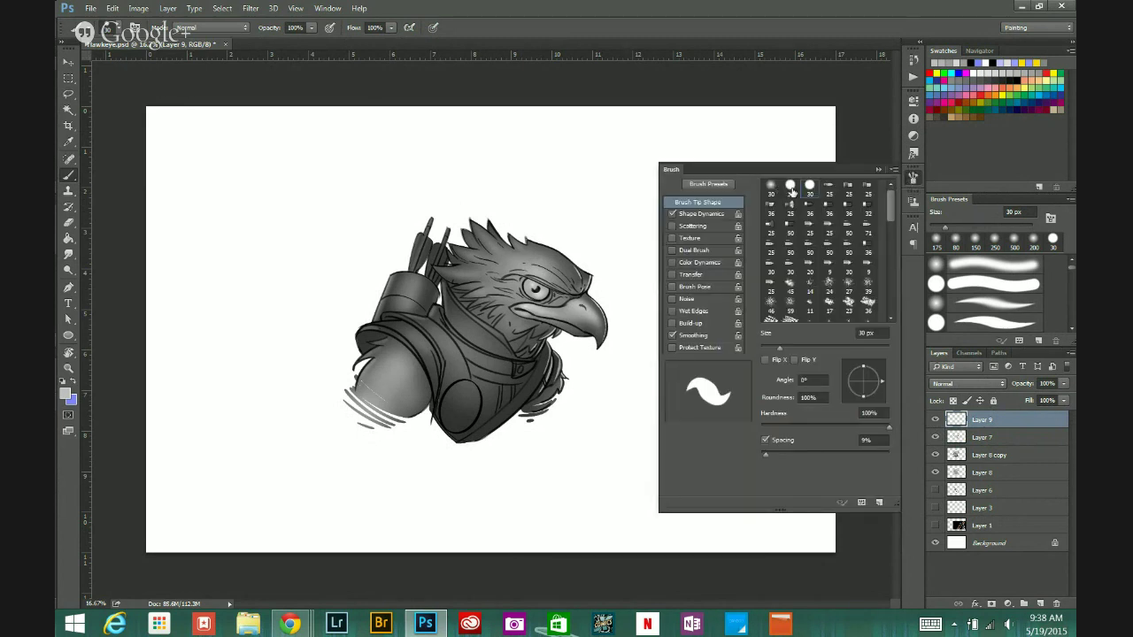
left_click(876, 169)
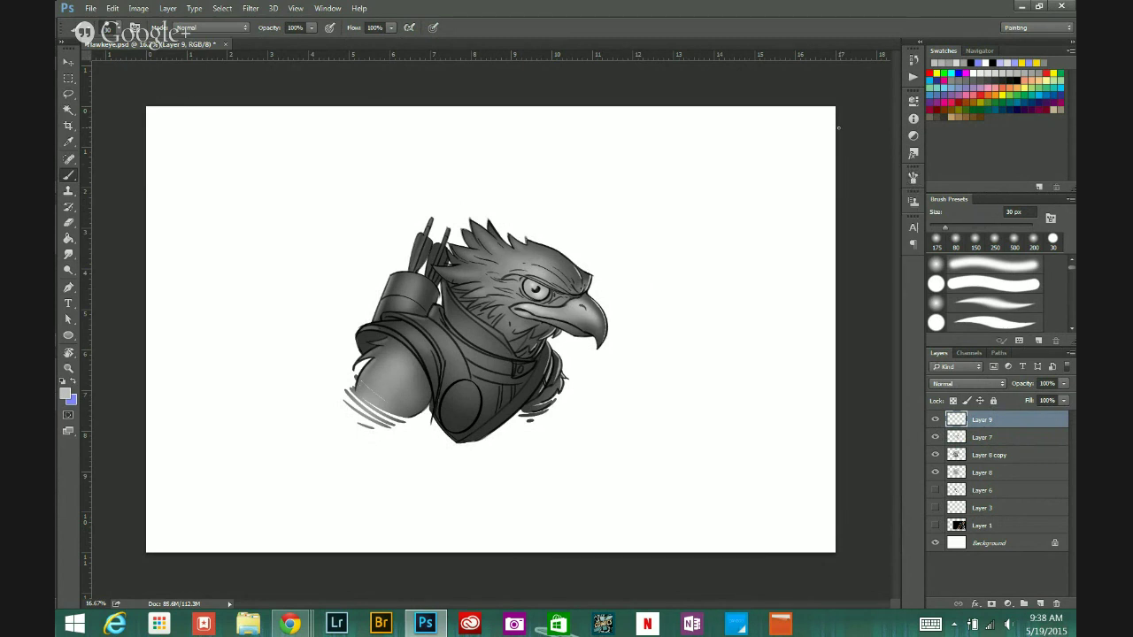
left_click(311, 28)
left_click_drag(269, 43, 265, 42)
Step: Paint over the dark line work at the corner of the hawk's mouth on Layer 9 with sampled greys at 30% opacity
key("ctrl")
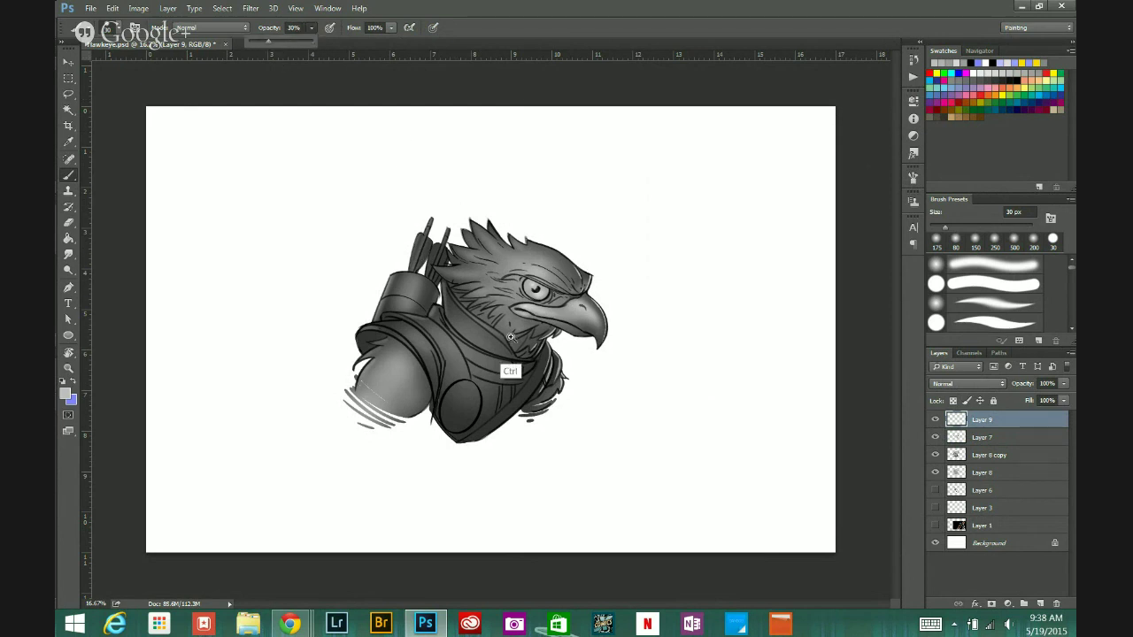
left_click(503, 340, "ctrl")
left_click(508, 340, "ctrl")
left_click(539, 343, "ctrl")
left_click_drag(531, 352, 311, 374)
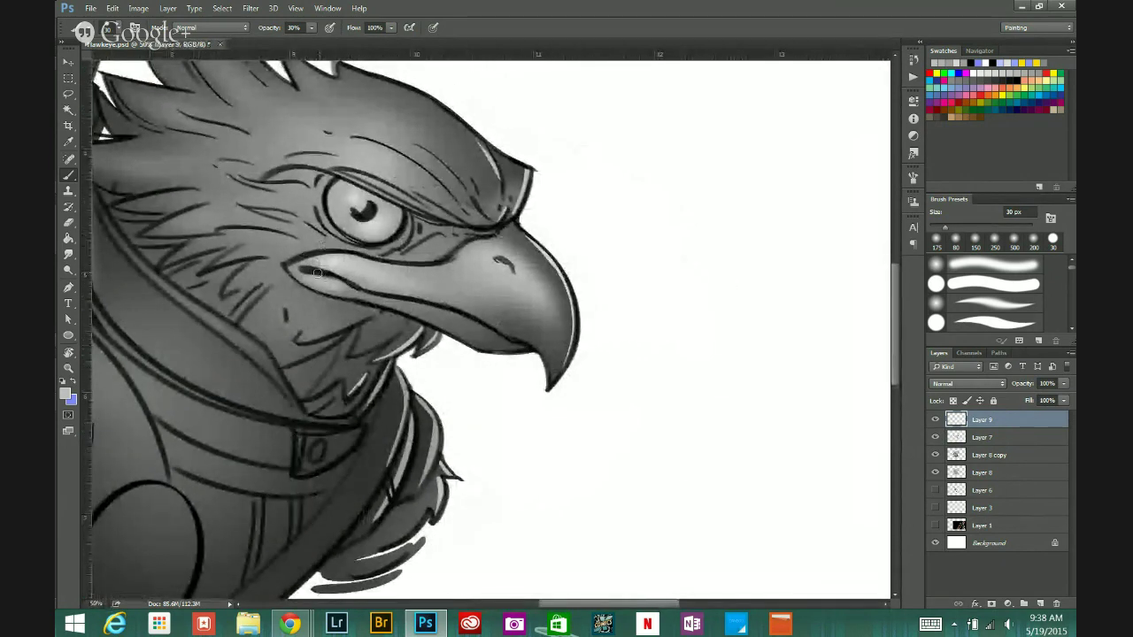
key("alt")
left_click(303, 265, "alt")
left_click_drag(304, 270, 328, 275)
left_click(332, 275, "alt")
left_click(320, 273, "alt")
left_click(315, 264, "alt")
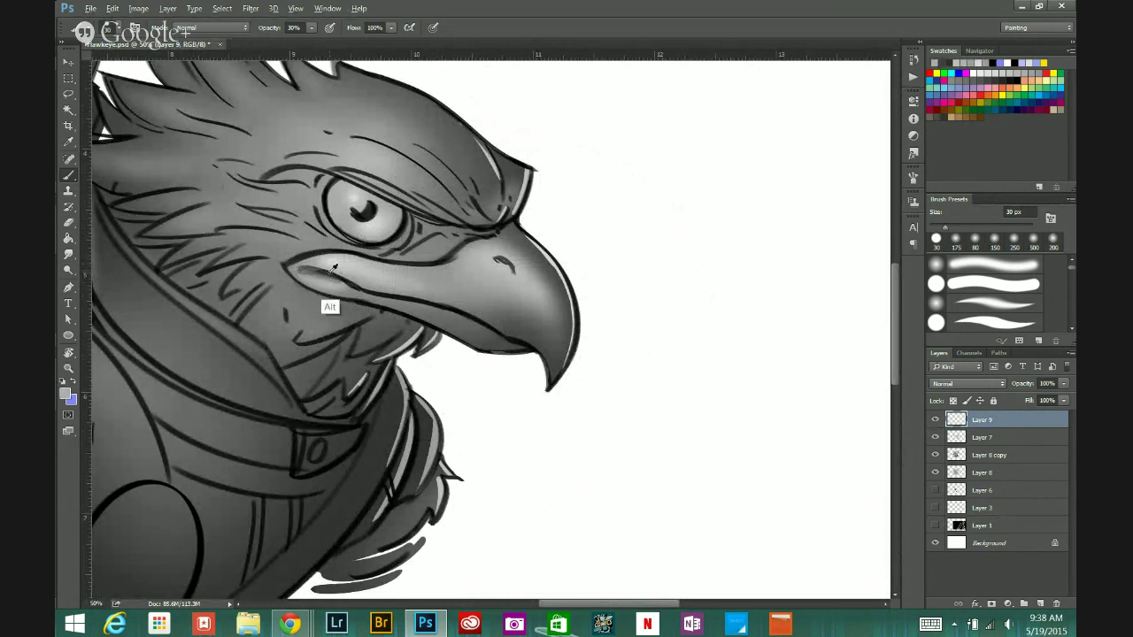
left_click(334, 267, "alt")
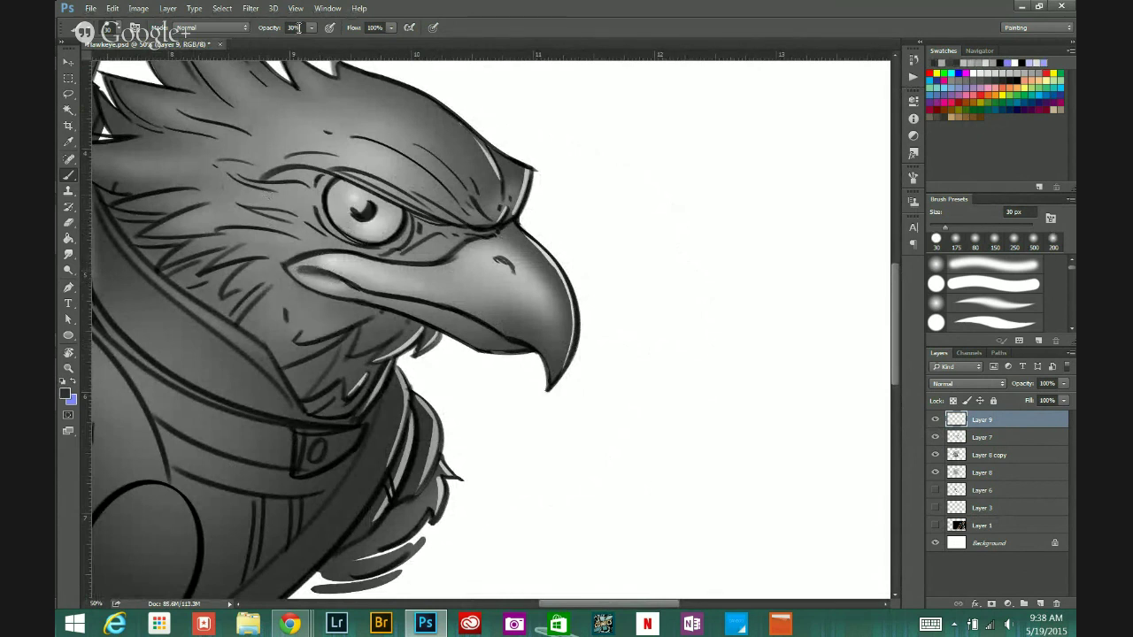
Step: Lower the brush opacity to 15% and blend the mouth corner with sampled light and dark greys
left_click(311, 27)
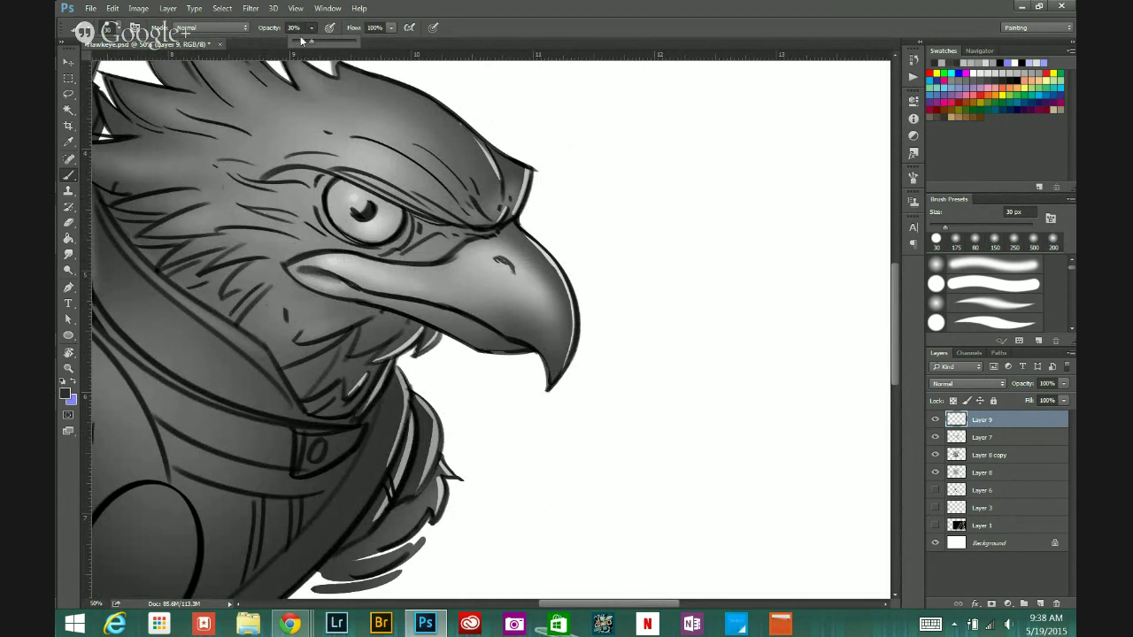
left_click(309, 257, "alt")
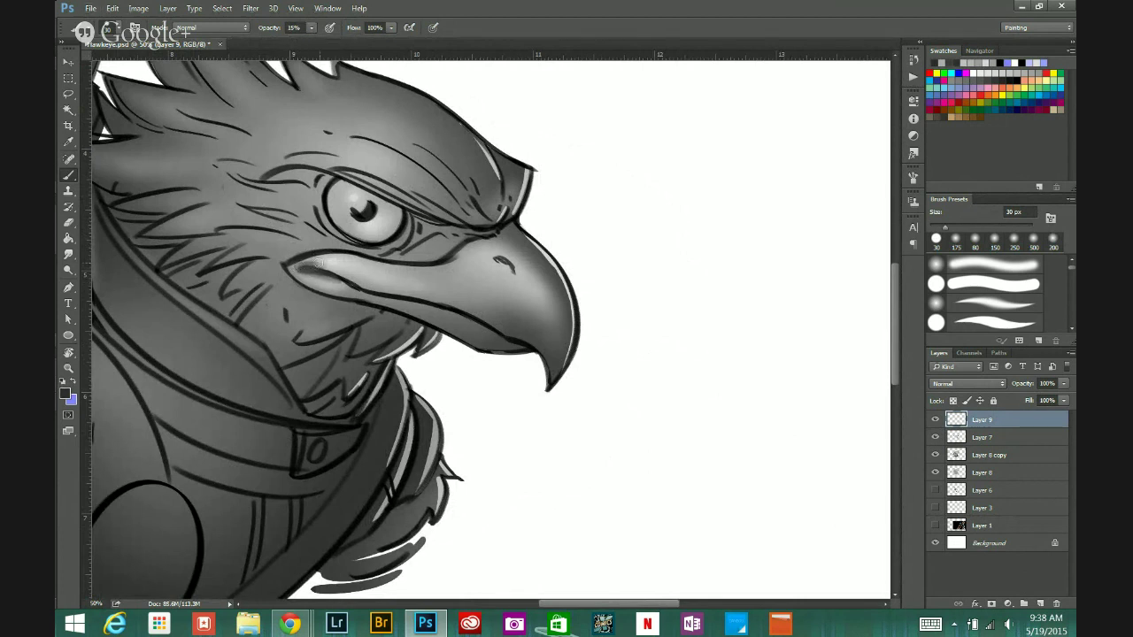
left_click(331, 268, "alt")
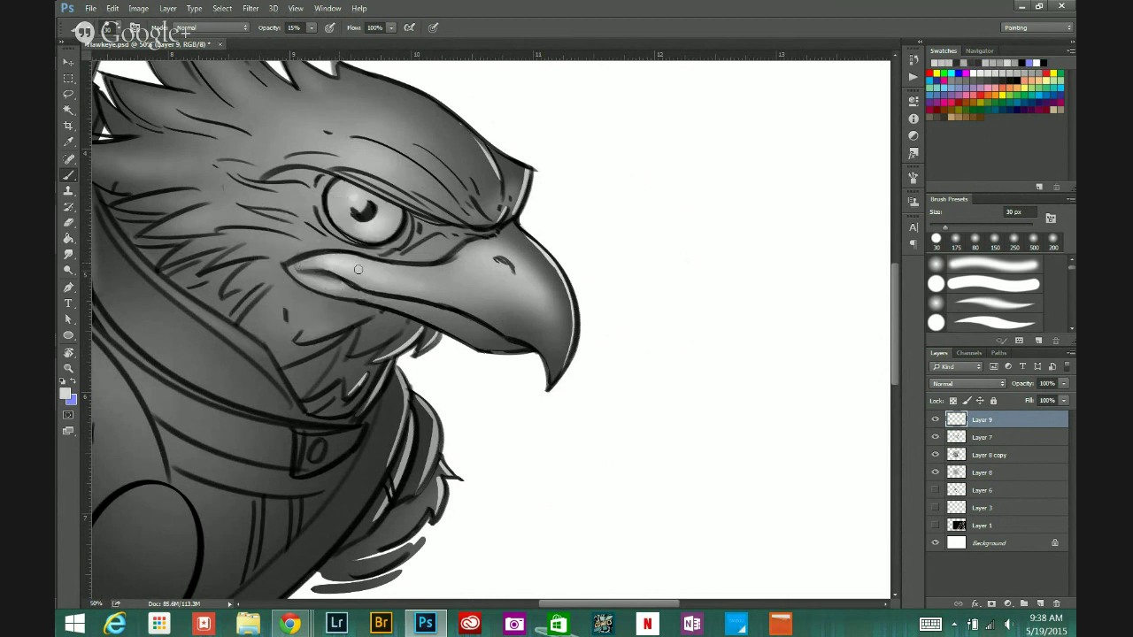
left_click(341, 270, "alt")
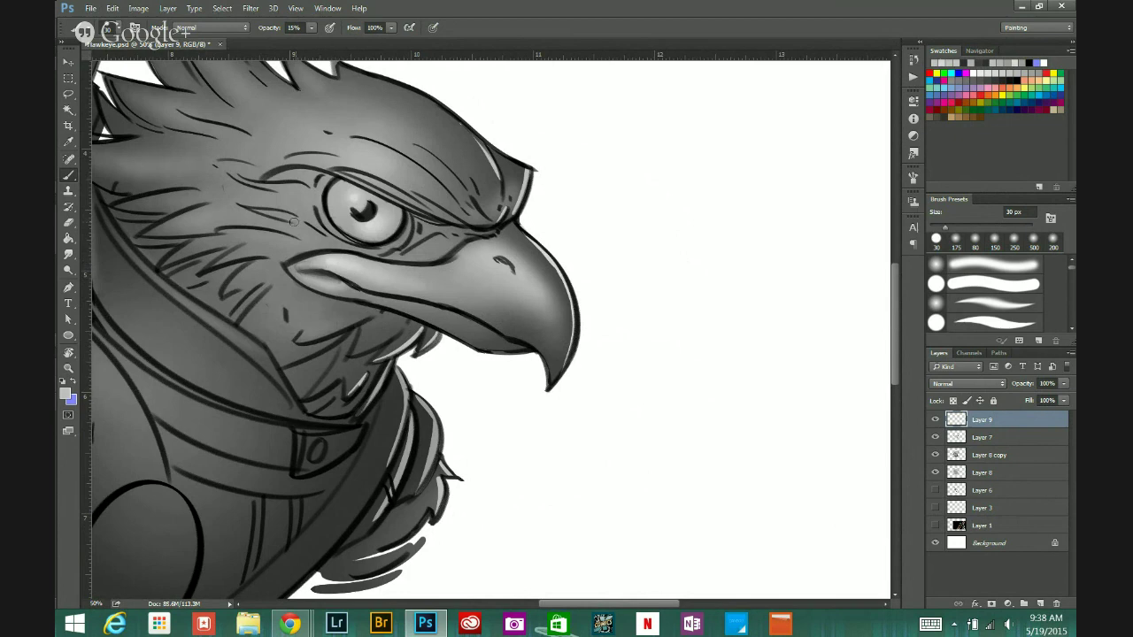
Step: Tilt the canvas so the beak points upward, reduce the brush to 10 px and refine the mouth corner's fold with sampled greys
scroll(372, 292, "down", 1)
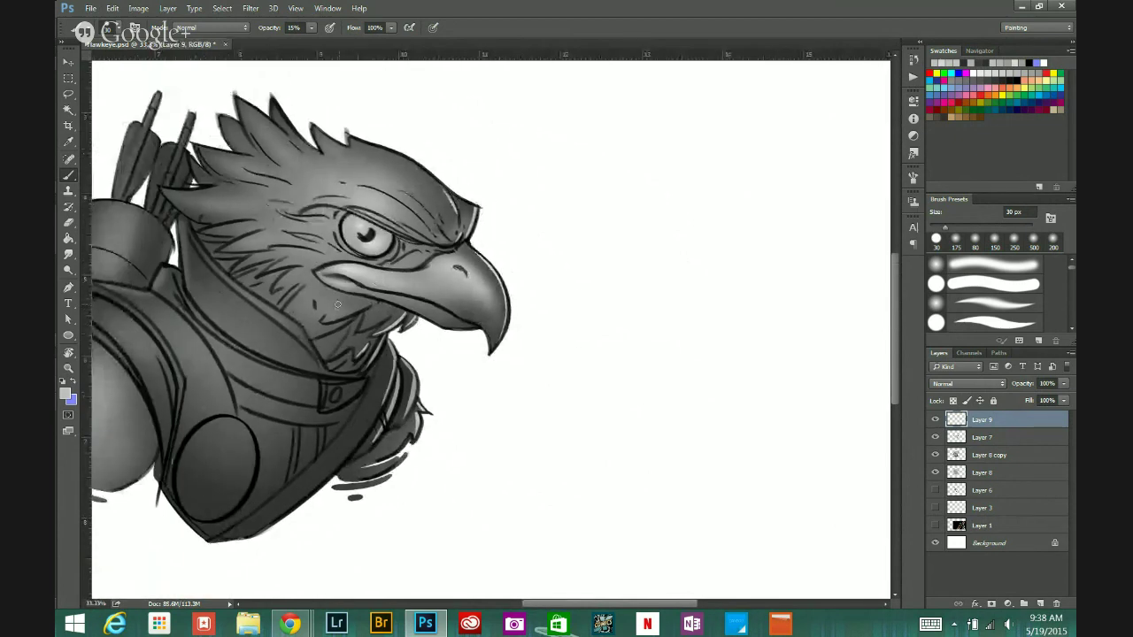
scroll(420, 354, "up", 2)
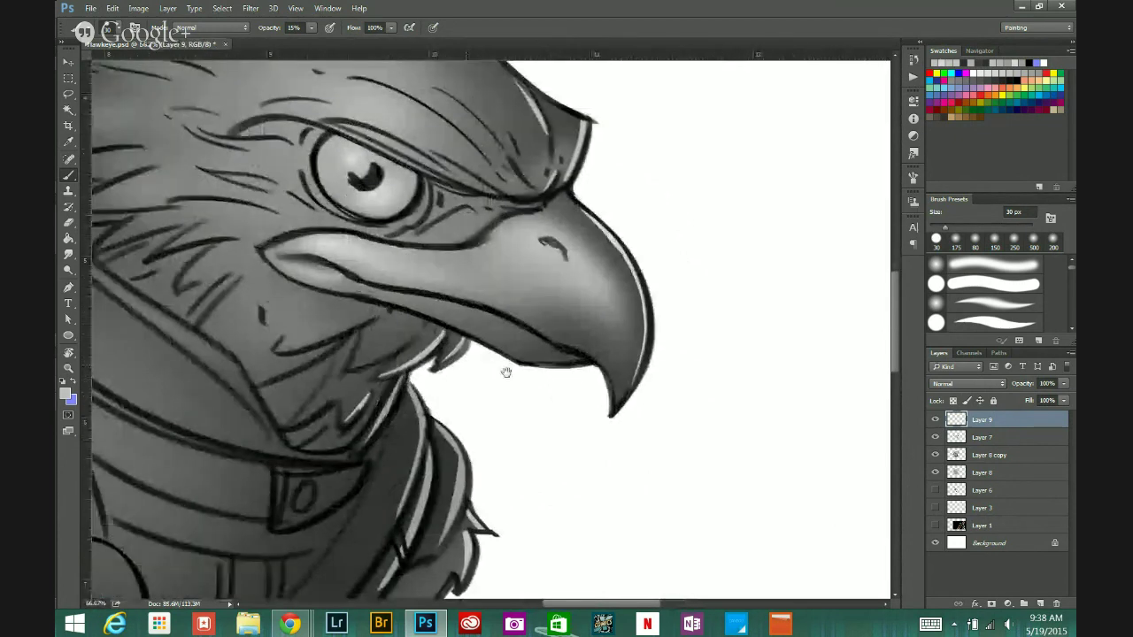
left_click_drag(506, 372, 724, 406)
left_click(69, 352)
left_click_drag(326, 371, 435, 450)
left_click_drag(470, 291, 401, 386)
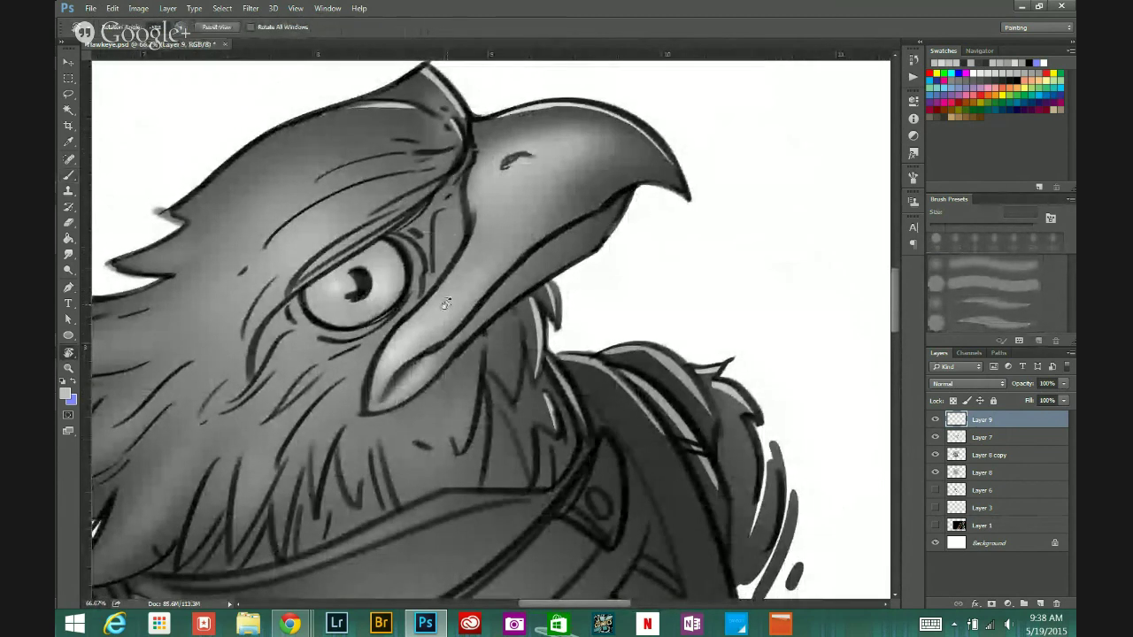
key("b")
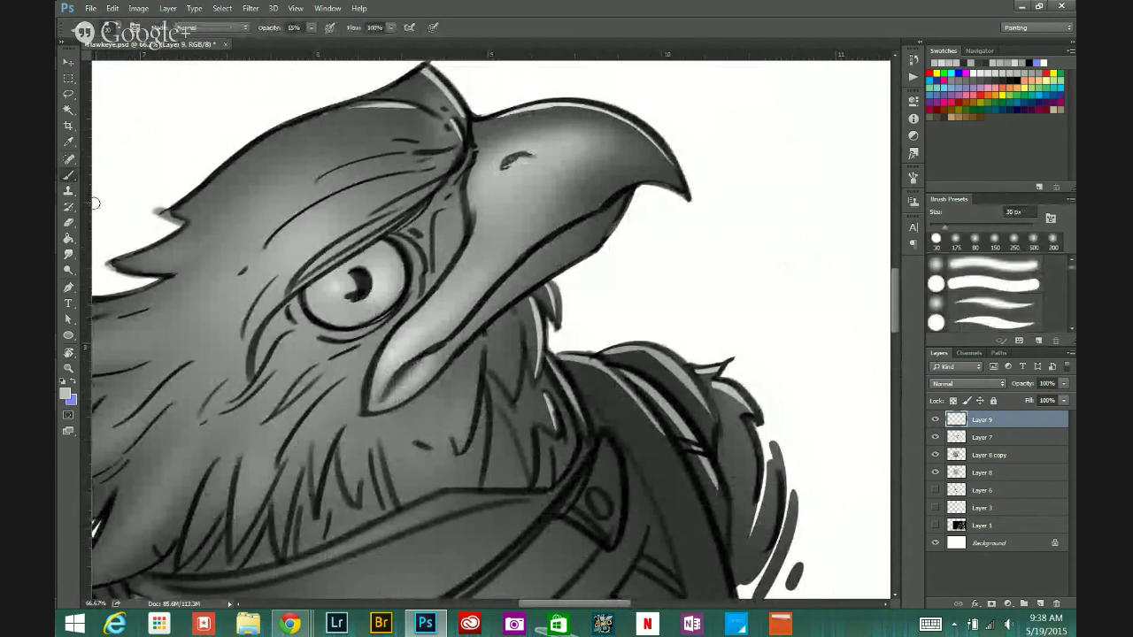
key("bracketleft")
key("bracketleft")
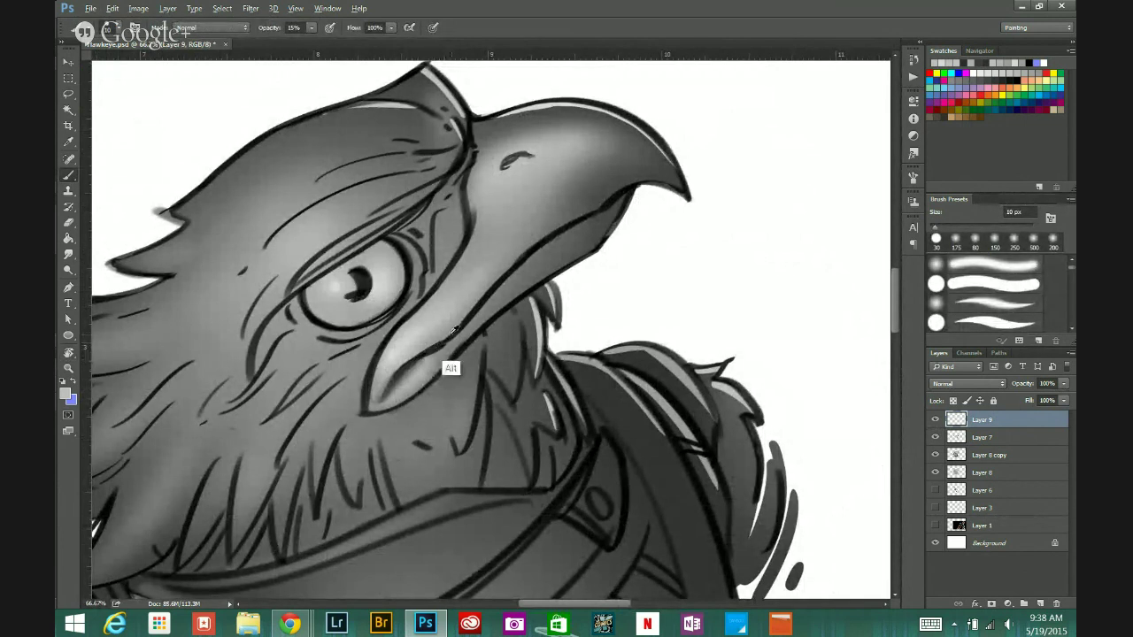
left_click(440, 343, "alt")
left_click_drag(424, 350, 453, 332)
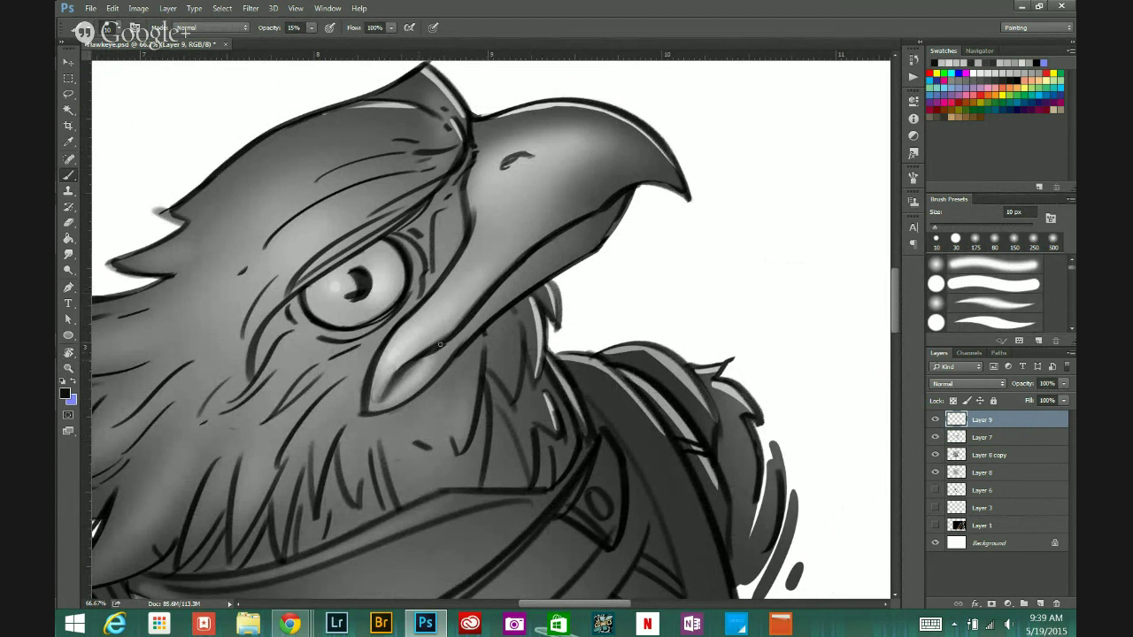
left_click(404, 364, "alt")
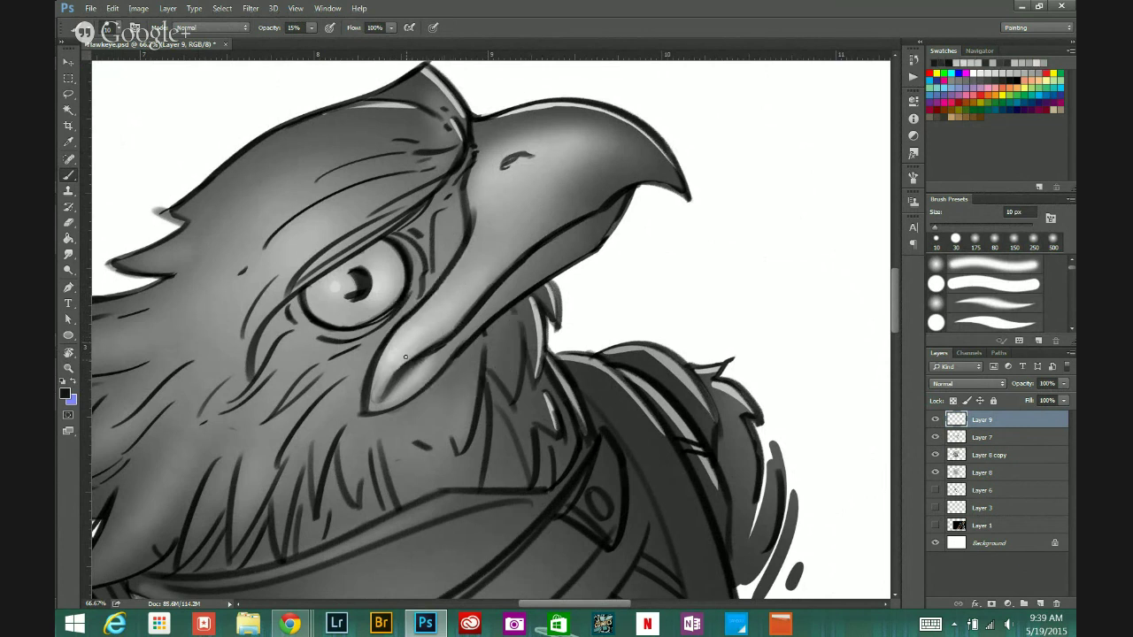
left_click(385, 400, "alt")
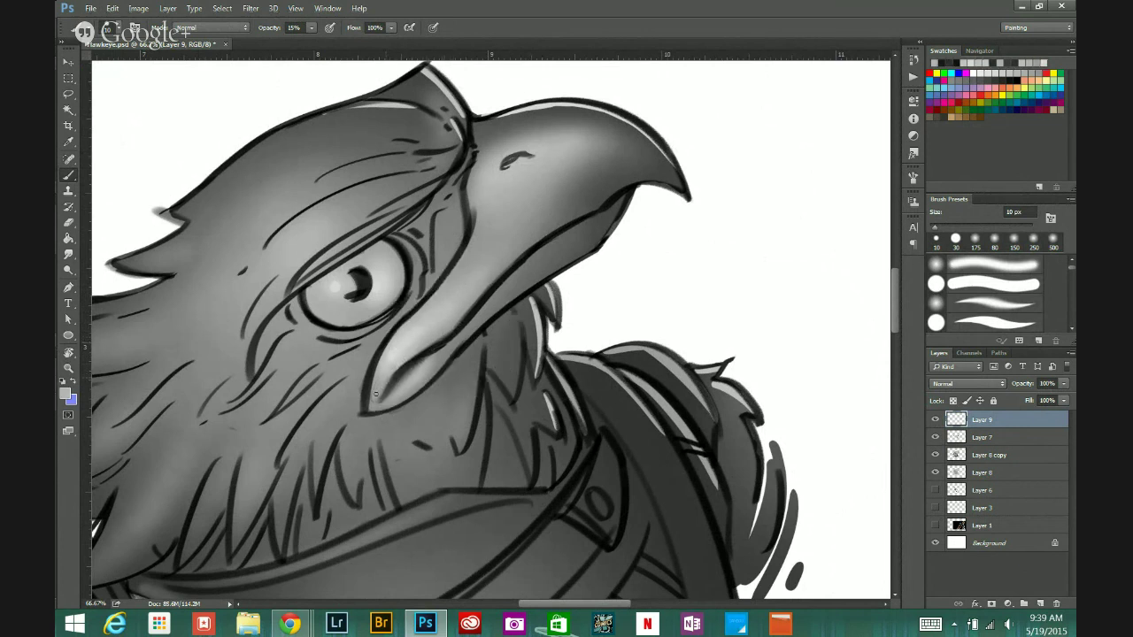
mouse_move(444, 326)
left_mouse_down()
mouse_move(448, 356)
mouse_move(464, 308)
left_mouse_up()
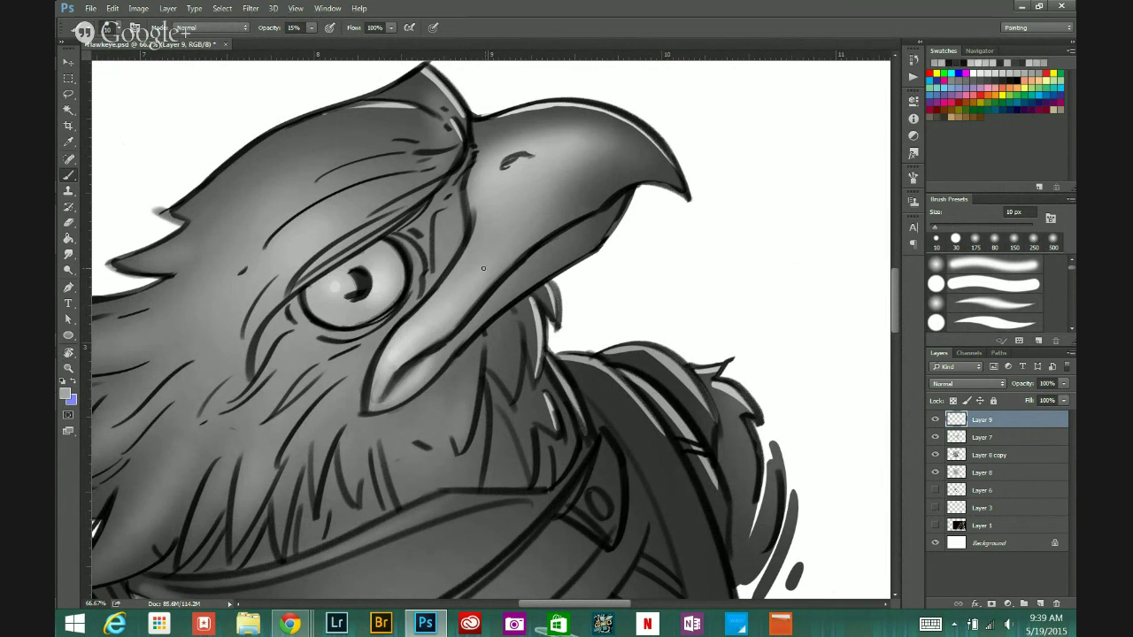
Step: Repaint the mouth line between the upper and lower beak, alternating sampled near-black and mid-grey strokes along both edges
left_click(498, 288, "alt")
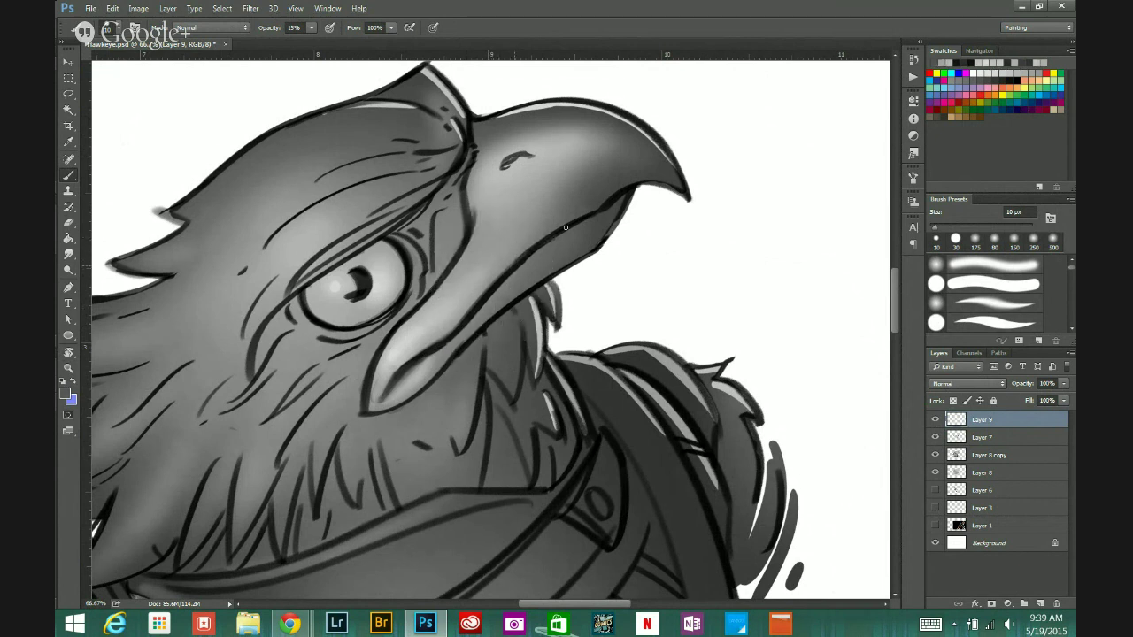
left_click(508, 268, "alt")
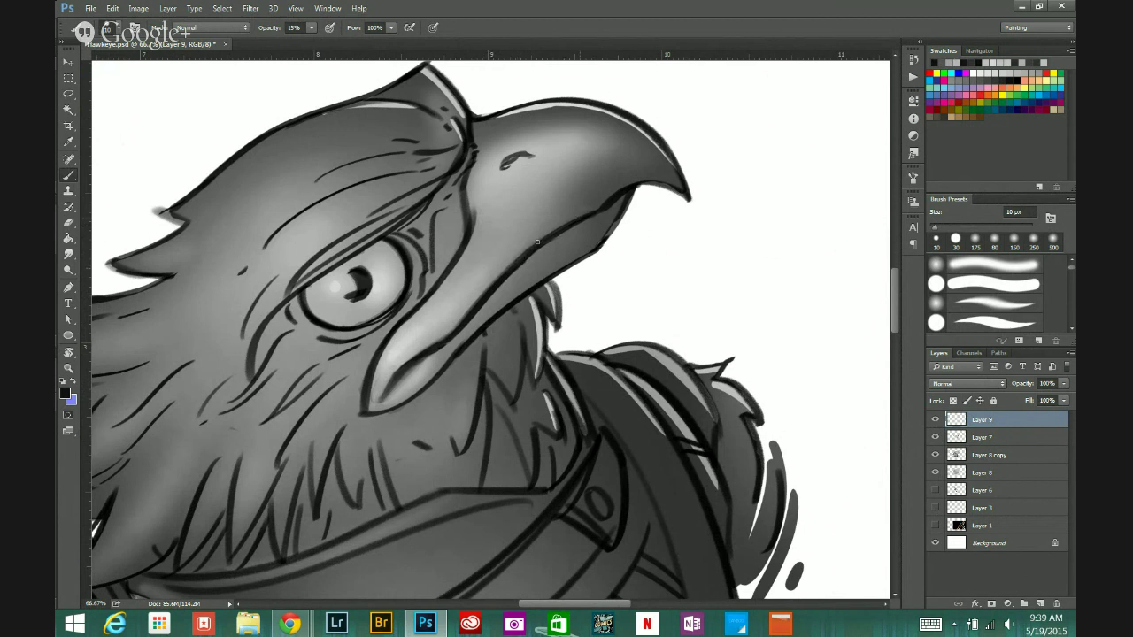
left_click_drag(537, 240, 465, 311)
left_click(487, 315, "alt")
left_click_drag(497, 288, 579, 222)
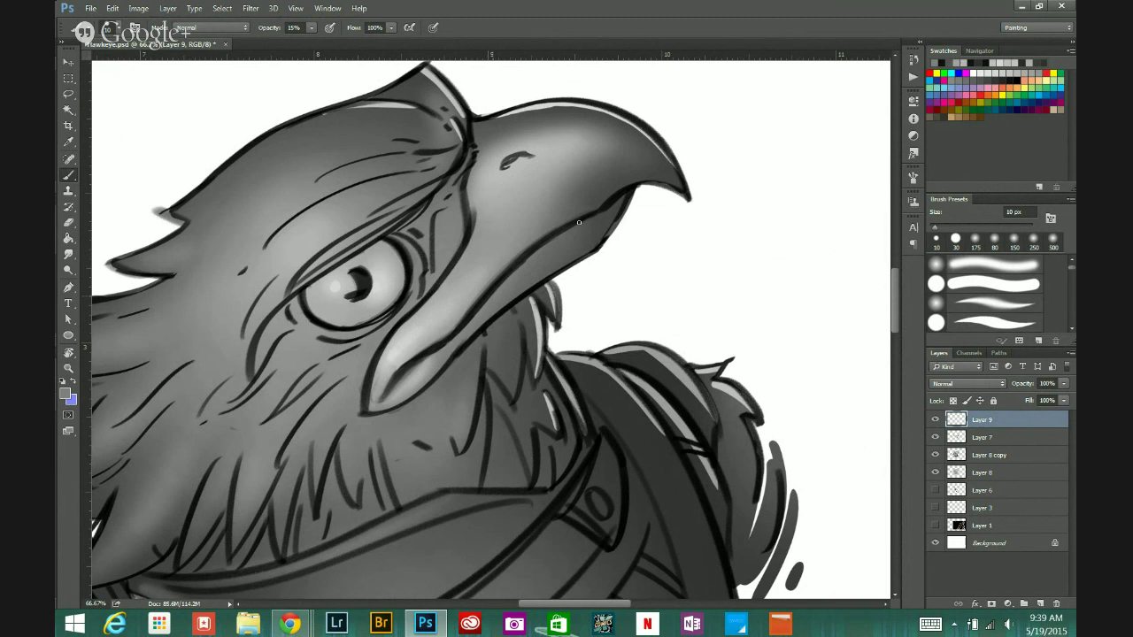
left_click_drag(530, 256, 599, 209)
left_click(525, 262, "alt")
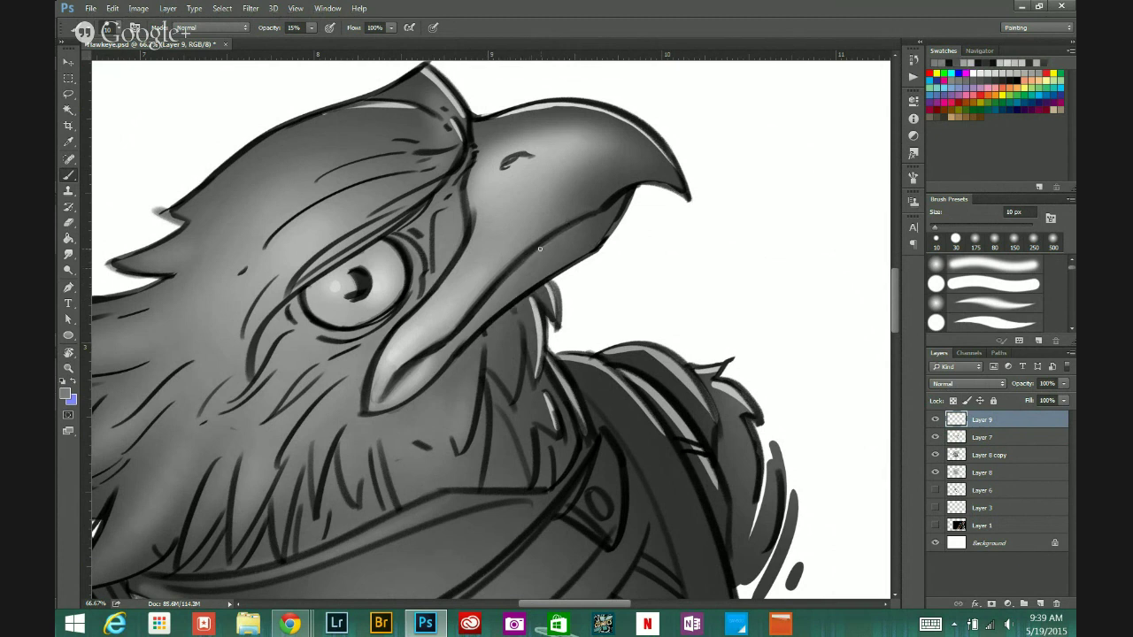
Step: Clean up the front end of the mouth line beneath the hooked beak tip with sampled greys
left_click(609, 233, "alt")
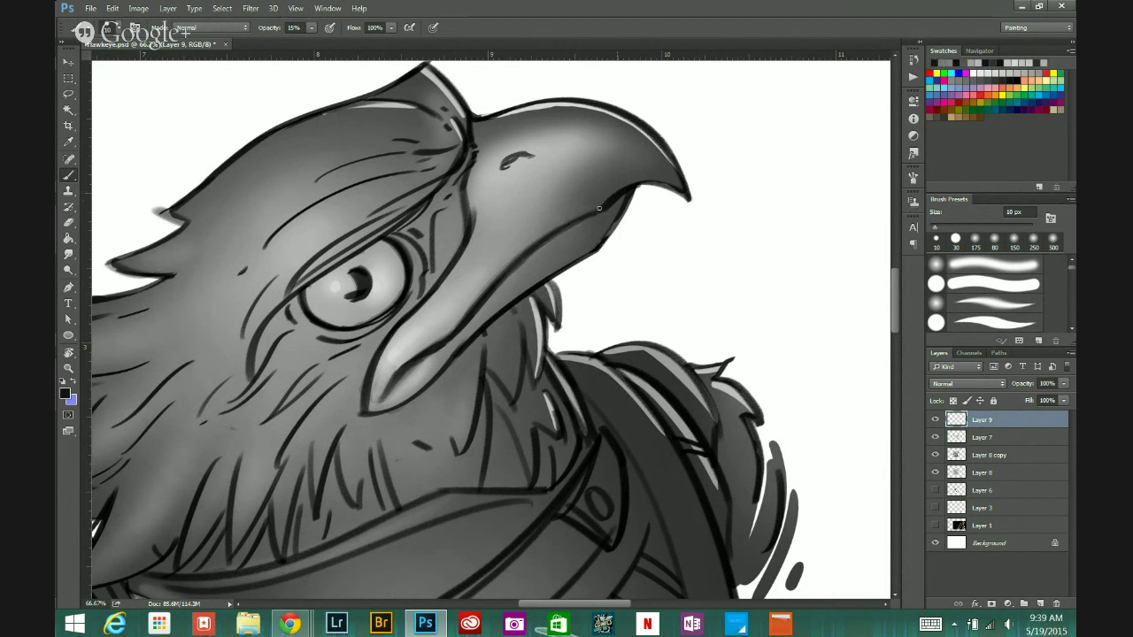
left_click(630, 179, "alt")
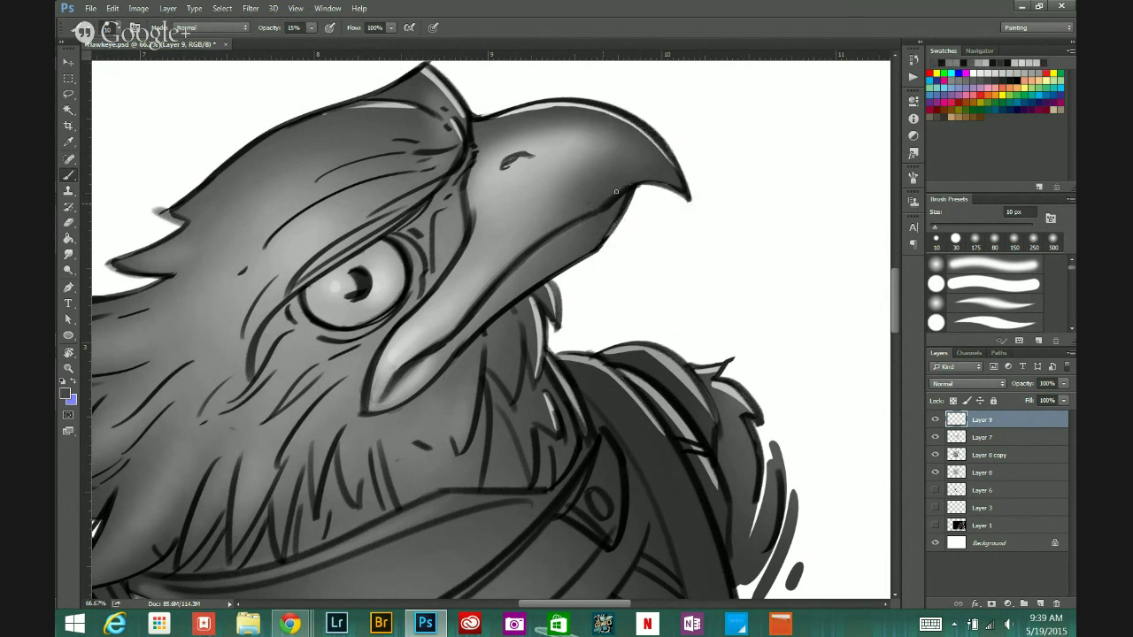
left_click(526, 253, "alt")
left_click(491, 289, "alt")
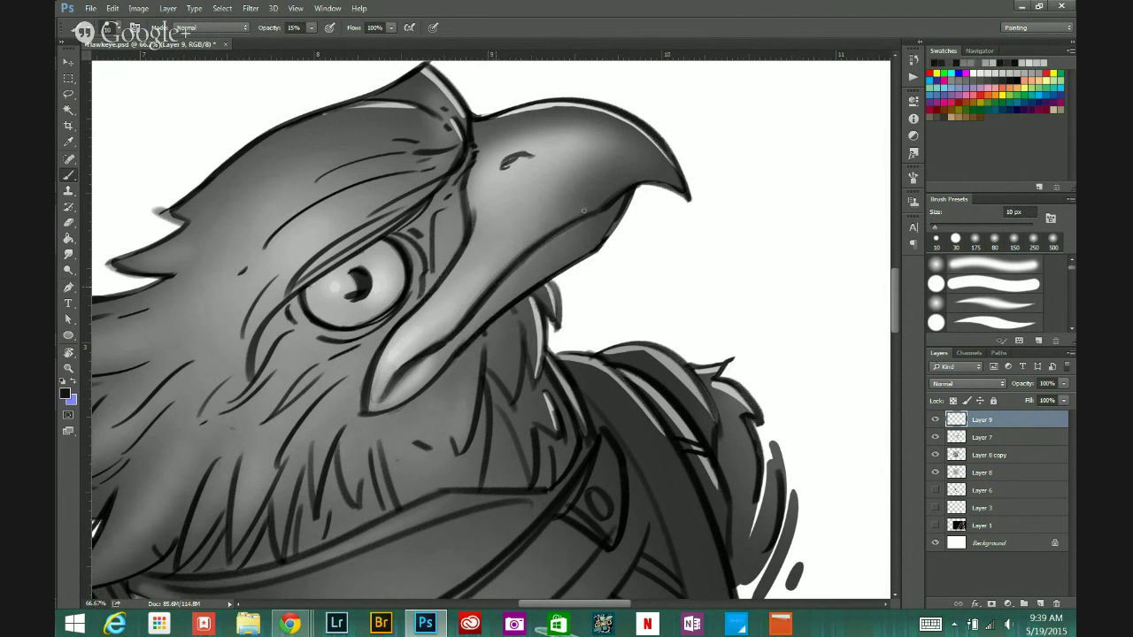
Step: Set the brush to 15 px at 24% opacity and start softening the outline between the beak and the cheek
left_click(472, 223, "alt")
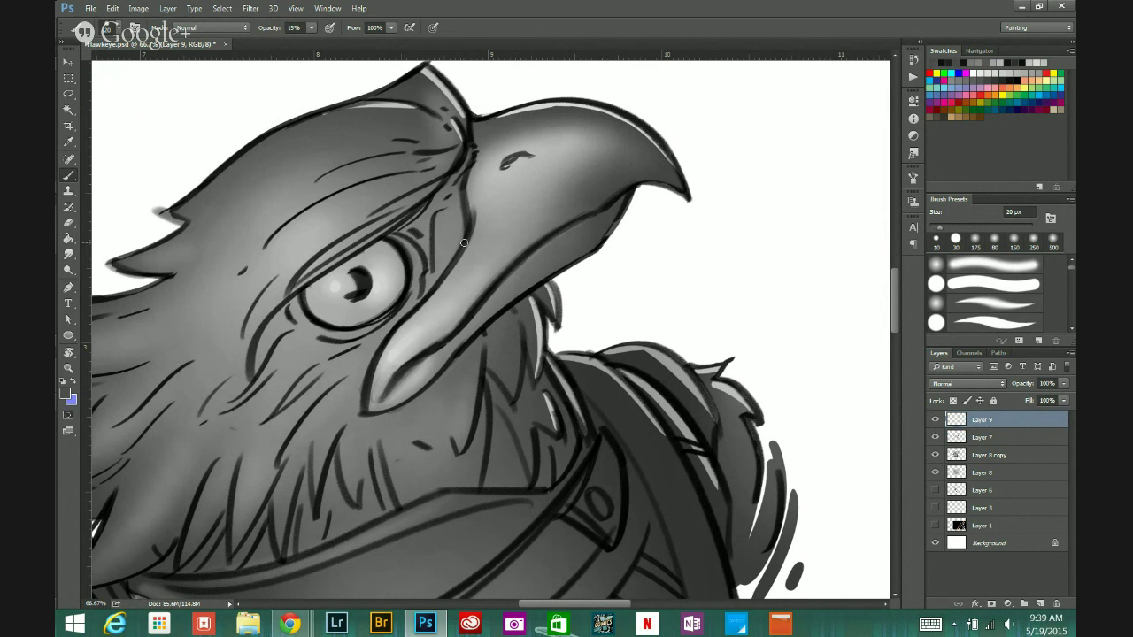
key("bracketright")
left_click(307, 29)
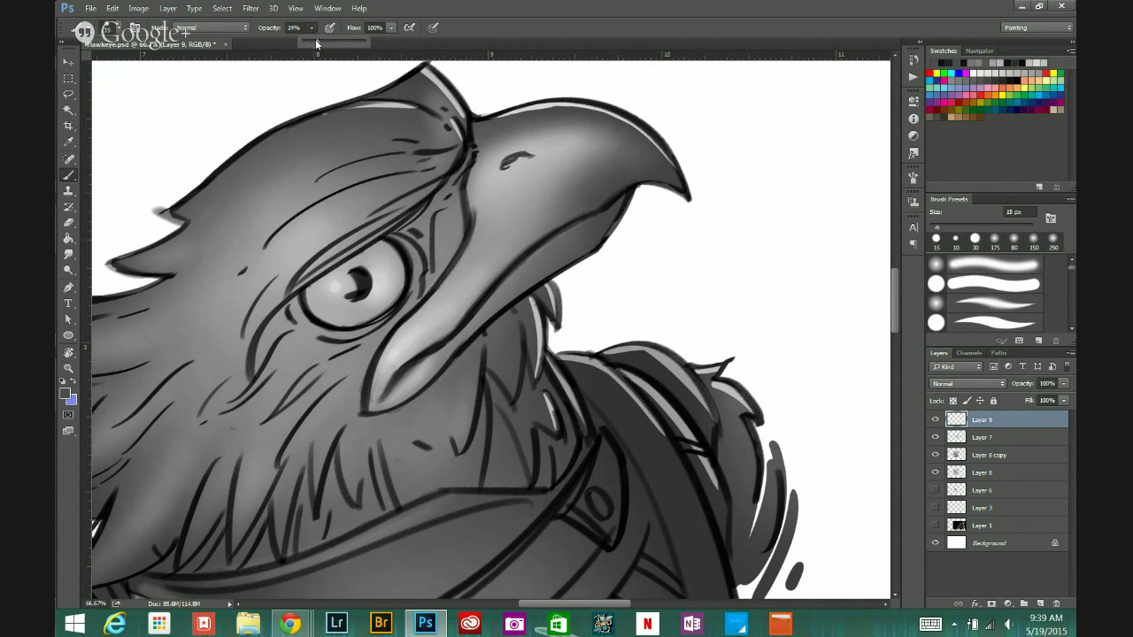
left_click(461, 251)
key("alt")
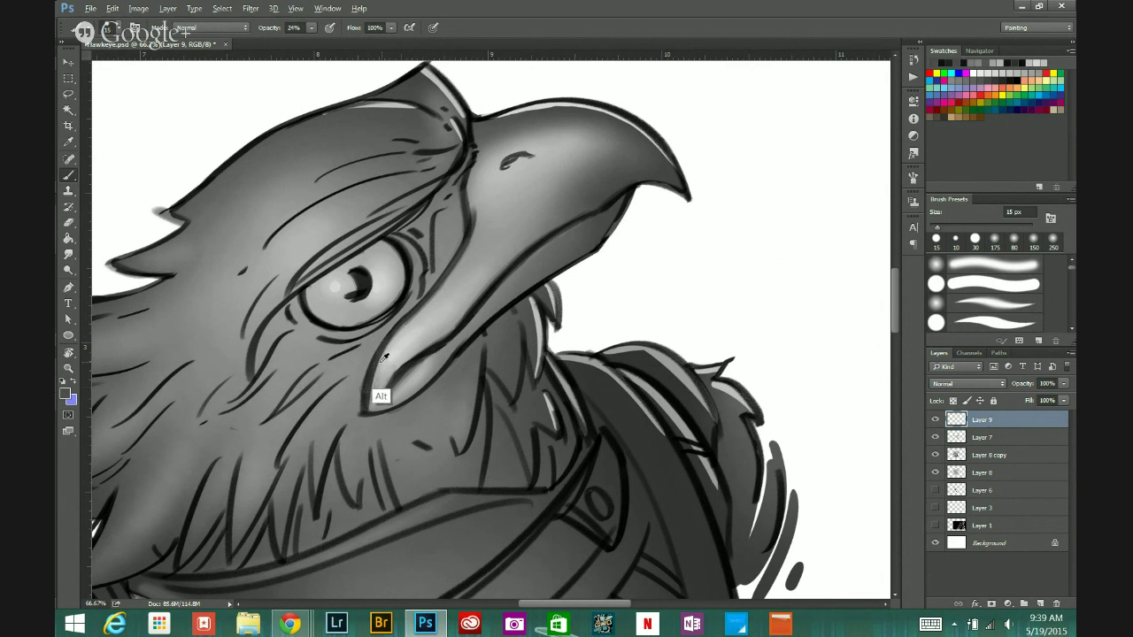
mouse_move(368, 400)
left_mouse_down()
mouse_move(440, 280)
mouse_move(395, 336)
left_mouse_up()
left_click(444, 273, "alt")
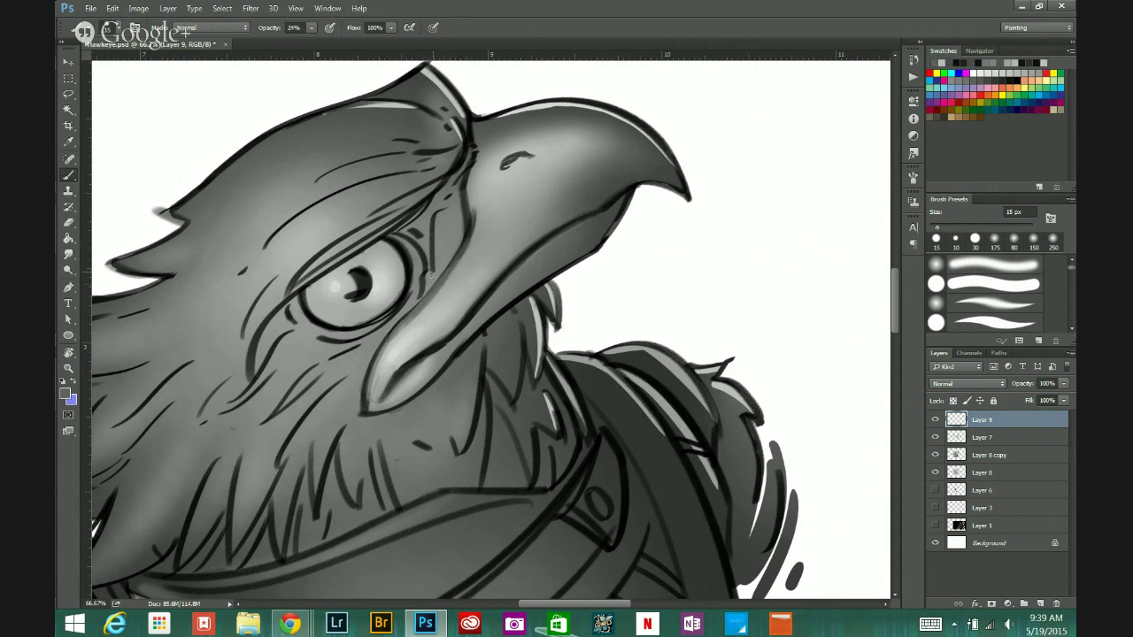
Step: Paint sampled cheek and beak greys over the outline running from the mouth corner up to below the eye
left_click(376, 369, "alt")
left_click_drag(371, 380, 414, 315)
left_click_drag(378, 361, 362, 395)
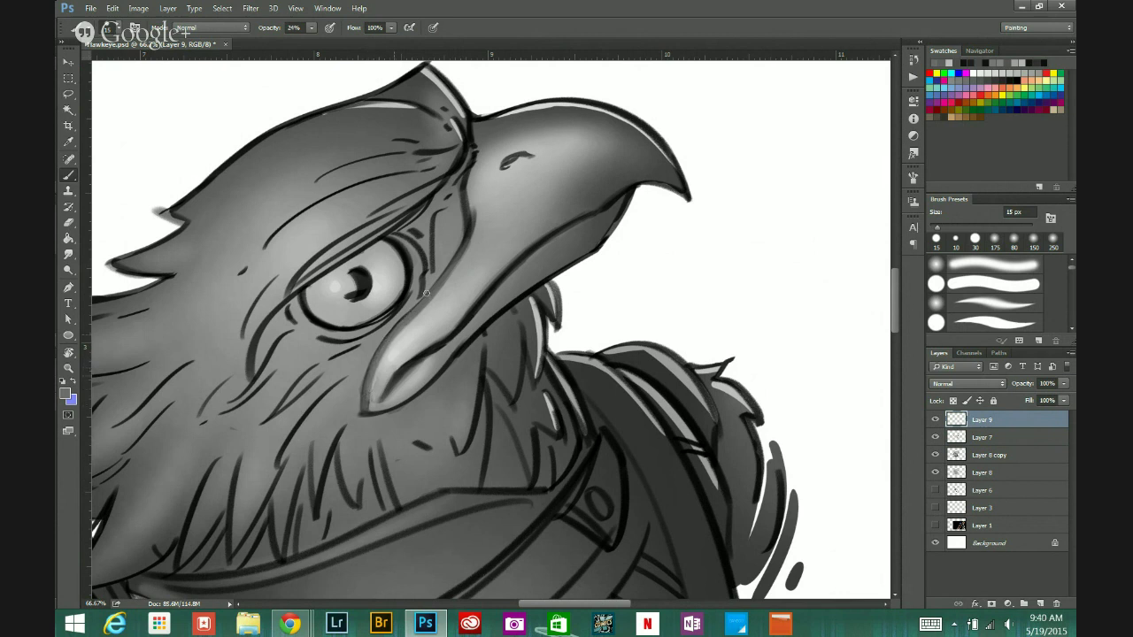
left_click(405, 328, "alt")
mouse_move(410, 320)
left_mouse_down()
mouse_move(375, 371)
mouse_move(444, 282)
left_mouse_up()
left_click(382, 353, "alt")
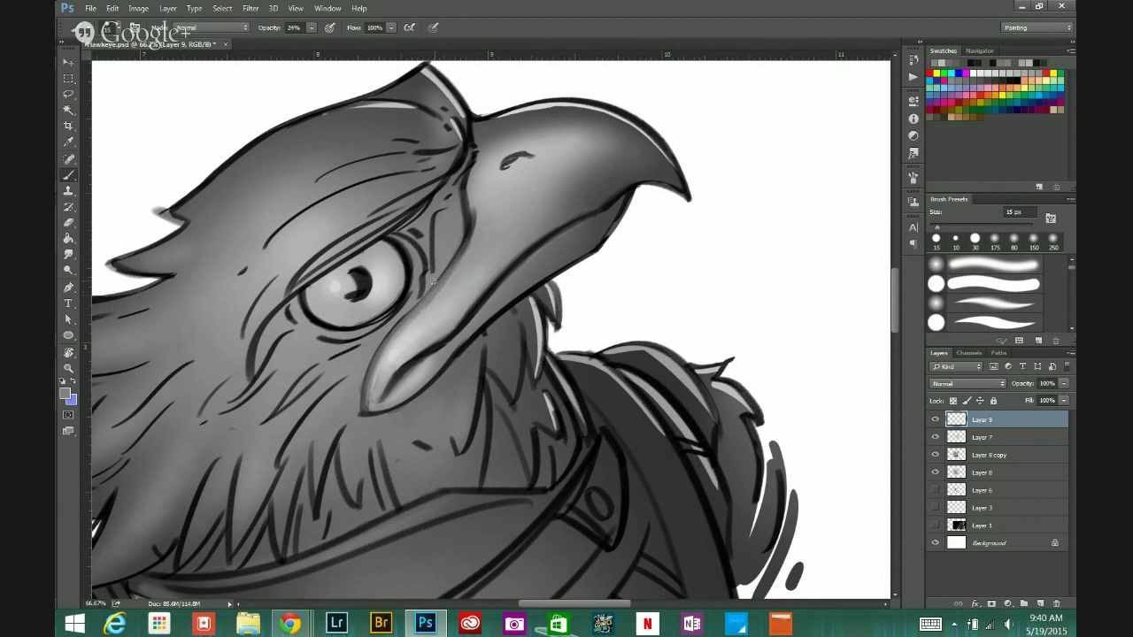
Step: Blend the upper part of the beak's base outline into the face with sampled light and dark greys
left_click(450, 282, "alt")
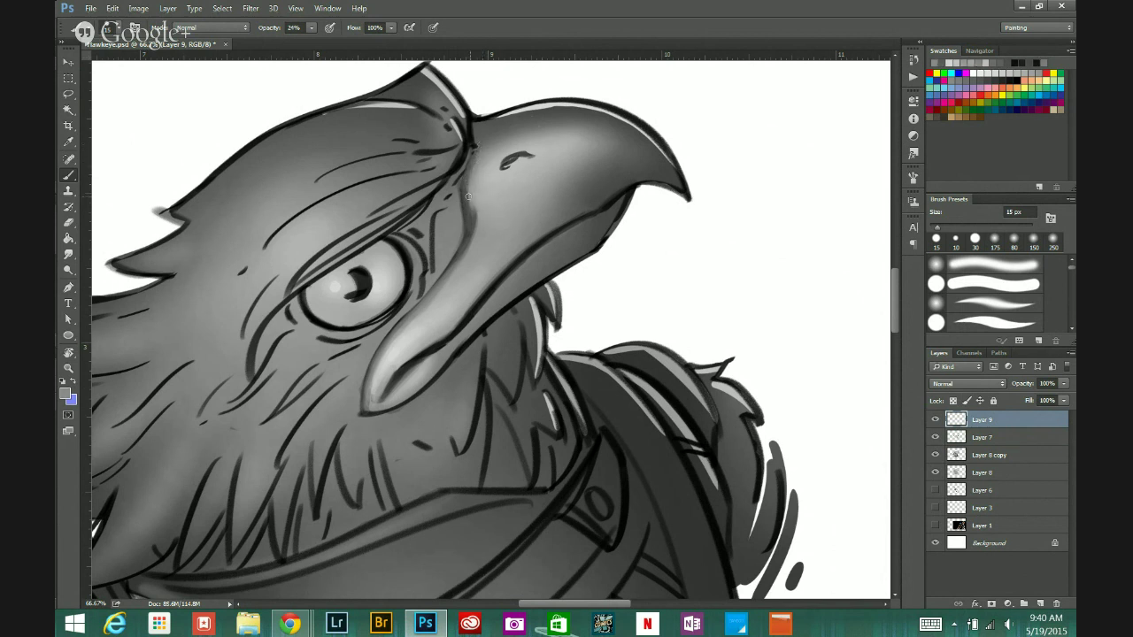
left_click(472, 215, "alt")
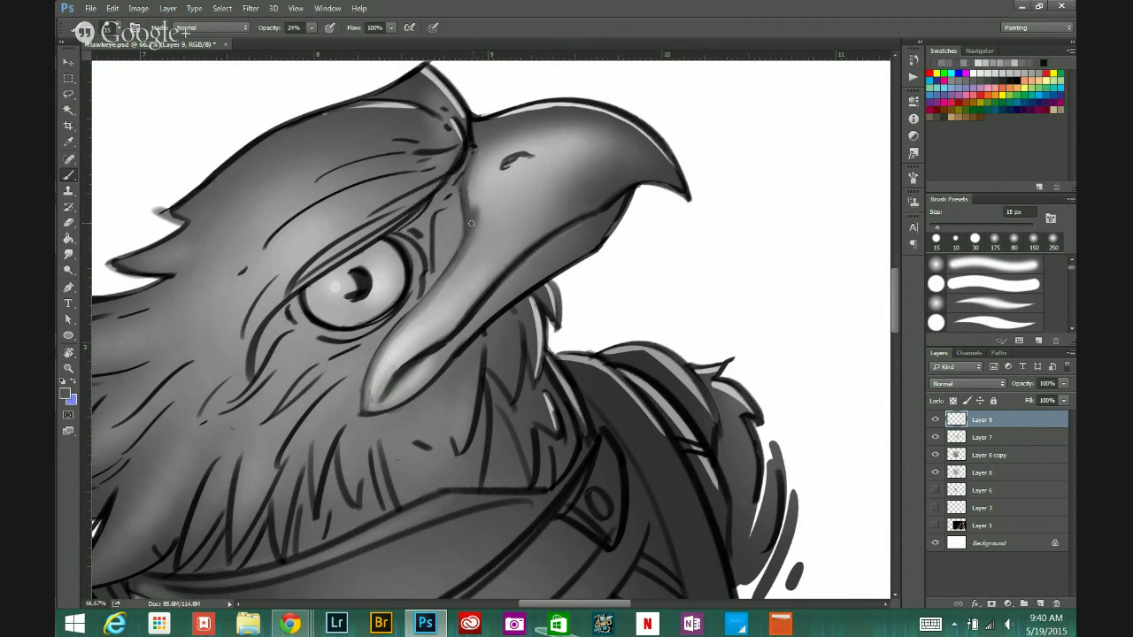
left_click_drag(449, 267, 412, 316)
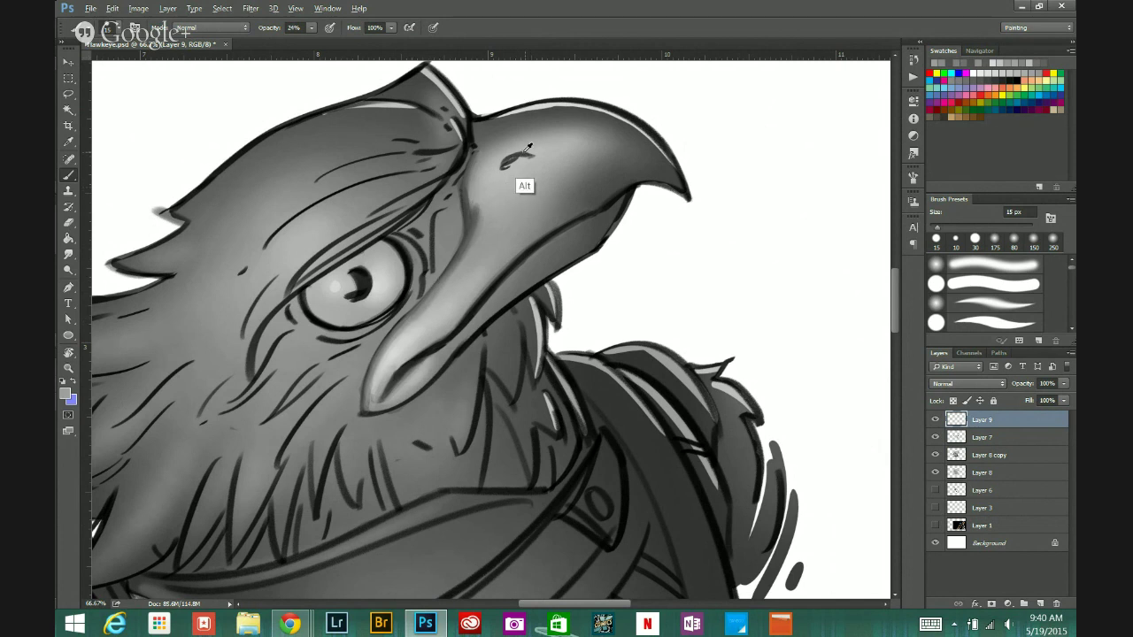
Step: Repaint the nostril on the upper beak and clean up its edges with sampled dark and light greys
left_click(475, 214, "alt")
left_click(467, 207, "alt")
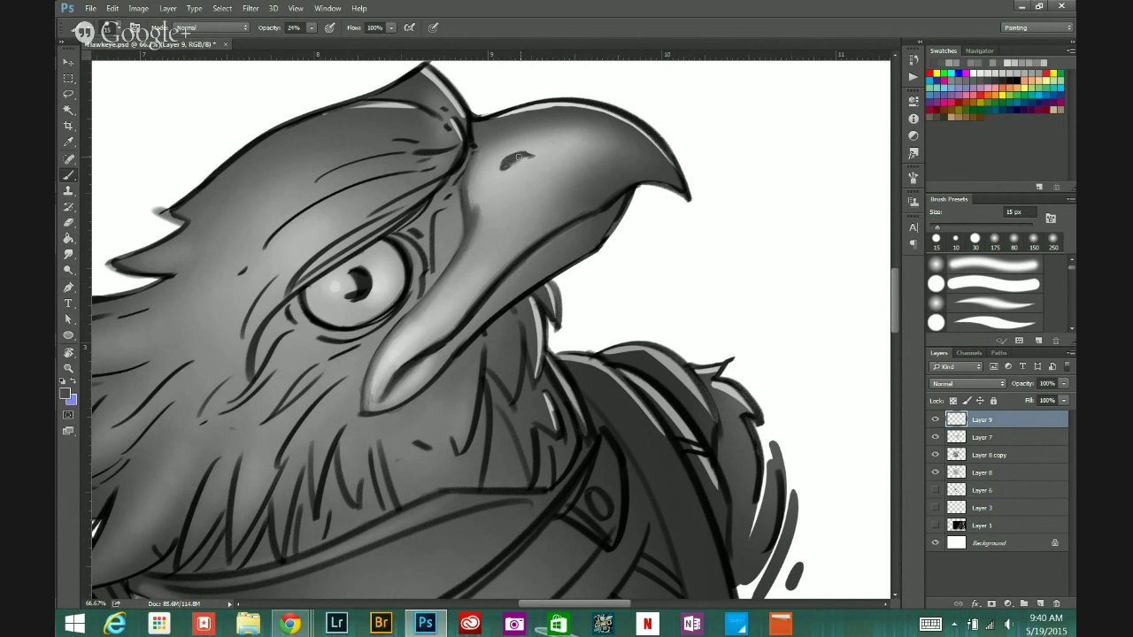
left_click(464, 154, "alt")
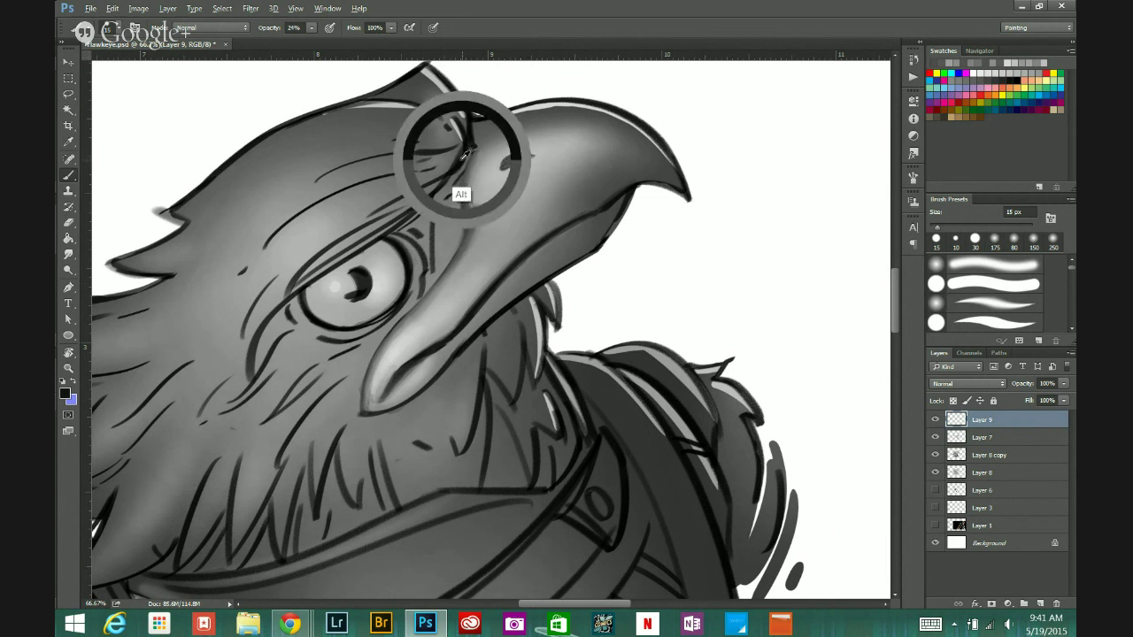
left_click(524, 163, "alt")
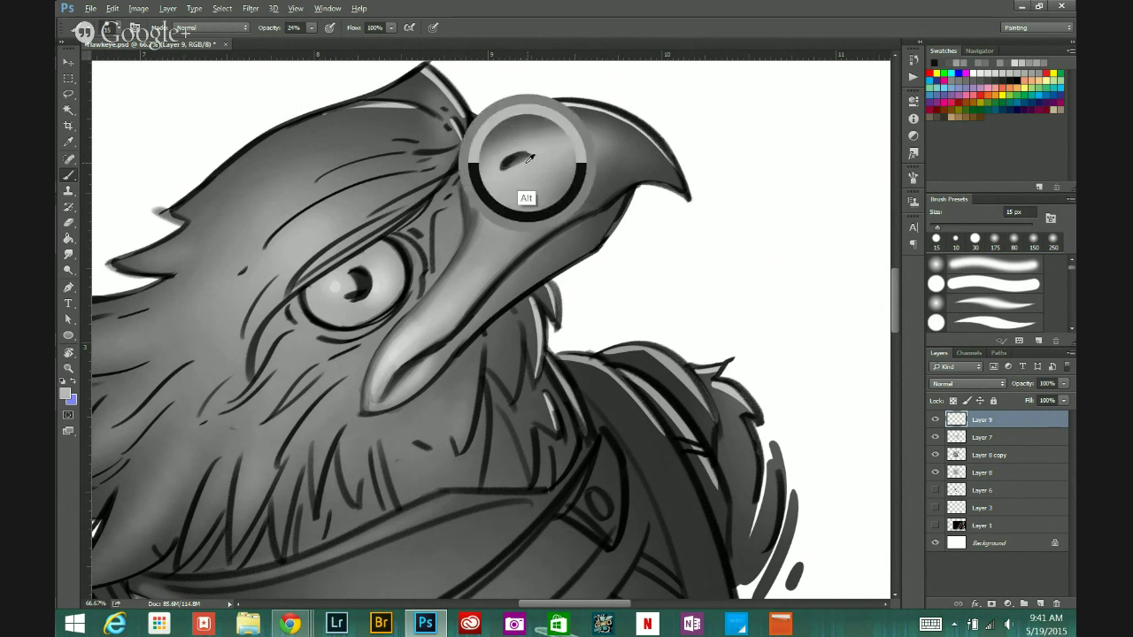
left_click_drag(513, 166, 501, 169)
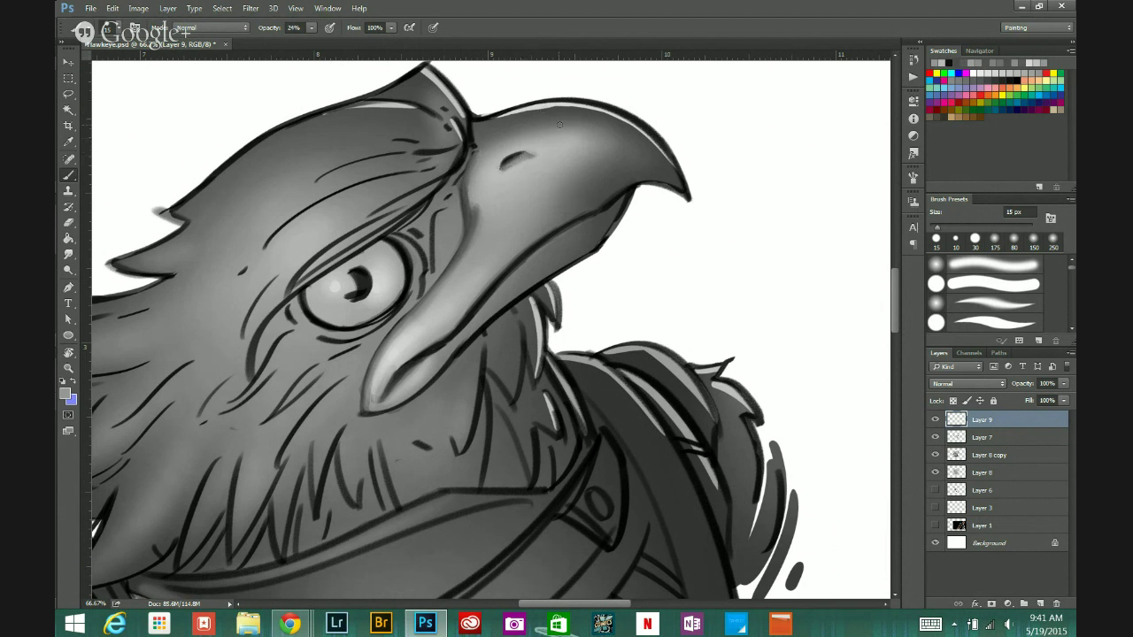
Step: Clear any active selection and paint sampled dark greys over the outline at the front of the lower beak
left_click(618, 193, "alt")
left_click_drag(638, 182, 614, 199)
left_click(619, 211, "alt")
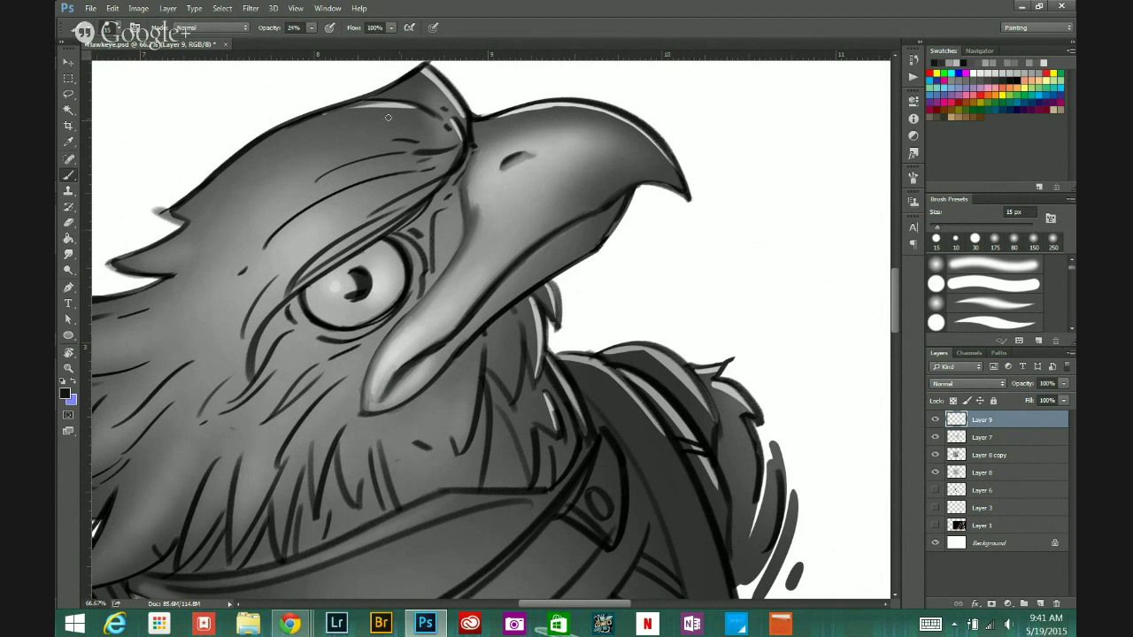
left_click(222, 8)
left_click(256, 37)
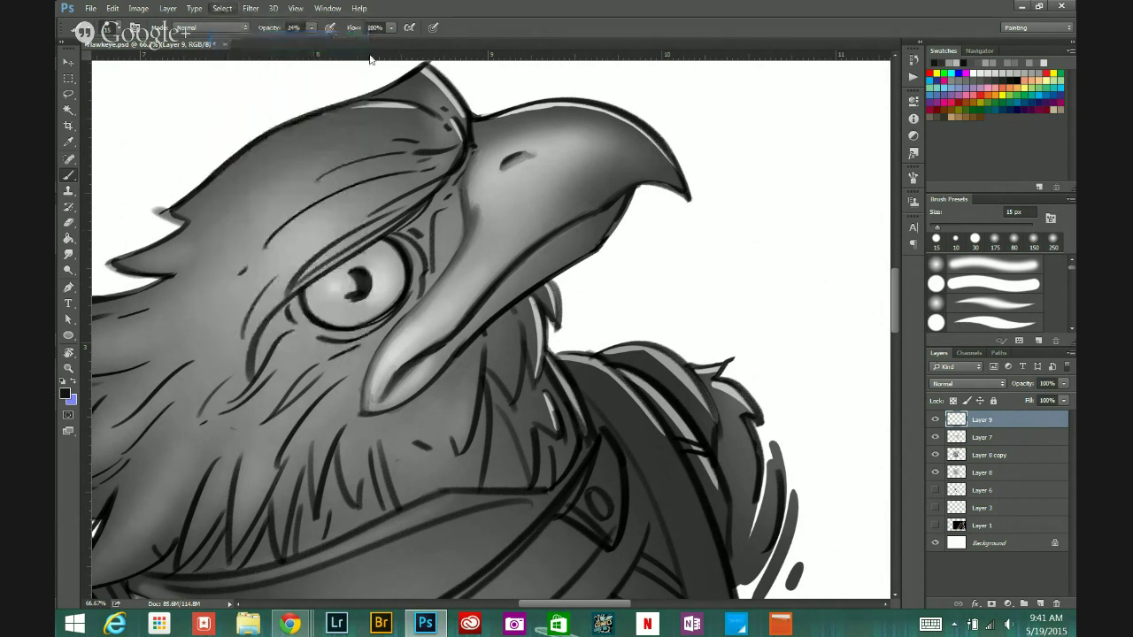
left_click(619, 210, "alt")
mouse_move(624, 209)
left_mouse_down()
mouse_move(600, 247)
mouse_move(617, 229)
left_mouse_up()
left_click(623, 202, "alt")
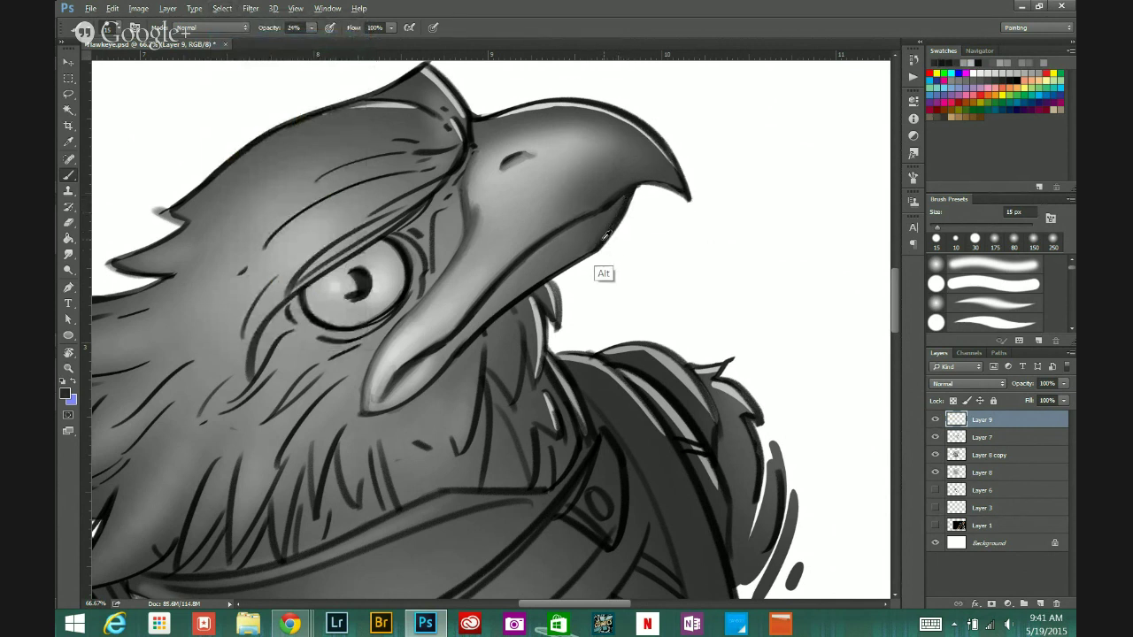
left_click(609, 233, "alt")
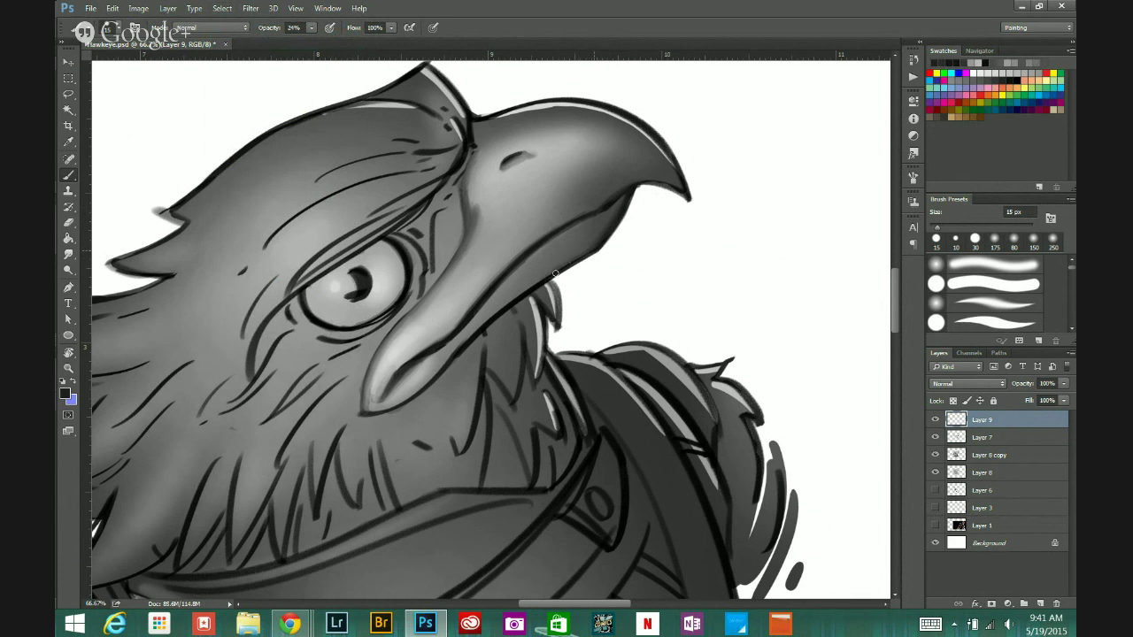
Step: Blend the underside outline of the lower beak back to the mouth corner with greys sampled from the beak and neck
left_click(526, 322, "alt")
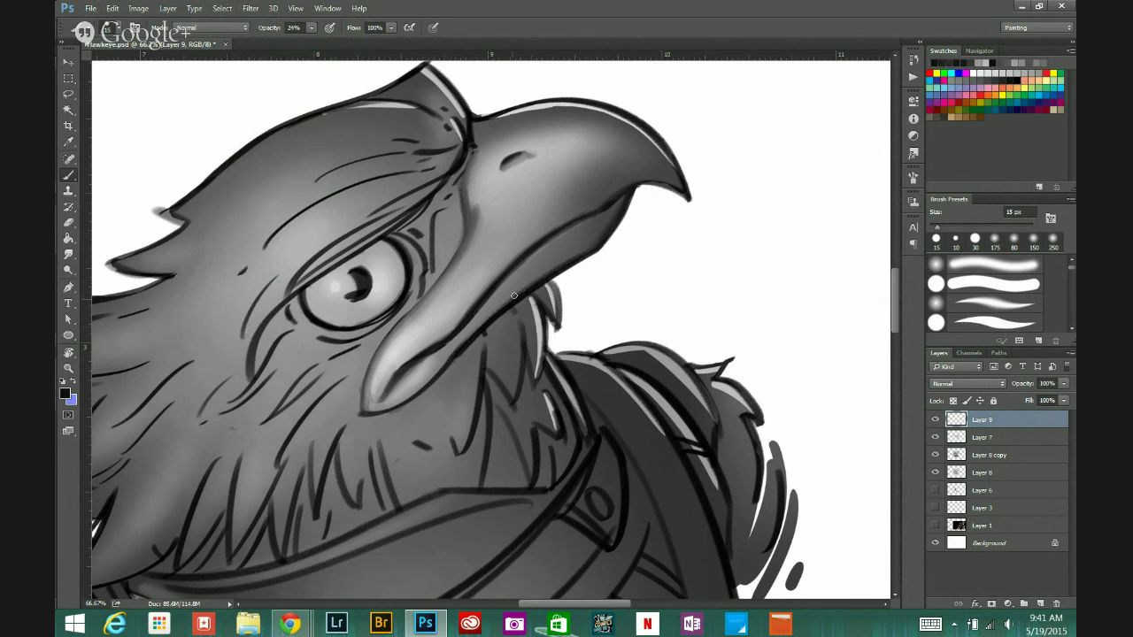
left_click(460, 349, "alt")
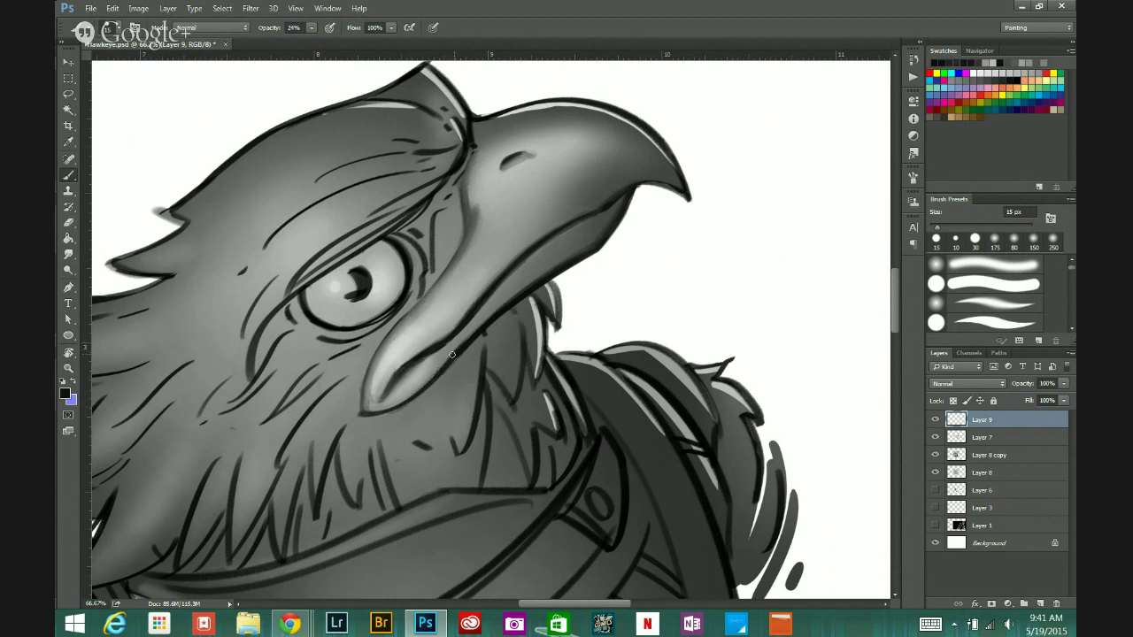
key("alt")
left_click(422, 382, "alt")
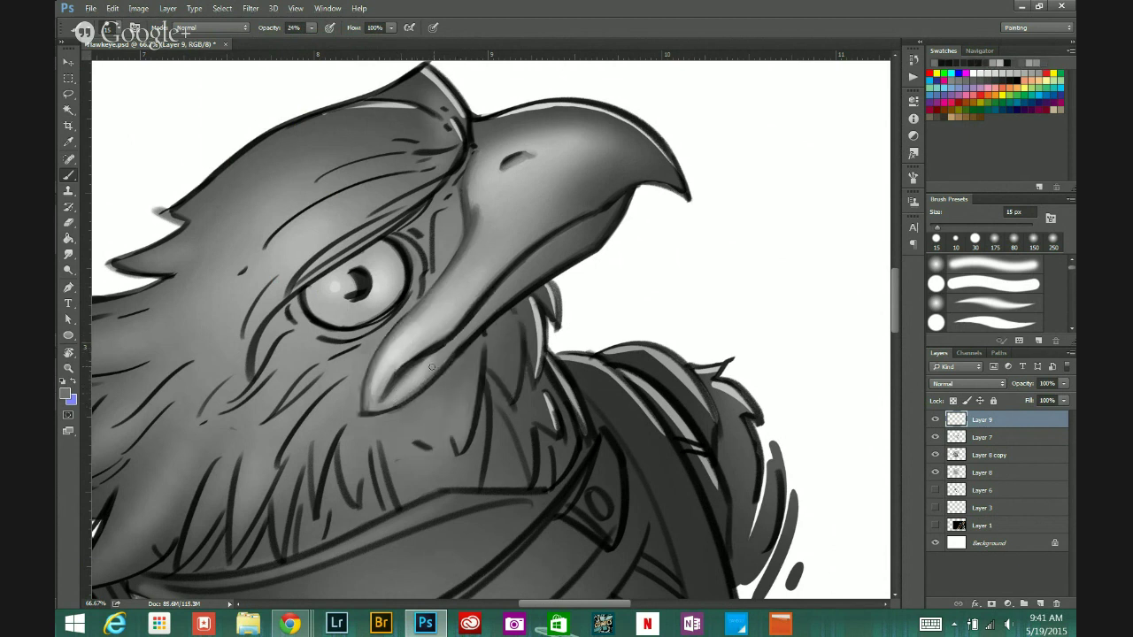
left_click_drag(365, 408, 428, 381)
left_click(356, 406, "alt")
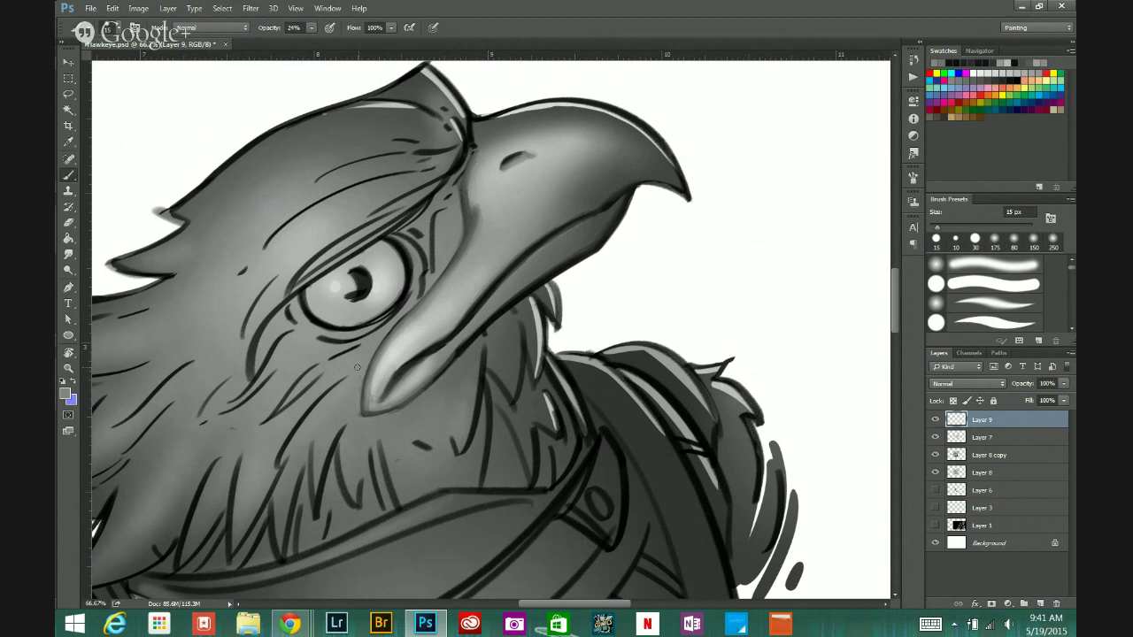
Step: Reset the rotated canvas view to upright and frame the beak and eye at 100%
key("super")
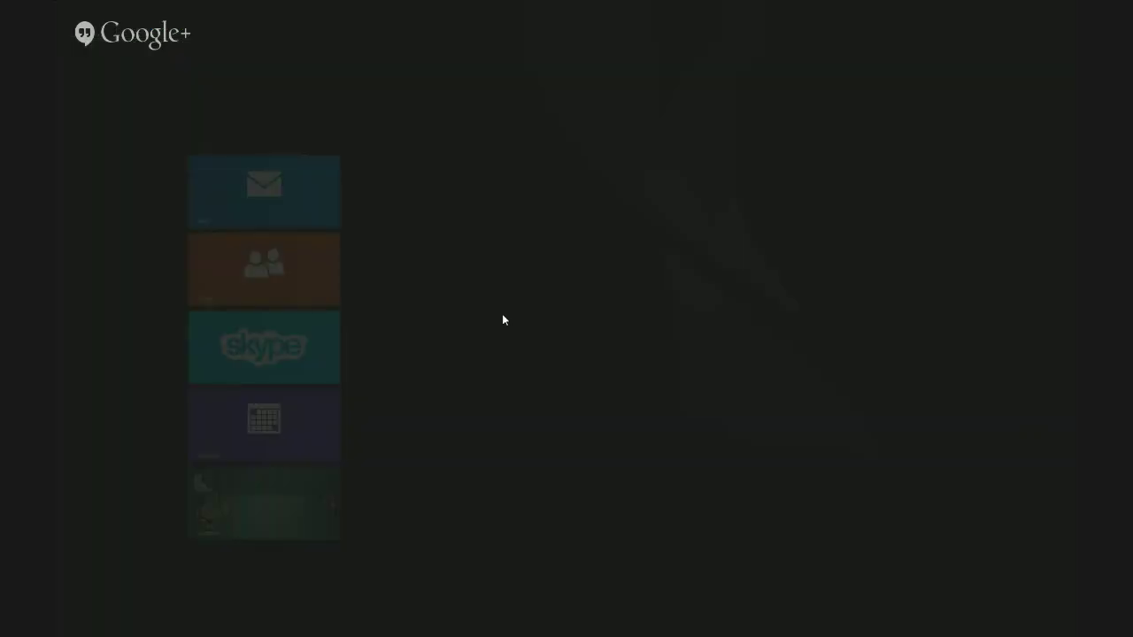
key("super")
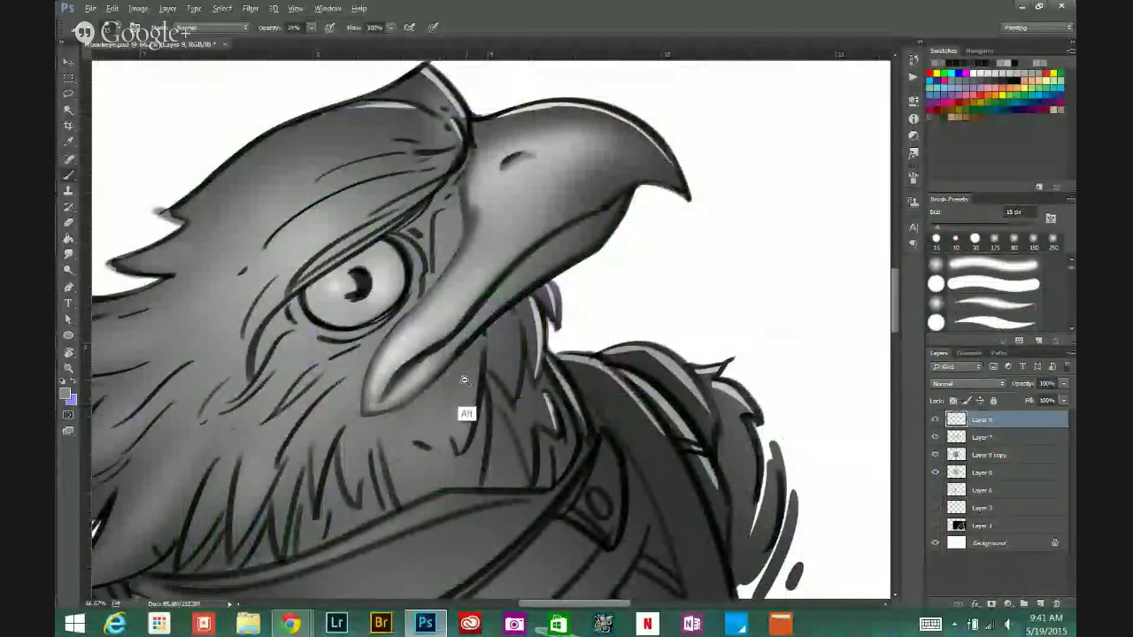
left_click_drag(465, 380, 433, 324)
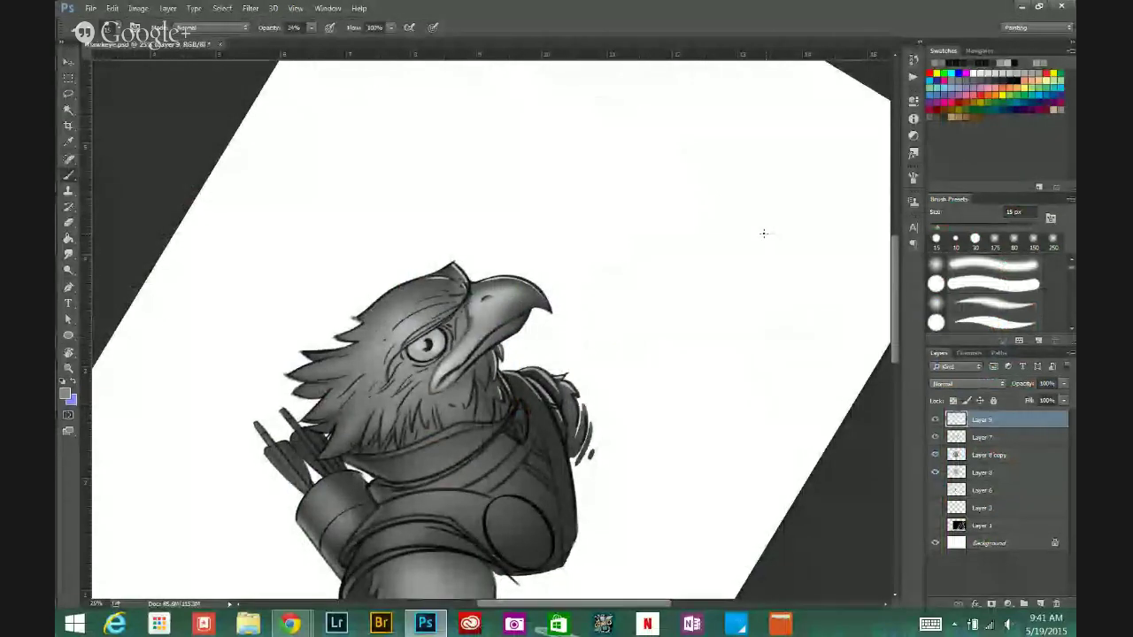
left_click(69, 351)
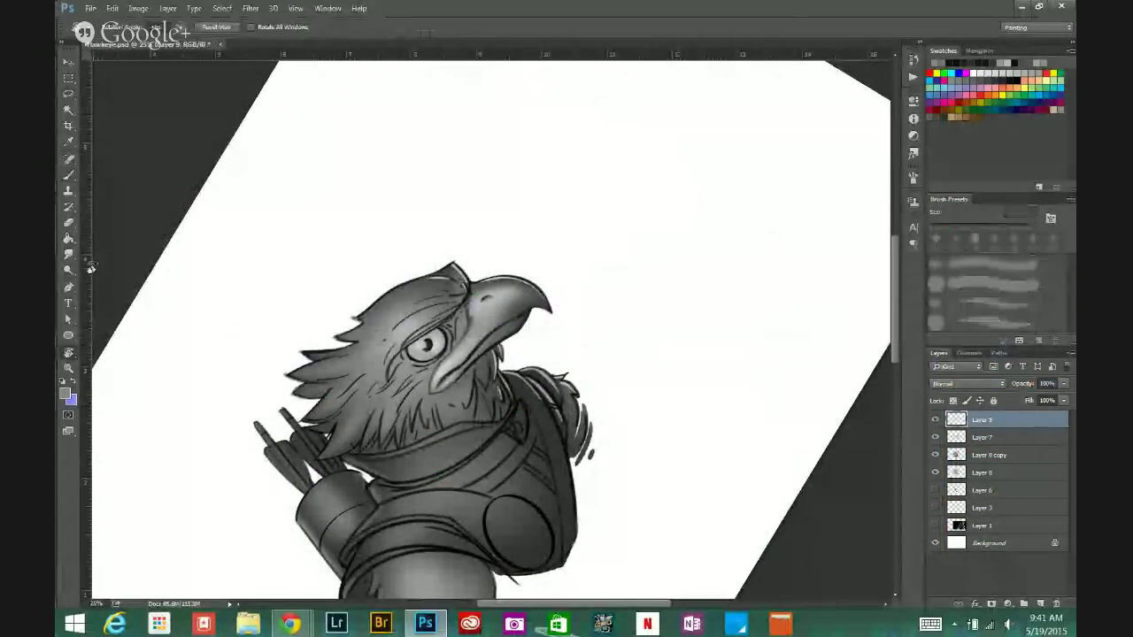
left_click(221, 29)
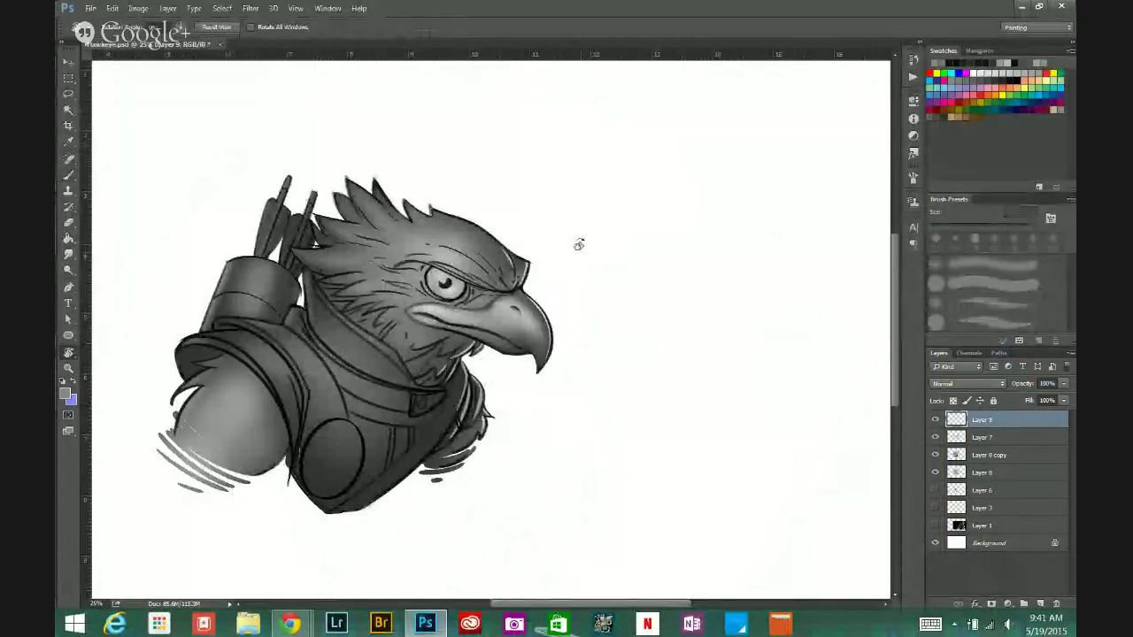
left_click(493, 304, "ctrl")
left_click(462, 343, "ctrl")
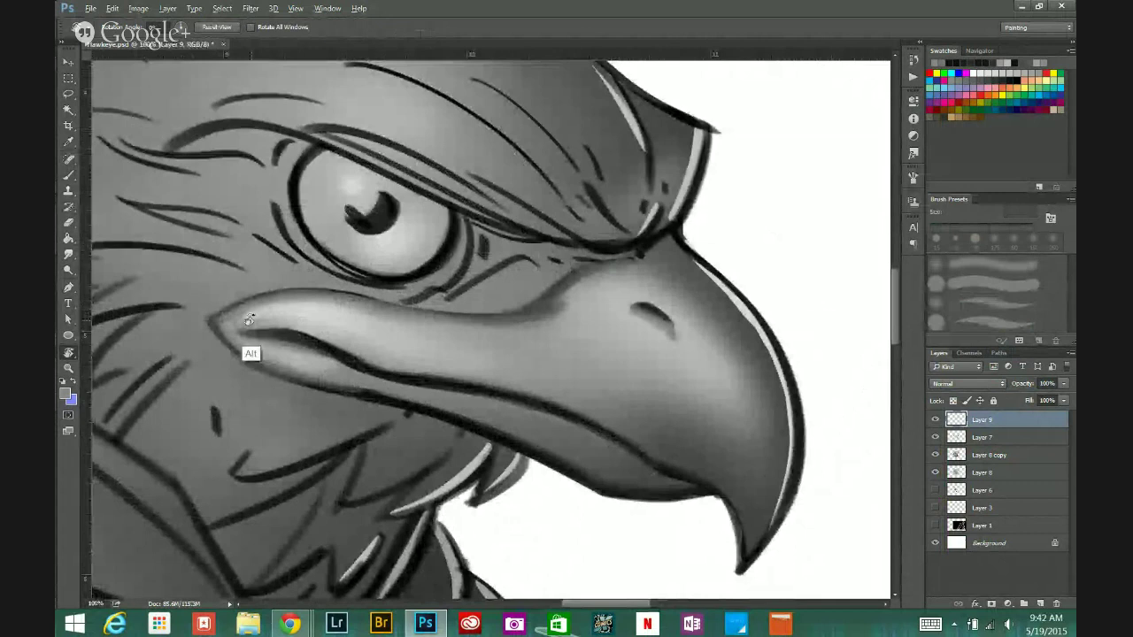
Step: With the Brush, soften the mouth corner and the rear end of the mouth line using sampled light and dark beak greys
left_click(68, 174)
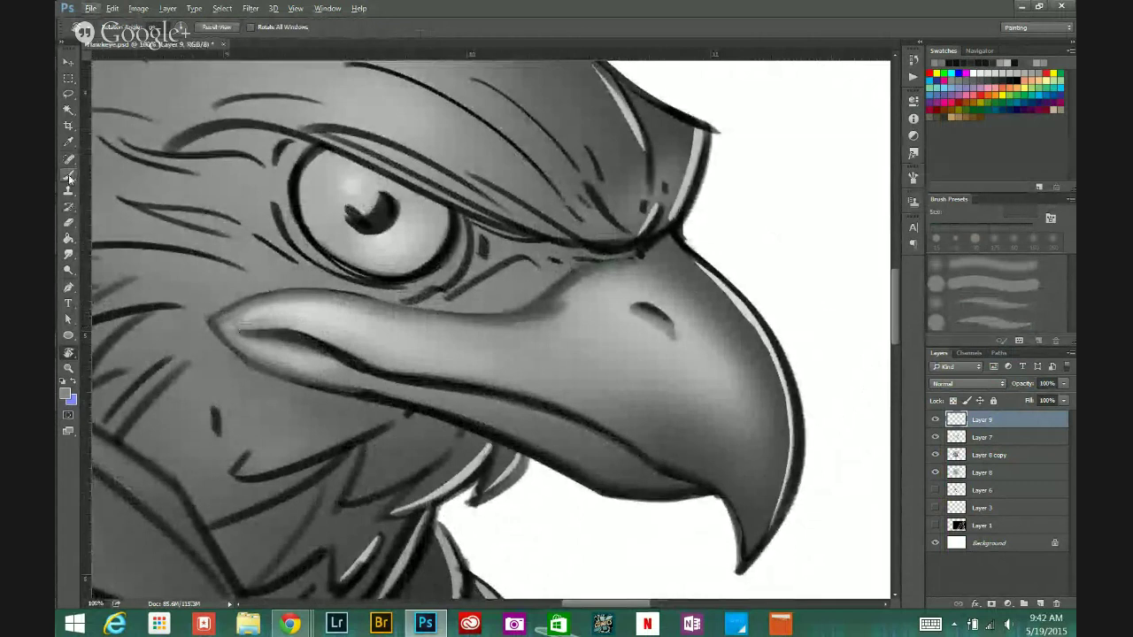
left_click(262, 312, "alt")
mouse_move(250, 314)
left_mouse_down()
mouse_move(227, 321)
mouse_move(264, 325)
mouse_move(323, 360)
left_mouse_up()
left_click(254, 372, "alt")
left_click(295, 347, "alt")
left_click_drag(263, 339, 327, 359)
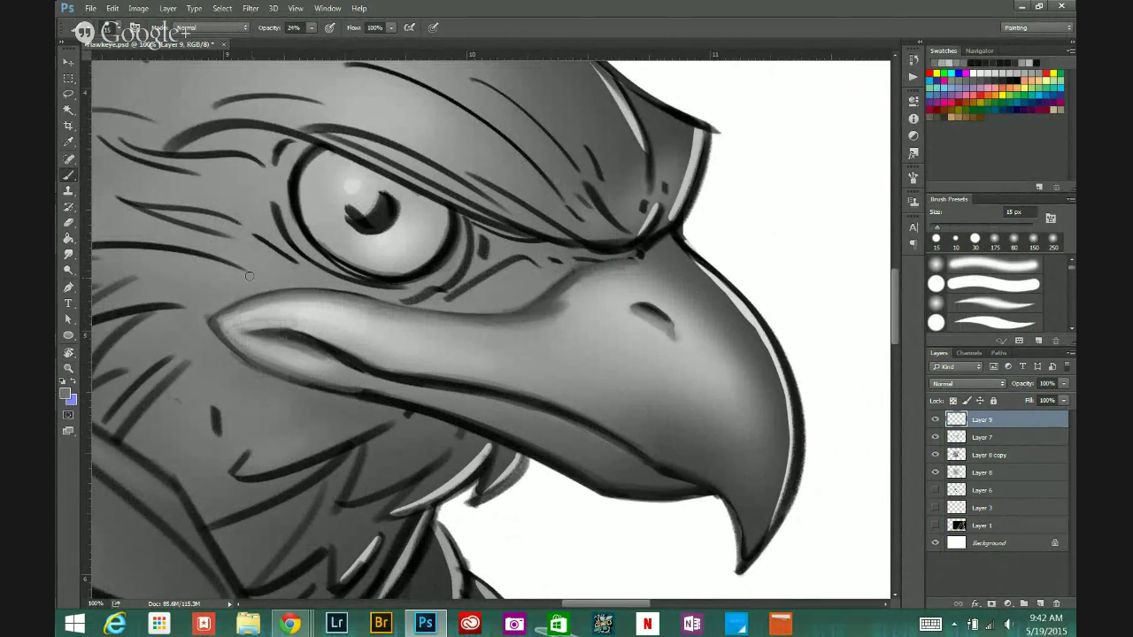
left_click(240, 330, "alt")
left_click_drag(219, 320, 258, 358)
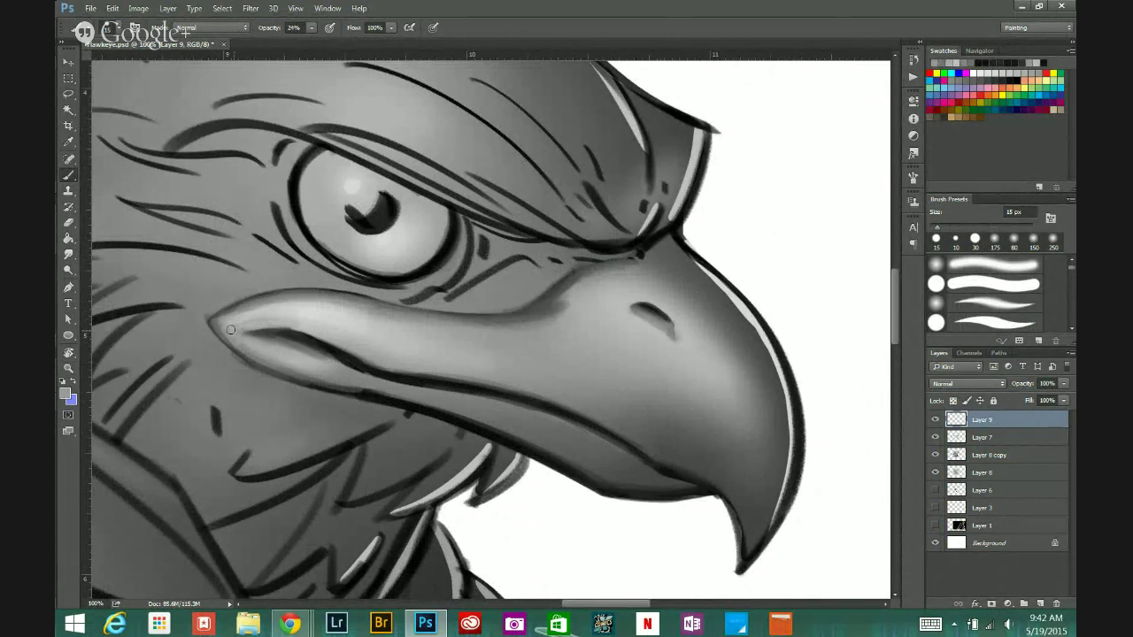
left_click(290, 366, "alt")
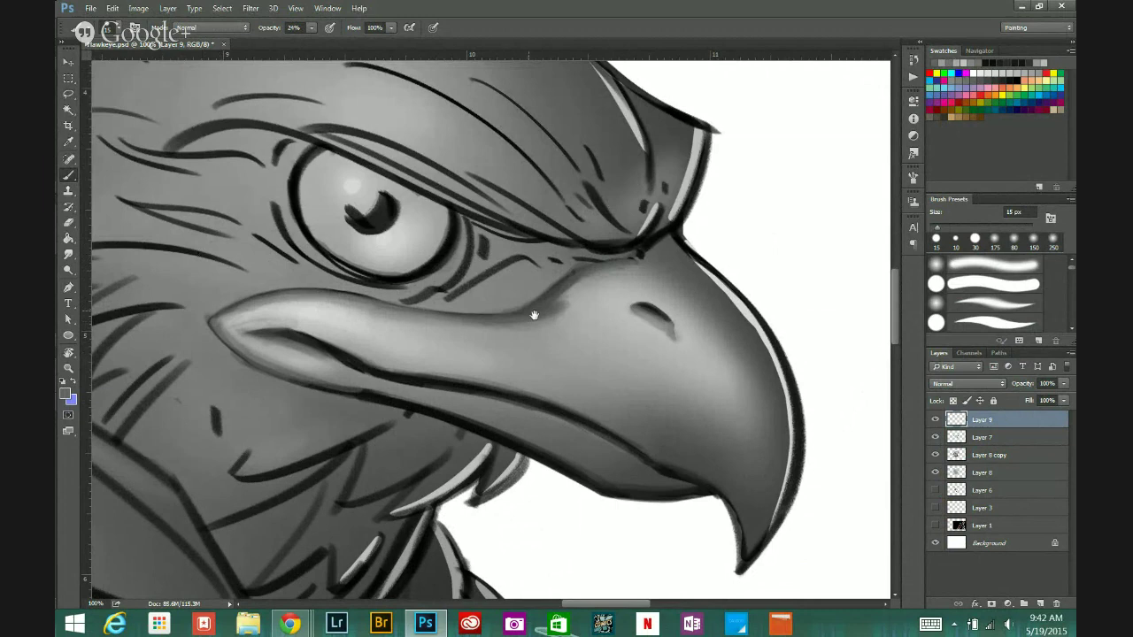
Step: Paint sampled face greys over the crease lines between the eye and the base of the beak
key("alt")
left_click(570, 347, "alt")
left_click(570, 347, "alt")
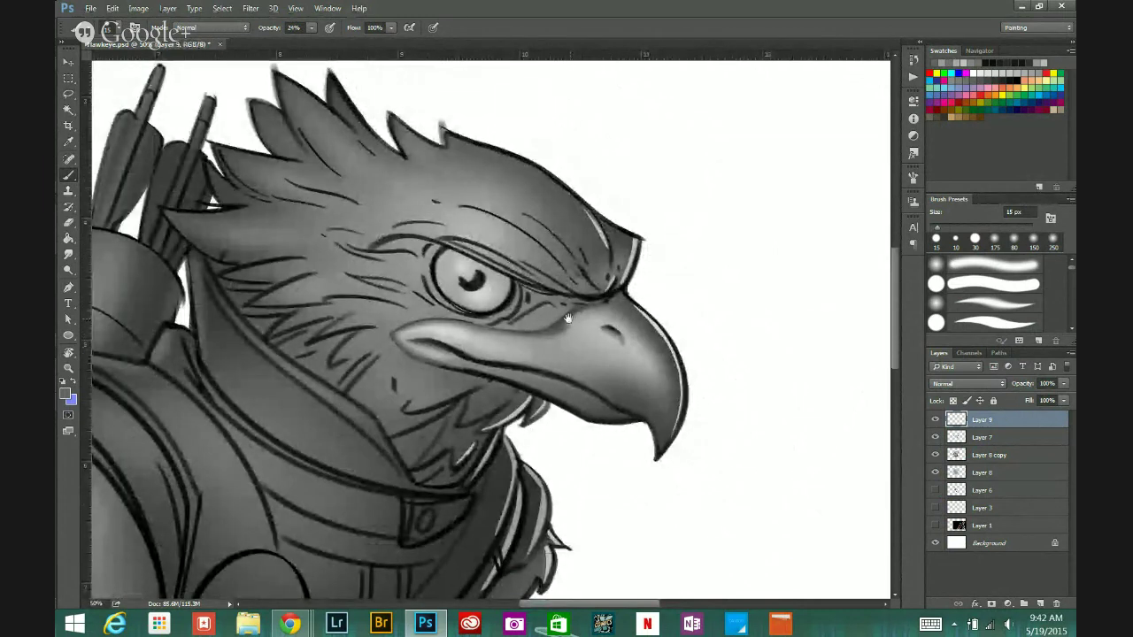
left_click(531, 319, "ctrl")
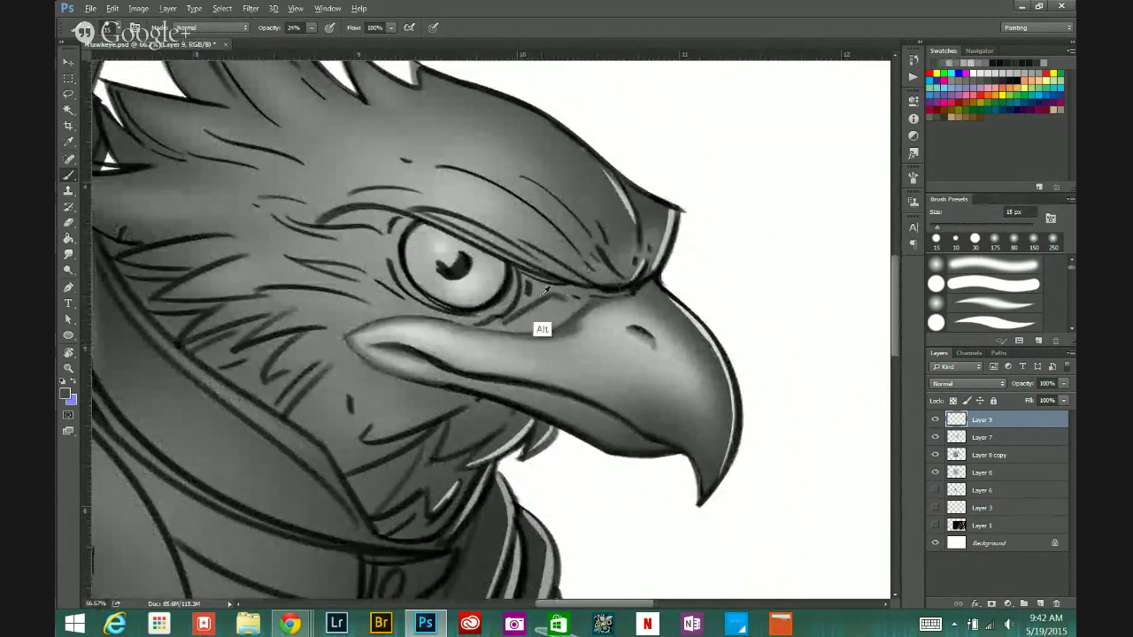
left_click(536, 299, "alt")
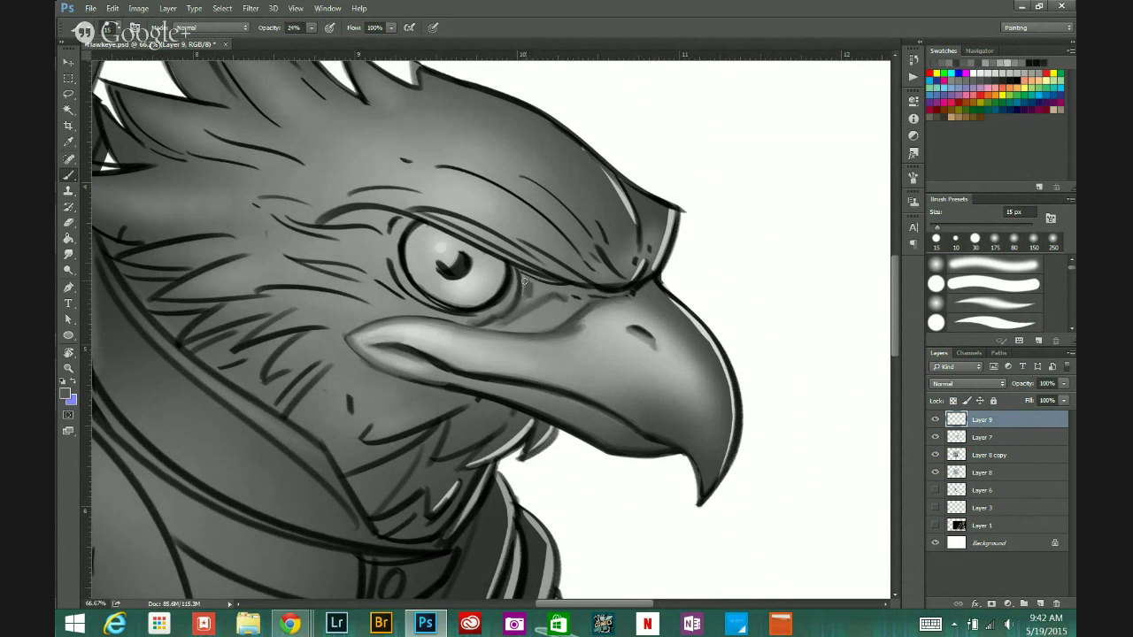
left_click(536, 285, "alt")
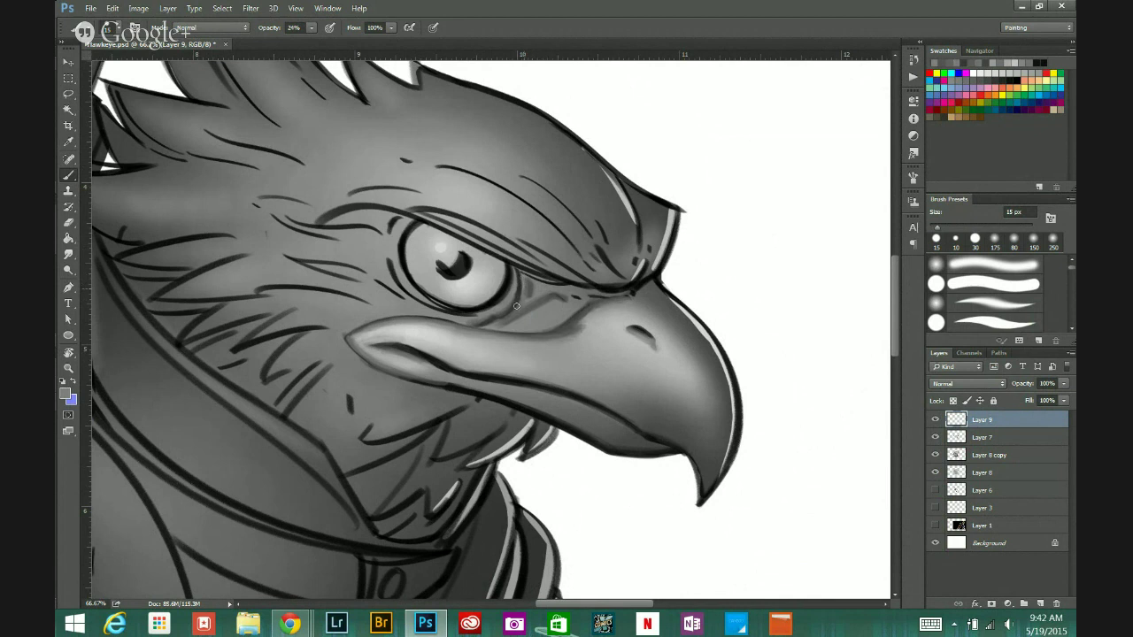
left_click(513, 300, "alt")
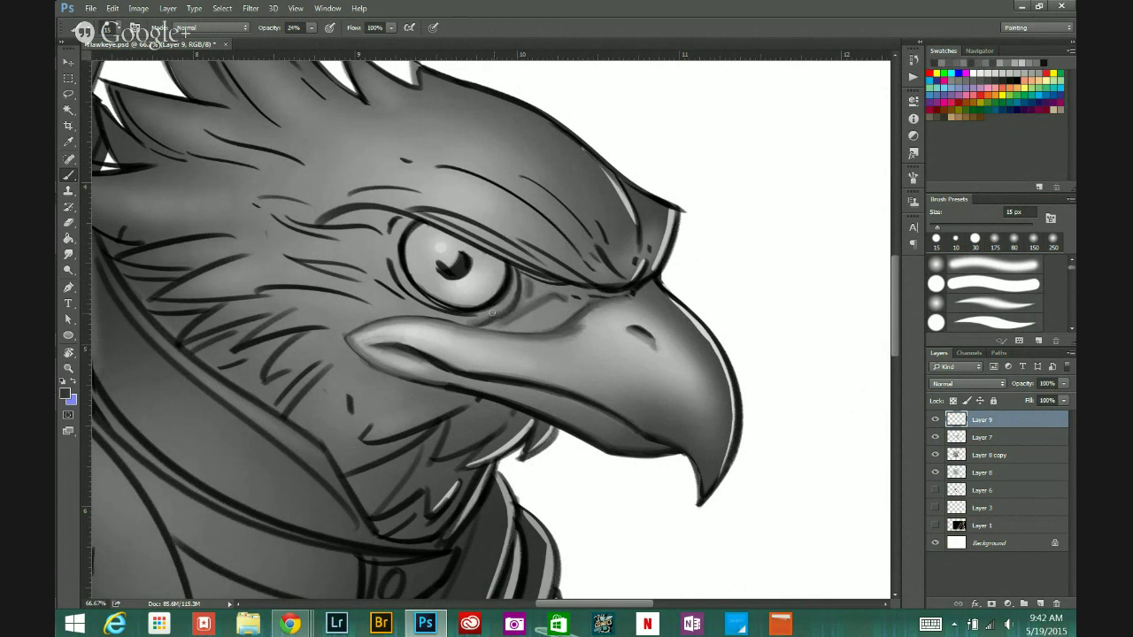
Step: Darken the lower eye rim on the beak side and blend the crease behind the eye with sampled greys
left_click(521, 283, "alt")
left_click(511, 282, "alt")
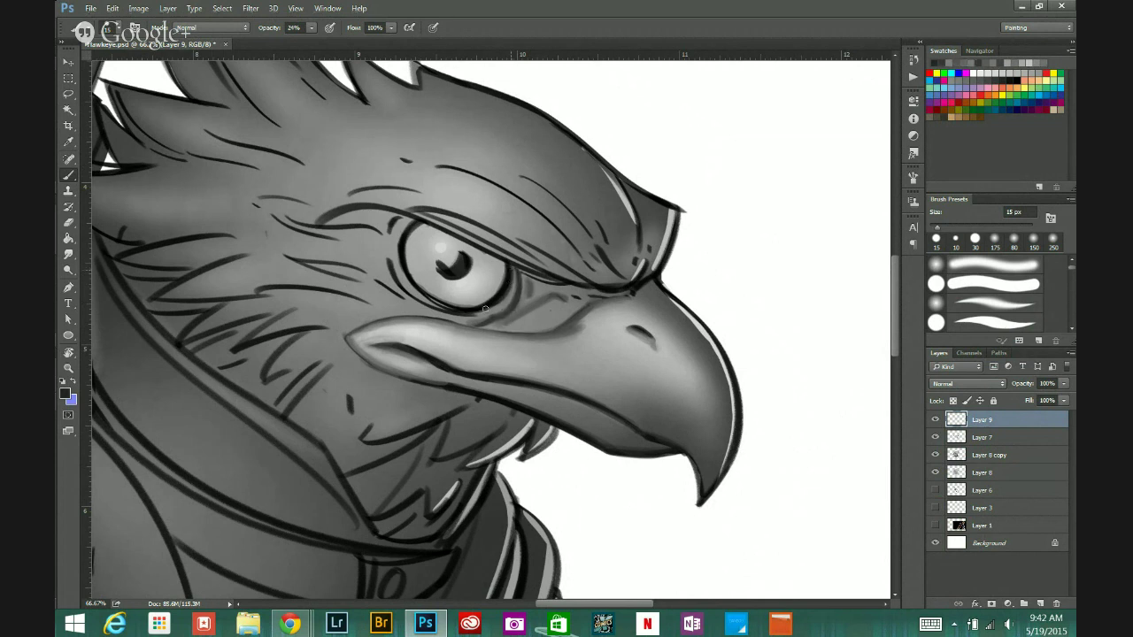
left_click_drag(495, 302, 474, 310)
left_click(389, 256, "alt")
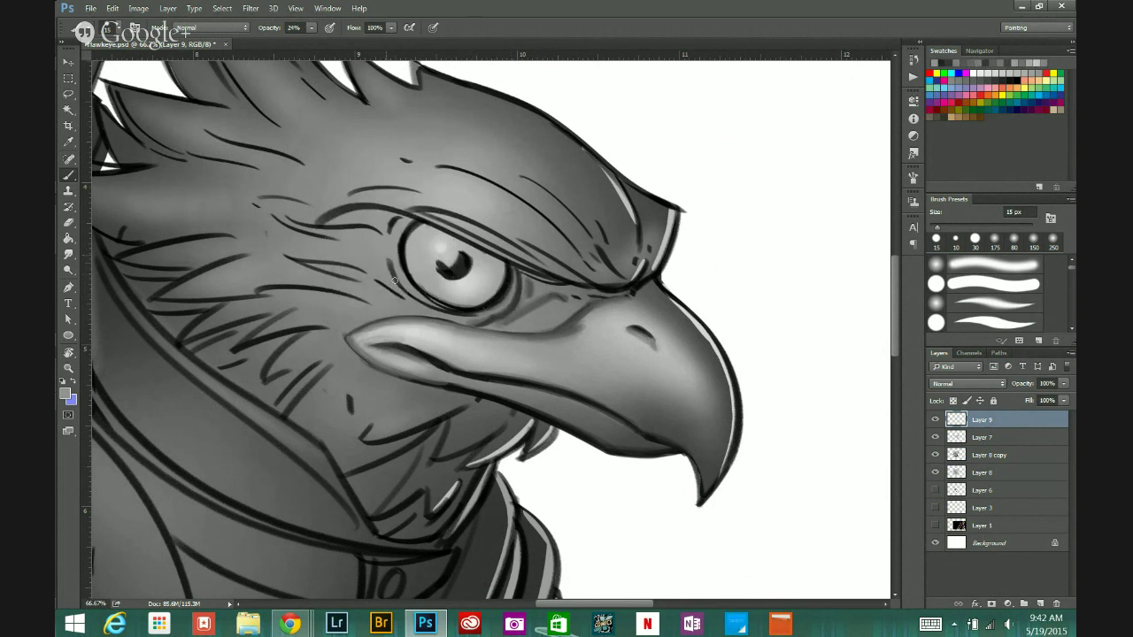
left_click_drag(395, 279, 415, 297)
left_click(383, 306, "alt")
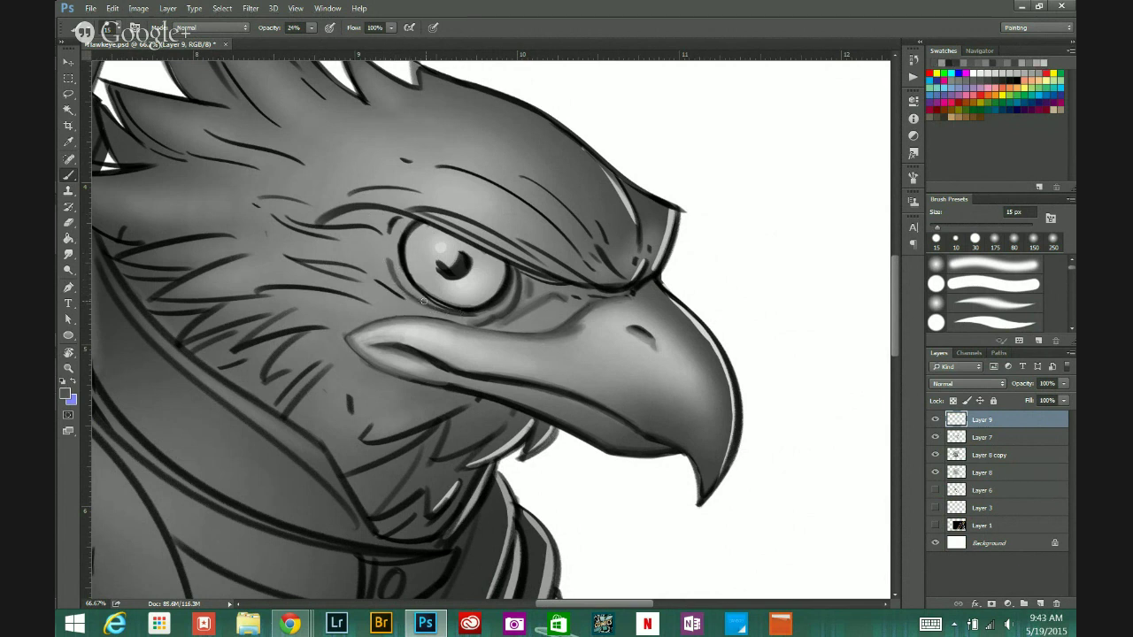
Step: Refine the rear lower rim of the eye, its inner edge and the adjacent skin with sampled eye and face greys
left_click(419, 284, "alt")
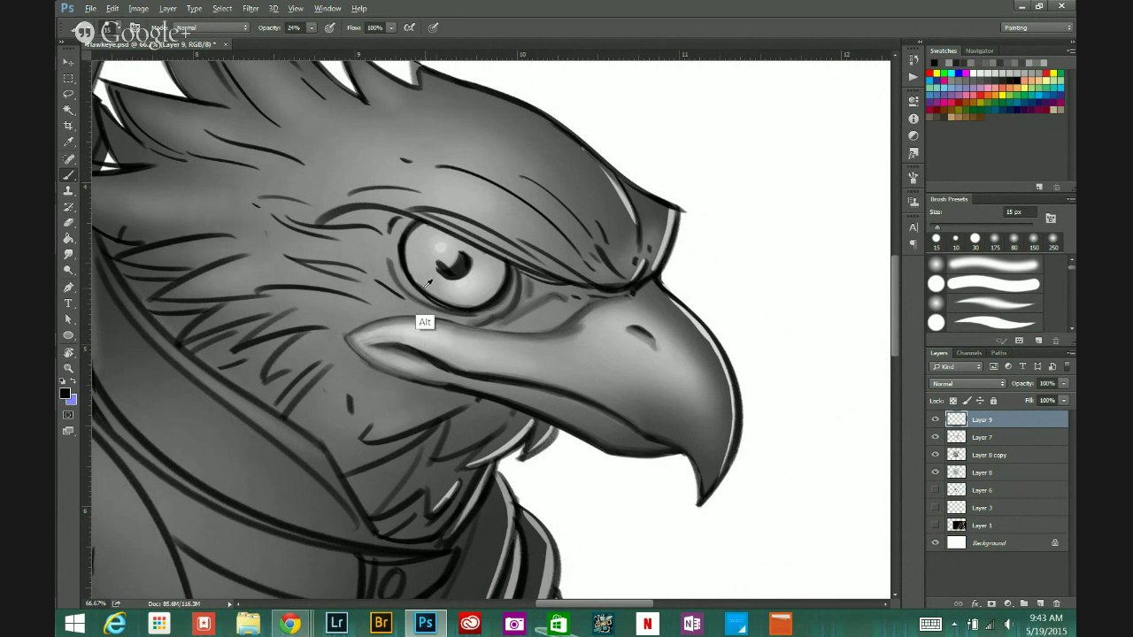
left_click(432, 293, "alt")
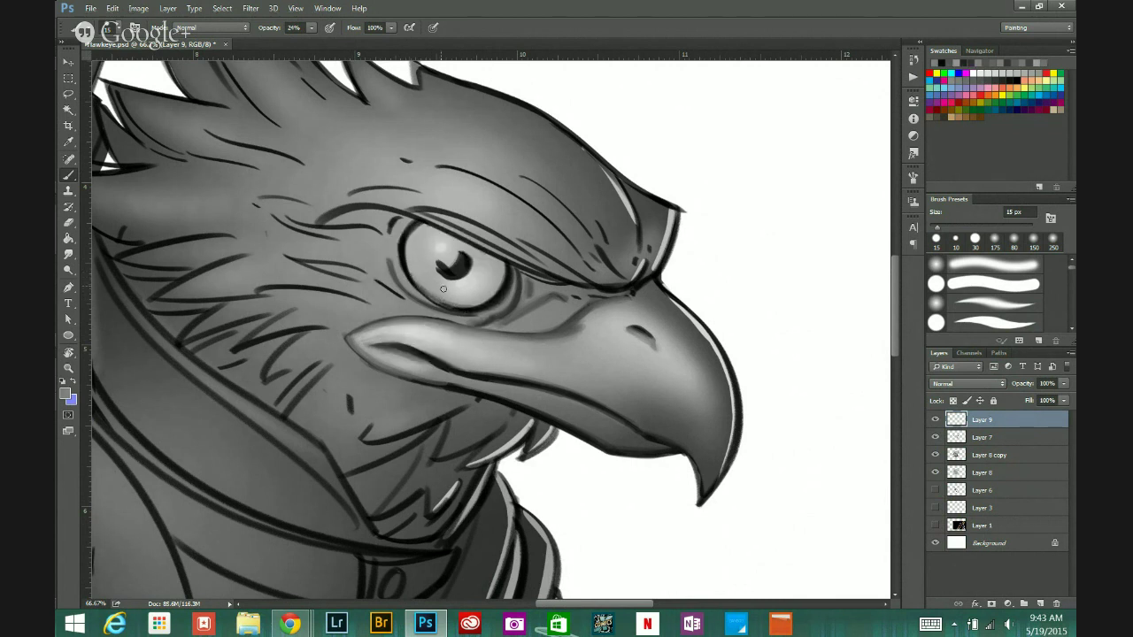
left_click(409, 308, "alt")
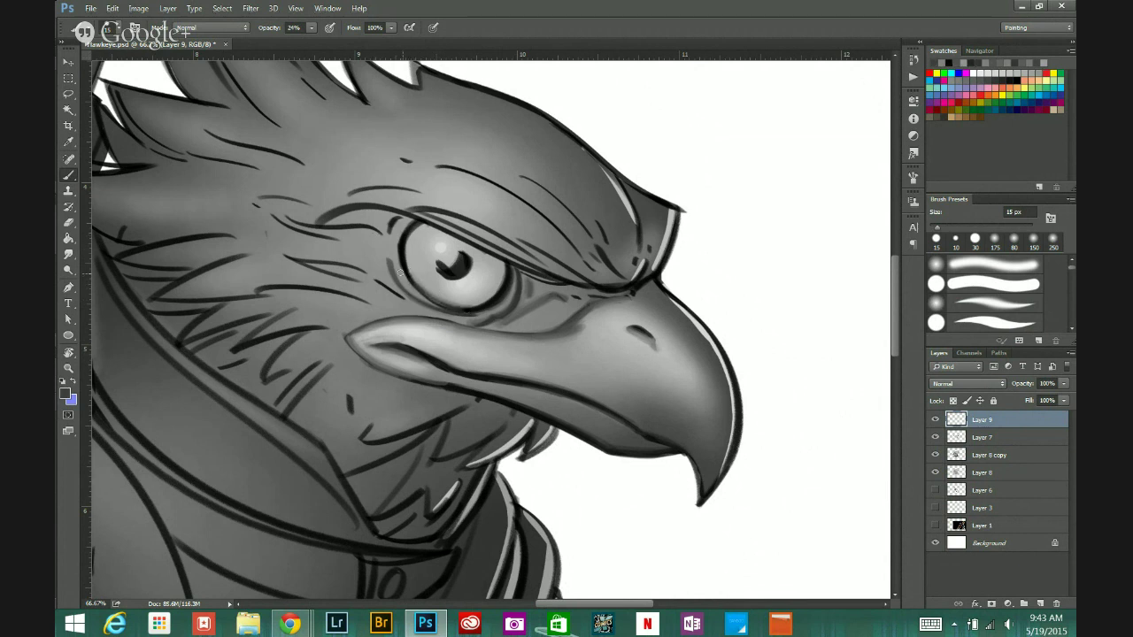
left_click(439, 271, "alt")
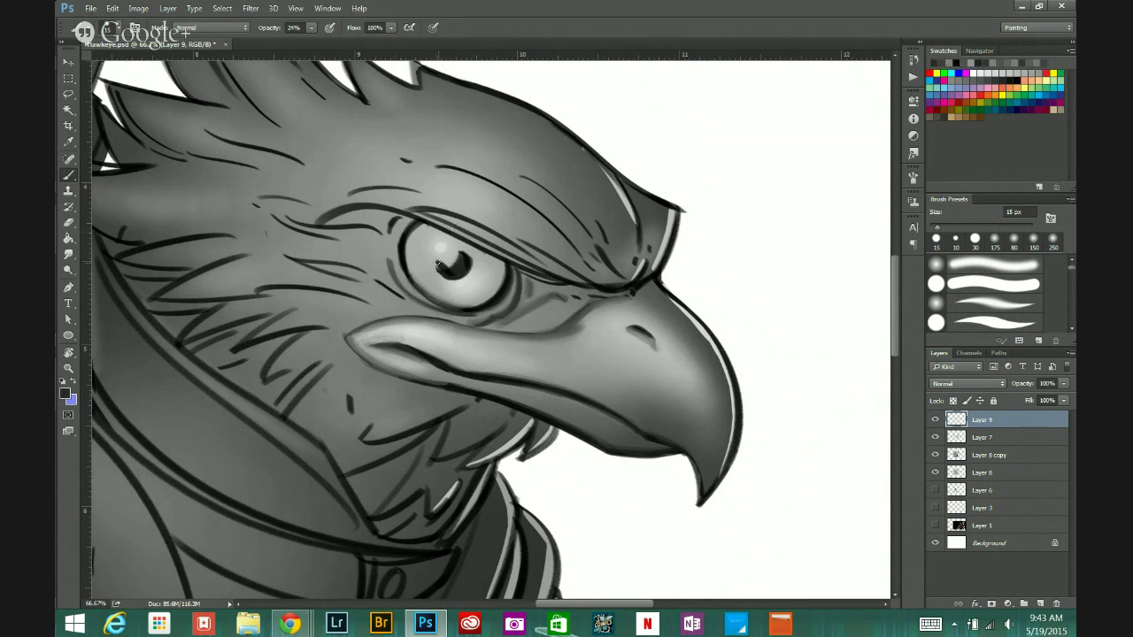
left_click(375, 281, "alt")
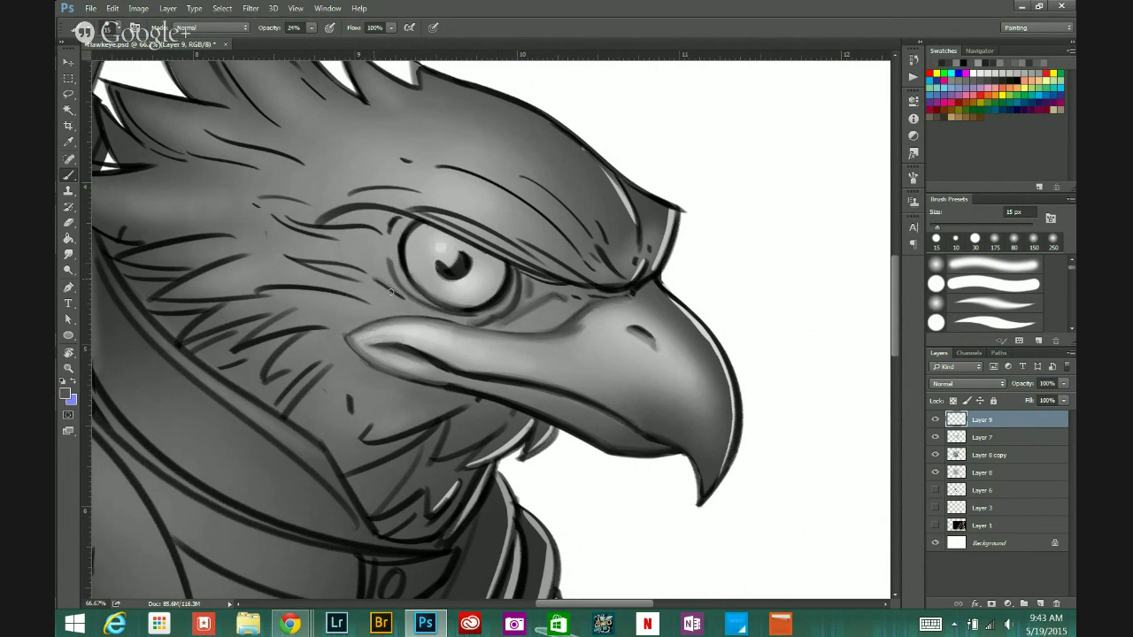
Step: Rotate the canvas view counterclockwise so the beak points upward, and return to the Brush tool
left_click(377, 278, "alt")
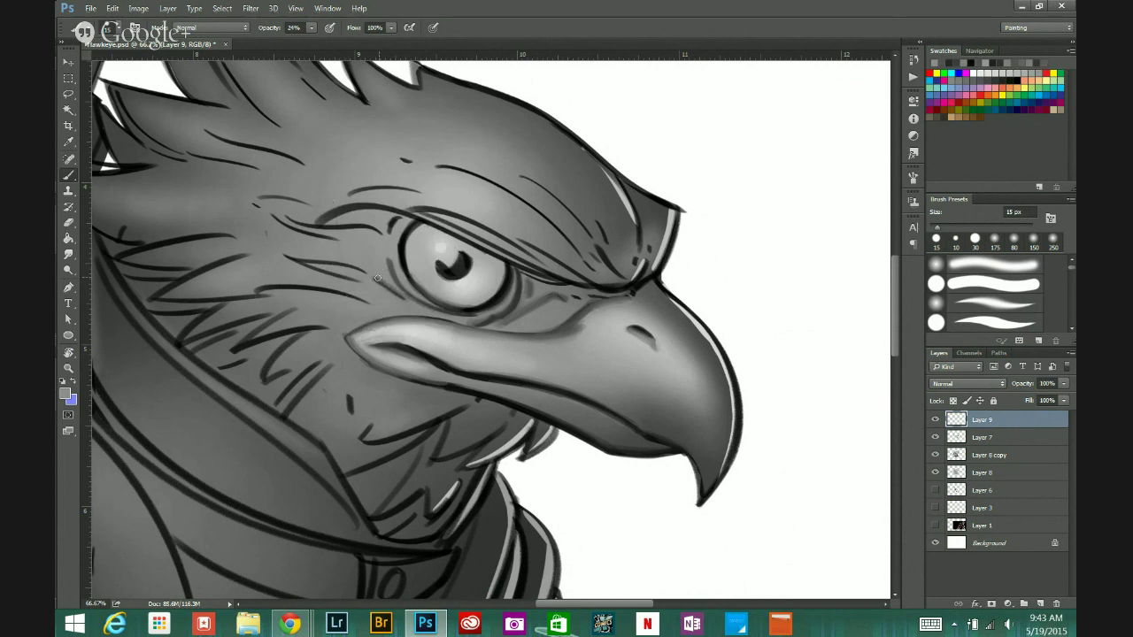
key("super")
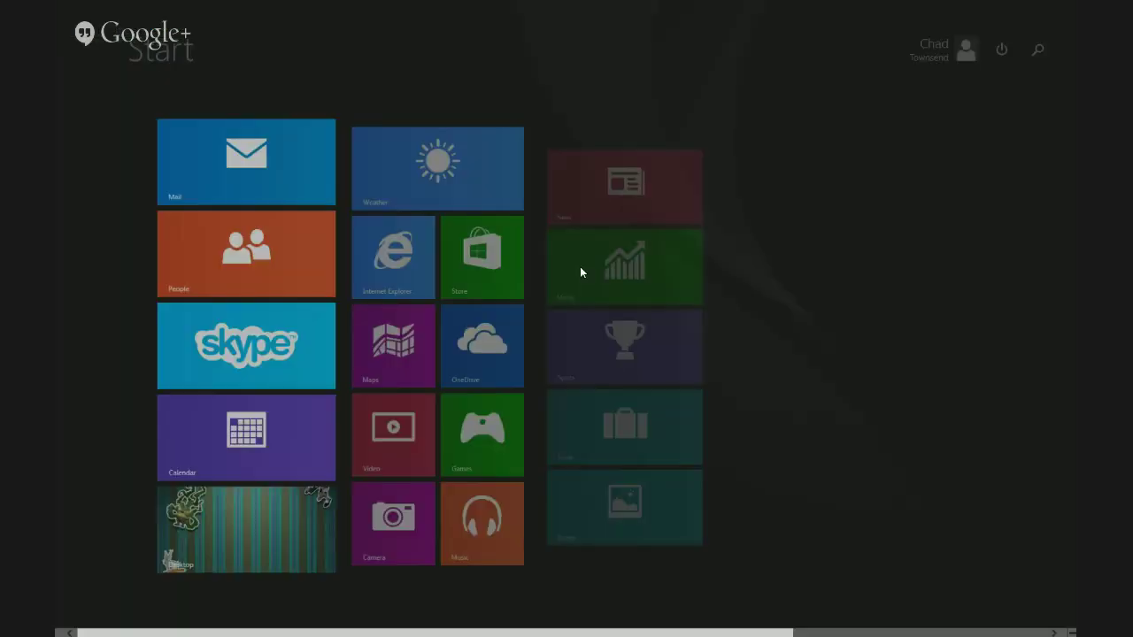
key("super")
scroll(550, 312, "down", 2)
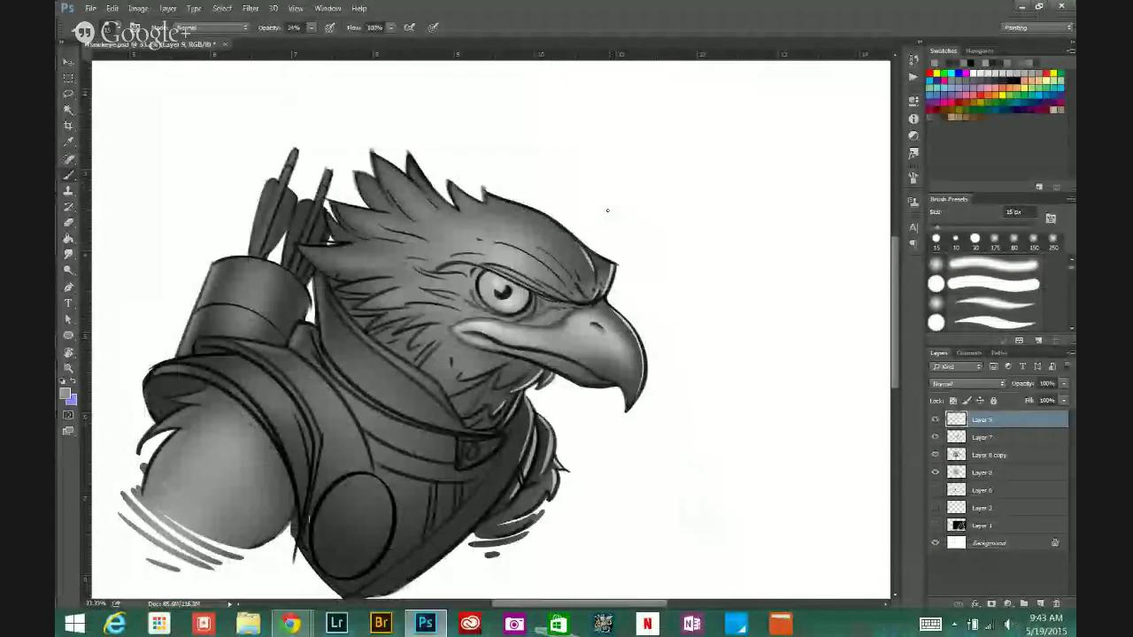
left_click(69, 352)
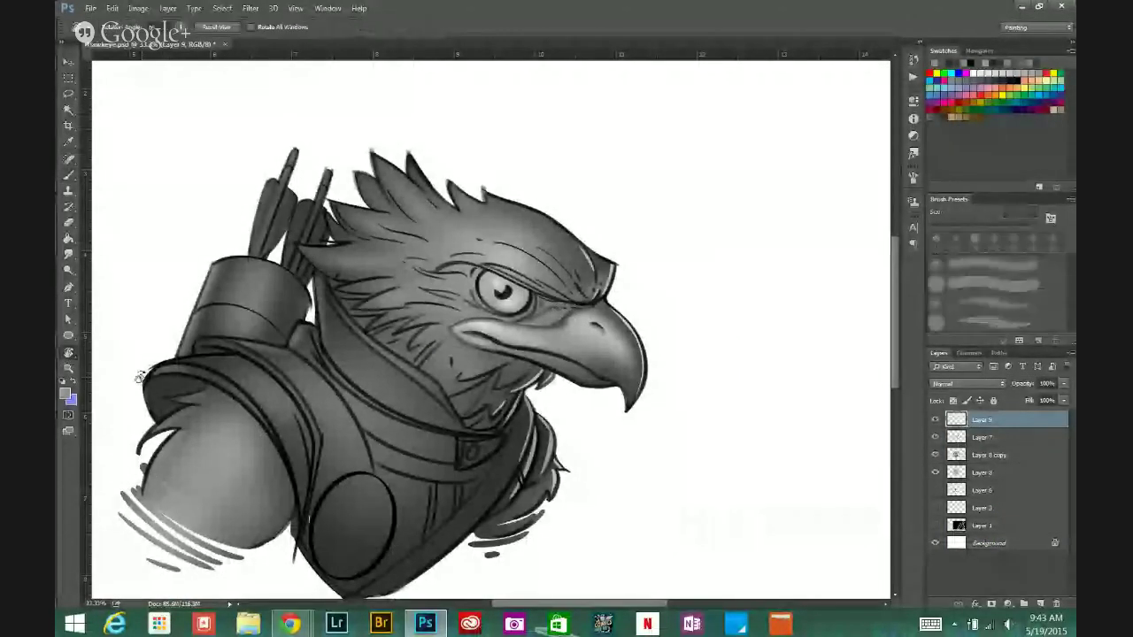
left_click_drag(139, 377, 484, 503)
scroll(518, 354, "up", 2)
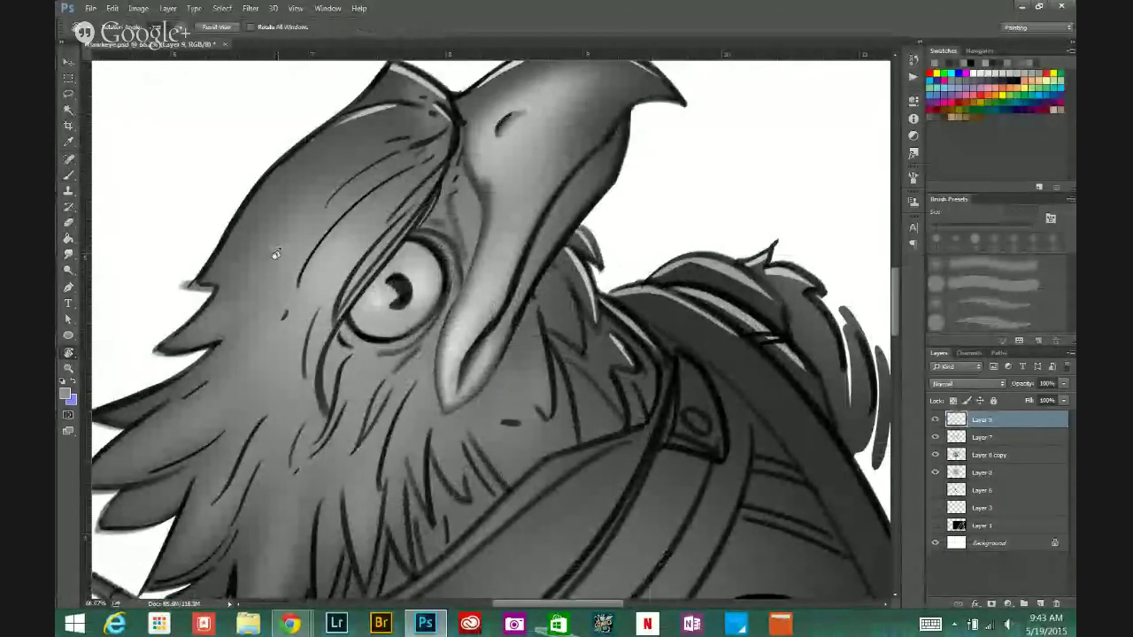
left_click(69, 175)
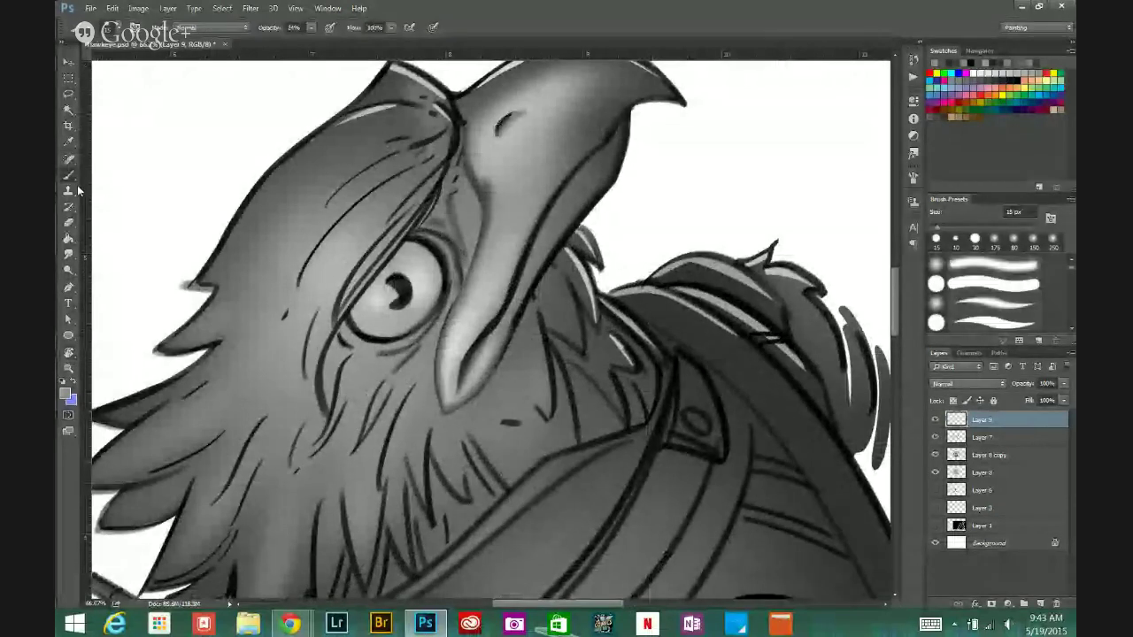
Step: Repaint the rear of the mouth line and the lower beak edge with sampled black and dark grey
left_click(516, 315, "alt")
mouse_move(512, 323)
left_mouse_down()
mouse_move(478, 385)
mouse_move(444, 409)
left_mouse_up()
left_click_drag(496, 337, 444, 409)
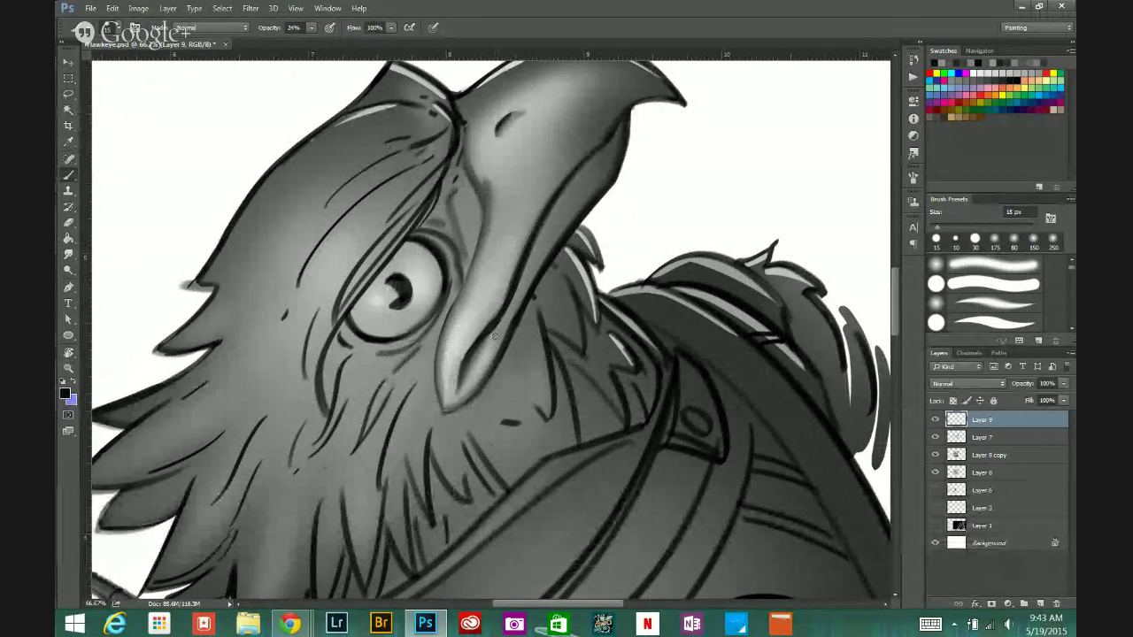
mouse_move(495, 337)
left_mouse_down()
mouse_move(445, 408)
mouse_move(521, 305)
left_mouse_up()
left_click(500, 346, "alt")
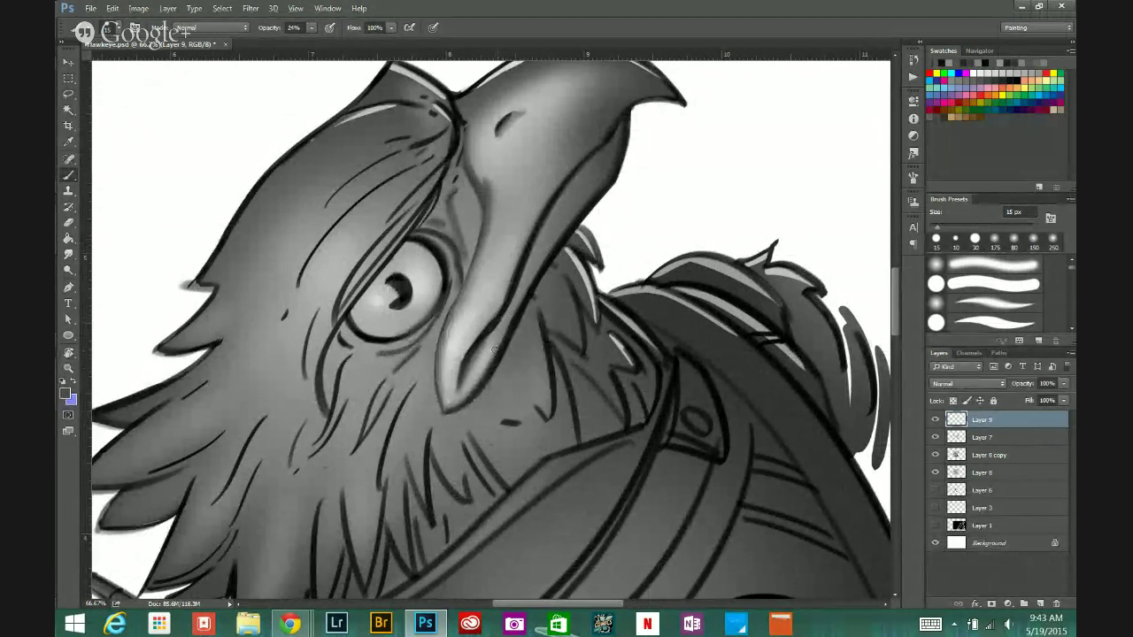
left_click_drag(543, 263, 566, 223)
Step: Blend the mouth corner and the adjoining mouth line using sampled dark and light beak greys
scroll(519, 343, "down", 3)
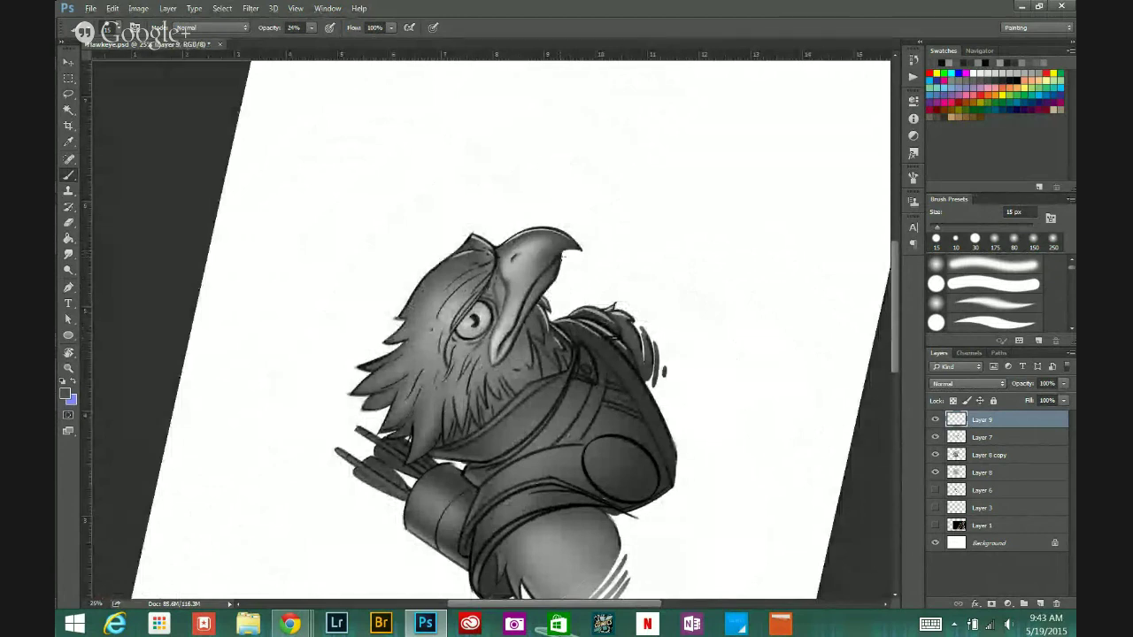
scroll(507, 339, "up", 2)
left_click(505, 328, "alt")
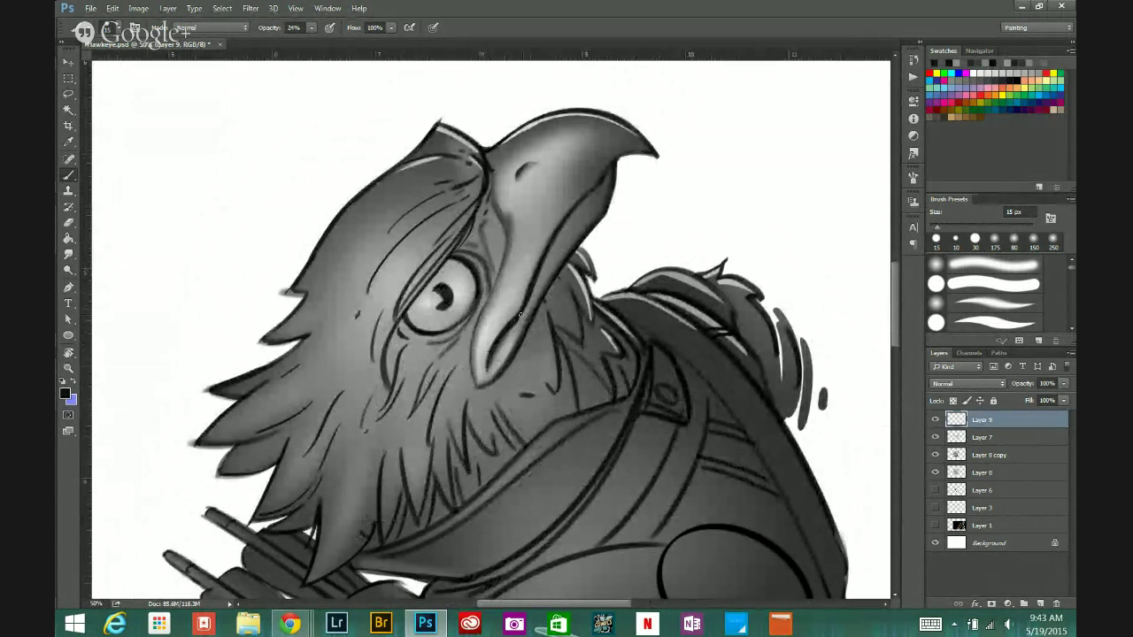
left_click(486, 365, "alt")
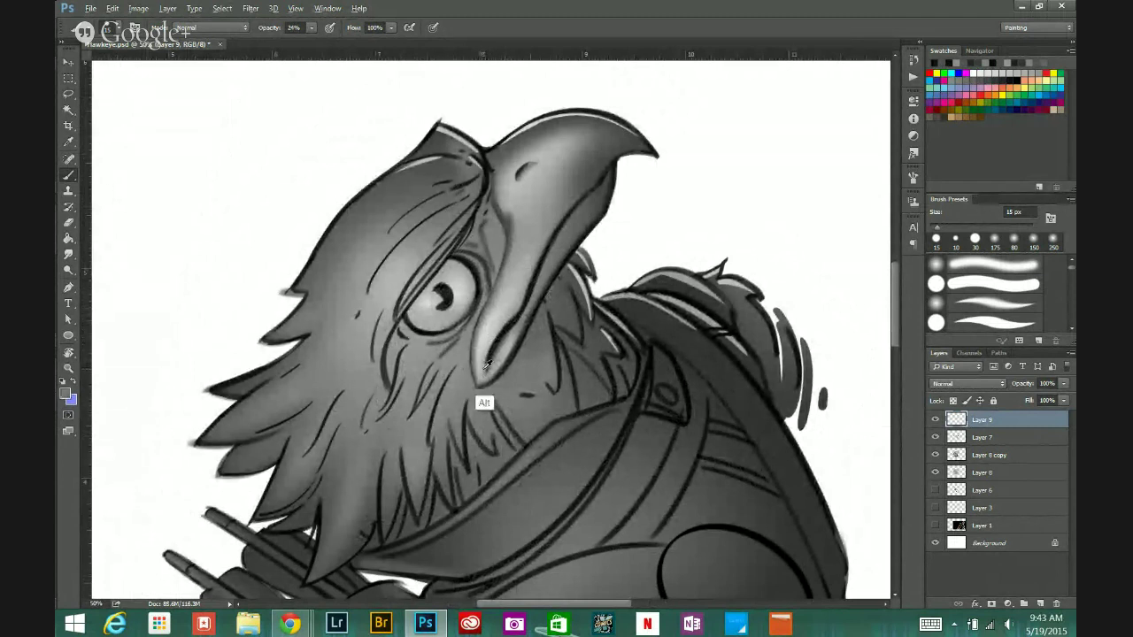
left_click(518, 309, "alt")
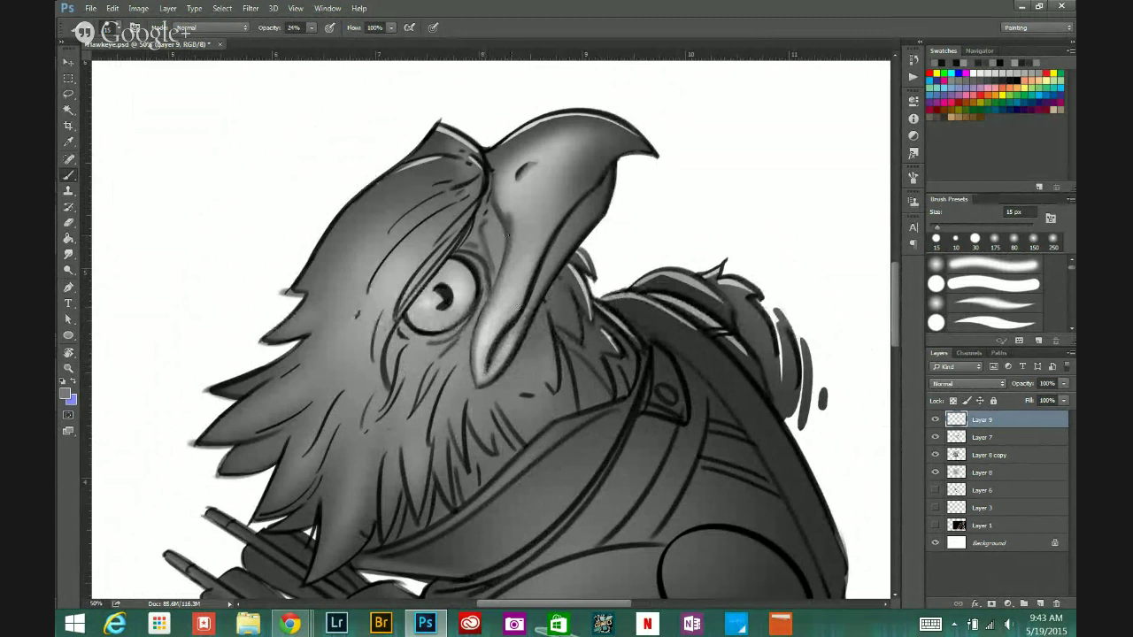
Step: Refine the rear beak edge beside the eye with sampled mid greys, light greys and white
left_click(488, 301, "alt")
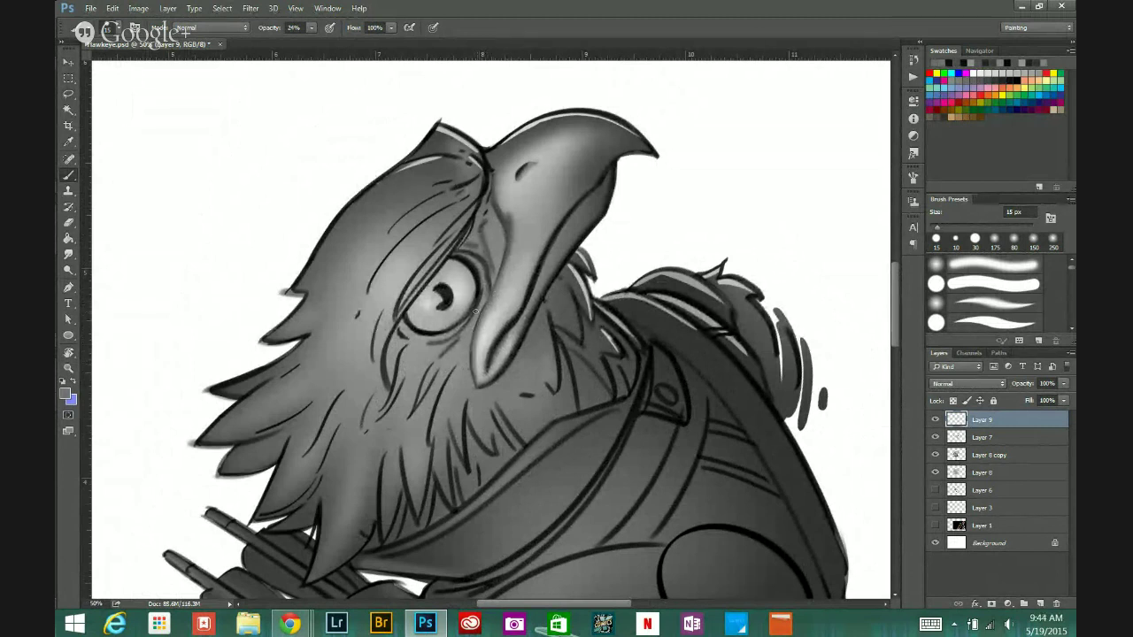
left_click(484, 328, "alt")
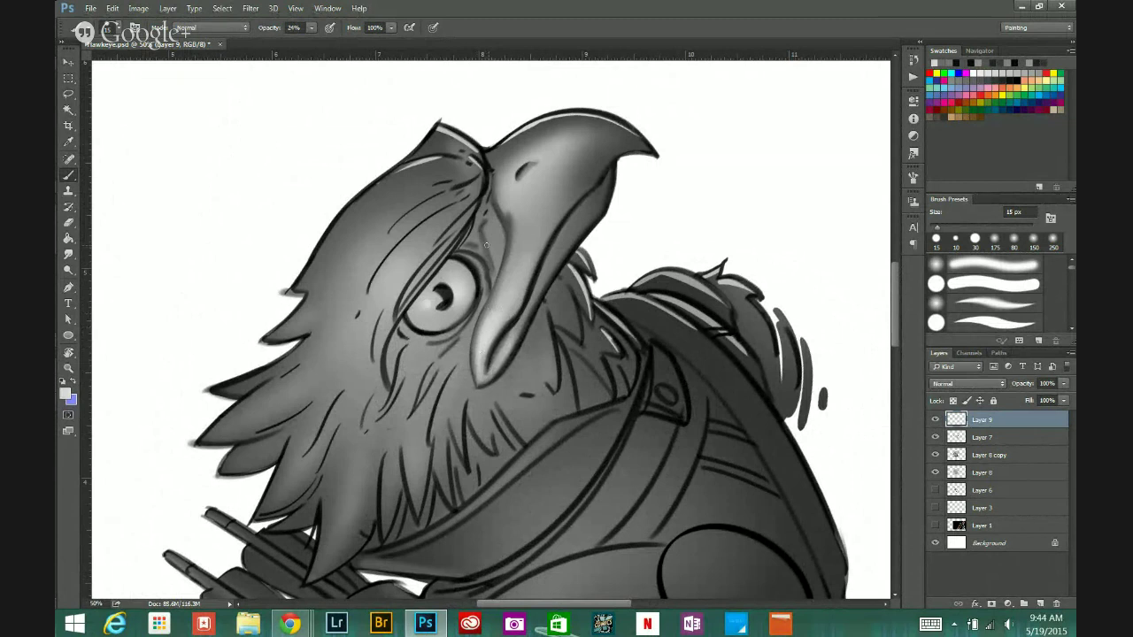
left_click(695, 194, "alt")
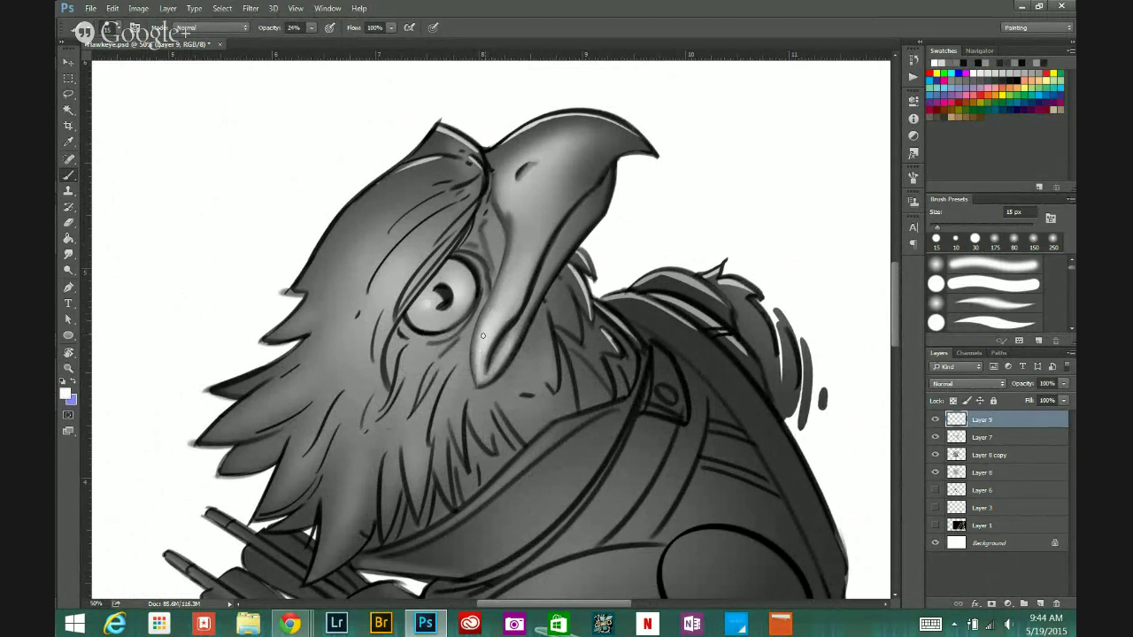
left_click(487, 306, "alt")
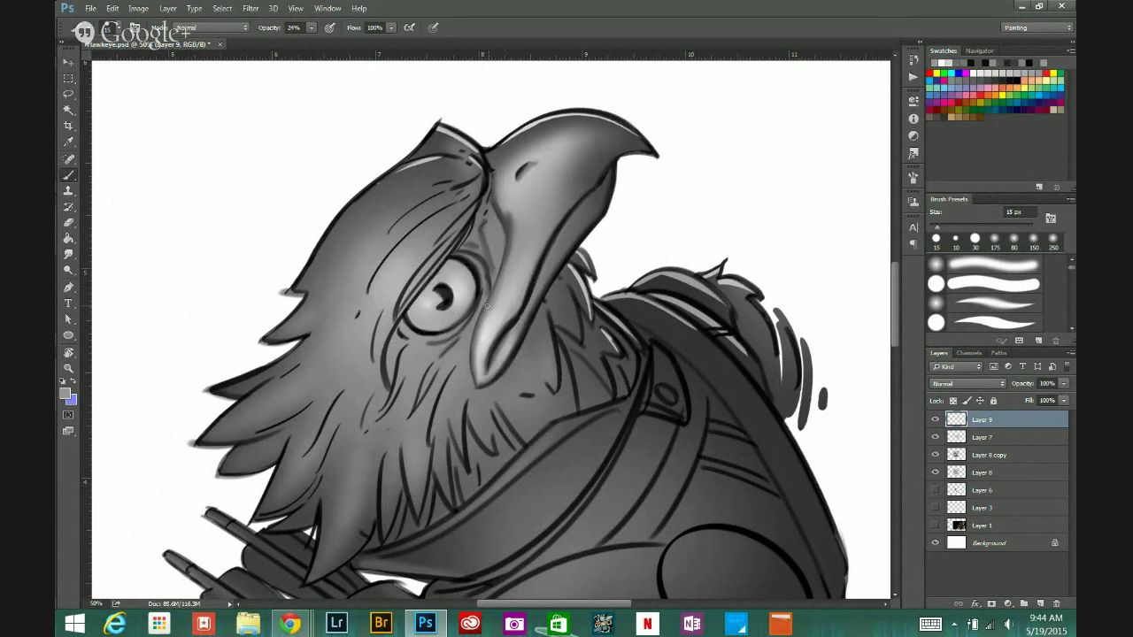
left_click(478, 396, "alt")
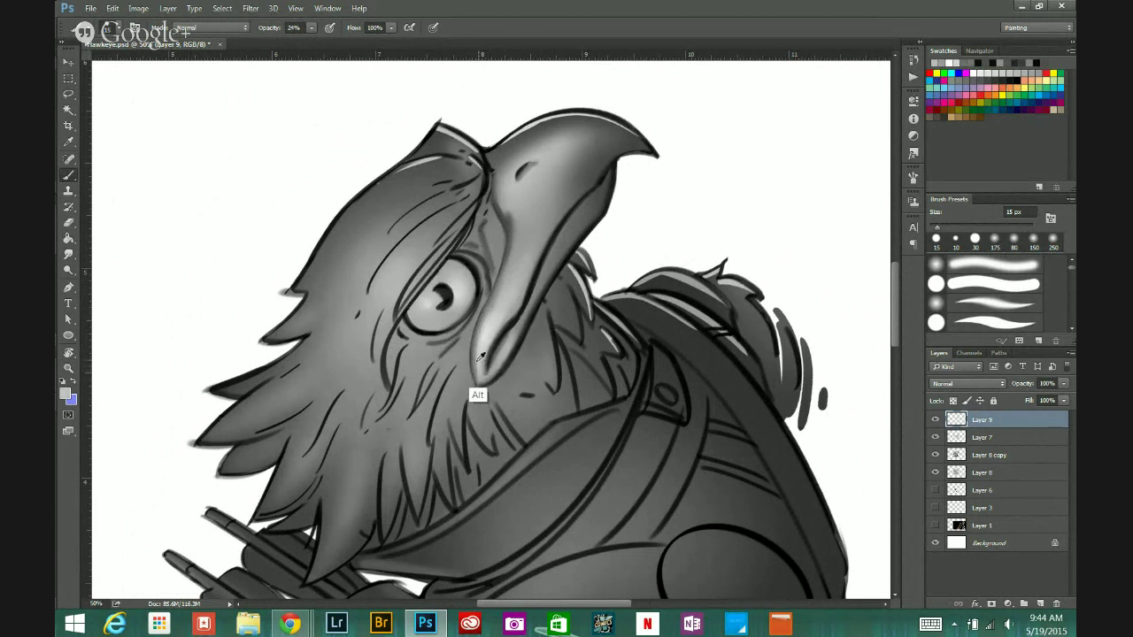
Step: Soften the long feather lines below the eye and behind the mouth corner with sampled face greys
left_click(431, 445, "alt")
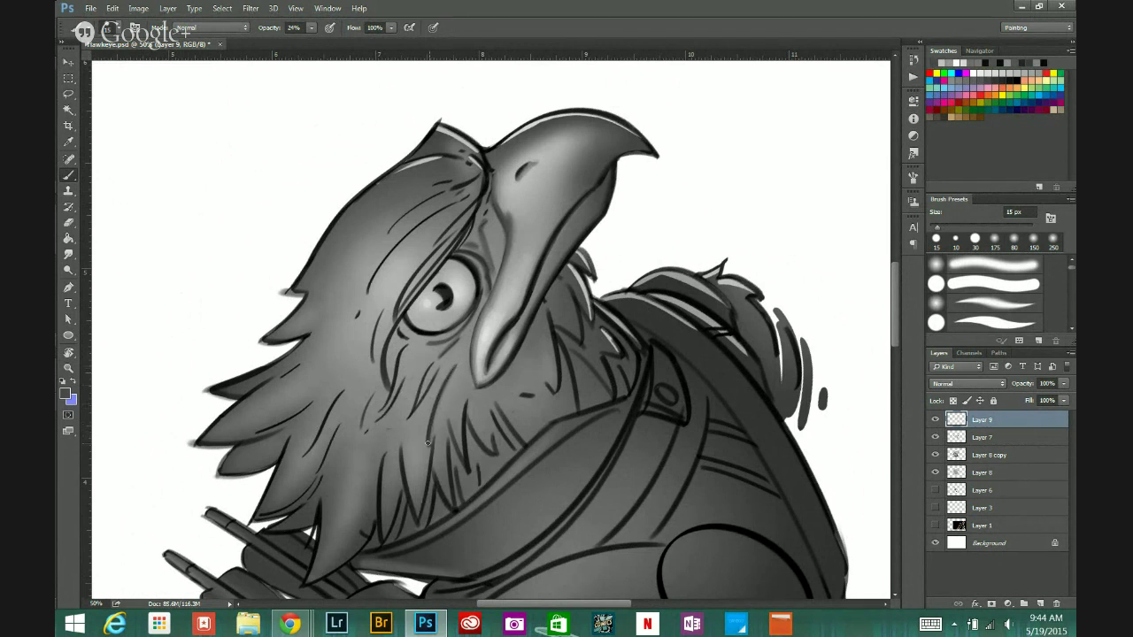
left_click(460, 397, "alt")
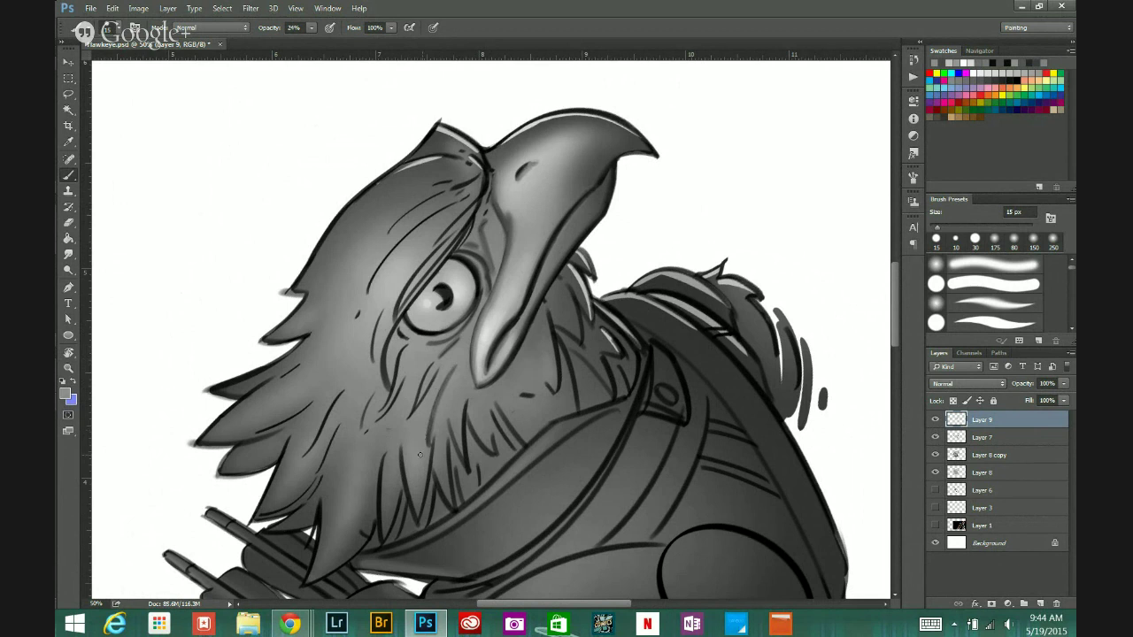
left_click(458, 397, "alt")
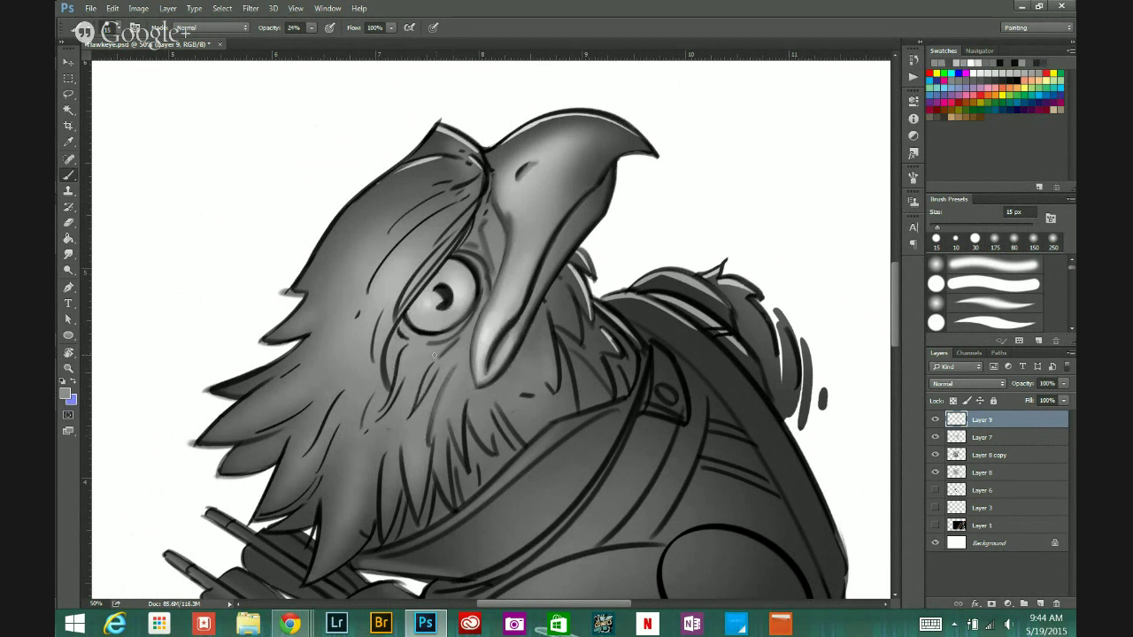
left_click(448, 373, "alt")
left_click(438, 399, "alt")
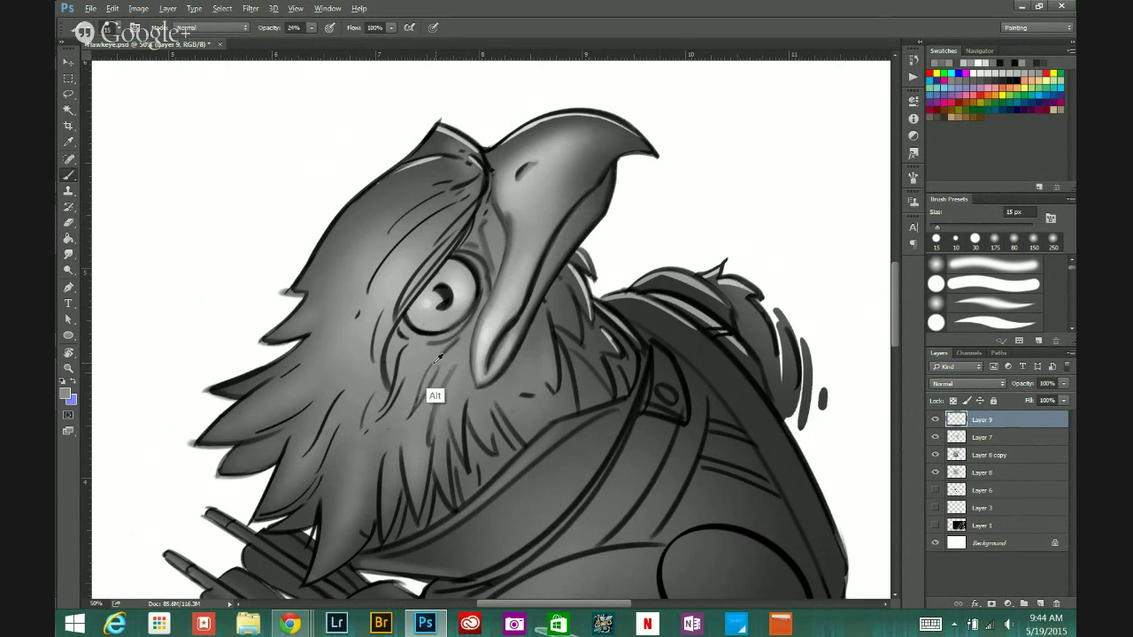
left_click(423, 379, "alt")
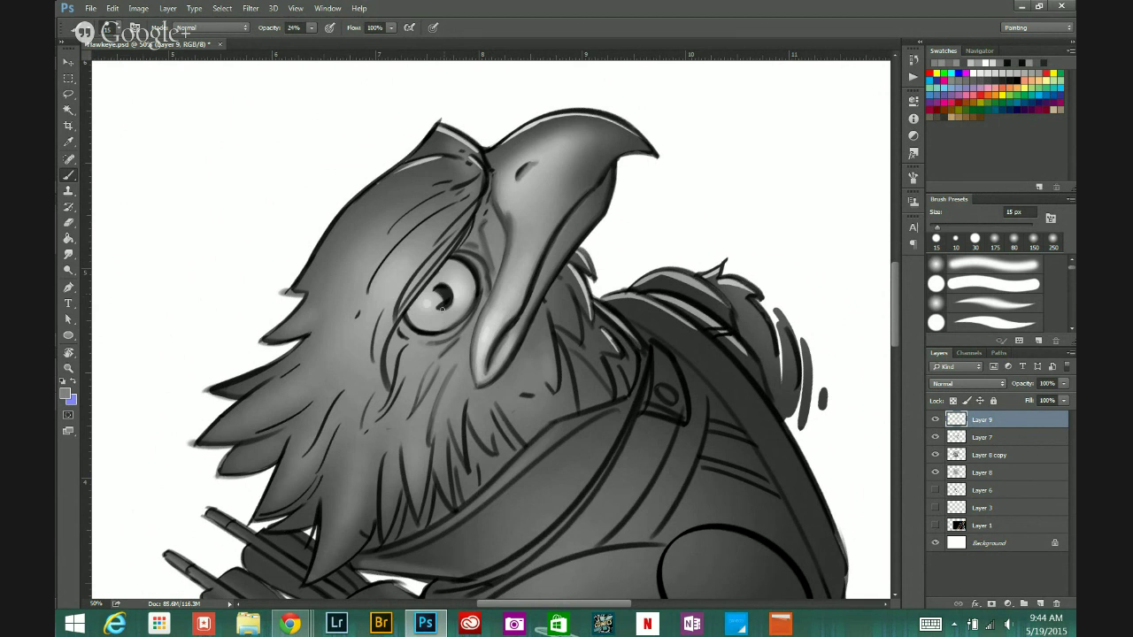
Step: Paint over the dark curved crease behind the eye and the nearby feather strokes with sampled face greys
key("alt")
left_click(385, 379, "alt")
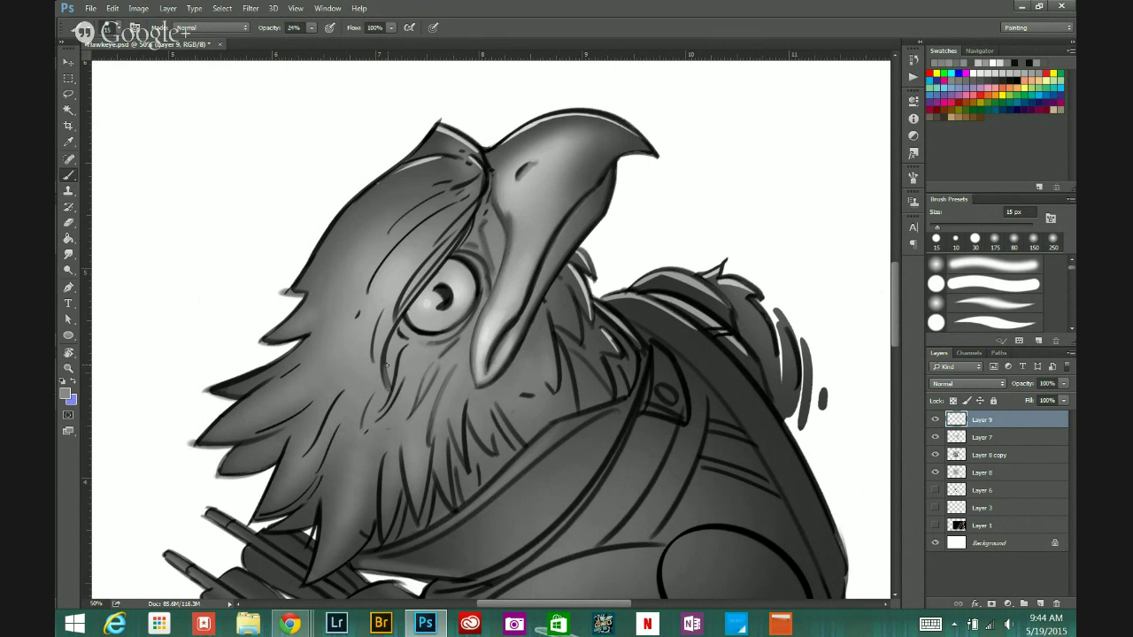
left_click(386, 384, "alt")
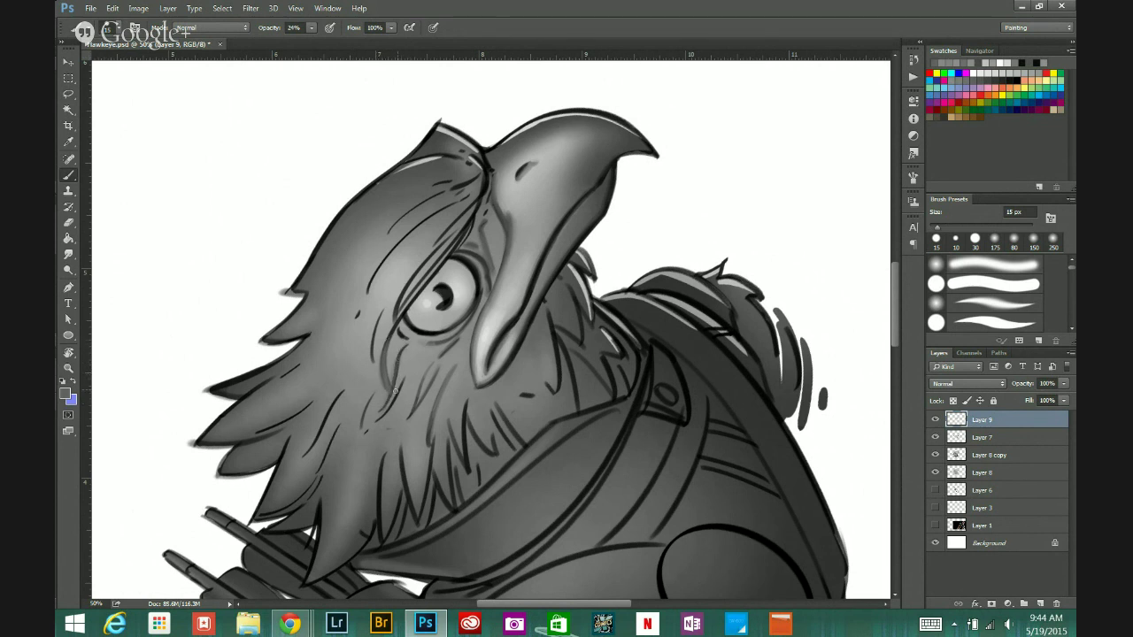
left_click(444, 364, "alt")
left_click(444, 364, "alt")
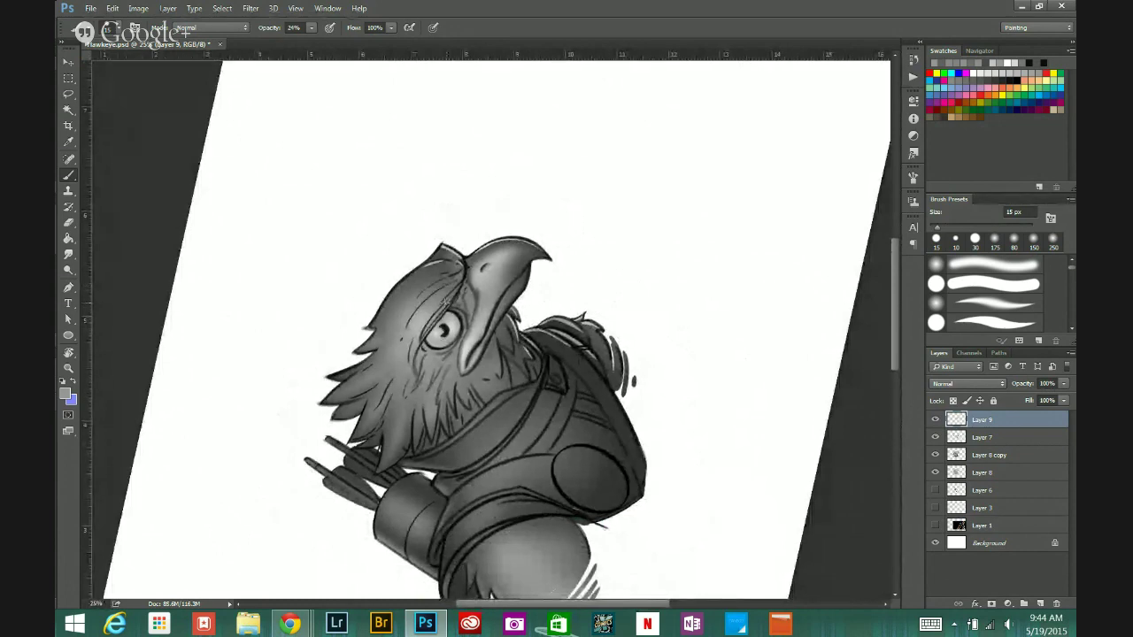
Step: Blend the crease running down from the rear eye corner and the cheek feather strokes beside it with sampled greys
scroll(421, 402, "up", 2)
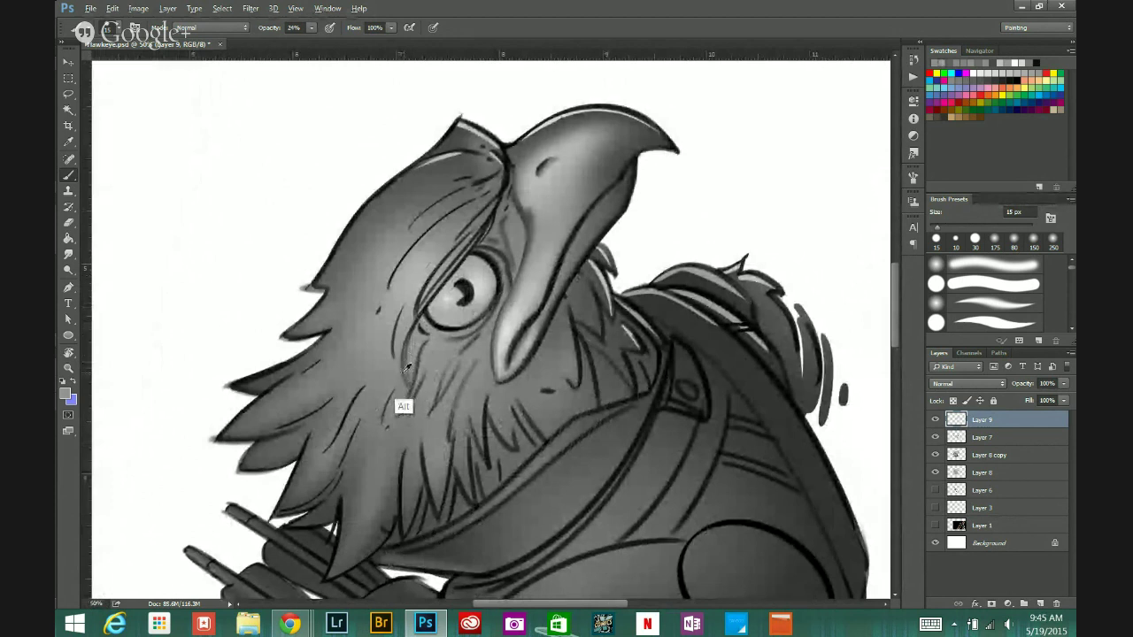
left_click(408, 364, "alt")
left_click(410, 339, "alt")
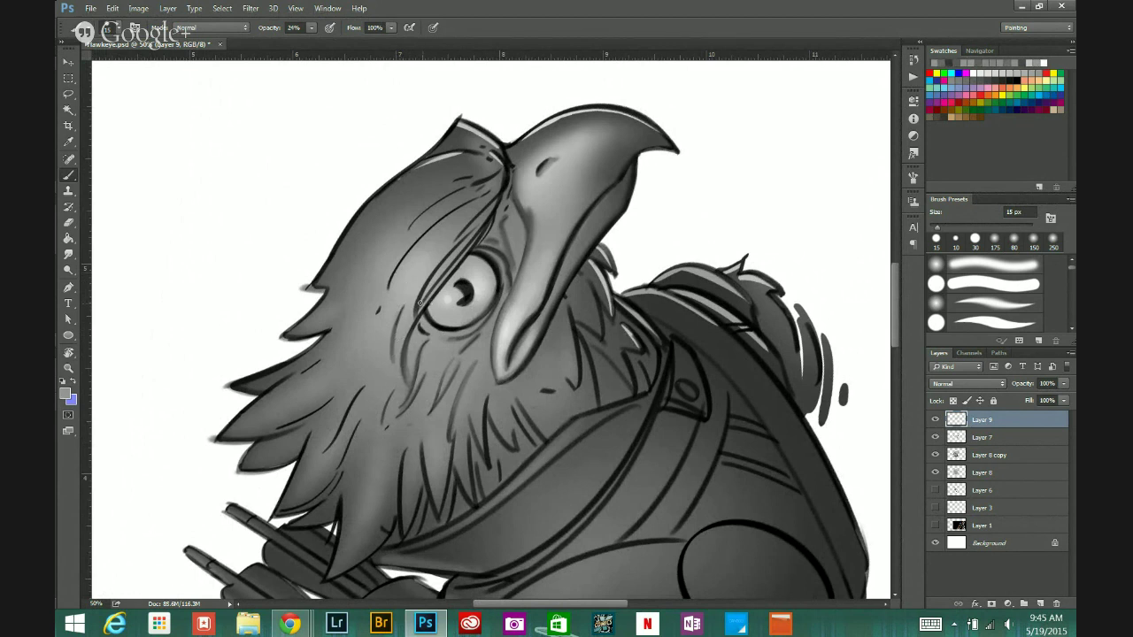
left_click(381, 416, "alt")
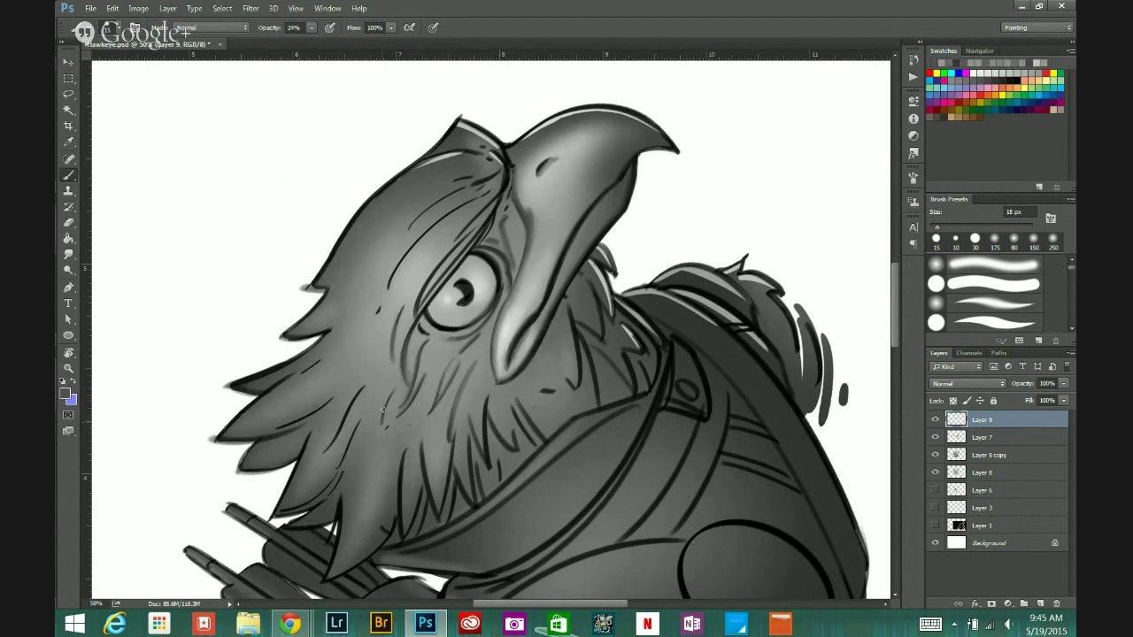
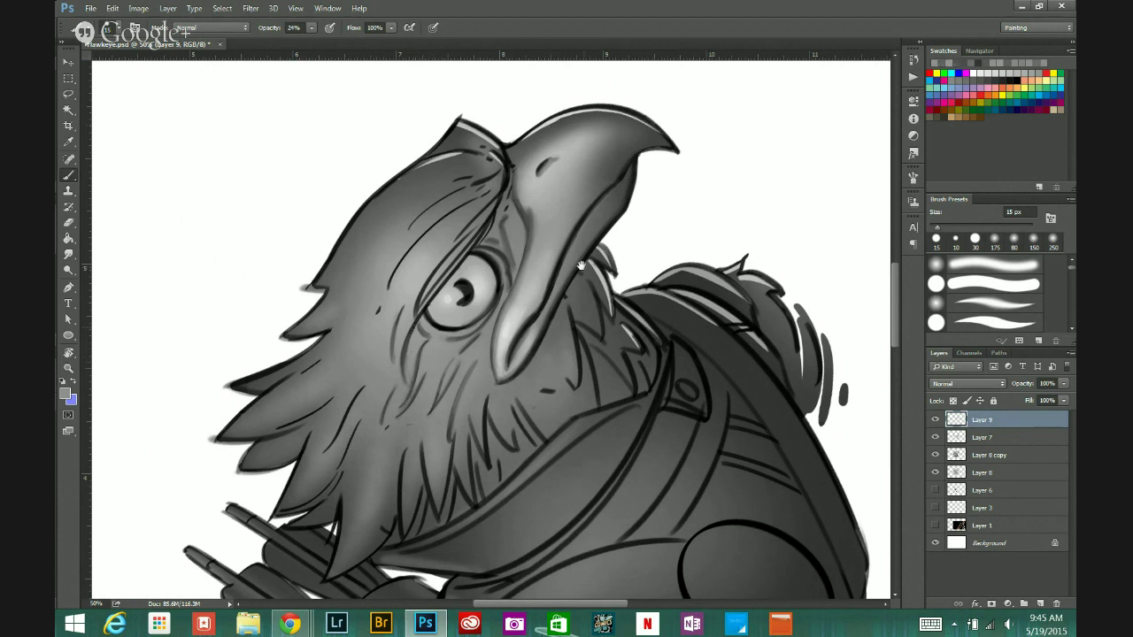
Step: Blend the crease and skin between the front of the eye and the beak with sampled greys
left_click_drag(589, 277, 547, 288)
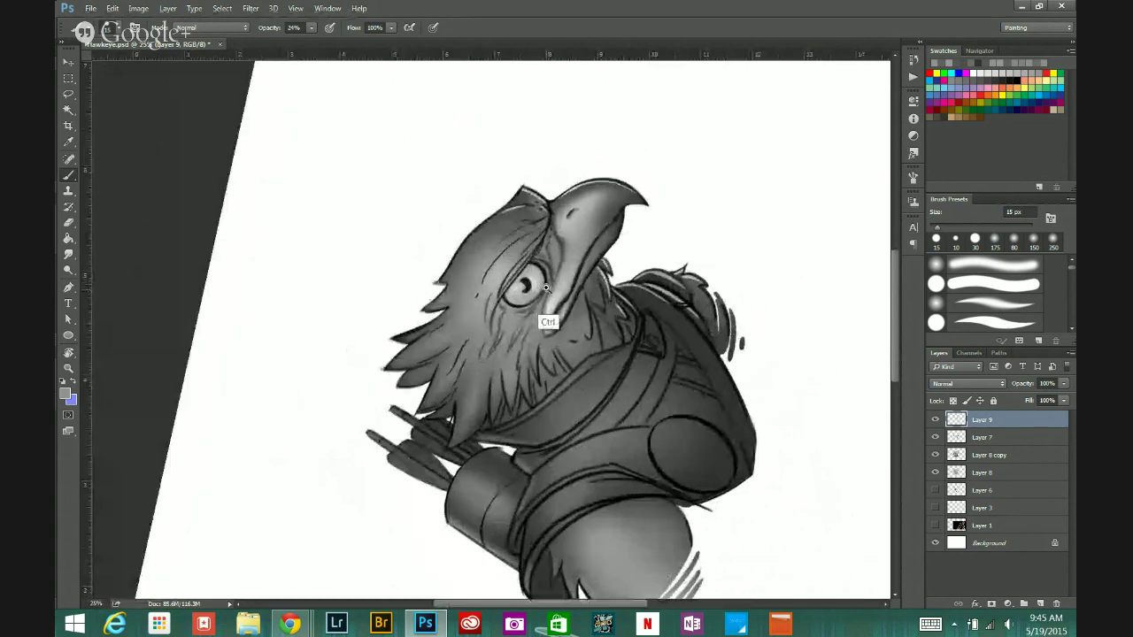
key("ctrl+plus")
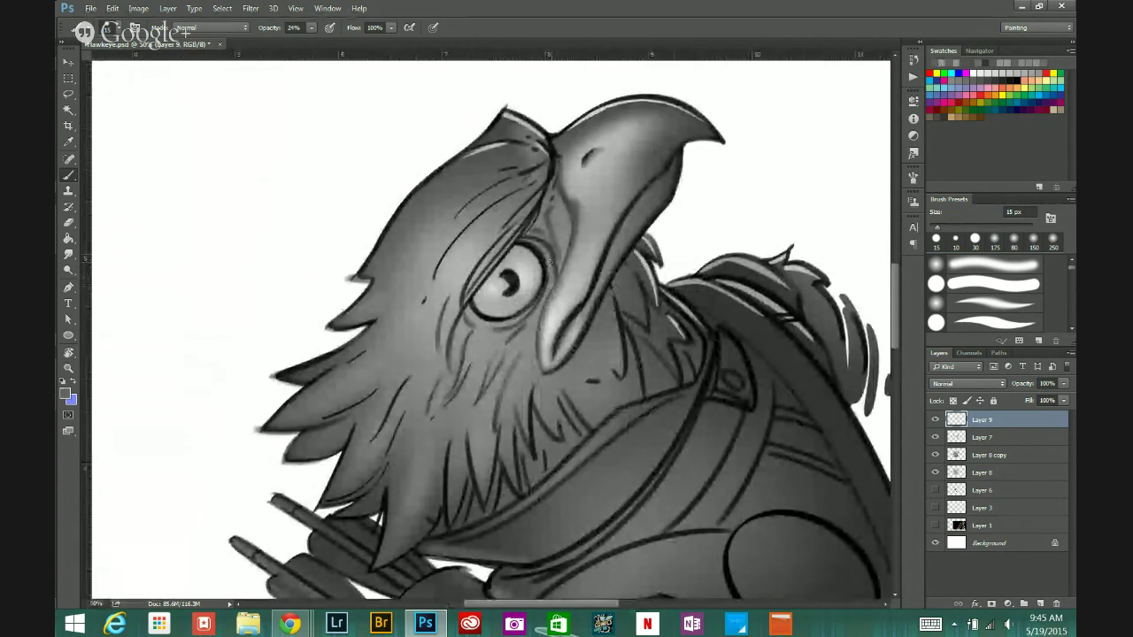
left_click(543, 220, "alt")
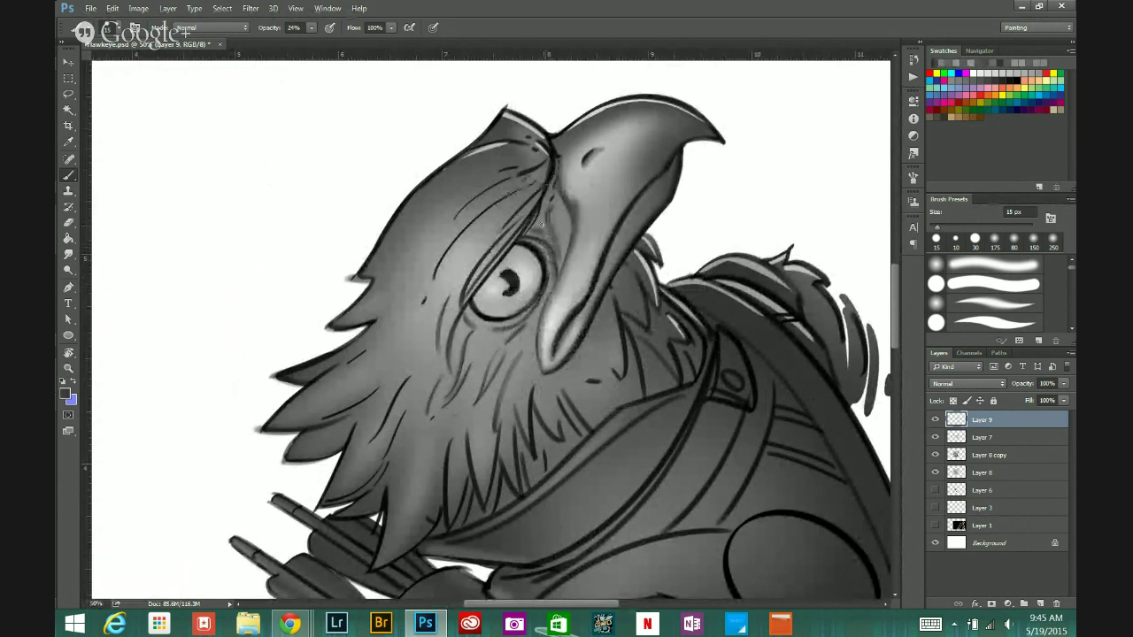
left_click(542, 220, "alt")
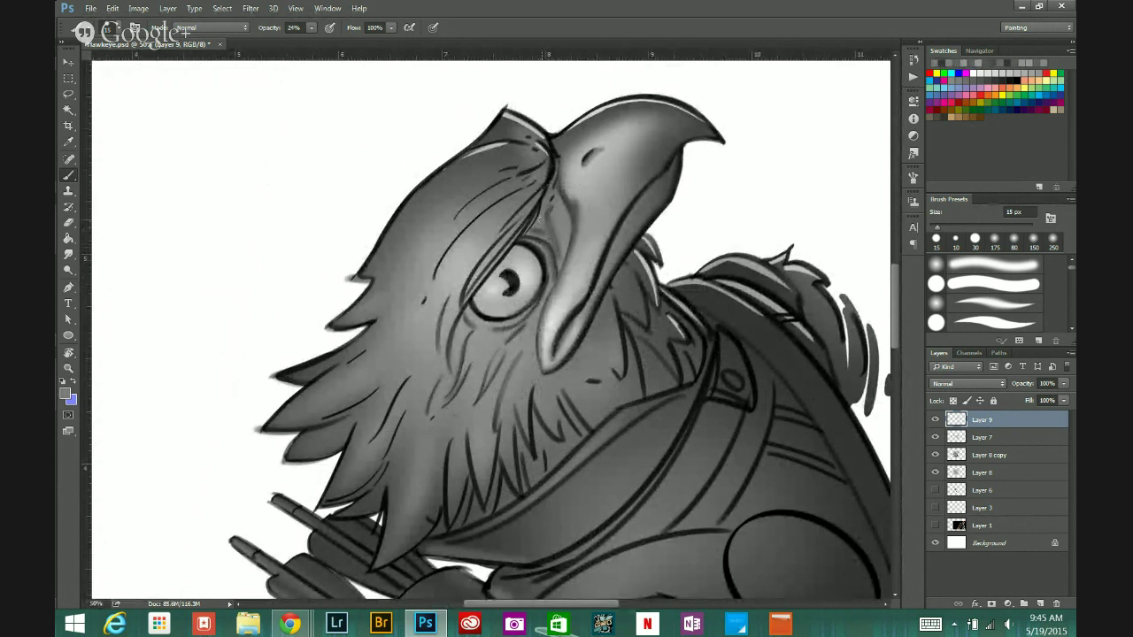
left_click(543, 276, "alt")
left_click_drag(556, 243, 555, 203)
Step: Darken and smooth the brow line from the beak corner down over the eye with sampled dark greys
left_click(548, 166, "alt")
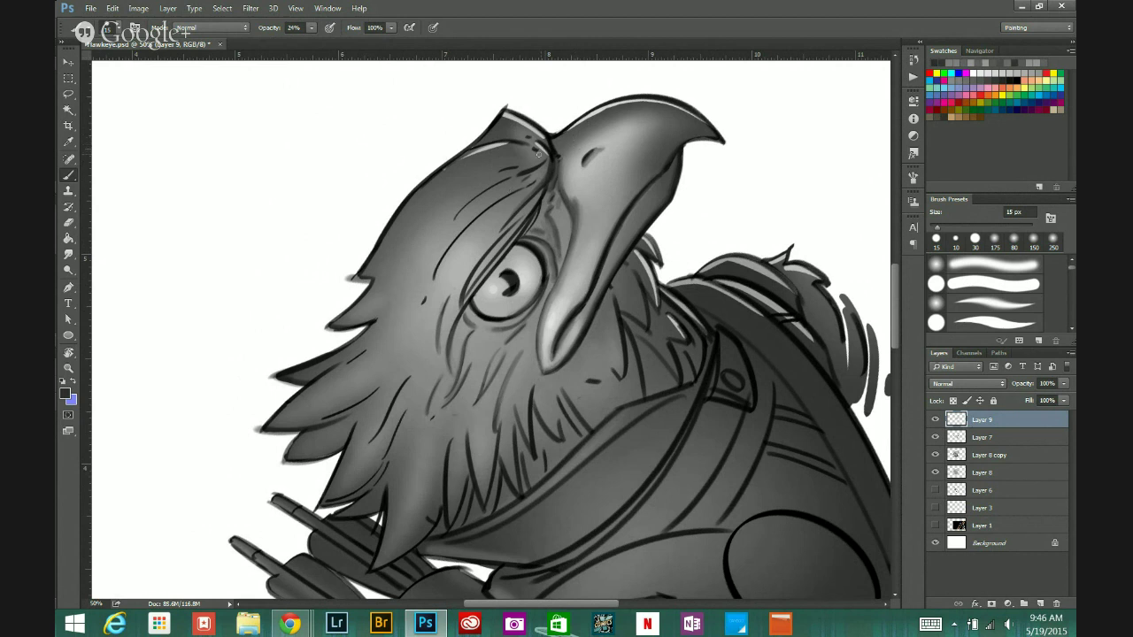
left_click(542, 182, "alt")
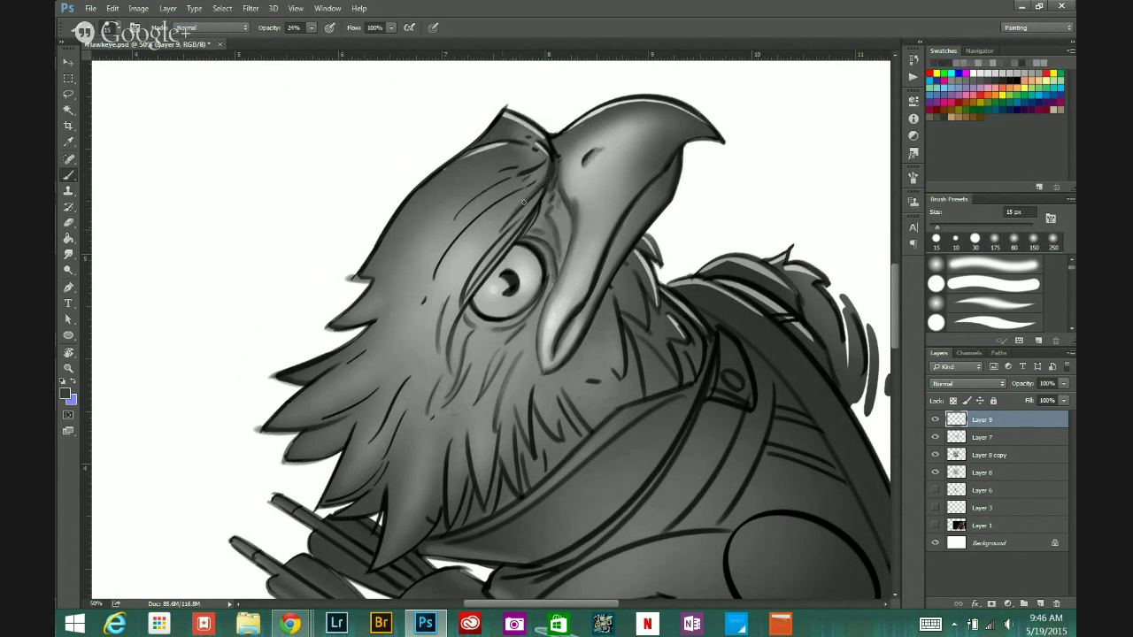
left_click(544, 187, "alt")
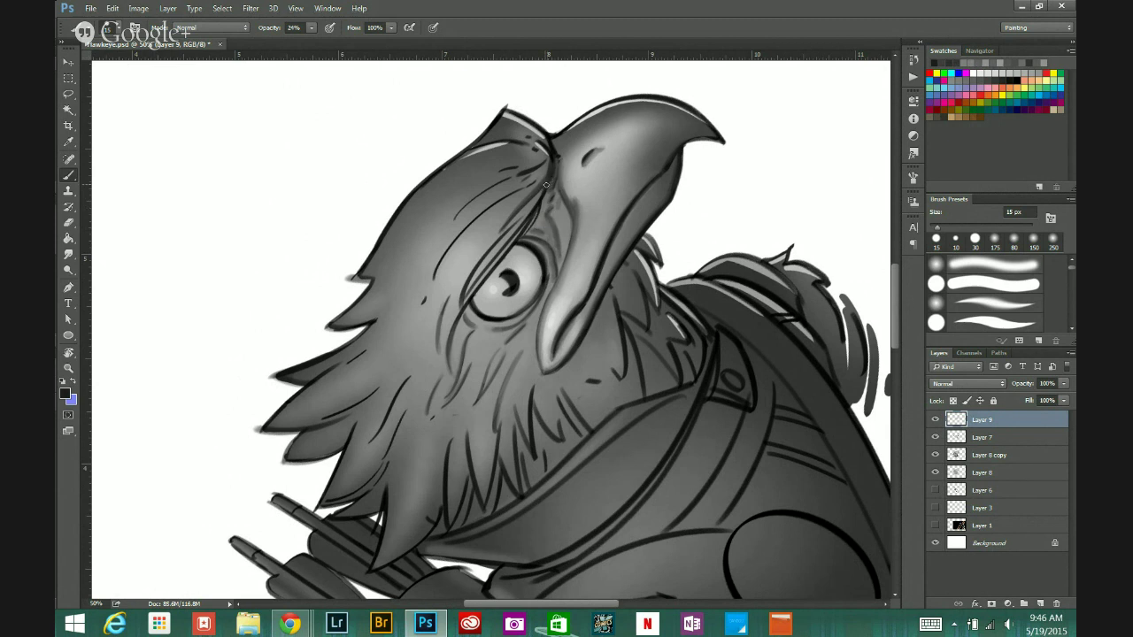
mouse_move(520, 224)
left_mouse_down()
mouse_move(536, 207)
mouse_move(511, 235)
left_mouse_up()
Step: Fade the long feather line on the head above the brow with sampled light greys
left_click(425, 330, "alt")
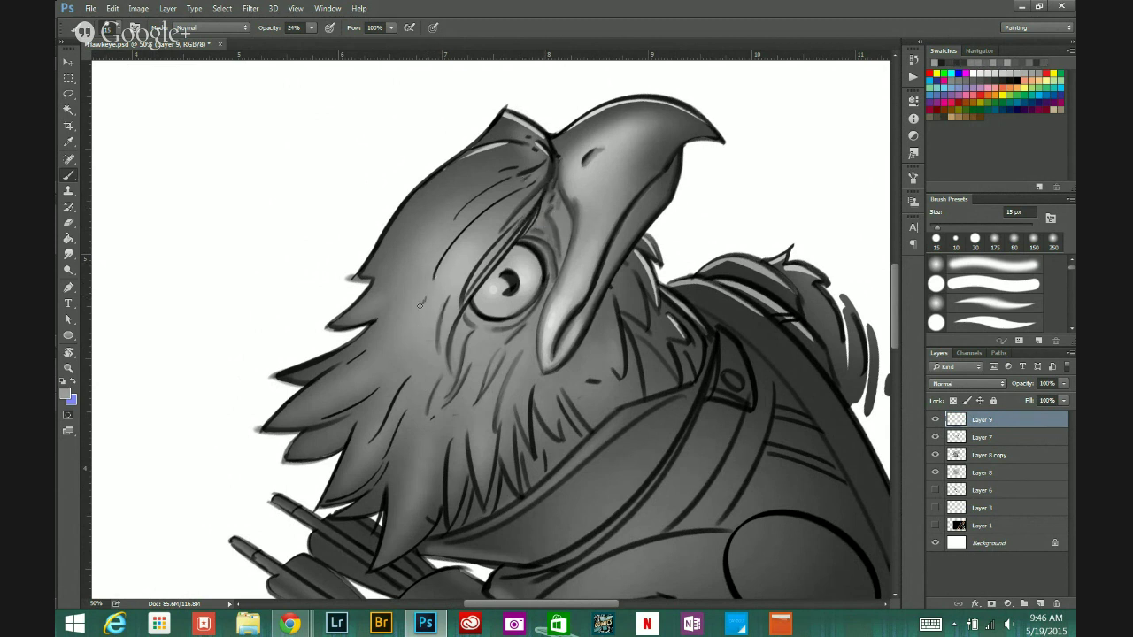
left_click(434, 282, "alt")
left_click_drag(436, 276, 479, 187)
left_click_drag(440, 260, 495, 186)
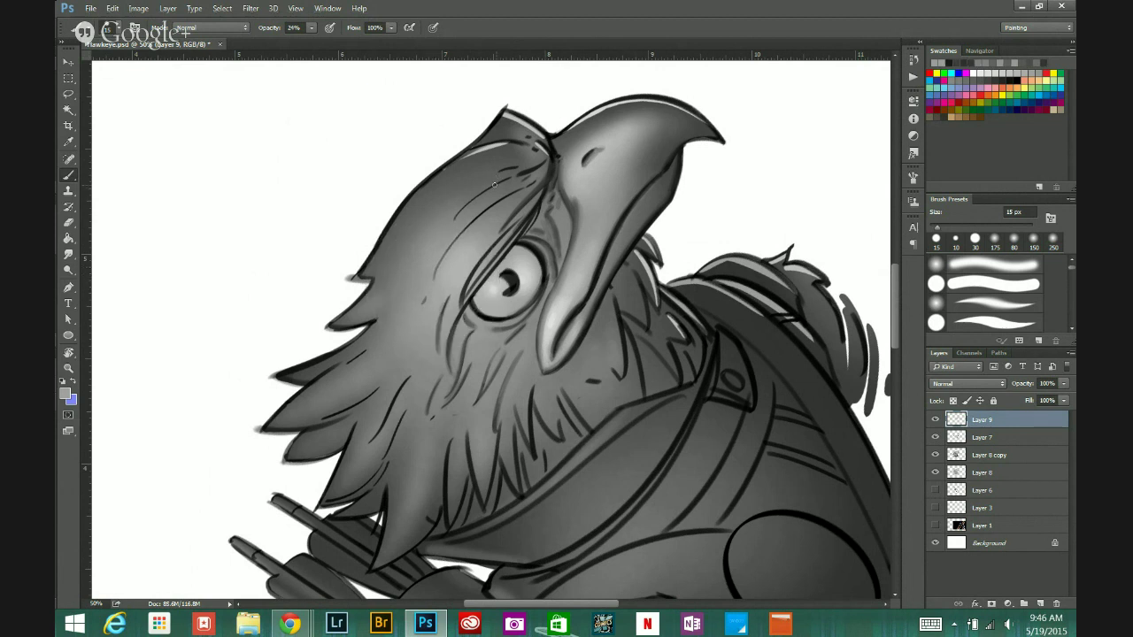
Step: Soften the feather strokes behind and below the rear eye corner with sampled face greys
left_click(440, 383, "alt")
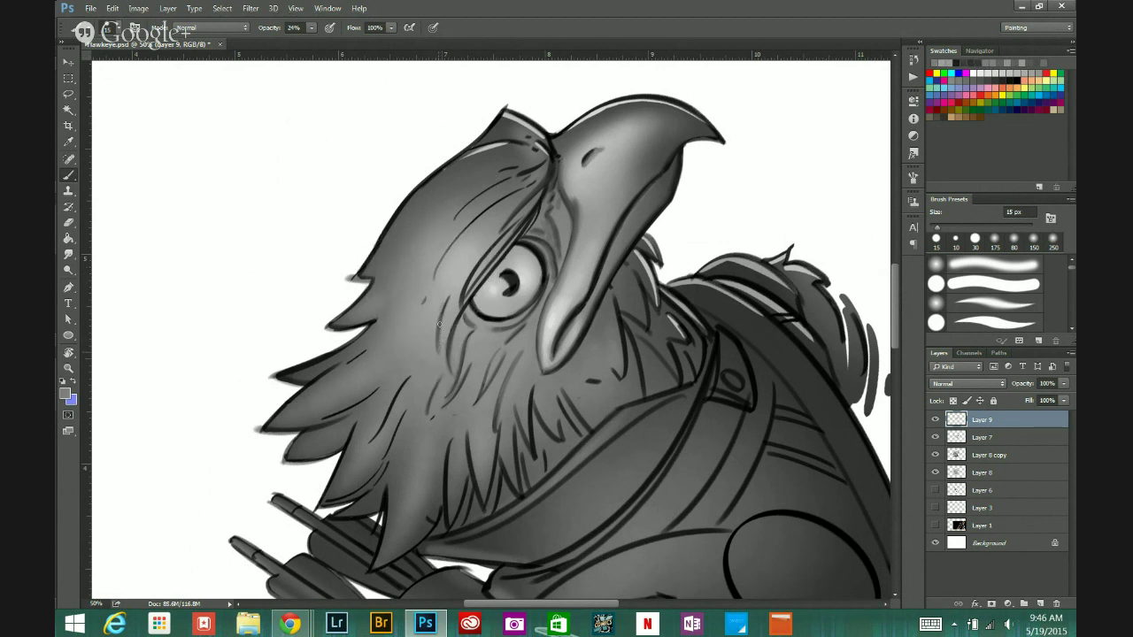
scroll(591, 286, "down", 2)
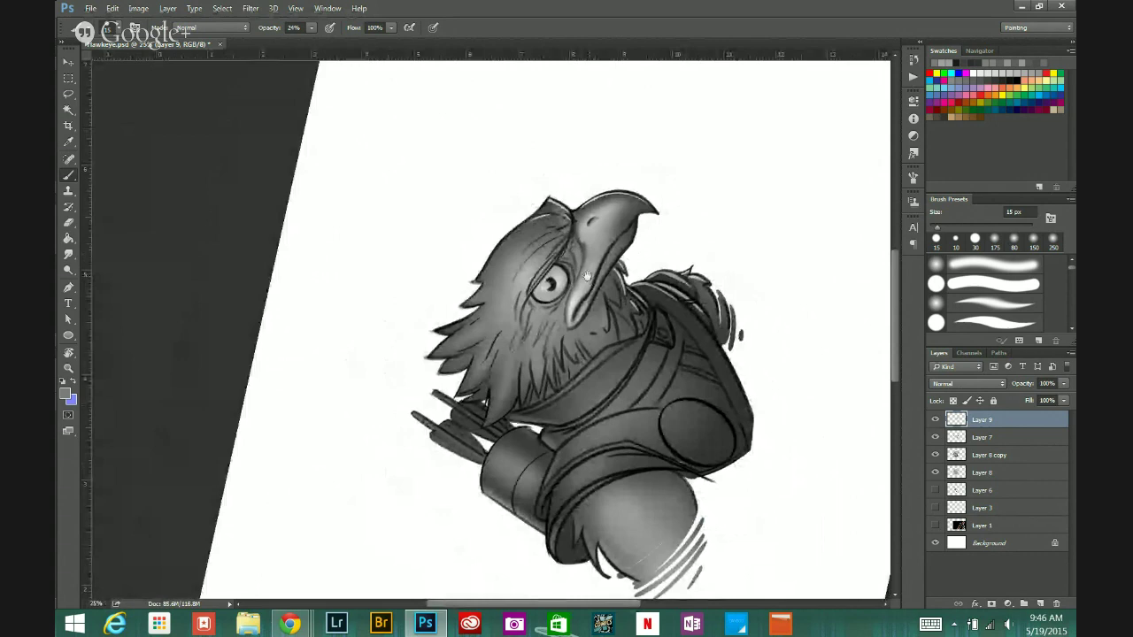
scroll(505, 288, "up", 1)
scroll(532, 299, "up", 2)
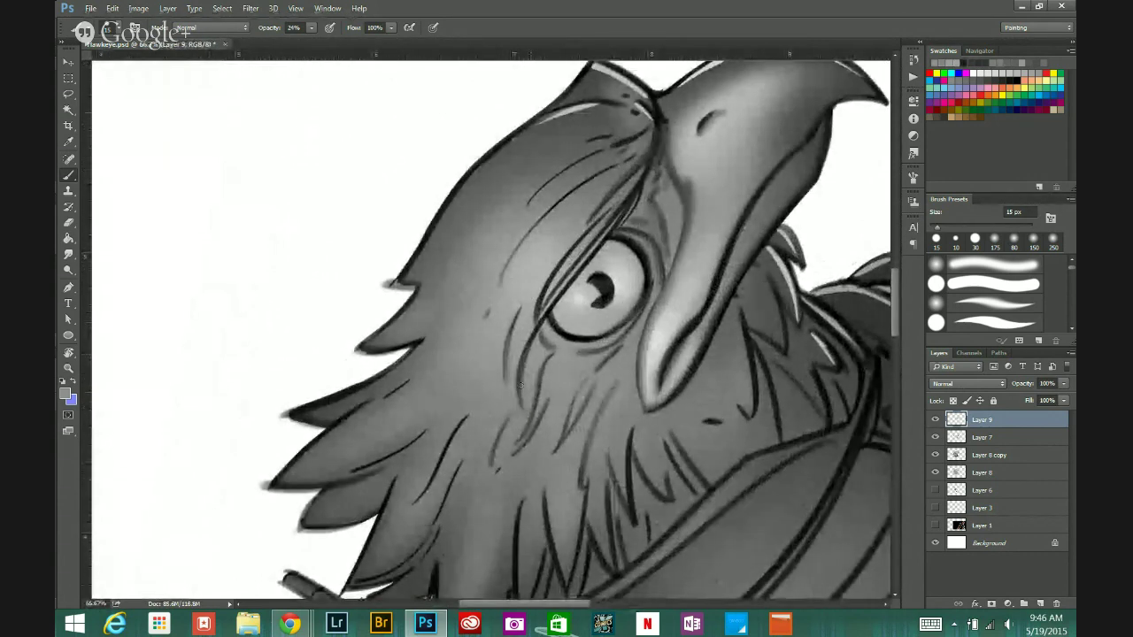
key("alt")
scroll(631, 234, "down", 1)
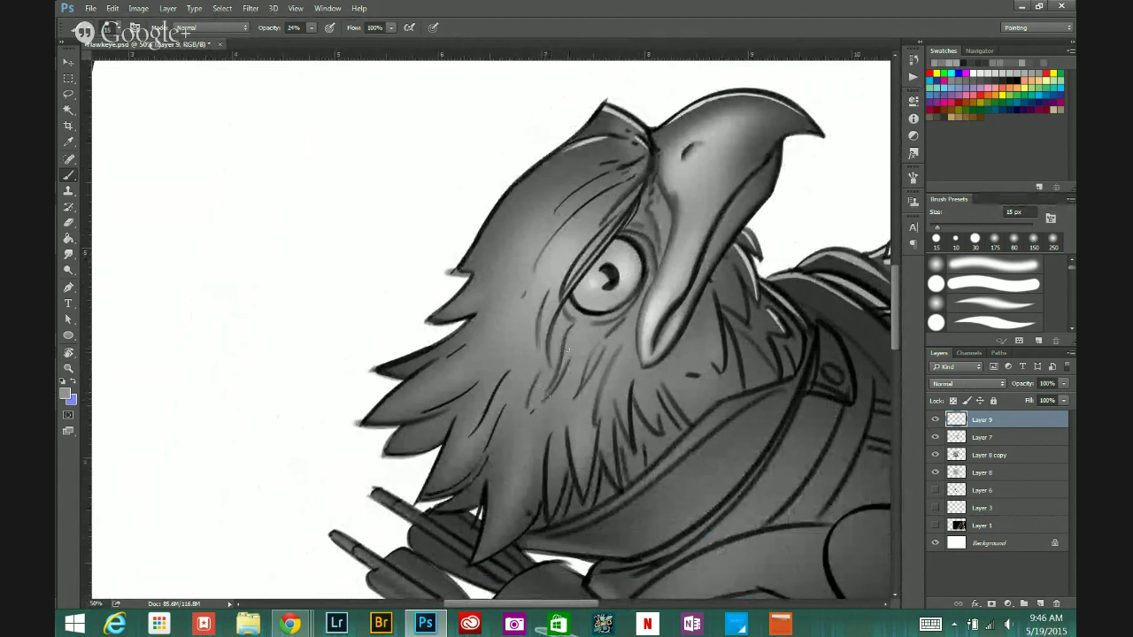
scroll(561, 379, "up", 1)
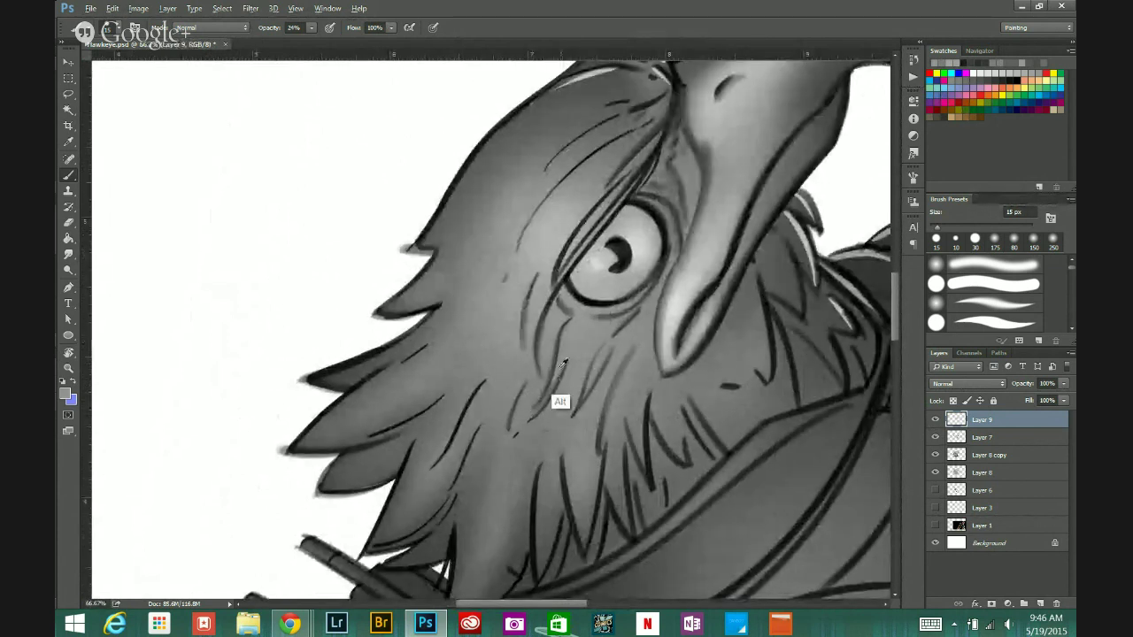
left_click(560, 367, "alt")
left_click_drag(561, 366, 536, 403)
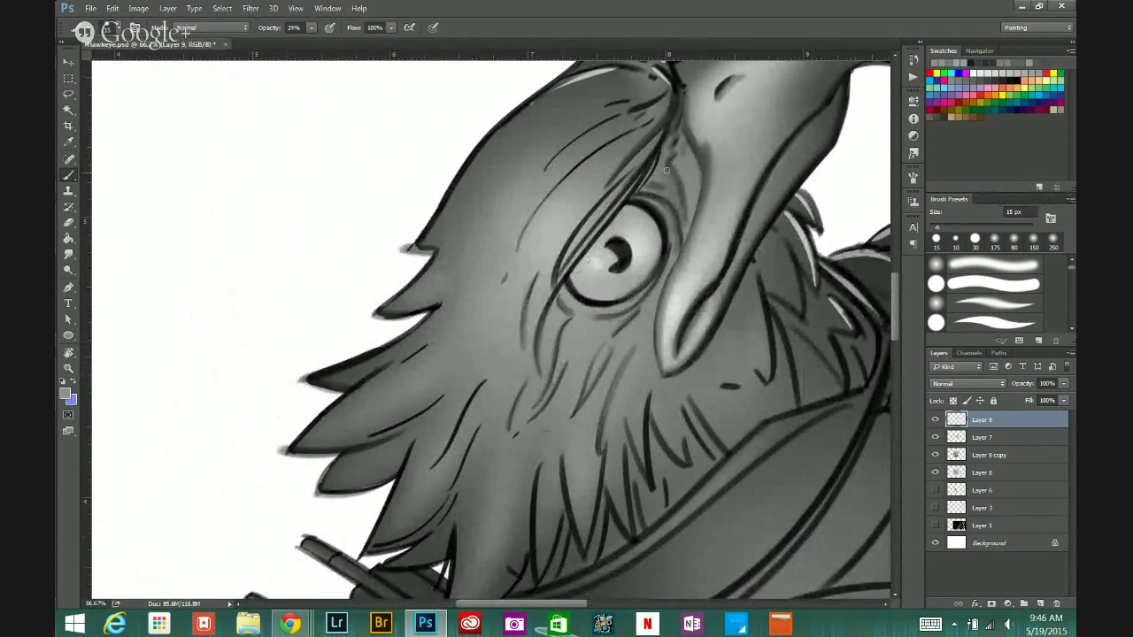
Step: Blend the cheek feather lines below the eye and beak corner with sampled mid and dark greys
scroll(666, 170, "down", 5)
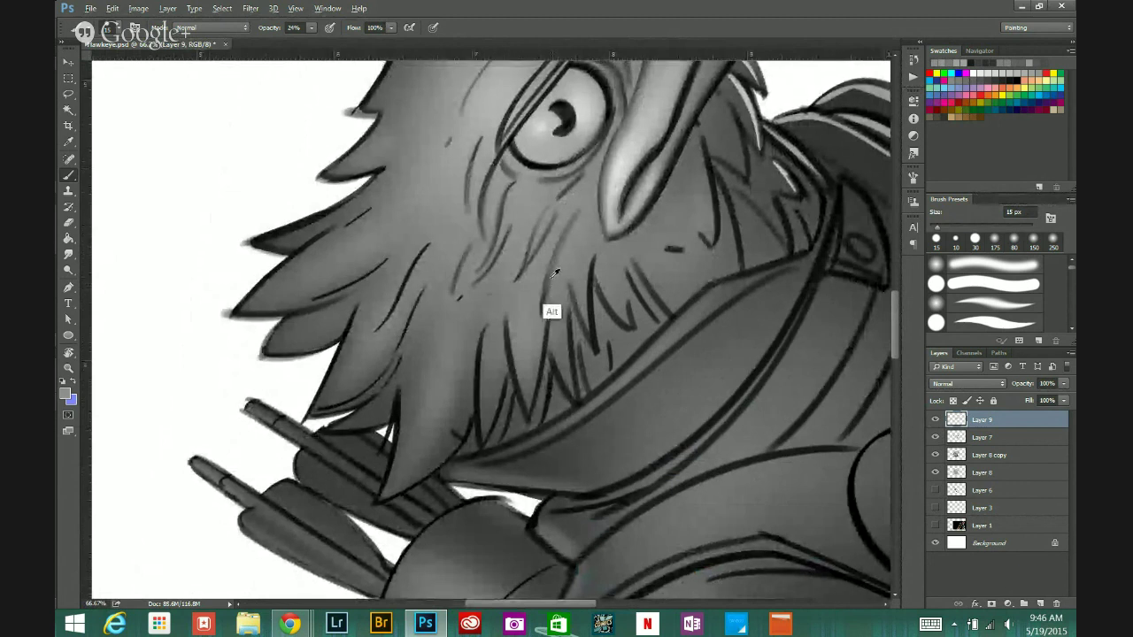
left_click(546, 296, "alt")
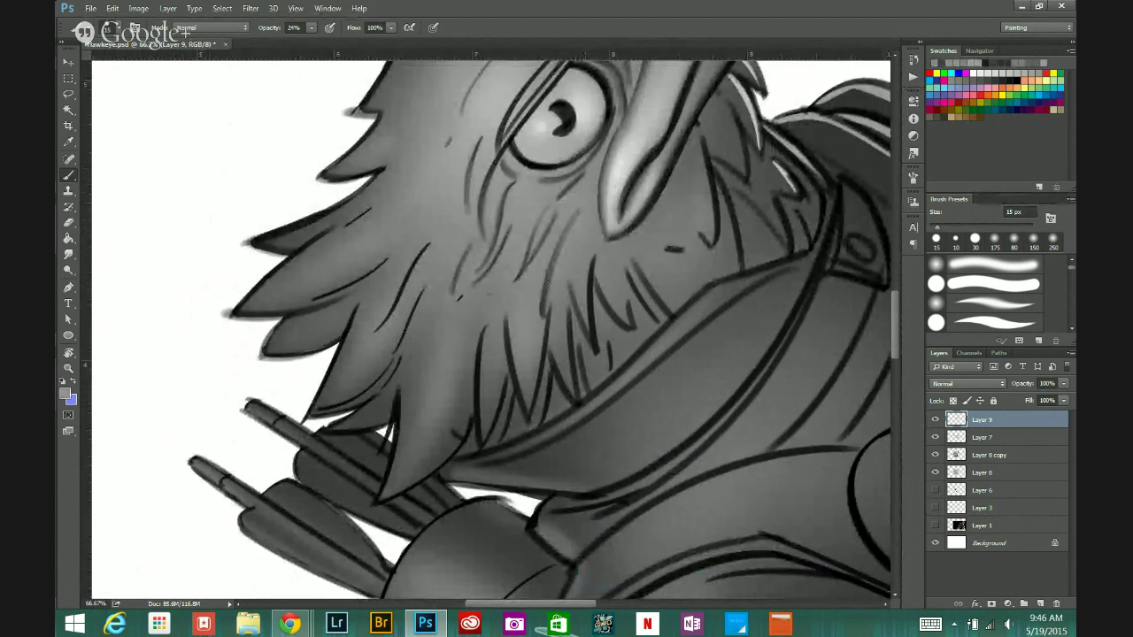
left_click(554, 277, "alt")
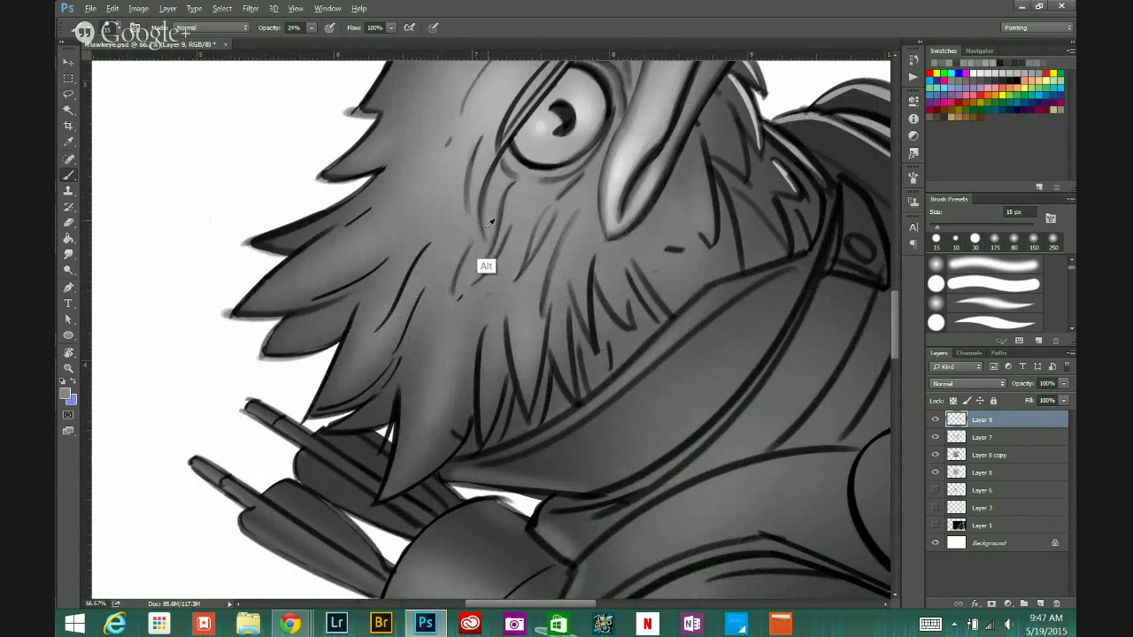
left_click(477, 184, "alt")
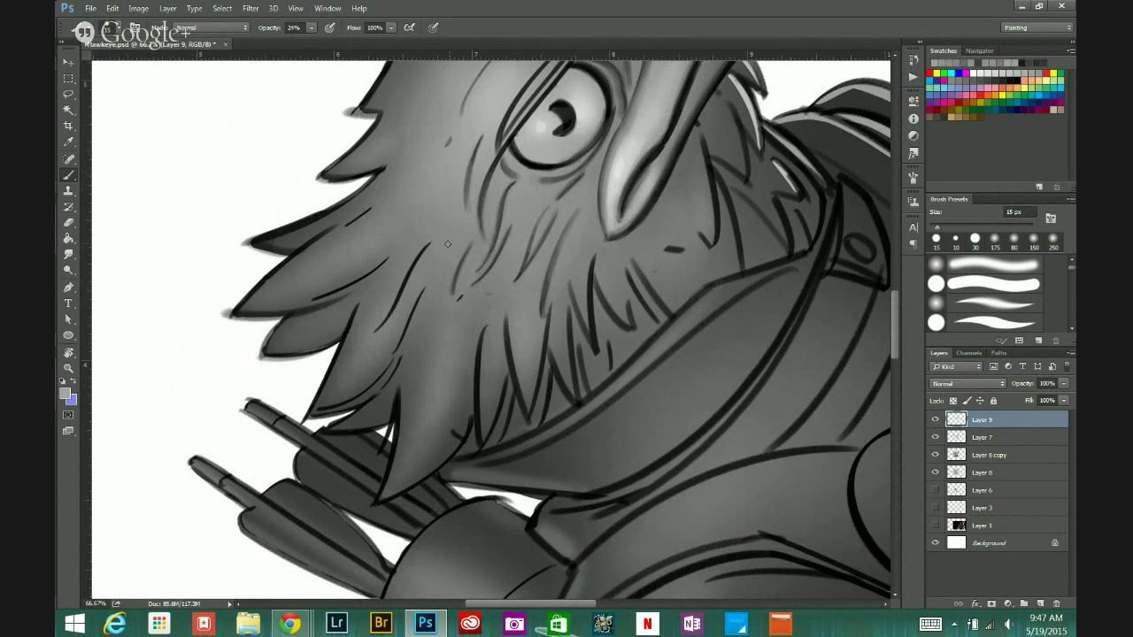
key("alt")
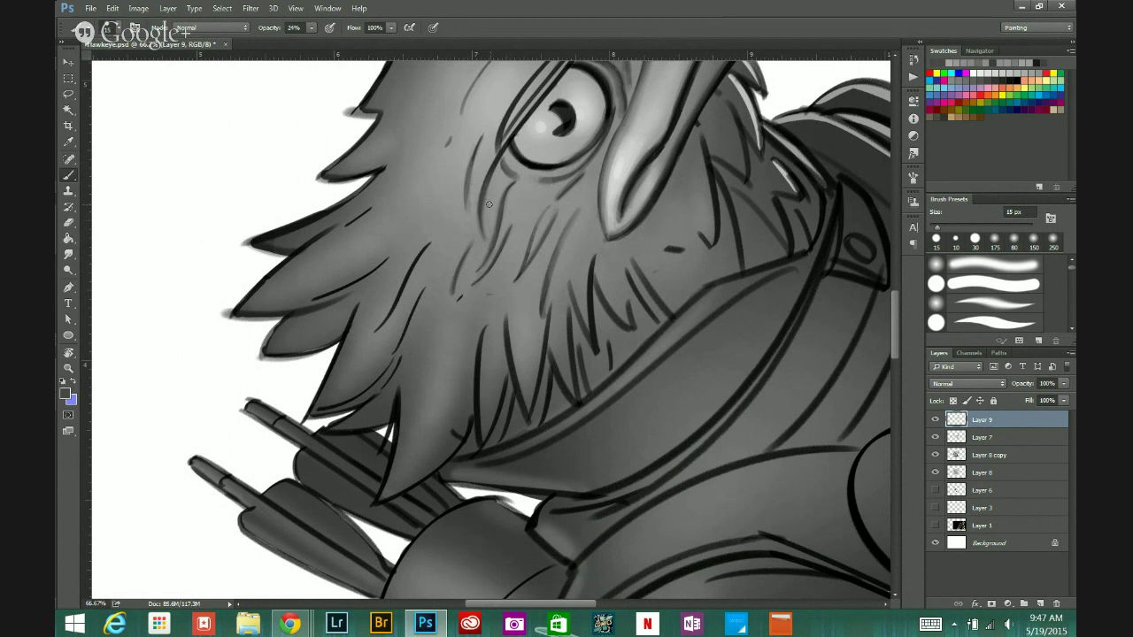
left_click(554, 196, "alt")
Step: Paint over the long dark feather line on the rear cheek with sampled greys, tapering its upper end
left_click_drag(449, 277, 462, 336)
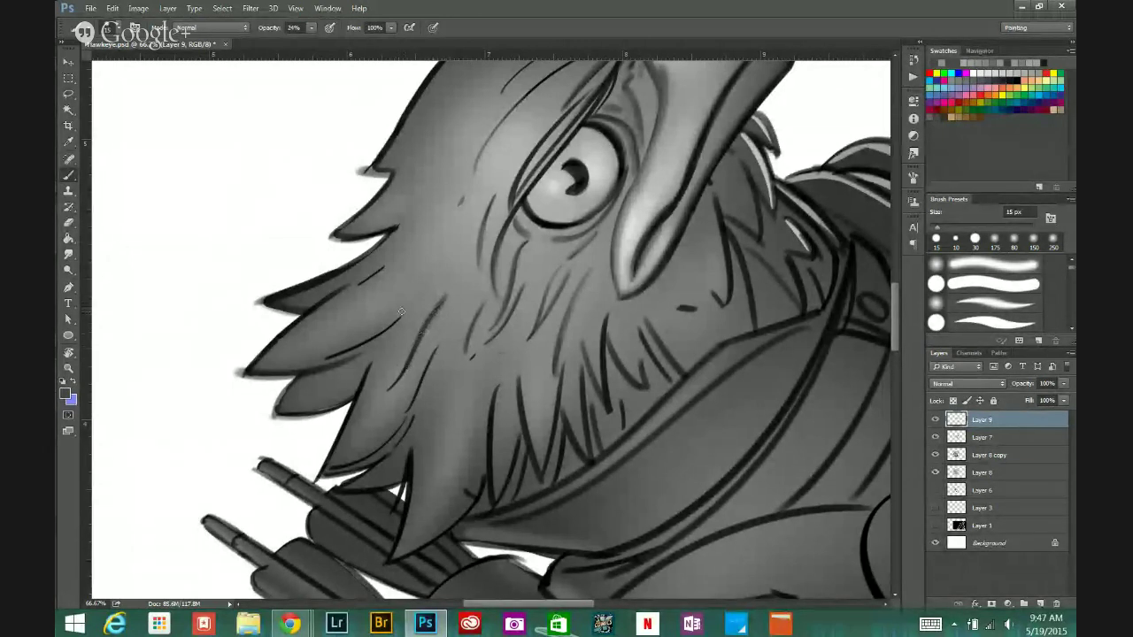
left_click_drag(446, 296, 408, 361)
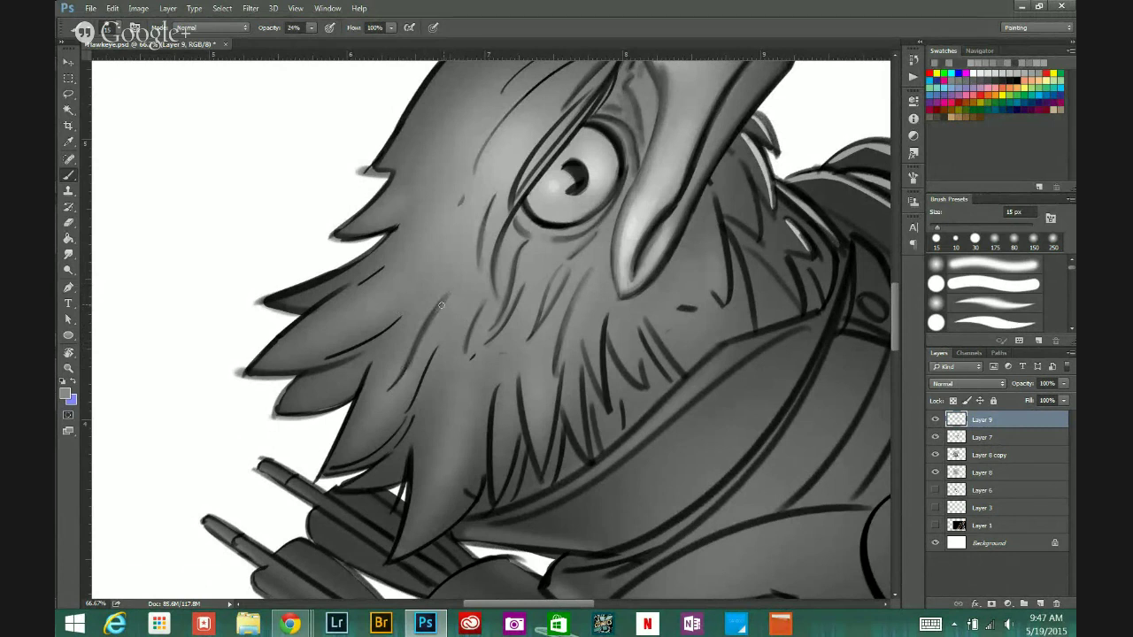
left_click_drag(442, 305, 406, 377)
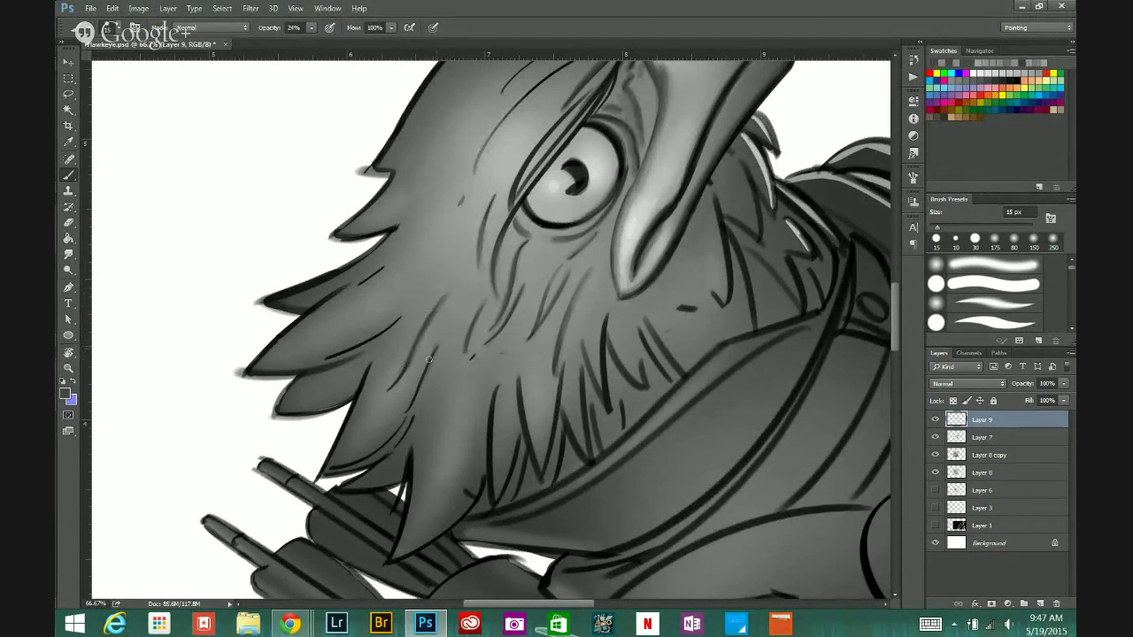
left_click(439, 344, "alt")
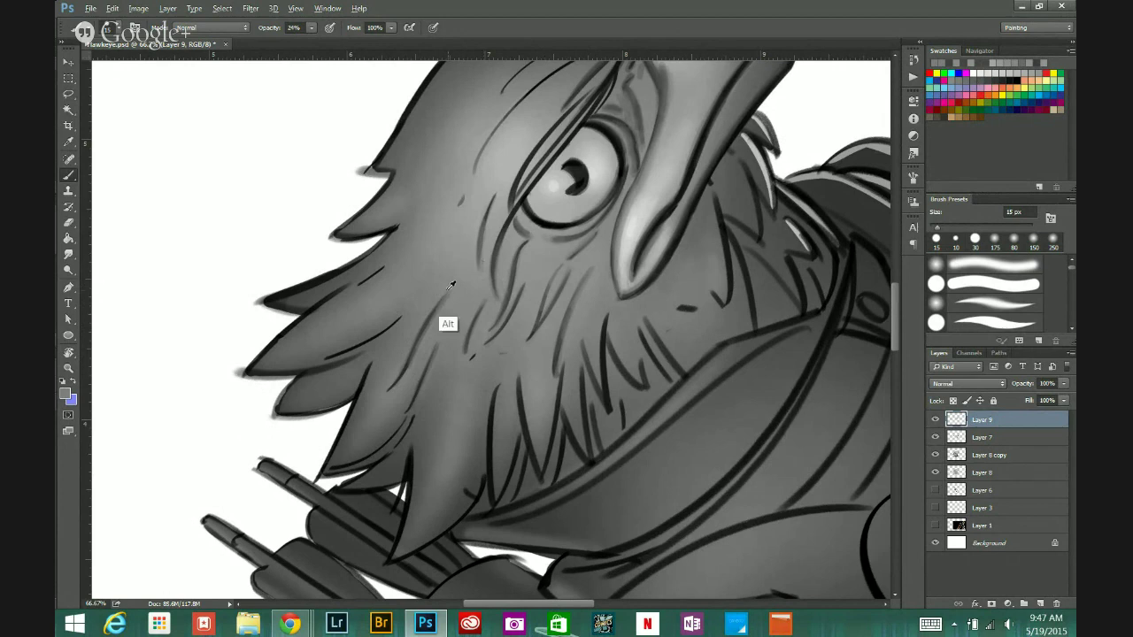
Step: Reset the rotated canvas view to its upright orientation and return to the Brush tool
left_click(570, 279, "ctrl+alt")
left_click(570, 268, "ctrl+alt")
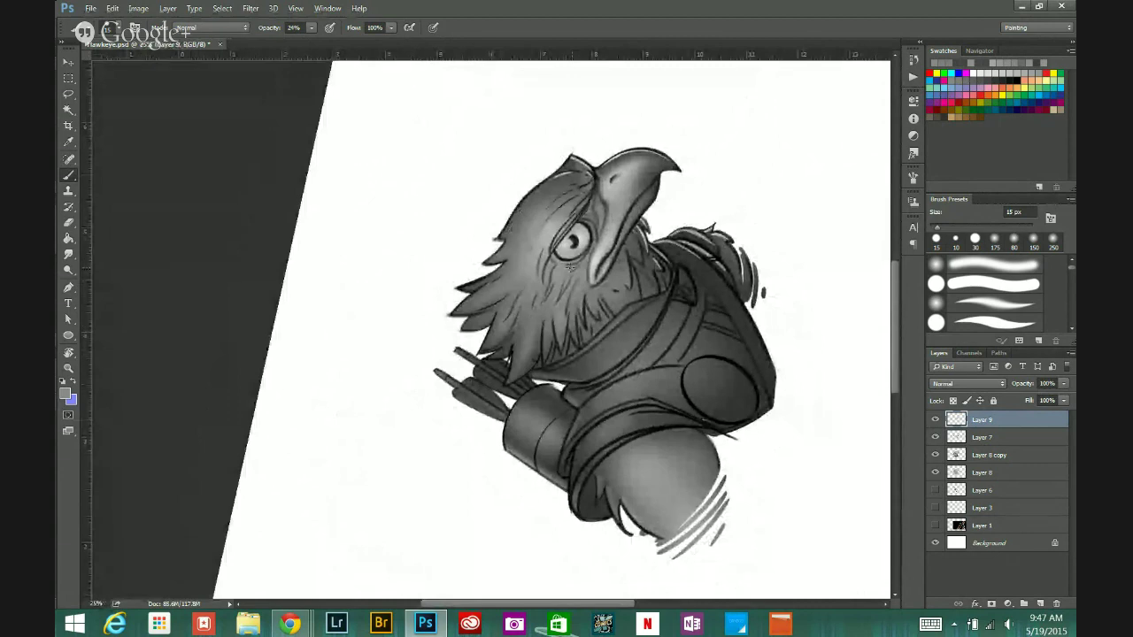
left_click(519, 281, "ctrl")
left_click(519, 278, "ctrl")
left_click(519, 278, "ctrl")
left_click(69, 353)
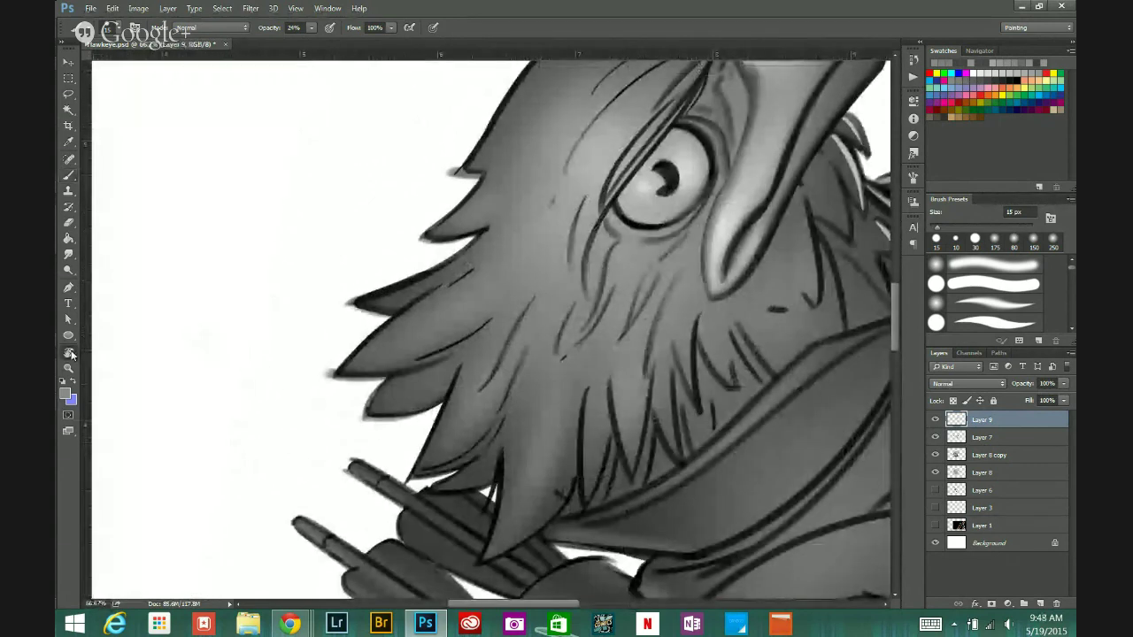
left_click(69, 353)
left_click(217, 27)
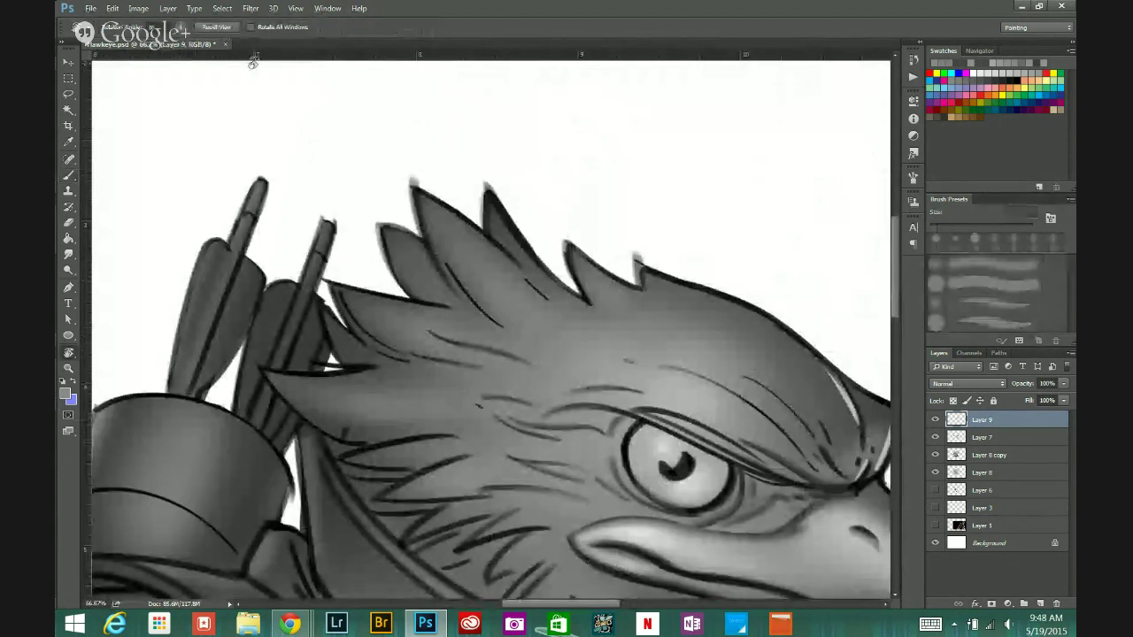
left_click(69, 174)
Step: Extend and soften the two feather lines at the back of the head with sampled greys
left_click_drag(563, 345, 410, 245)
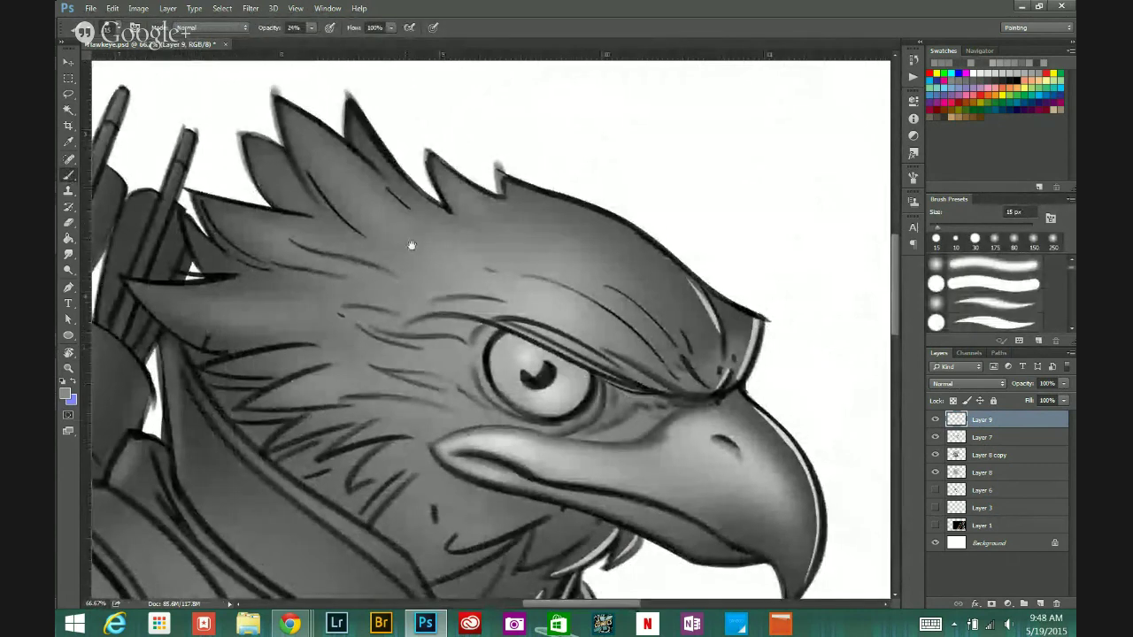
scroll(349, 285, "up", 1, "alt")
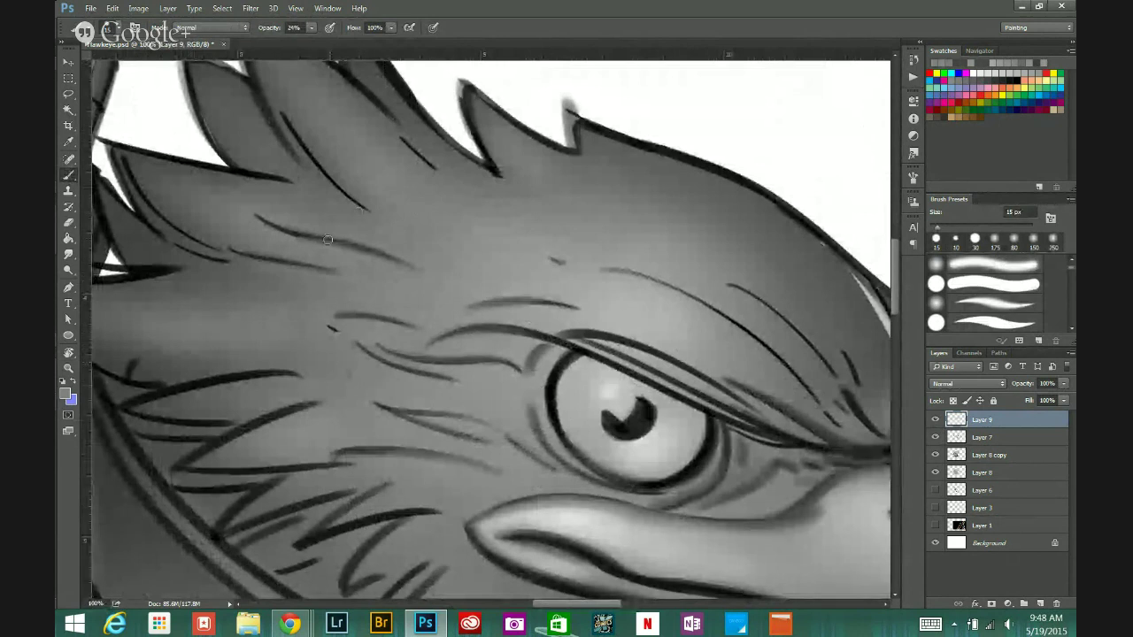
left_click(299, 239, "alt")
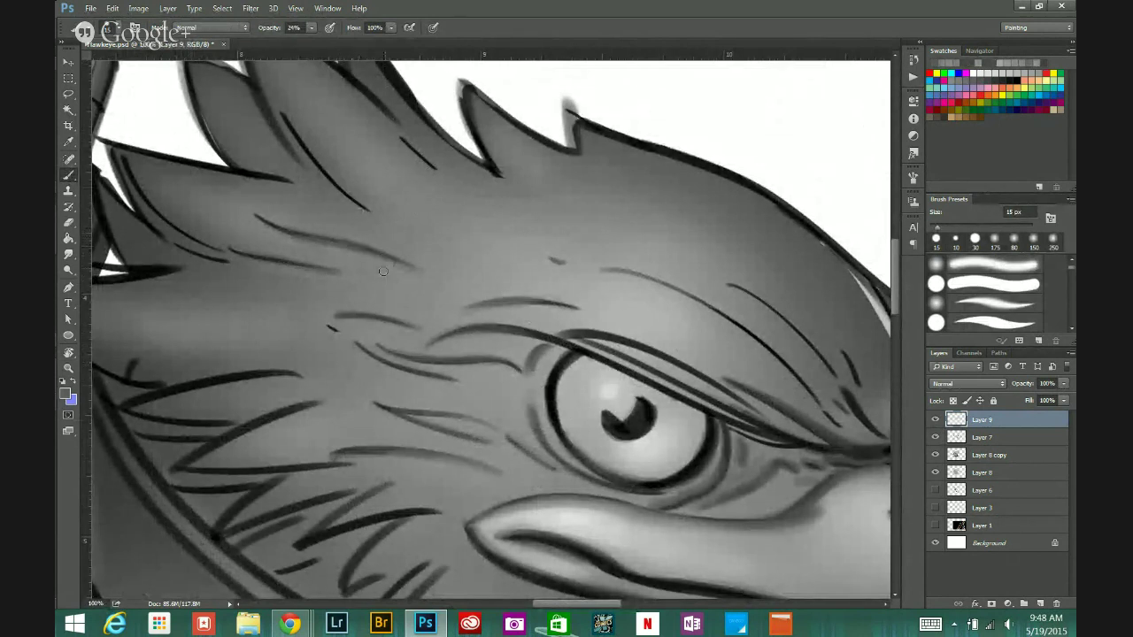
left_click_drag(386, 256, 438, 281)
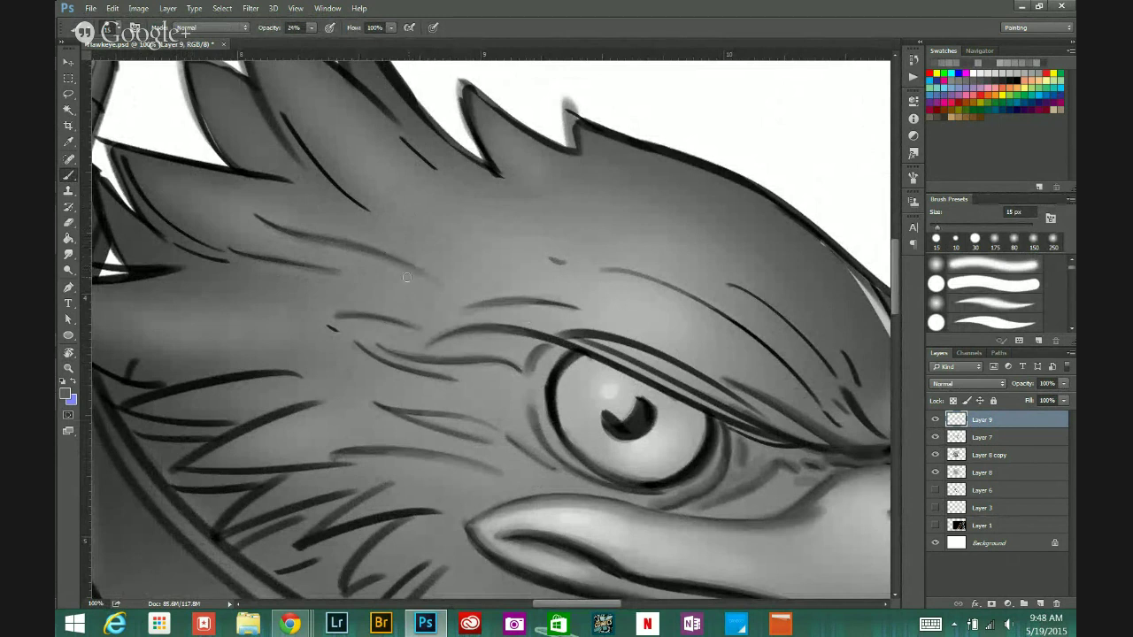
left_click(310, 266, "alt")
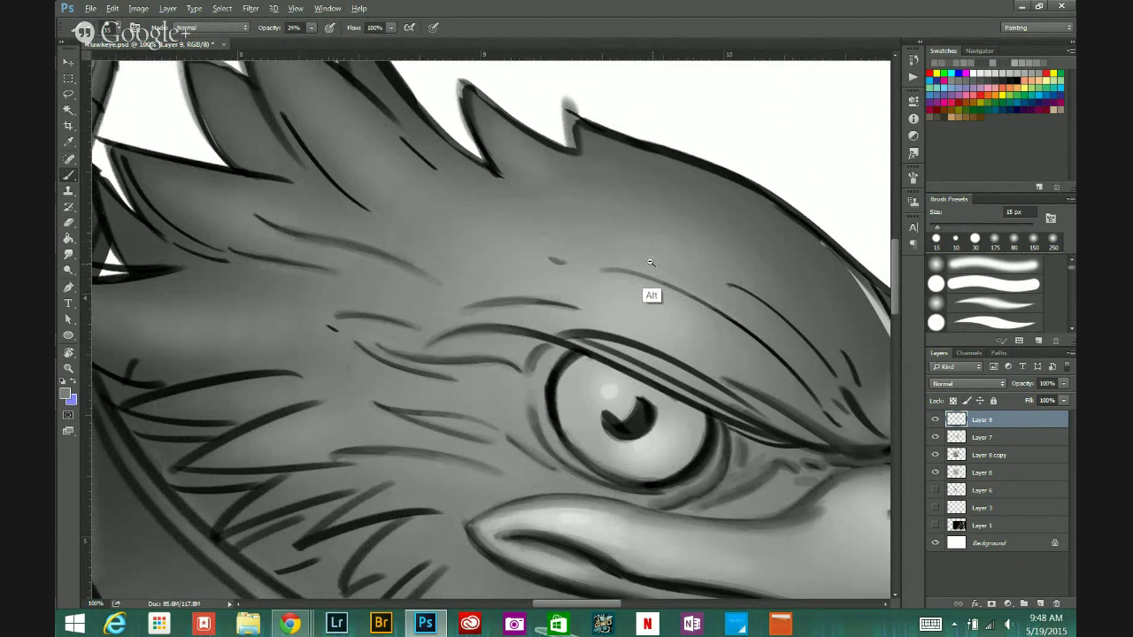
Step: Refine the curved eyelid crease around the rear edge of the eye with sampled greys
scroll(647, 264, "down", 1)
scroll(571, 318, "down", 1)
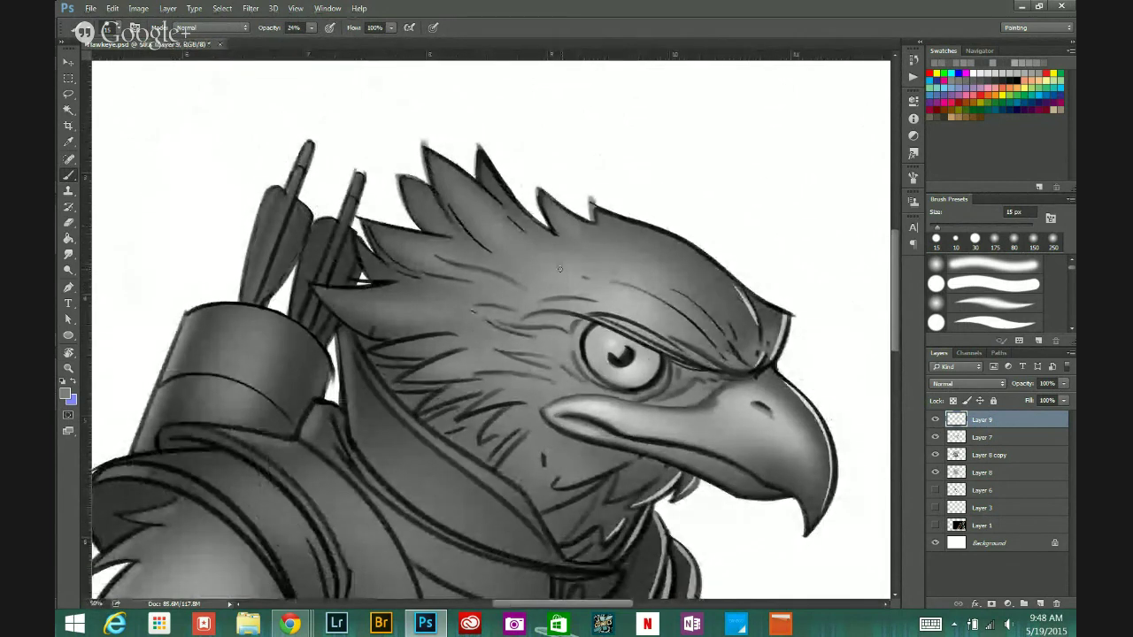
scroll(495, 389, "up", 2)
scroll(493, 370, "up", 1)
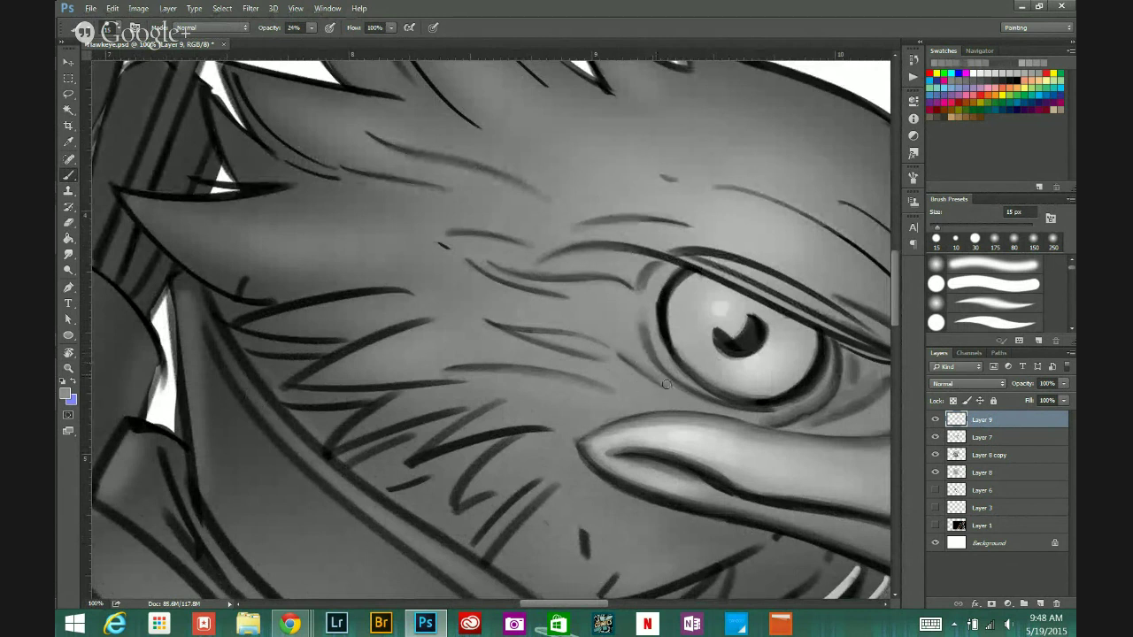
key("alt")
left_click_drag(646, 328, 642, 328)
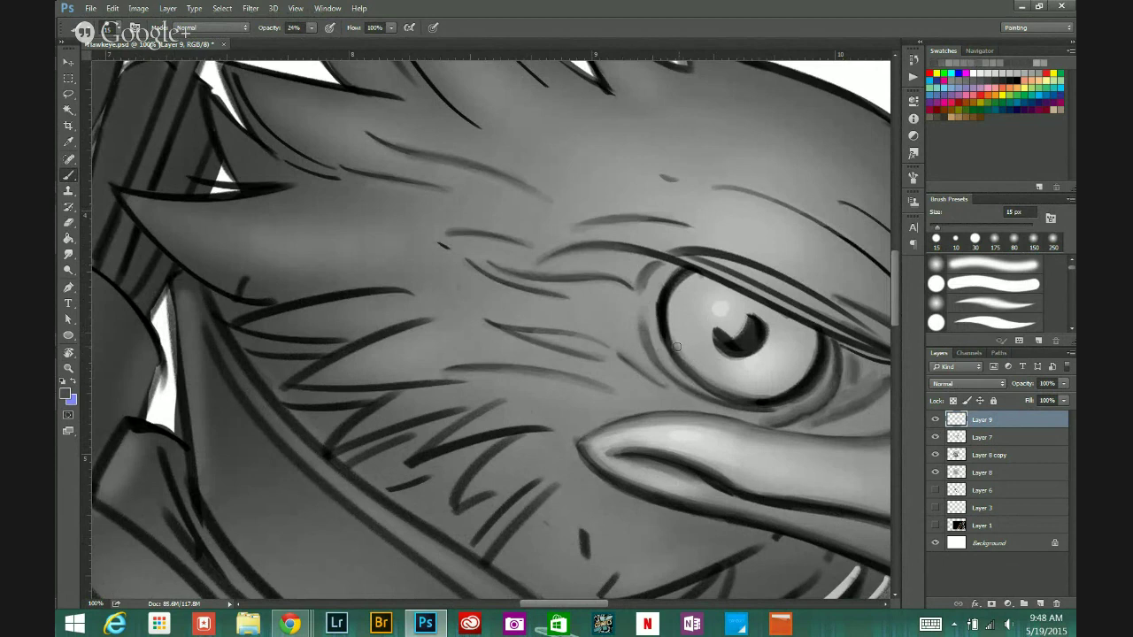
Step: Examine the painted-over line work across the whole bust and close up around the crest, brow and eye
scroll(554, 339, "down", 2)
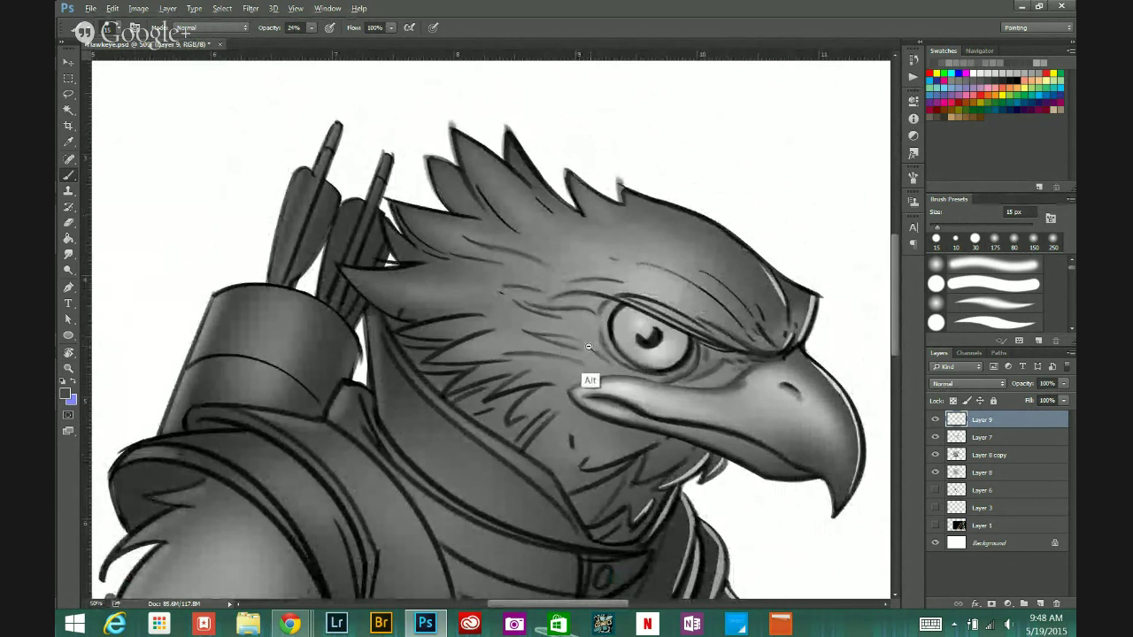
scroll(591, 345, "down", 2)
scroll(592, 361, "up", 2)
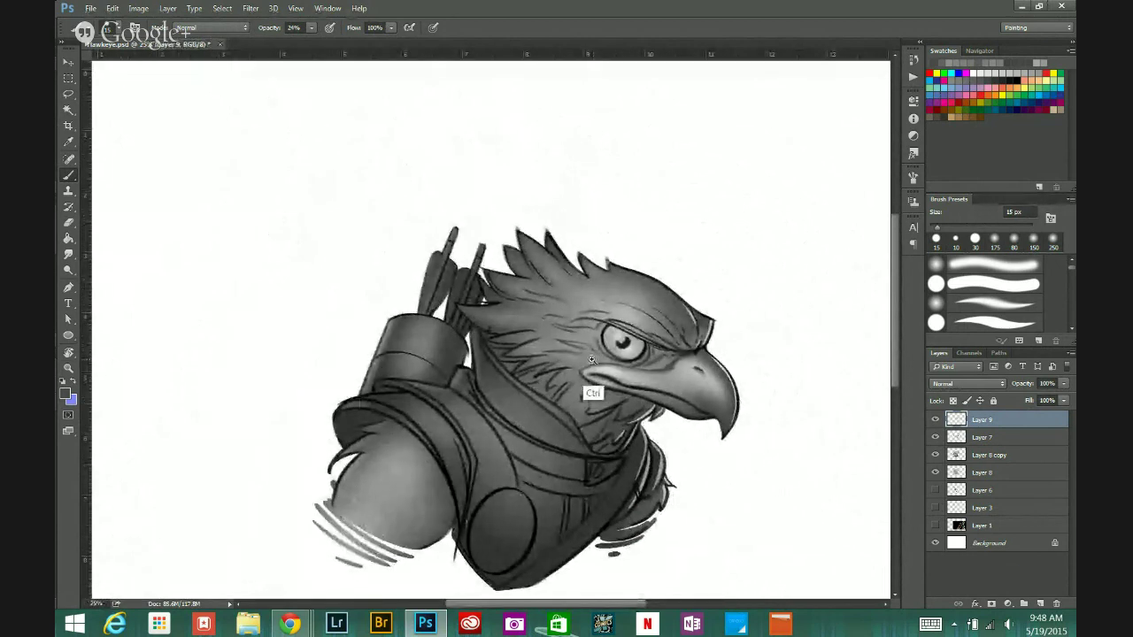
scroll(576, 291, "up", 1)
scroll(577, 290, "up", 2)
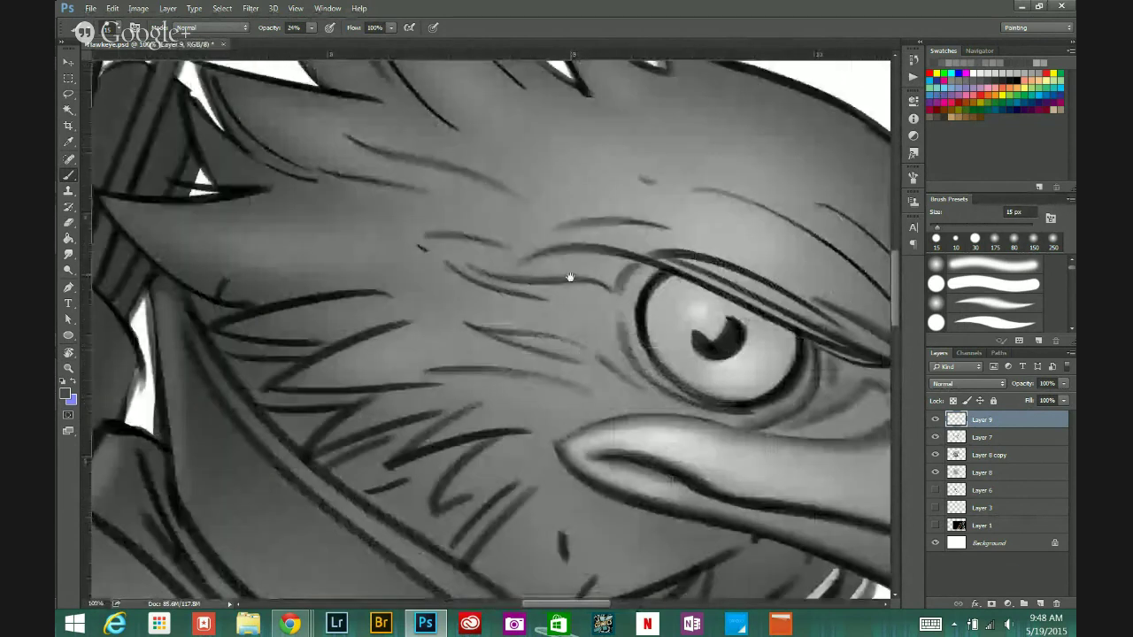
scroll(477, 324, "up", 1)
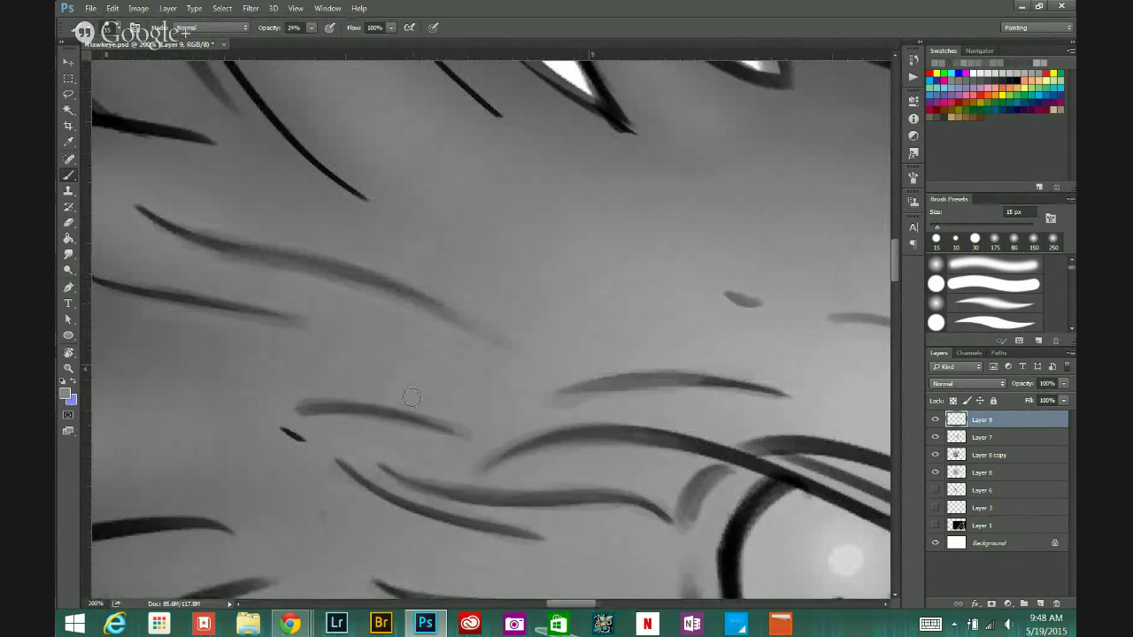
scroll(500, 443, "down", 2)
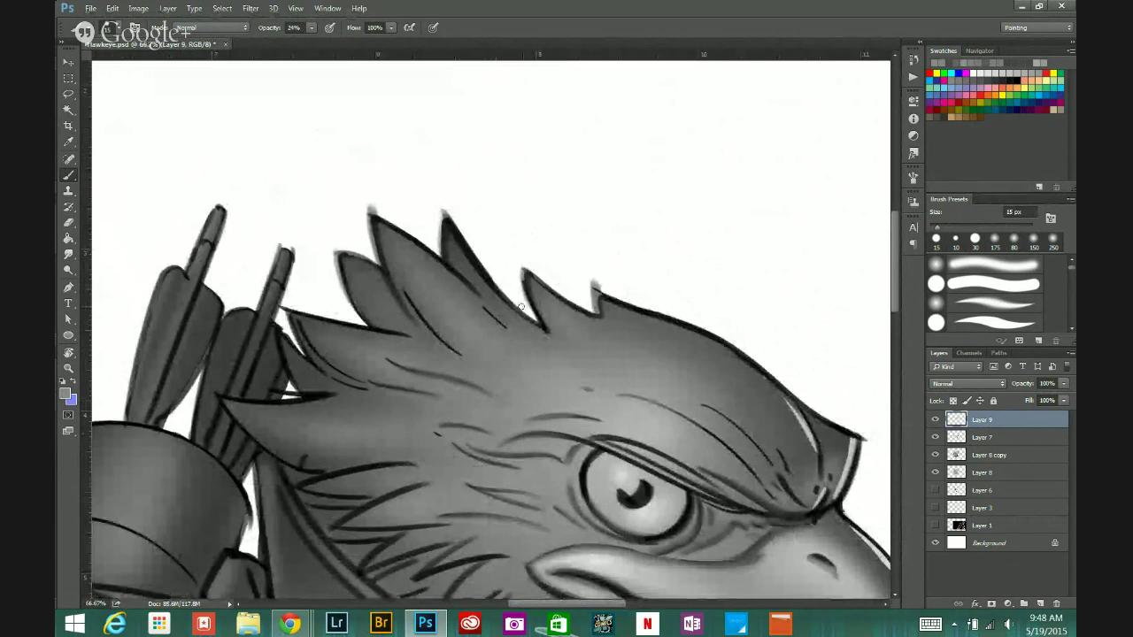
left_click_drag(532, 355, 506, 222)
left_click_drag(676, 290, 634, 222)
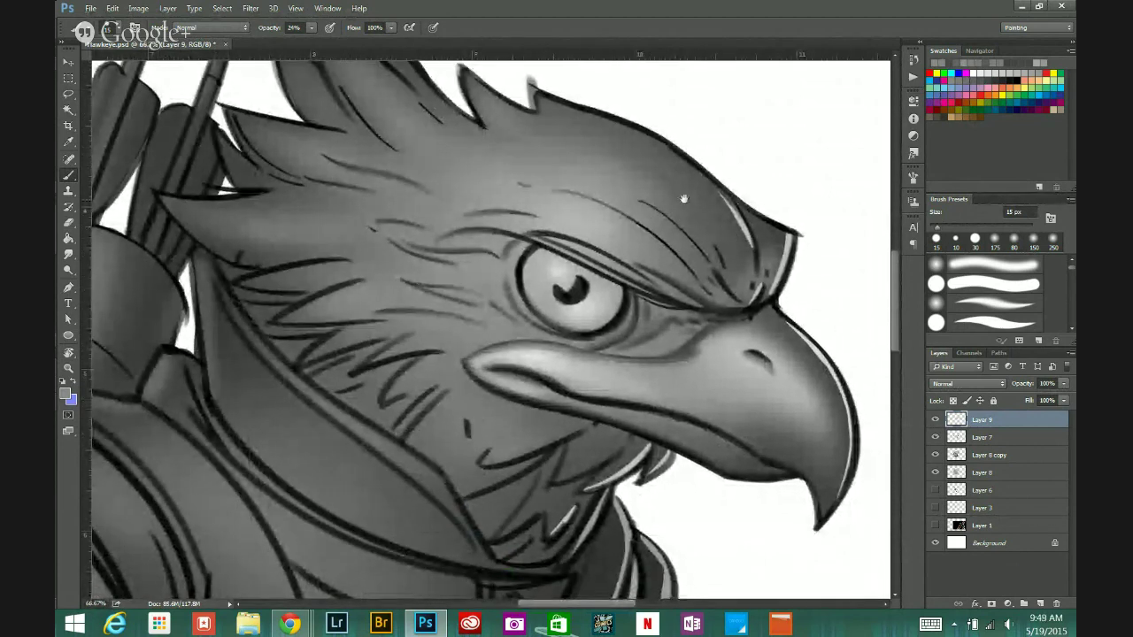
scroll(685, 196, "down", 2)
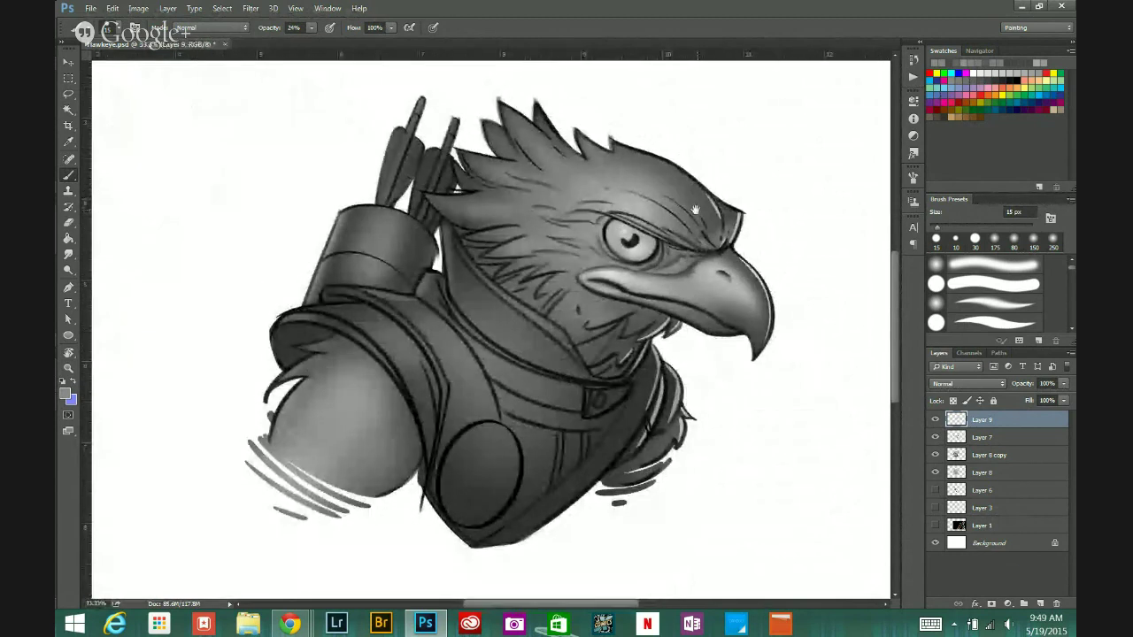
scroll(695, 202, "up", 3)
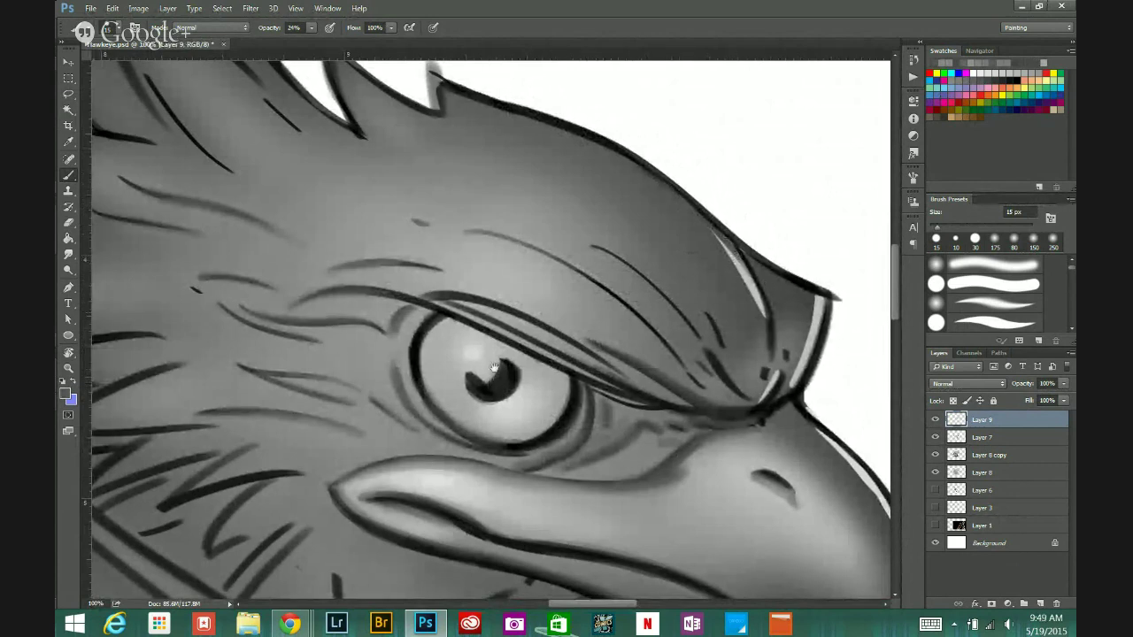
left_click_drag(486, 387, 564, 264)
scroll(542, 292, "down", 3)
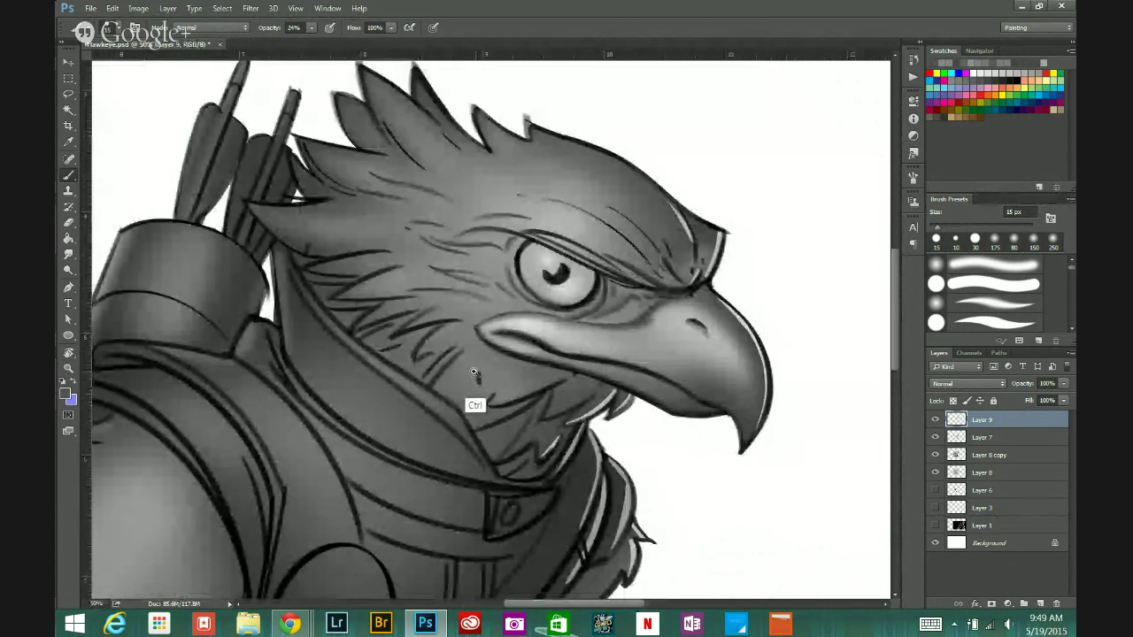
Step: Lighten and taper the short dark feather mark below the corner of the beak with sampled greys
scroll(483, 379, "up", 3)
left_click(485, 396, "alt")
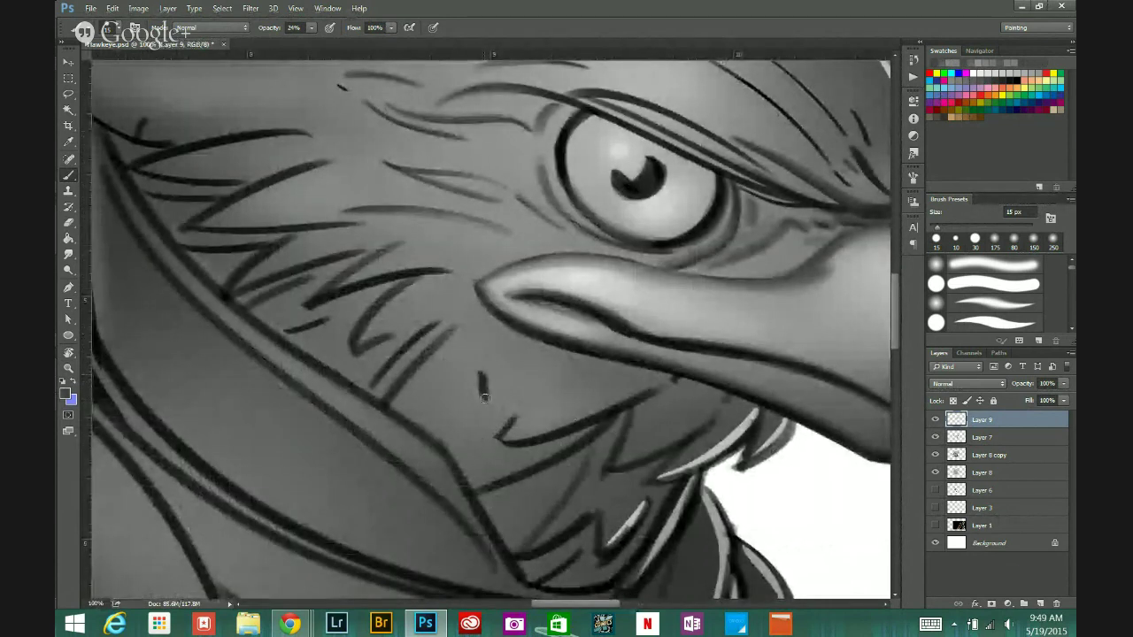
mouse_move(482, 395)
left_mouse_down()
mouse_move(483, 377)
mouse_move(492, 407)
left_mouse_up()
left_click(495, 370, "alt")
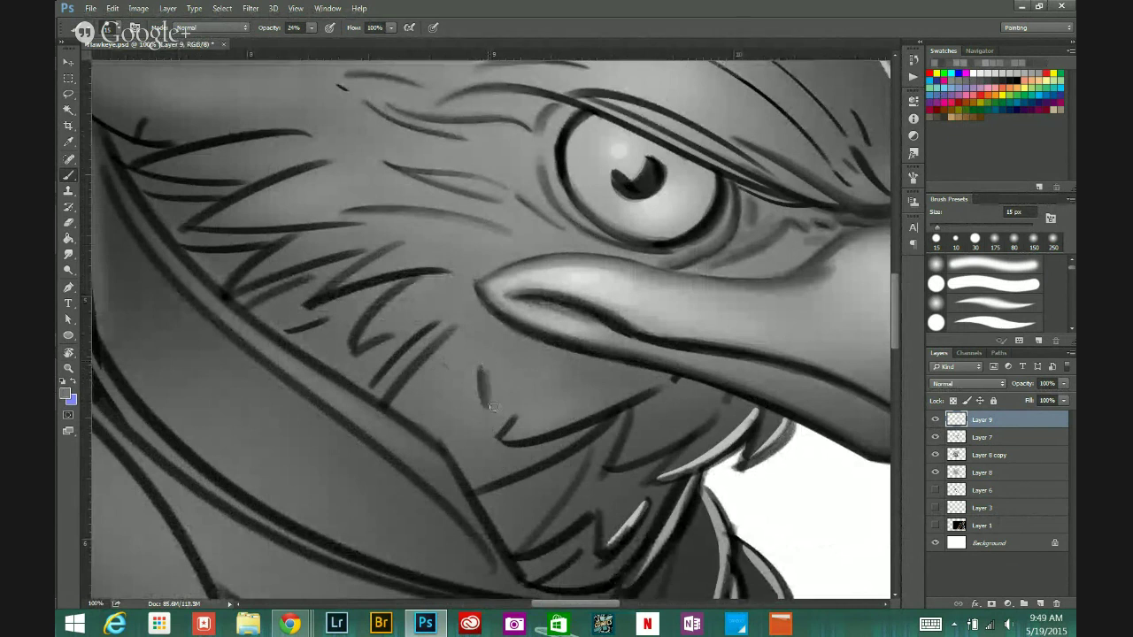
left_click_drag(484, 361, 489, 388)
left_click(482, 404, "alt")
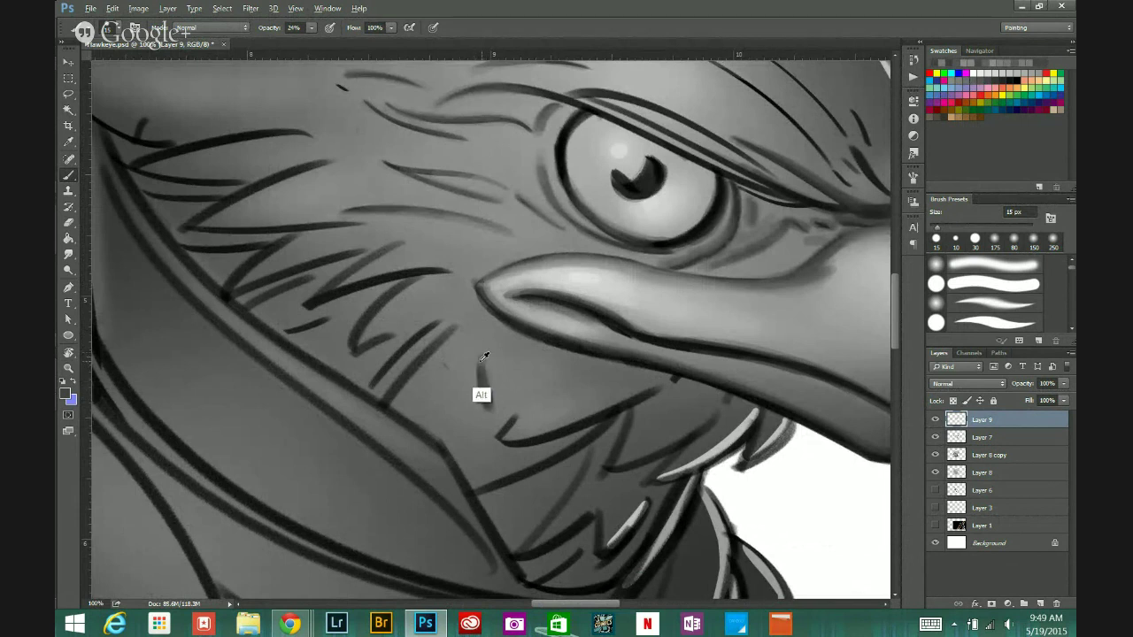
left_click(484, 354, "alt")
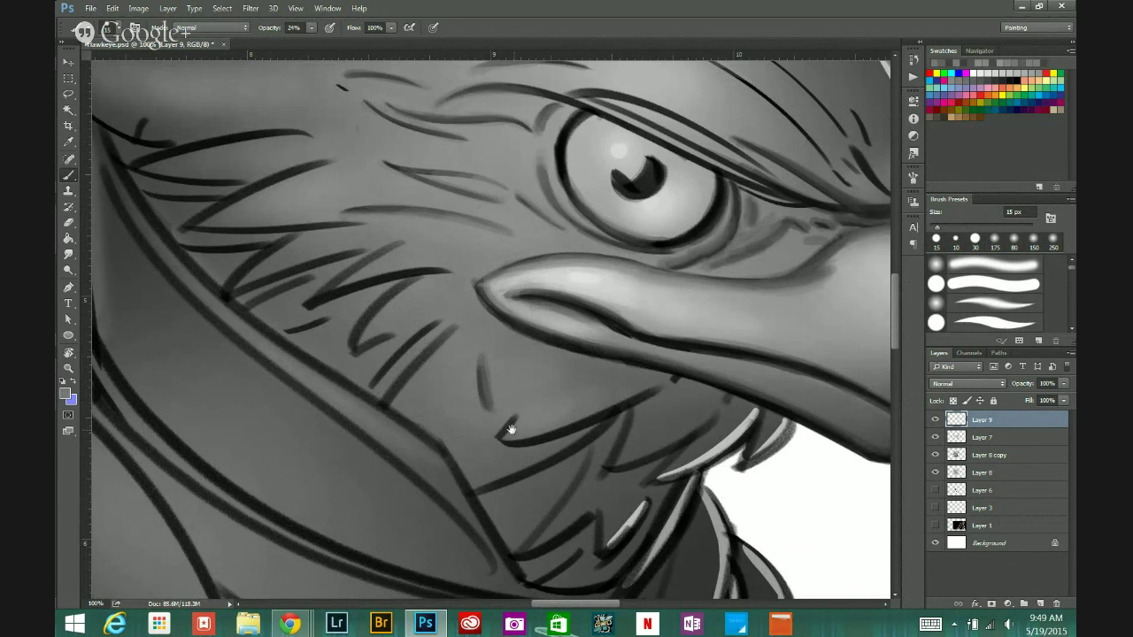
Step: Soften and blend the long curved feather line under the lower beak with sampled greys
scroll(511, 430, "down", 3)
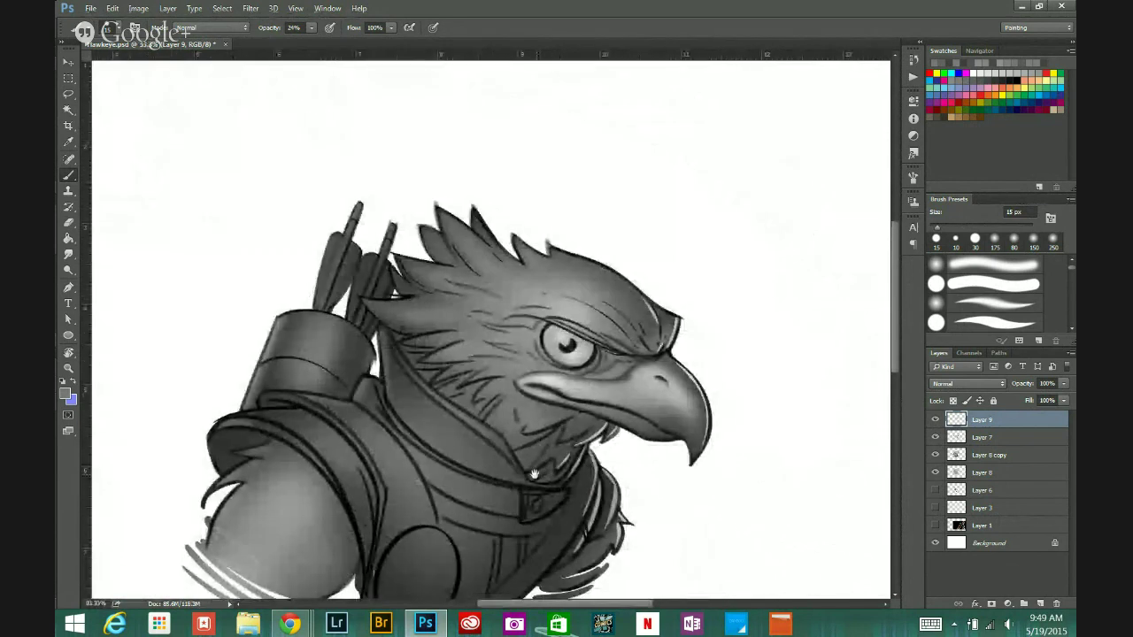
left_click_drag(566, 423, 560, 266)
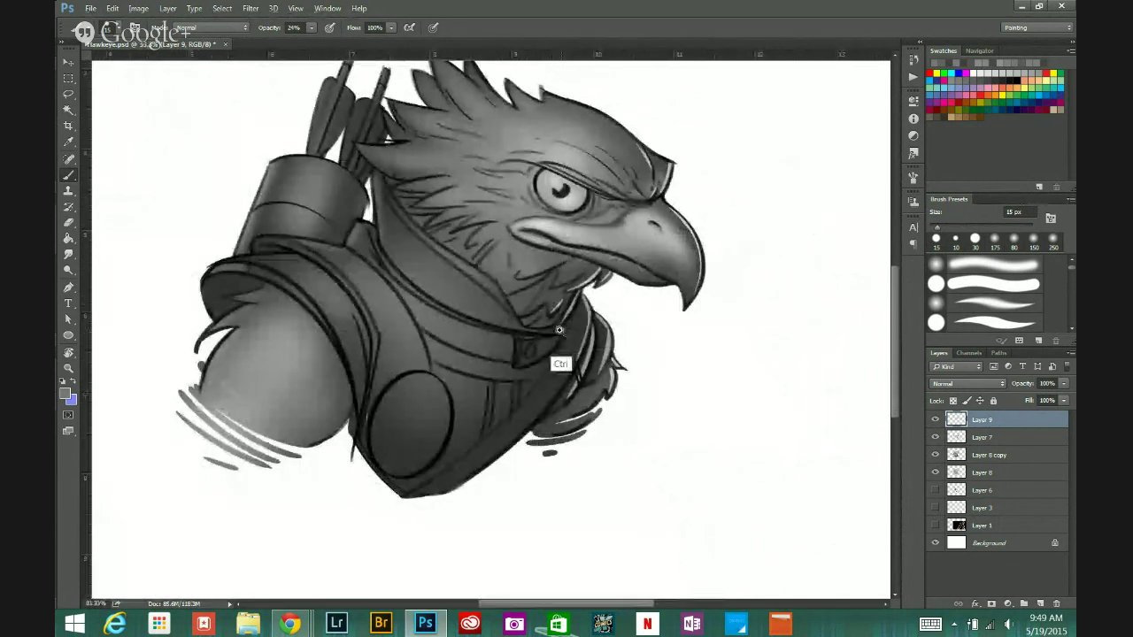
left_click(558, 336, "ctrl")
left_click(558, 336, "ctrl")
left_click_drag(546, 196, 599, 291)
left_click(600, 292, "ctrl")
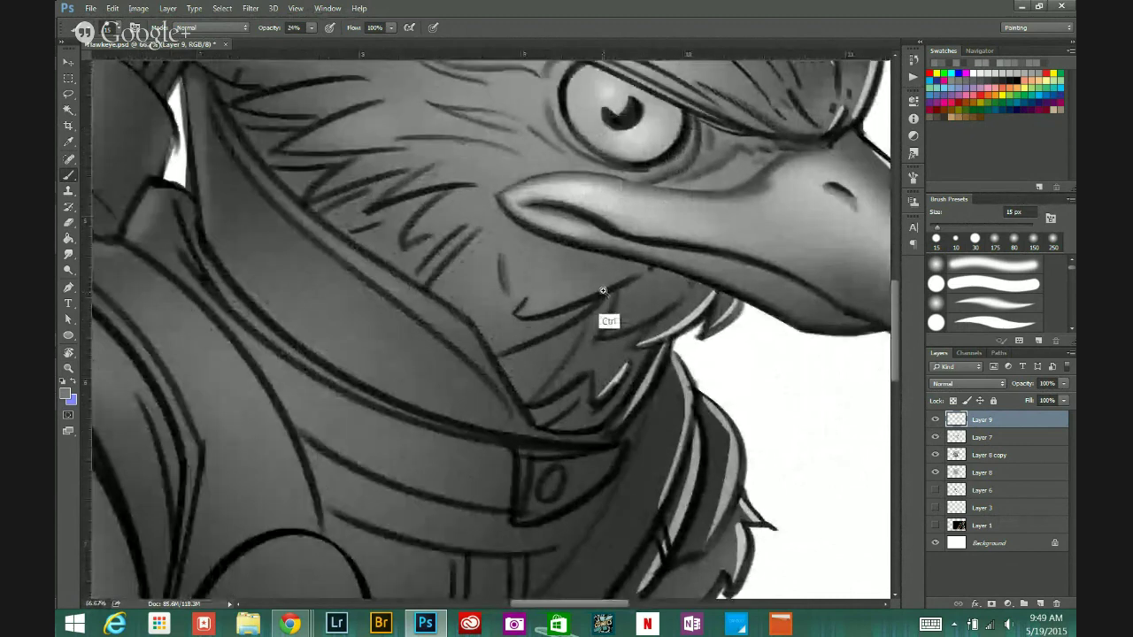
left_click(648, 265, "alt")
left_click(650, 263, "alt")
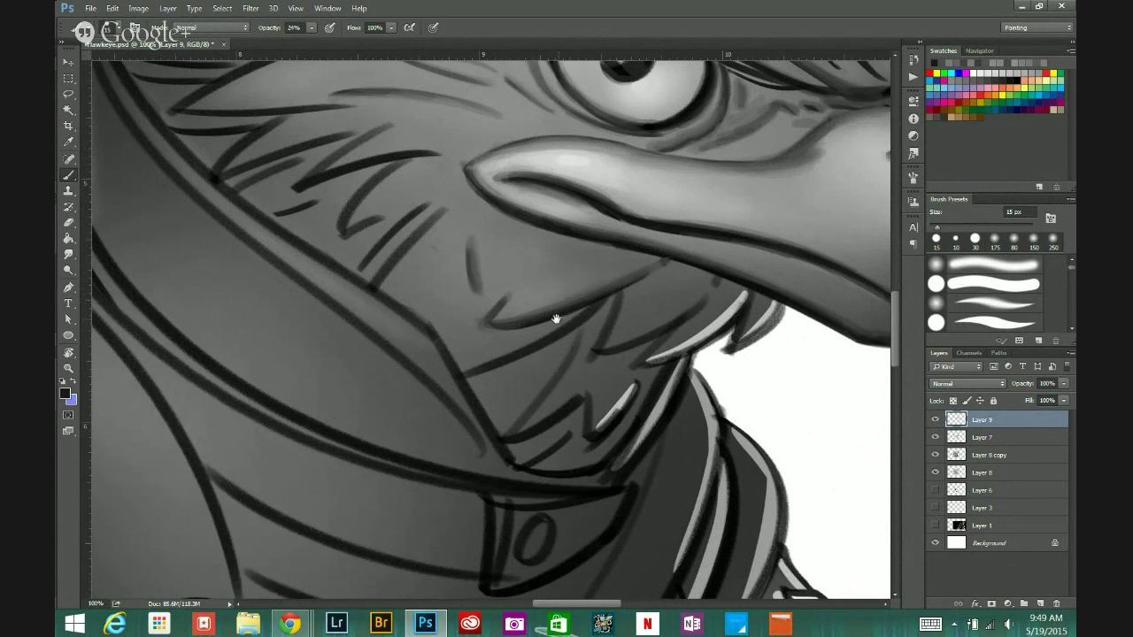
Step: Paint over the dark cheek feather line just behind the beak corner with sampled greys, sharpening its pointed rear end
left_click(486, 269, "alt")
left_click(486, 268, "alt")
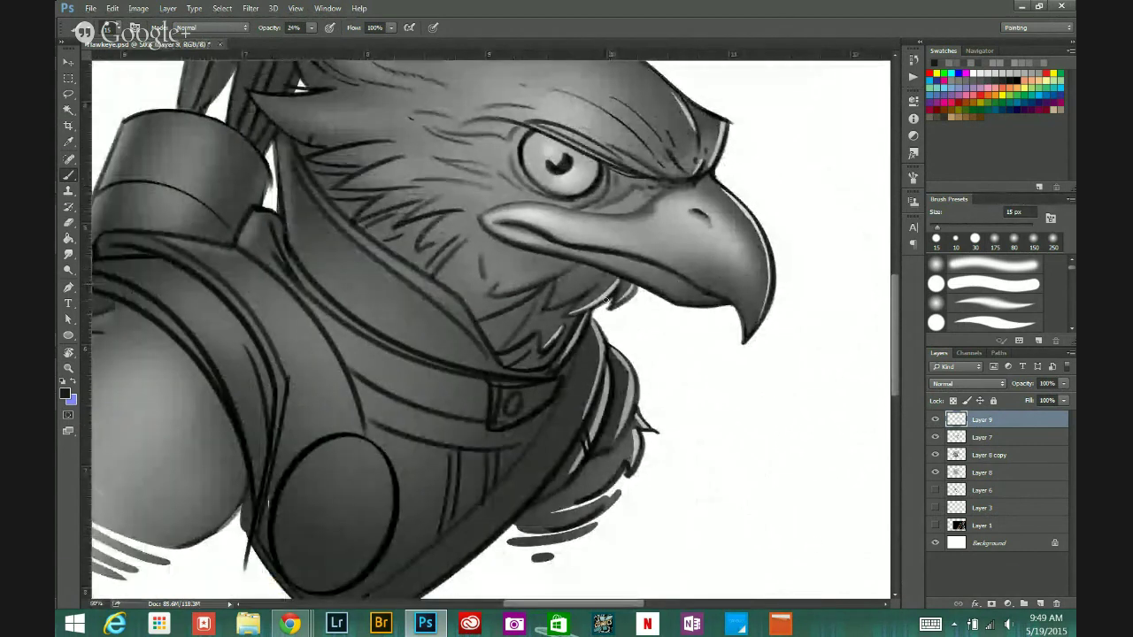
left_click(507, 301, "alt")
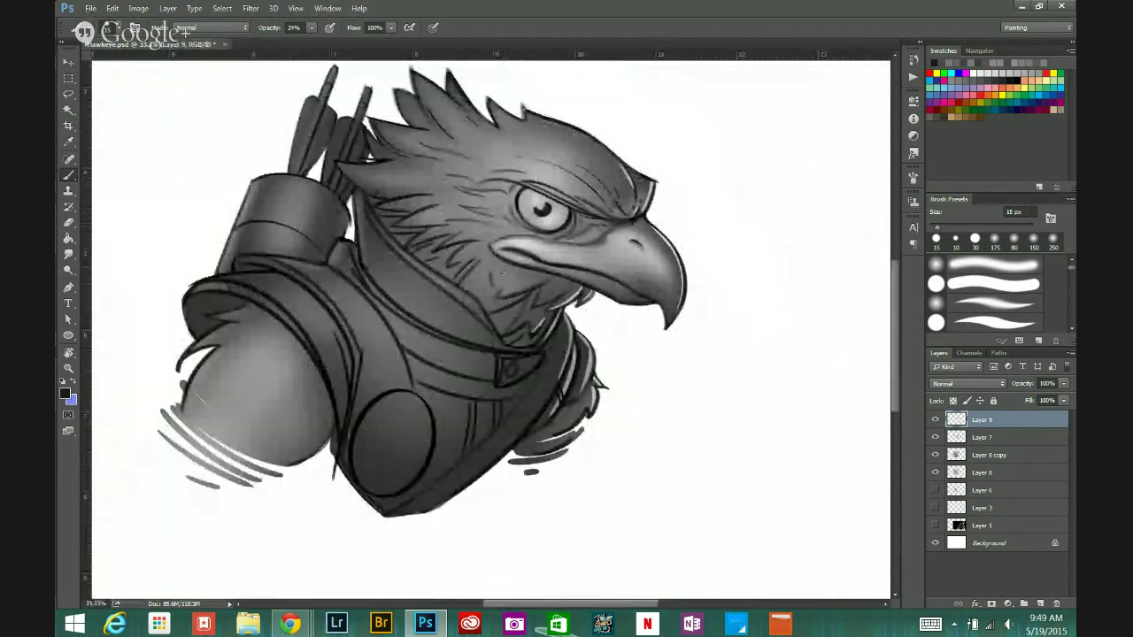
left_click(478, 286, "ctrl")
left_click(478, 293, "ctrl")
left_click_drag(478, 292, 544, 323)
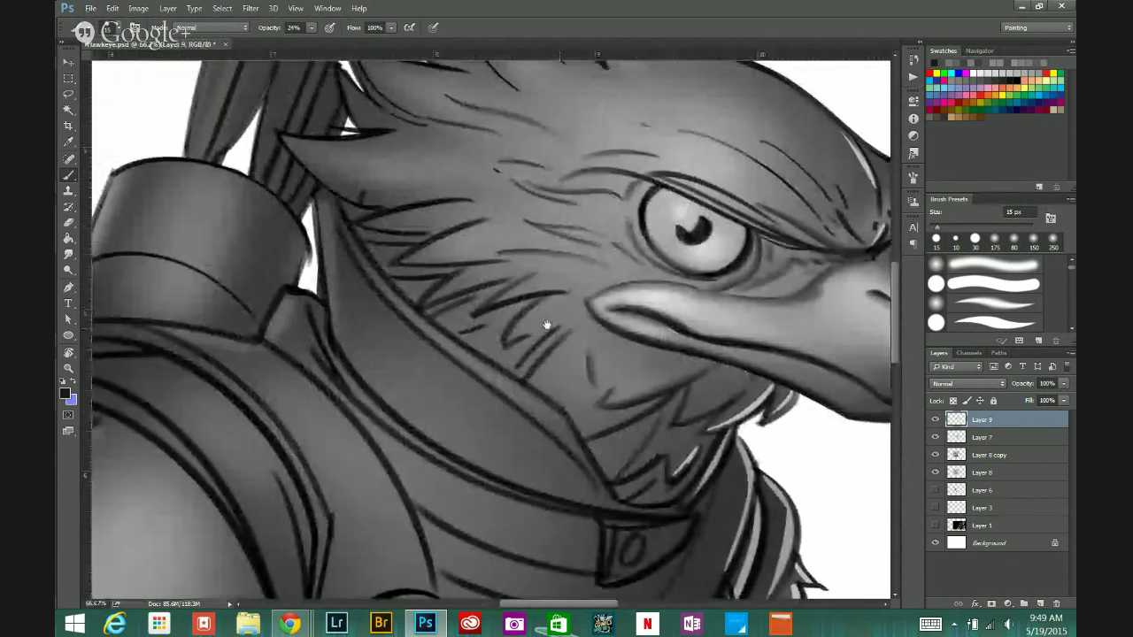
left_click(568, 288, "ctrl")
left_click(584, 239, "alt")
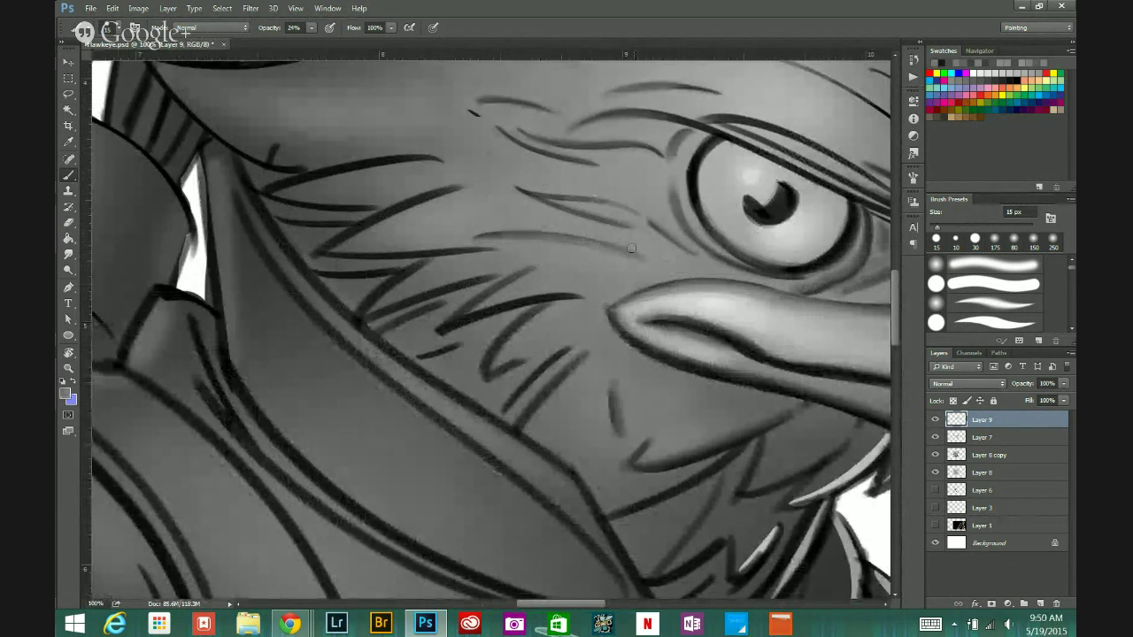
key("alt")
left_click(525, 273, "alt")
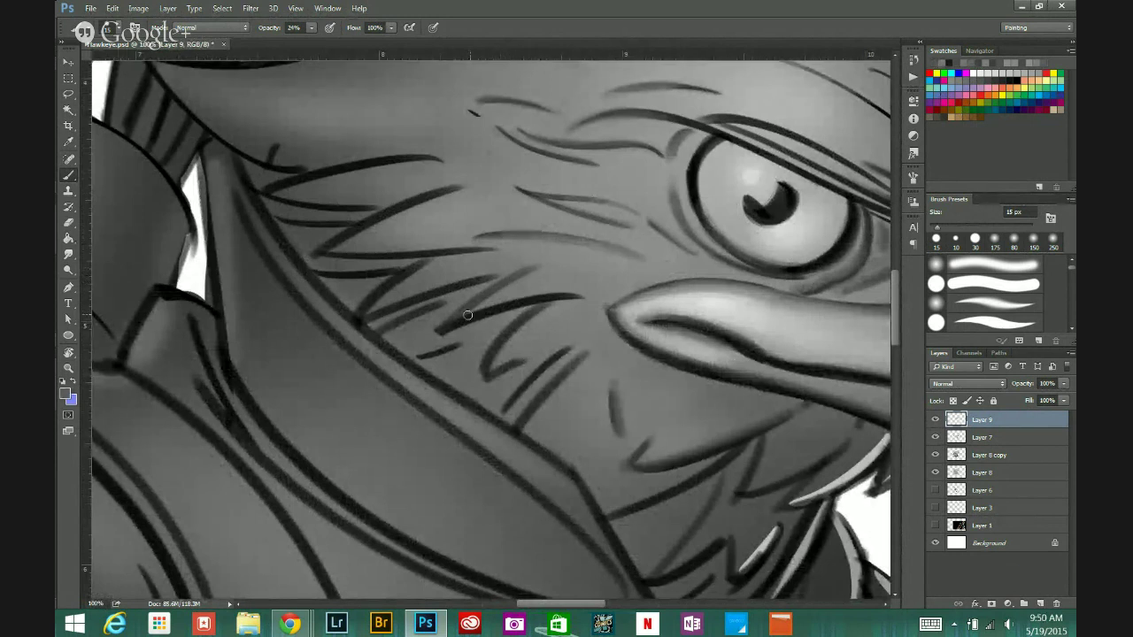
mouse_move(447, 323)
left_mouse_down()
mouse_move(496, 304)
mouse_move(461, 317)
mouse_move(580, 295)
left_mouse_up()
left_click_drag(441, 330, 572, 292)
left_click(451, 327, "alt")
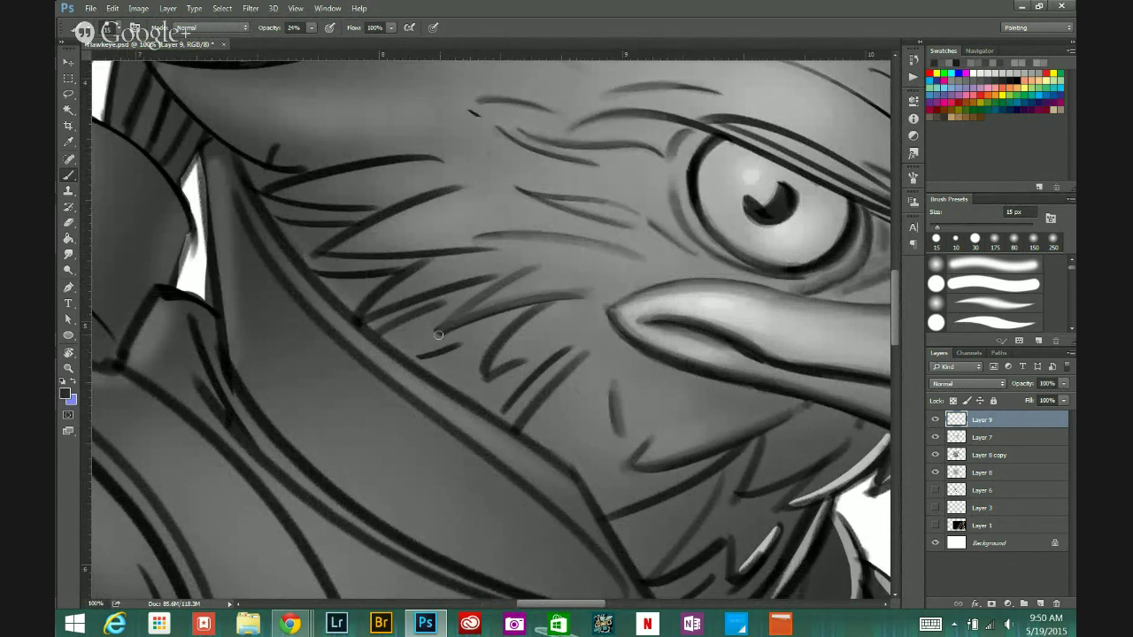
mouse_move(441, 332)
left_mouse_down()
mouse_move(619, 281)
mouse_move(460, 308)
left_mouse_up()
Step: Soften and taper the two wavy crease lines behind the eye with sampled greys
scroll(518, 315, "down", 3)
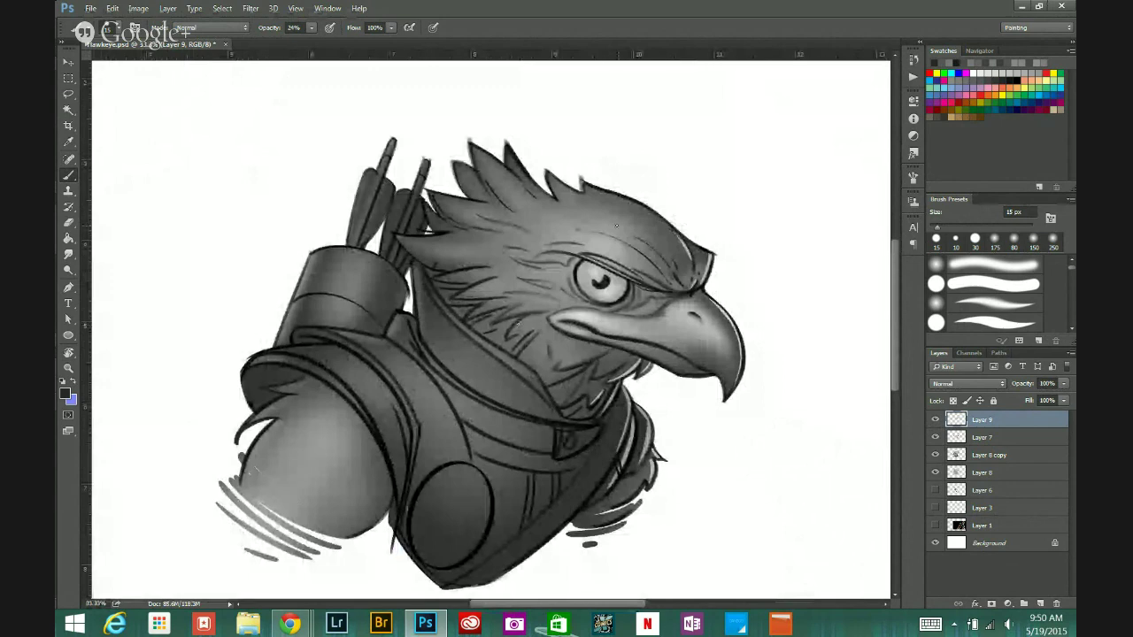
key("ctrl")
scroll(574, 281, "up", 3)
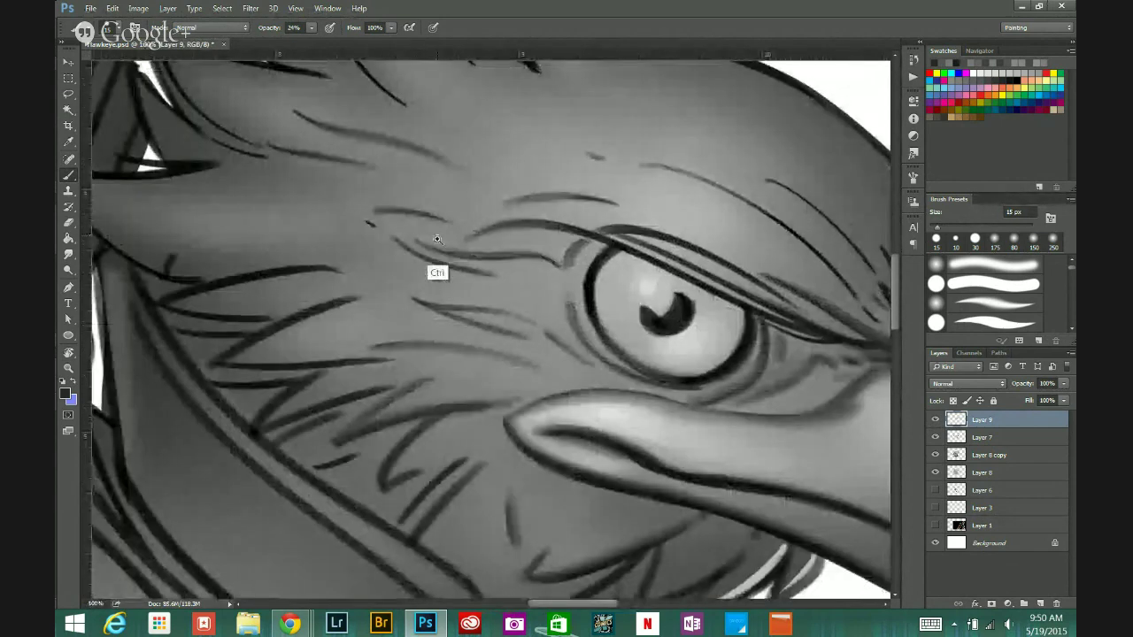
scroll(439, 234, "up", 1)
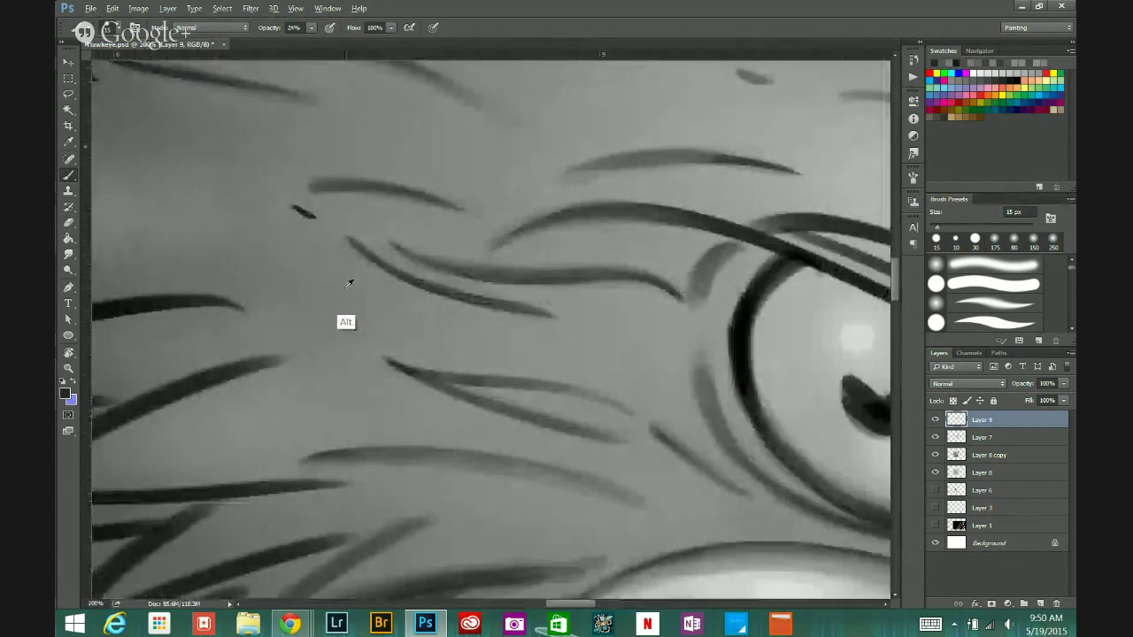
left_click(420, 233, "alt")
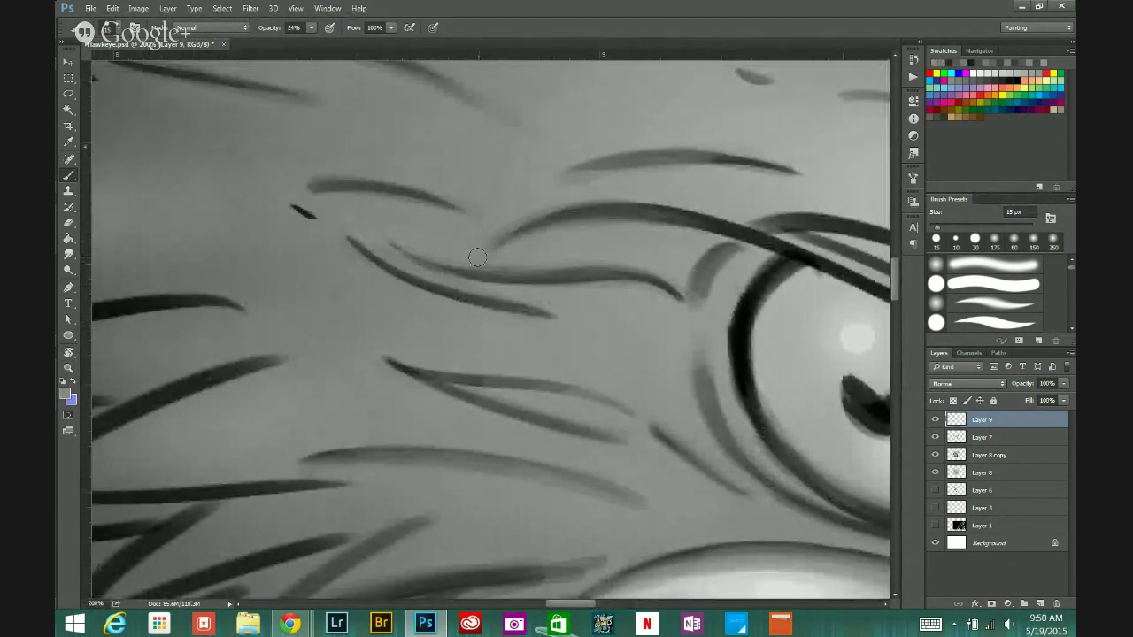
left_click(351, 255, "alt")
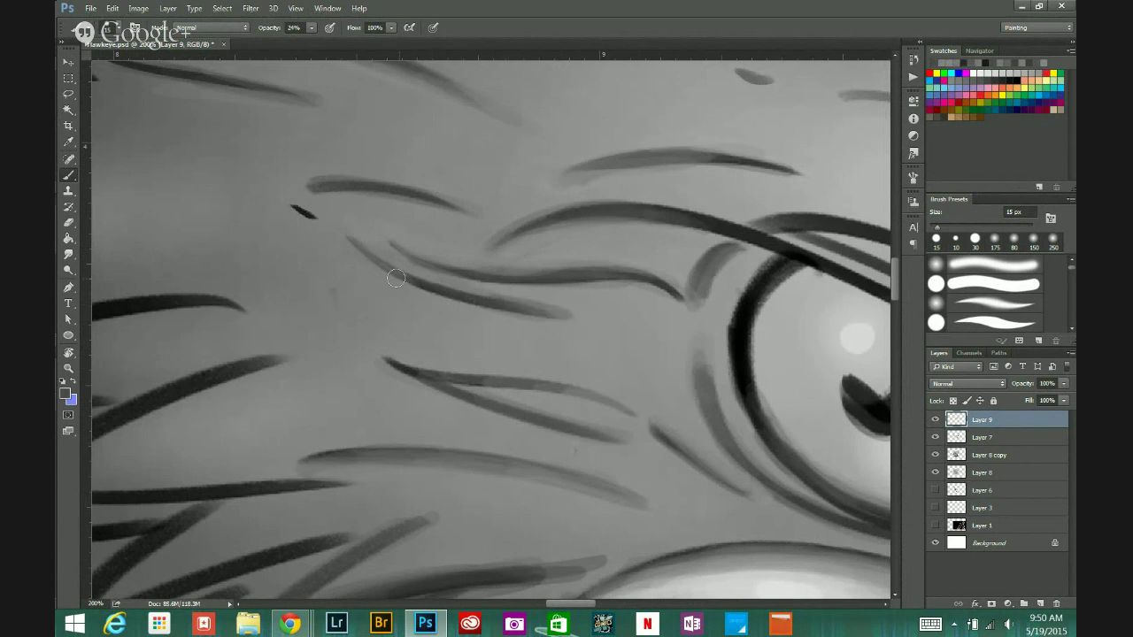
left_click(359, 294, "alt")
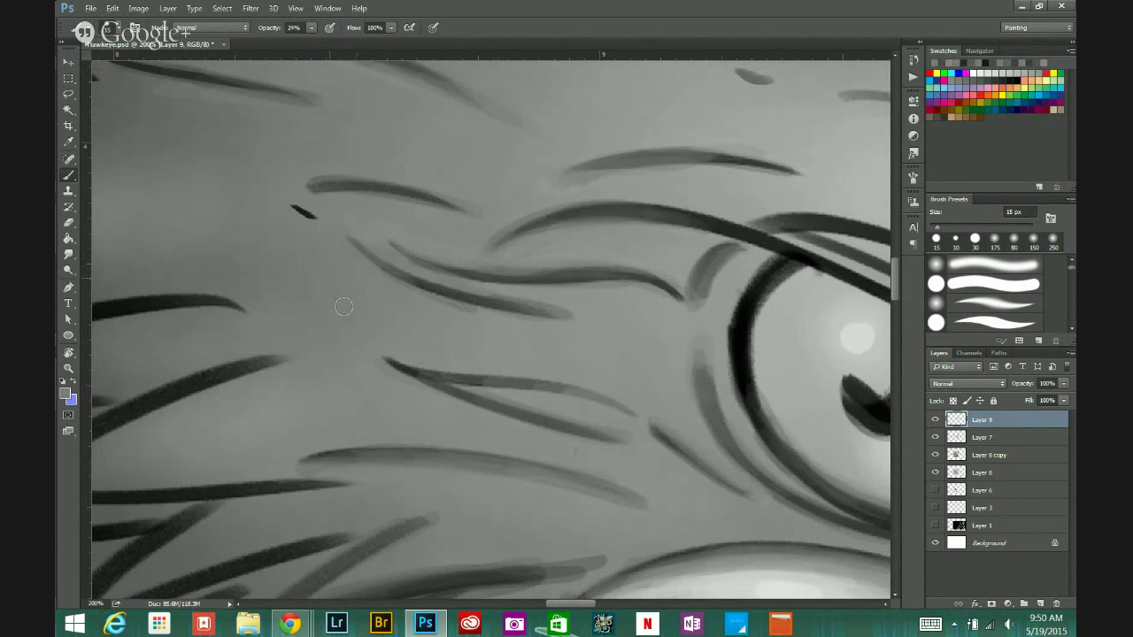
Step: Refine the forked crease lines on the cheek behind the lower eye with sampled greys
left_click(457, 358, "alt")
left_click(431, 335, "alt")
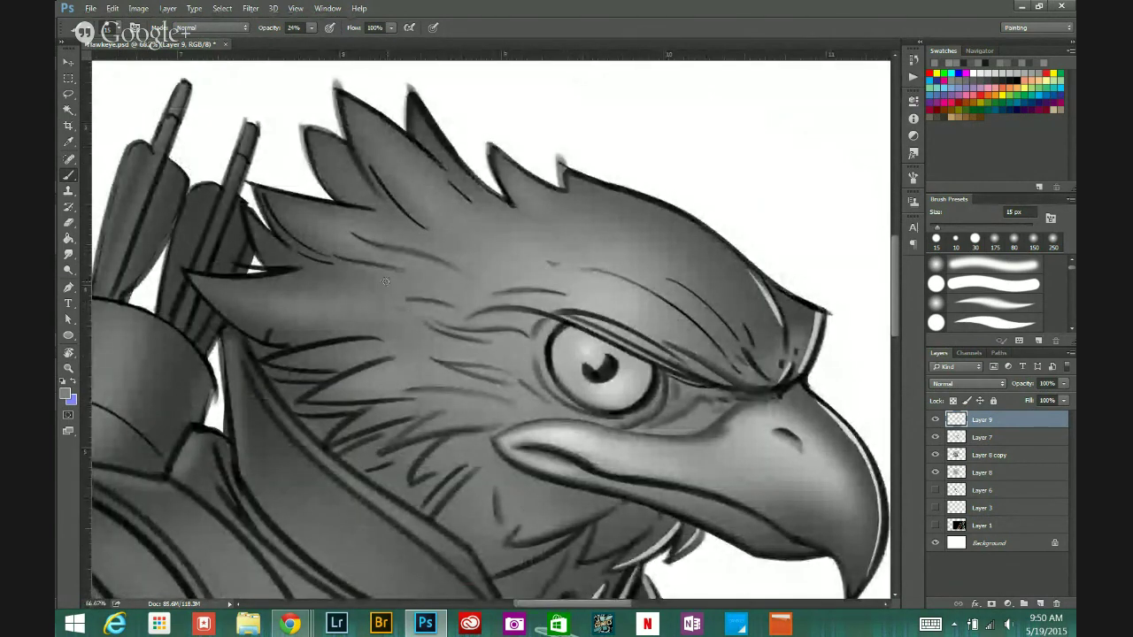
left_click(599, 392, "alt")
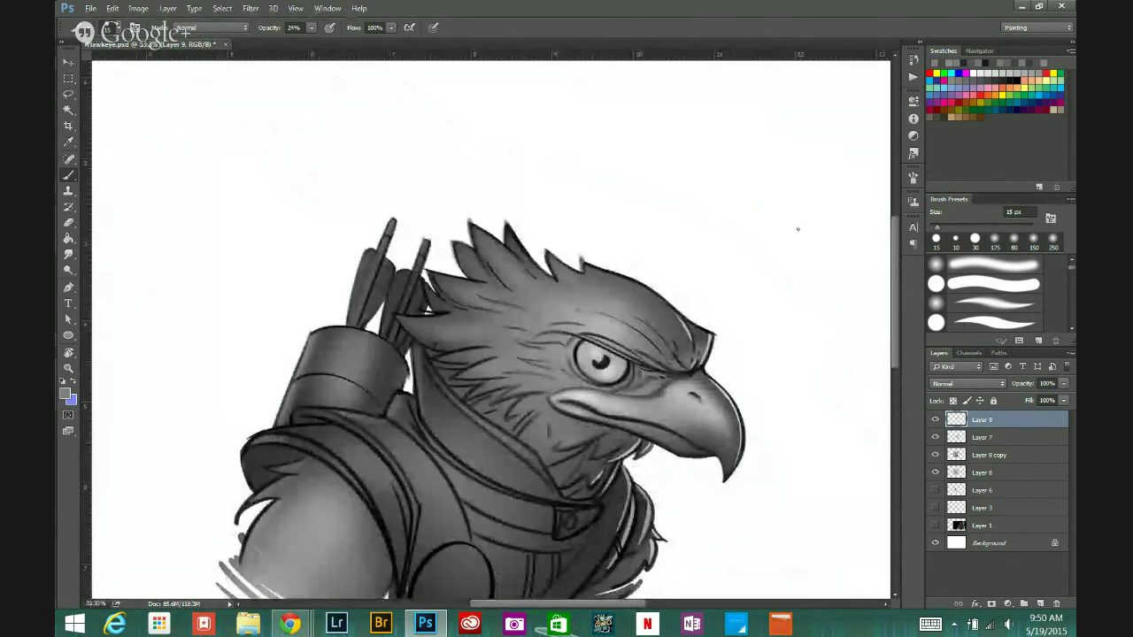
left_click(641, 323, "alt")
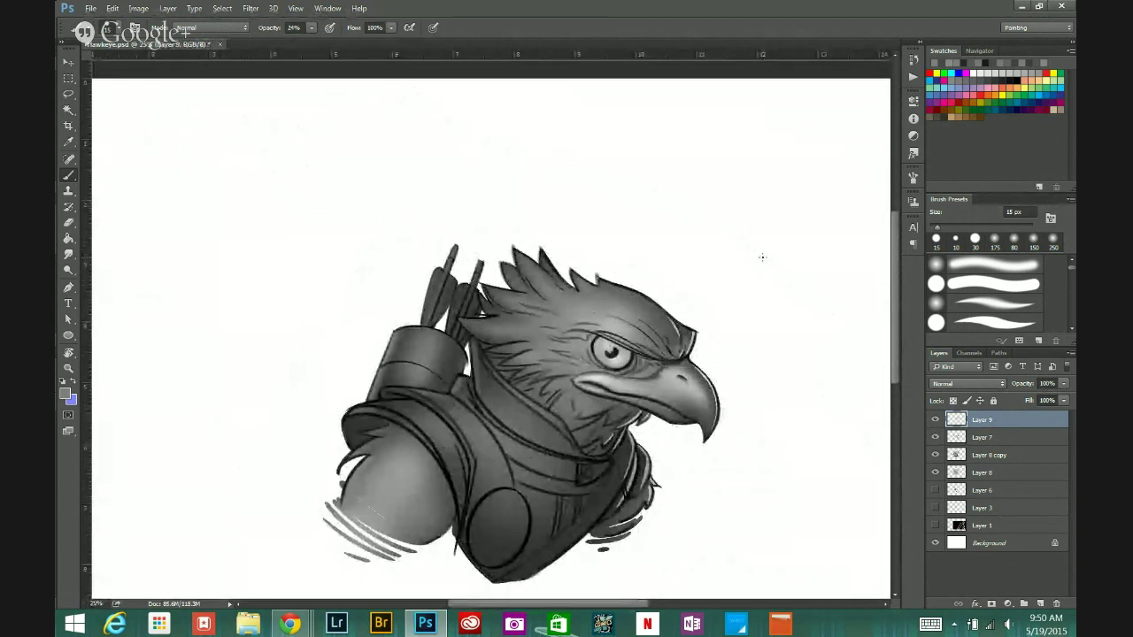
left_click(576, 383, "ctrl")
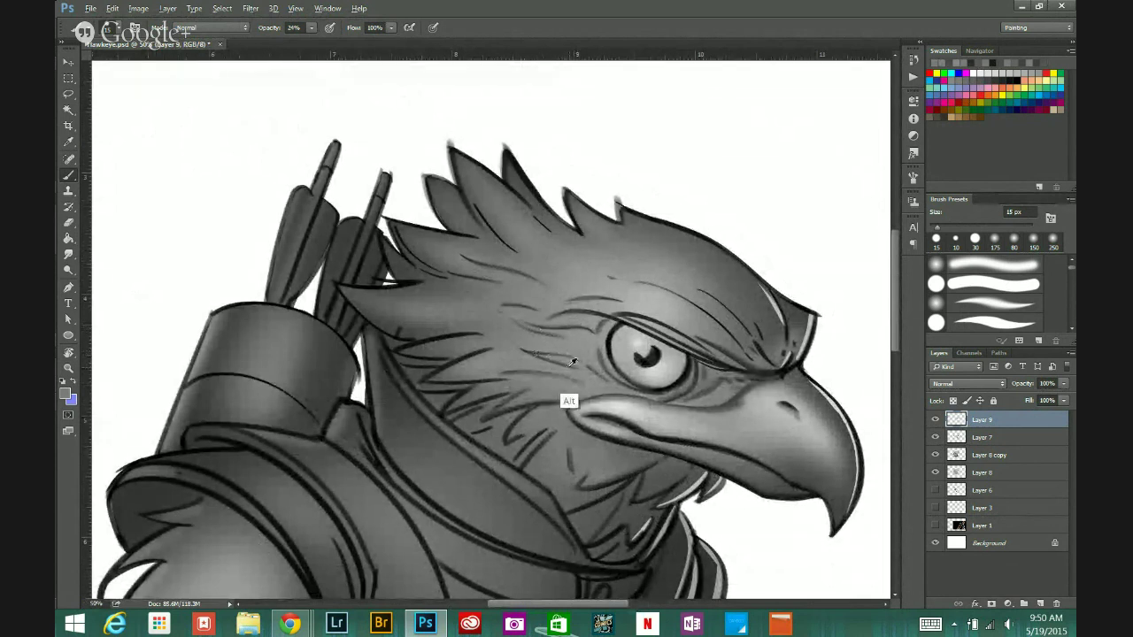
left_click(524, 345, "alt")
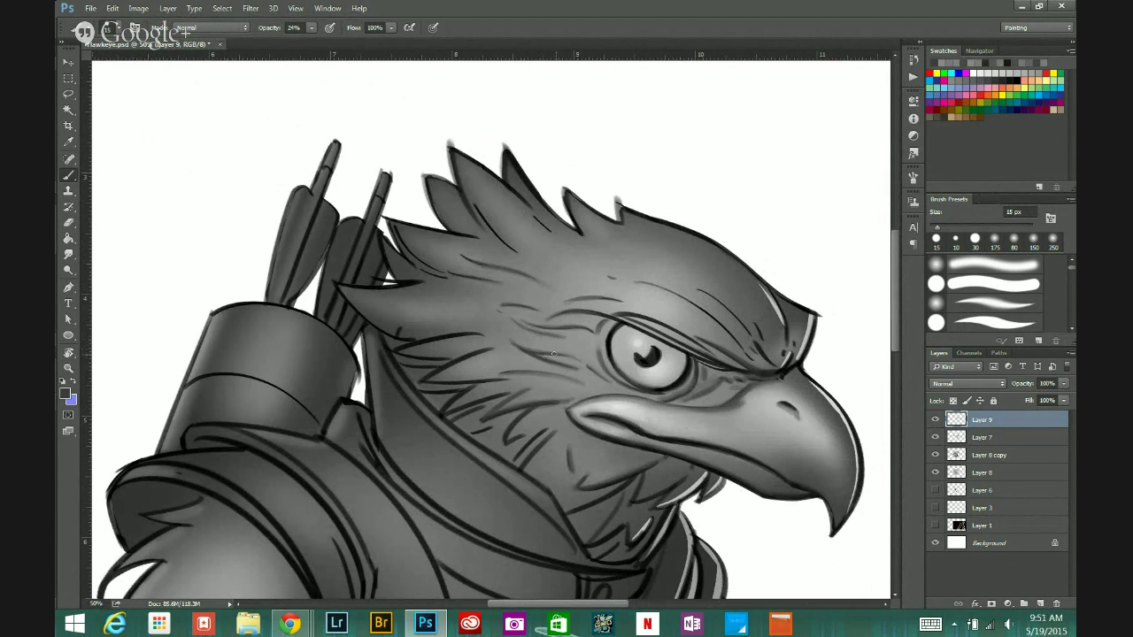
left_click(595, 372, "alt")
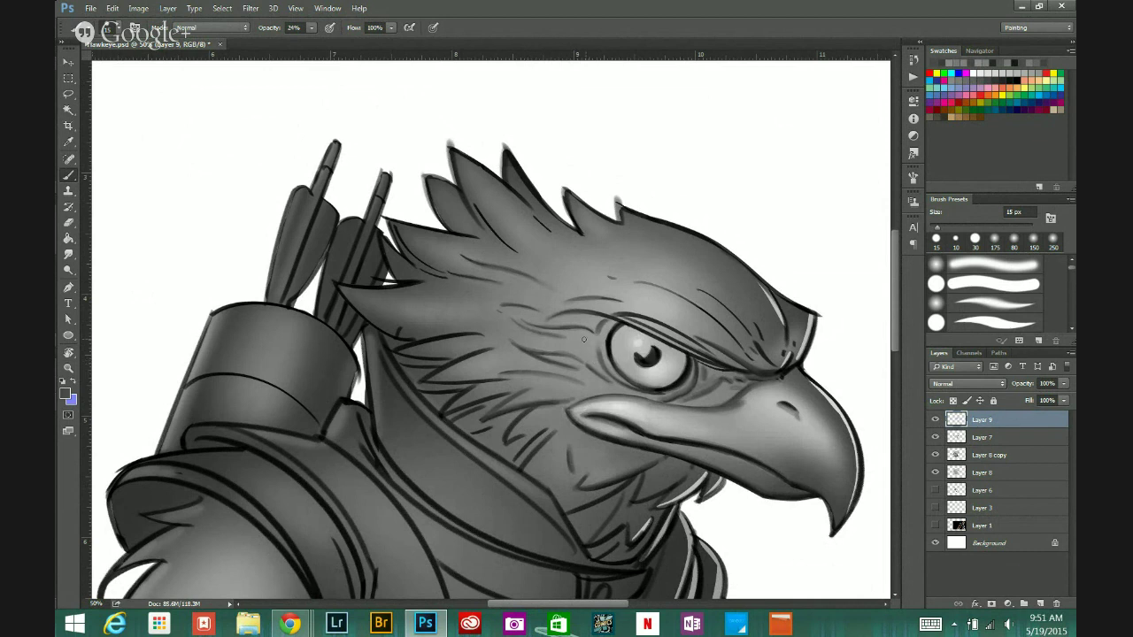
Step: Soften and blend the two long wavy feather lines on the back of the head with sampled greys
left_click(593, 366, "alt")
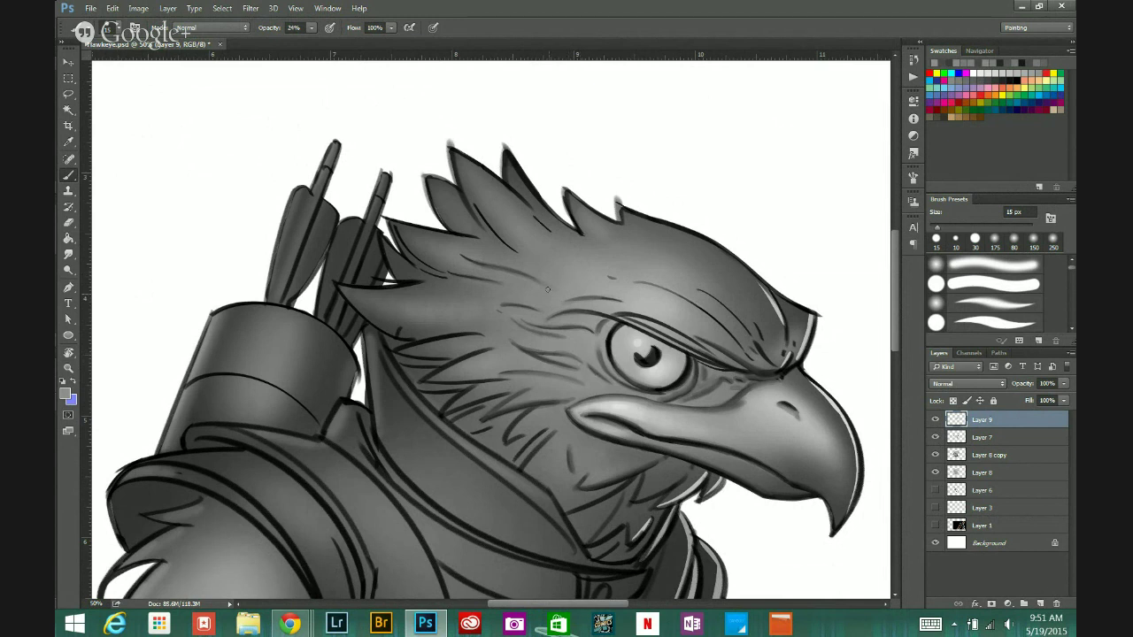
left_click(468, 259, "alt")
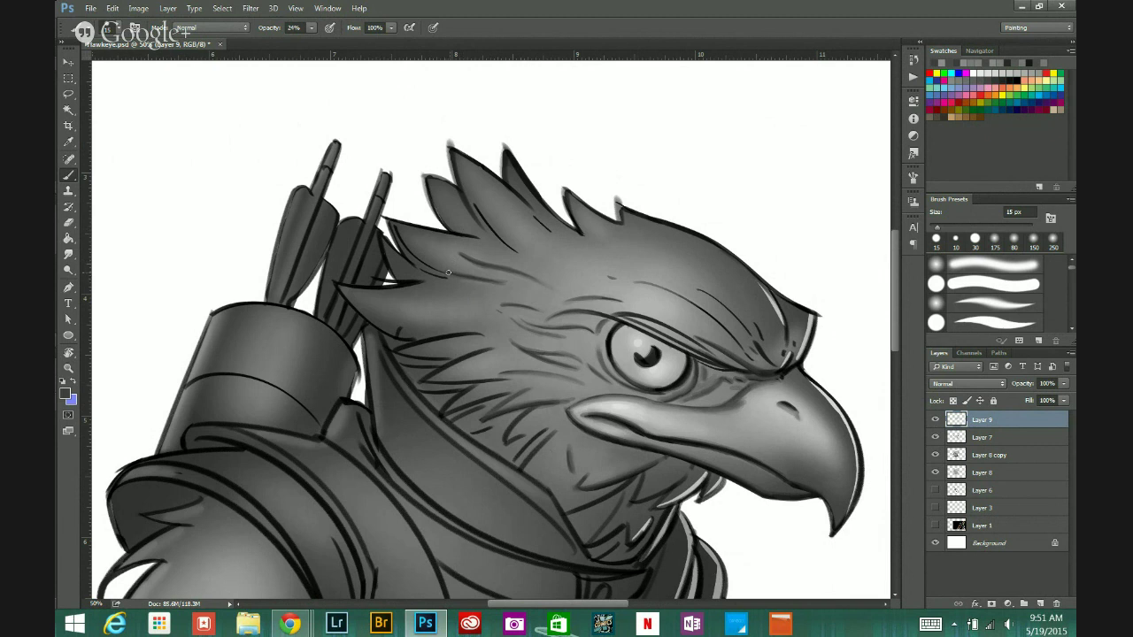
left_click(497, 273, "alt")
left_click(459, 252, "alt")
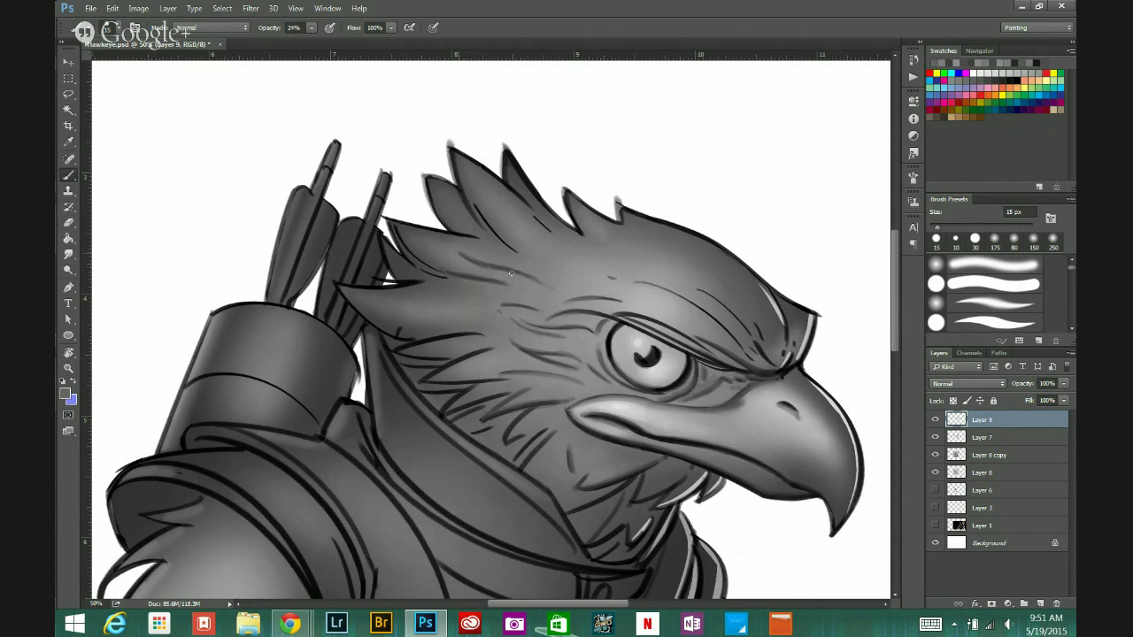
left_click(483, 301, "alt")
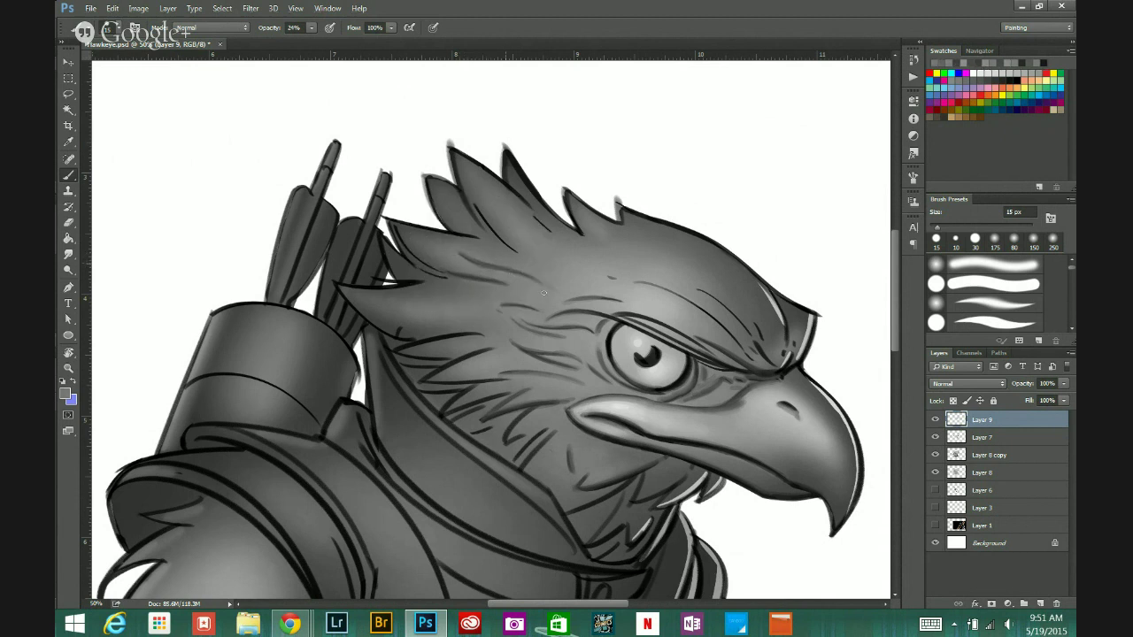
left_click(470, 256, "alt")
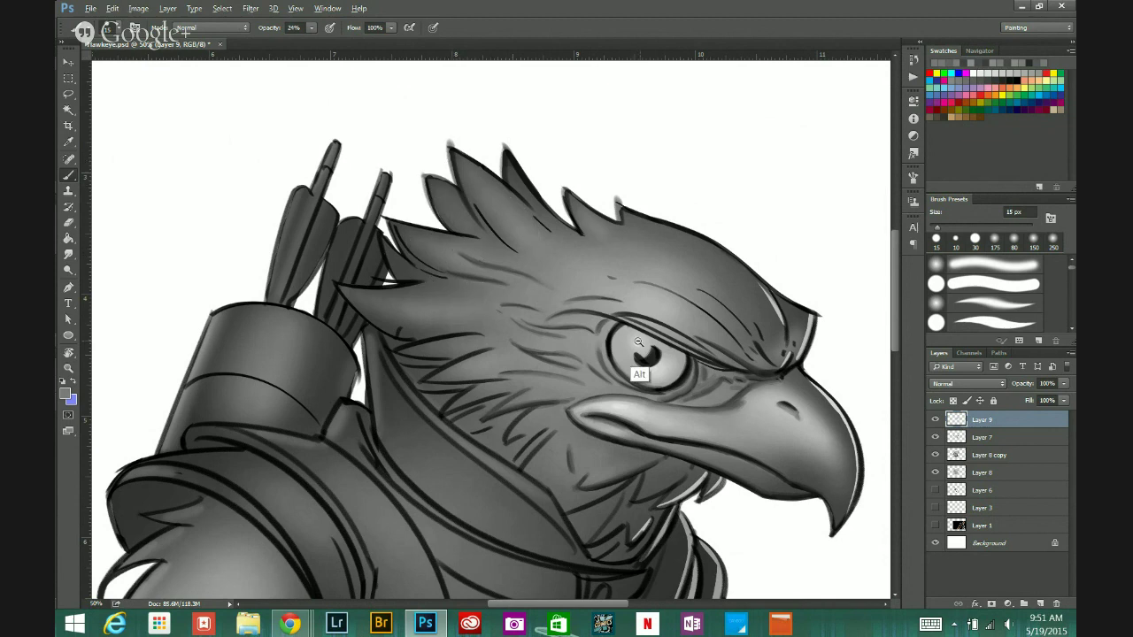
scroll(639, 336, "down", 2)
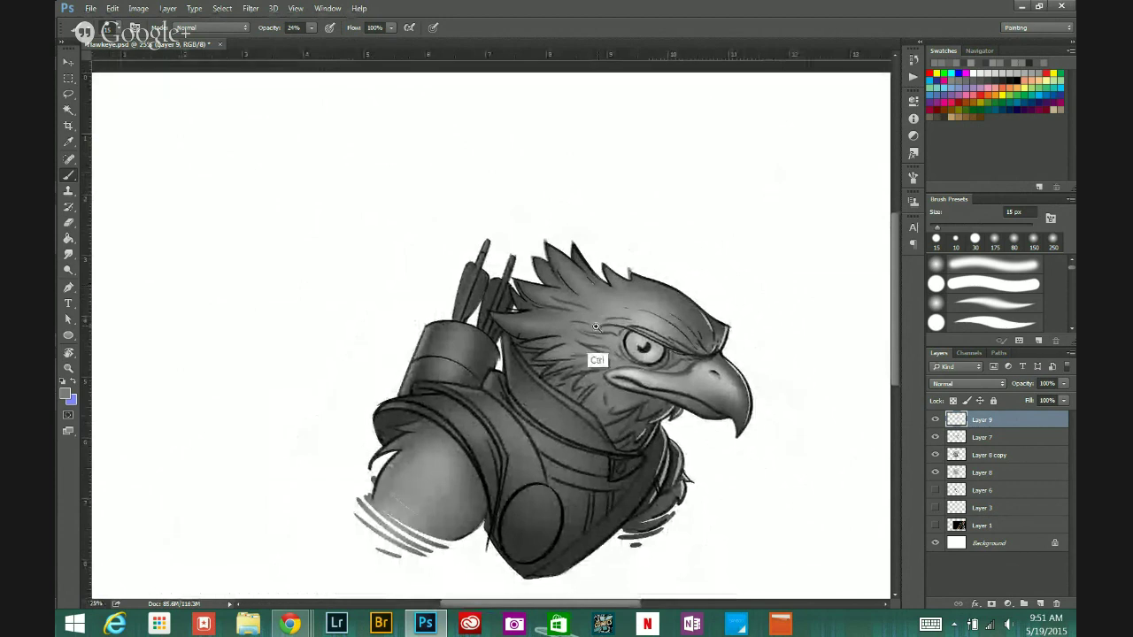
Step: Extend and taper the ends of the two wavy head feather lines with thin strokes of sampled grey
scroll(598, 362, "up", 3)
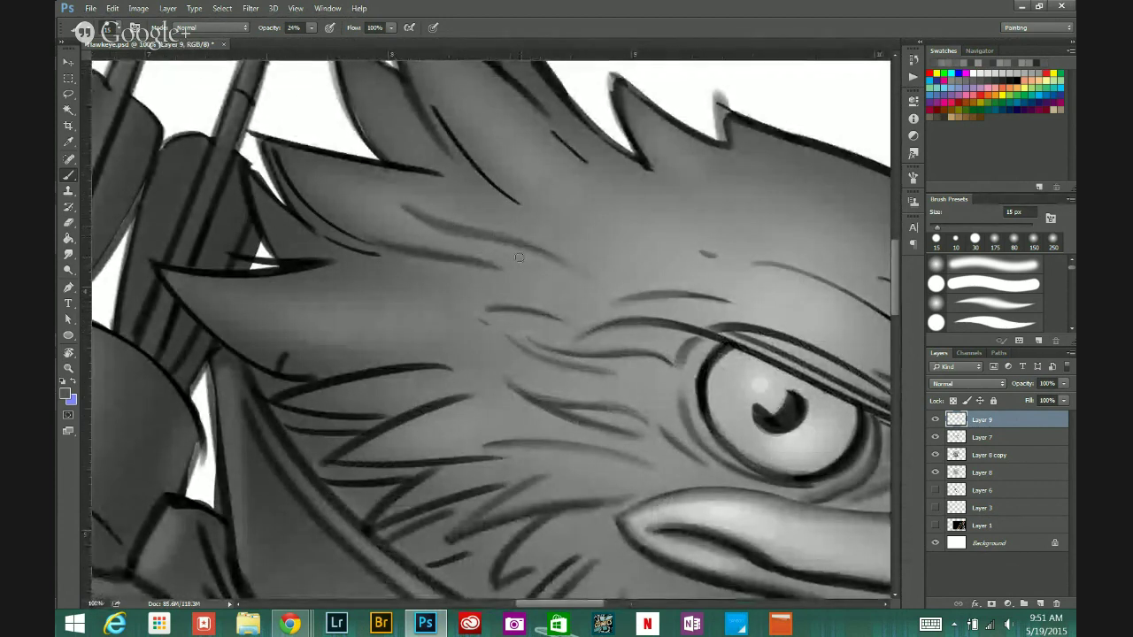
left_click(426, 206, "alt")
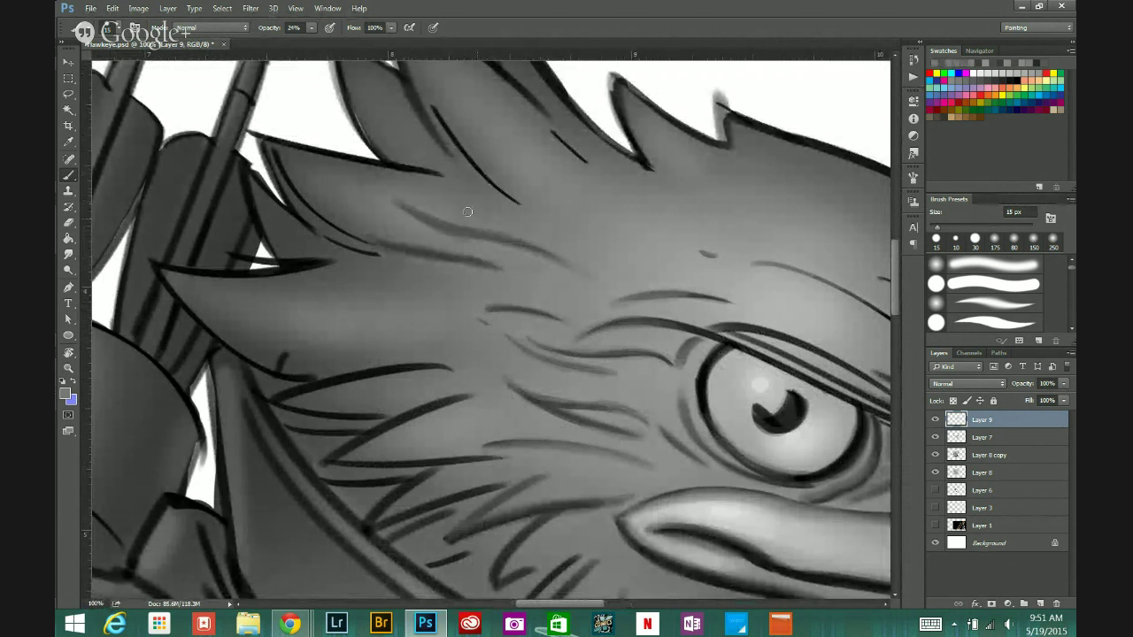
left_click_drag(418, 227, 506, 253)
left_click_drag(379, 237, 461, 251)
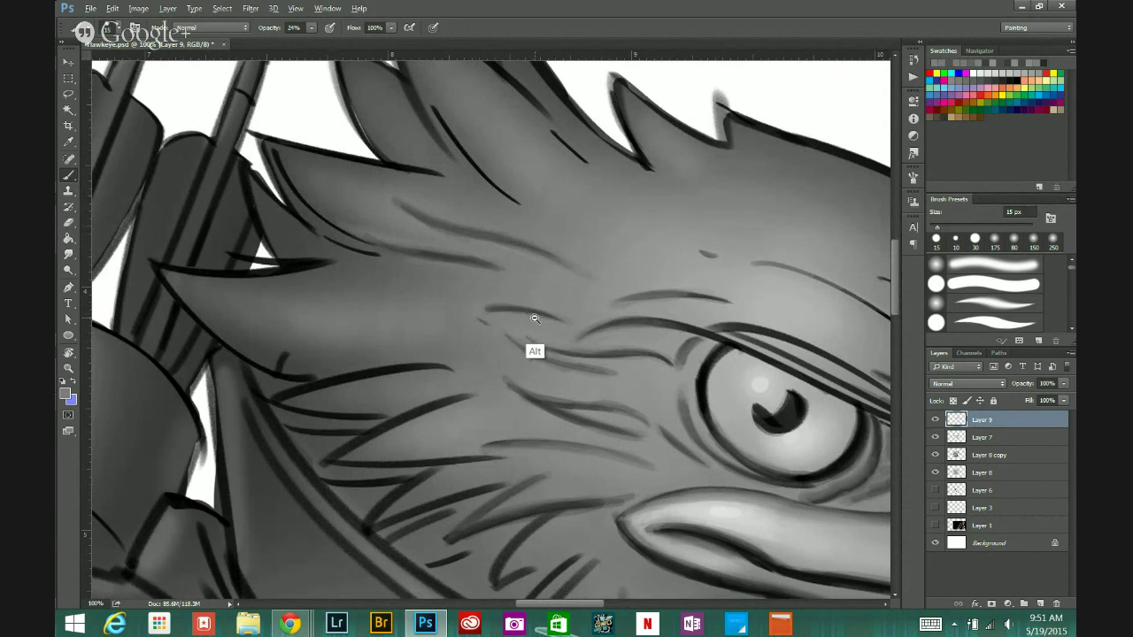
scroll(530, 315, "down", 2)
scroll(611, 287, "down", 1)
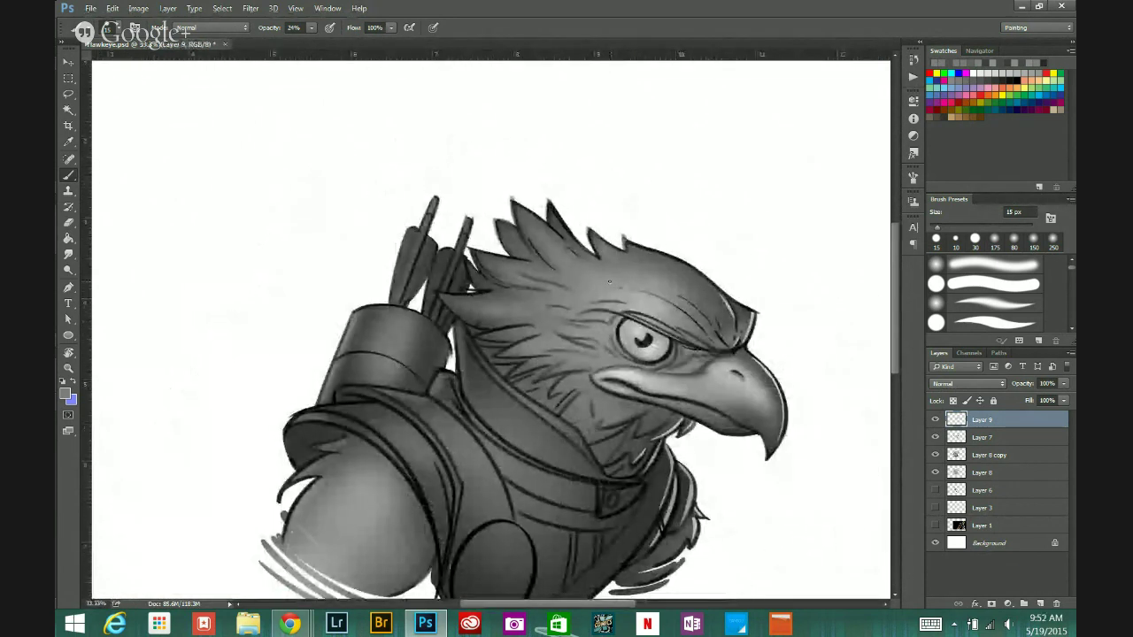
scroll(739, 265, "down", 1)
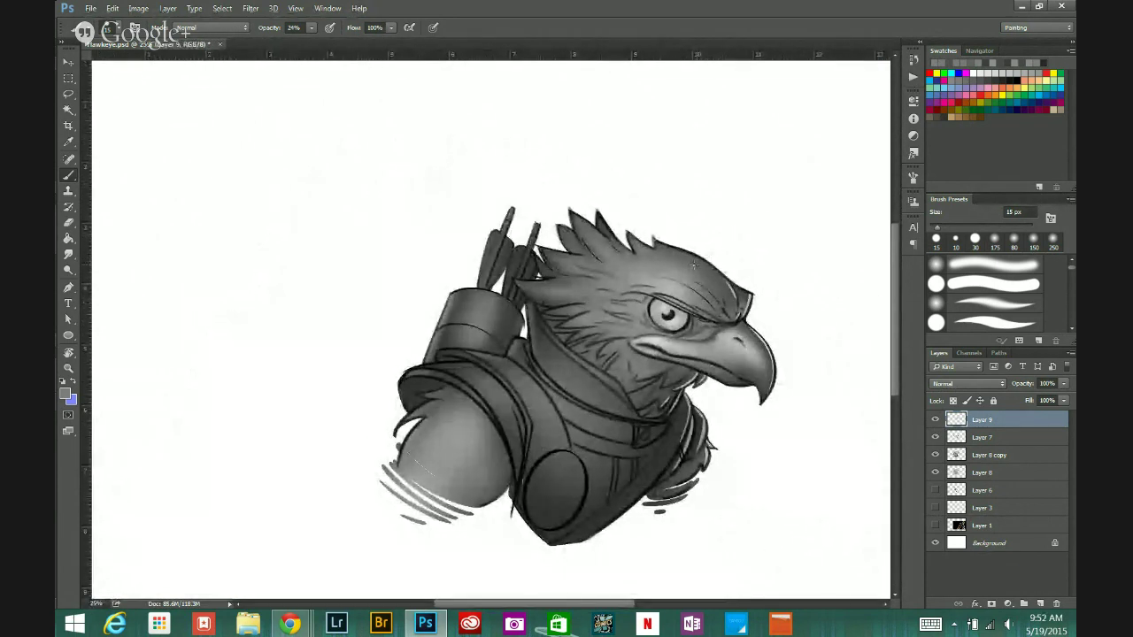
Step: Refine the cheek feather line behind the beak corner and the crease lines behind the eye with sampled greys
scroll(677, 266, "up", 2)
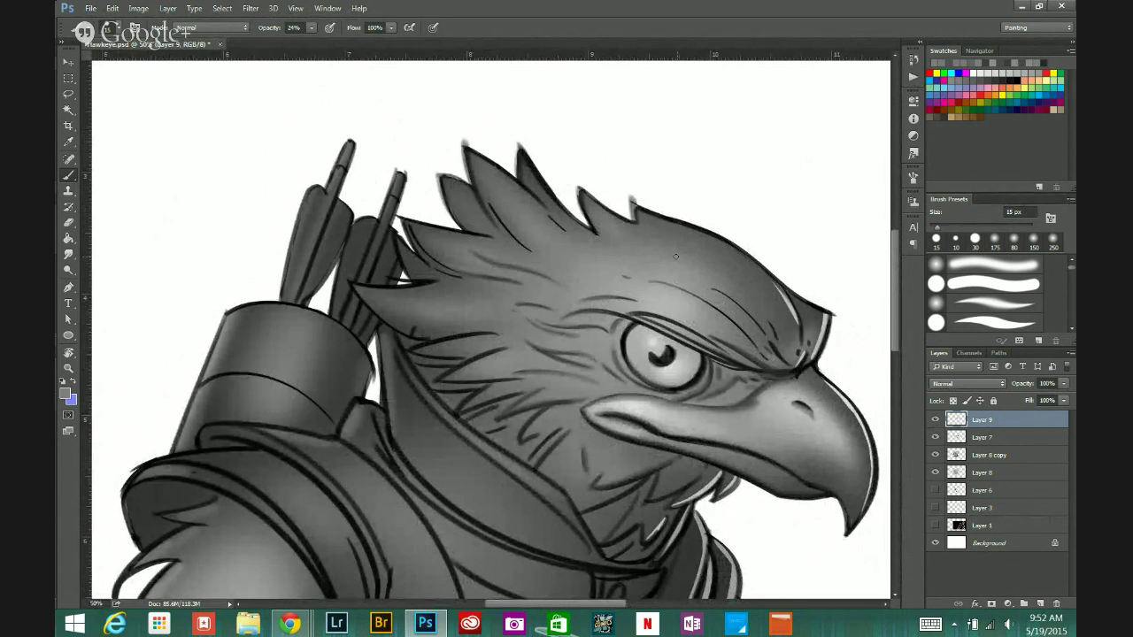
scroll(505, 442, "up", 2)
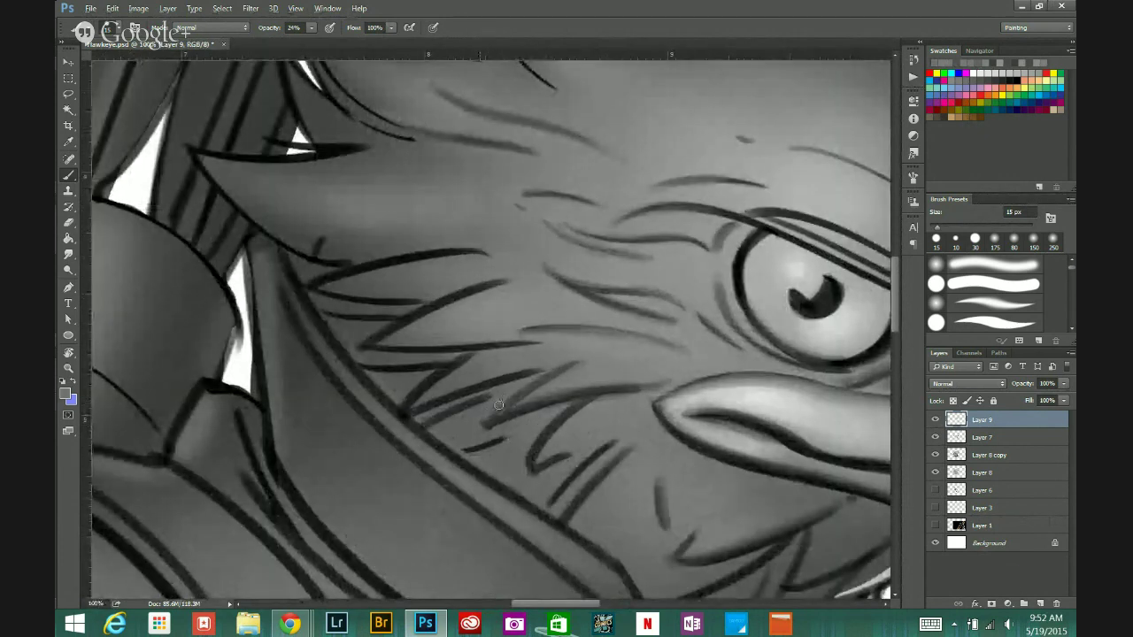
left_click(548, 375, "alt")
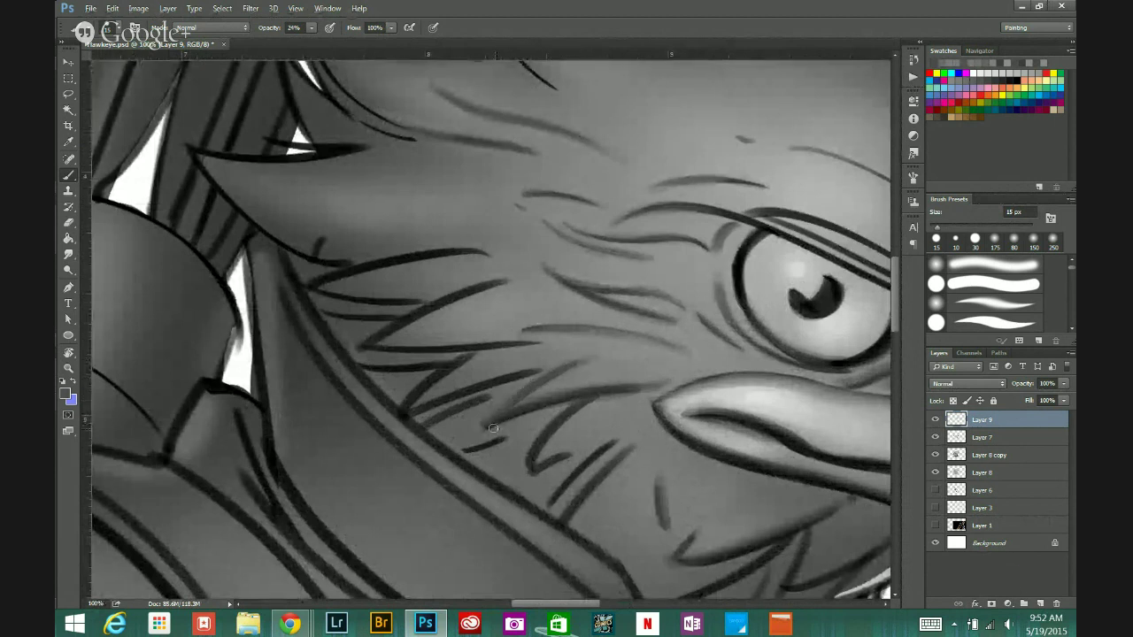
left_click(649, 288, "alt")
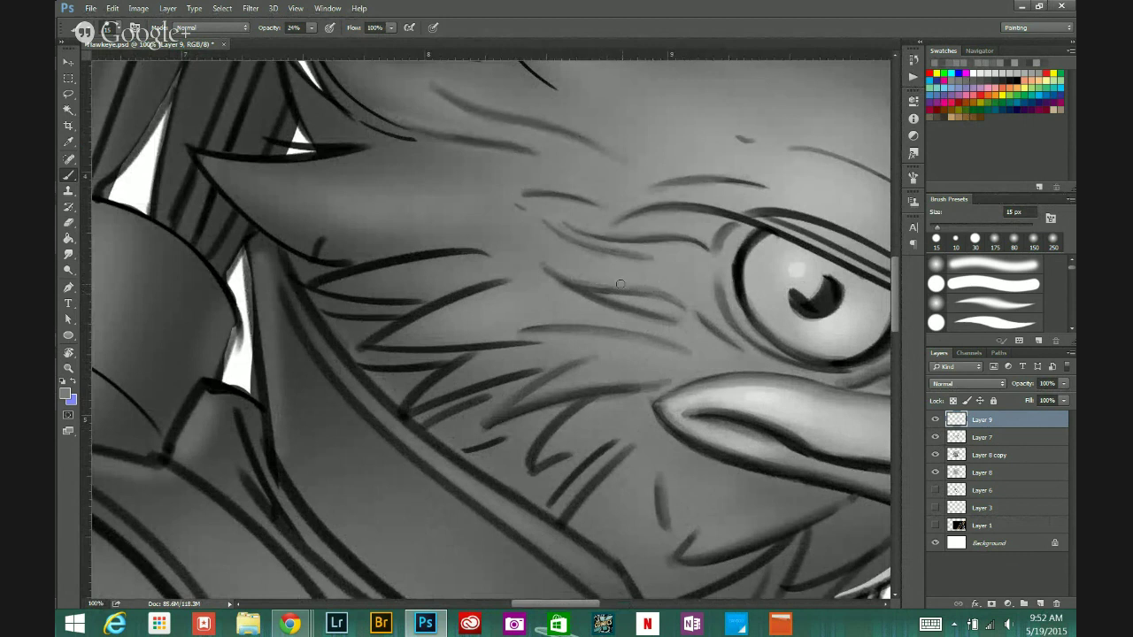
left_click(554, 235, "alt")
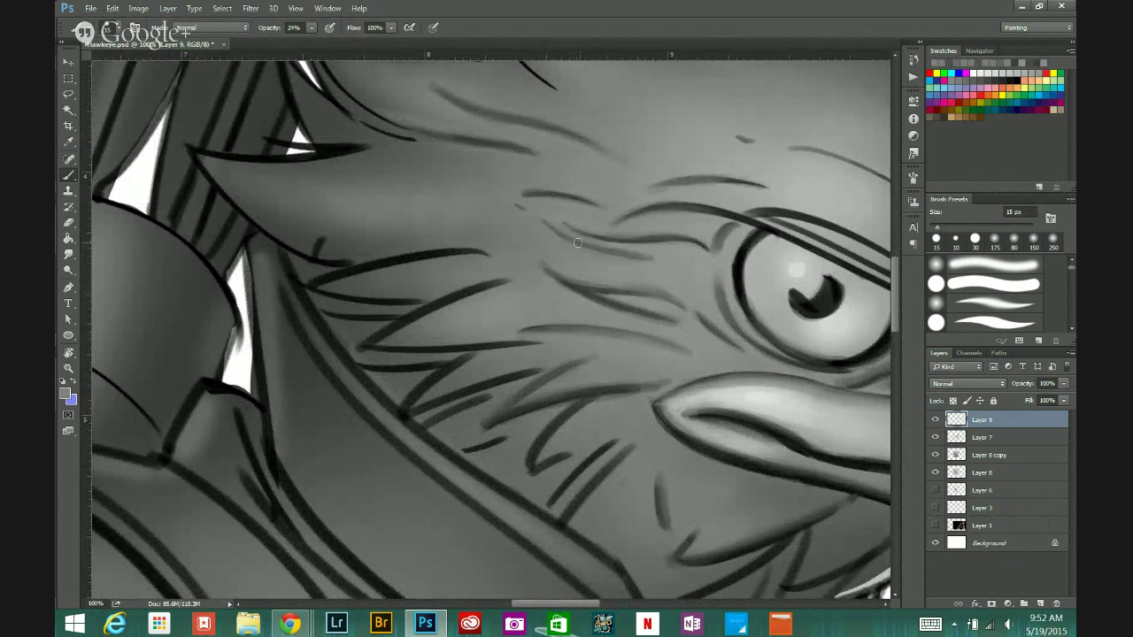
Step: Darken the crease under the brow in front of the eye and blend it into the surrounding skin with sampled grey
left_click(661, 286, "alt")
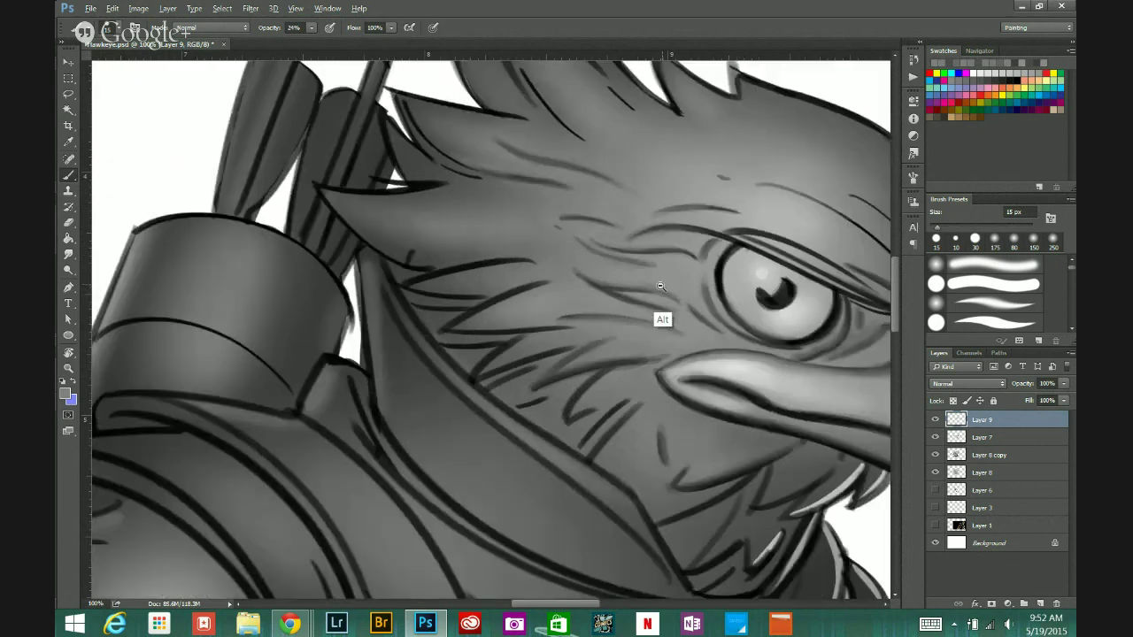
left_click(661, 286, "alt")
left_click(660, 286, "alt")
left_click(660, 285, "alt")
left_click_drag(656, 375, 458, 376)
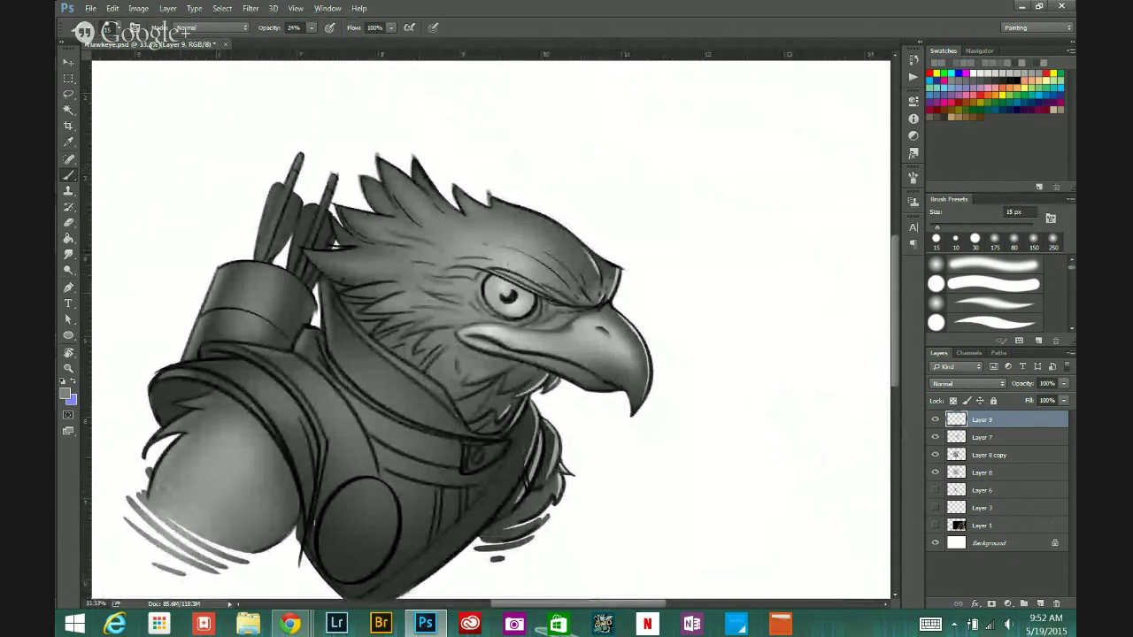
scroll(537, 306, "up", 2)
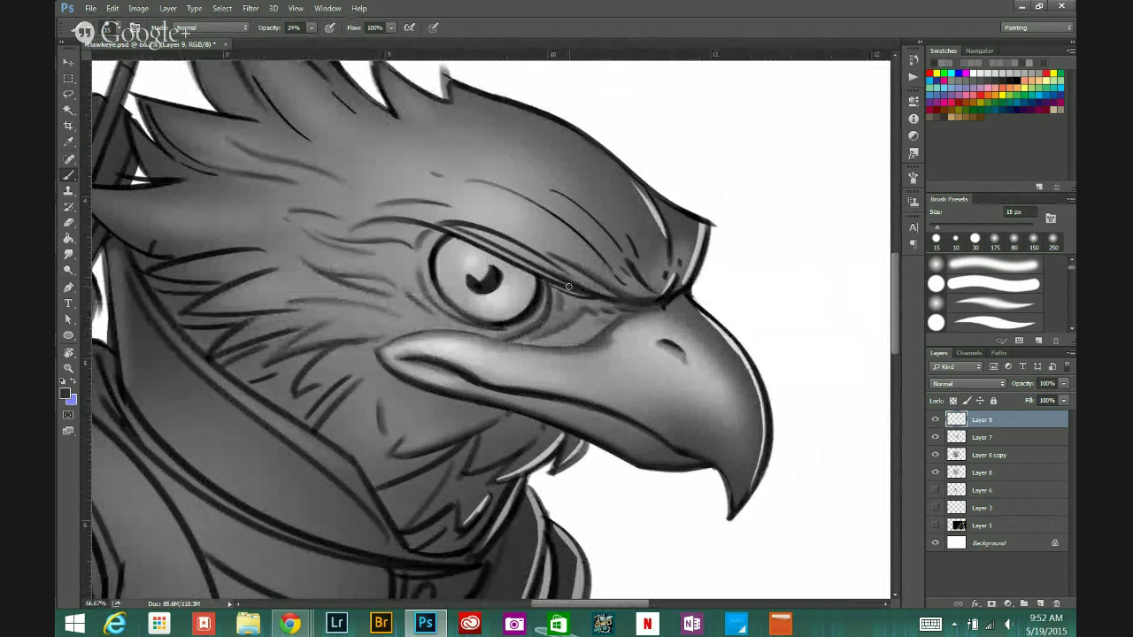
left_click_drag(560, 294, 557, 306)
left_click(577, 328, "alt")
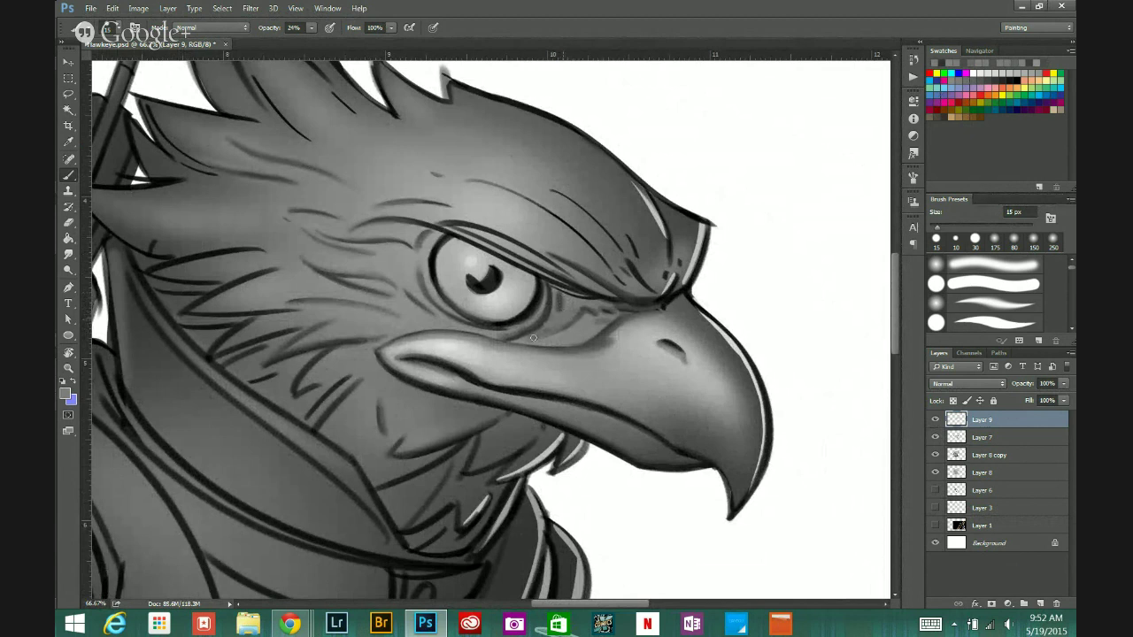
Step: Smooth the eye's dark outline along its lower front rim and rear edge with sampled greys
left_click(544, 313, "alt")
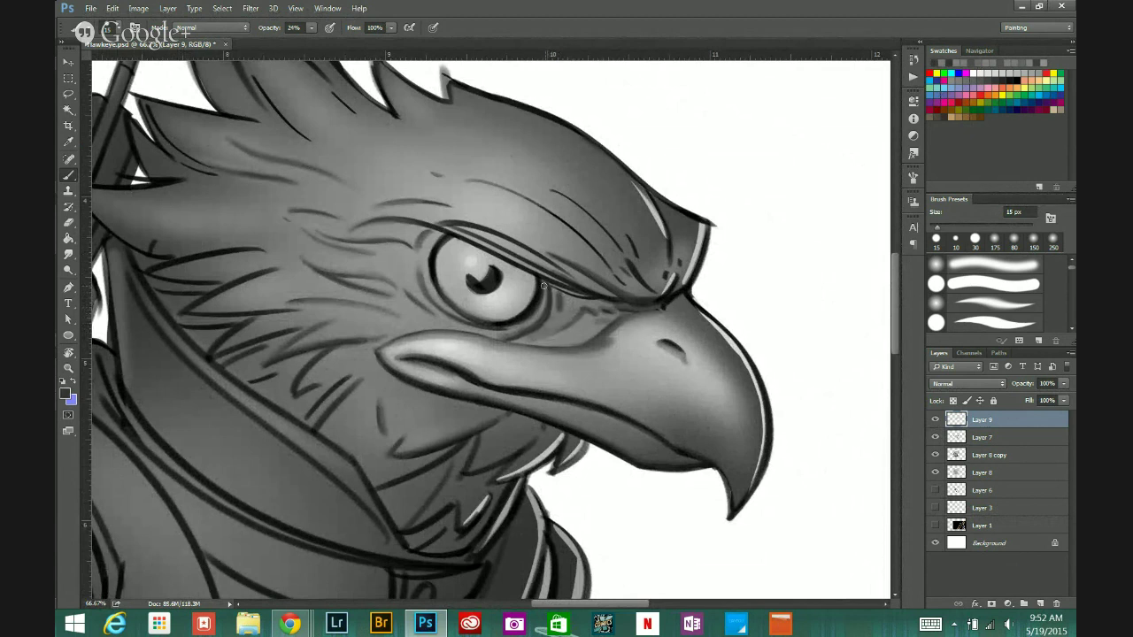
left_click(532, 305, "alt")
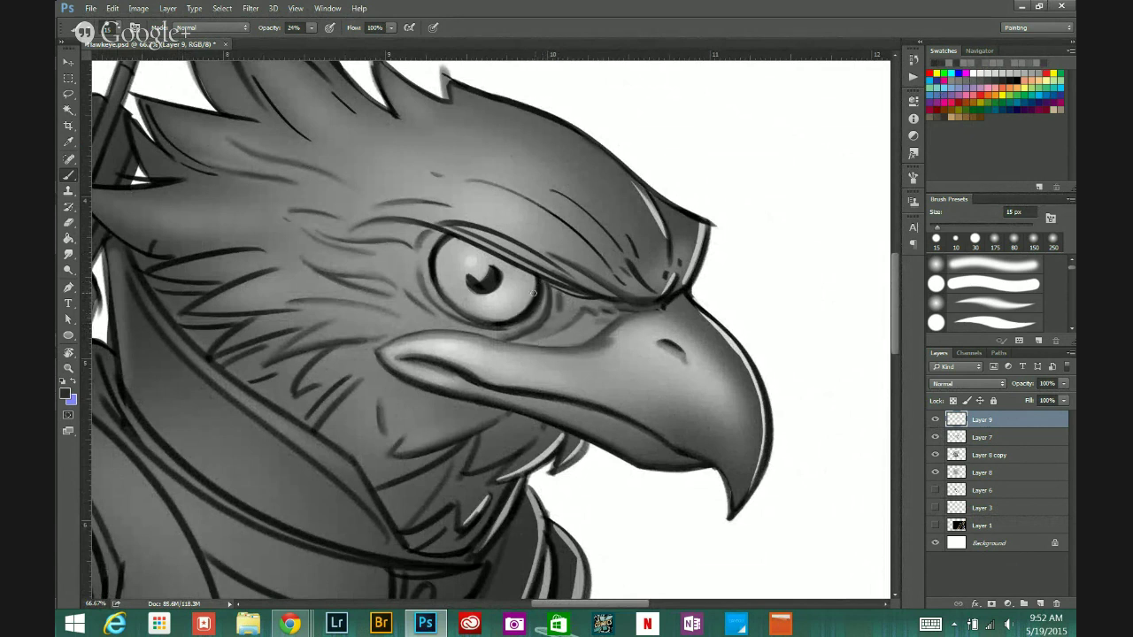
left_click(536, 329, "alt")
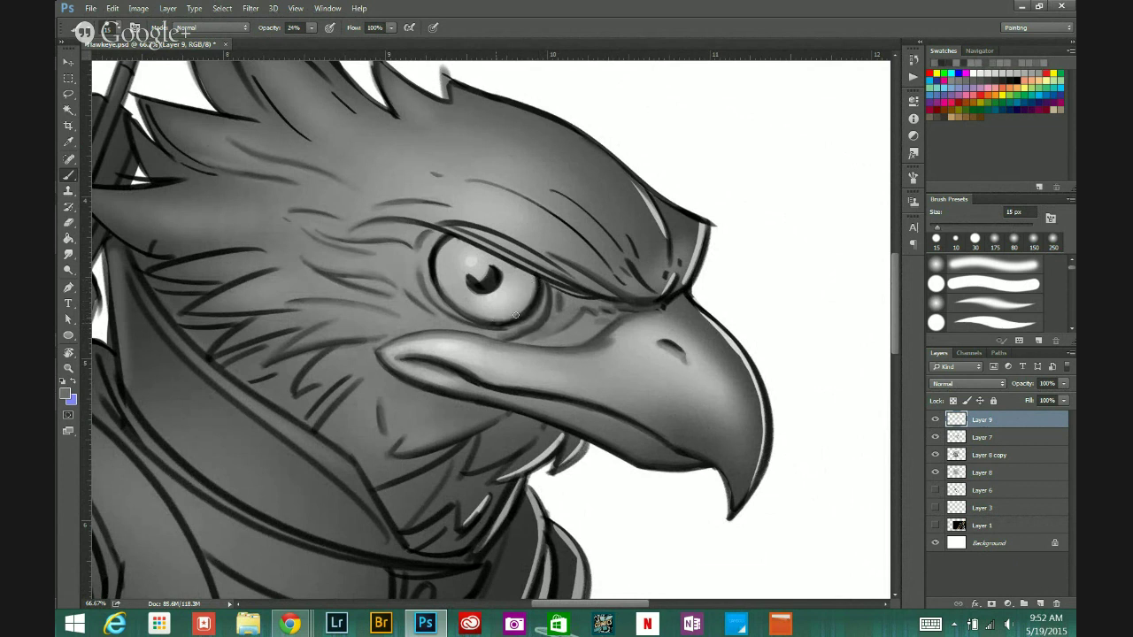
left_click(434, 257, "alt")
left_click(429, 244, "alt")
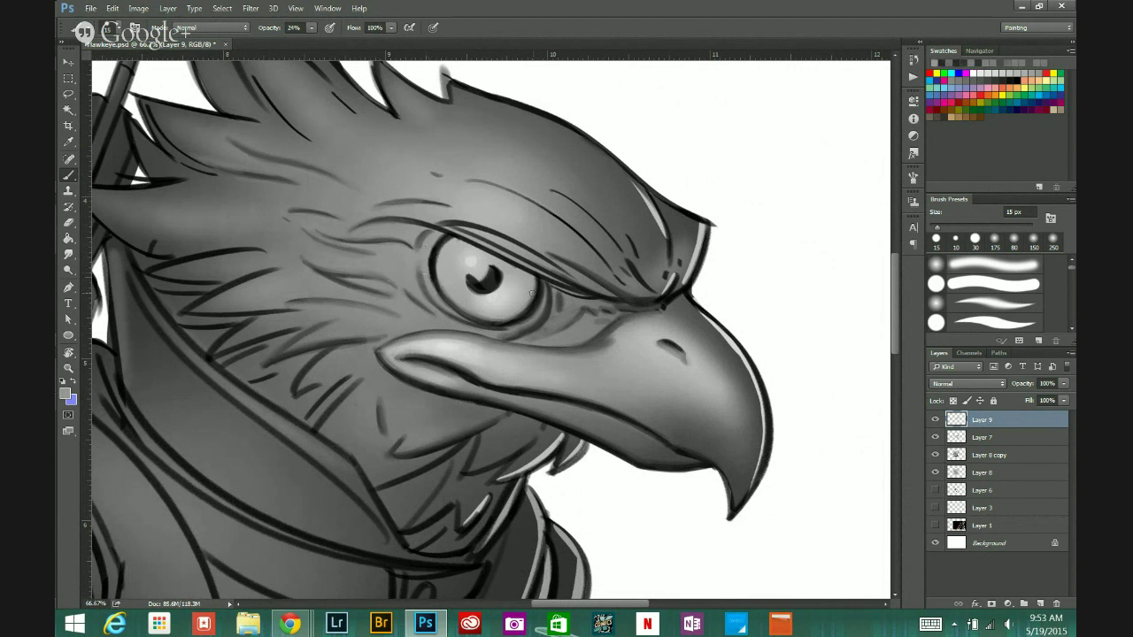
Step: Fade the upper ends of the two long curved brow lines above the eye with sampled greys
scroll(541, 335, "down", 2)
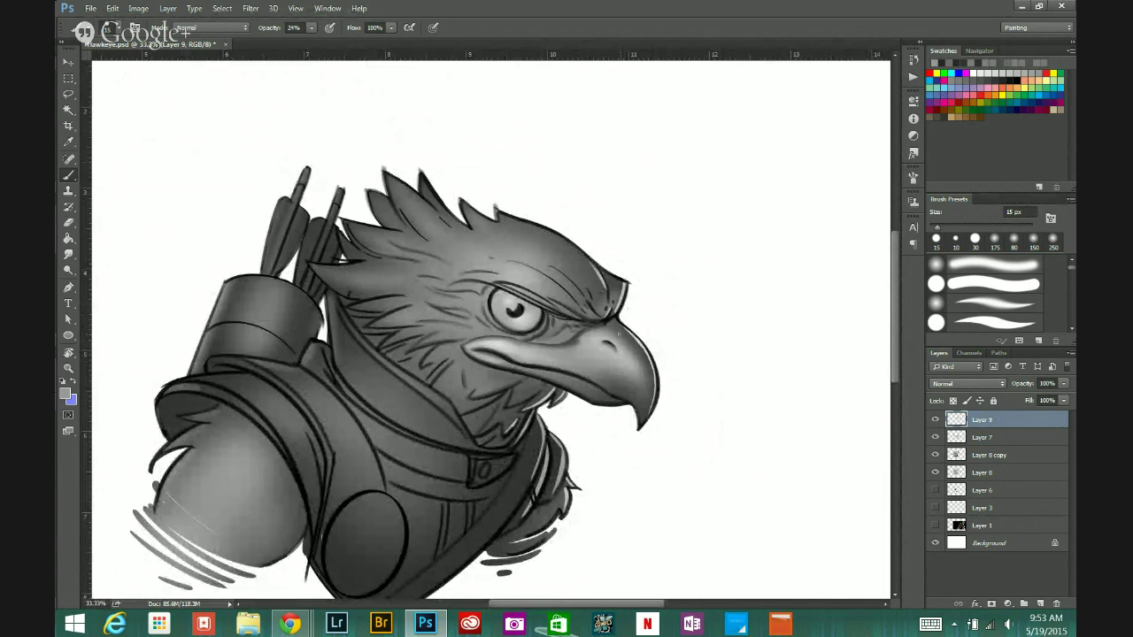
scroll(618, 335, "up", 2)
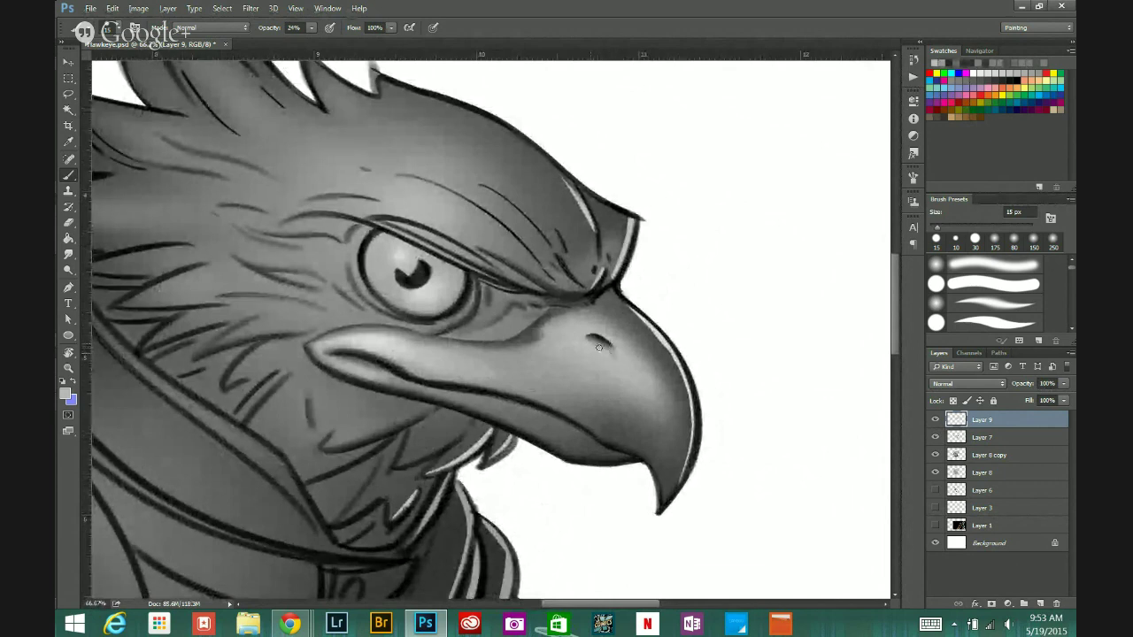
left_click_drag(581, 291, 615, 345)
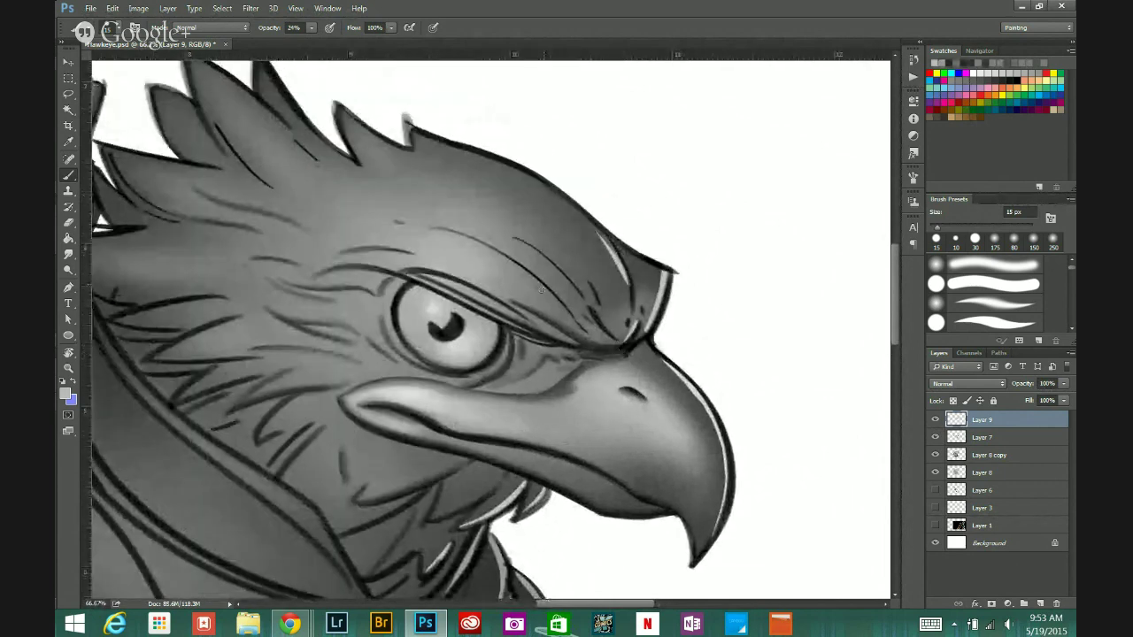
left_click(440, 212, "alt")
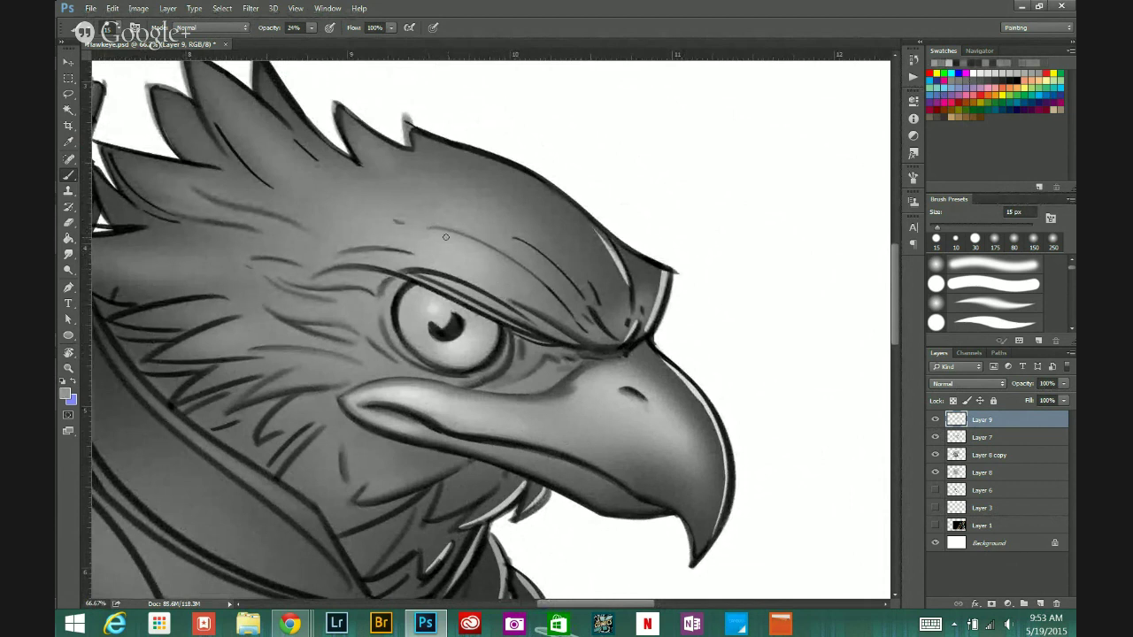
left_click(515, 238, "alt")
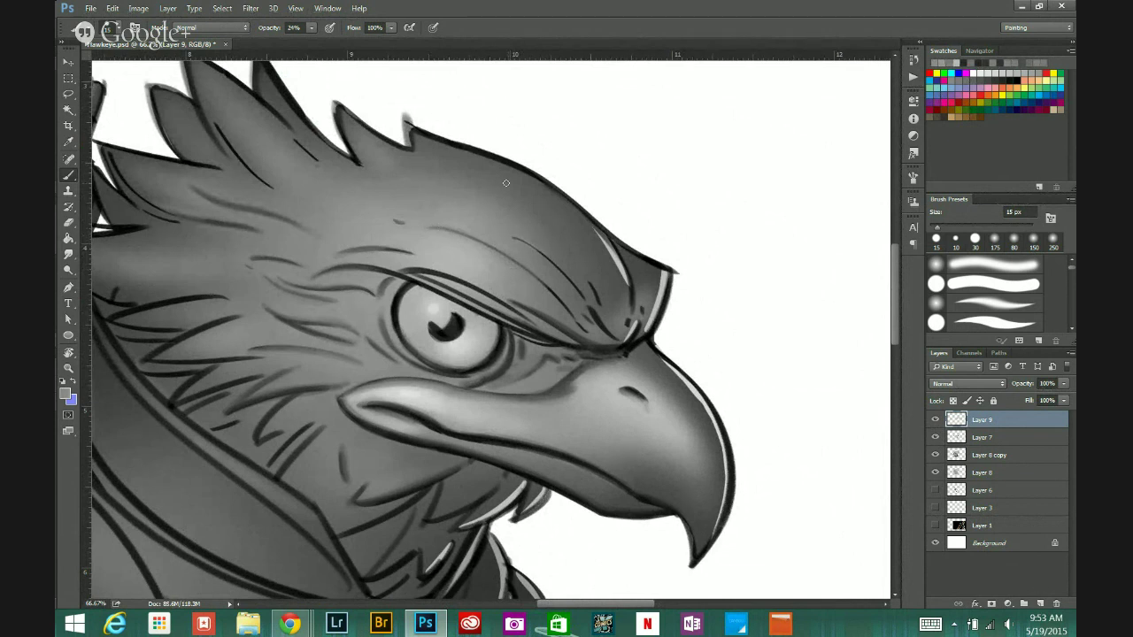
Step: Blend the short crease marks at the front end of the brow, above the beak, with sampled dark greys
left_click(582, 343, "alt")
left_click_drag(590, 309, 611, 336)
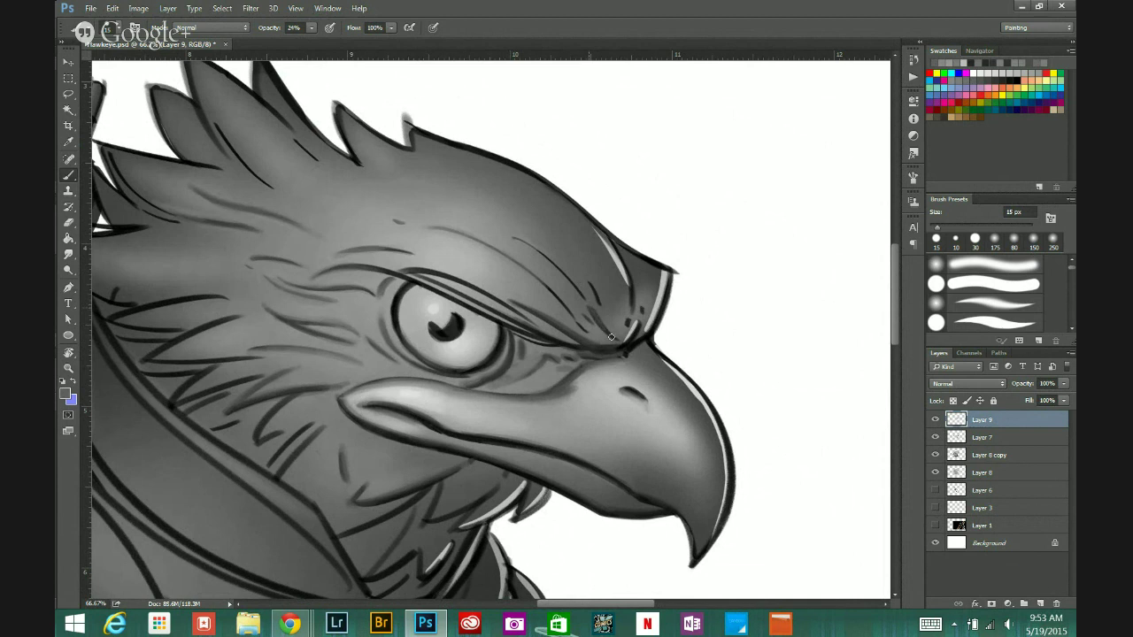
left_click(594, 314, "alt")
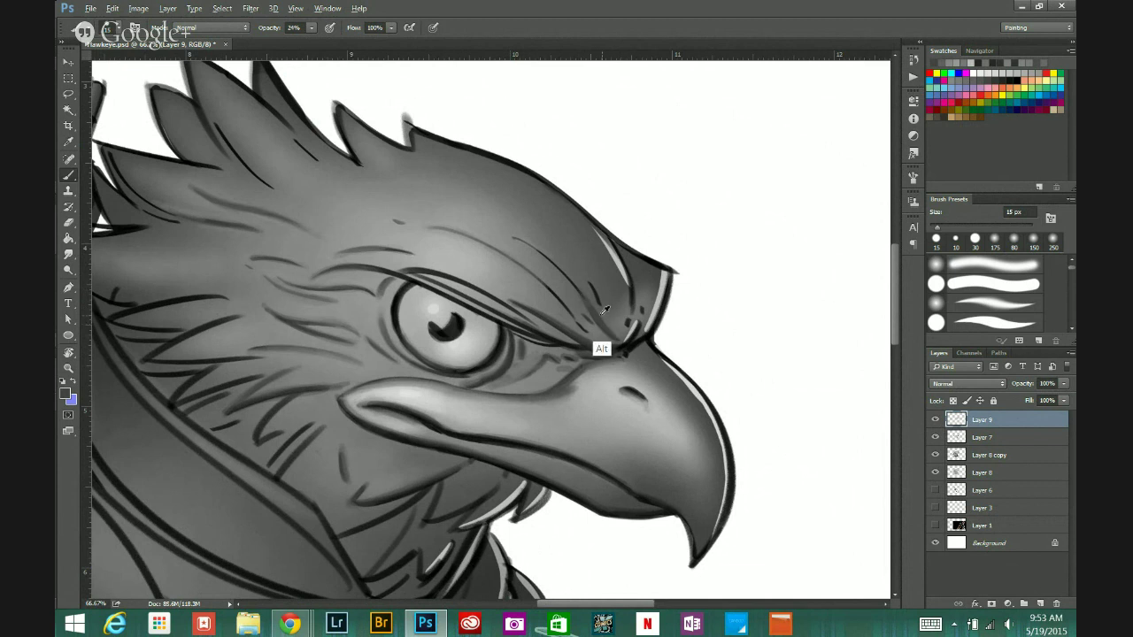
left_click(599, 312, "alt")
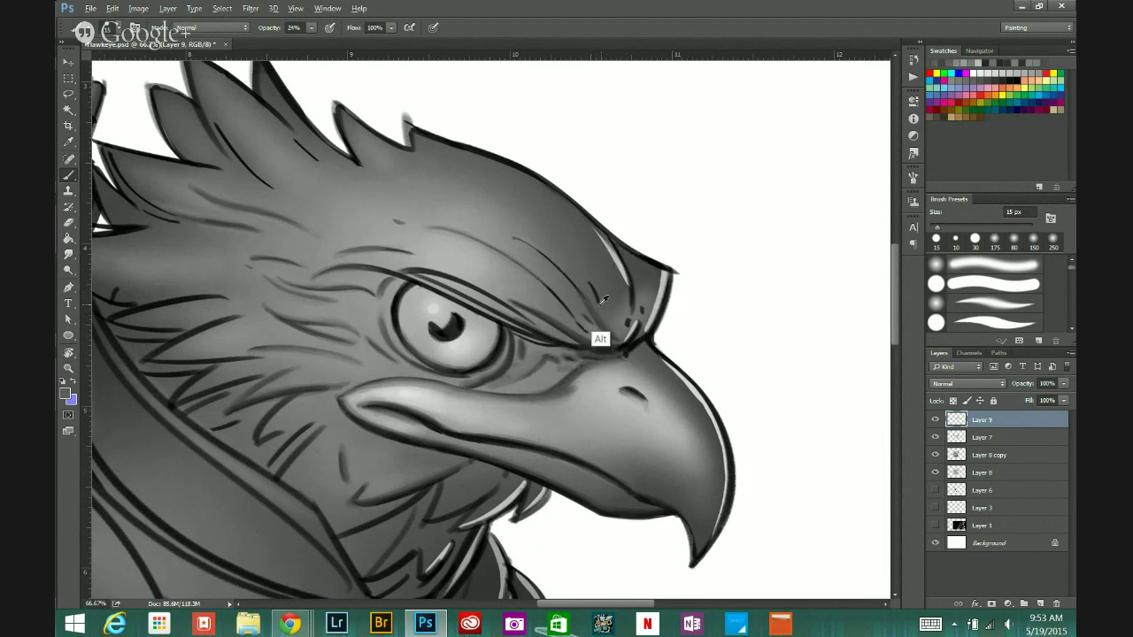
left_click(604, 305, "alt")
left_click(595, 286, "alt")
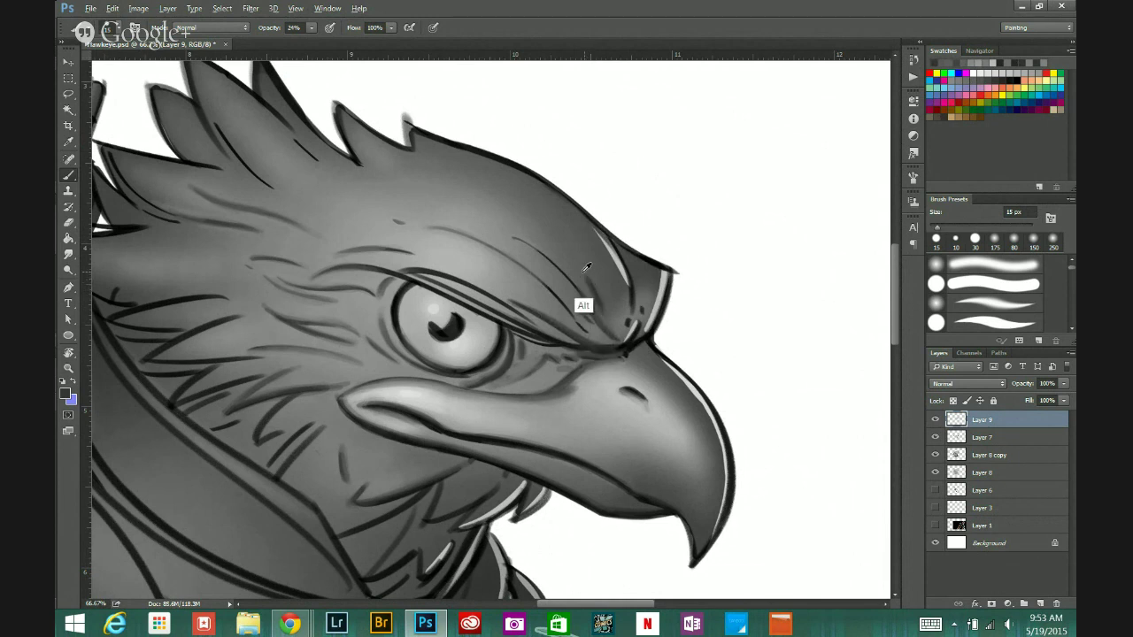
left_click(580, 274, "alt")
left_click(588, 278, "alt")
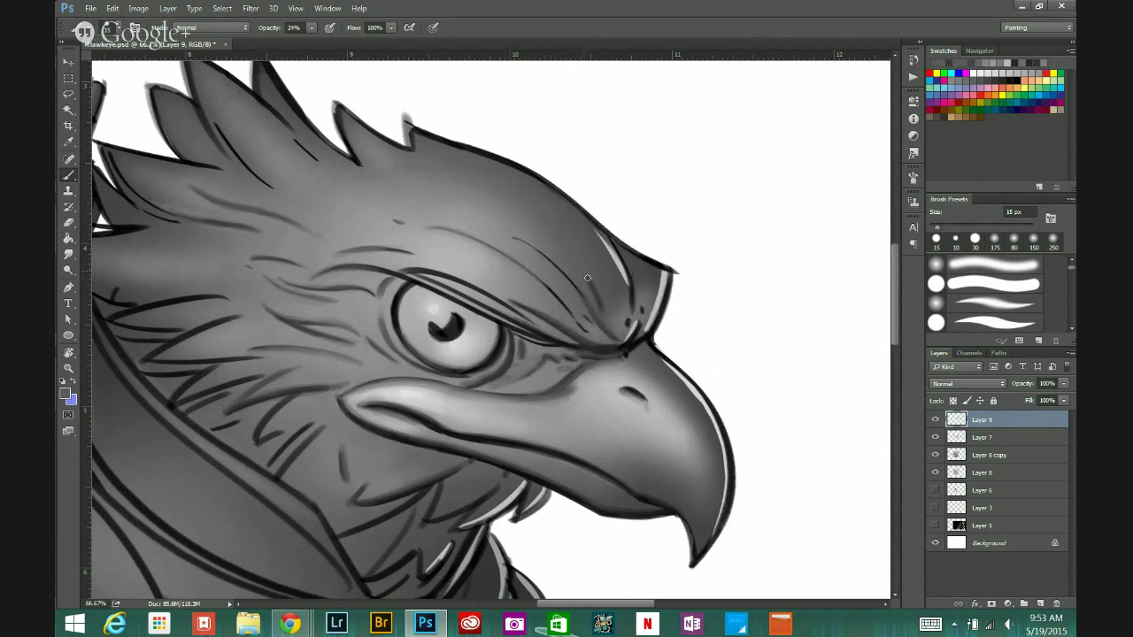
scroll(628, 340, "down", 2)
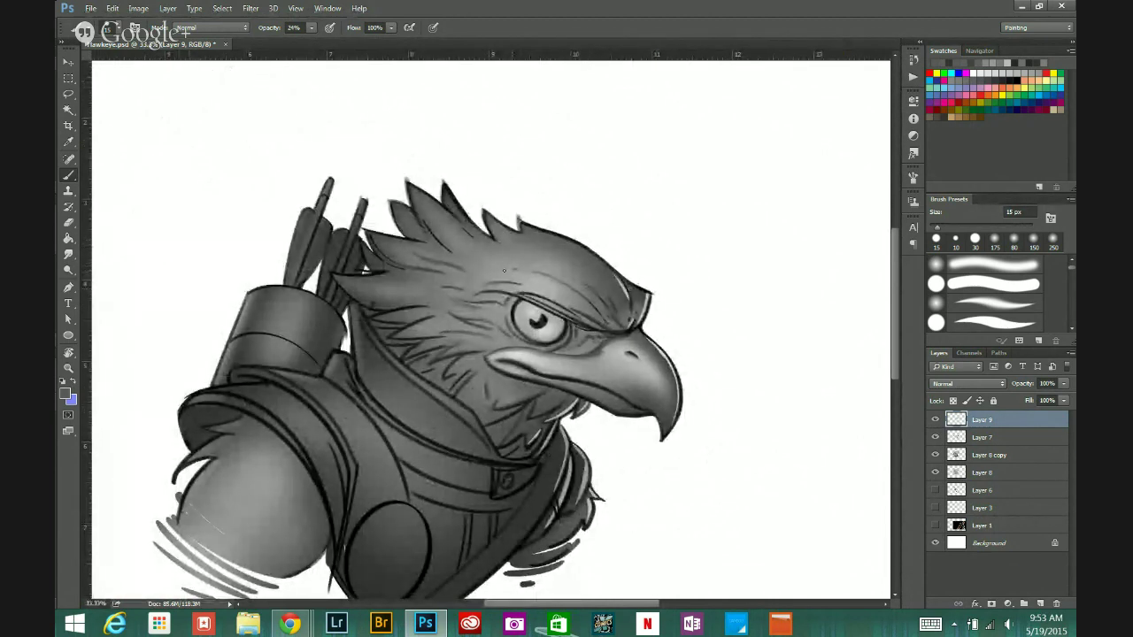
Step: Enlarge the brush to 40 px and soften the shading along the raised collar's upper edge with sampled greys
scroll(478, 456, "up", 1)
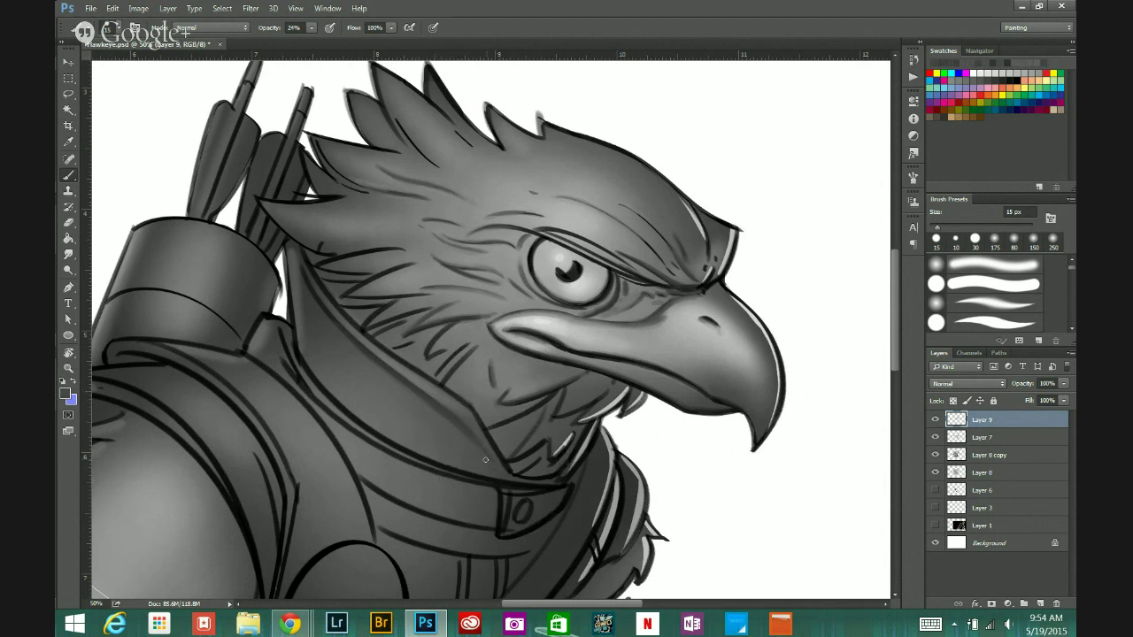
key("bracketright")
key("bracketright")
key("bracketright")
key("bracketright")
key("bracketright")
left_click_drag(492, 465, 464, 432)
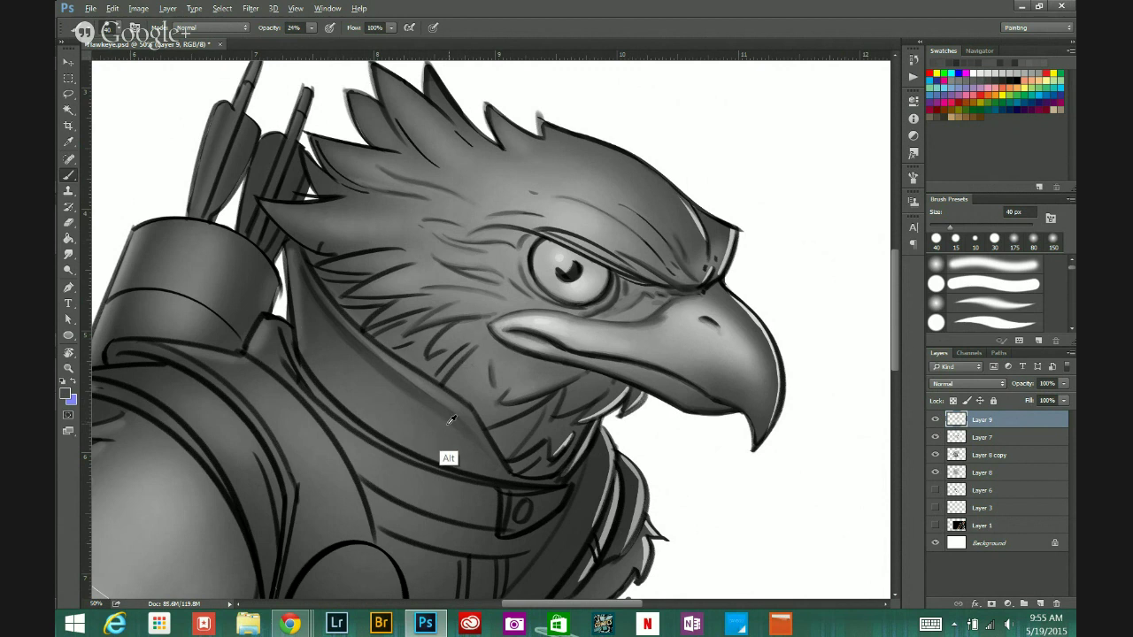
key("alt")
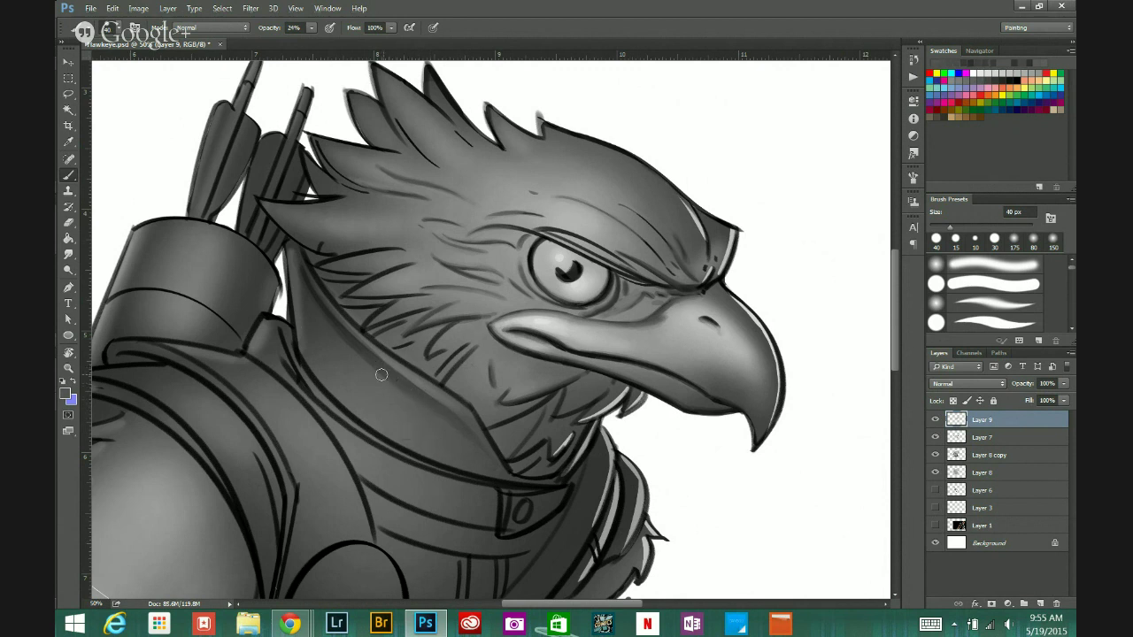
left_click(412, 391, "alt")
left_click(425, 400, "alt")
left_click(376, 354, "alt")
left_click(446, 424, "alt")
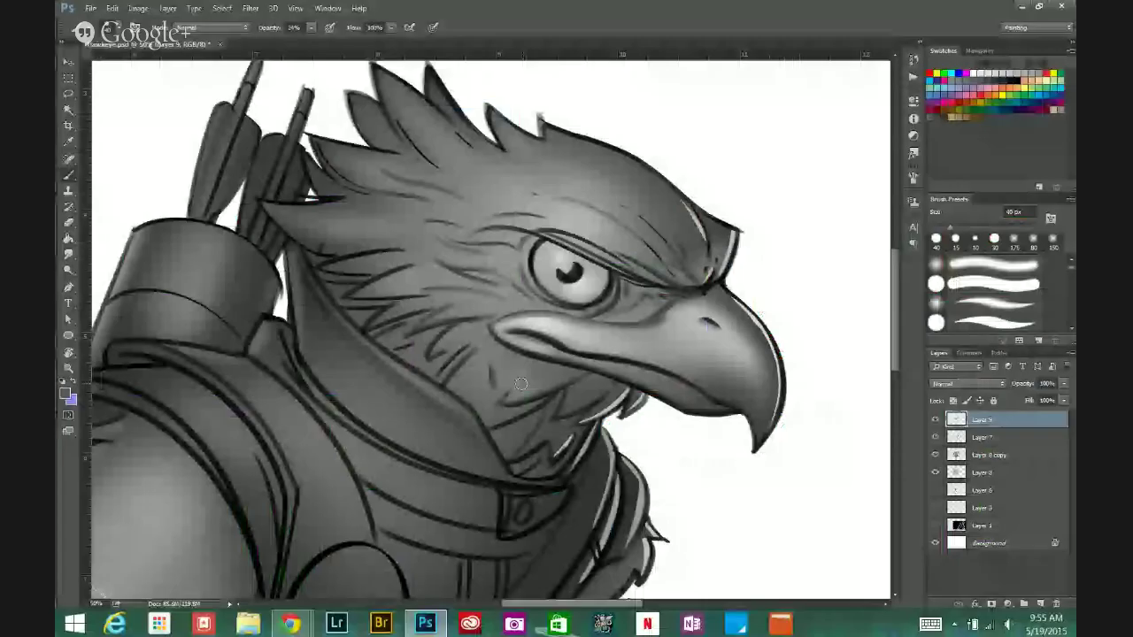
Step: Blend the collar's front corner and the rim running back from it with greys sampled from the collar
scroll(522, 395, "down", 2, "alt")
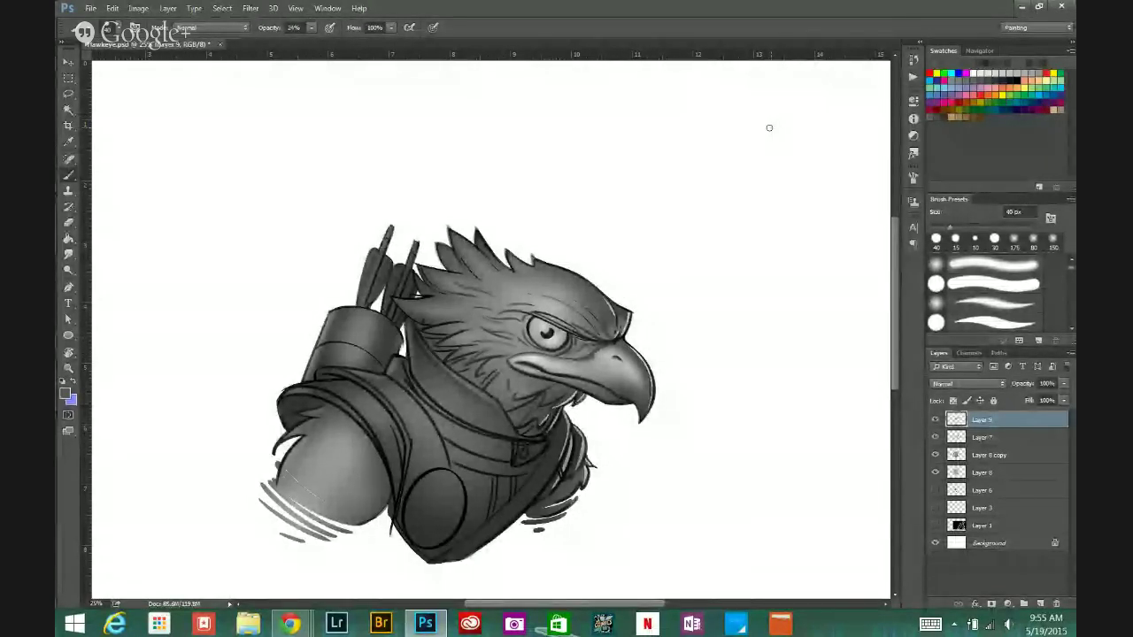
scroll(498, 430, "up", 2, "alt")
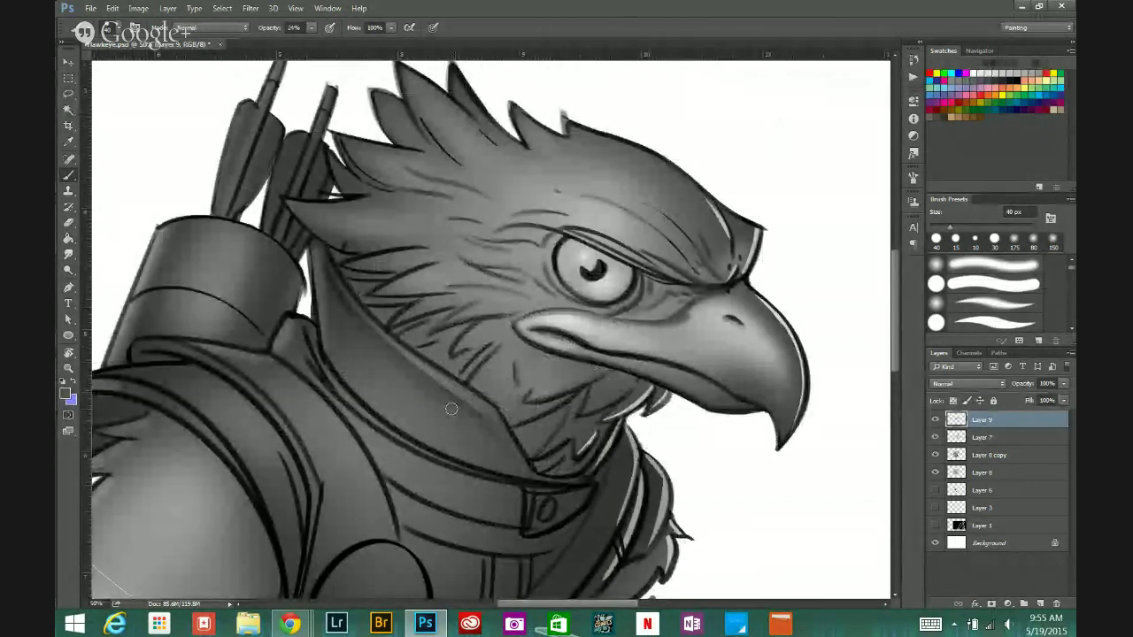
key("alt")
scroll(509, 373, "down", 3, "alt")
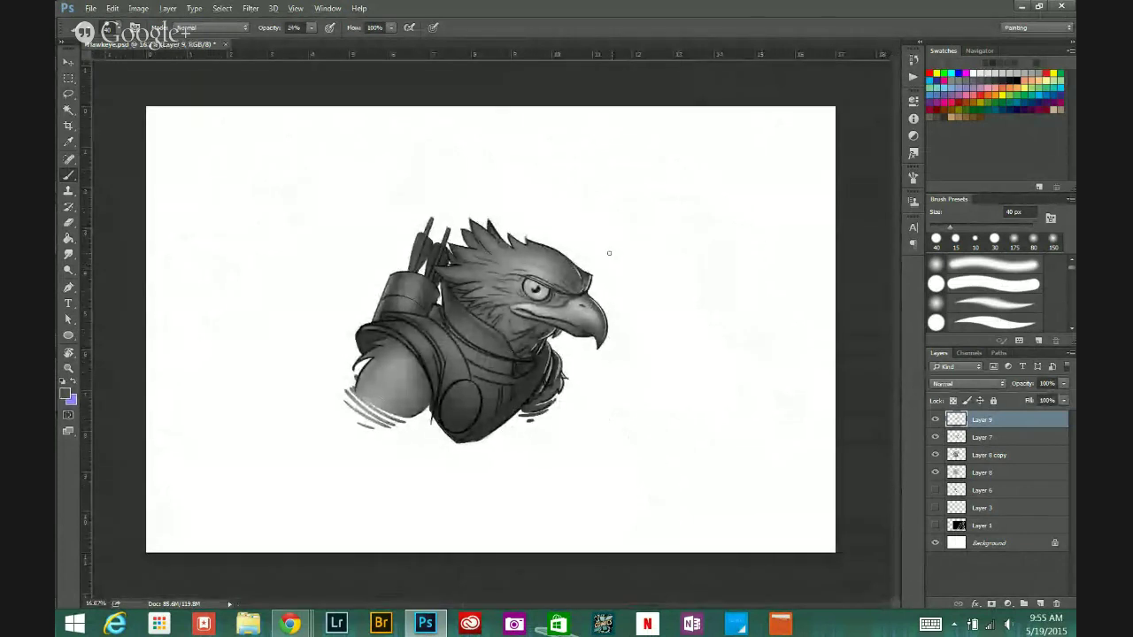
scroll(480, 384, "up", 3, "alt")
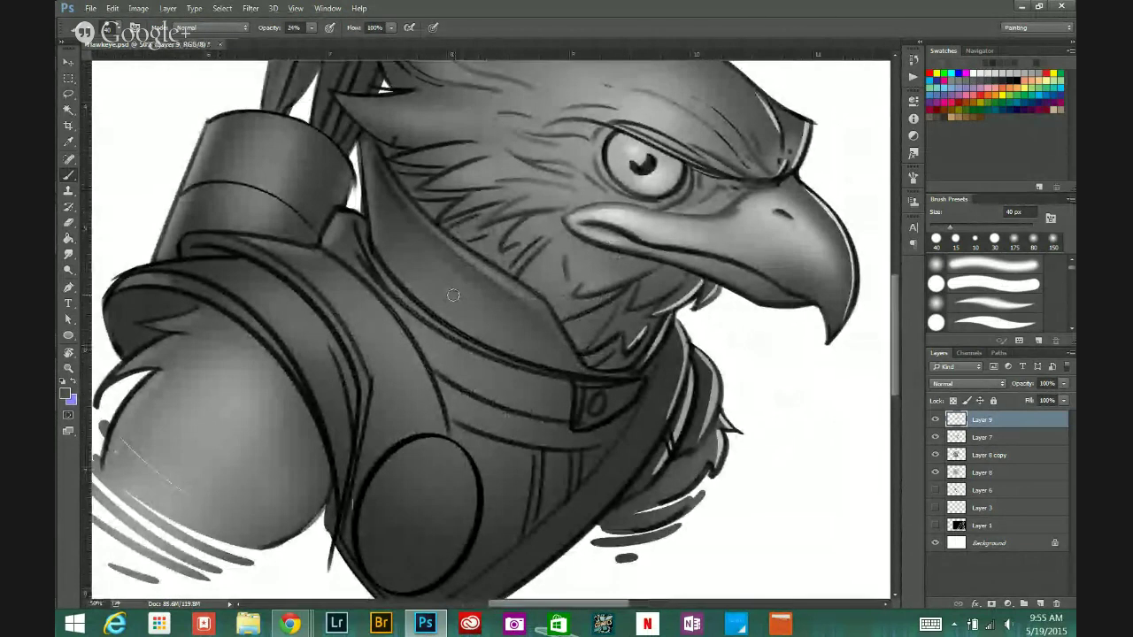
left_click_drag(554, 354, 556, 367)
left_click(560, 370, "alt")
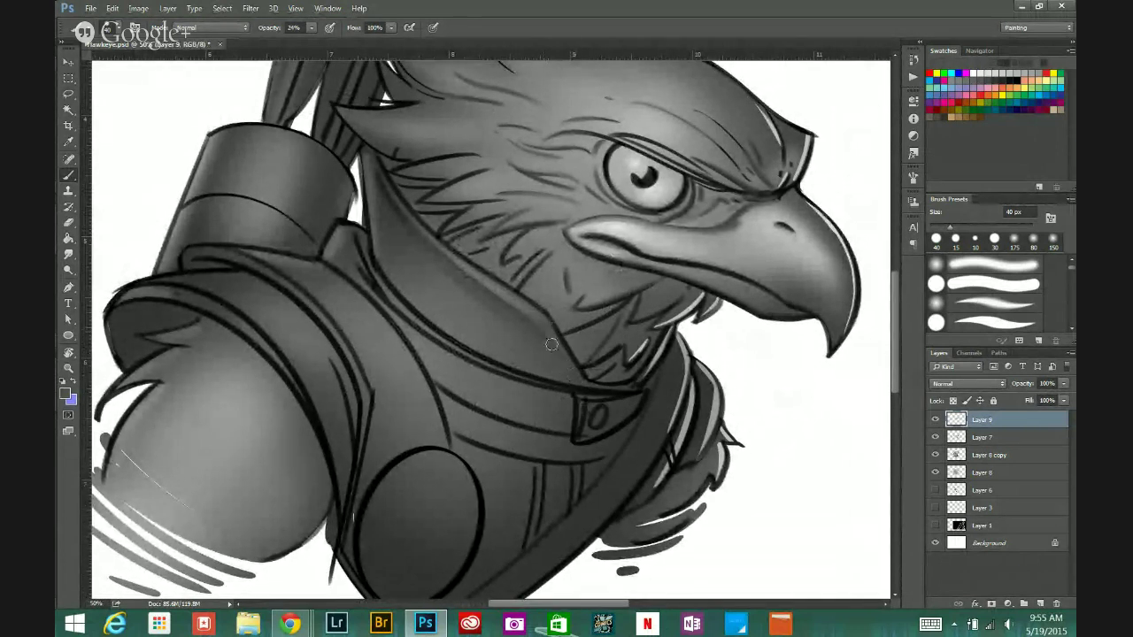
left_click(557, 346, "alt")
left_click_drag(574, 361, 542, 304)
left_click(461, 262, "alt")
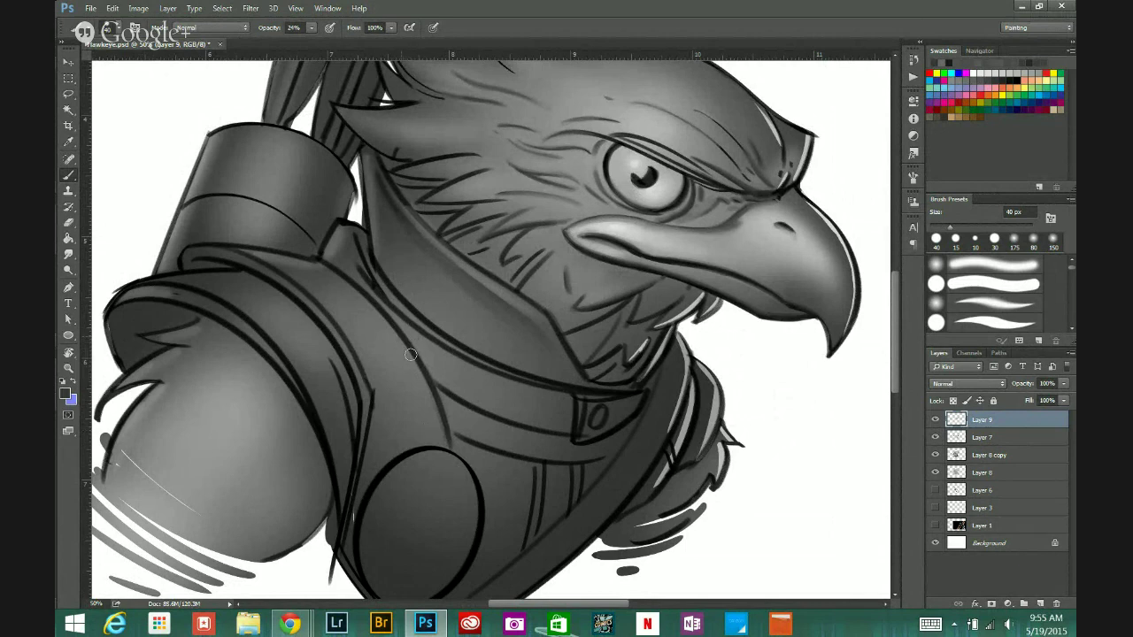
Step: Reduce the brush to 15 px and soften the curved chest seam down to the oval with sampled greys
key("alt")
left_click(446, 440, "alt")
key("bracketleft")
key("bracketleft")
key("bracketleft")
left_click_drag(446, 438, 445, 441)
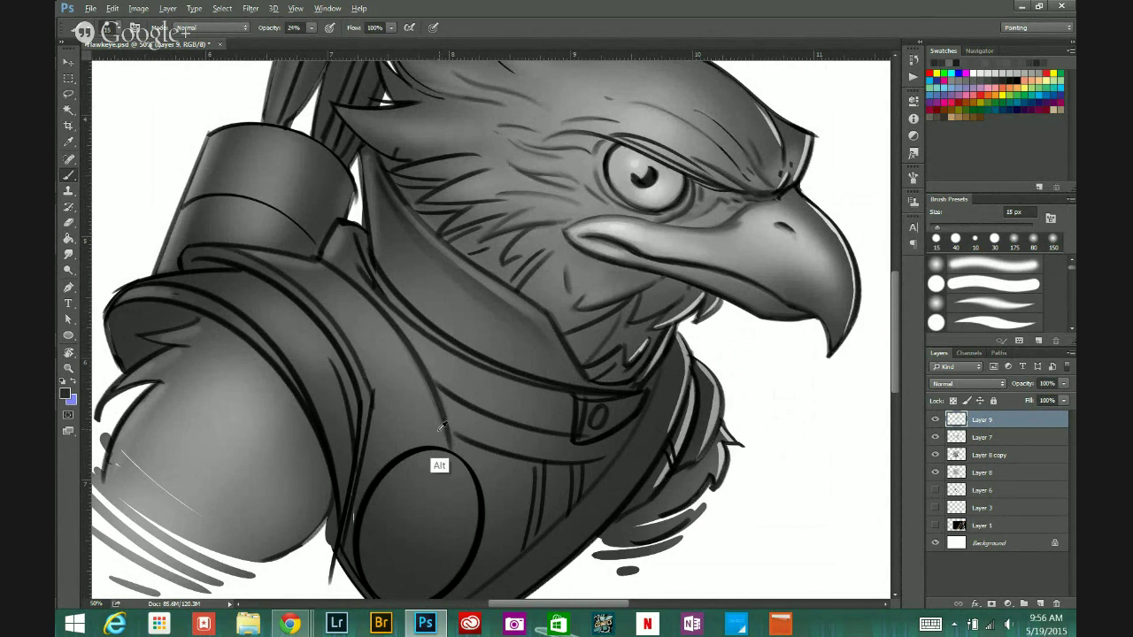
left_click(450, 449, "alt")
left_click(440, 424, "alt")
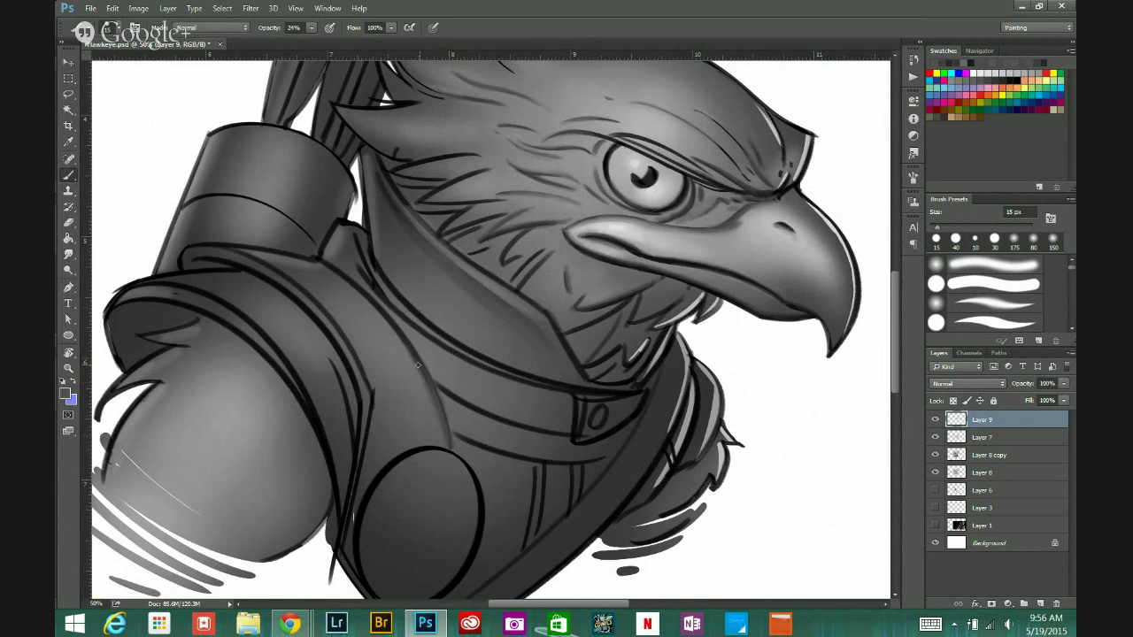
left_click(409, 339)
left_click_drag(673, 333, 686, 240)
left_click(449, 321, "alt")
left_click_drag(439, 291, 458, 346)
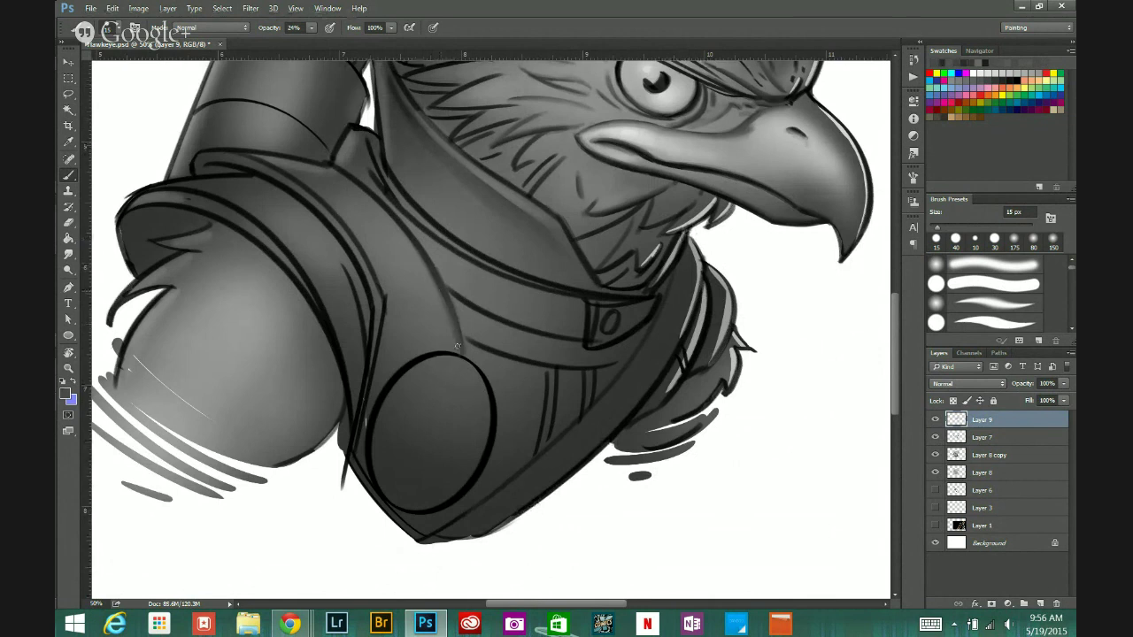
left_click(462, 330, "alt")
Step: Soften the short inner lines along the vest's shoulder edge, between the armhole and the oval, with sampled greys
left_click(370, 398, "alt")
left_click(375, 277, "alt")
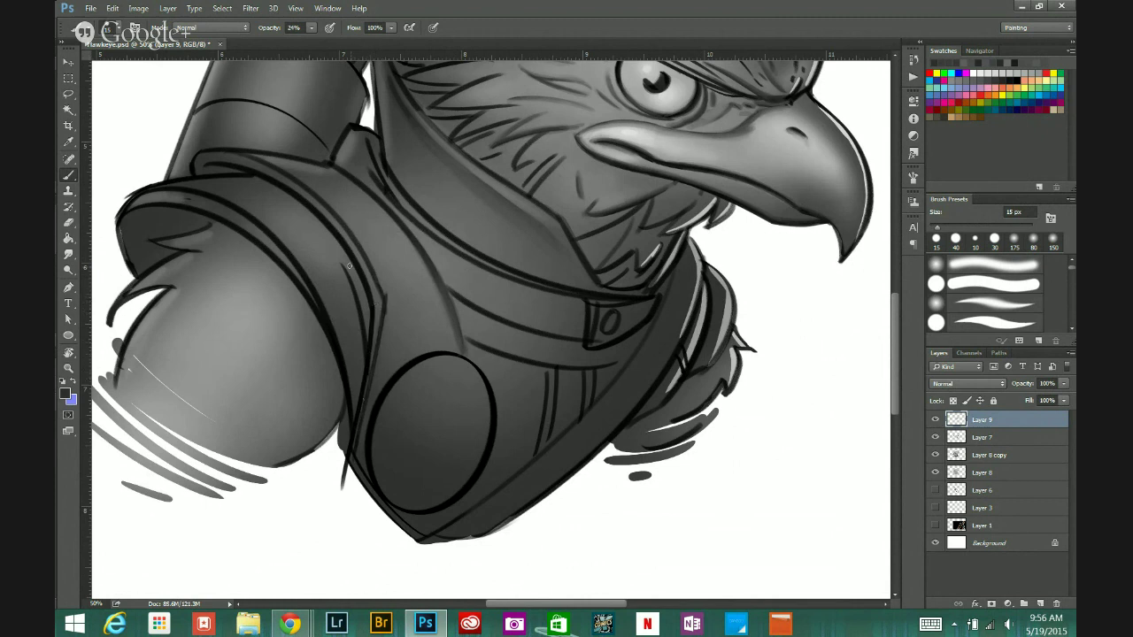
left_click(342, 292, "alt")
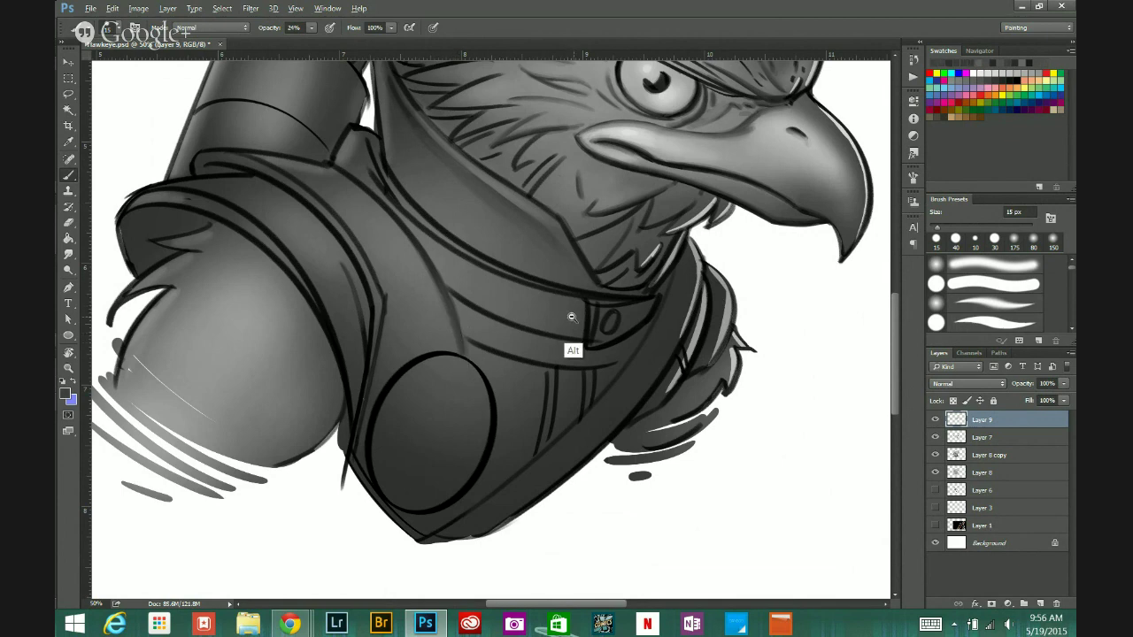
key("ctrl+minus")
key("ctrl+minus")
key("ctrl+minus")
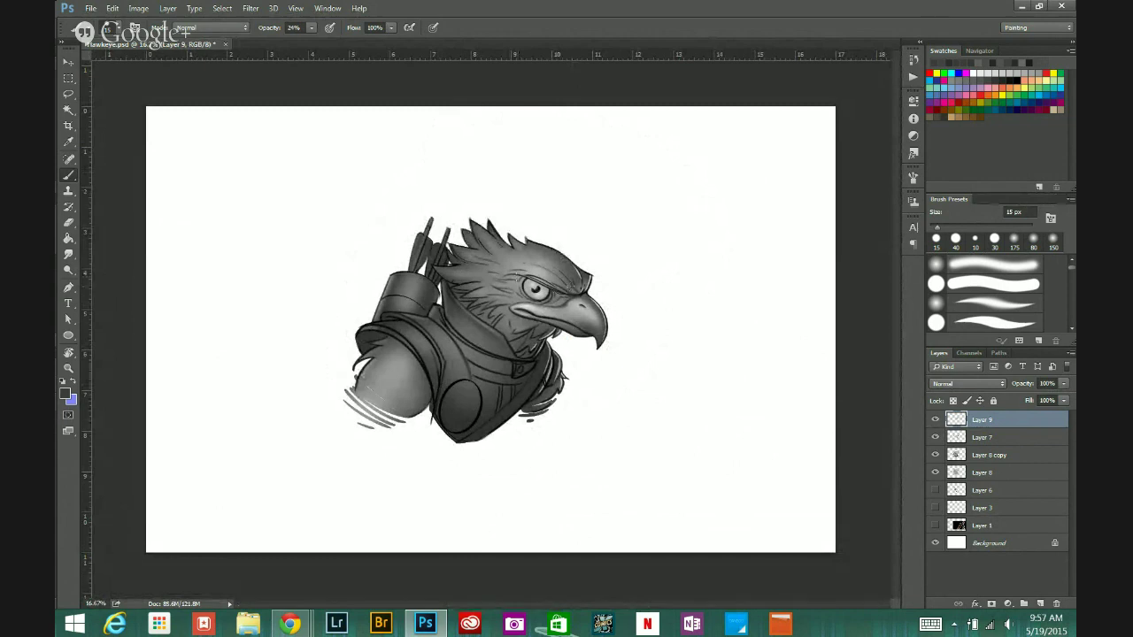
scroll(426, 447, "up", 2)
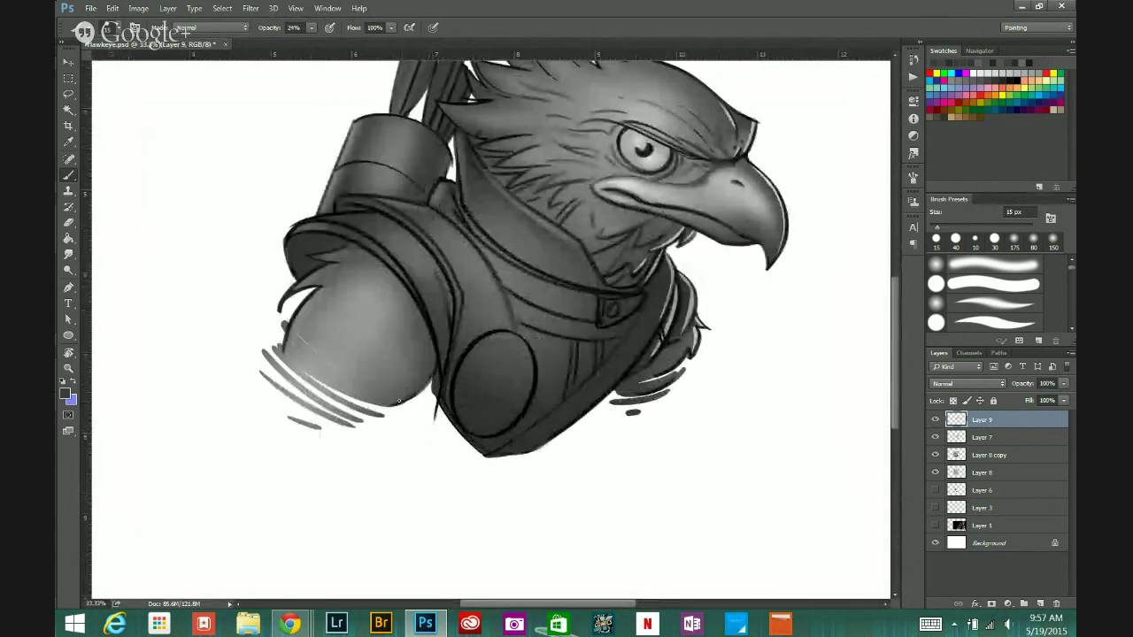
left_click(399, 401, "alt")
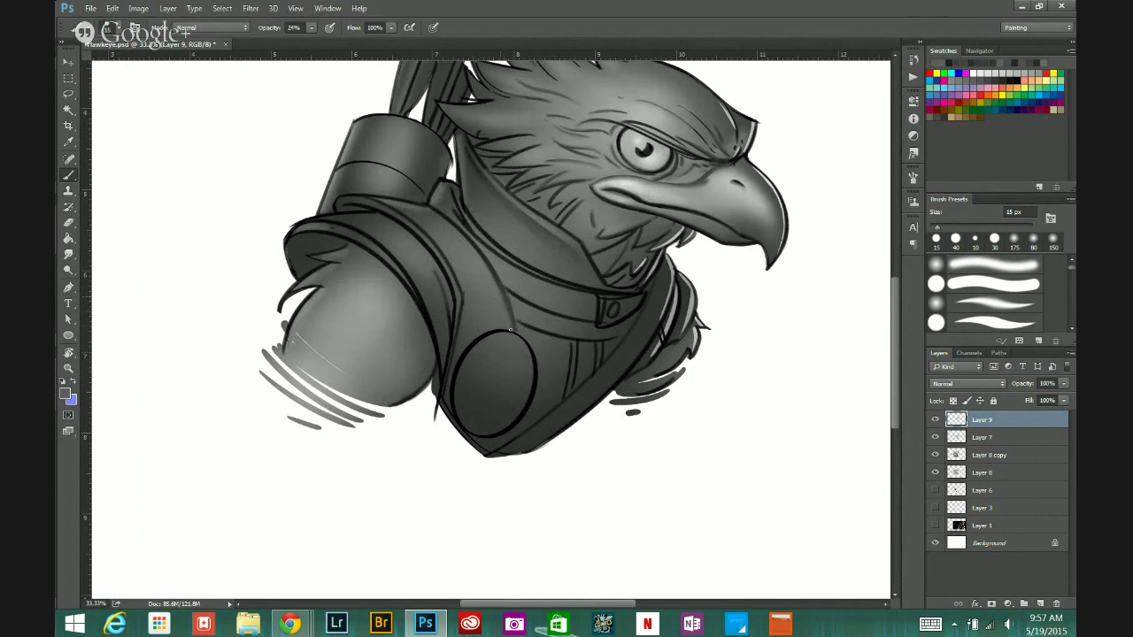
Step: Smooth the dark outline of the collar's button tab and the ring around its button with sampled greys
key("ctrl+minus")
key("ctrl+minus")
key("ctrl+minus")
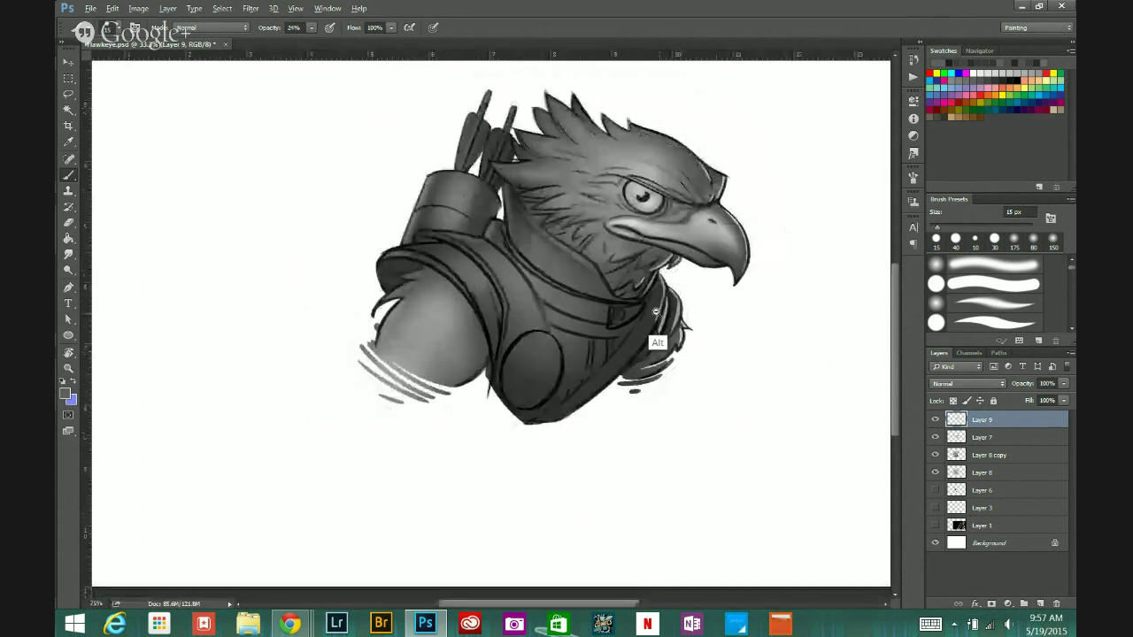
key("ctrl+plus")
key("ctrl+plus")
key("ctrl+plus")
key("ctrl+plus")
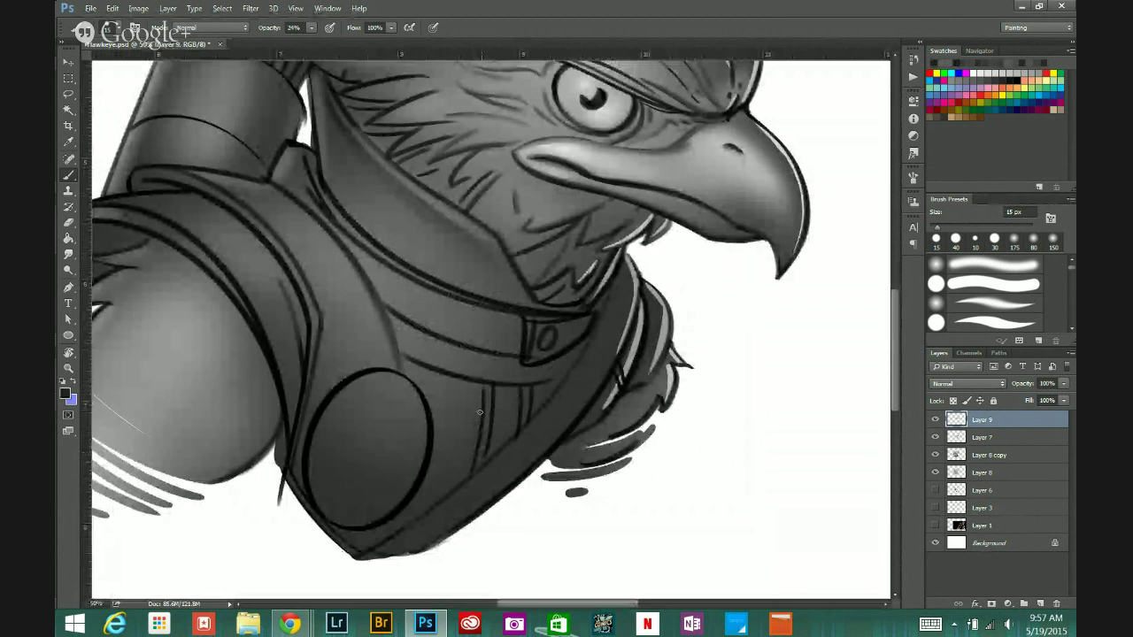
left_click(526, 334, "alt")
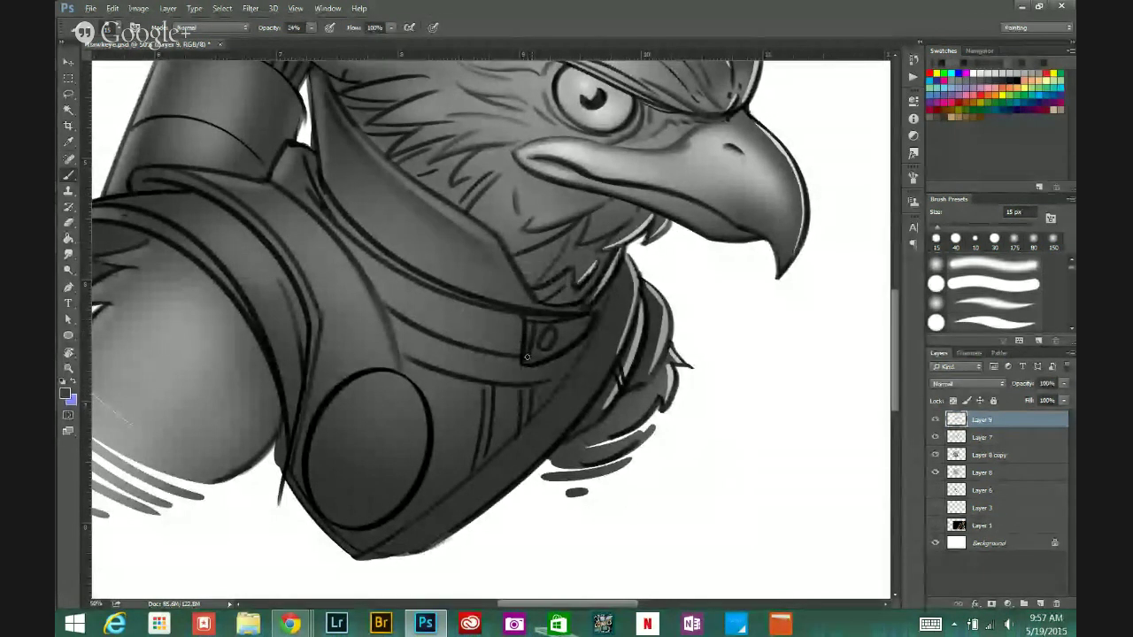
left_click_drag(528, 337, 527, 358)
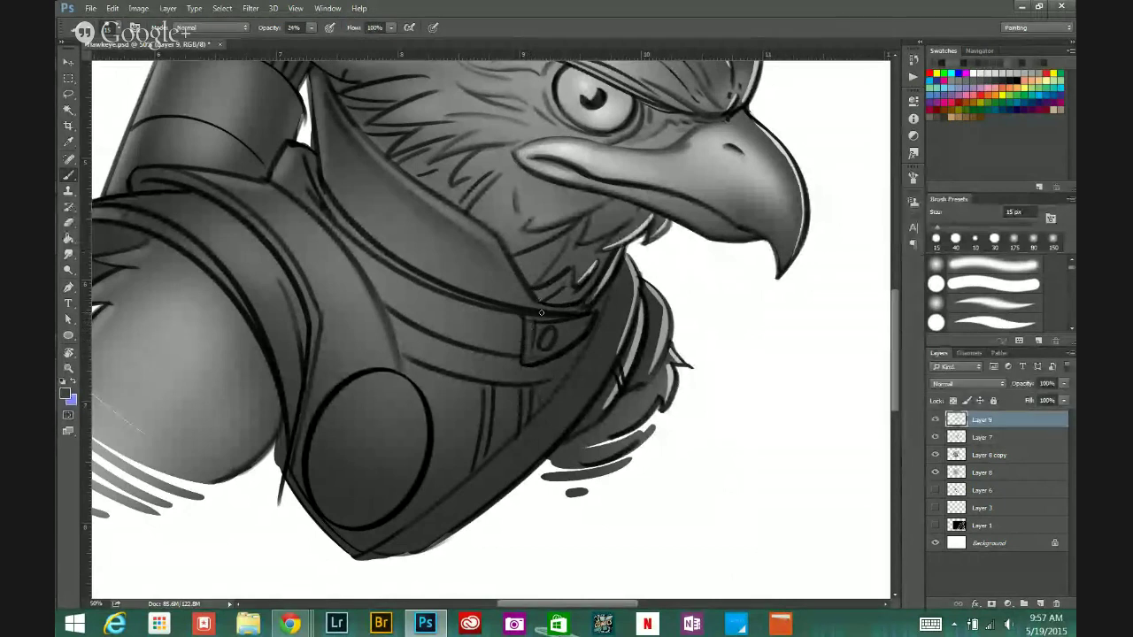
left_click(536, 334, "alt")
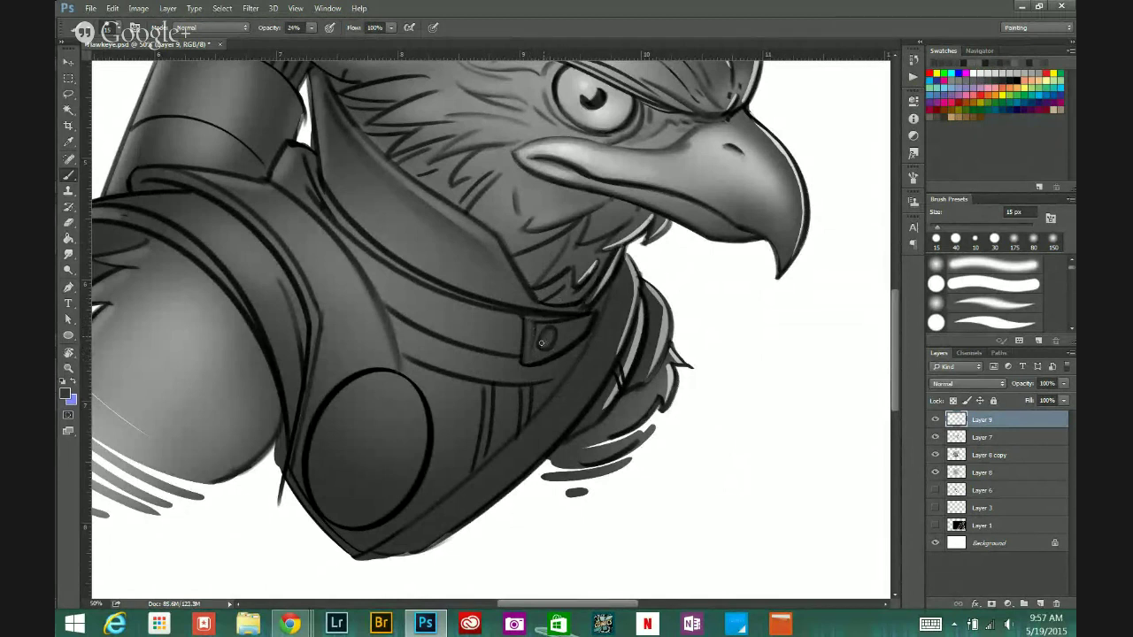
Step: Brighten the highlight on the neck feather just above the button tab with a sampled light grey
left_click(590, 271, "alt")
left_click_drag(574, 285, 594, 266)
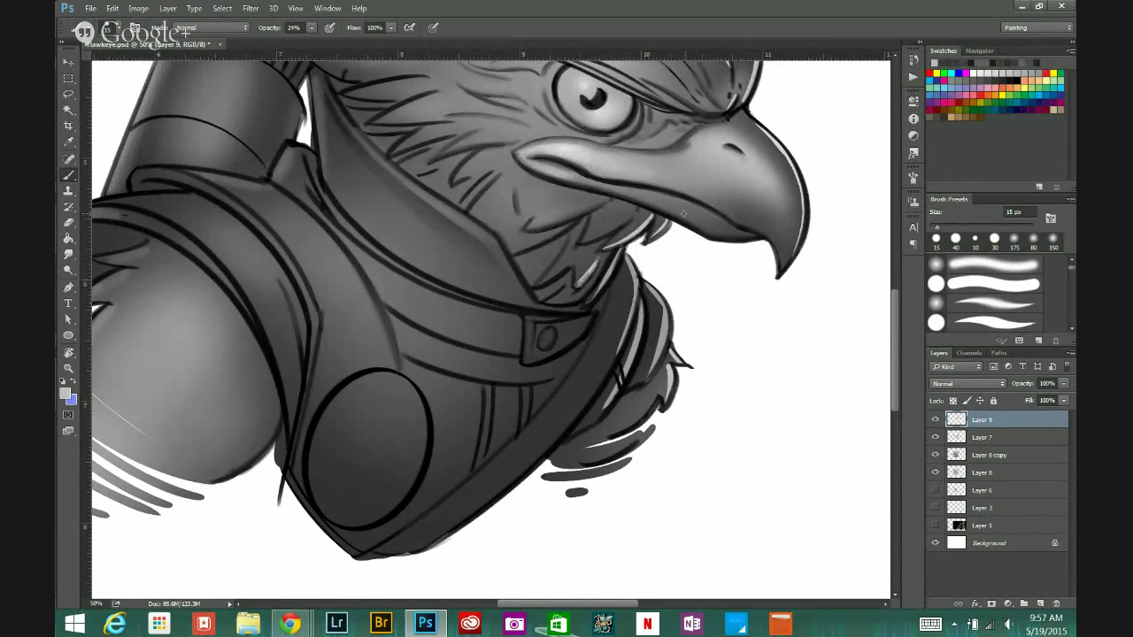
key("ctrl+minus")
key("ctrl+minus")
key("ctrl+minus")
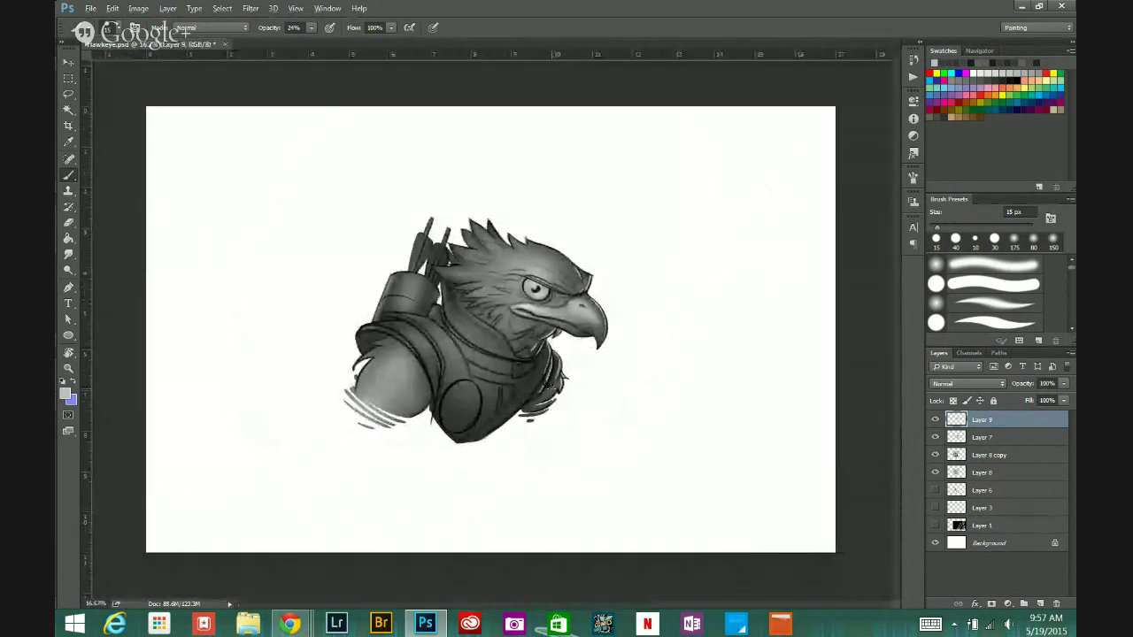
Step: Fill in the notched pupil of the eye and refine its rounded shape with sampled dark greys
left_click(531, 296, "ctrl")
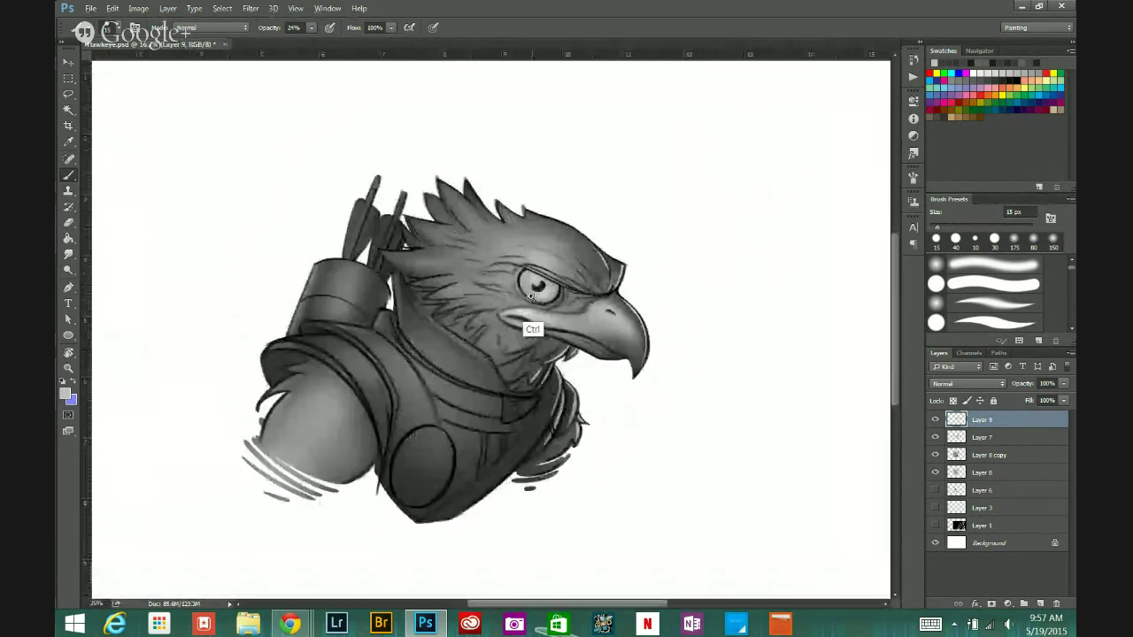
left_click(531, 295, "ctrl")
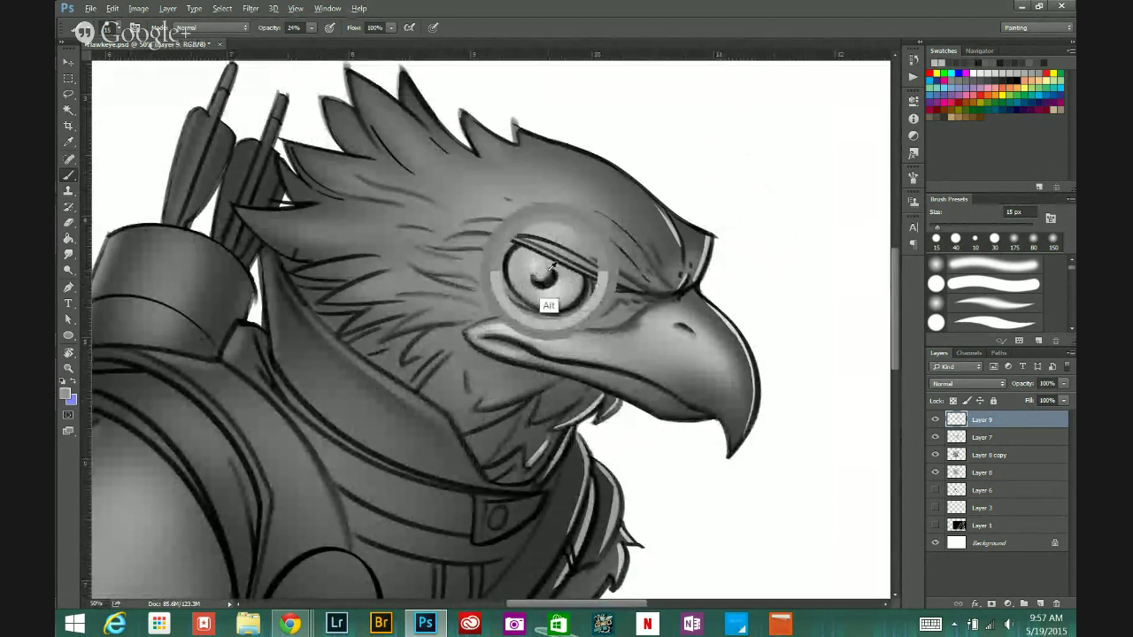
left_click(544, 276, "alt")
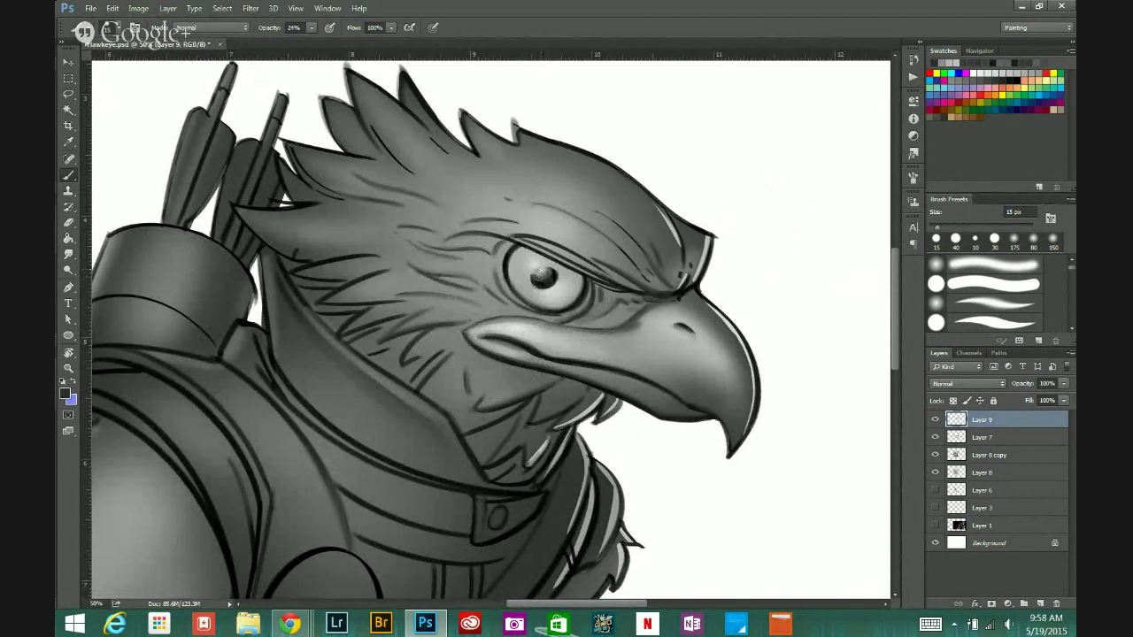
left_click(552, 275, "alt")
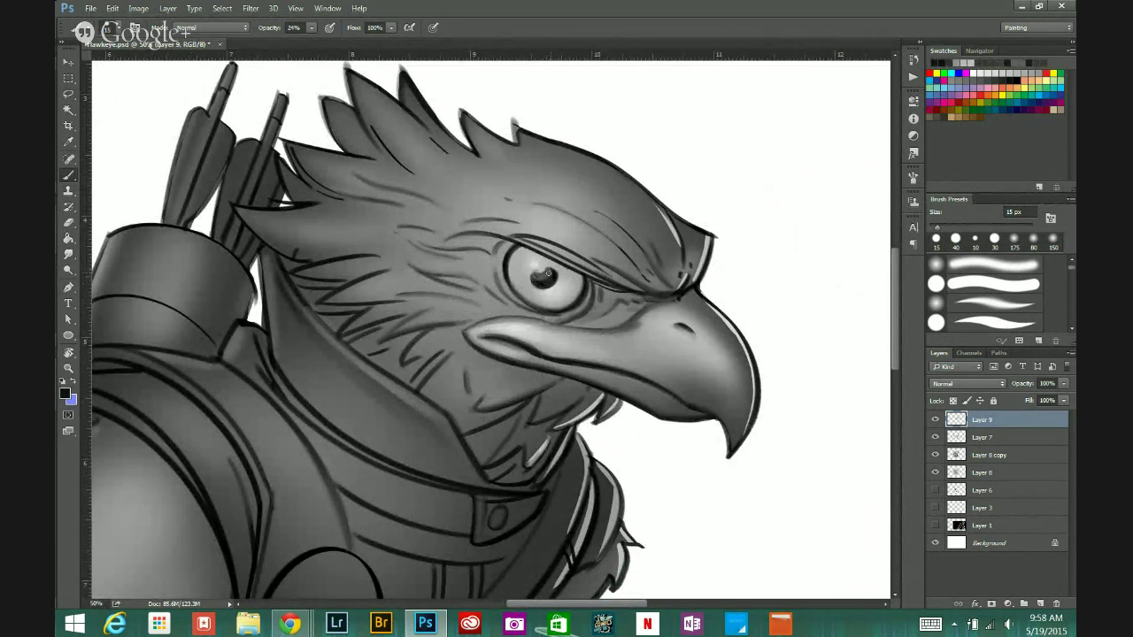
left_click(543, 278, "alt")
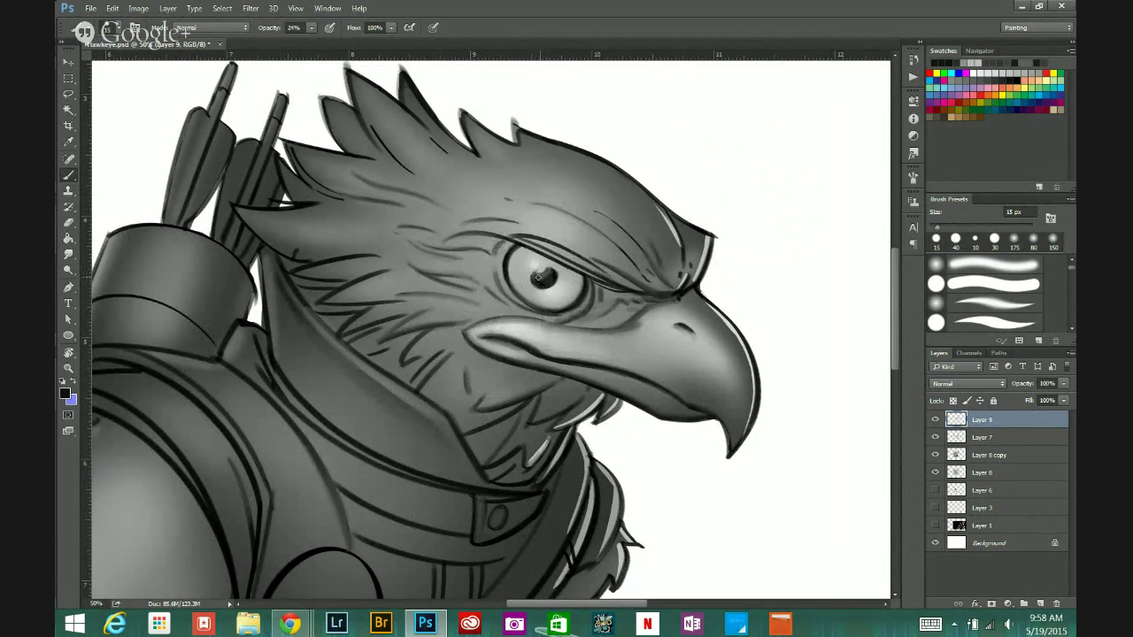
left_click(546, 273, "alt")
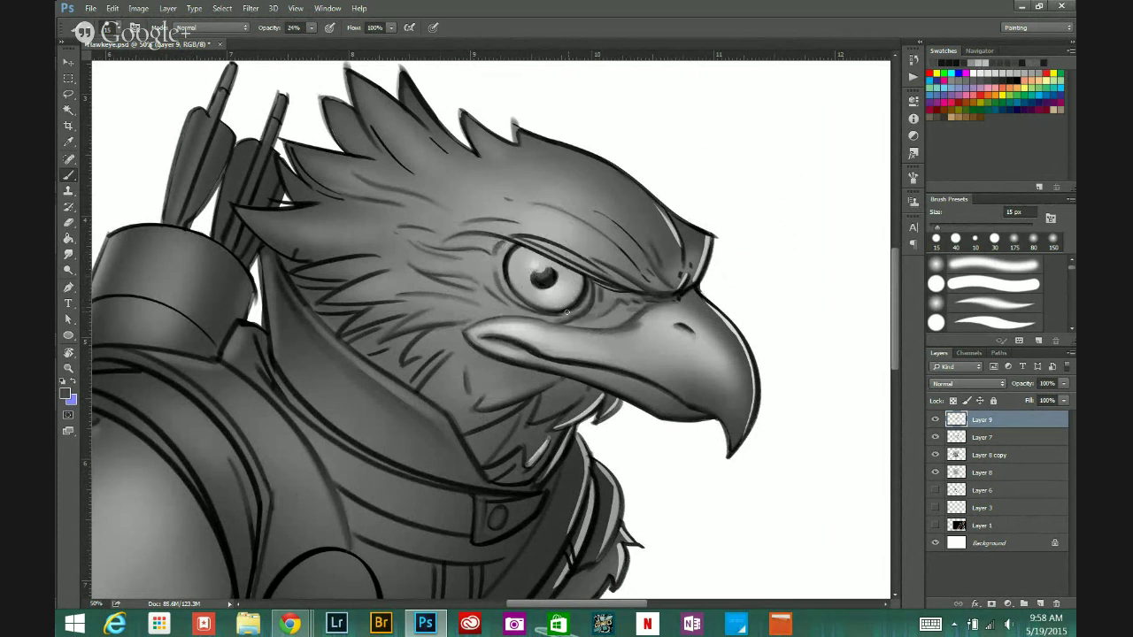
Step: Hide and show Layer 8 copy to compare the shading, and make it the active layer
key("ctrl+minus")
key("ctrl+minus")
key("ctrl+minus")
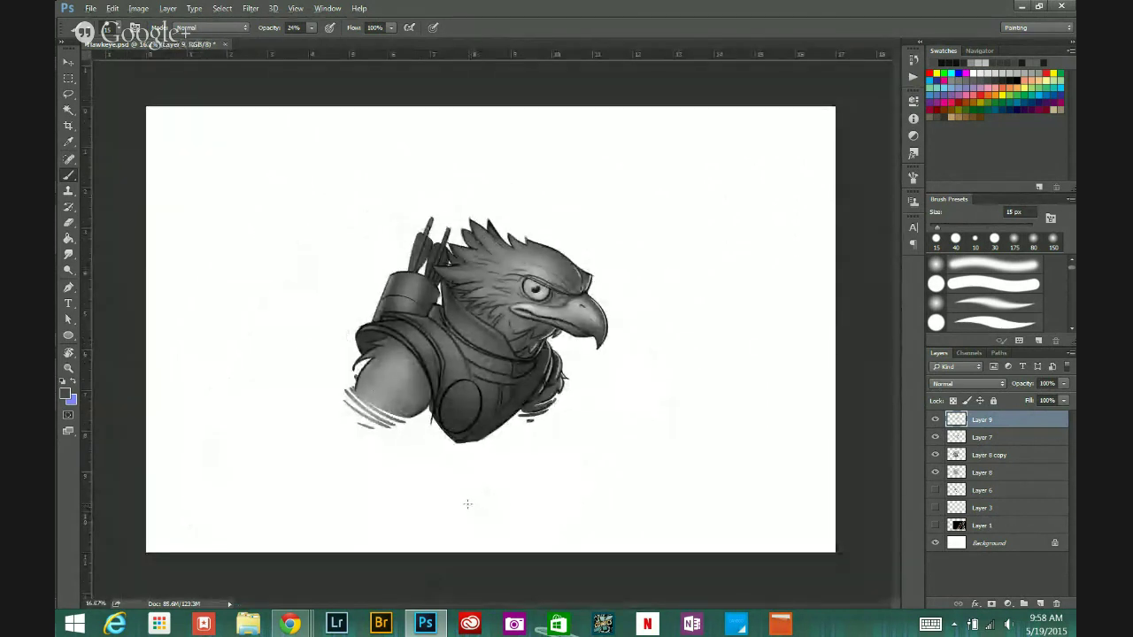
left_click(494, 345, "ctrl")
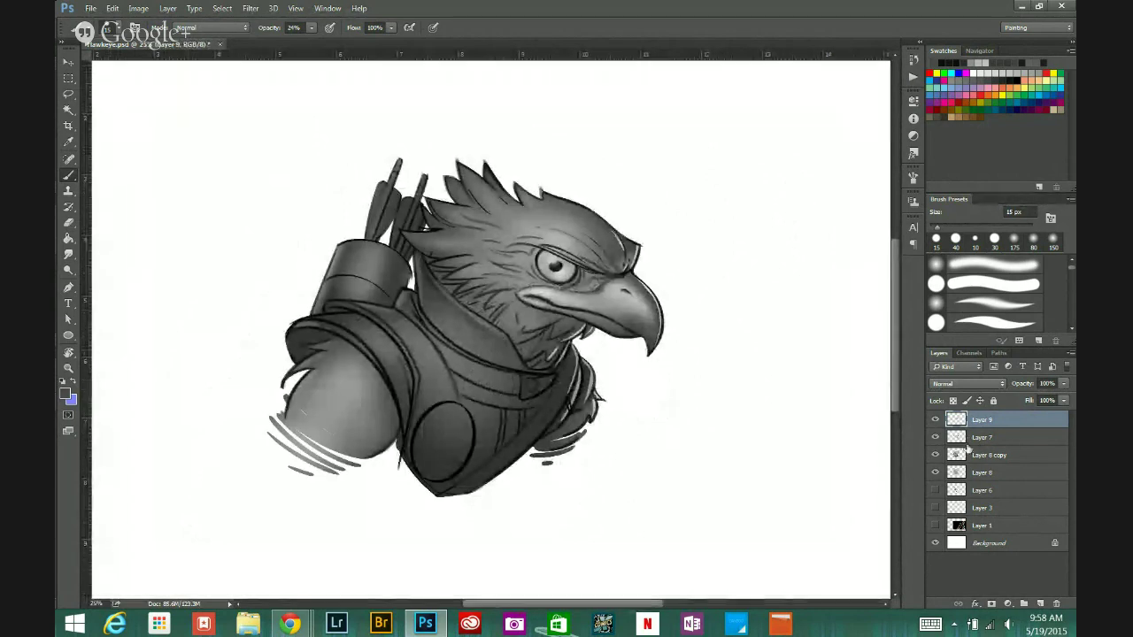
left_click(935, 454)
left_click(935, 454)
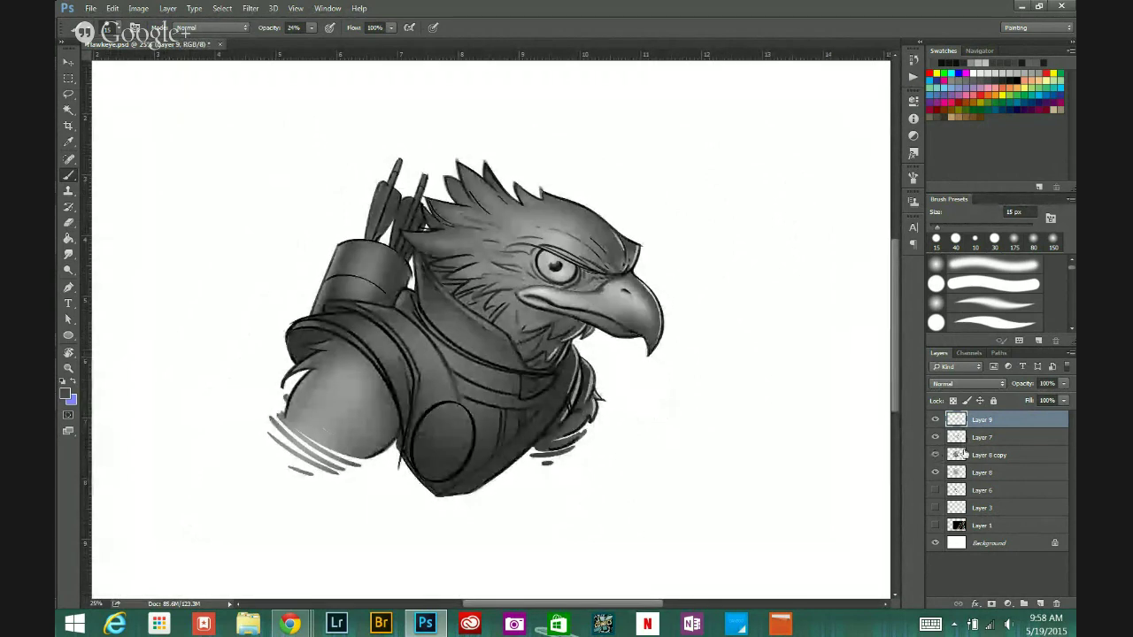
left_click(1000, 455)
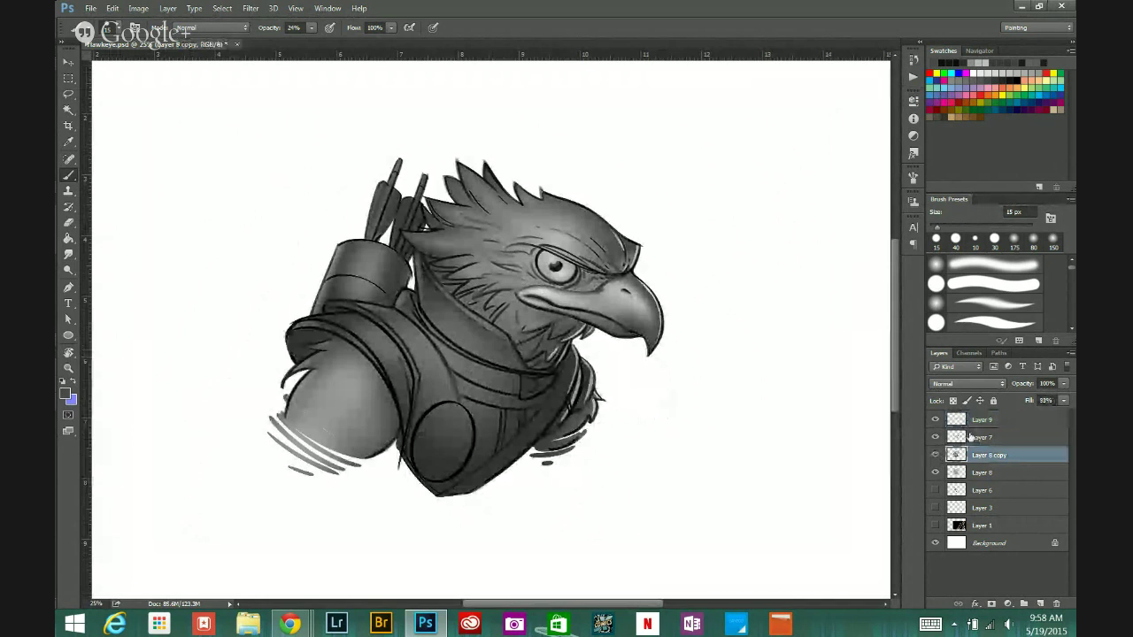
Step: Set up the Eraser with a soft round tip at 22% opacity
left_click(68, 222)
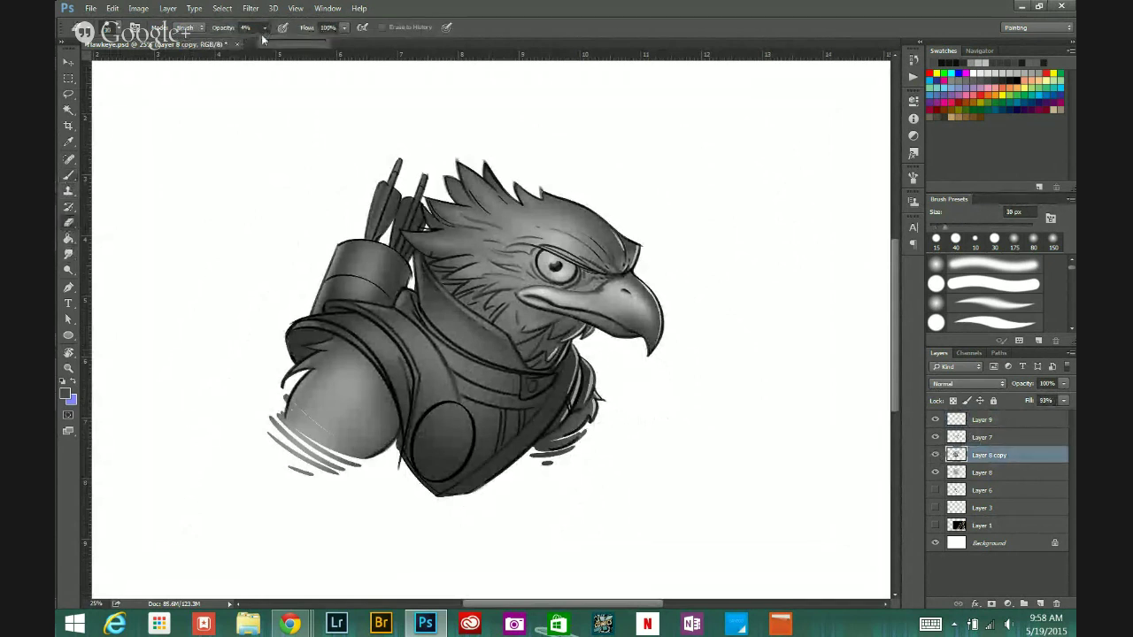
left_click_drag(281, 41, 286, 40)
left_click(913, 177)
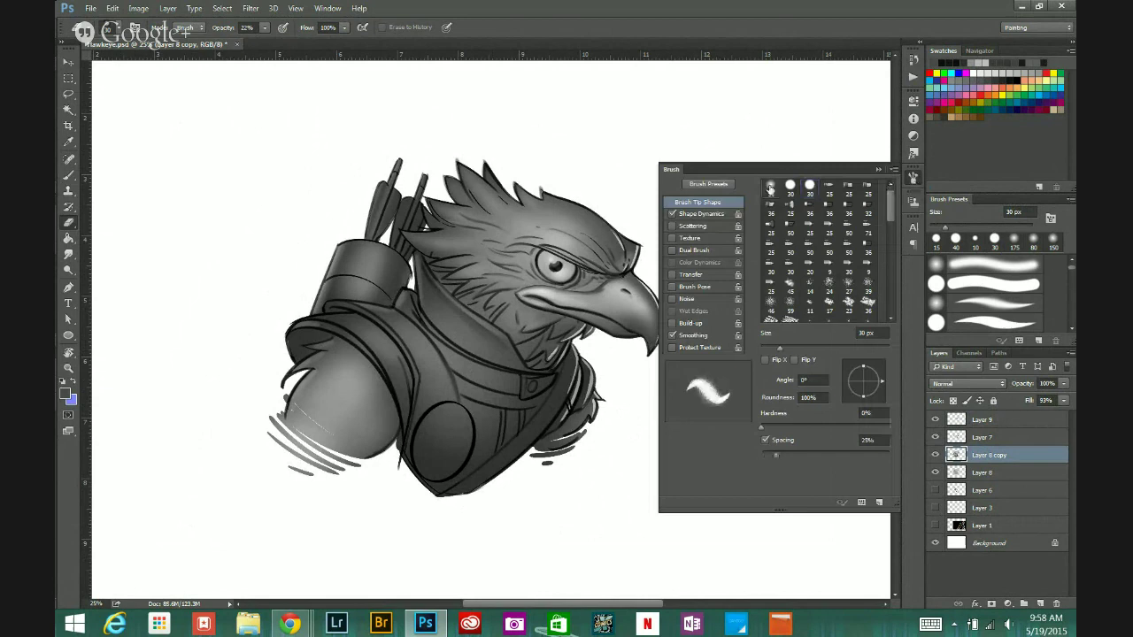
left_click(880, 170)
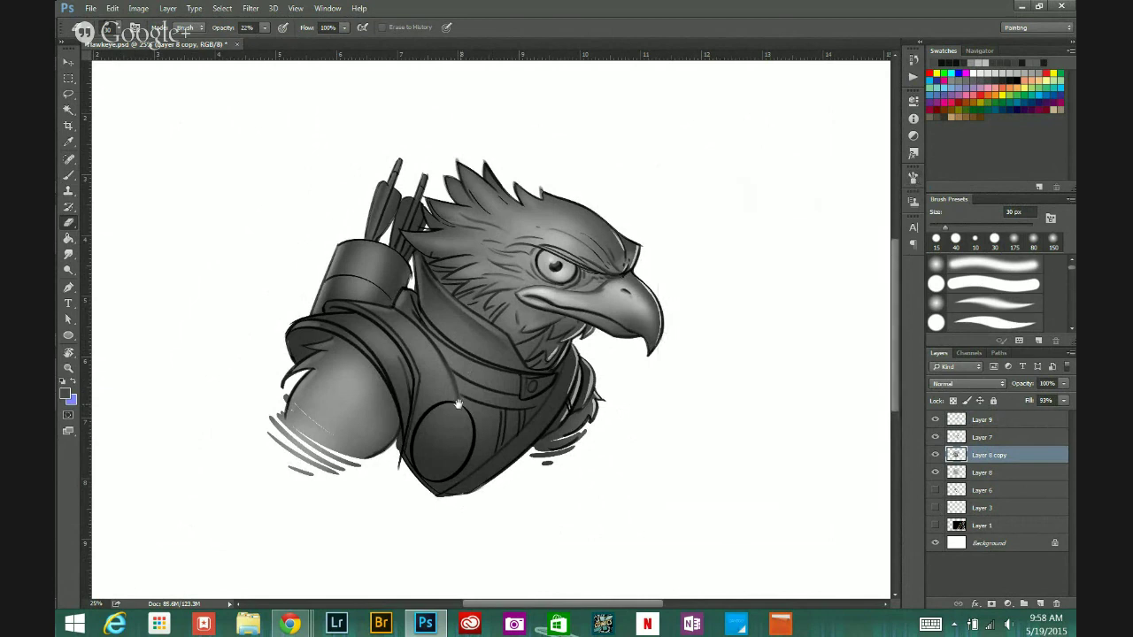
Step: Enlarge the eraser to 1600 px and lightly erase the dark shading over the shoulder and upper arm on Layer 8 copy
key("ctrl+minus")
key("ctrl+minus")
key("ctrl+plus")
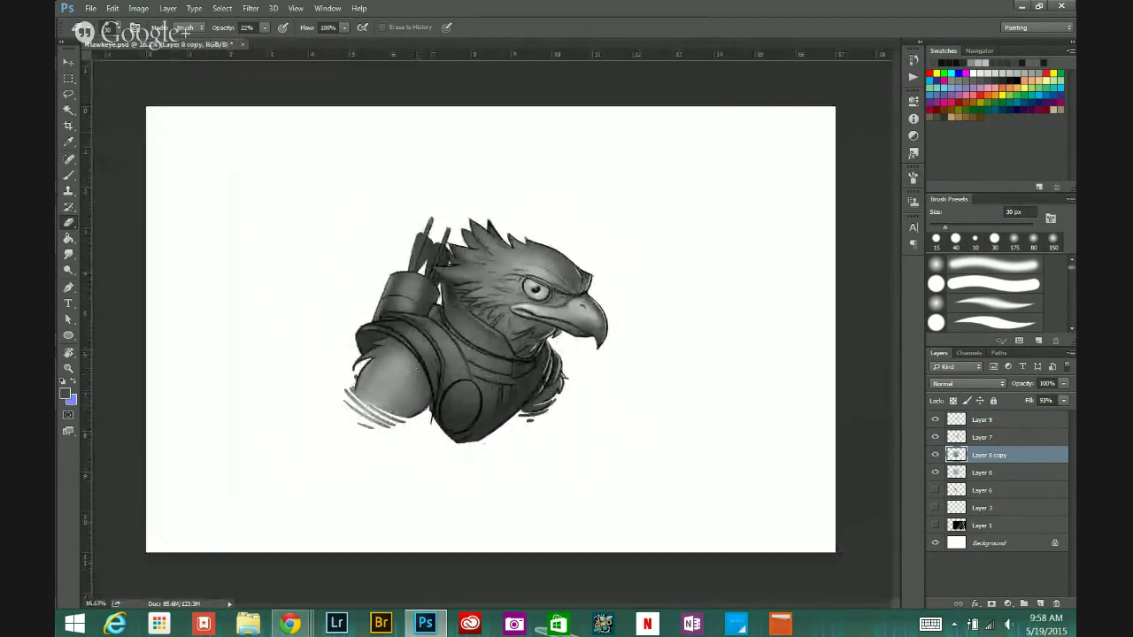
key("]")
key("]")
key("]")
key("]")
key("]")
key("]")
key("]")
key("]")
key("]")
key("]")
key("]")
key("]")
key("]")
key("]")
key("]")
key("]")
key("]")
key("]")
key("]")
key("]")
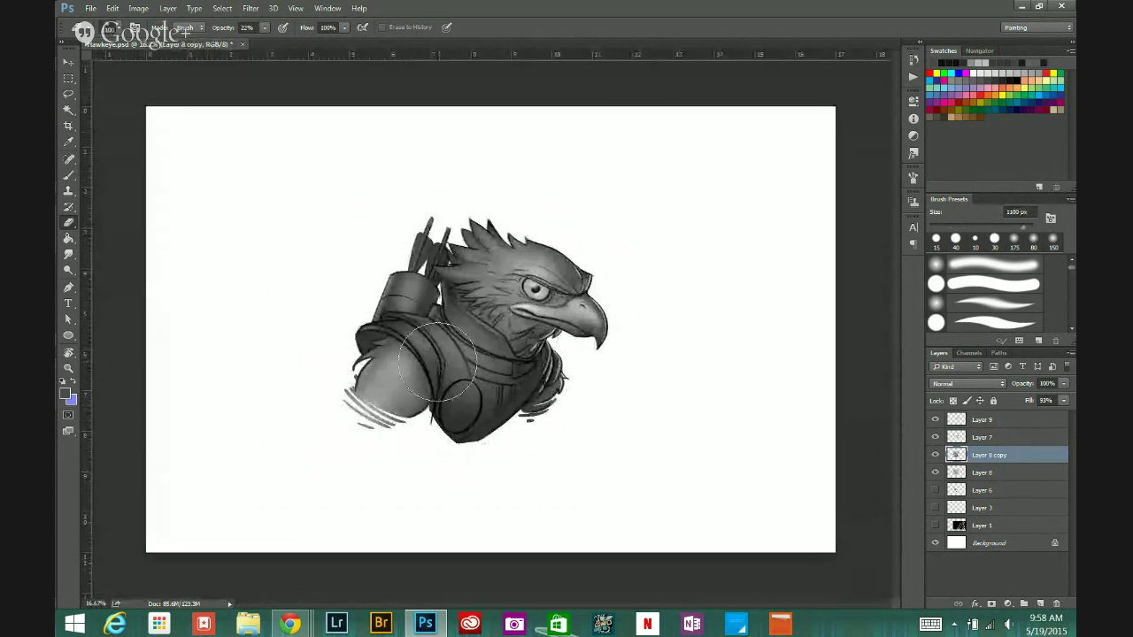
key("]")
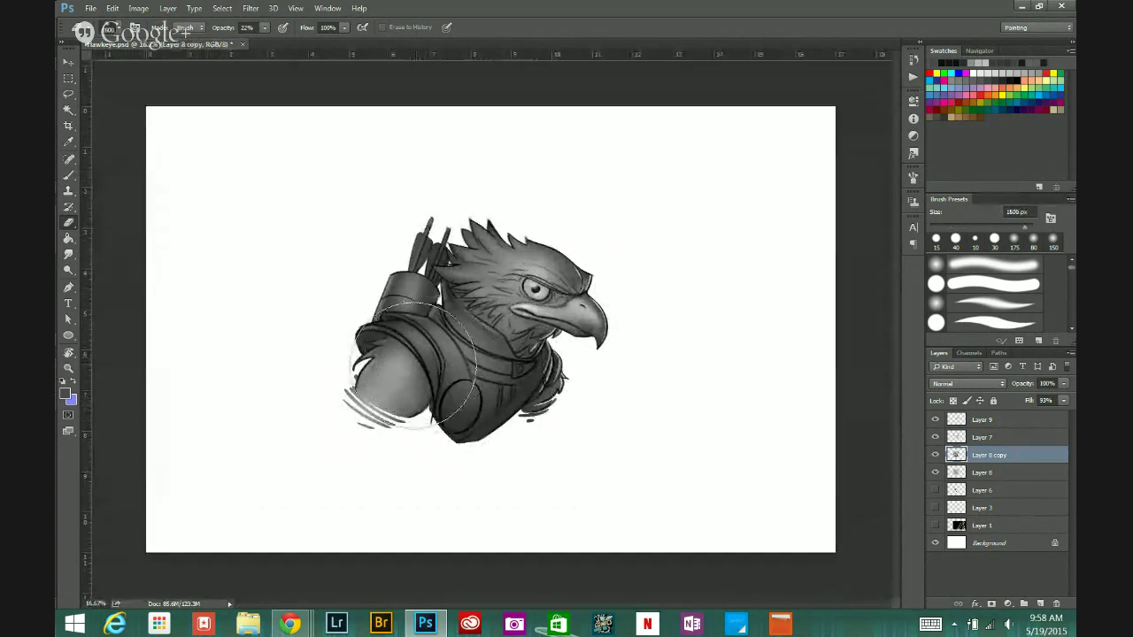
left_click(406, 358)
mouse_move(438, 331)
left_mouse_down()
mouse_move(443, 340)
mouse_move(374, 379)
mouse_move(384, 384)
mouse_move(447, 292)
mouse_move(436, 353)
mouse_move(417, 343)
mouse_move(421, 328)
mouse_move(372, 397)
mouse_move(432, 321)
mouse_move(360, 422)
left_mouse_up()
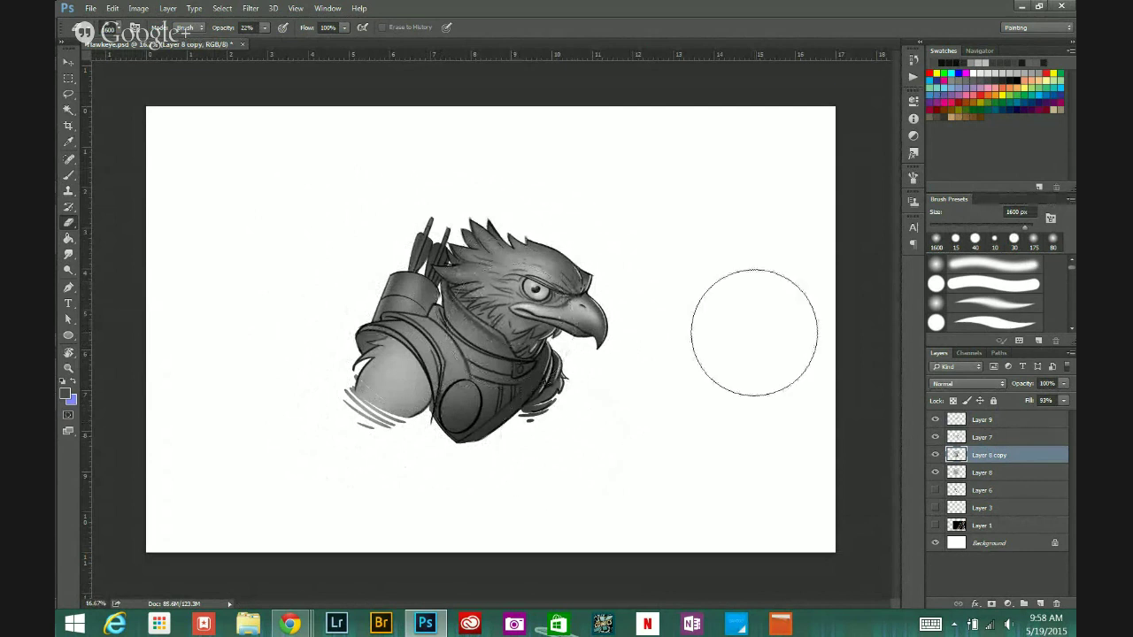
Step: Reduce the eraser size to 100 px
key("bracketleft")
key("bracketleft")
key("bracketleft")
key("bracketleft")
key("bracketleft")
key("bracketleft")
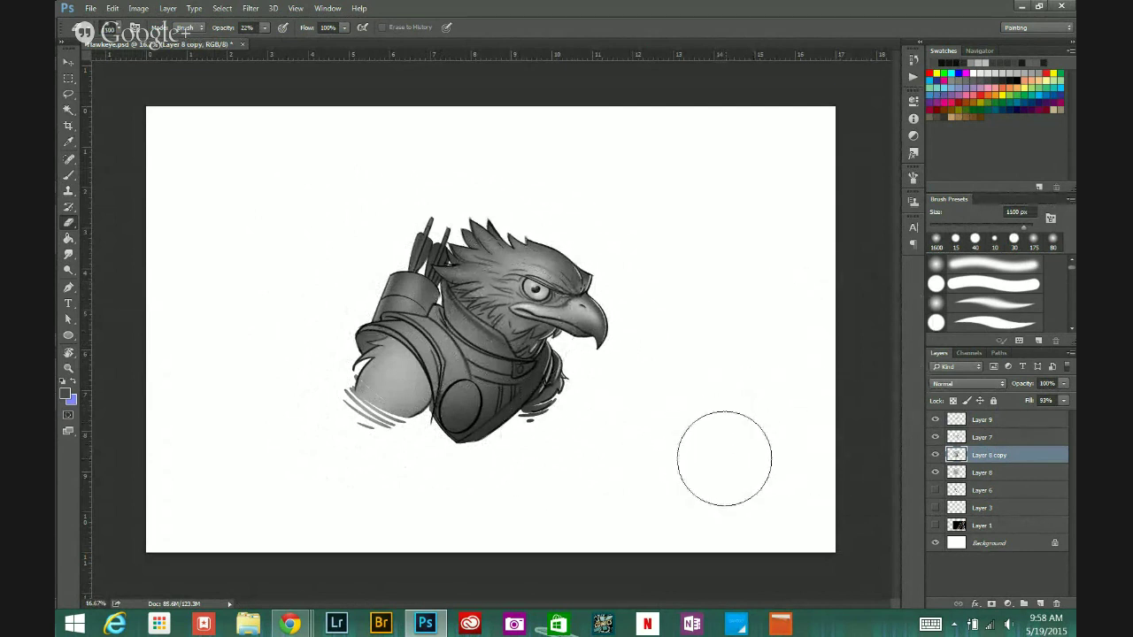
key("bracketleft")
key("bracketleft")
key("bracketleft")
key("bracketleft")
key("bracketleft")
key("bracketleft")
key("bracketleft")
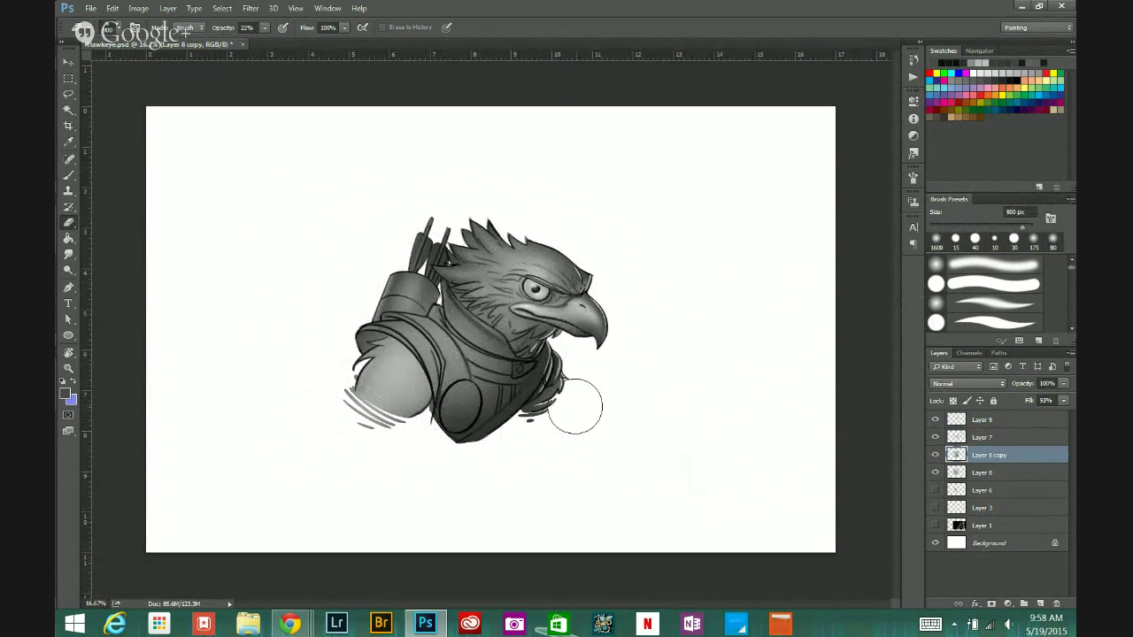
key("bracketleft")
key("bracketleft")
key("bracketleft")
key("bracketleft")
key("bracketleft")
key("bracketleft")
Step: Make Layer 9 active, switch to the Brush tool and check its tip settings
left_click(985, 422)
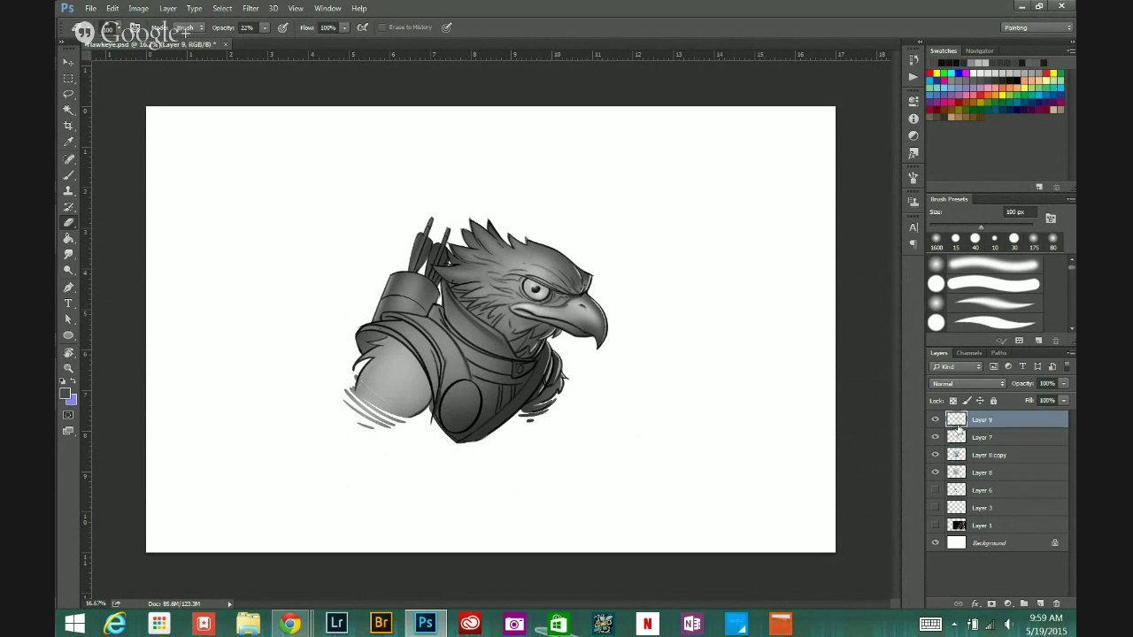
left_click(69, 176)
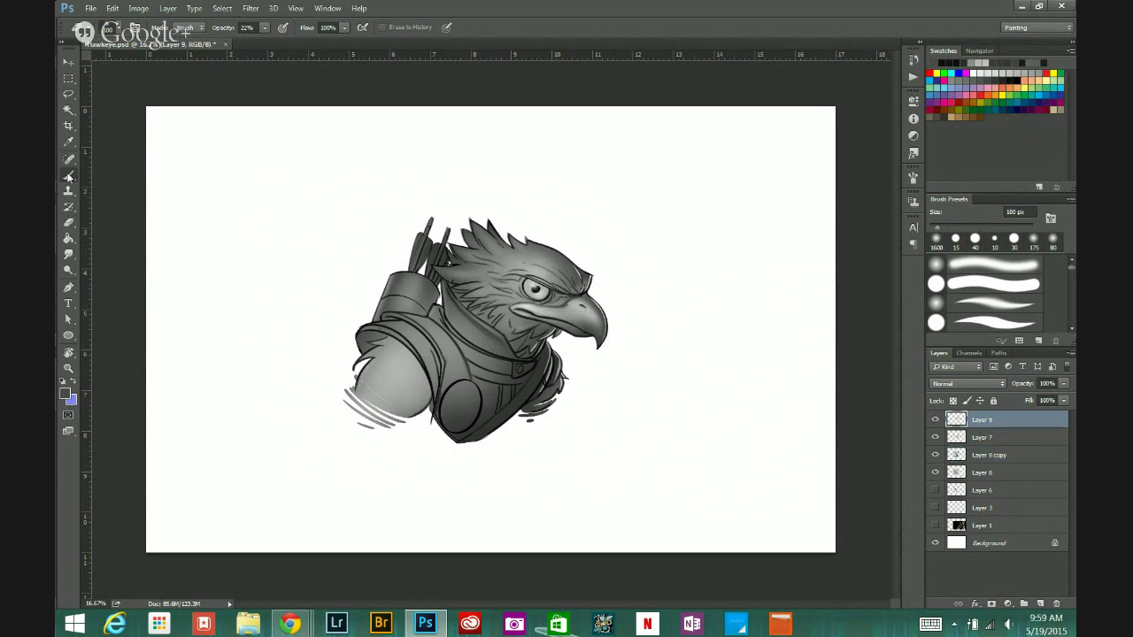
left_click(914, 178)
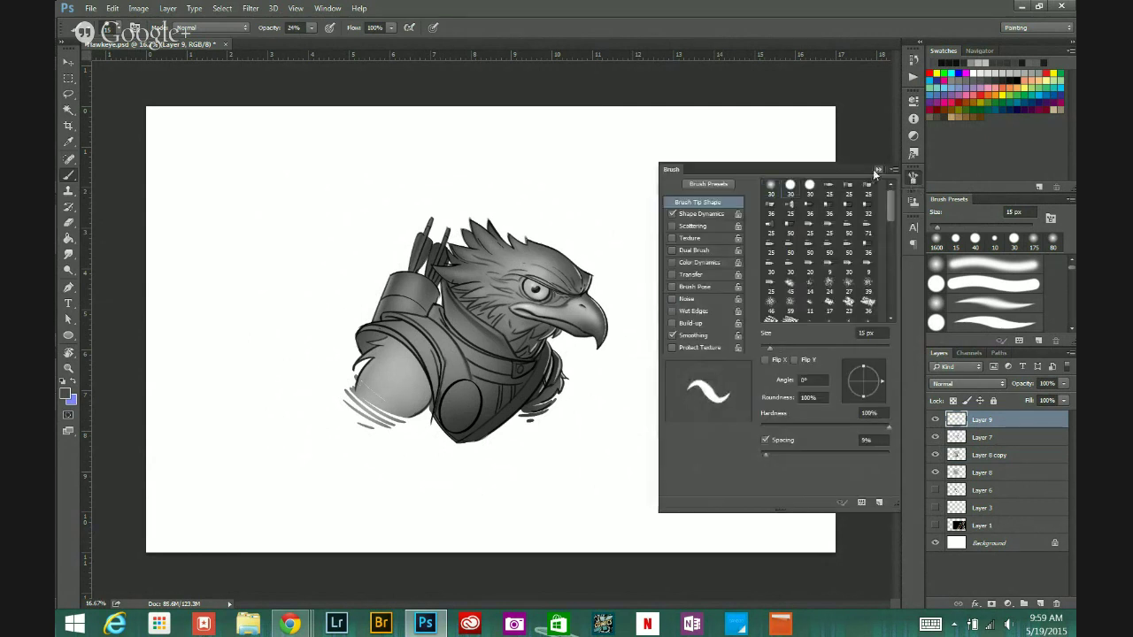
left_click(876, 170)
Step: Blend the feather strokes on the neck and lower cheek above the collar with sampled greys
left_click(523, 308, "ctrl")
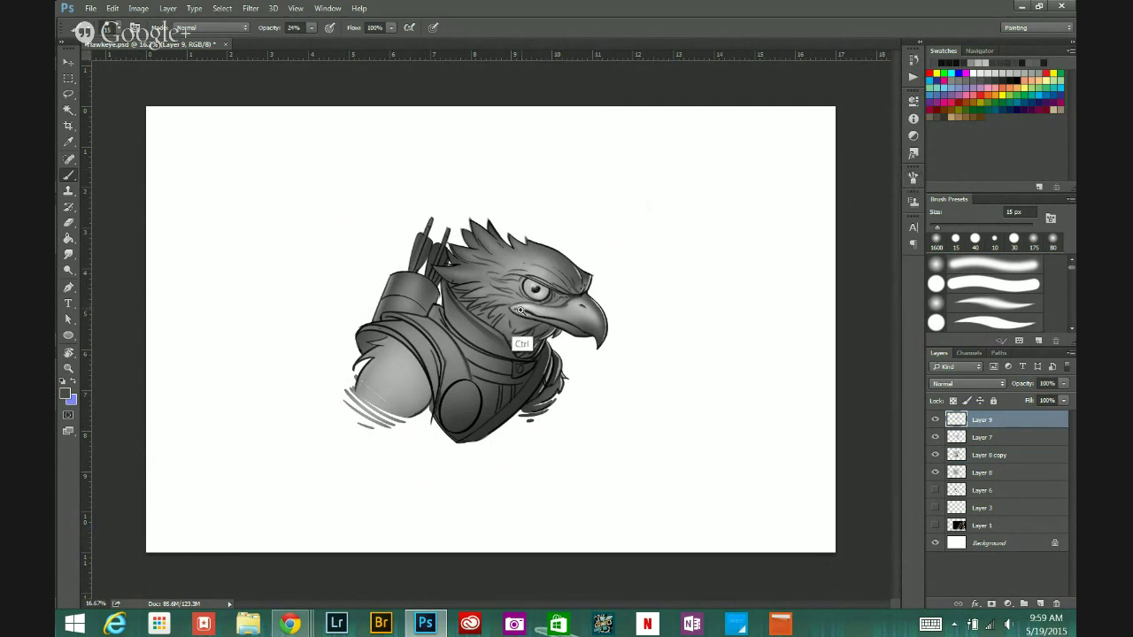
left_click(522, 308, "ctrl")
left_click(532, 307, "ctrl")
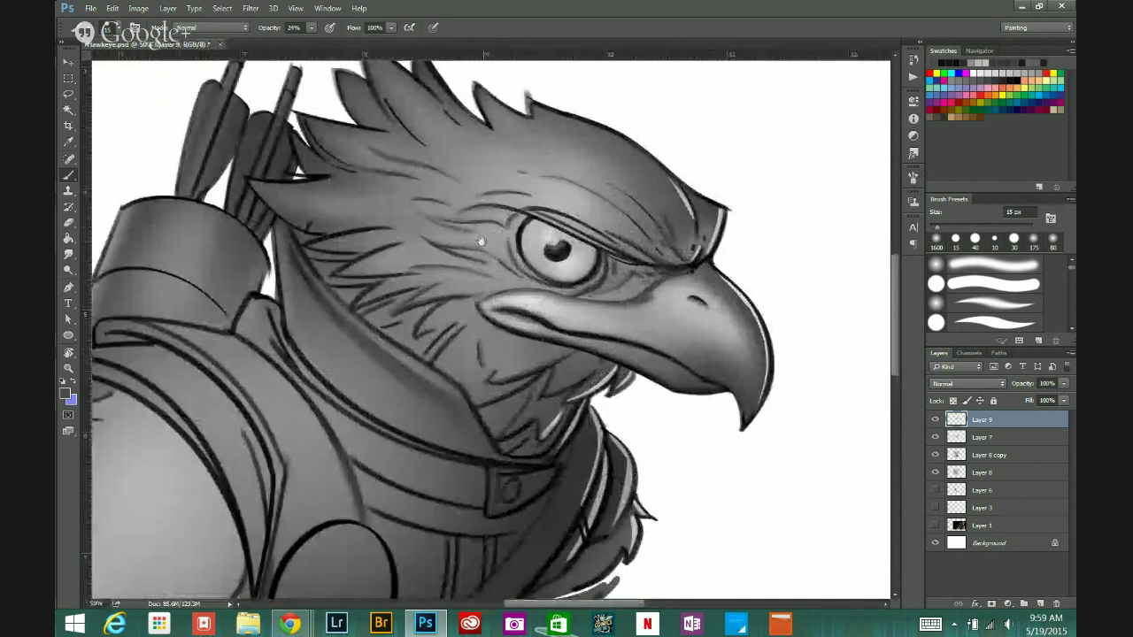
left_click(421, 283, "alt")
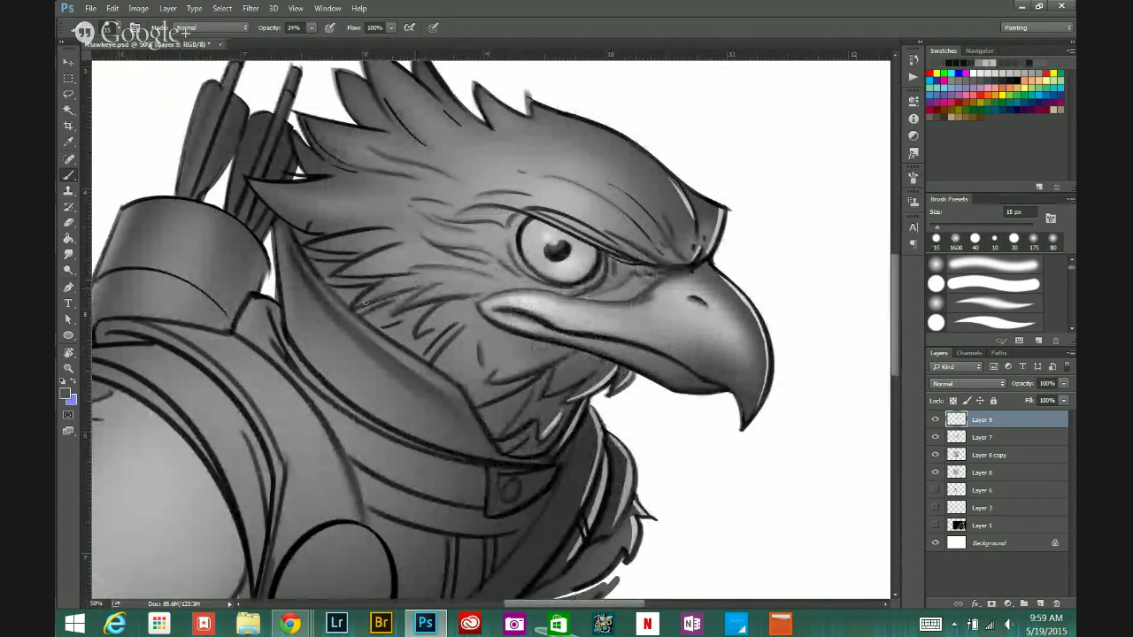
left_click(418, 271, "alt")
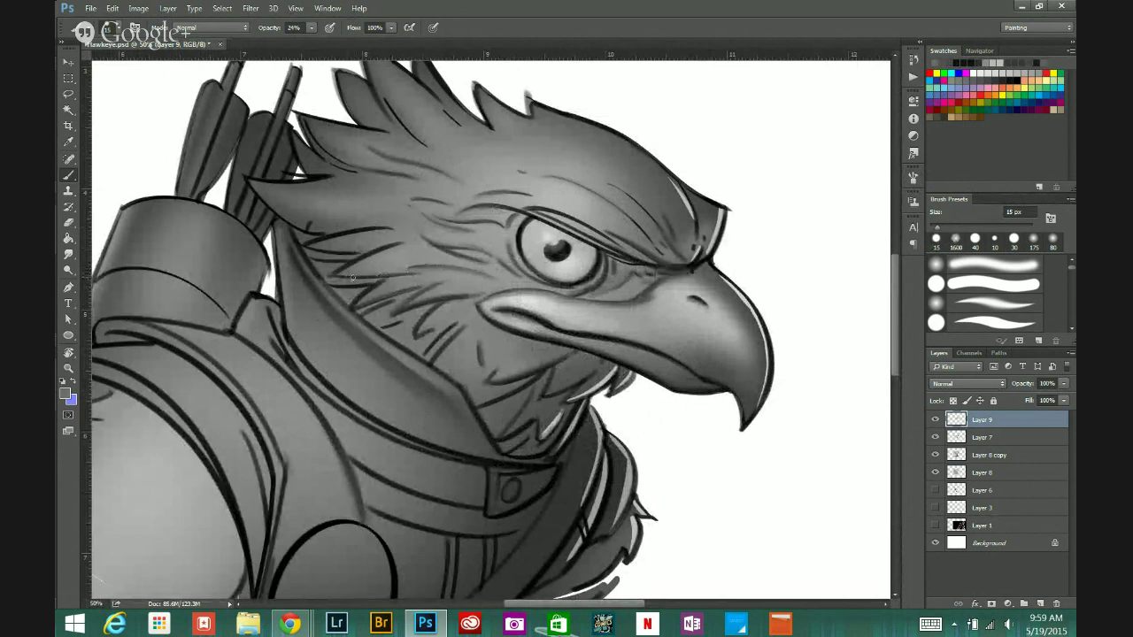
left_click(478, 293, "alt")
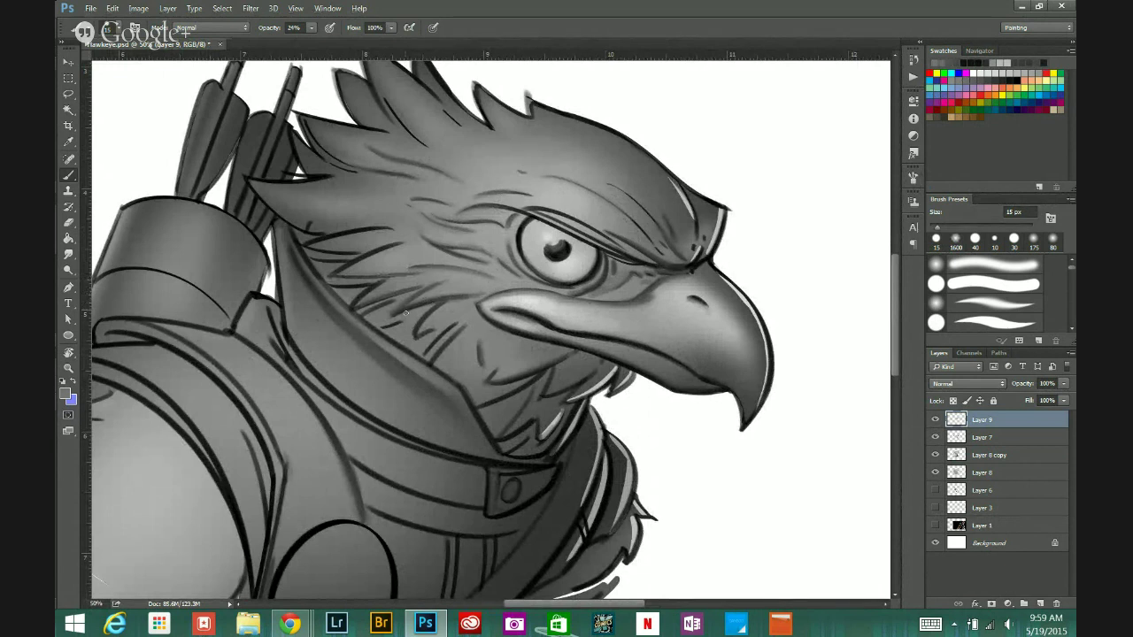
Step: Soften the feather lines at the back of the head and behind the eye with sampled greys
left_click(395, 227, "alt")
mouse_move(356, 230)
left_mouse_down()
mouse_move(387, 226)
mouse_move(318, 235)
left_mouse_up()
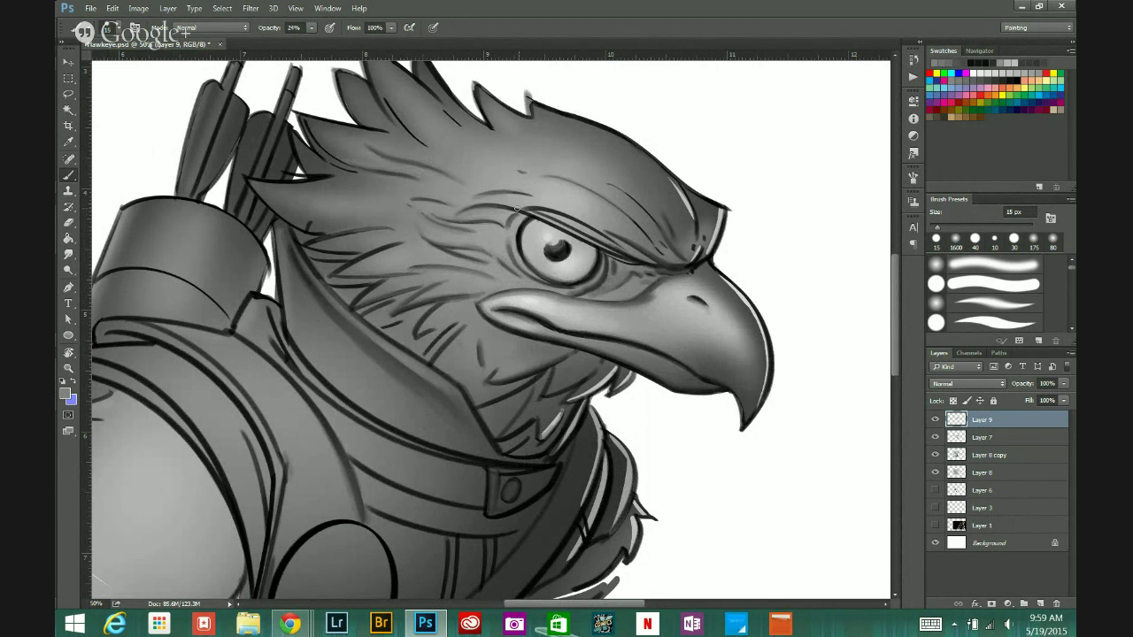
left_click(314, 235, "alt")
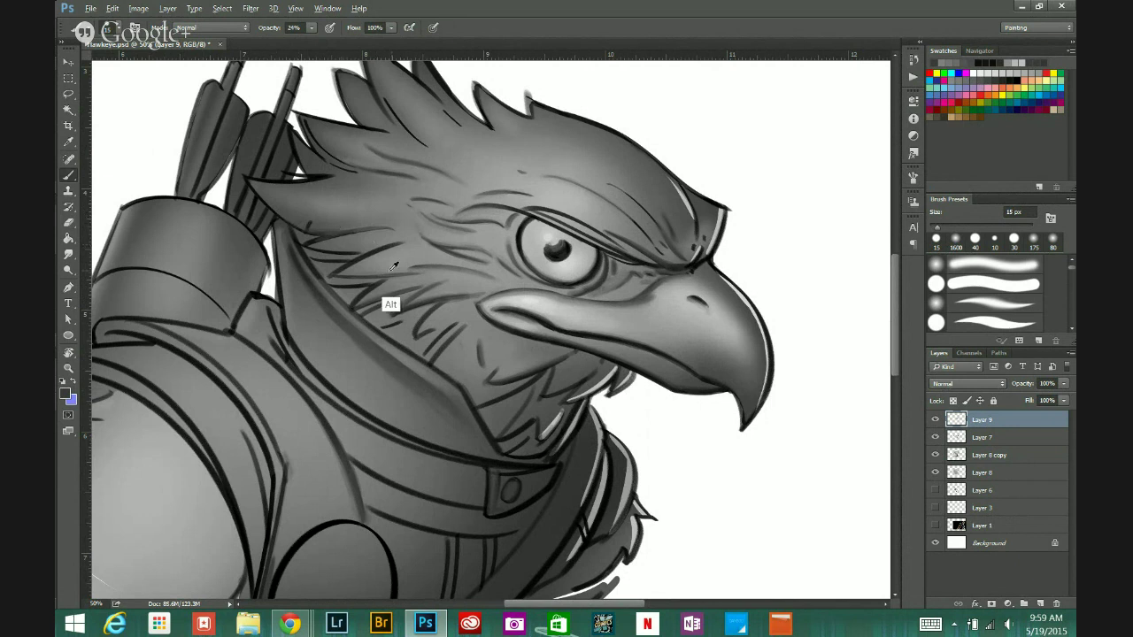
left_click(426, 281, "alt")
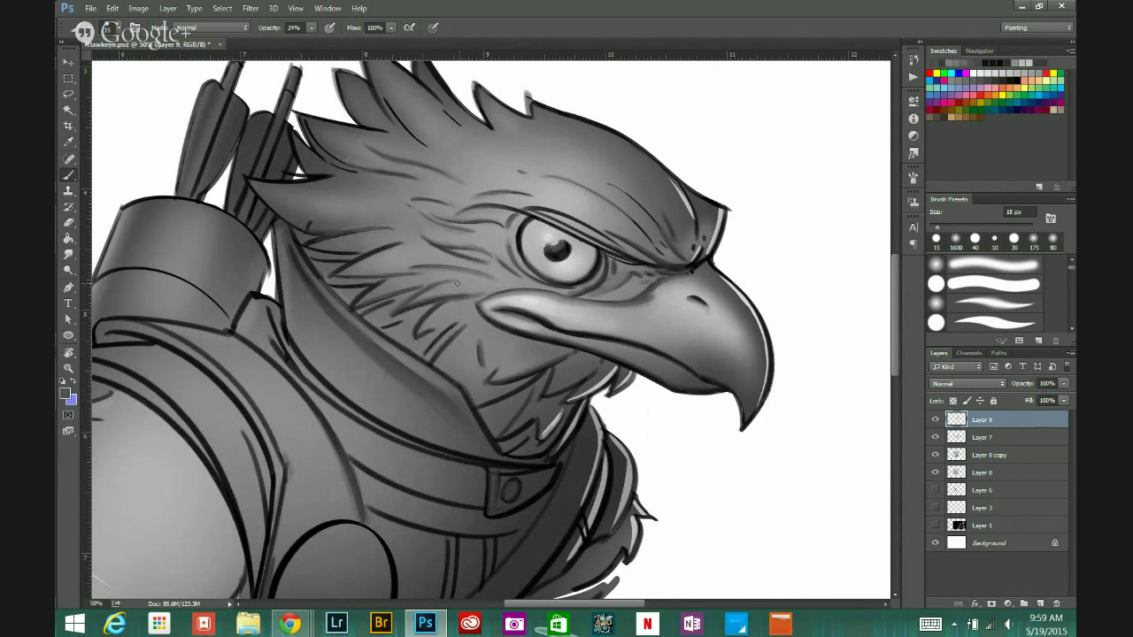
left_click(471, 212, "alt")
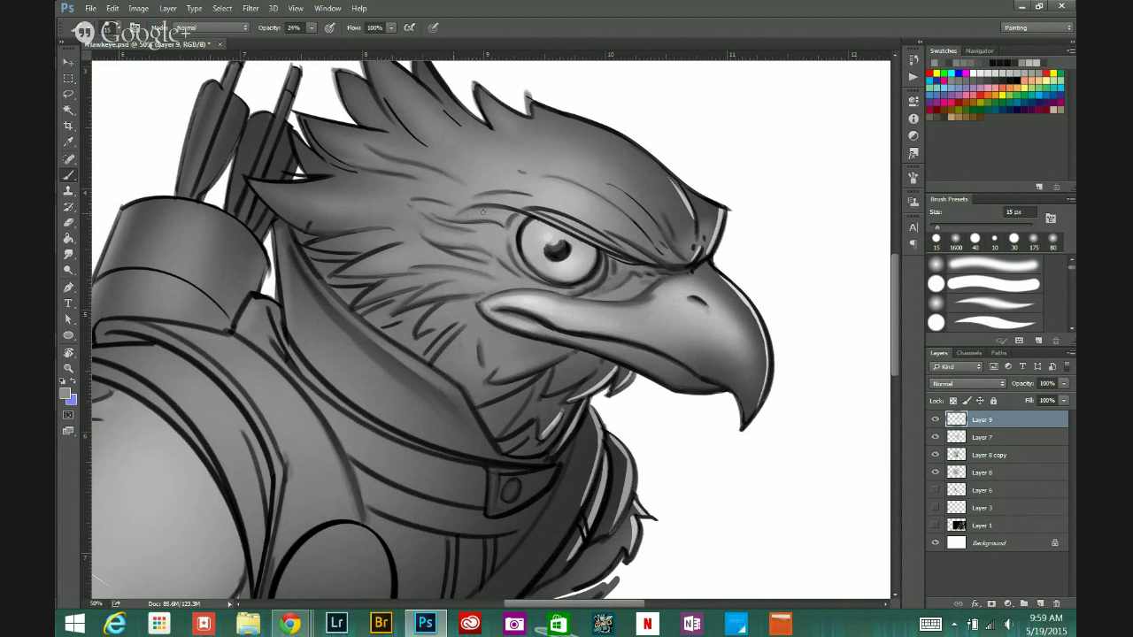
Step: Sample nearby grays and paint over the crest and cheek feathers on Layer 9 with the 15 px brush at 24% opacity
left_click(412, 174, "alt")
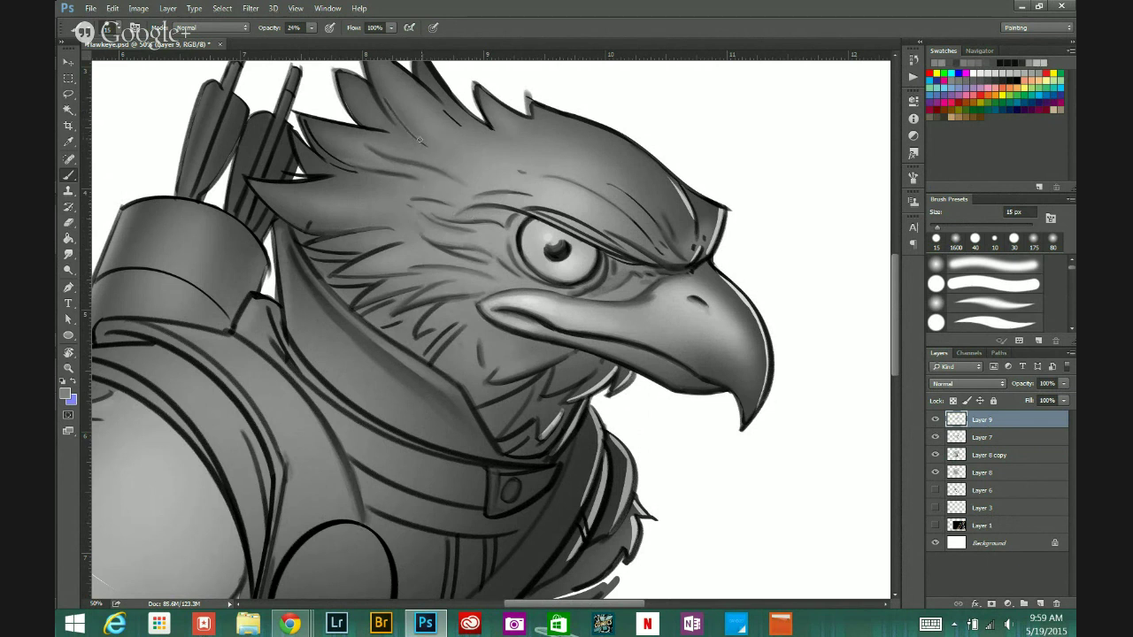
left_click(421, 139, "alt")
left_click(382, 98, "alt")
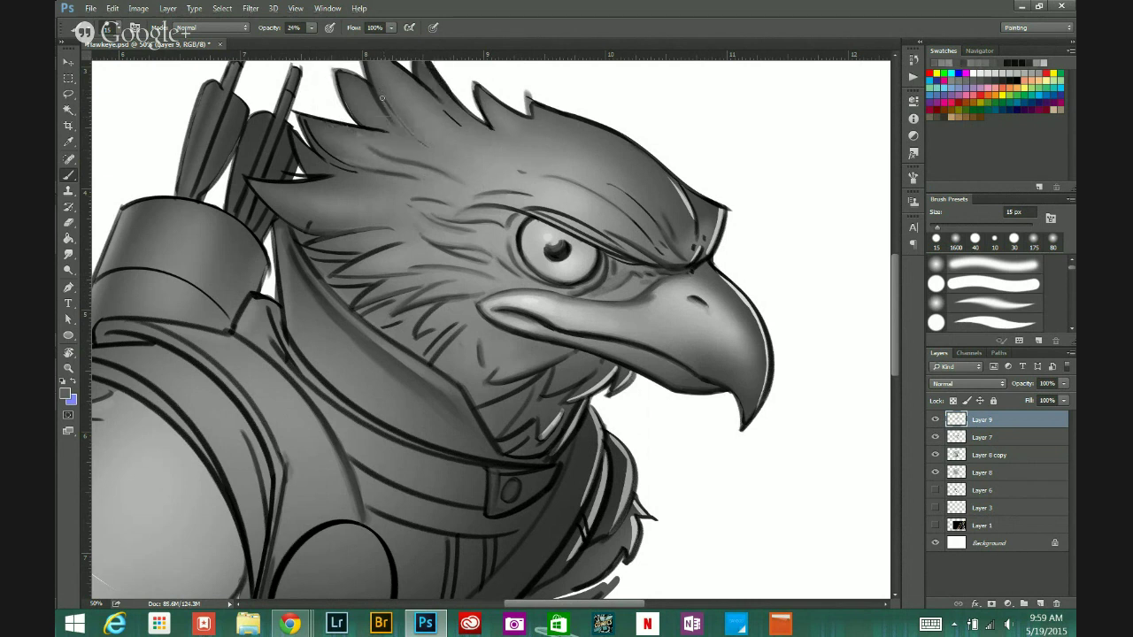
left_click(379, 89, "alt")
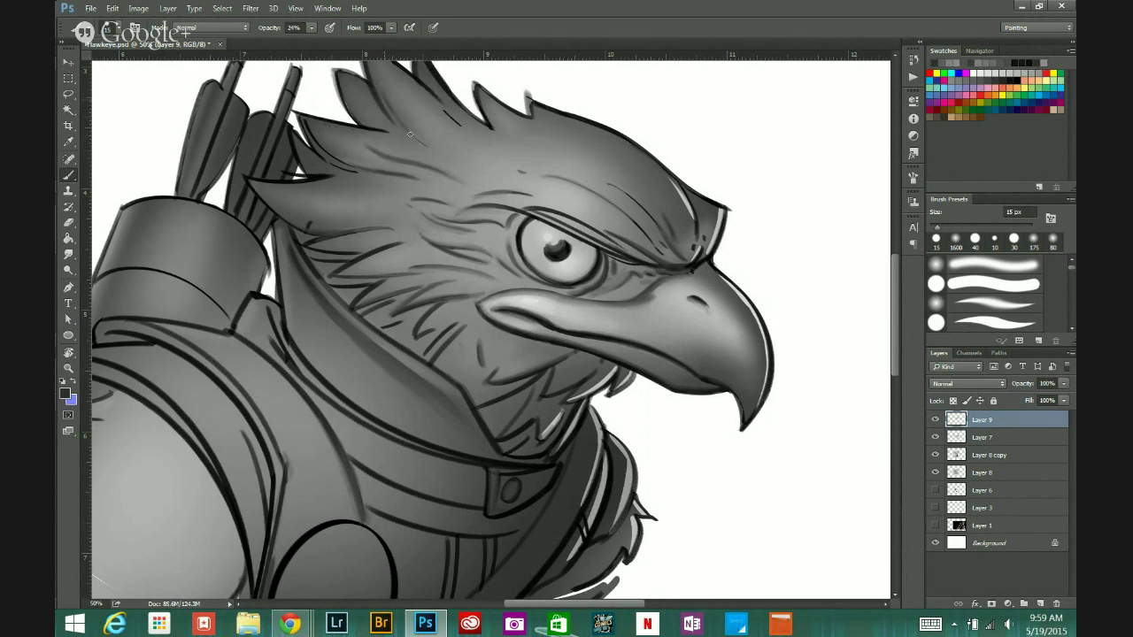
mouse_move(382, 96)
left_mouse_down()
mouse_move(425, 148)
mouse_move(379, 86)
mouse_move(436, 151)
left_mouse_up()
left_click(401, 111, "alt")
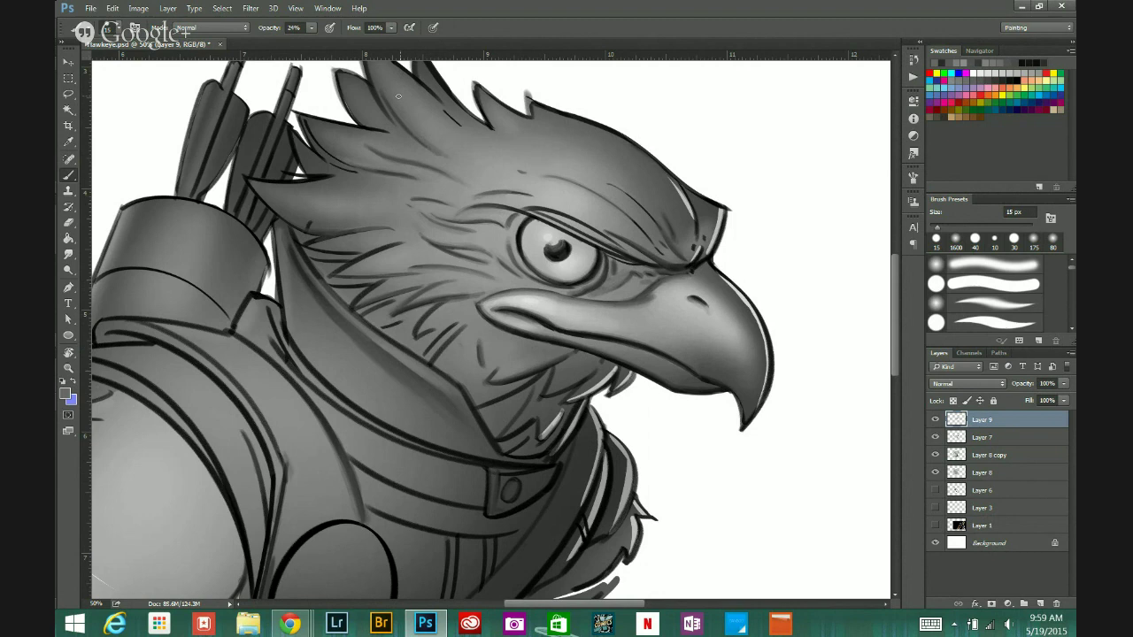
left_click(453, 242, "alt")
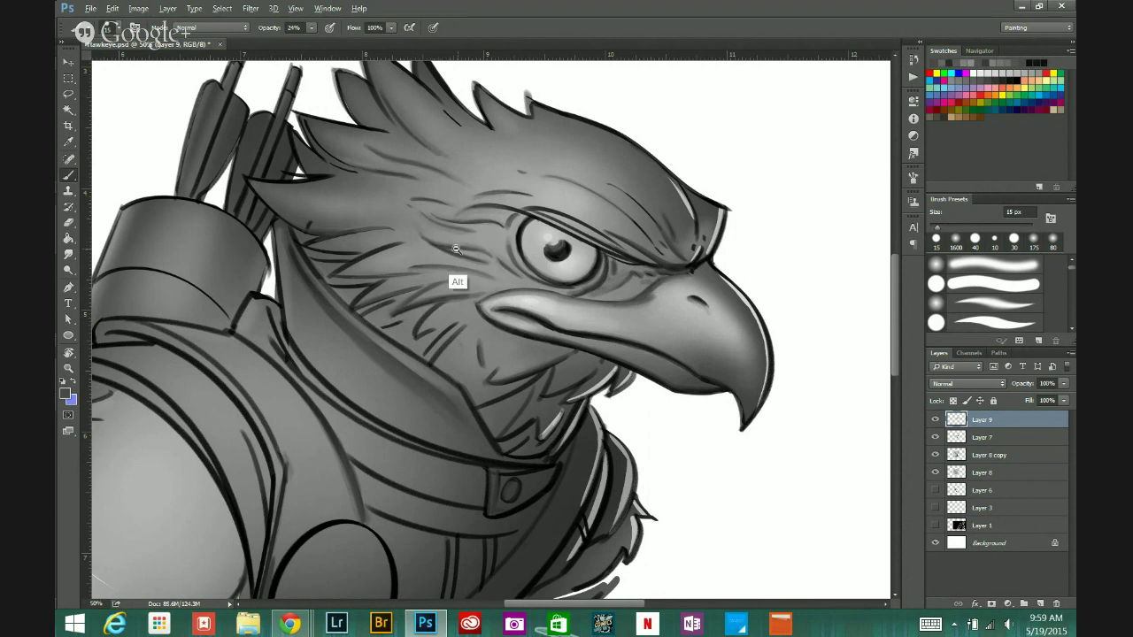
Step: Add a new layer above Layer 9 and raise the brush opacity to 100%
scroll(457, 248, "down", 2)
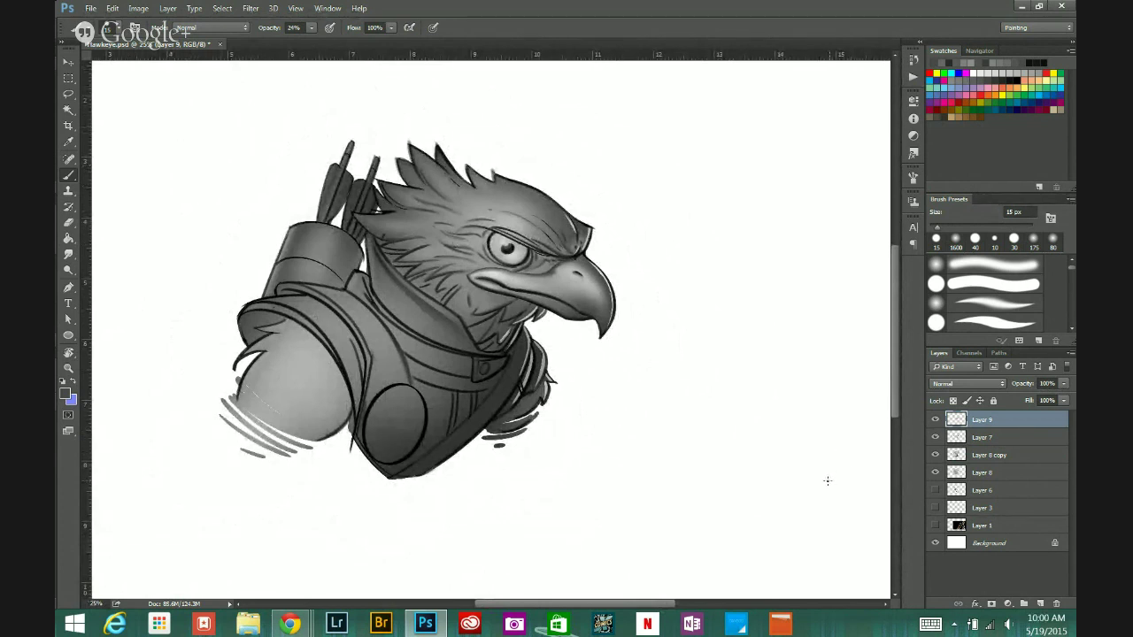
left_click(1039, 604)
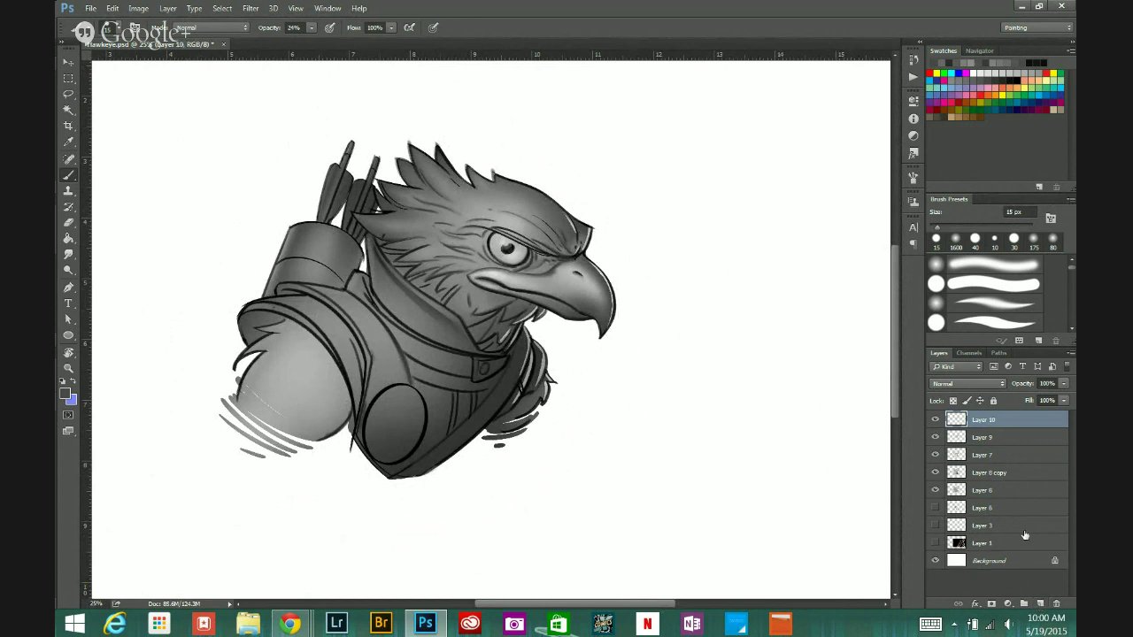
left_click(913, 180)
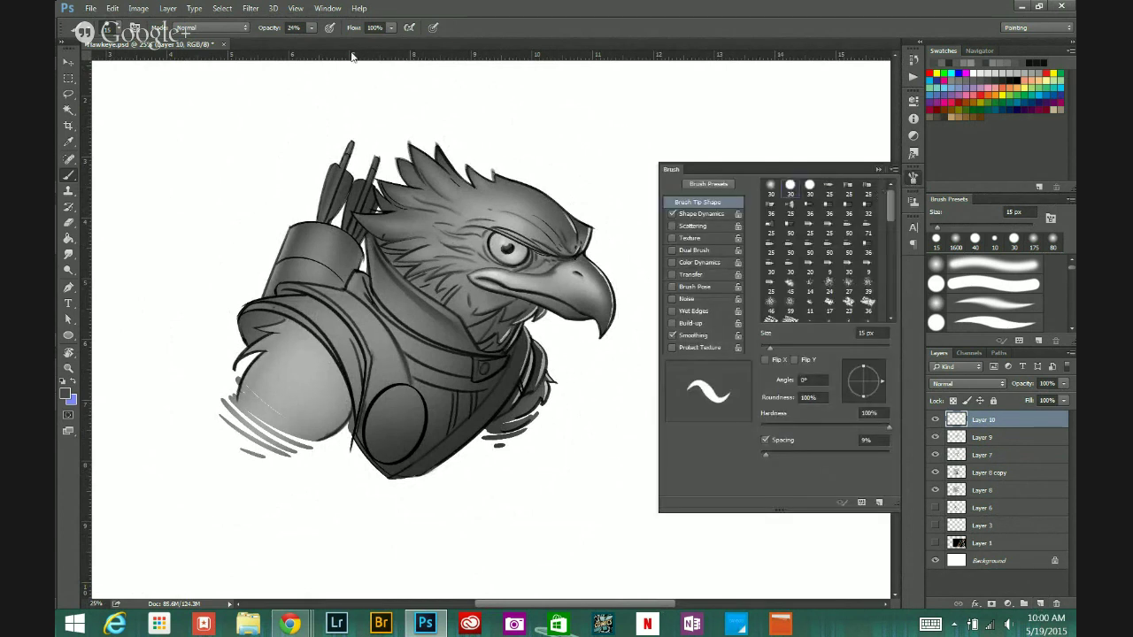
left_click(311, 27)
left_click_drag(312, 45, 413, 46)
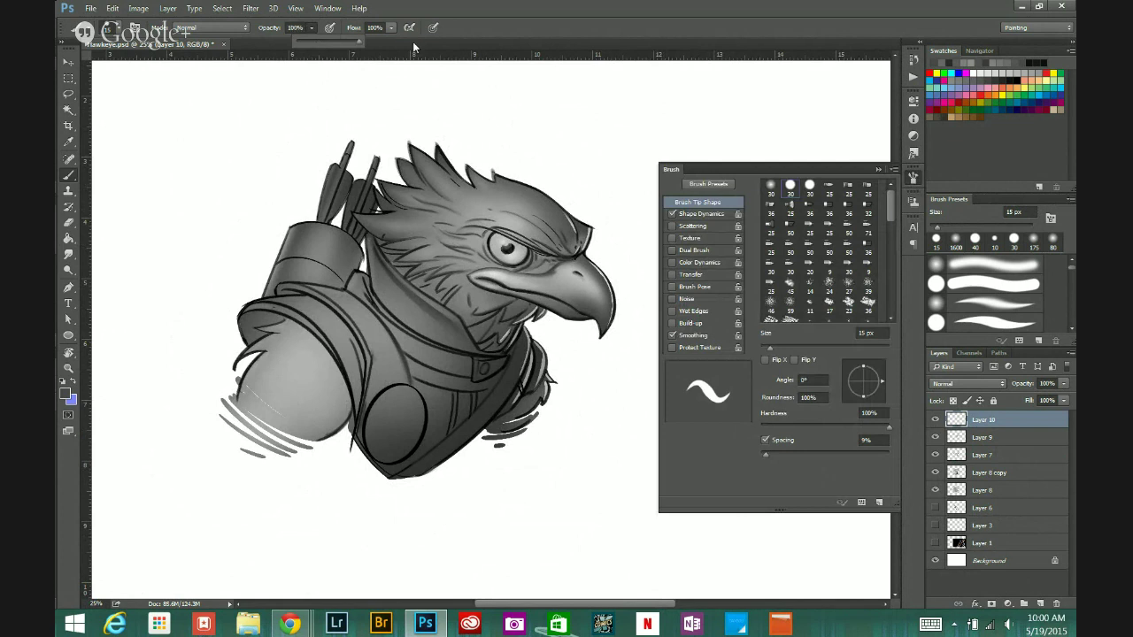
Step: Set the foreground colour to black and close the brush settings
left_click(68, 395)
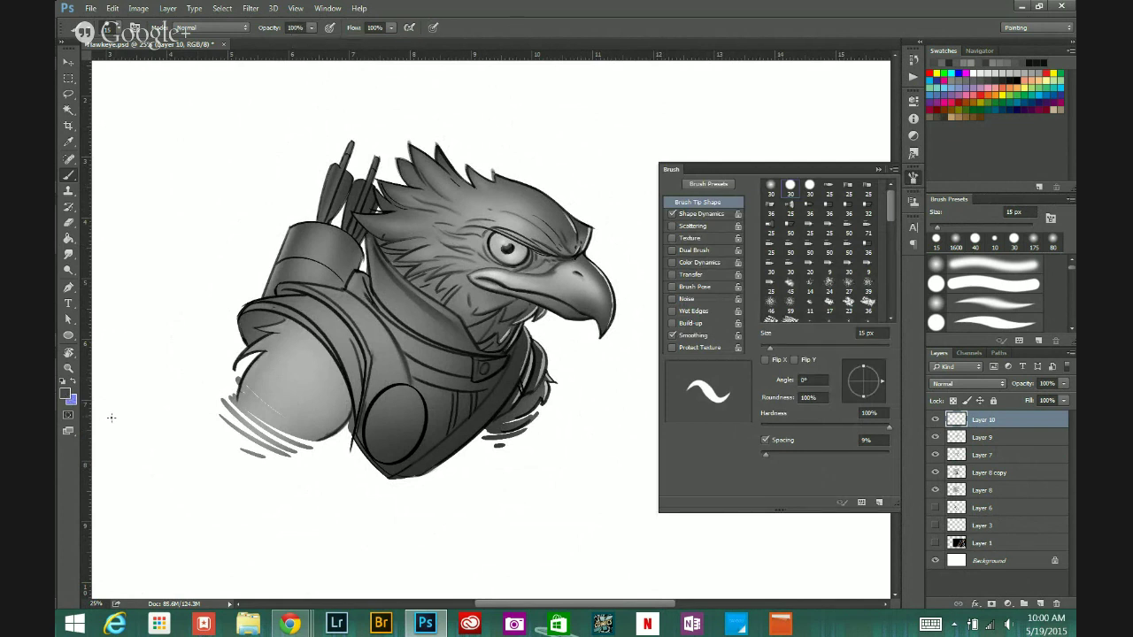
left_click(63, 394)
left_click_drag(777, 357, 761, 404)
left_click(886, 243)
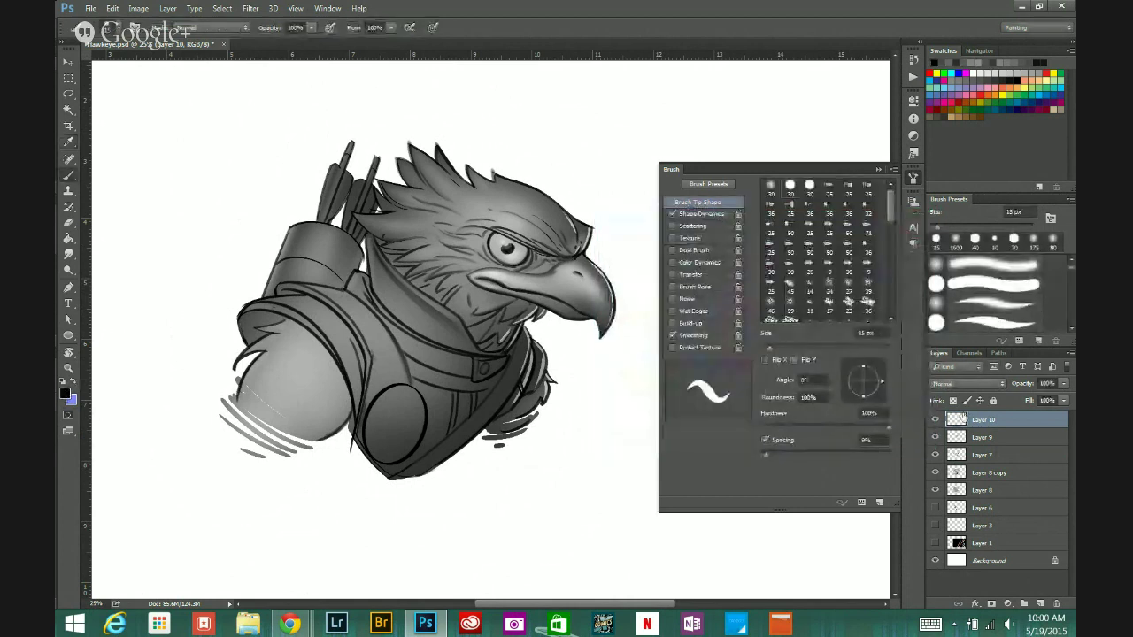
left_click(879, 169)
Step: Reduce Layer 10's fill to 41% and enlarge the brush to 70 px
left_click(934, 421)
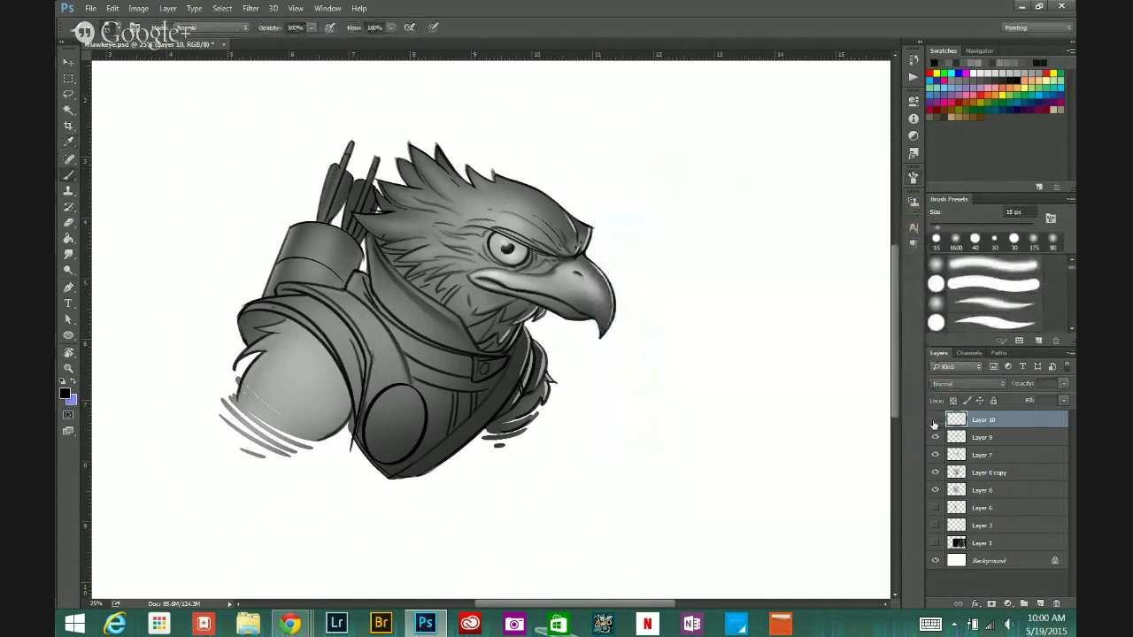
left_click(935, 422)
left_click(935, 422)
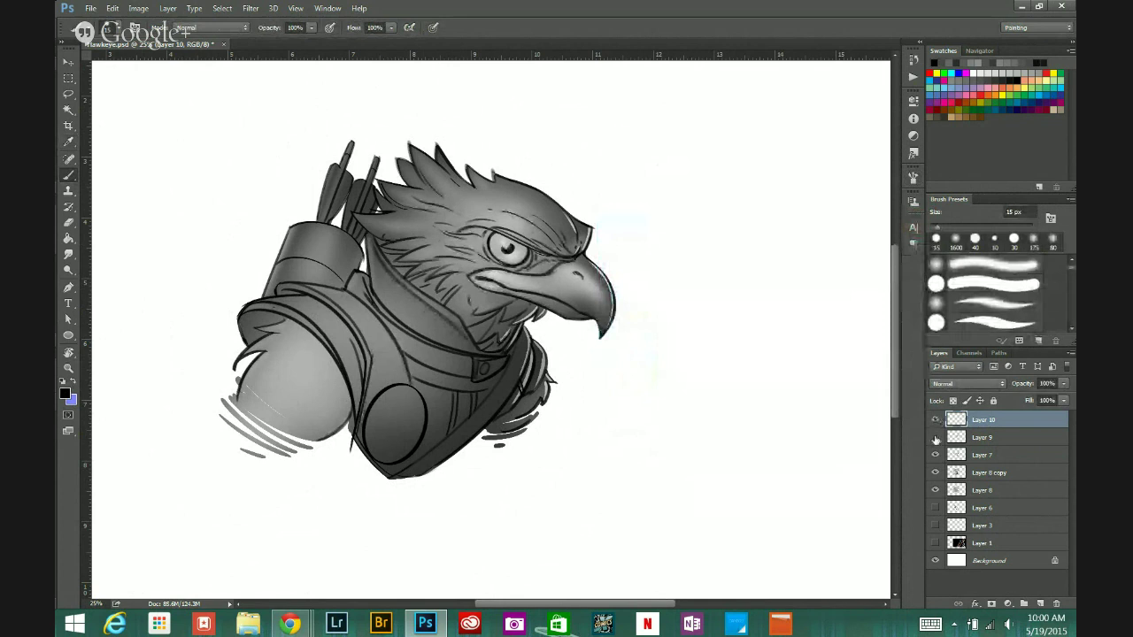
left_click(935, 421)
left_click(1064, 401)
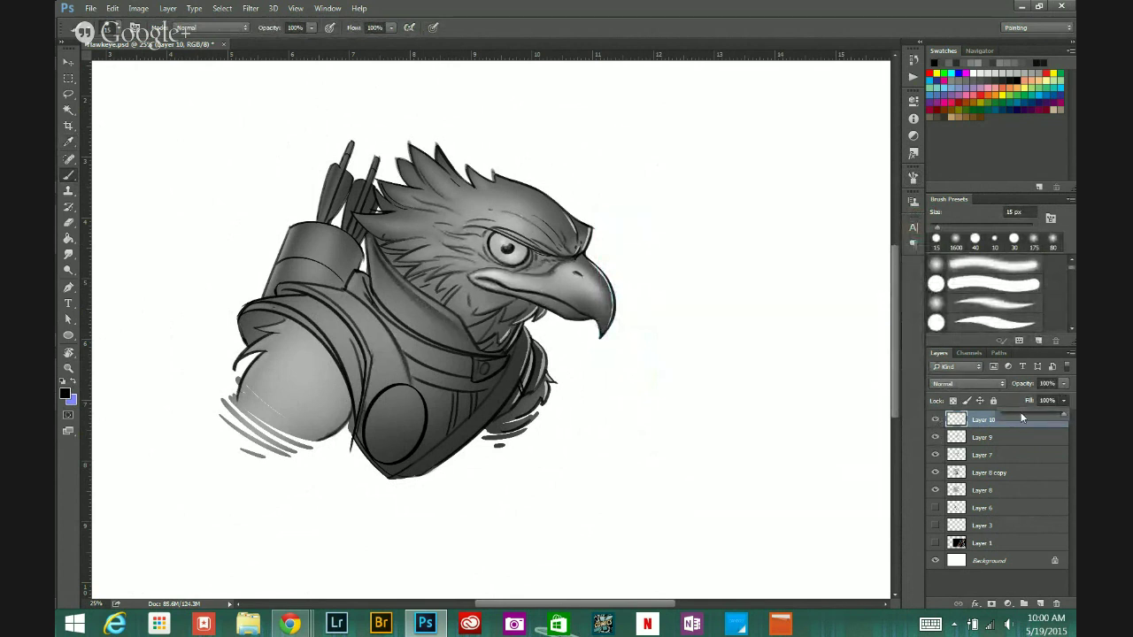
left_click_drag(1022, 417, 1024, 418)
key("bracketright")
Step: Check Layers 9 and 7 by toggling their visibility, and place a hidden duplicate of Layer 7 beneath Layer 8
left_click(936, 438)
left_click(936, 437)
left_click(936, 455)
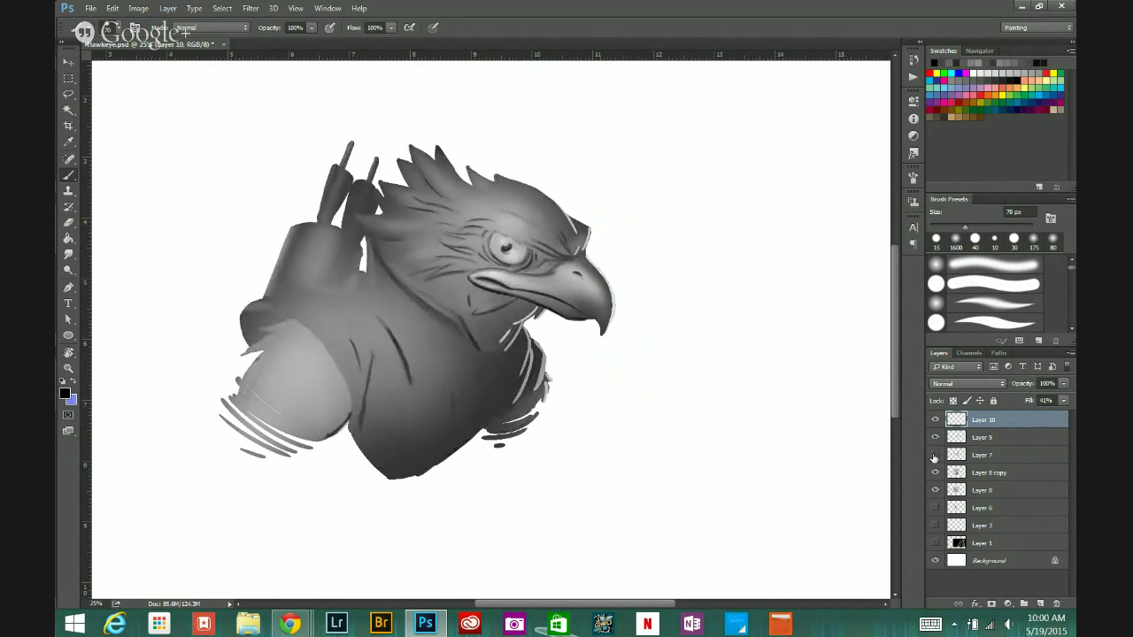
left_click(936, 455)
left_click(936, 455)
left_click(936, 455)
left_click_drag(1009, 455, 1045, 599)
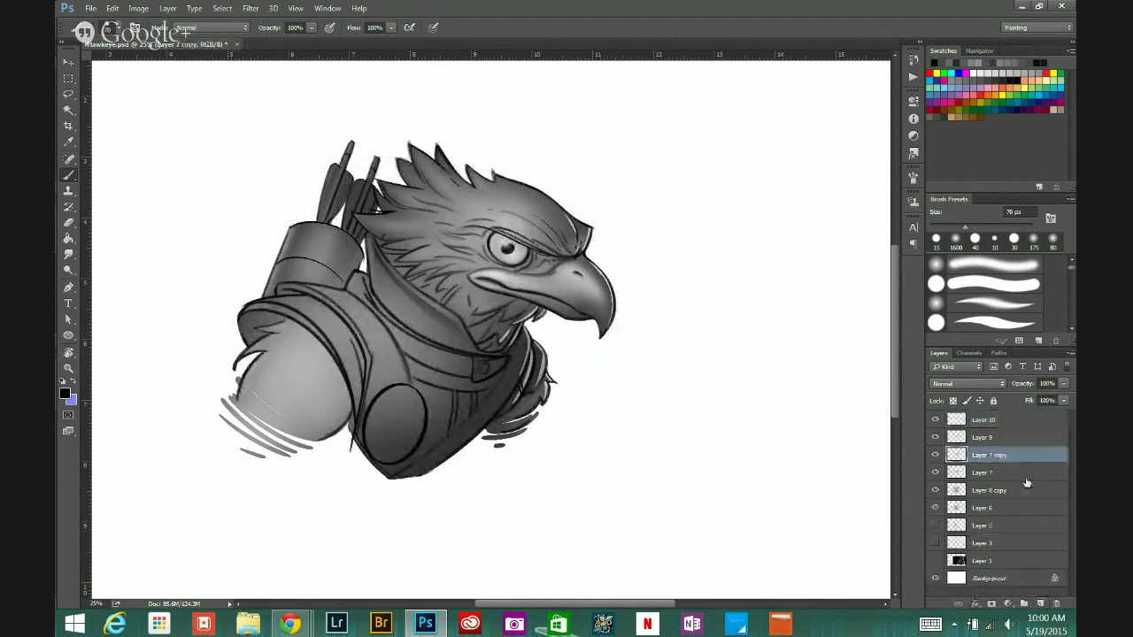
left_click_drag(1009, 455, 1008, 524)
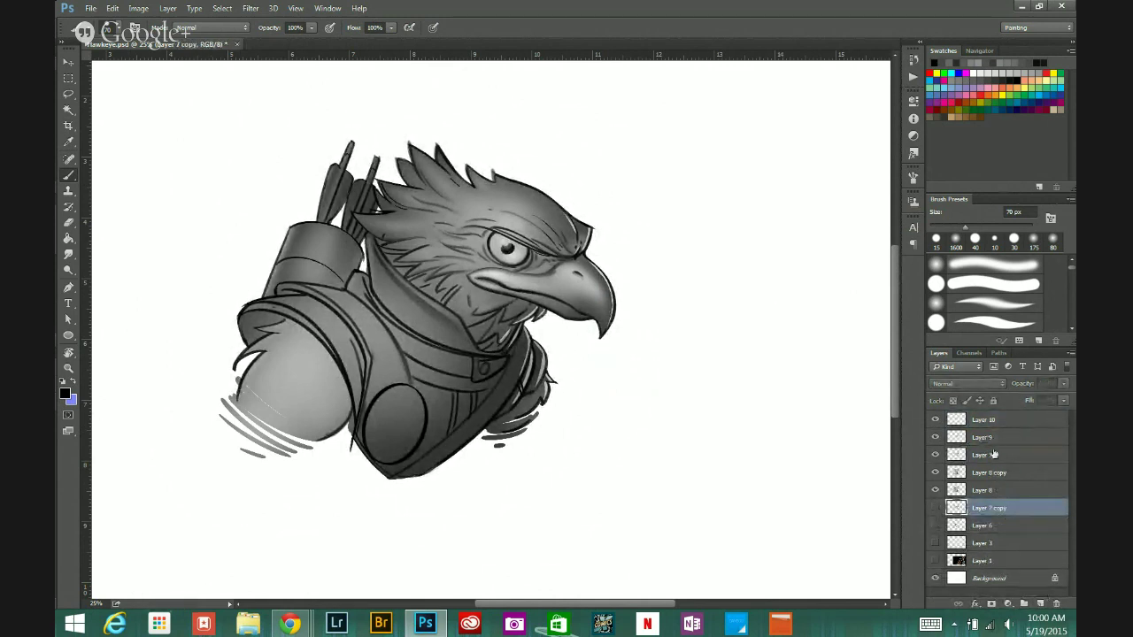
left_click(984, 420)
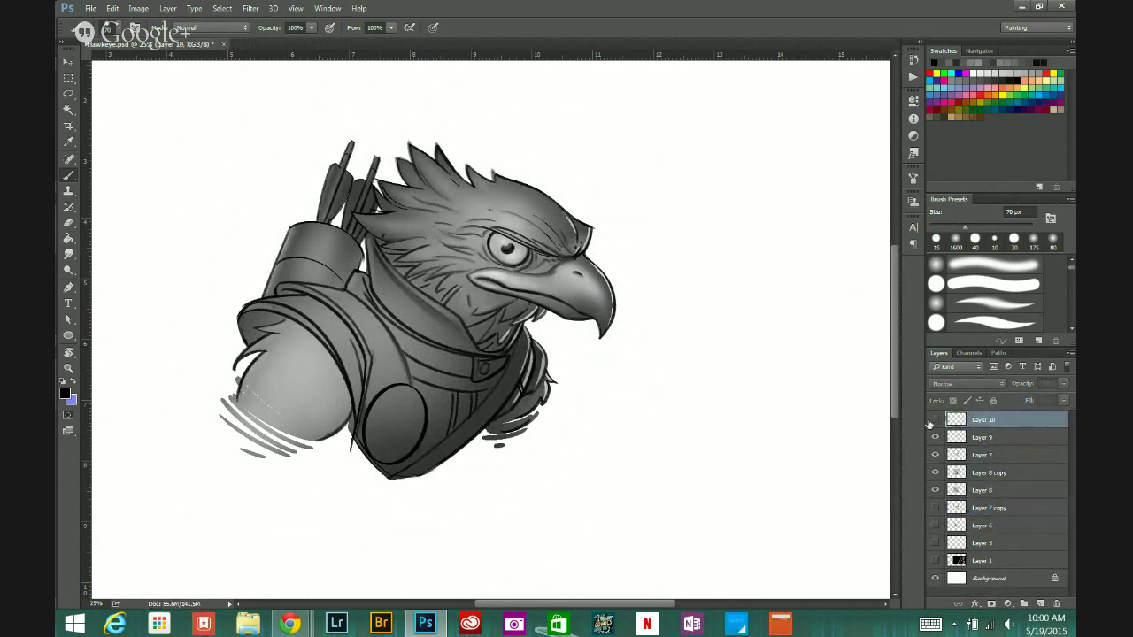
left_click(994, 492, "shift")
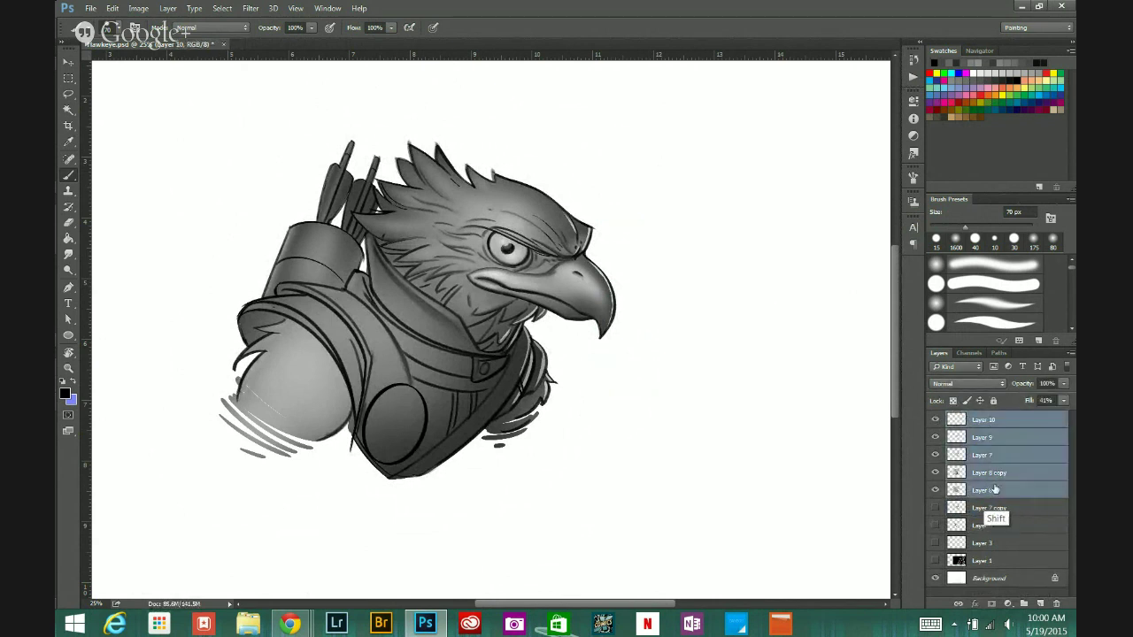
left_click(1069, 355)
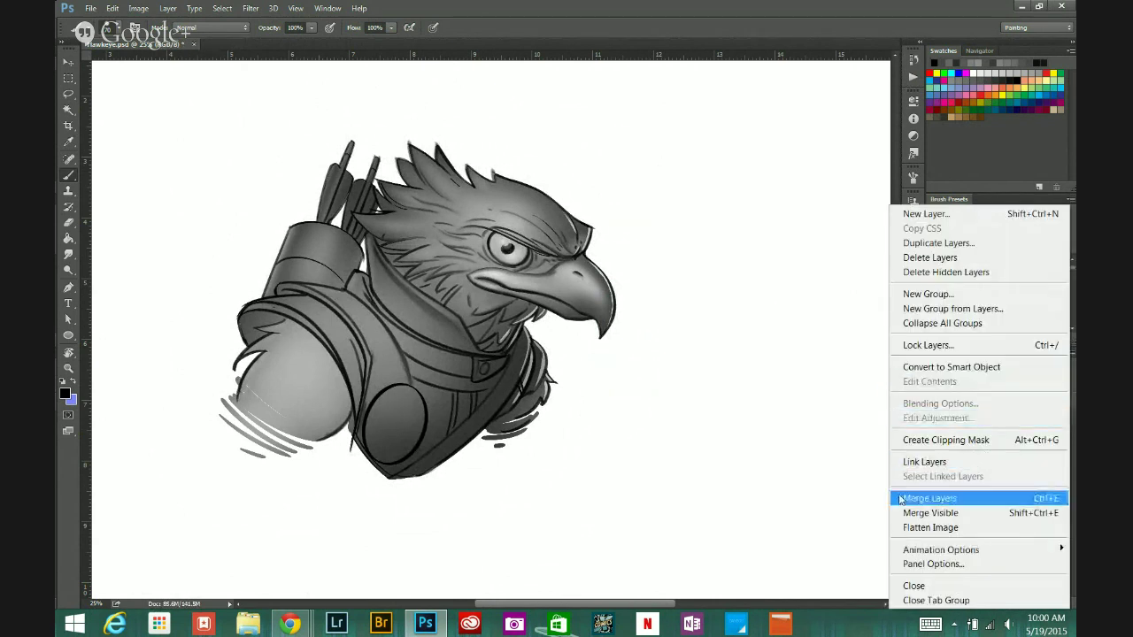
left_click(870, 8)
left_click(992, 491)
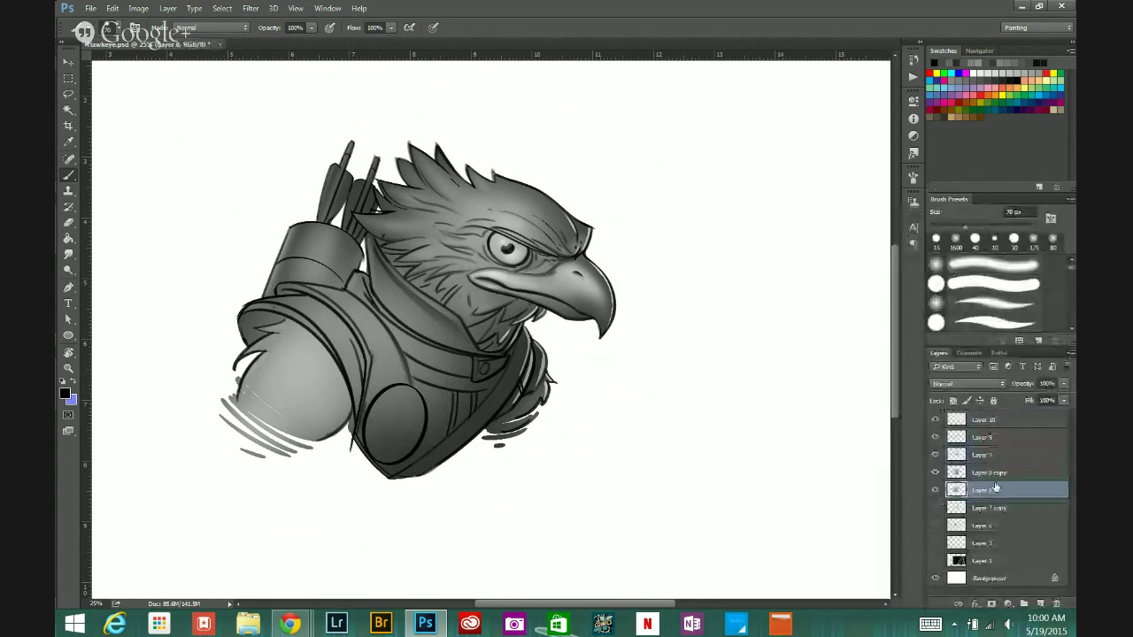
left_click(955, 490, "ctrl")
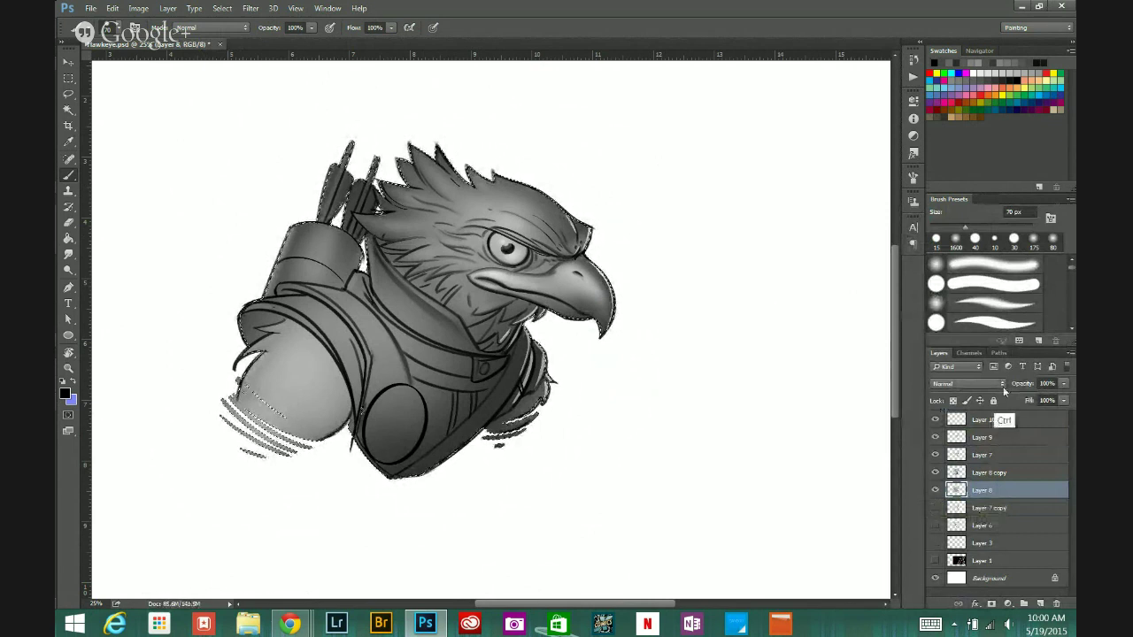
key("ctrl+d")
left_click(1012, 420, "ctrl")
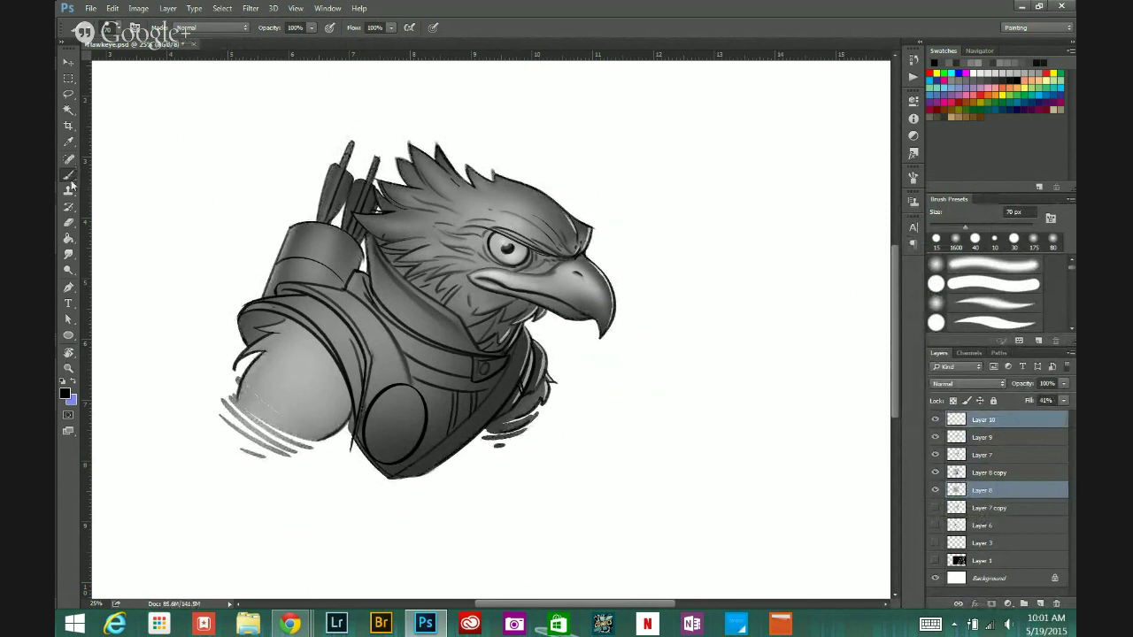
Step: Paint shadow along the hawk's brow on Layer 10 with the 70 px black brush, undoing the last stroke
left_click(1005, 425)
key("bracketright")
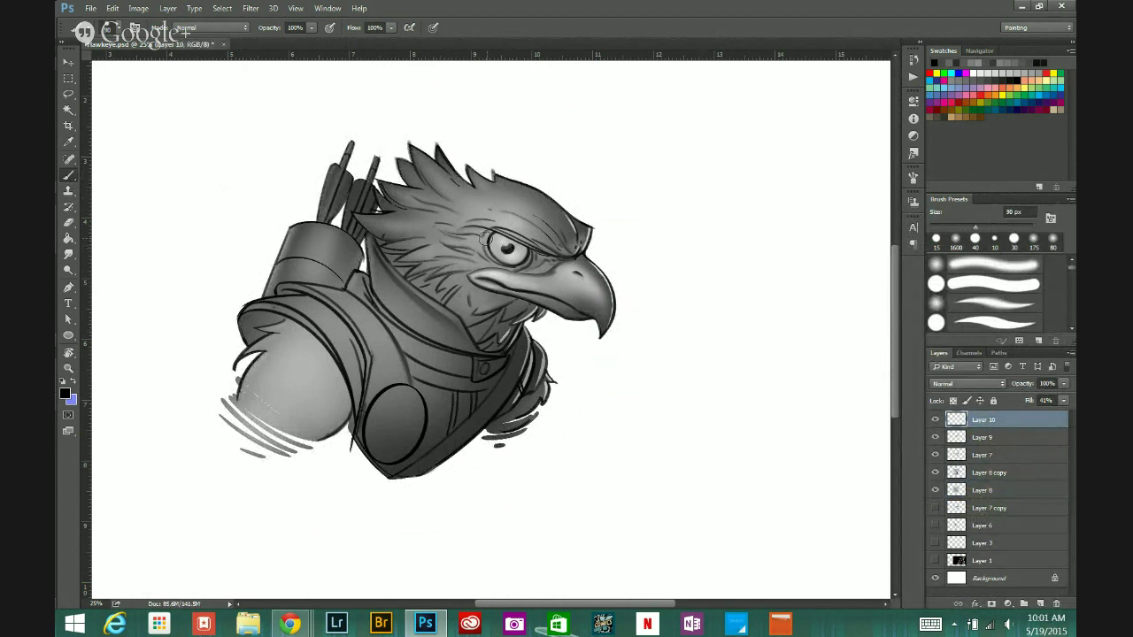
key("bracketleft")
key("bracketleft")
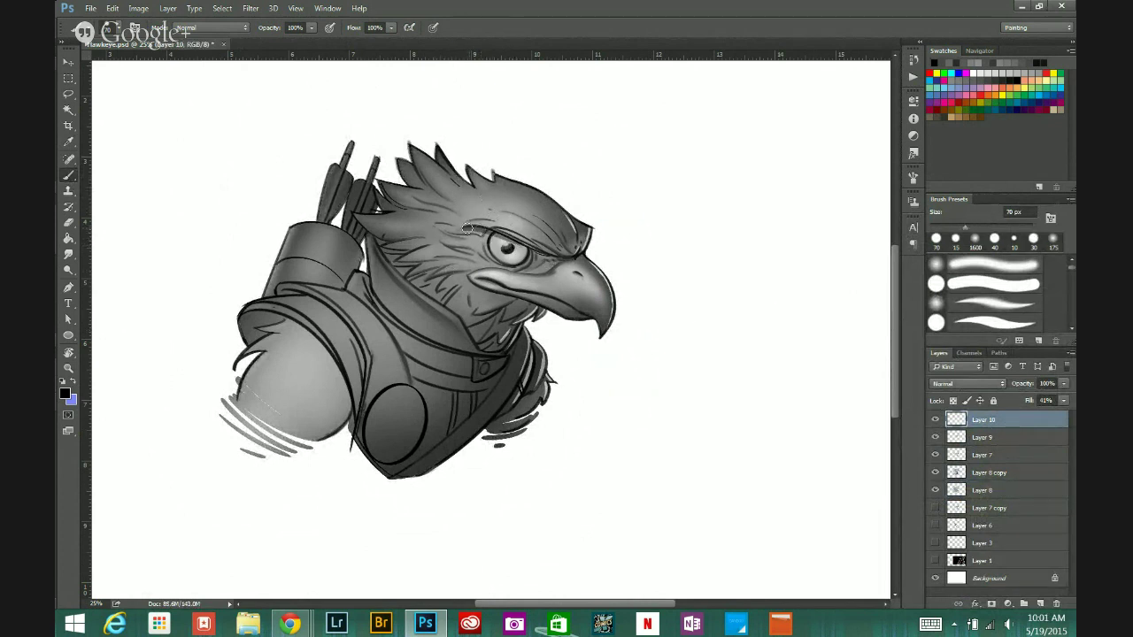
mouse_move(468, 228)
left_mouse_down()
mouse_move(563, 258)
mouse_move(596, 225)
left_mouse_up()
key("ctrl+z")
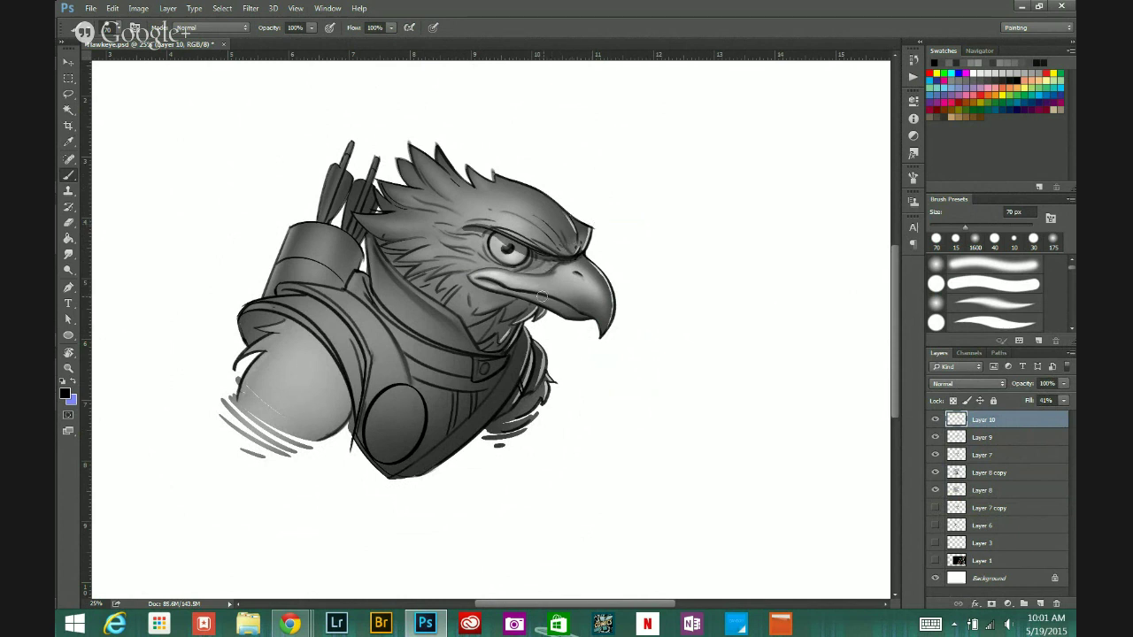
Step: Shade the underside of the beak and the jaw below it, undoing the extra stroke beneath the eye
left_click_drag(536, 295, 586, 317)
mouse_move(471, 285)
left_mouse_down()
mouse_move(515, 297)
mouse_move(524, 317)
mouse_move(483, 309)
mouse_move(513, 277)
mouse_move(483, 312)
mouse_move(506, 321)
mouse_move(535, 305)
mouse_move(490, 293)
mouse_move(537, 320)
left_mouse_up()
left_click_drag(478, 282, 499, 287)
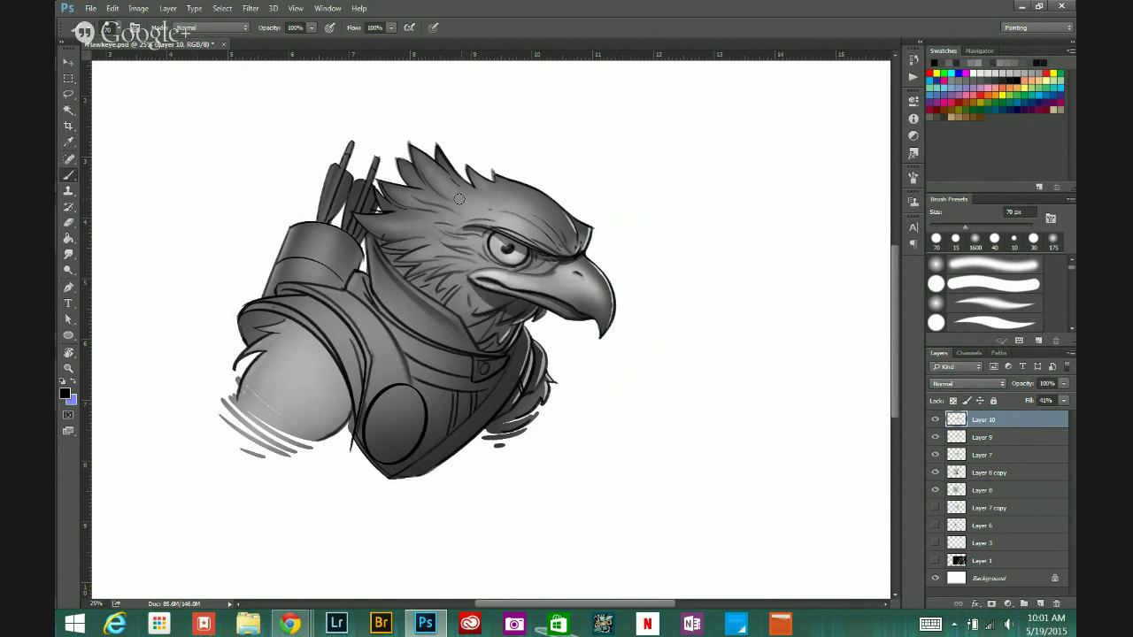
mouse_move(496, 268)
left_mouse_down()
mouse_move(533, 255)
mouse_move(545, 266)
mouse_move(524, 256)
mouse_move(506, 271)
mouse_move(519, 264)
mouse_move(509, 269)
mouse_move(520, 233)
mouse_move(516, 268)
left_mouse_up()
key("ctrl+z")
Step: Soften the shadows around the brow and eye with the 100 px Eraser at 22% opacity
key("e")
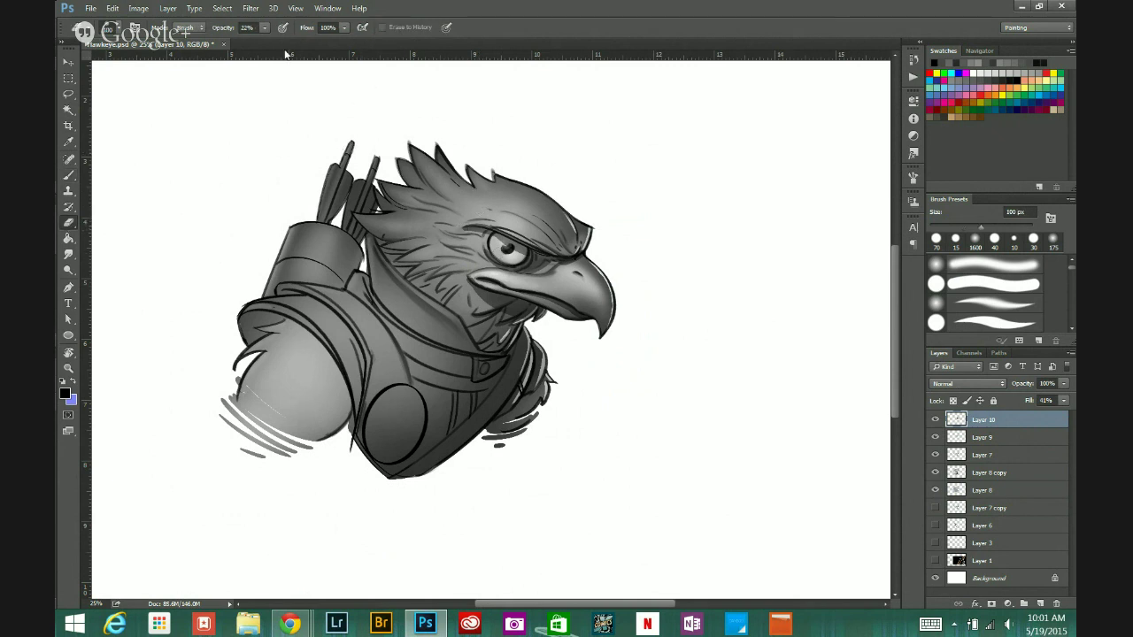
mouse_move(461, 230)
left_mouse_down()
mouse_move(450, 225)
mouse_move(543, 262)
left_mouse_up()
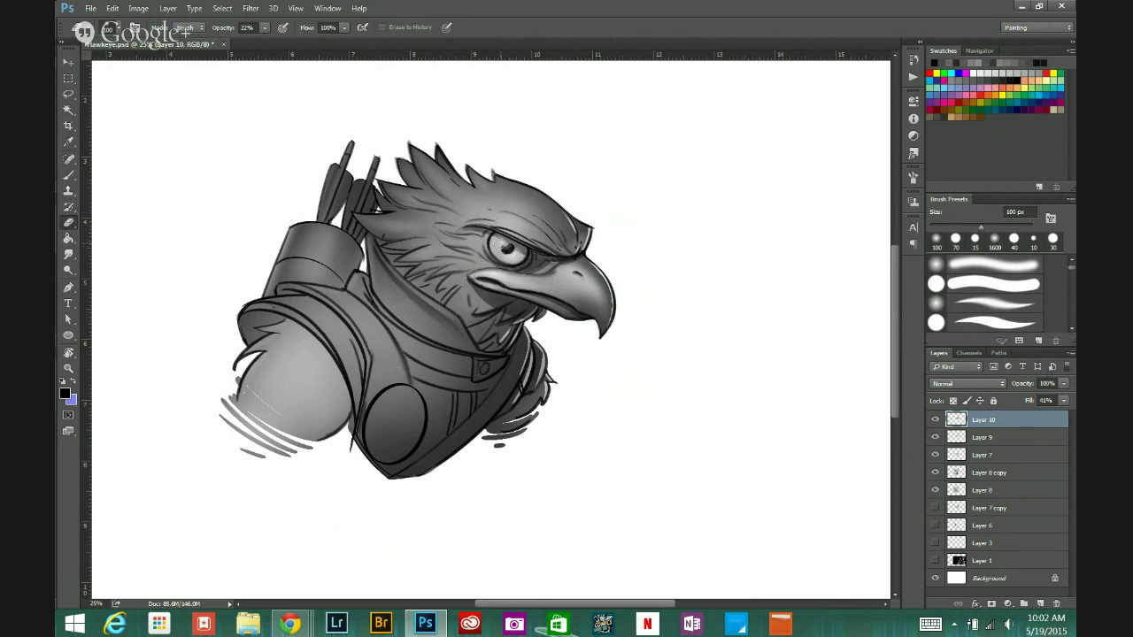
left_click_drag(462, 228, 477, 230)
left_click(71, 176)
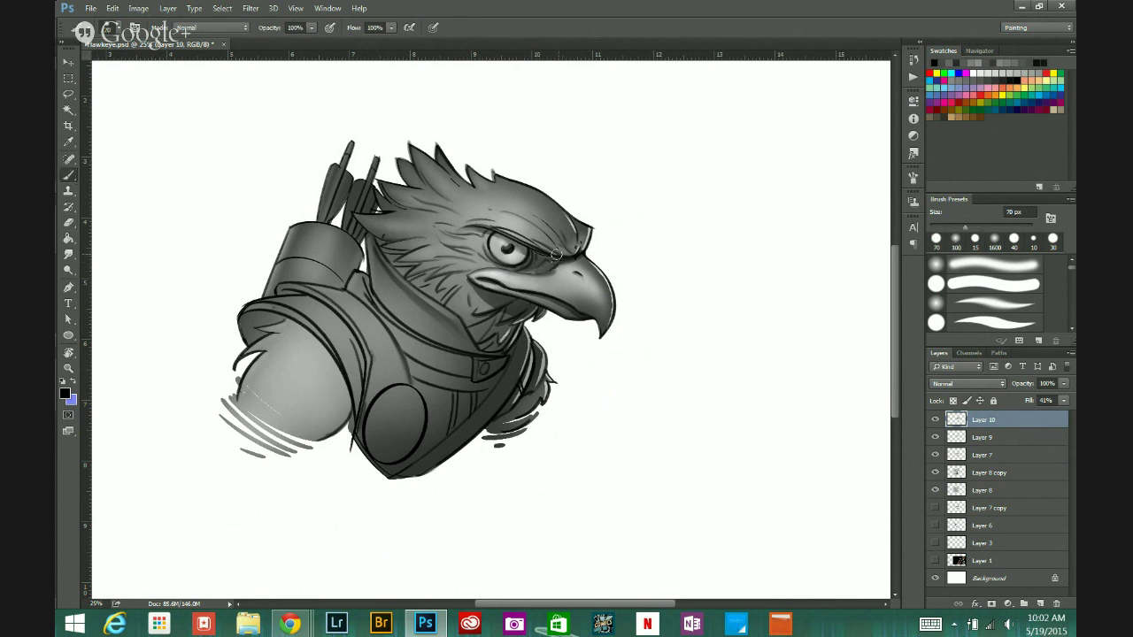
left_click(69, 221)
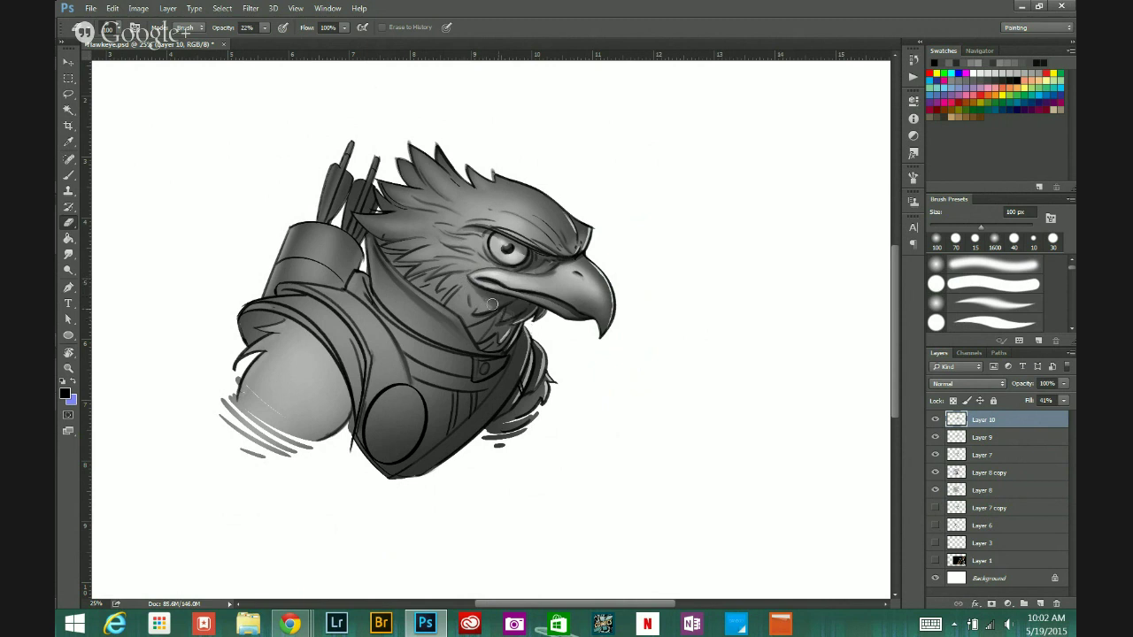
Step: Brush darker shading onto the neck feathers below the beak and along the collar's inner edge
left_click(69, 174)
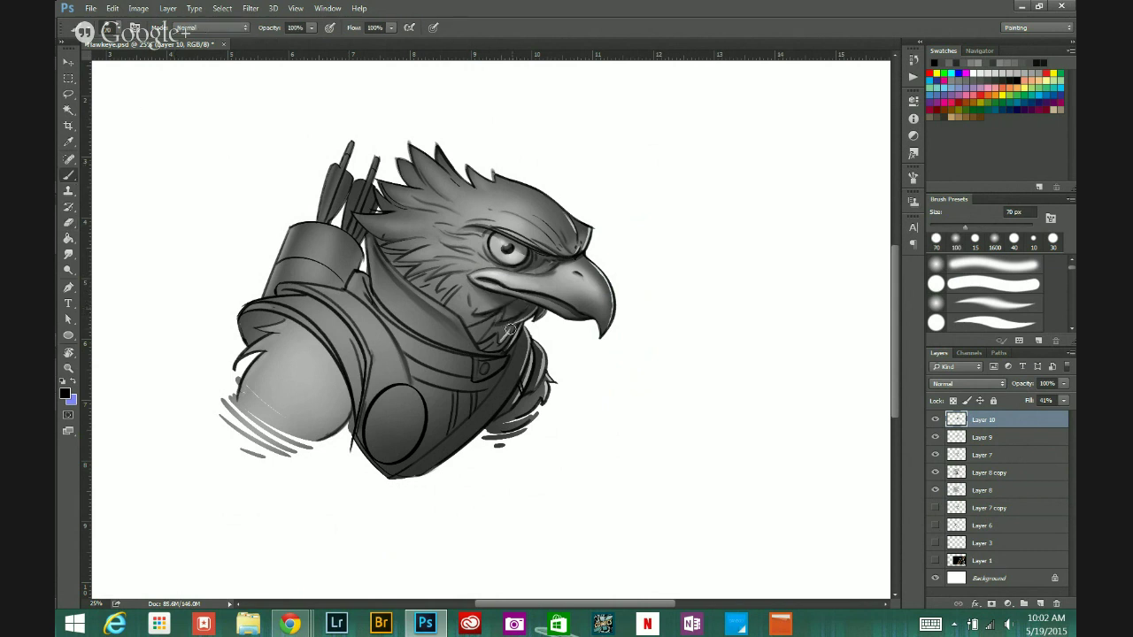
left_click_drag(489, 327, 478, 343)
left_click_drag(488, 348, 503, 344)
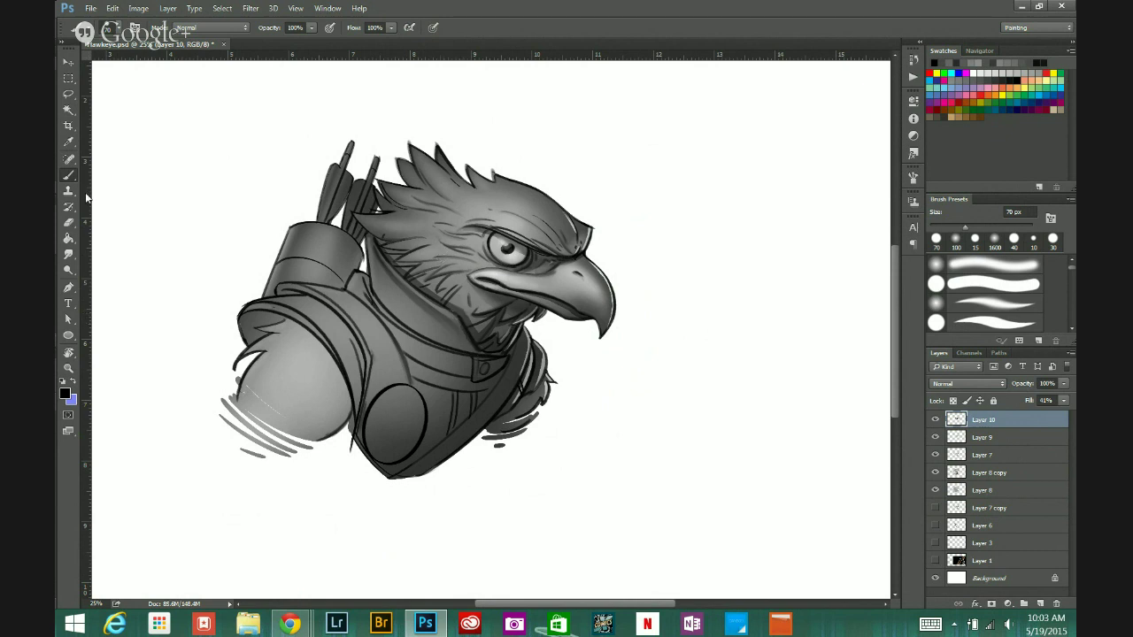
left_click(68, 222)
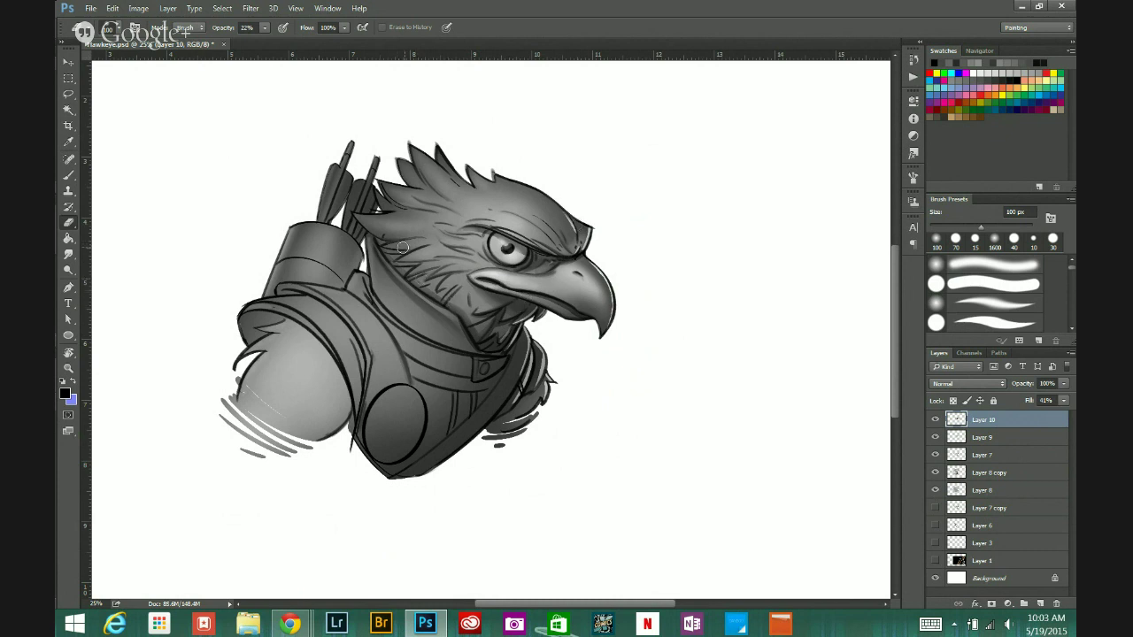
left_click(68, 174)
left_click_drag(472, 281, 586, 305)
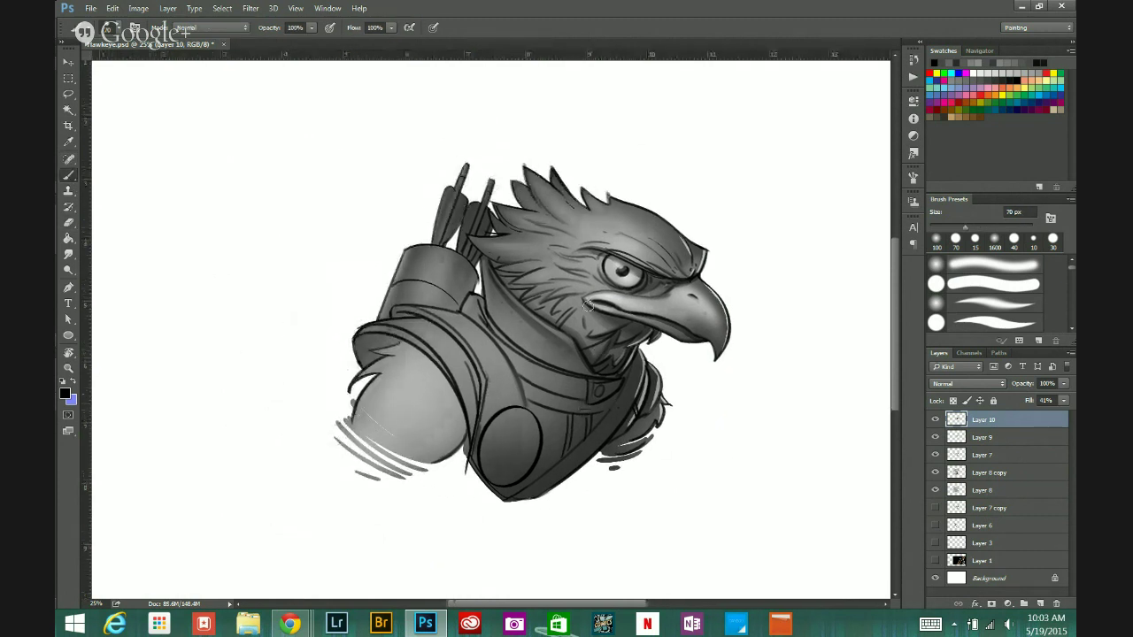
Step: Shade between the cheek and neck feathers behind the beak with the black brush reduced to 40 px, undoing the first attempt
key("[")
key("[")
key("[")
mouse_move(510, 284)
left_mouse_down()
mouse_move(596, 289)
mouse_move(586, 285)
left_mouse_up()
key("ctrl+z")
key("ctrl+z")
key("ctrl+z")
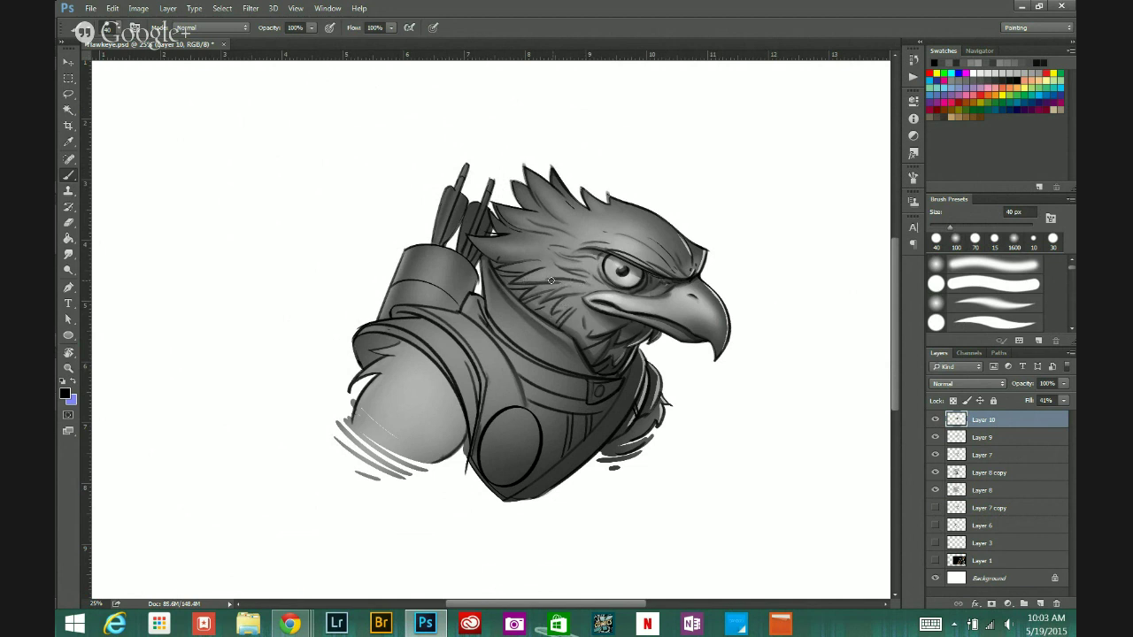
mouse_move(512, 283)
left_mouse_down()
mouse_move(594, 278)
mouse_move(528, 297)
mouse_move(584, 277)
mouse_move(594, 287)
mouse_move(541, 303)
mouse_move(582, 294)
mouse_move(522, 304)
mouse_move(577, 282)
mouse_move(545, 306)
mouse_move(663, 276)
mouse_move(580, 313)
left_mouse_up()
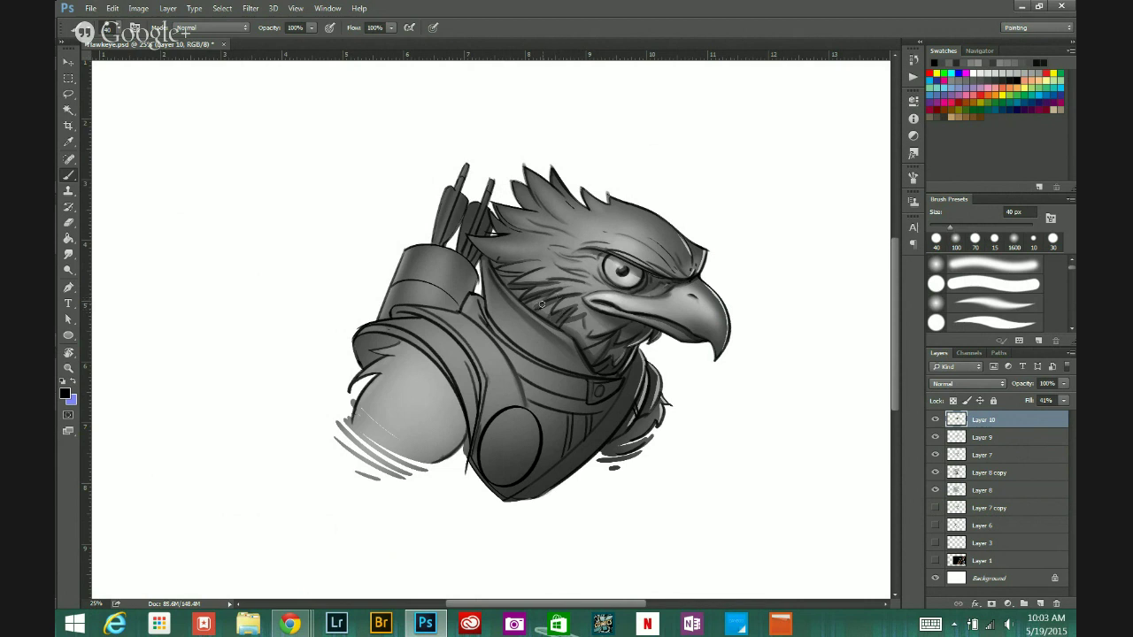
left_click_drag(501, 273, 531, 258)
left_click_drag(489, 257, 540, 266)
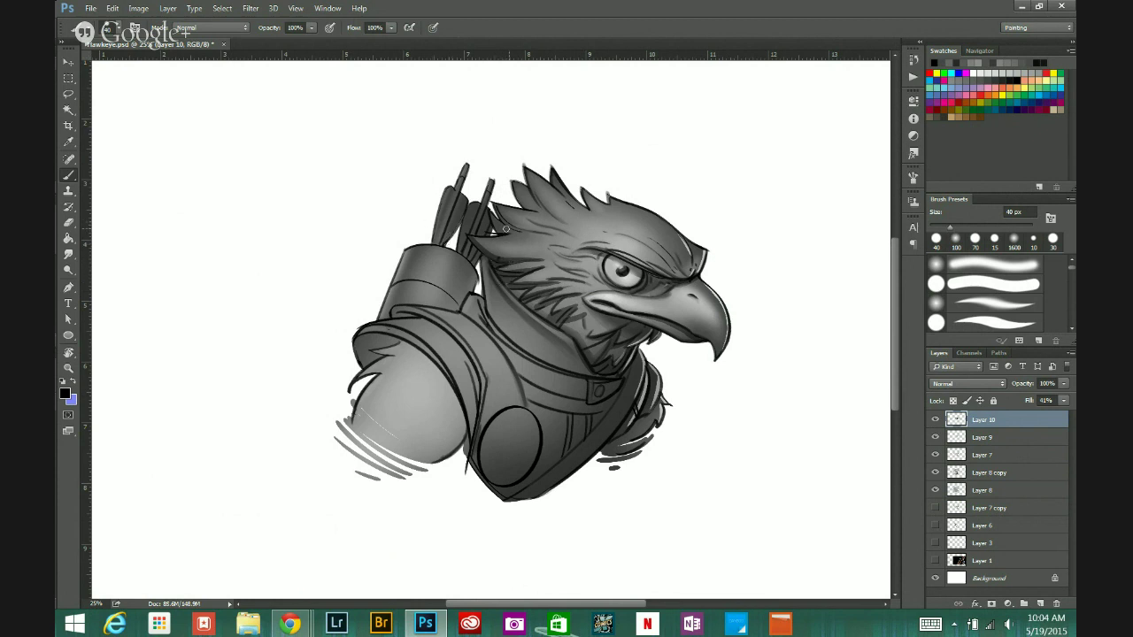
Step: Darken the pointed crest feathers at the back of the head, undoing the first stroke
mouse_move(495, 211)
left_mouse_down()
mouse_move(530, 226)
mouse_move(478, 184)
mouse_move(545, 233)
left_mouse_up()
key("ctrl+z")
left_click_drag(512, 184, 532, 210)
mouse_move(523, 168)
left_mouse_down()
mouse_move(533, 210)
mouse_move(577, 203)
mouse_move(534, 171)
left_mouse_up()
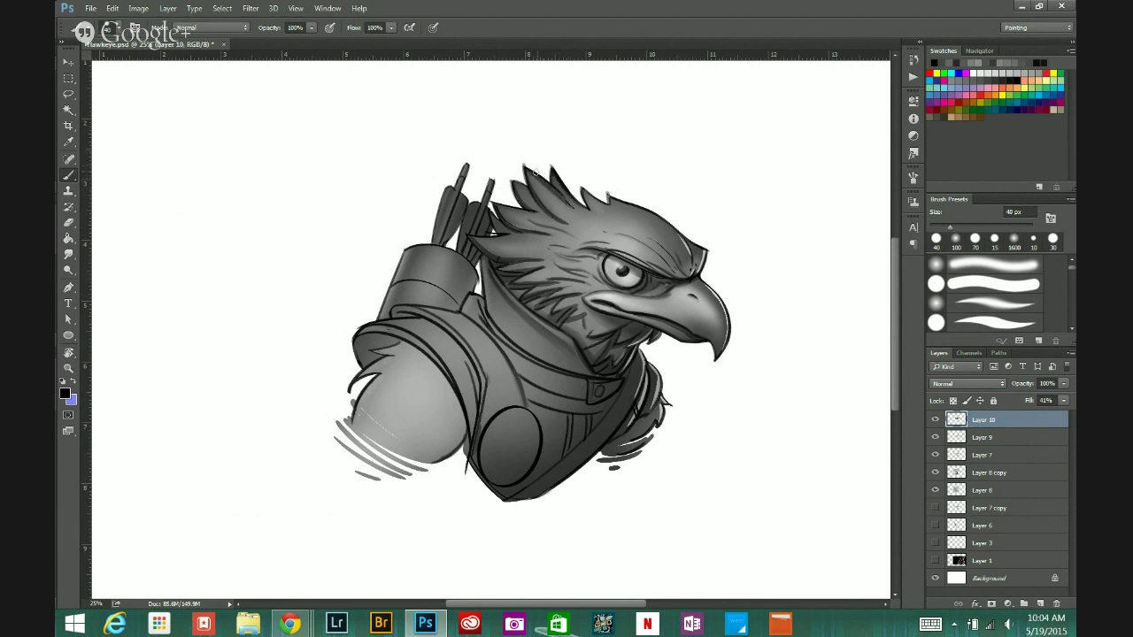
Step: Shade along the top of the head, undo the extra forehead stroke, and soften the area with the 100 px Eraser at 22% opacity
mouse_move(590, 198)
left_mouse_down()
mouse_move(609, 209)
mouse_move(637, 201)
mouse_move(670, 282)
left_mouse_up()
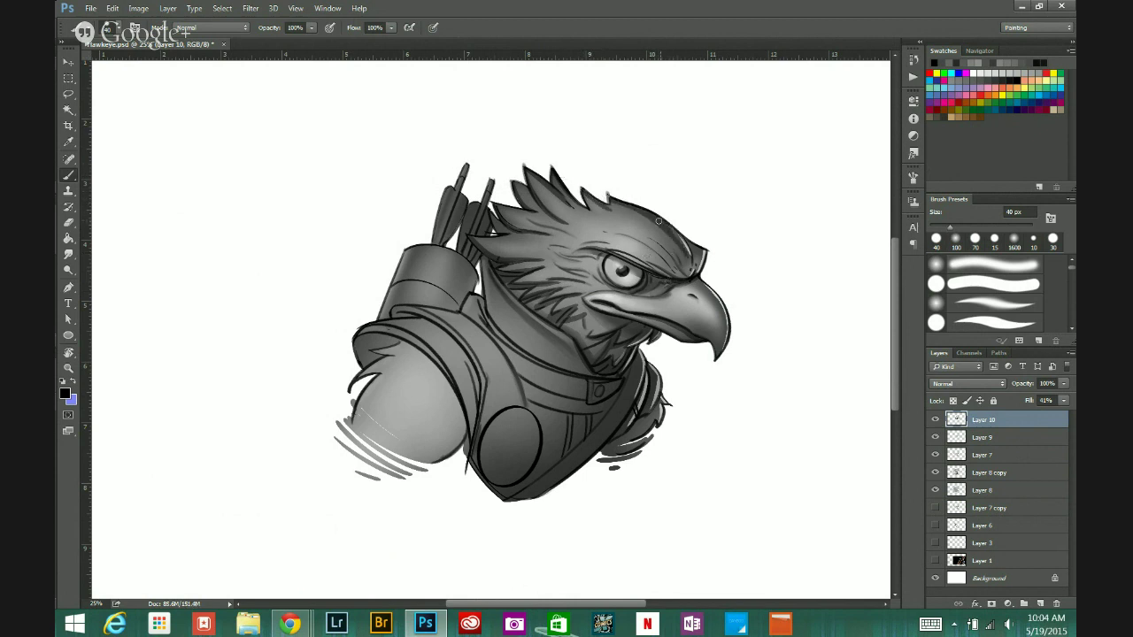
mouse_move(659, 222)
left_mouse_down()
mouse_move(681, 244)
mouse_move(667, 271)
left_mouse_up()
key("ctrl+z")
key("ctrl+z")
key("e")
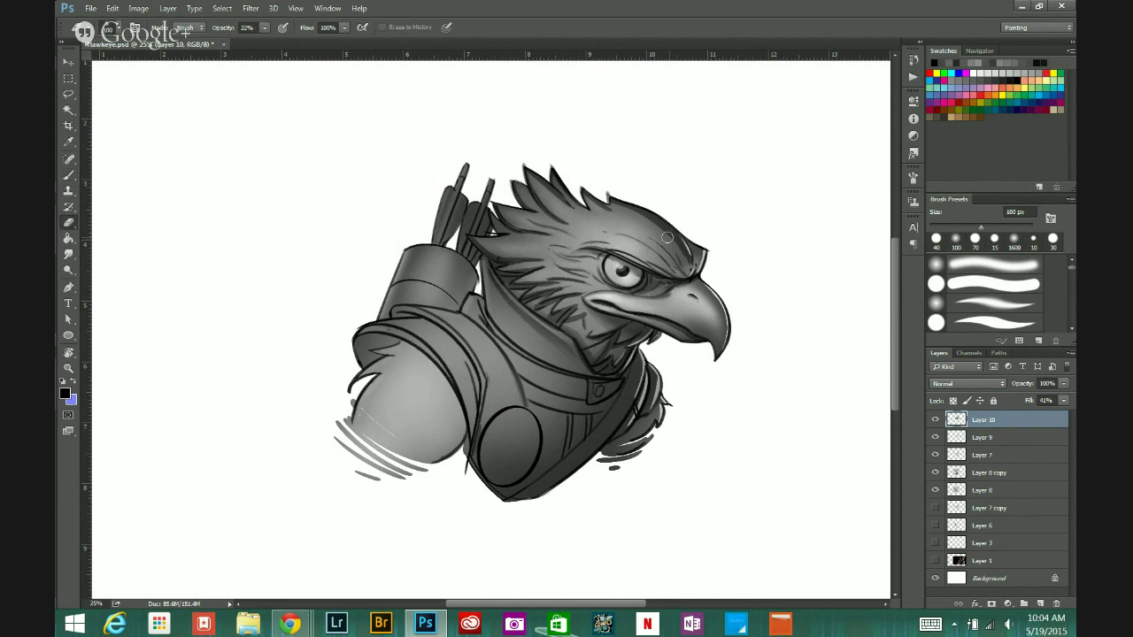
left_click_drag(647, 222, 686, 268)
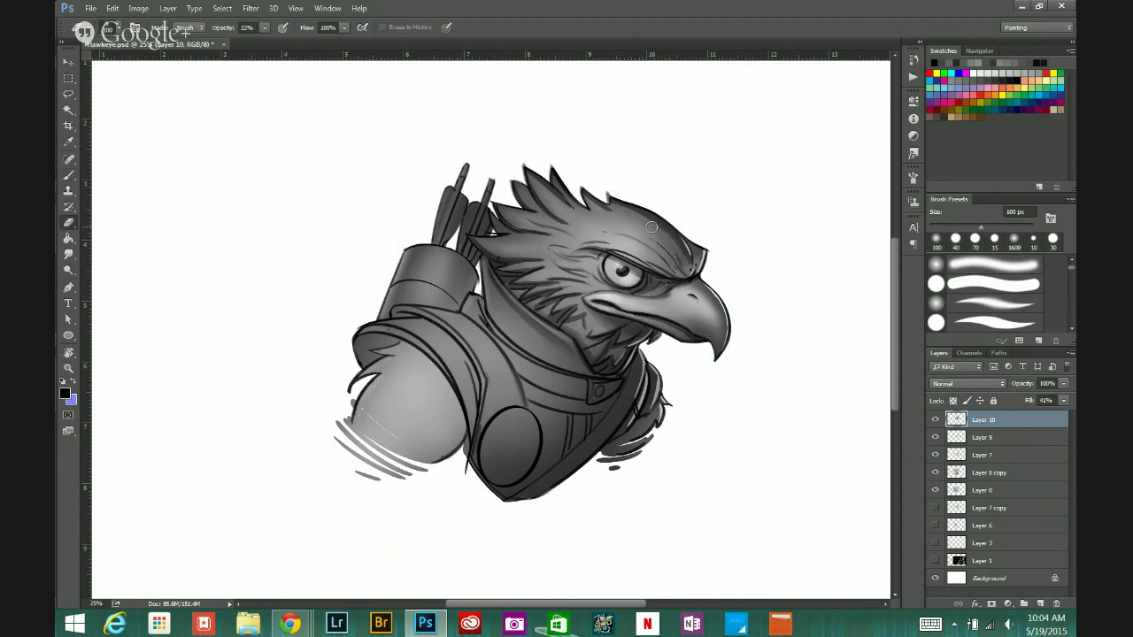
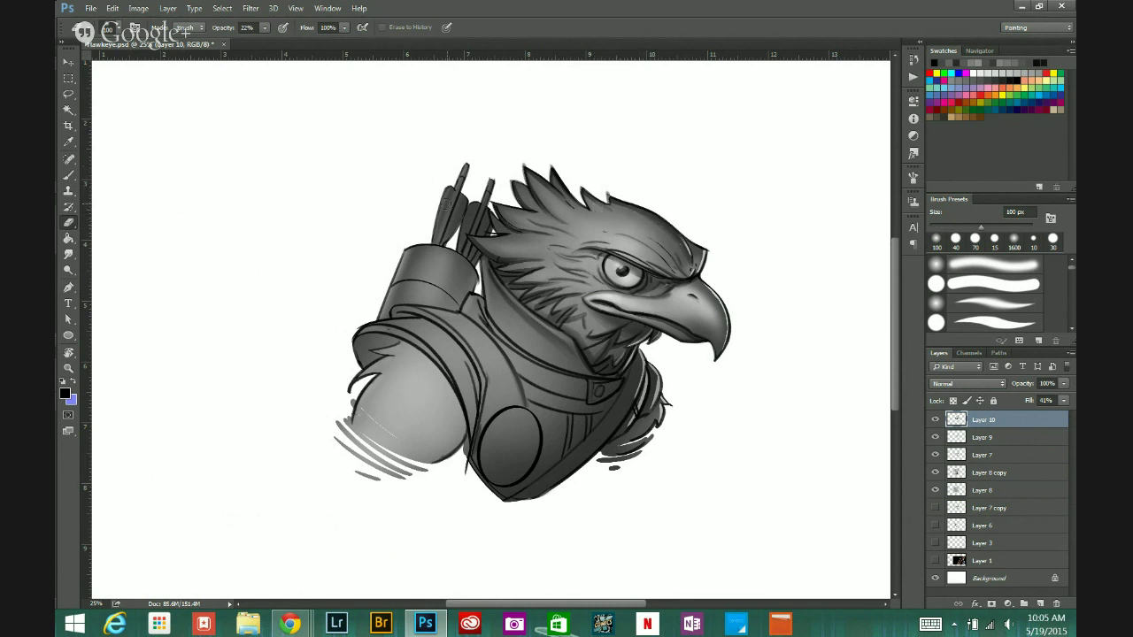
Step: Paint a shadow from the forehead down to the front of the brow with the 40 px brush, redoing the stroke, and soften it with the Eraser
left_click(68, 174)
left_click_drag(640, 242, 680, 276)
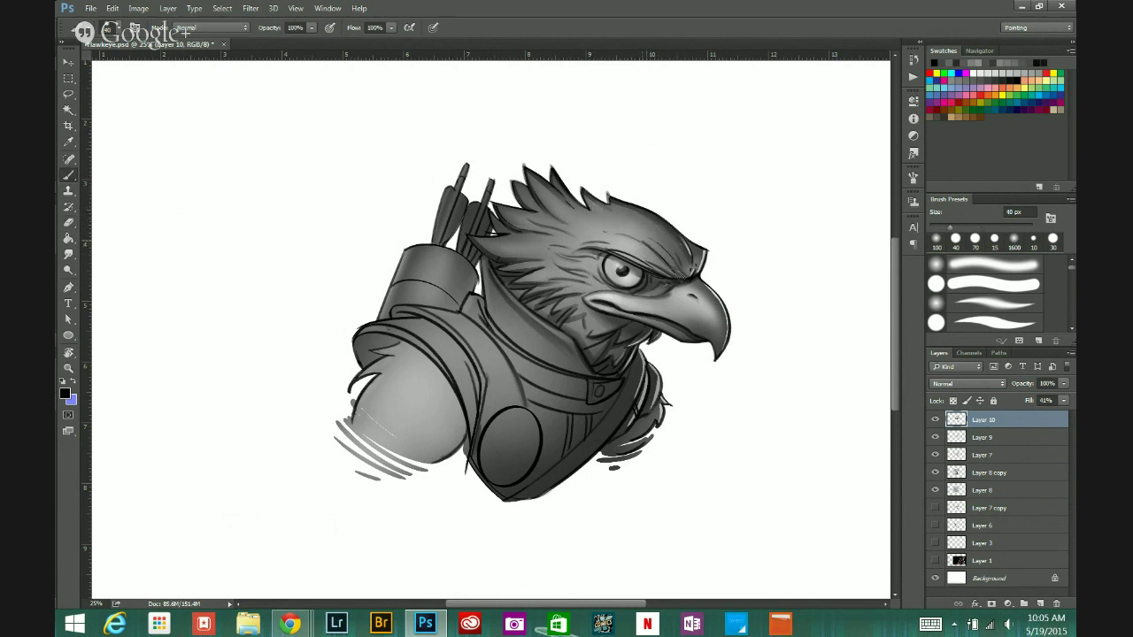
key("ctrl+z")
left_click_drag(638, 241, 678, 277)
key("ctrl+z")
left_click_drag(640, 241, 680, 269)
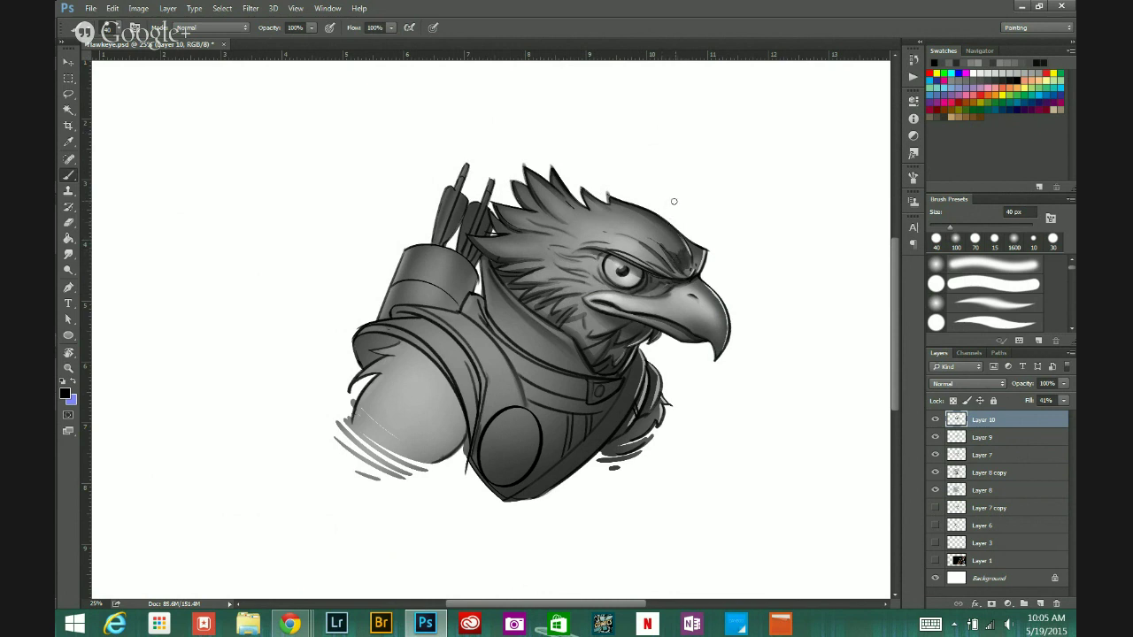
left_click(70, 223)
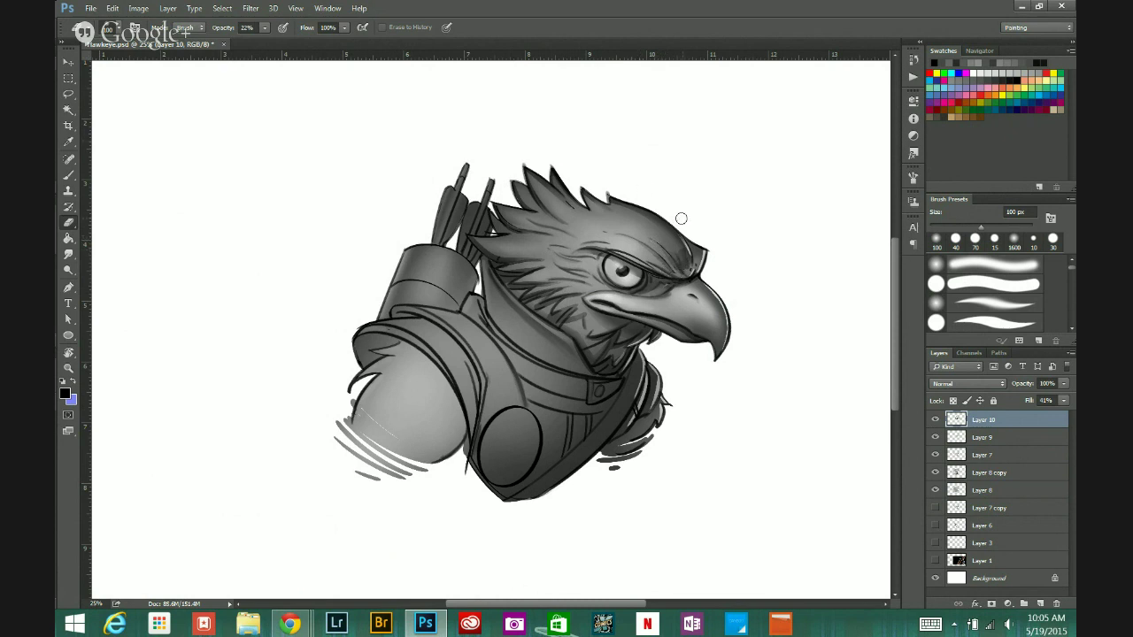
Step: Shade the collar clasp, the diagonal strap and the lower chest around the round emblem with the 40 px brush, undoing unwanted strokes
left_click(705, 291, "alt")
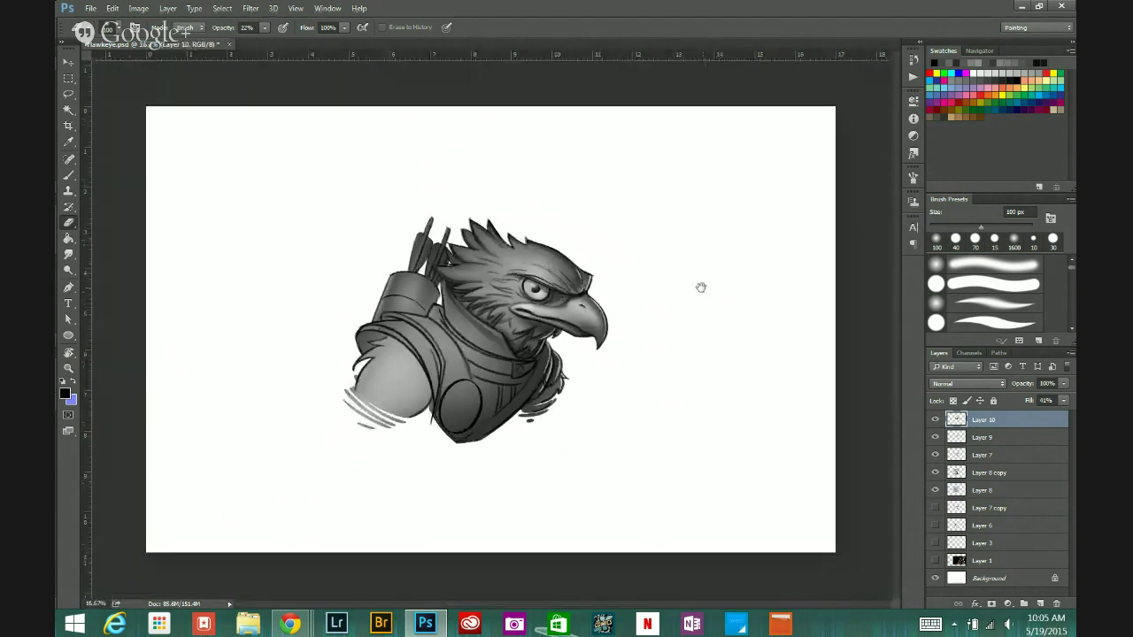
left_click(701, 285, "ctrl")
left_click_drag(599, 290, 690, 253)
key("b")
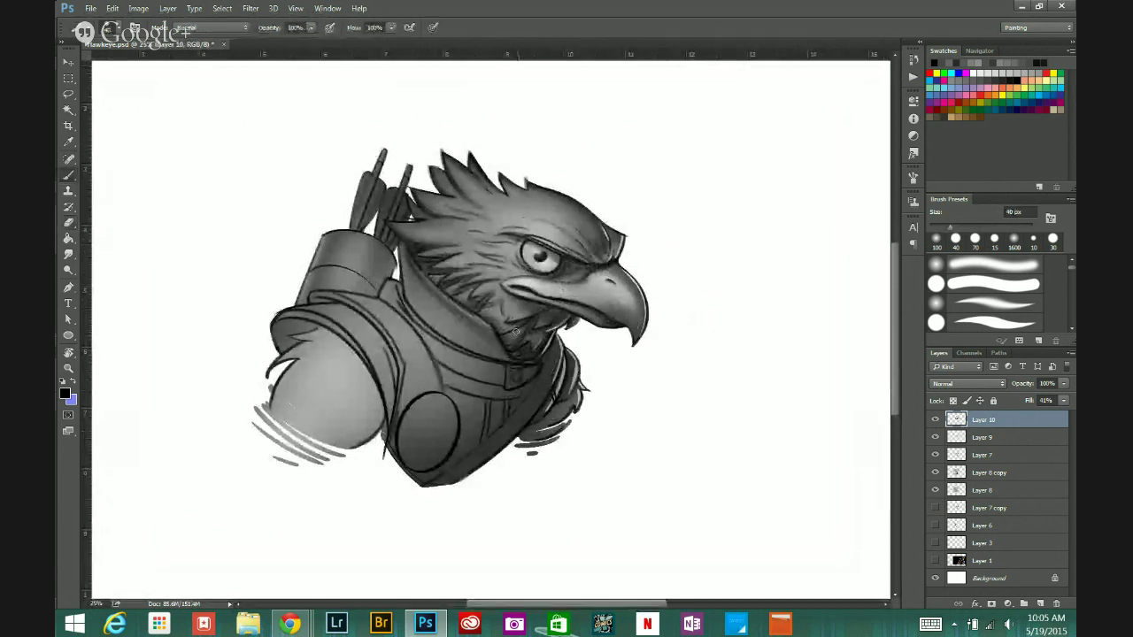
left_click_drag(518, 382, 516, 369)
mouse_move(459, 415)
left_mouse_down()
mouse_move(447, 462)
mouse_move(456, 409)
mouse_move(412, 457)
mouse_move(447, 436)
mouse_move(418, 479)
left_mouse_up()
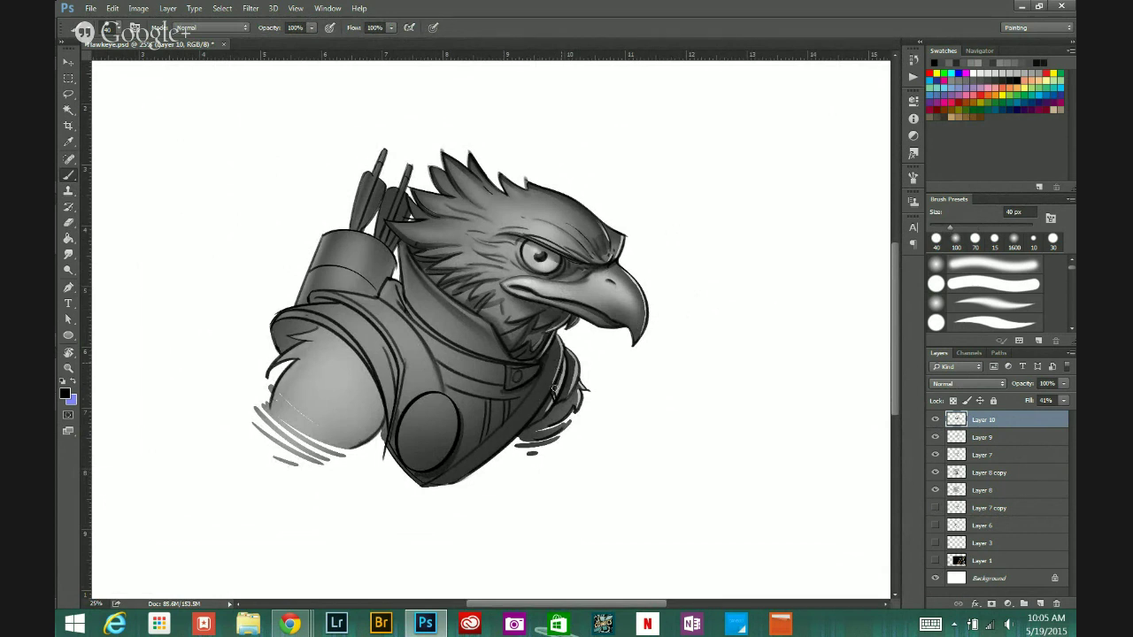
mouse_move(535, 380)
left_mouse_down()
mouse_move(455, 460)
mouse_move(511, 393)
left_mouse_up()
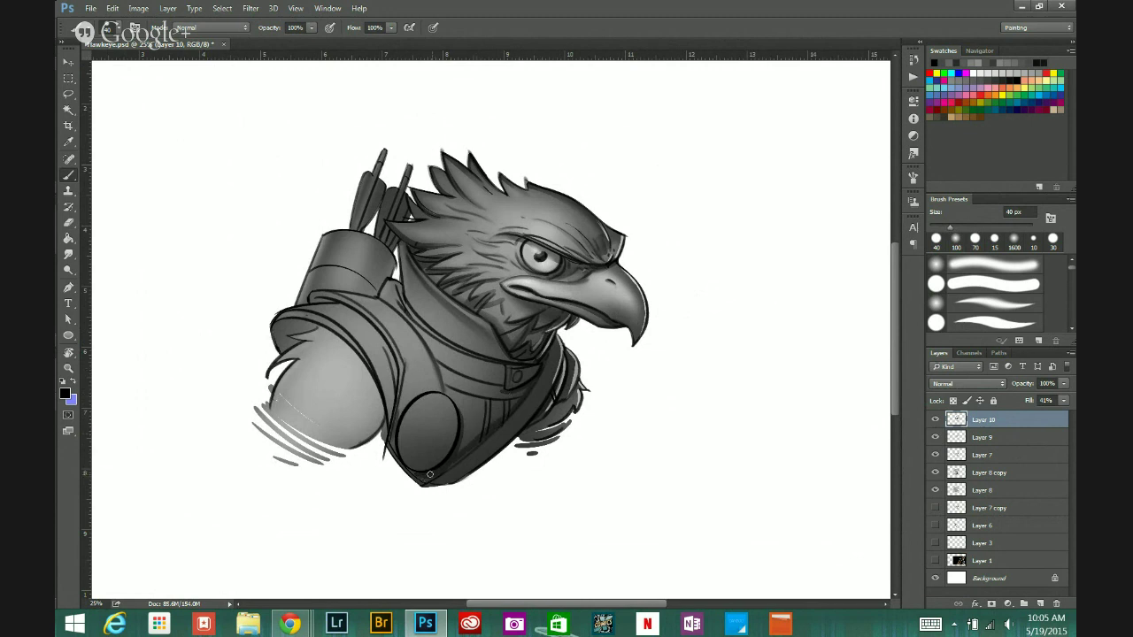
key("ctrl+z")
mouse_move(431, 474)
left_mouse_down()
mouse_move(533, 372)
mouse_move(432, 445)
left_mouse_up()
left_click_drag(488, 404, 490, 354)
key("ctrl+z")
key("e")
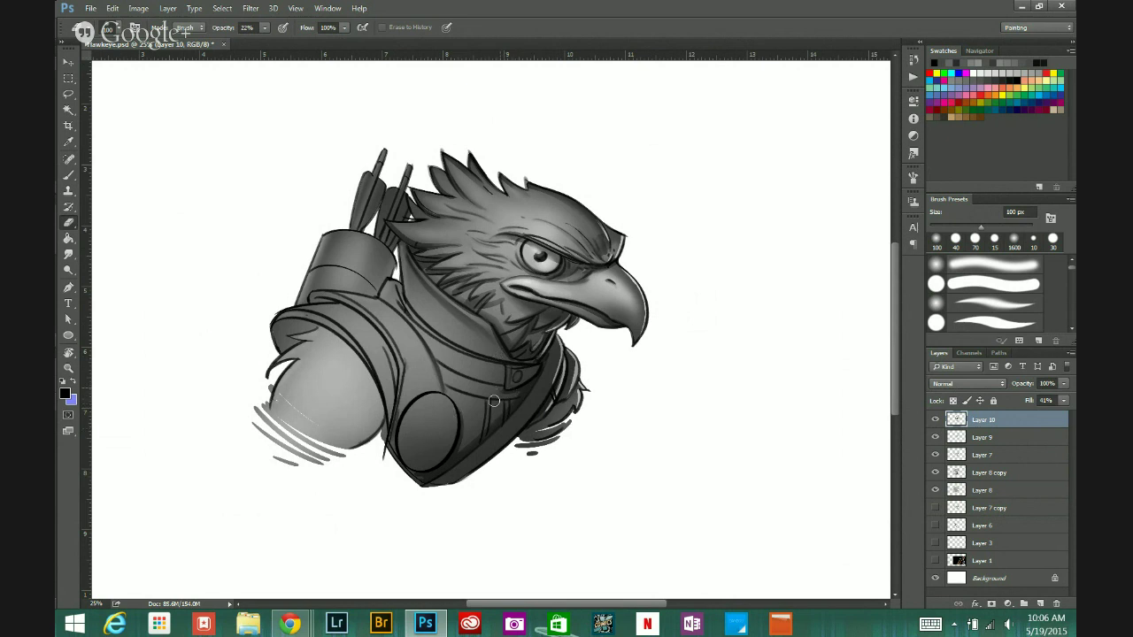
Step: Paint shadows beneath the collar band and along the vest's shoulder seam with the 40 px brush, redoing the seam stroke
left_click(69, 177)
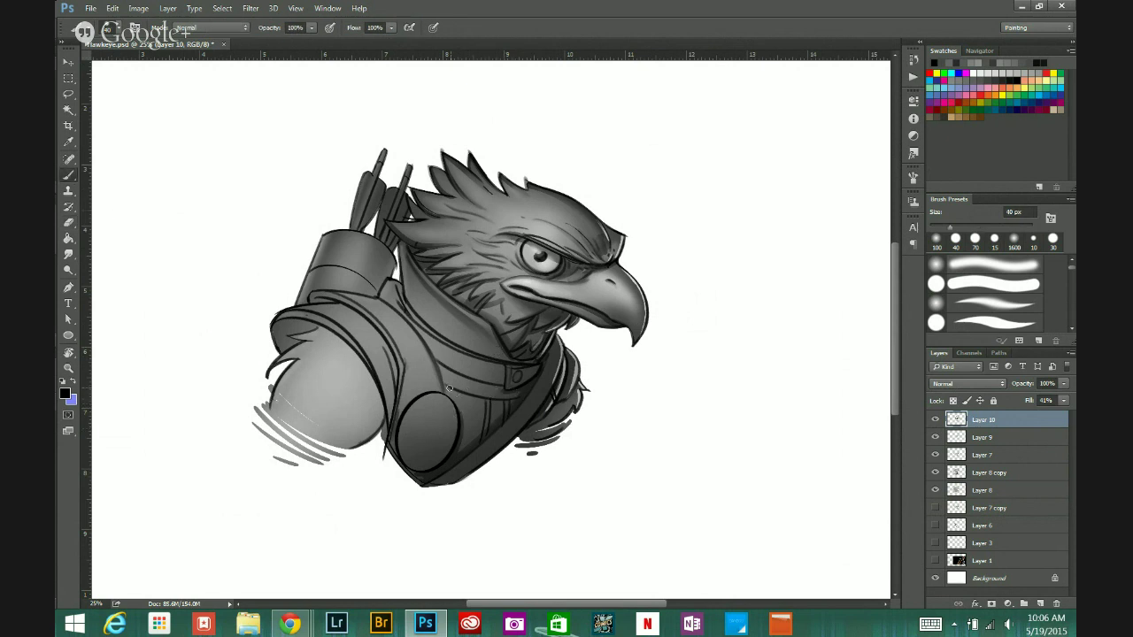
left_click_drag(434, 363, 501, 387)
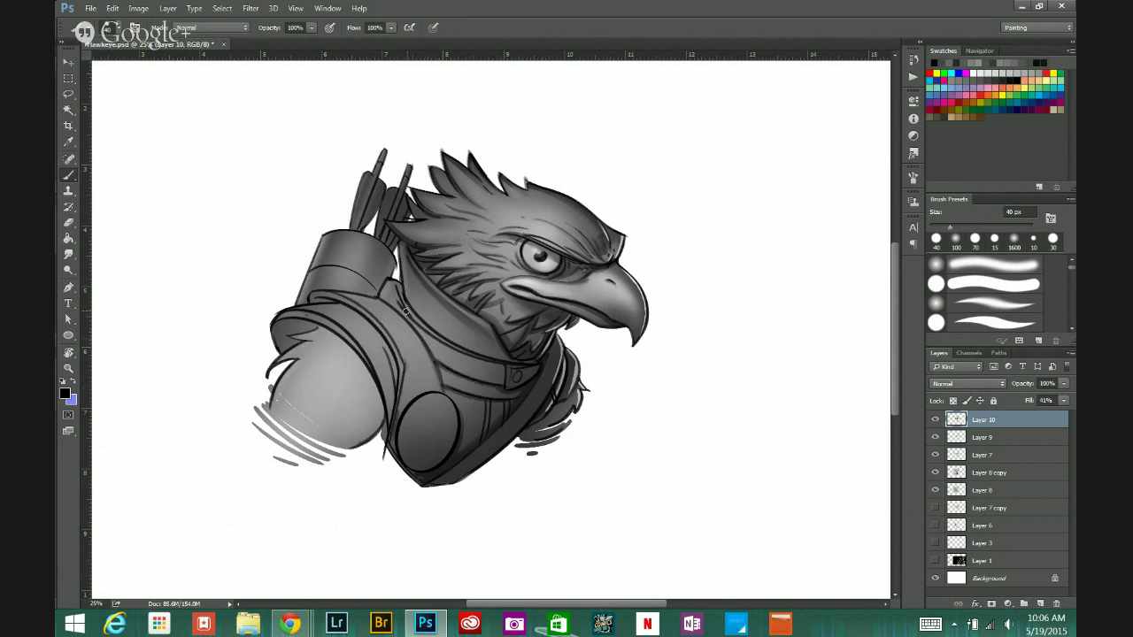
left_click_drag(406, 311, 460, 356)
left_click_drag(382, 298, 432, 364)
key("ctrl+z")
left_click_drag(386, 302, 435, 374)
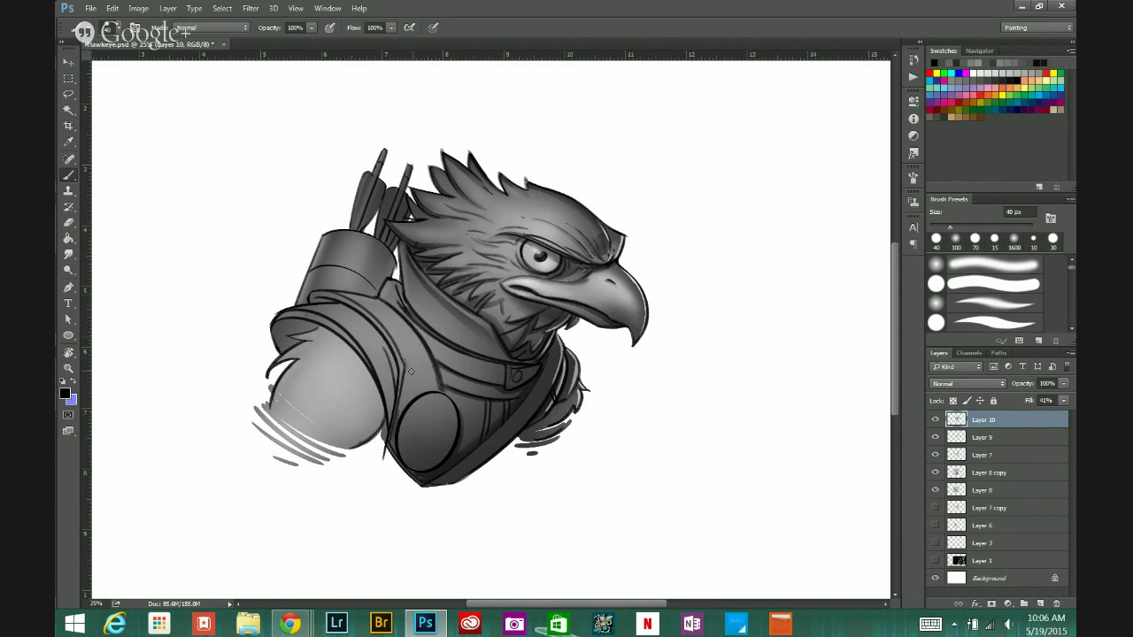
Step: Block in a darker shadow on the chest panel around the round emblem, enlarging the brush to 100 px
mouse_move(415, 364)
left_mouse_down()
mouse_move(414, 392)
mouse_move(427, 387)
mouse_move(402, 408)
left_mouse_up()
key("bracketleft")
key("bracketleft")
key("bracketleft")
key("bracketleft")
key("bracketleft")
key("bracketleft")
key("bracketright")
left_click_drag(447, 376, 471, 427)
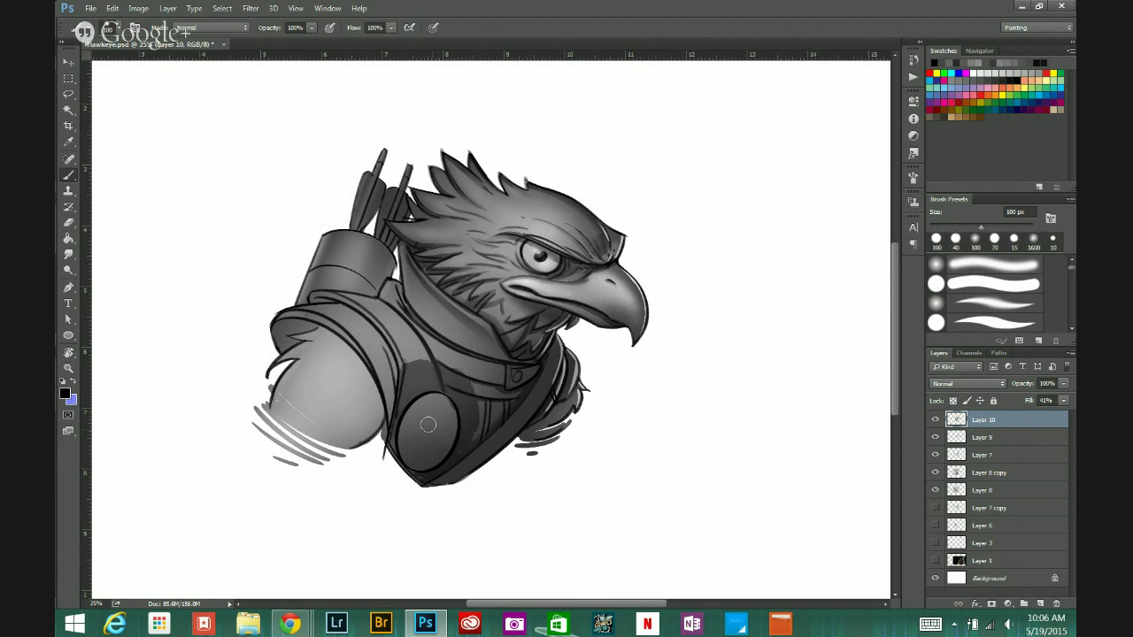
Step: Soften the chest panel shadow above the emblem with the Eraser at 22% opacity, enlarged to 200 px
left_click(70, 225)
key("bracketright")
key("bracketright")
key("bracketright")
key("bracketright")
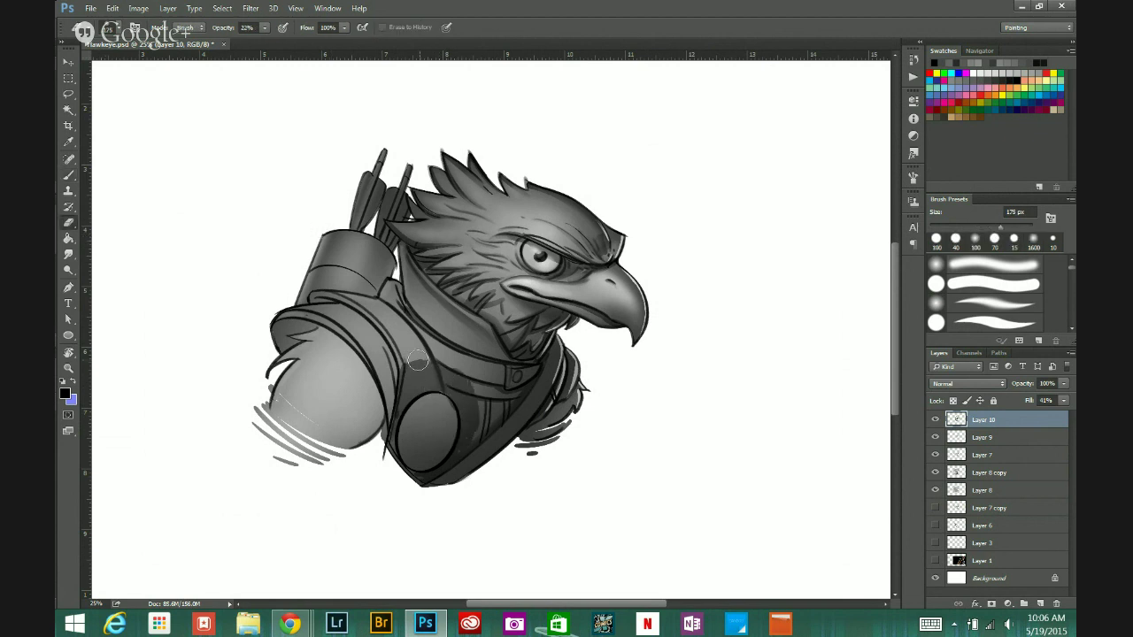
left_click_drag(412, 363, 395, 372)
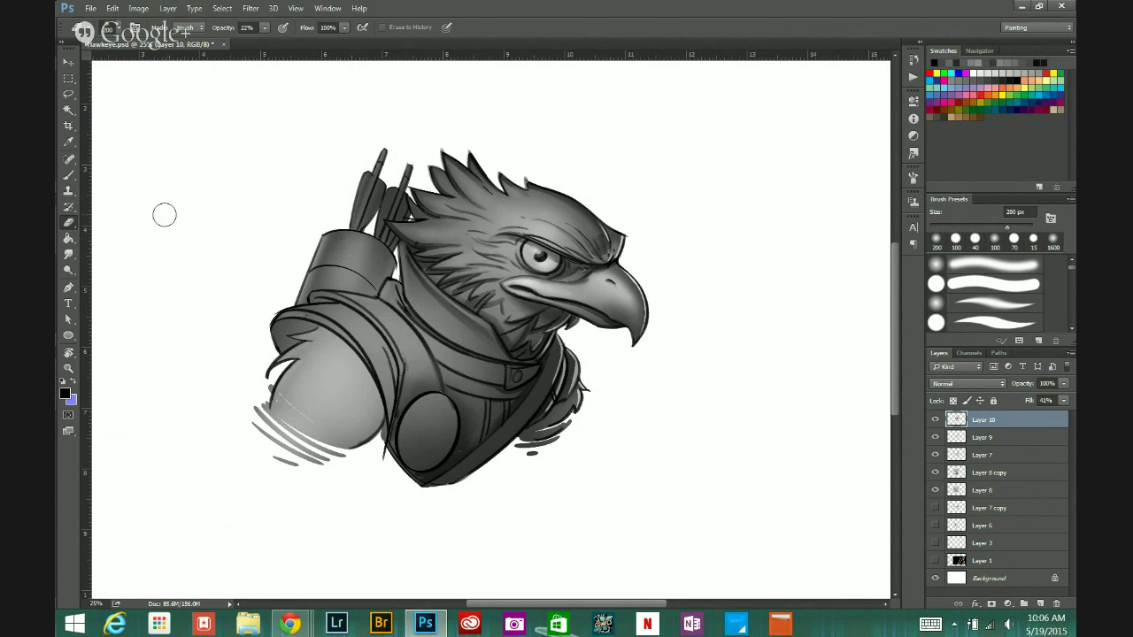
Step: Paint shadow under the shoulder pad's rim and down the inner side of the upper arm with the 100 px brush
key("b")
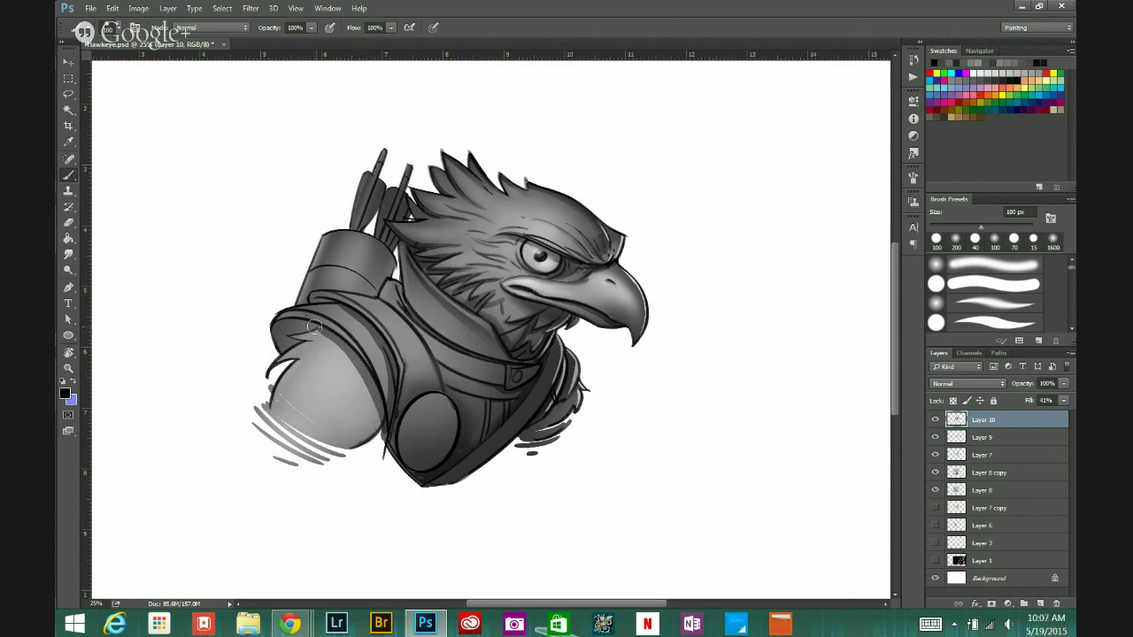
mouse_move(309, 326)
left_mouse_down()
mouse_move(270, 330)
mouse_move(312, 328)
mouse_move(273, 330)
mouse_move(291, 339)
left_mouse_up()
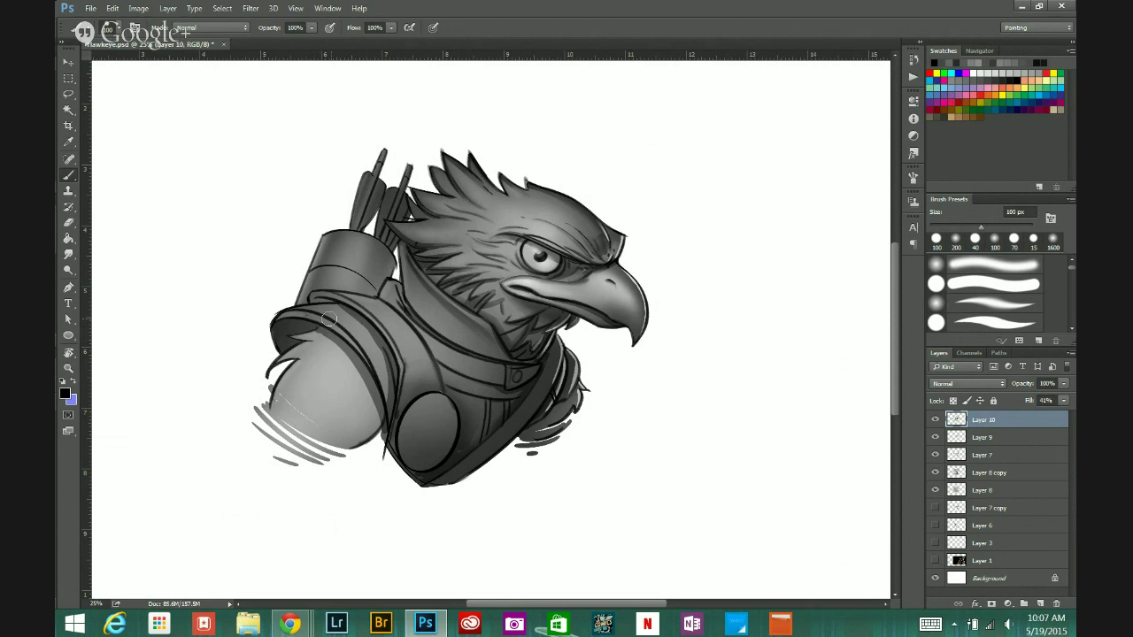
mouse_move(311, 329)
left_mouse_down()
mouse_move(360, 372)
mouse_move(351, 461)
left_mouse_up()
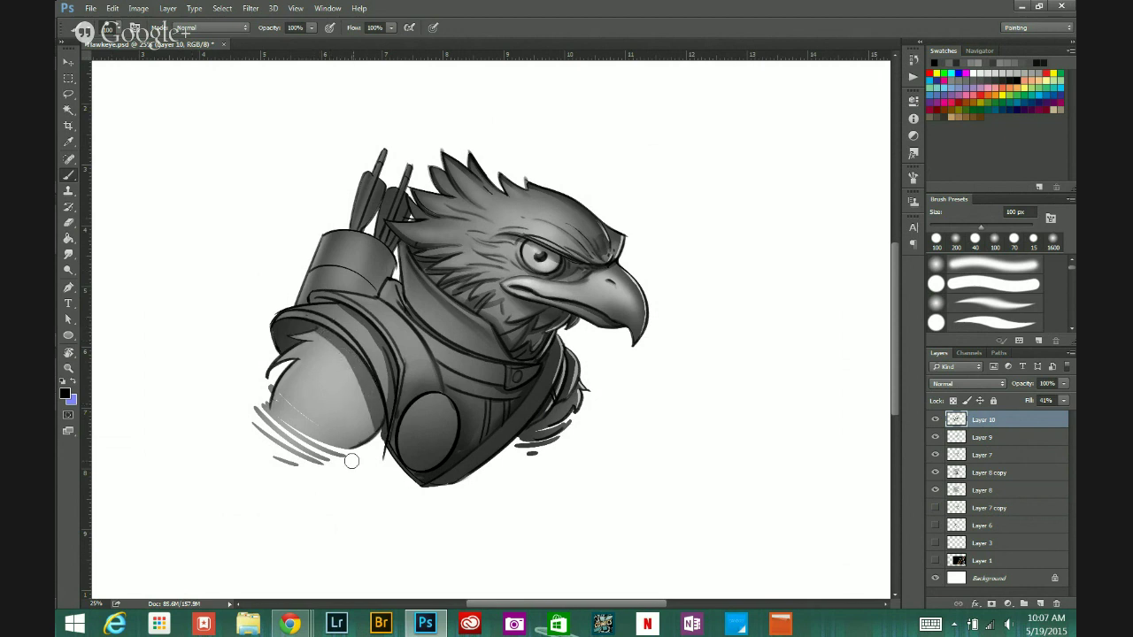
left_click_drag(359, 372, 357, 463)
Step: Soften the upper arm and shoulder pad shadows with the 200 px Eraser at 22% opacity
key("e")
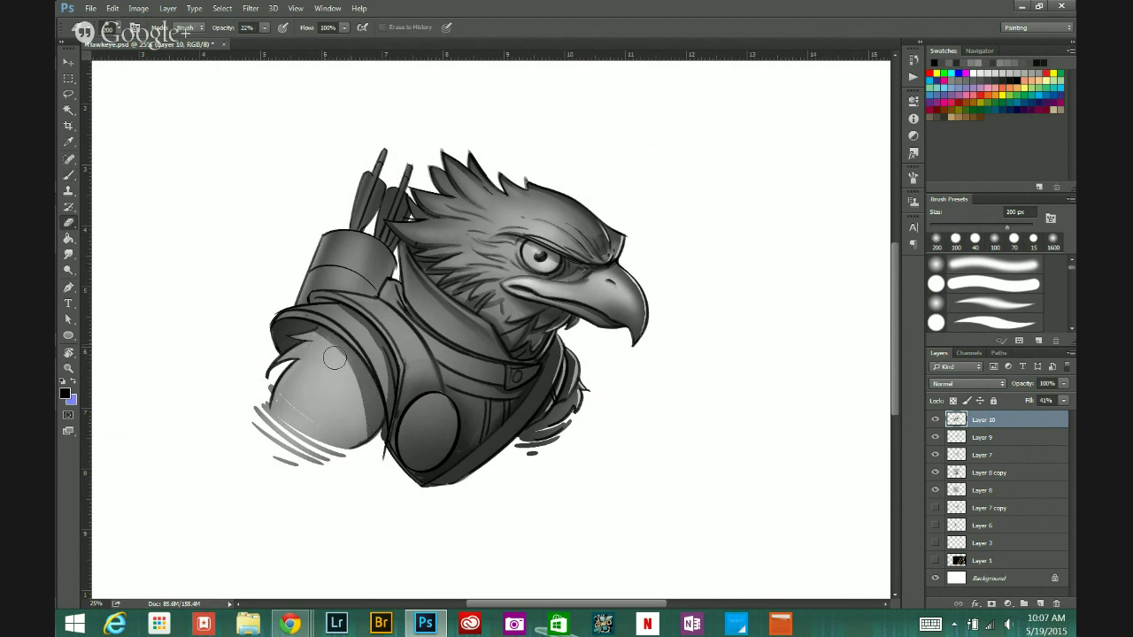
mouse_move(334, 358)
left_mouse_down()
mouse_move(357, 422)
mouse_move(330, 352)
left_mouse_up()
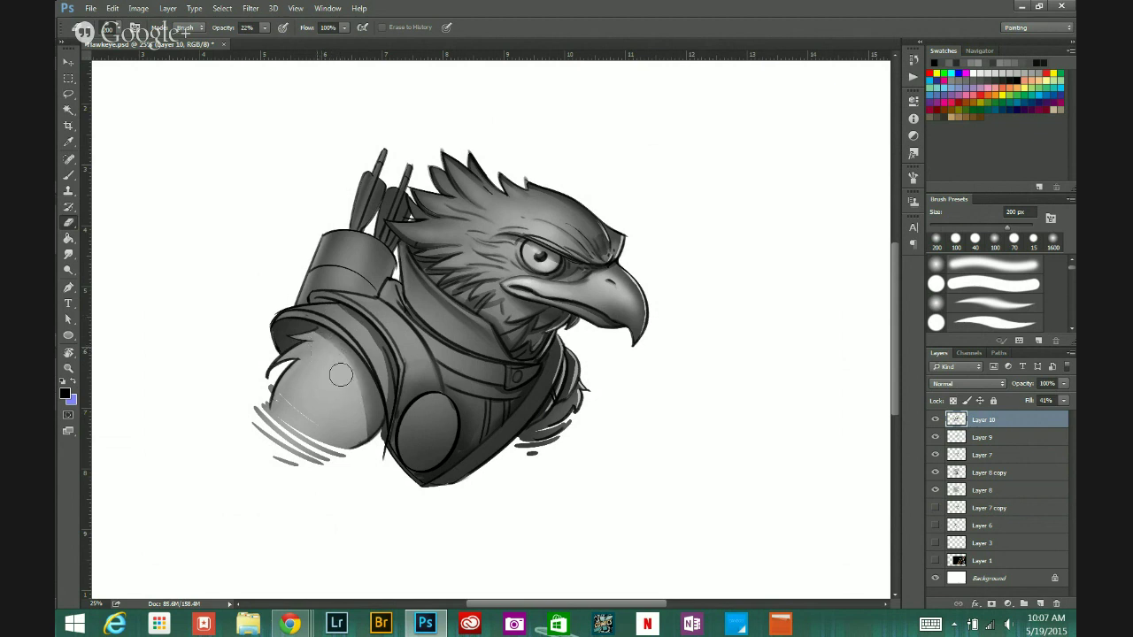
mouse_move(368, 320)
left_mouse_down()
mouse_move(377, 341)
mouse_move(355, 326)
mouse_move(371, 348)
left_mouse_up()
mouse_move(377, 334)
left_mouse_down()
mouse_move(378, 361)
mouse_move(365, 328)
mouse_move(377, 357)
left_mouse_up()
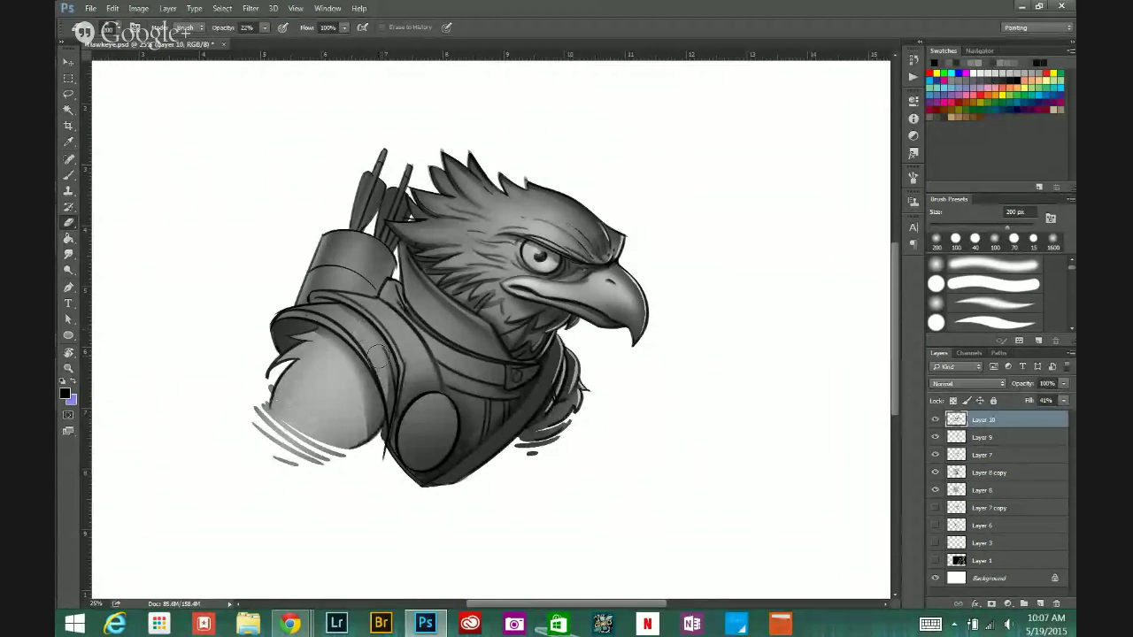
Step: Shade the side of the quiver nearest the head with a 60 px brush and soften it with the 200 px Eraser at 22% opacity
left_click(69, 174)
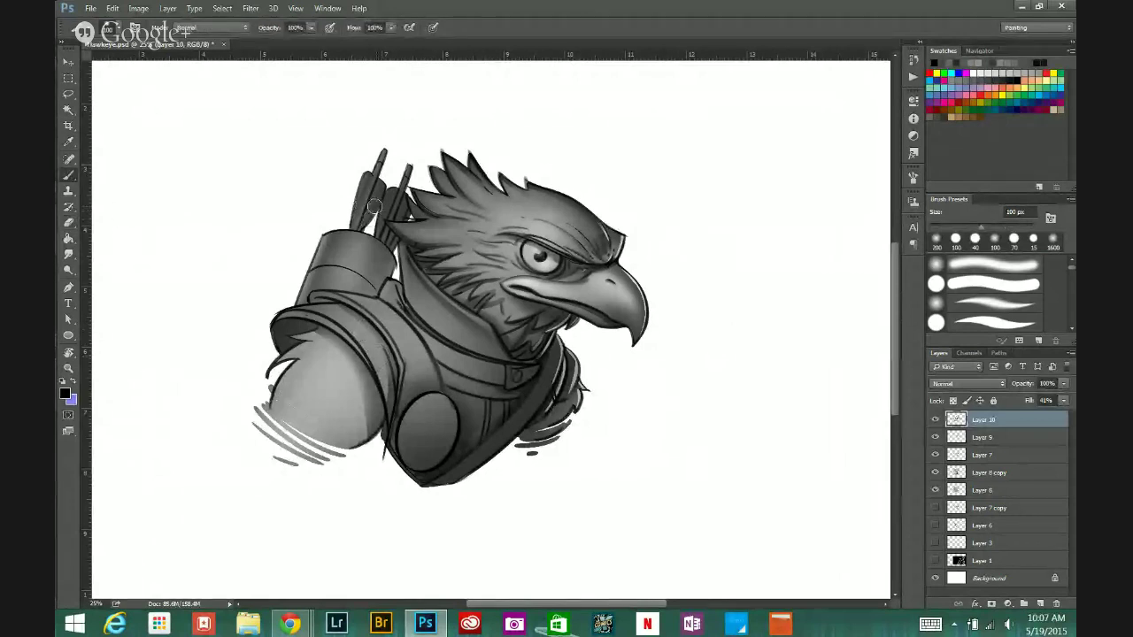
key("bracketleft")
key("bracketleft")
mouse_move(365, 284)
left_mouse_down()
mouse_move(378, 247)
mouse_move(361, 289)
left_mouse_up()
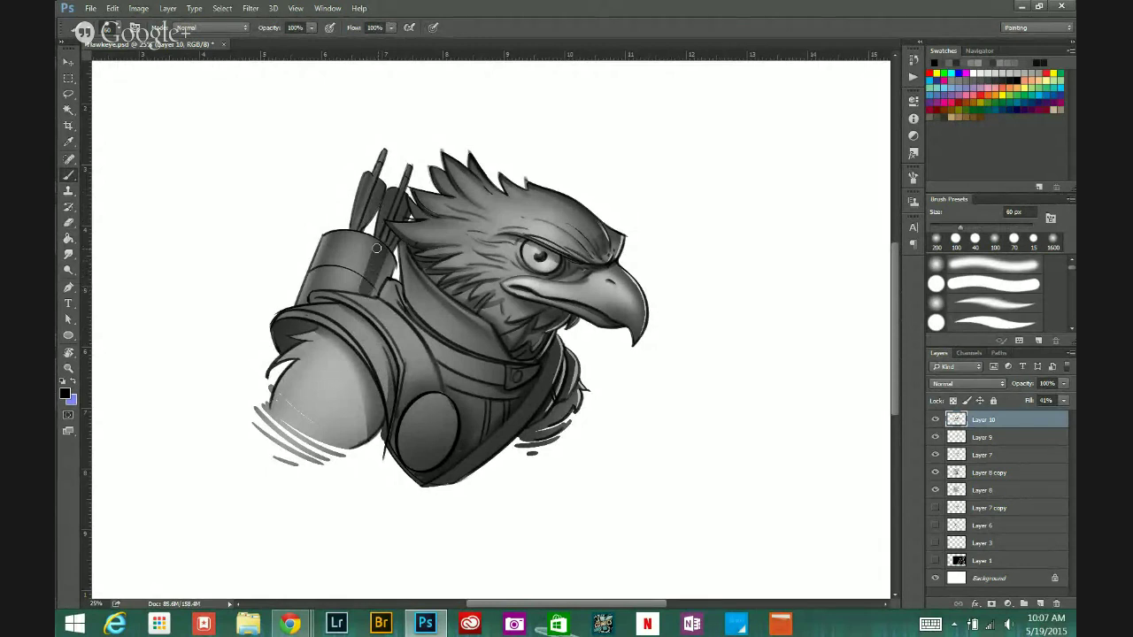
left_click_drag(376, 246, 377, 230)
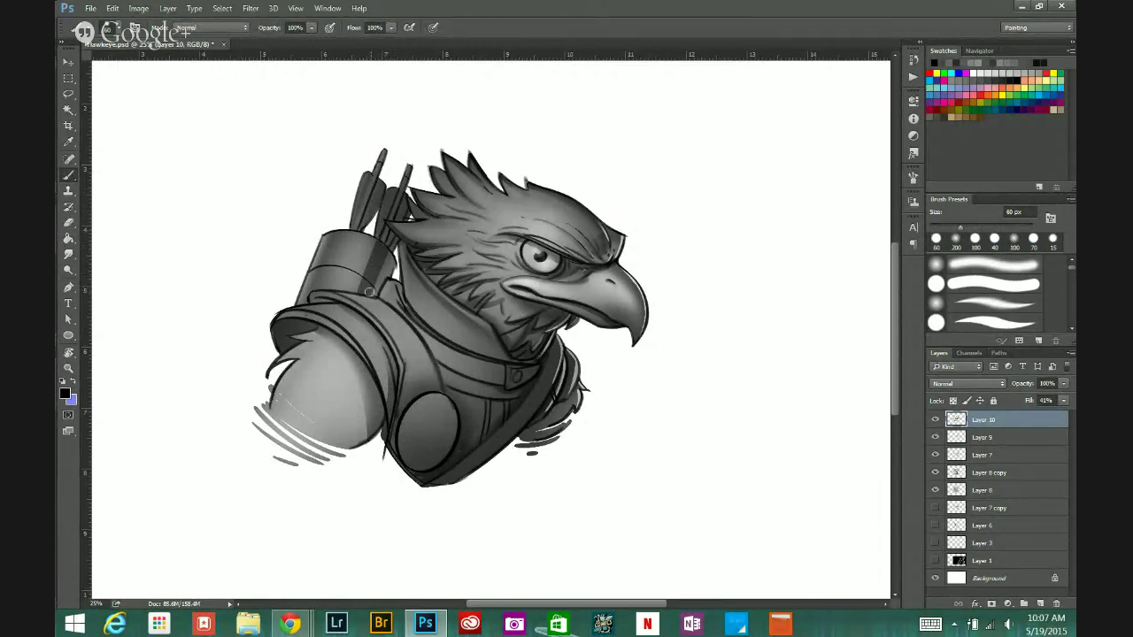
left_click(68, 221)
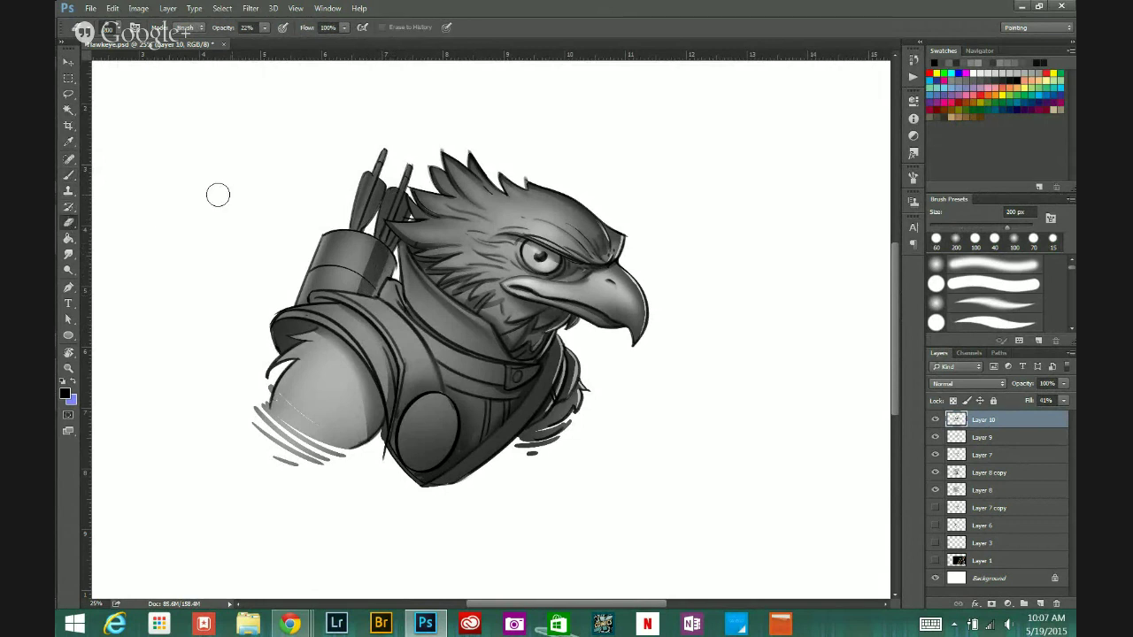
left_click_drag(388, 258, 366, 308)
mouse_move(382, 246)
left_mouse_down()
mouse_move(377, 286)
mouse_move(381, 240)
left_mouse_up()
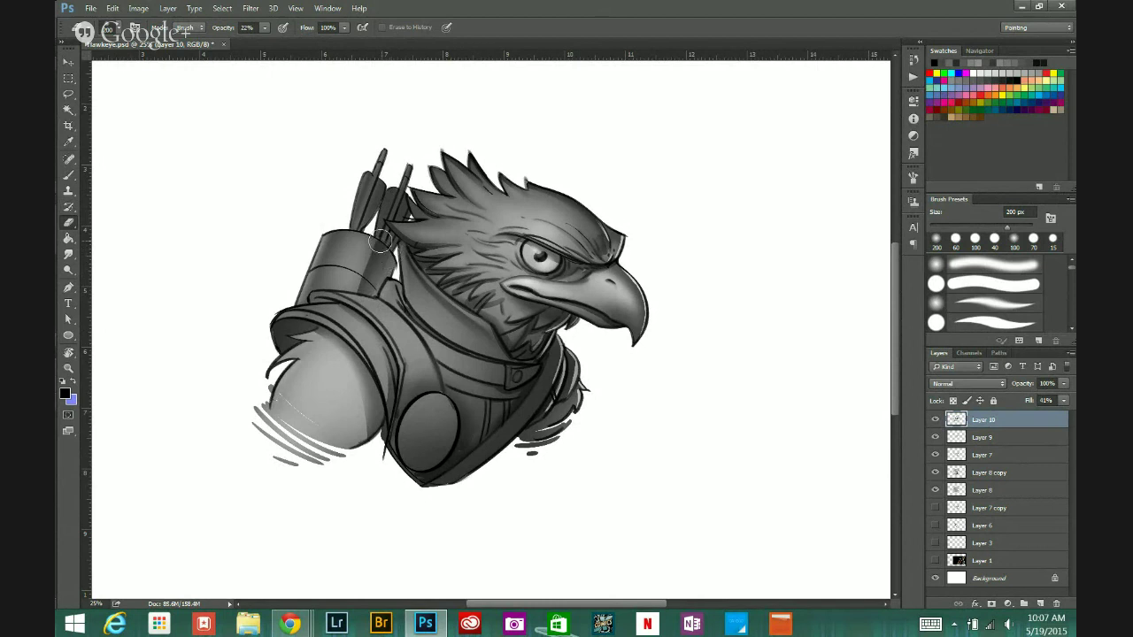
Step: Shade the fletching of the outer arrow in the quiver with the brush reduced to 35 px
left_click(68, 174)
key("[")
key("[")
key("[")
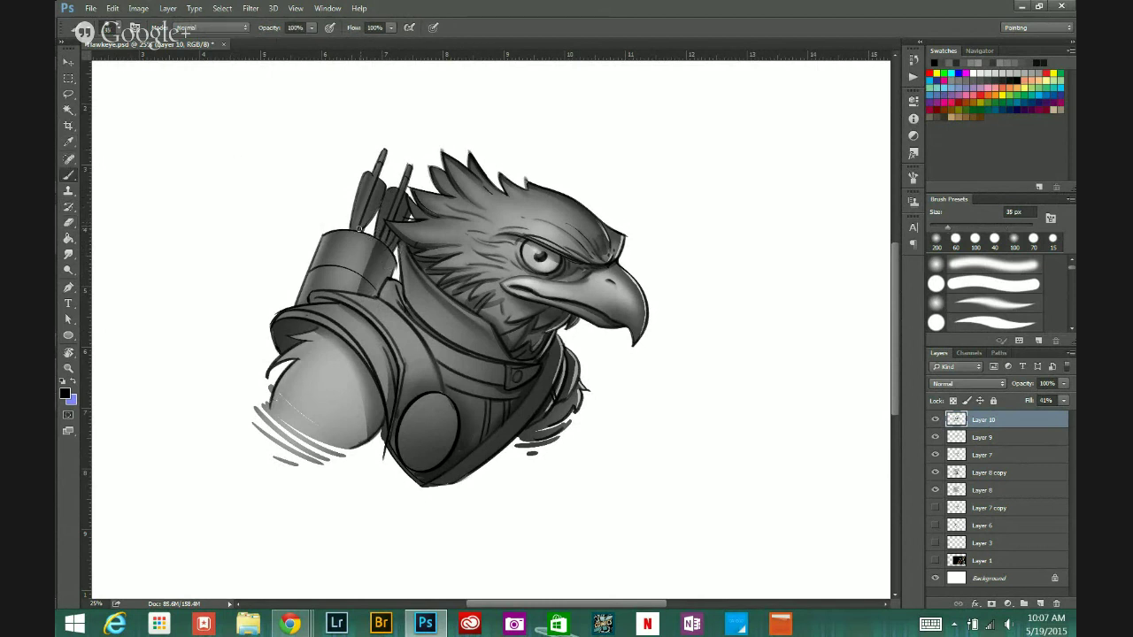
left_click_drag(359, 228, 374, 185)
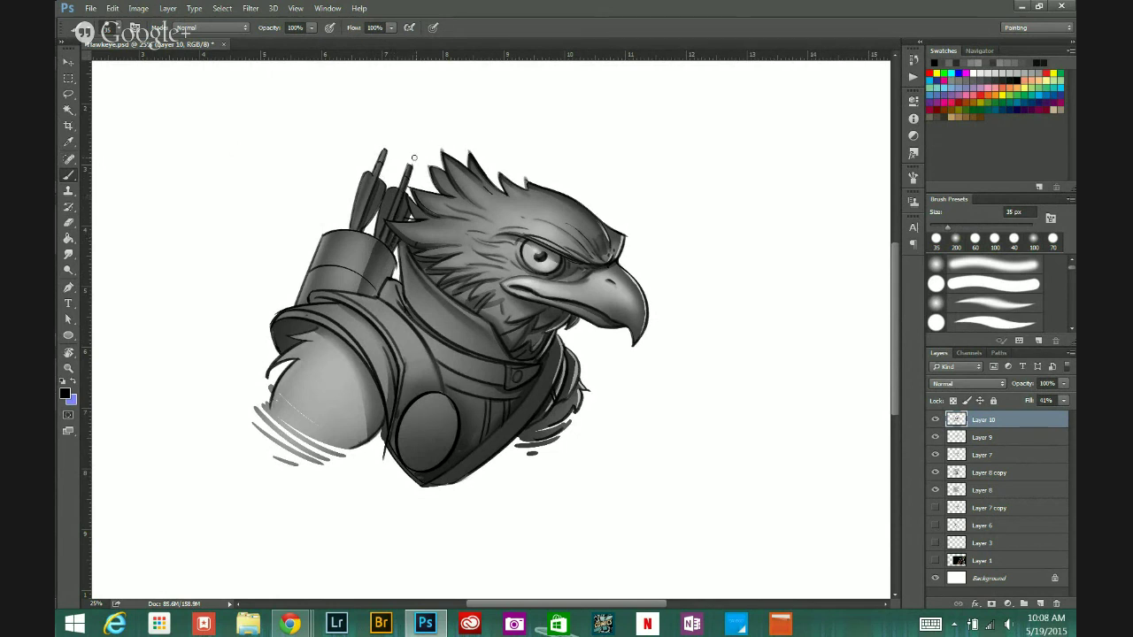
Step: Soften the inner arrow's shading with the 90 px Eraser and darken the throat feathers under the beak with the 35 px brush
left_click(70, 219)
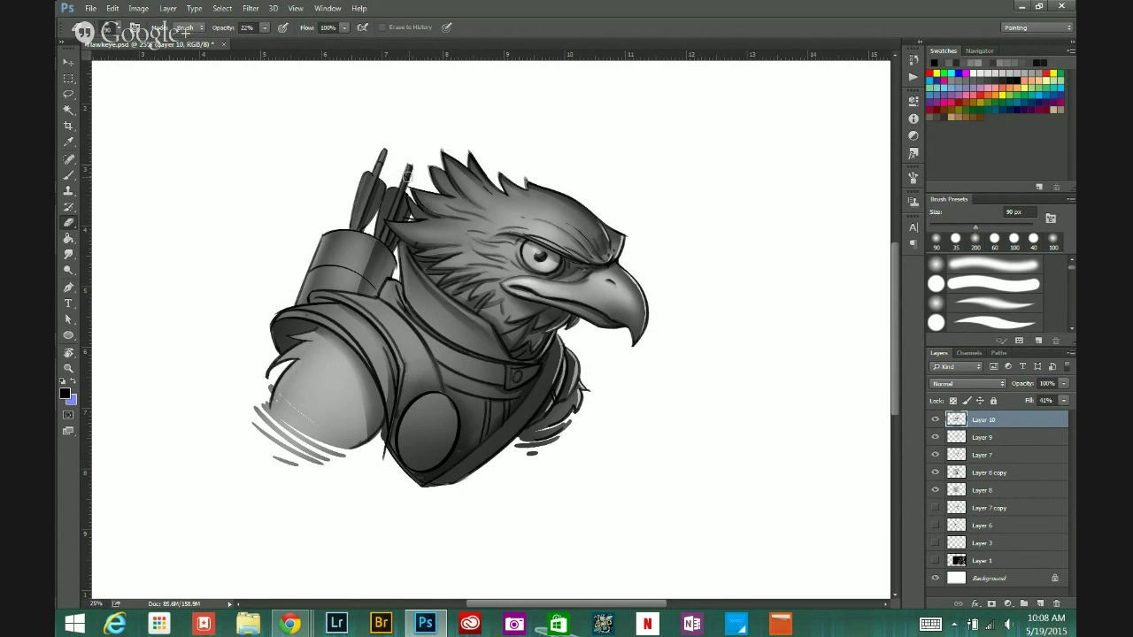
left_click(68, 175)
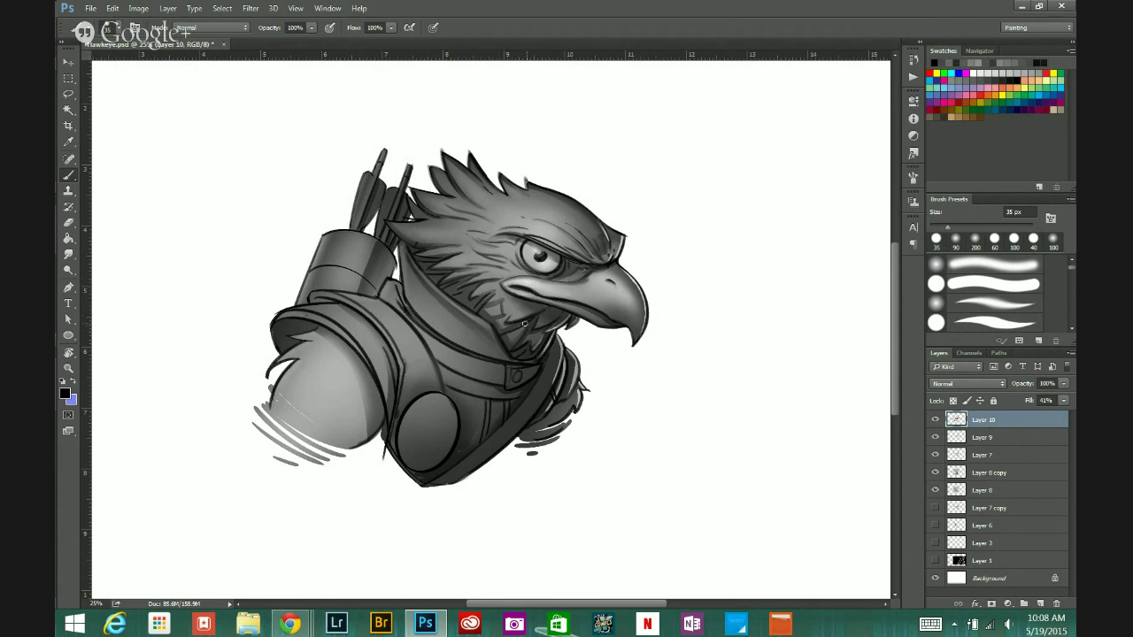
left_click_drag(525, 323, 508, 346)
Step: Soften the throat and cheek feather shadows with the Eraser enlarged to 300 px at 22% opacity
left_click(68, 222)
key("bracketright")
key("bracketright")
key("bracketright")
key("bracketright")
key("bracketright")
key("bracketright")
key("bracketright")
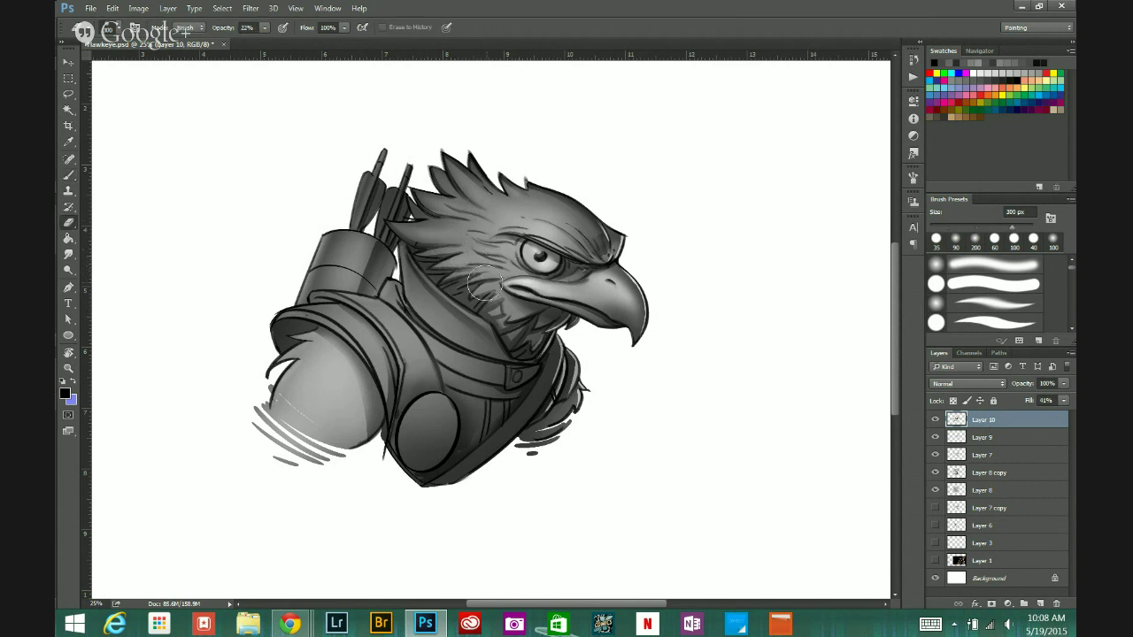
mouse_move(472, 278)
left_mouse_down()
mouse_move(455, 254)
mouse_move(505, 298)
left_mouse_up()
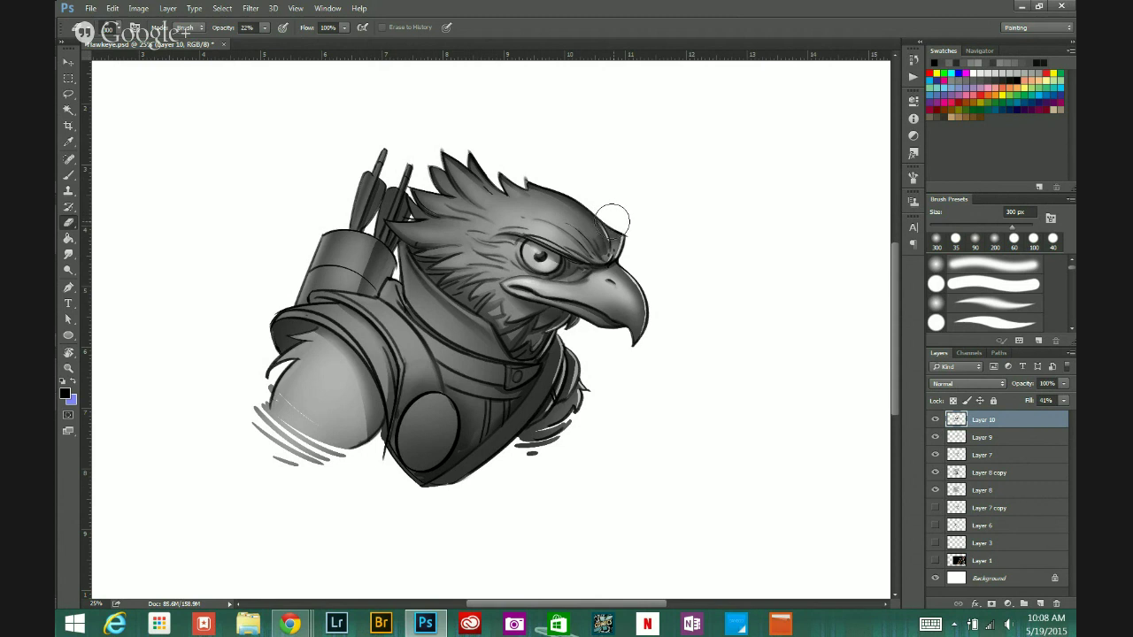
Step: Touch up the remaining head and chest shadows with the 35 px brush and the 300 px Eraser
key("b")
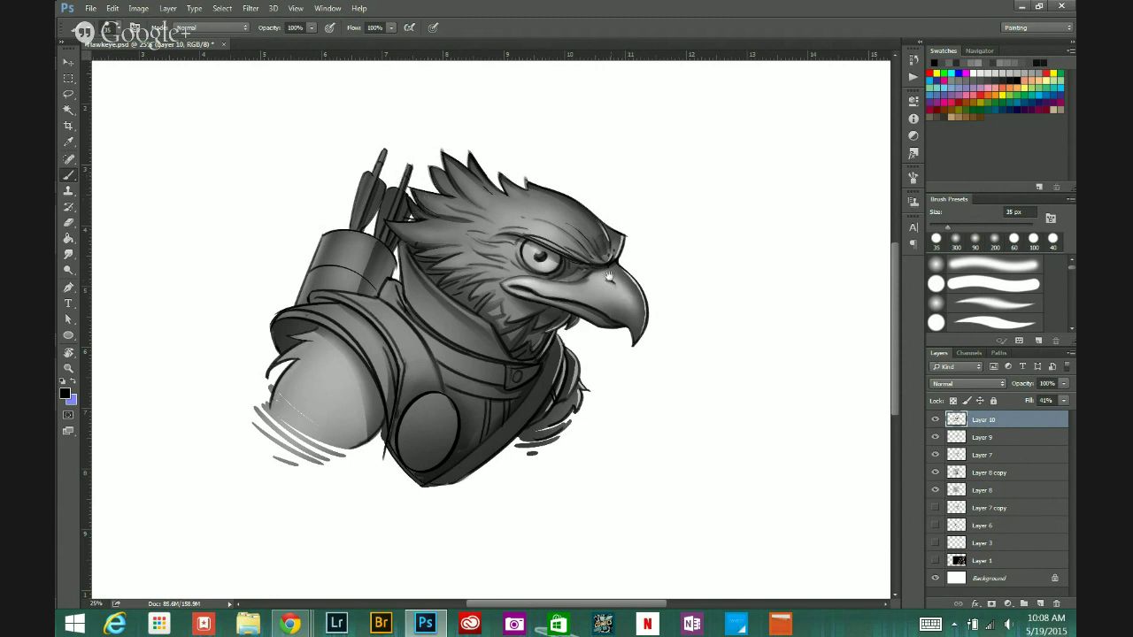
left_click(547, 377, "alt")
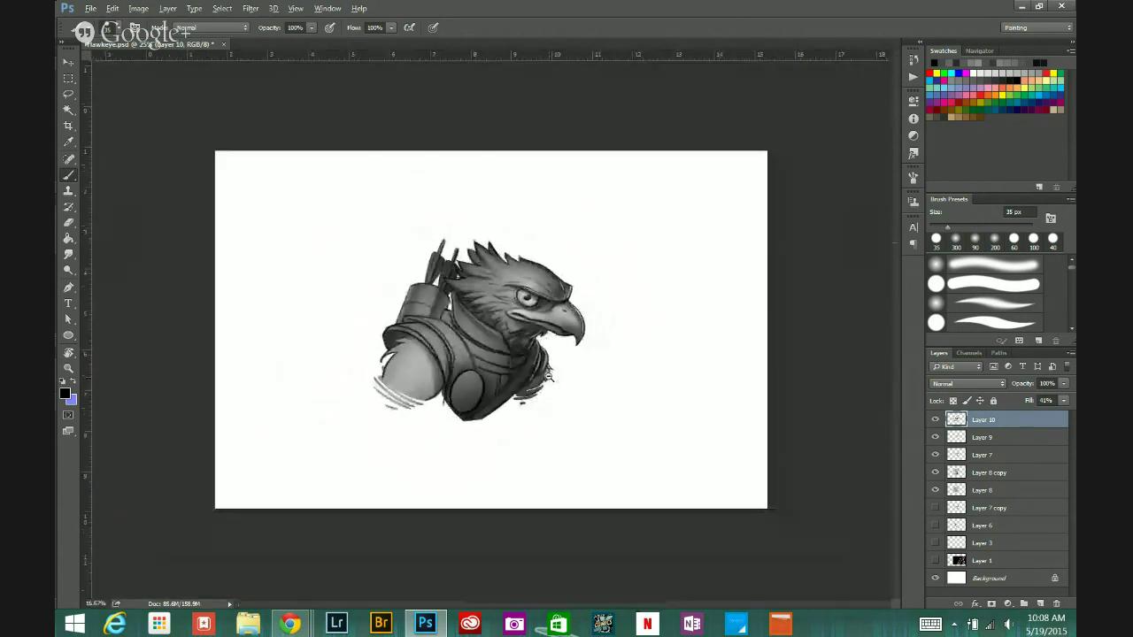
left_click(501, 388, "ctrl")
left_click(70, 224)
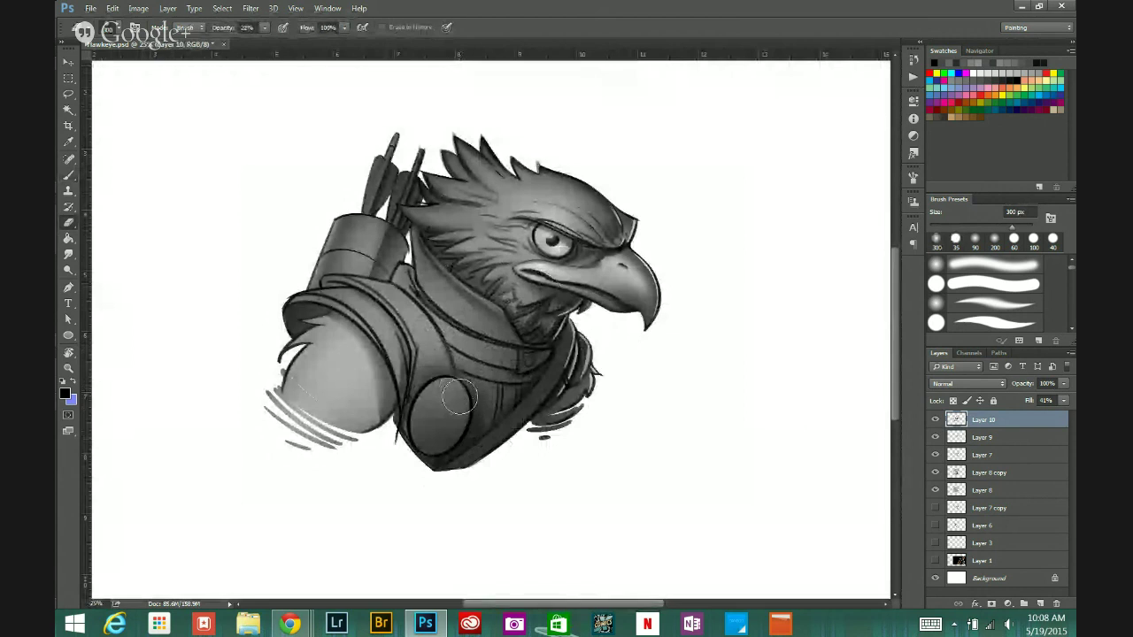
left_click(69, 175)
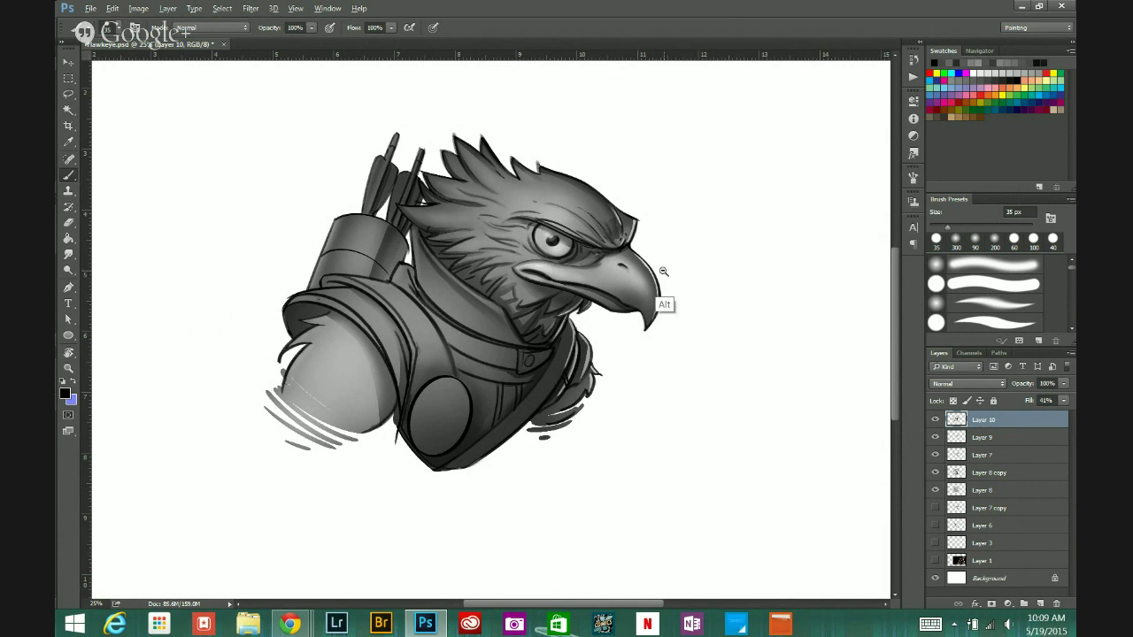
Step: Add a new layer above Layer 10, set its fill to 77%, and sample white from the canvas as the painting colour
key("ctrl+minus")
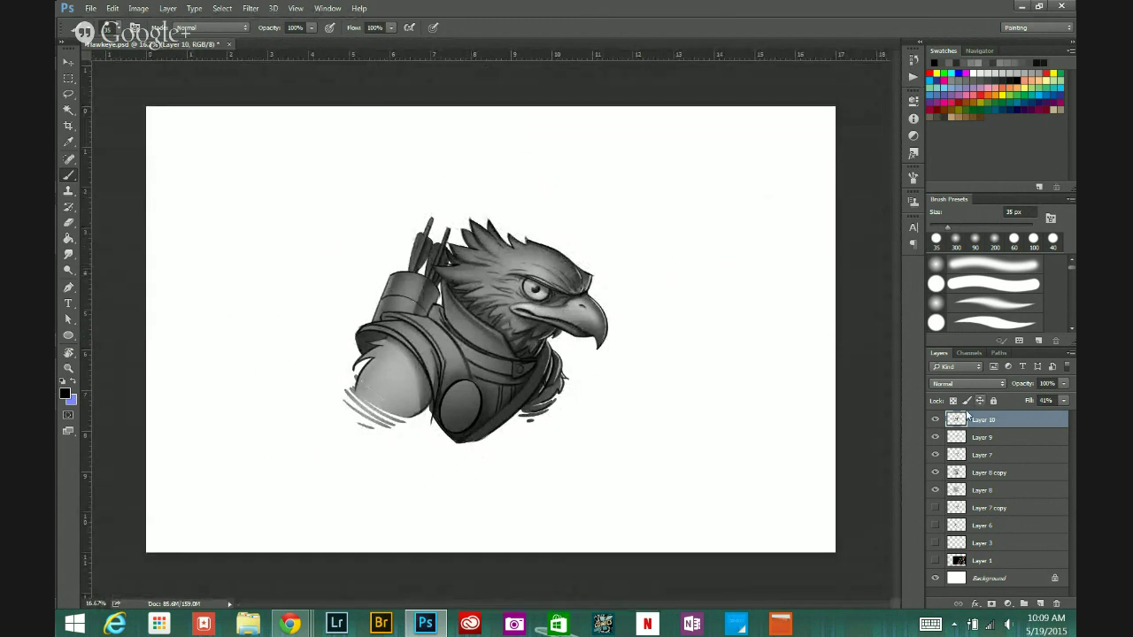
left_click(1040, 603)
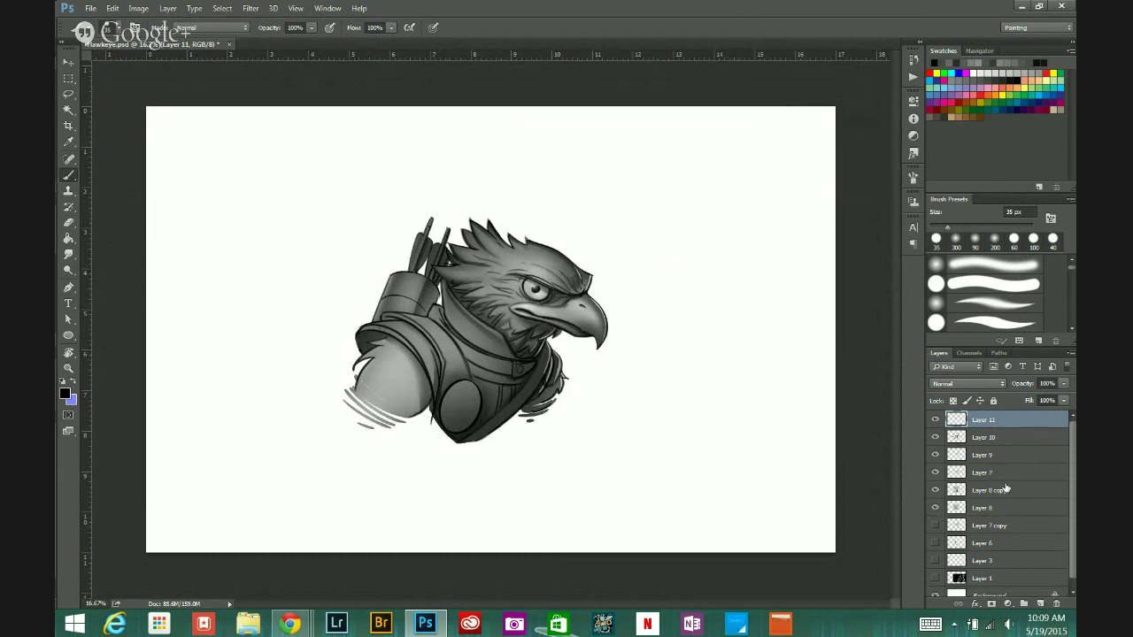
key("alt")
left_click(214, 276, "alt")
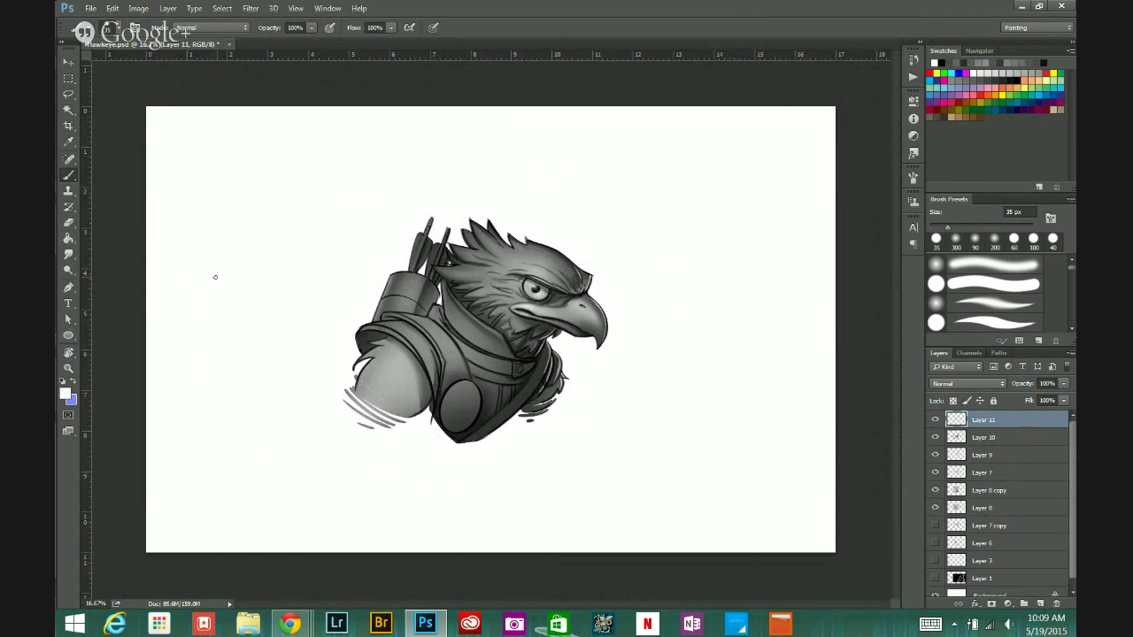
left_click(1063, 400)
left_click_drag(1062, 416, 1048, 417)
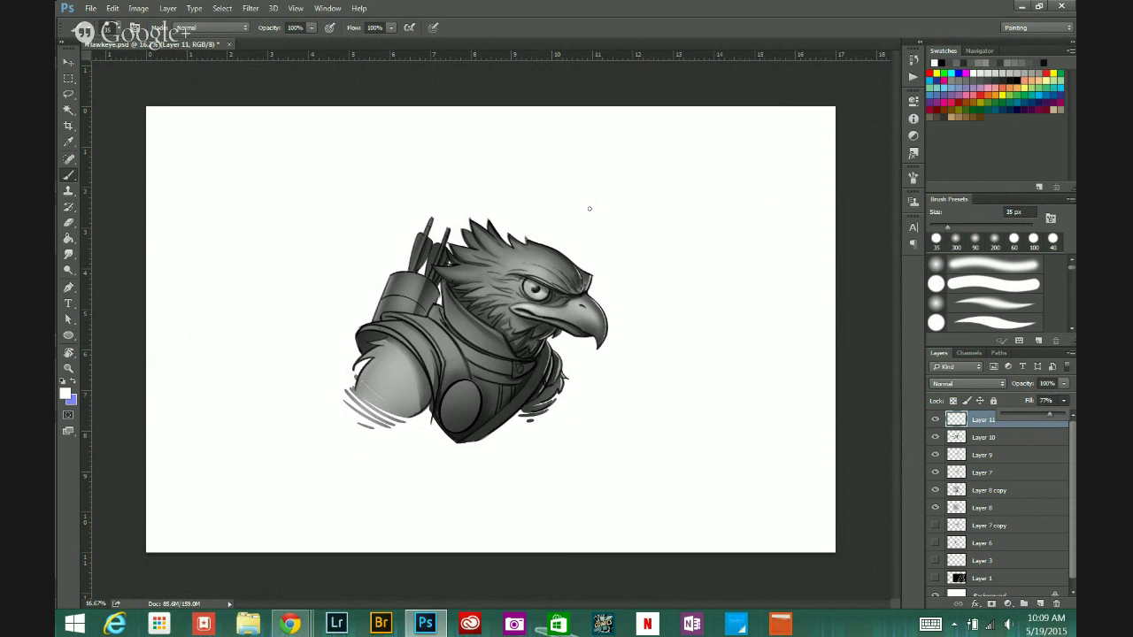
Step: Paint small white highlights on the hawk's eye on Layer 11
left_click(576, 288, "ctrl")
left_click(577, 288, "ctrl")
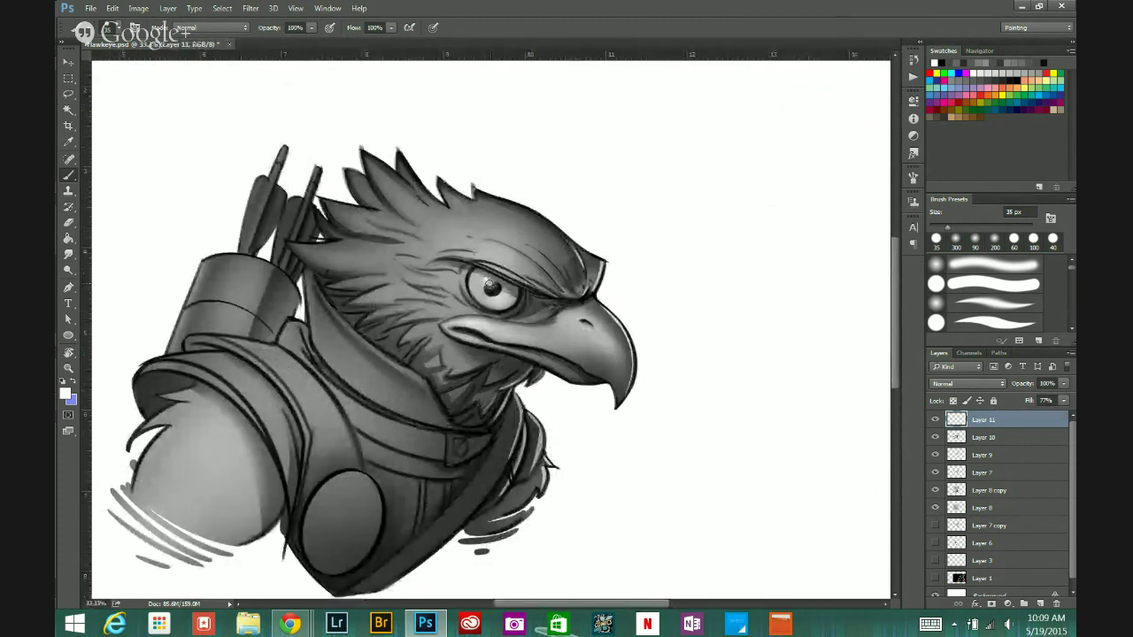
left_click(488, 281)
left_click(501, 277)
left_click_drag(501, 294, 504, 296)
Step: Paint thin white feather highlights on the brow just above the eye with the brush reduced to 15 px
key("p")
key("b")
key("bracketleft")
key("bracketleft")
key("bracketleft")
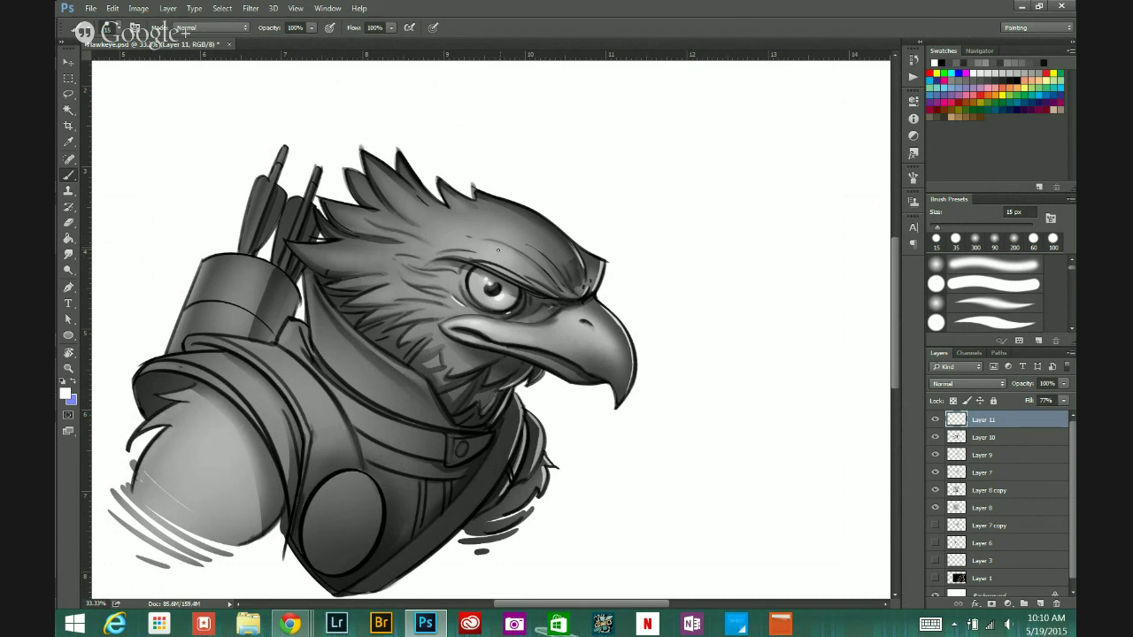
left_click_drag(487, 251, 523, 264)
key("ctrl+z")
Step: Soften the brow highlights with the Eraser reduced to 80 px at 22% opacity
key("e")
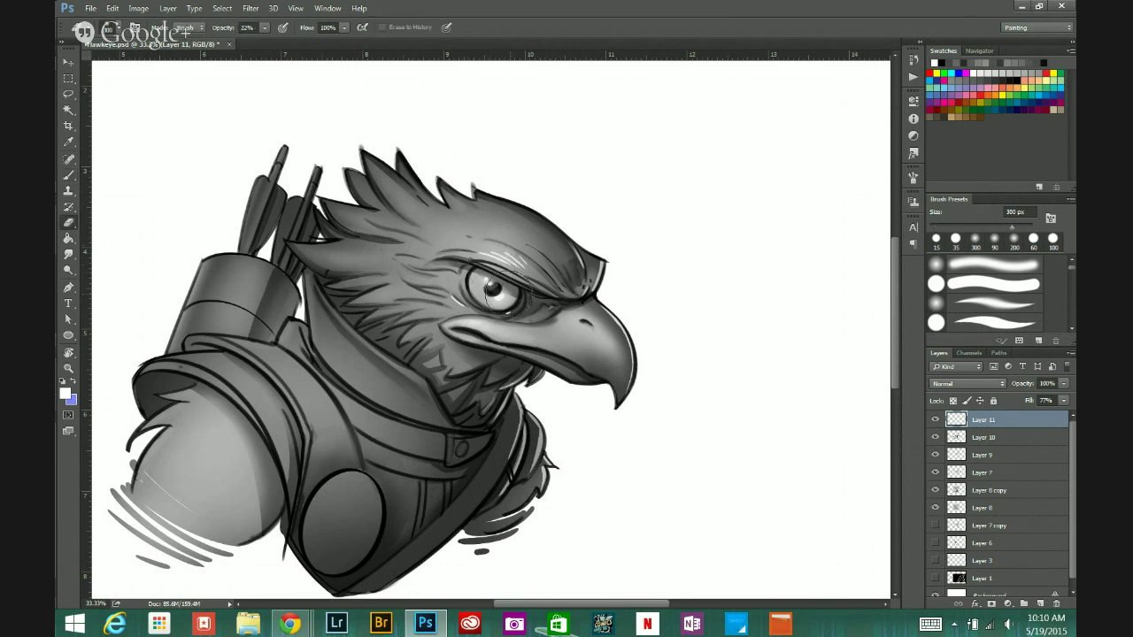
key("bracketleft")
key("bracketleft")
key("bracketleft")
key("bracketleft")
key("bracketleft")
key("bracketleft")
key("bracketleft")
key("bracketleft")
mouse_move(513, 254)
left_mouse_down()
mouse_move(518, 274)
mouse_move(509, 265)
mouse_move(532, 271)
mouse_move(509, 265)
left_mouse_up()
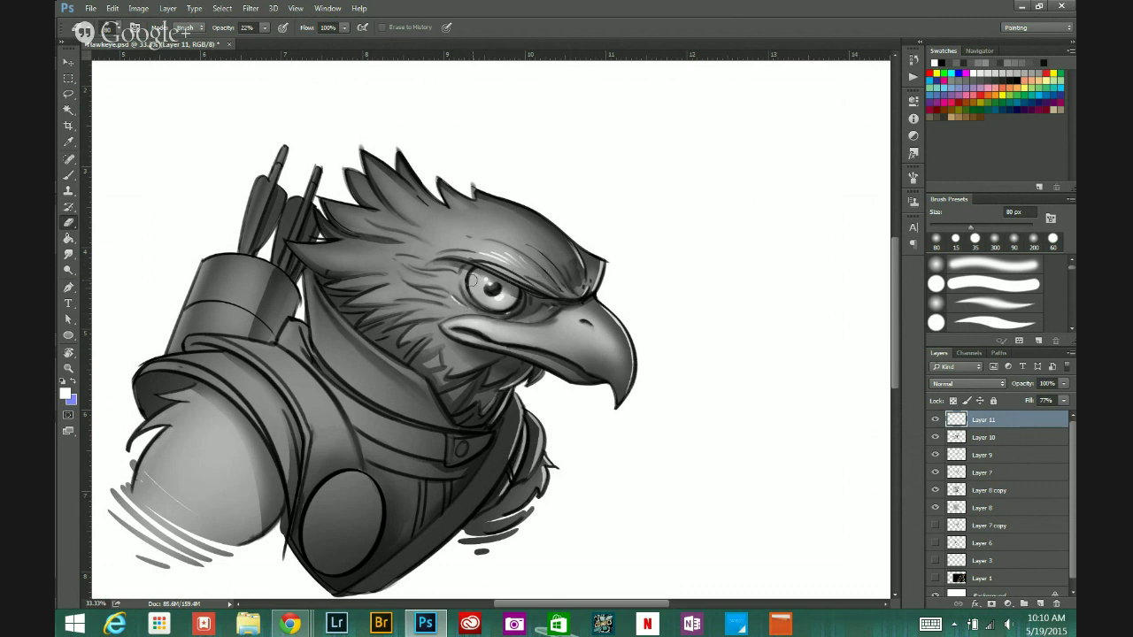
Step: Paint white highlights along the mouth corner and beak with a brush up to 30 px and soften them with the 80 px Eraser
key("b")
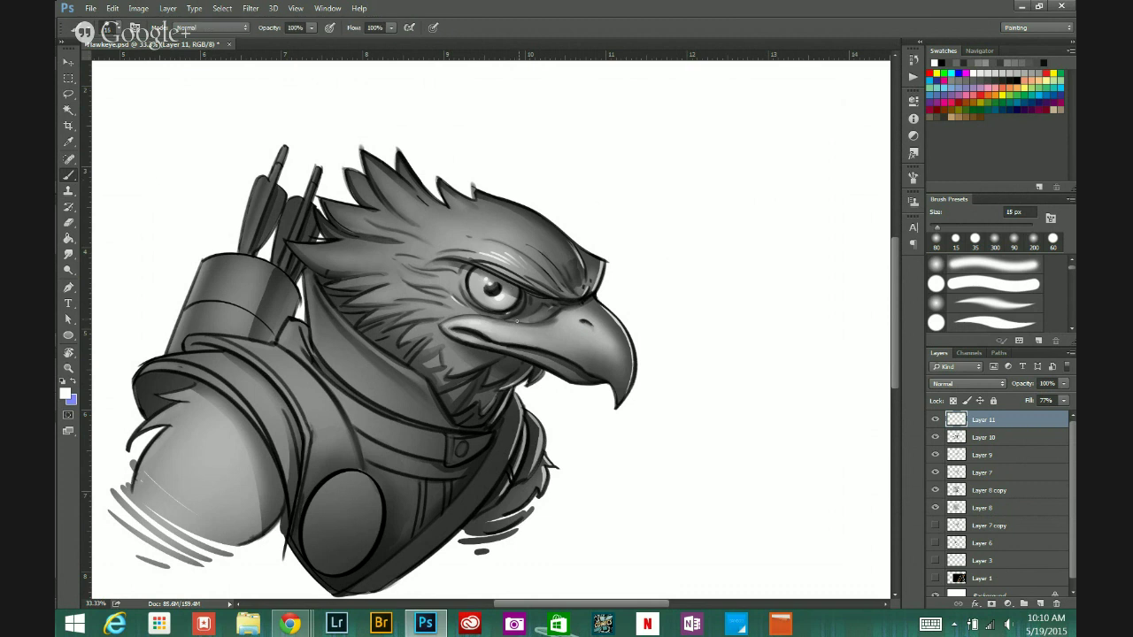
key("bracketleft")
key("bracketleft")
key("bracketleft")
key("bracketright")
key("bracketright")
key("bracketright")
mouse_move(466, 322)
left_mouse_down()
mouse_move(456, 295)
mouse_move(462, 322)
mouse_move(489, 328)
left_mouse_up()
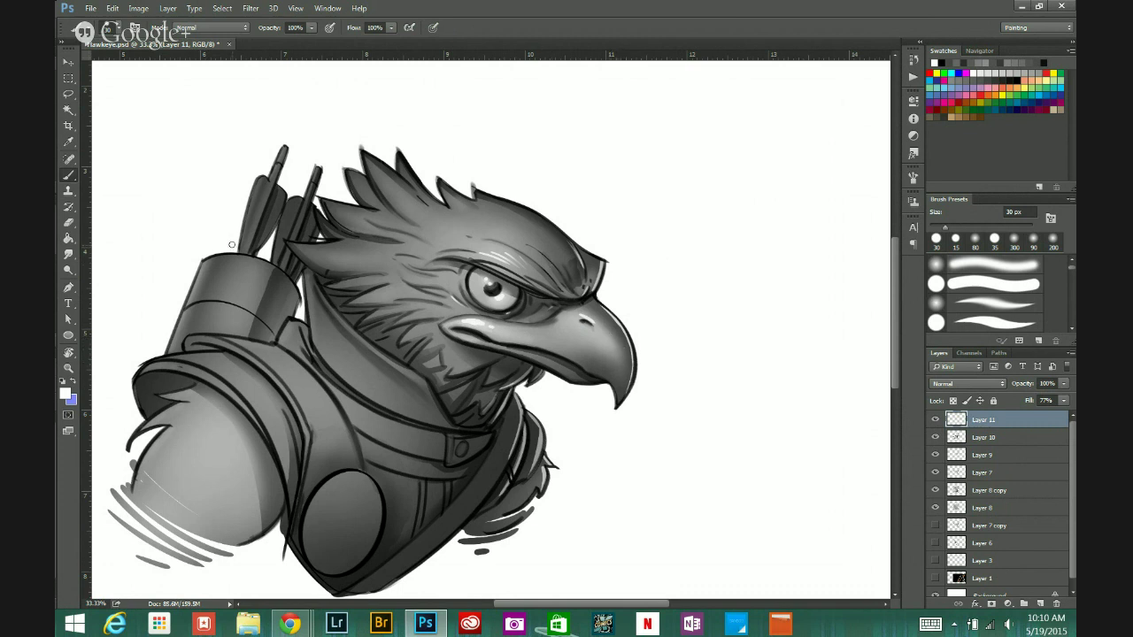
left_click(69, 222)
left_click_drag(483, 325, 499, 334)
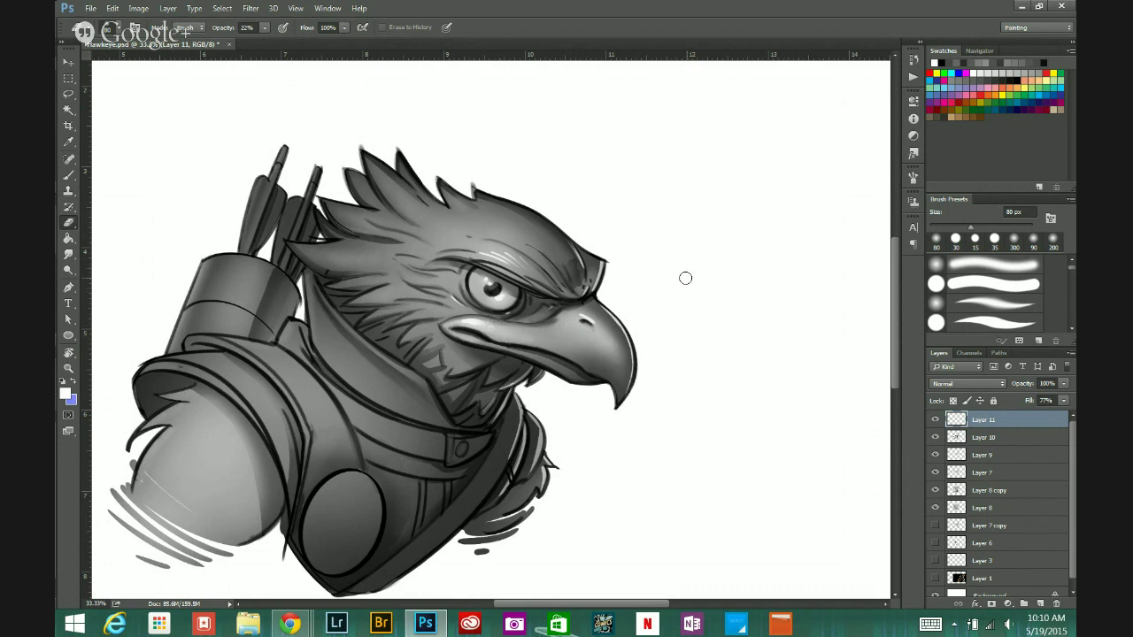
Step: Paint white feather highlights across the forehead with the 30 px brush, redoing unsatisfactory strokes, and soften them with the 80 px Eraser
key("b")
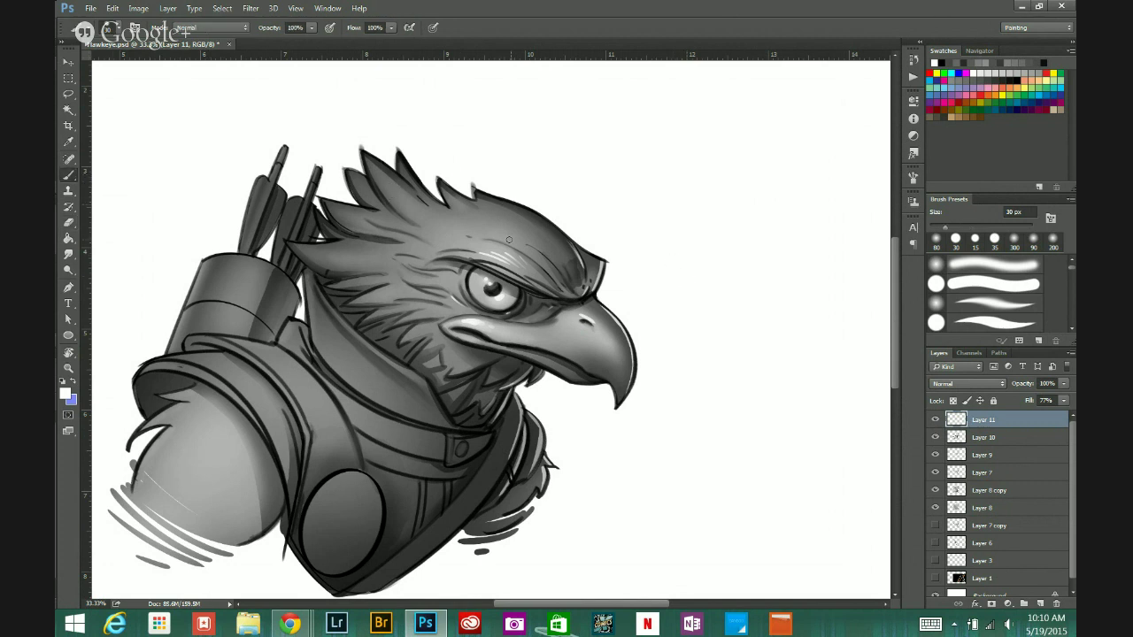
left_click_drag(517, 244, 544, 256)
left_click_drag(518, 236, 494, 175, "ctrl")
key("ctrl+alt+z")
left_click_drag(475, 232, 527, 249)
key("ctrl+alt+z")
left_click(68, 222)
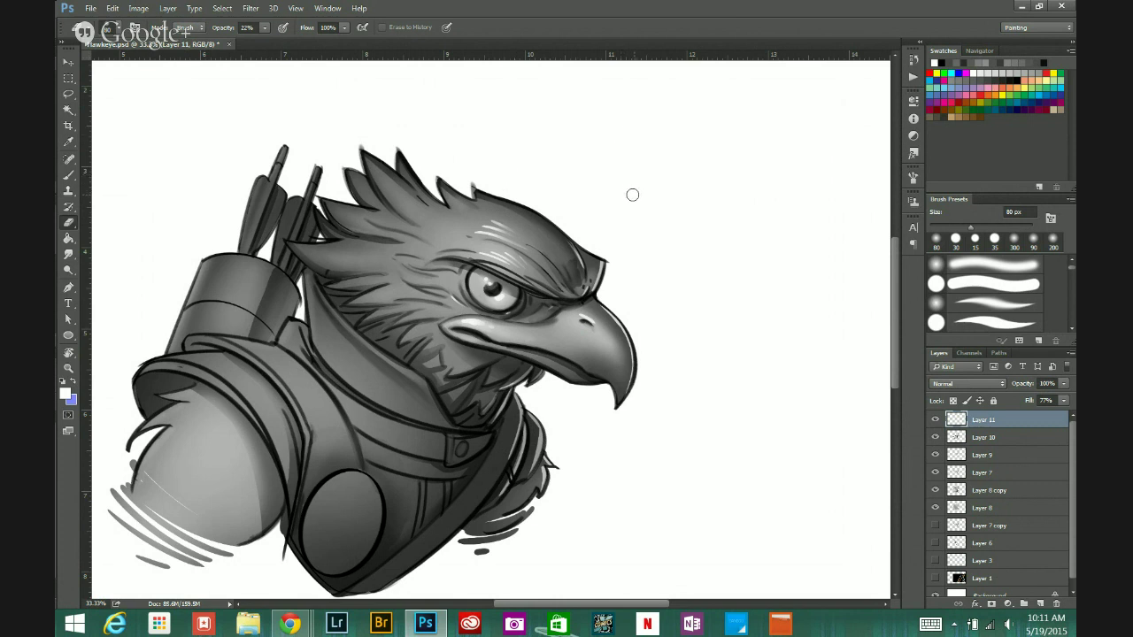
Step: Paint white feather highlights behind the eye and at the base of the crest with the 30 px brush, and soften them with the Eraser
key("b")
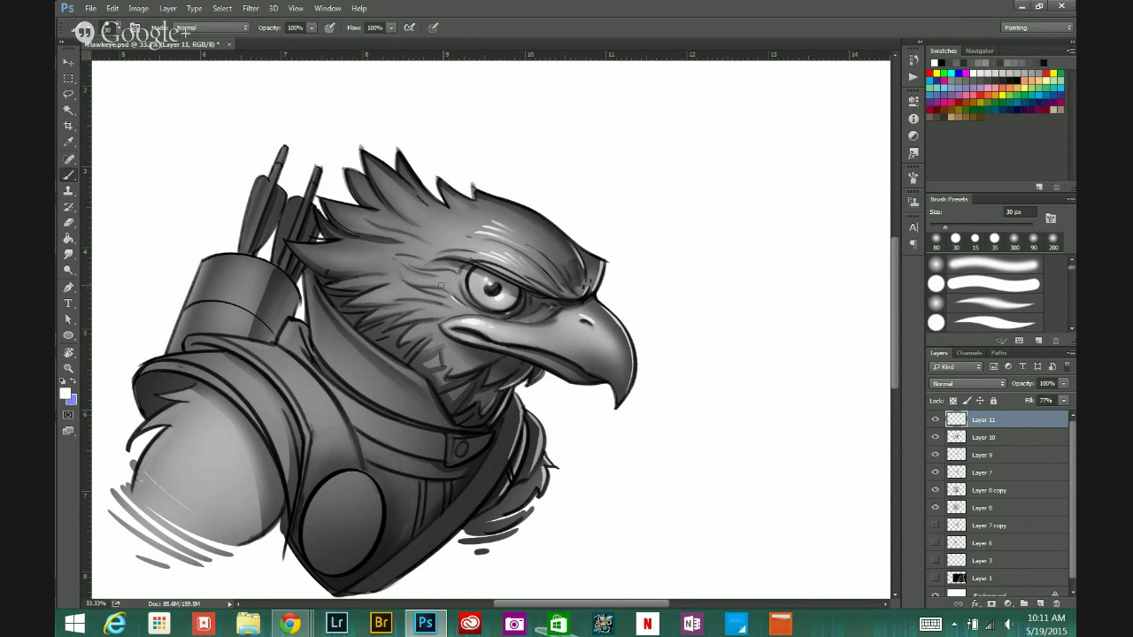
left_click_drag(441, 285, 438, 283)
mouse_move(439, 285)
left_mouse_down()
mouse_move(430, 236)
mouse_move(440, 252)
mouse_move(425, 256)
mouse_move(469, 257)
left_mouse_up()
key("ctrl+z")
left_click_drag(404, 216, 448, 229)
key("ctrl+z")
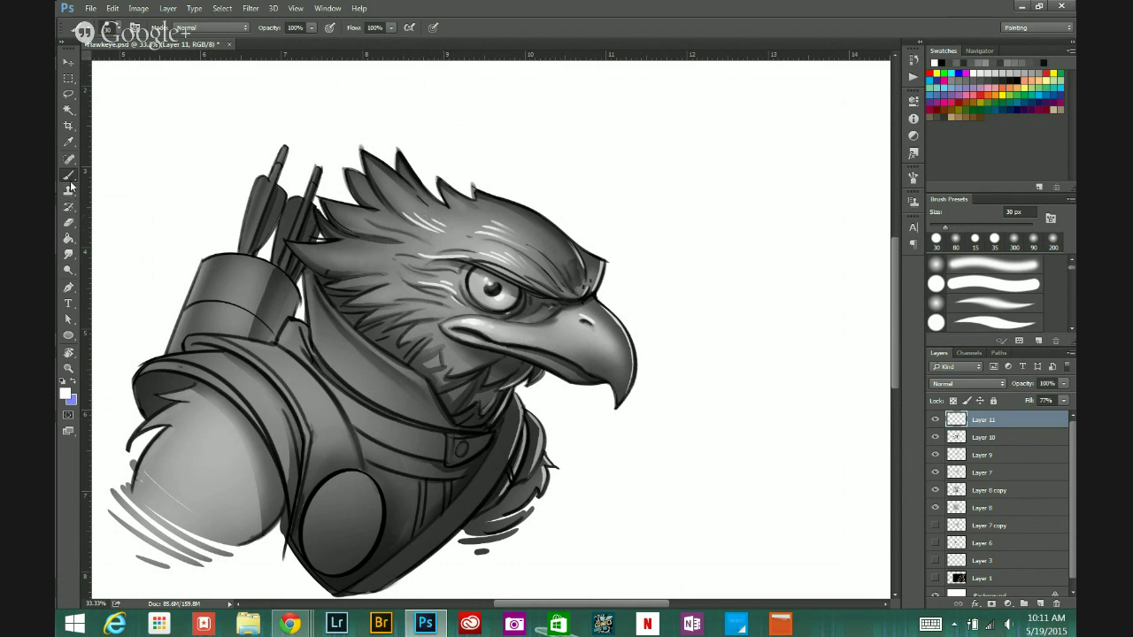
left_click(68, 221)
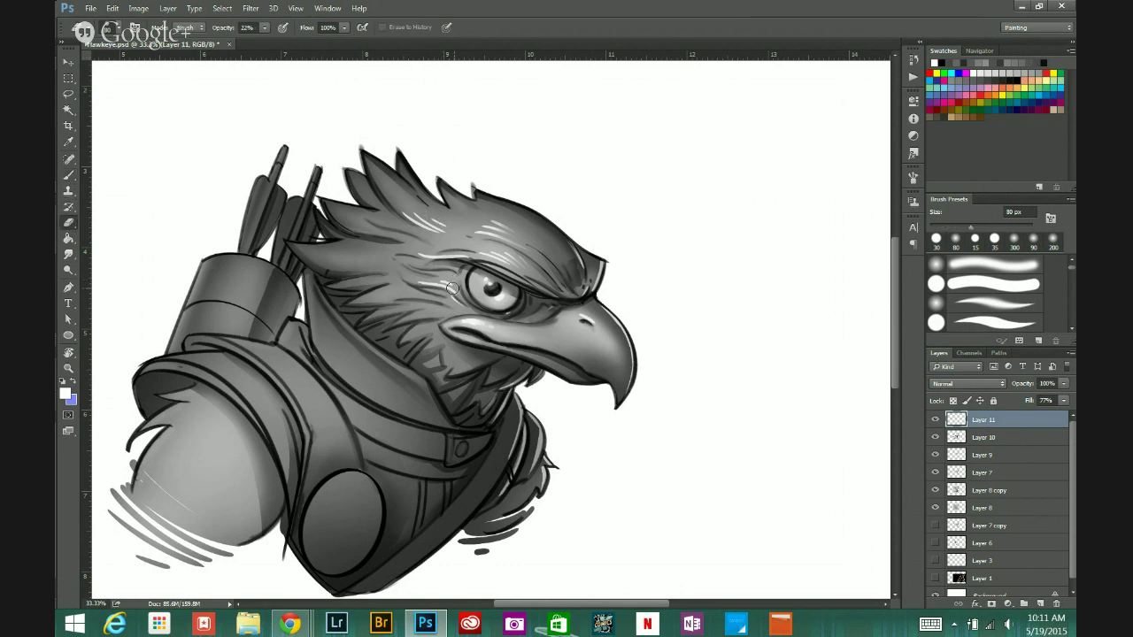
left_click_drag(450, 287, 454, 285)
Step: Paint fine white highlights on the cheek and jaw feathers below the mouth with the brush reduced to 20 px
left_click(71, 176)
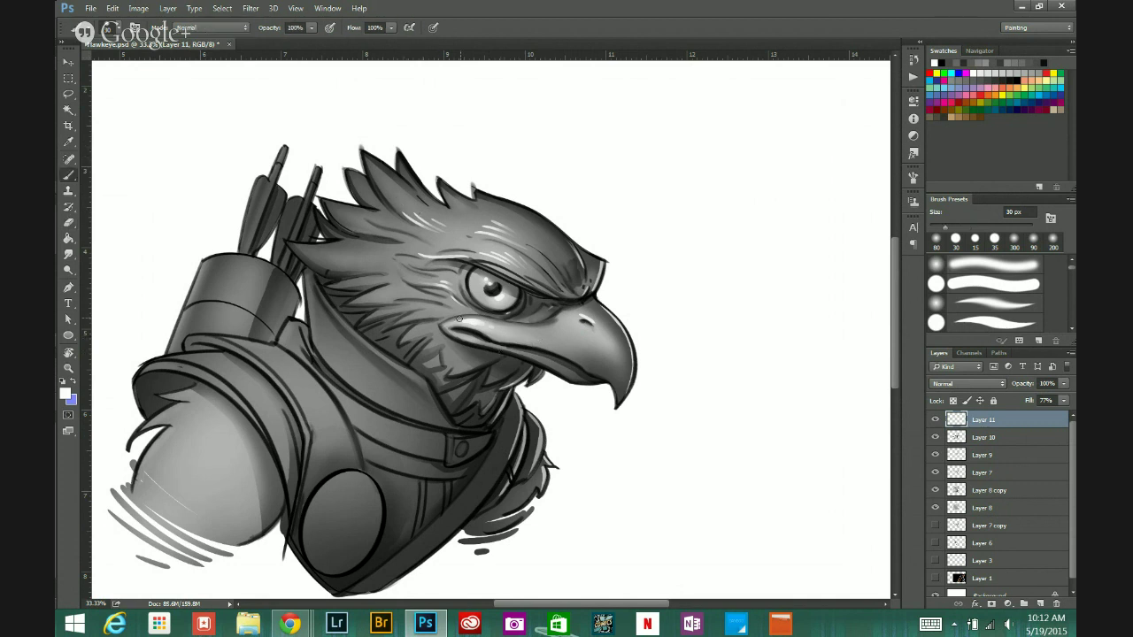
key("bracketleft")
key("bracketleft")
mouse_move(434, 330)
left_mouse_down()
mouse_move(458, 367)
mouse_move(489, 360)
mouse_move(462, 365)
left_mouse_up()
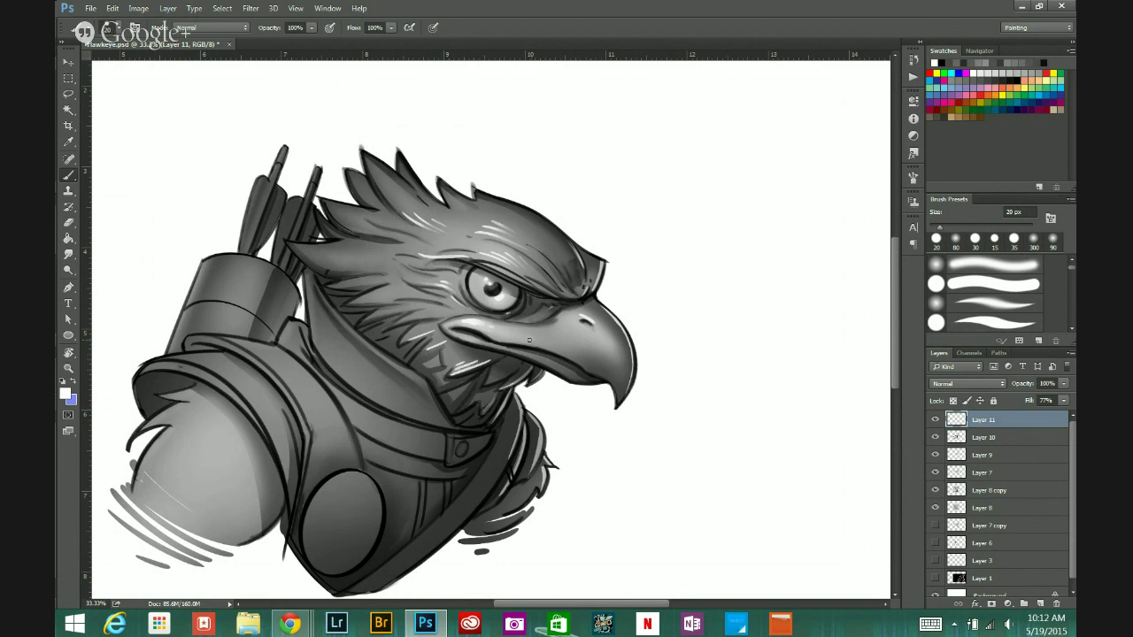
Step: Paint white highlights on the cheek and back-of-head feathers with the 20 px brush and soften them with the 80 px Eraser
left_click_drag(393, 326, 461, 307)
mouse_move(350, 304)
left_mouse_down()
mouse_move(393, 288)
mouse_move(376, 294)
mouse_move(435, 295)
left_mouse_up()
mouse_move(351, 283)
left_mouse_down()
mouse_move(405, 275)
mouse_move(389, 265)
left_mouse_up()
key("ctrl+z")
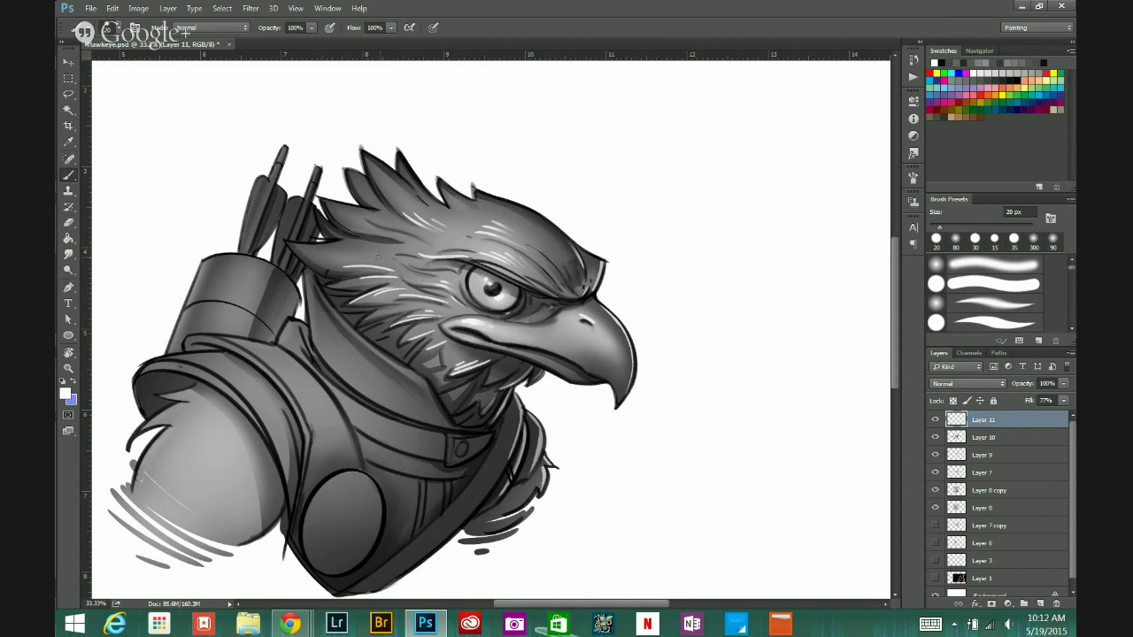
key("ctrl+z")
mouse_move(370, 256)
left_mouse_down()
mouse_move(392, 261)
mouse_move(409, 241)
left_mouse_up()
key("e")
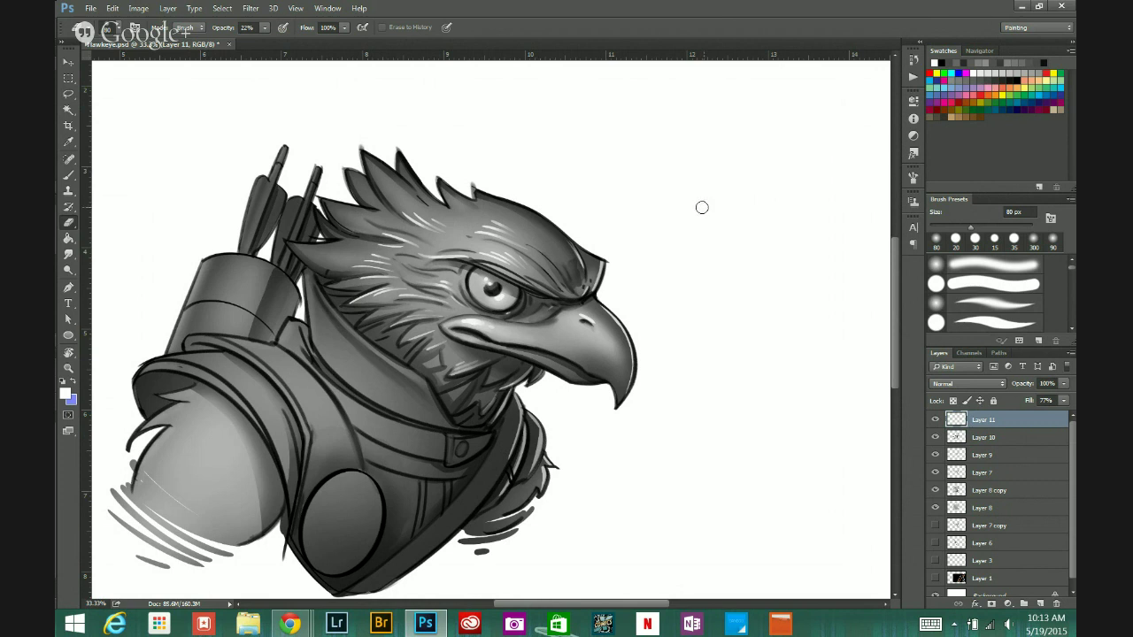
Step: Highlight the upright crest feathers with white 20 px strokes and soften them with the 80 px Eraser at 22% opacity
left_click(69, 176)
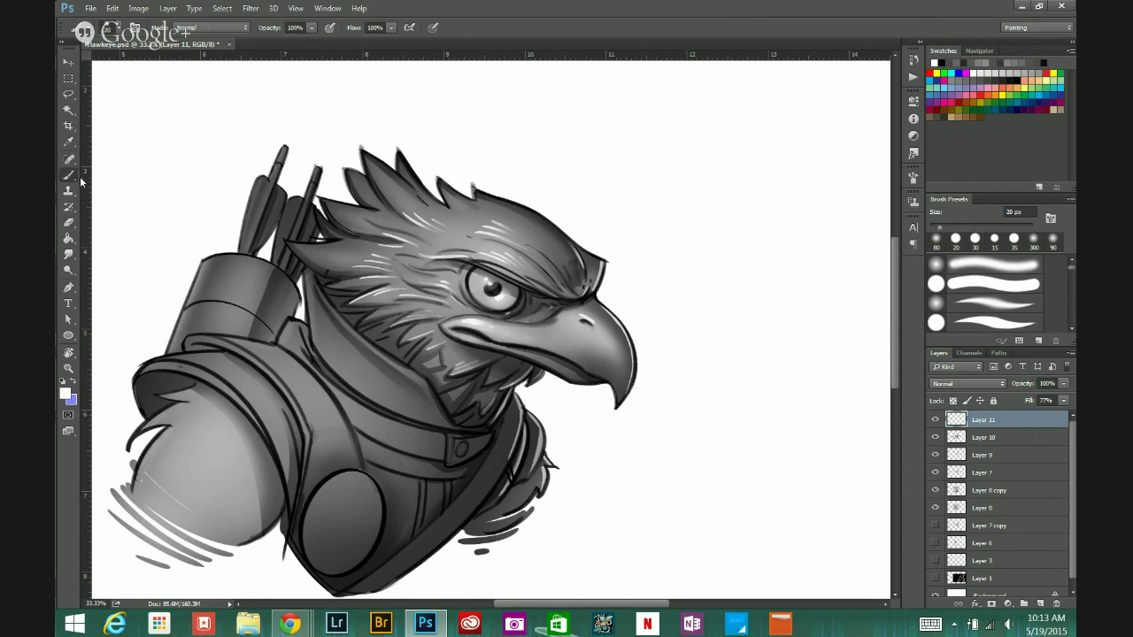
left_click_drag(371, 173, 403, 215)
left_click_drag(401, 169, 420, 189)
mouse_move(352, 179)
left_mouse_down()
mouse_move(379, 210)
mouse_move(370, 230)
mouse_move(364, 214)
left_mouse_up()
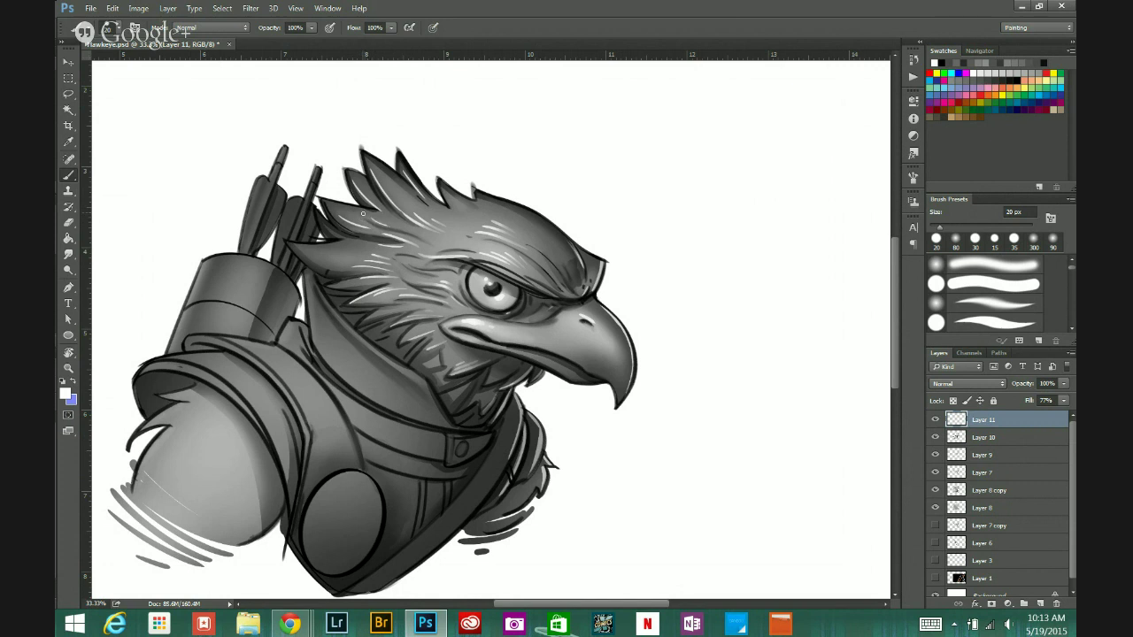
key("e")
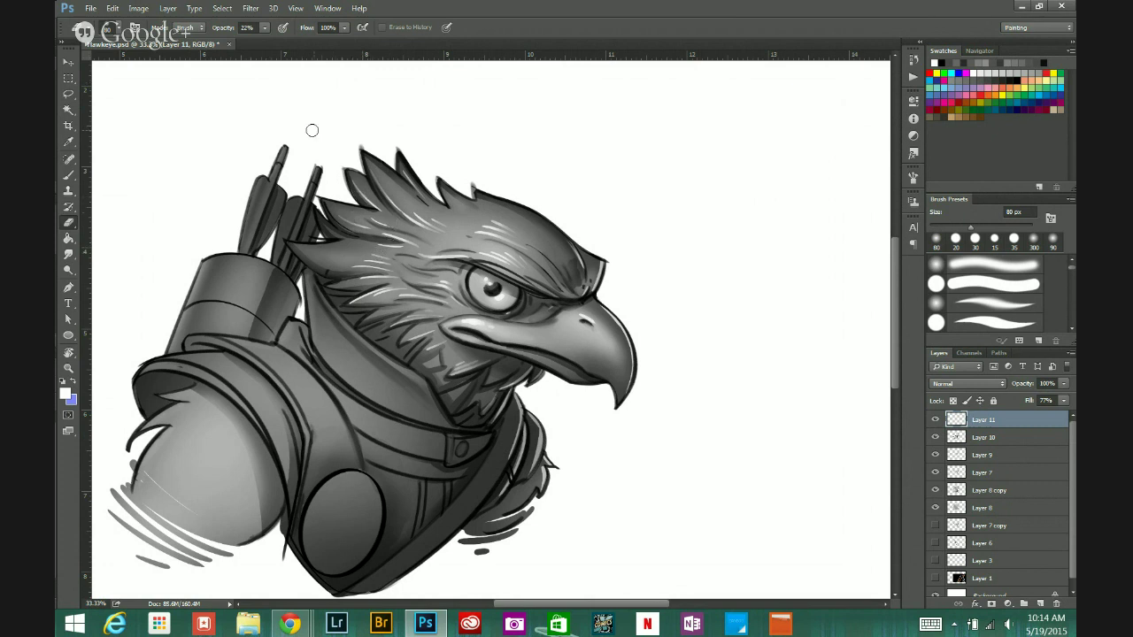
Step: Highlight the long rear feather and the neck feathers along the collar with the 20 px brush, and soften them with the 80 px Eraser
left_click(69, 174)
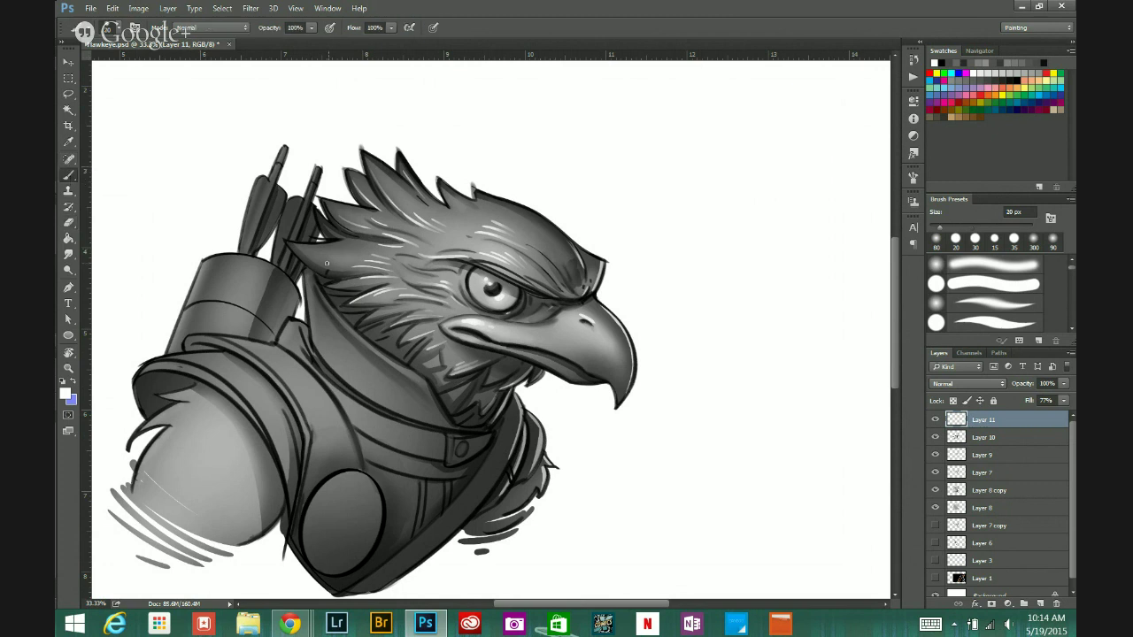
left_click_drag(324, 270, 336, 257)
left_click_drag(369, 317, 437, 309)
left_click(68, 222)
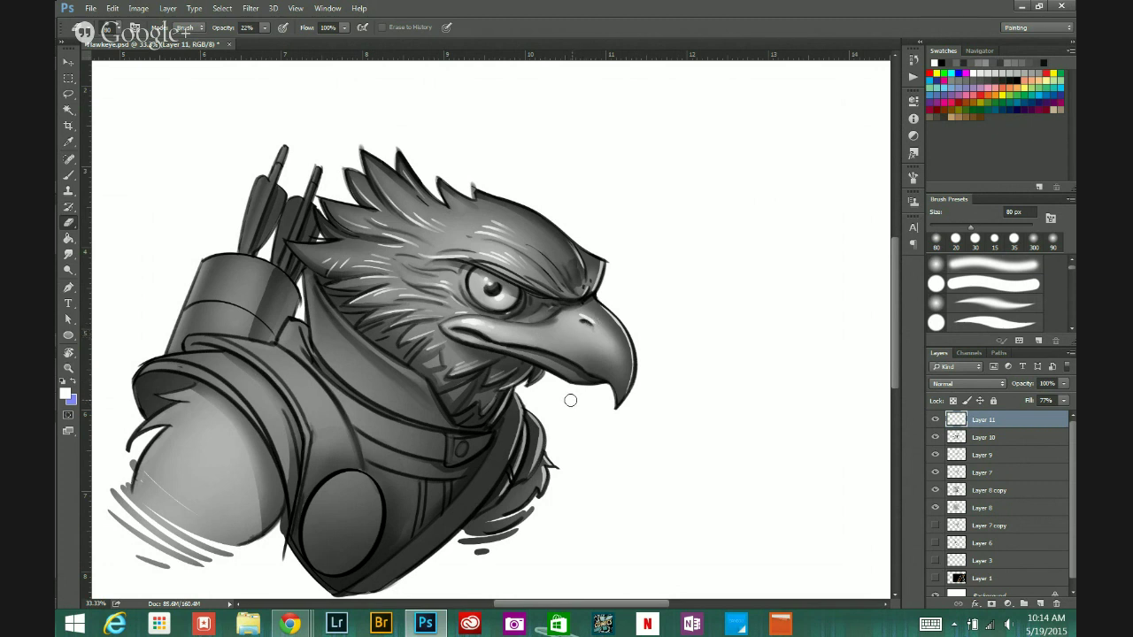
Step: Add white 20 px highlights to the neck feathers below the jaw and soften them with the 80 px Eraser at 22% opacity
left_click(69, 176)
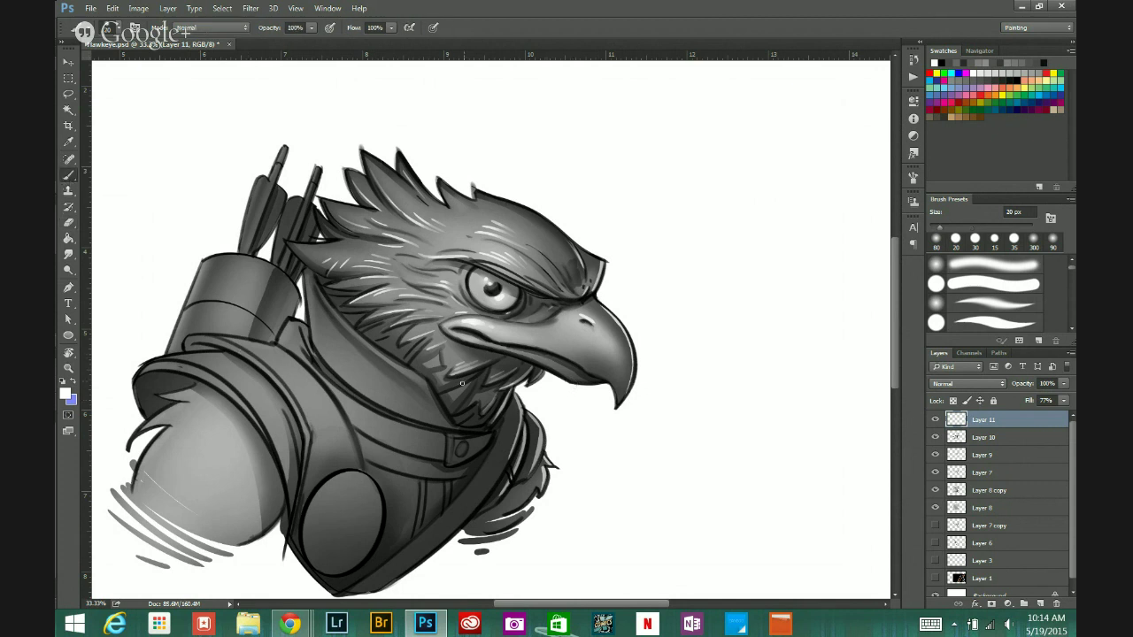
mouse_move(441, 367)
left_mouse_down()
mouse_move(459, 359)
mouse_move(447, 361)
mouse_move(462, 354)
mouse_move(457, 345)
left_mouse_up()
left_click(69, 222)
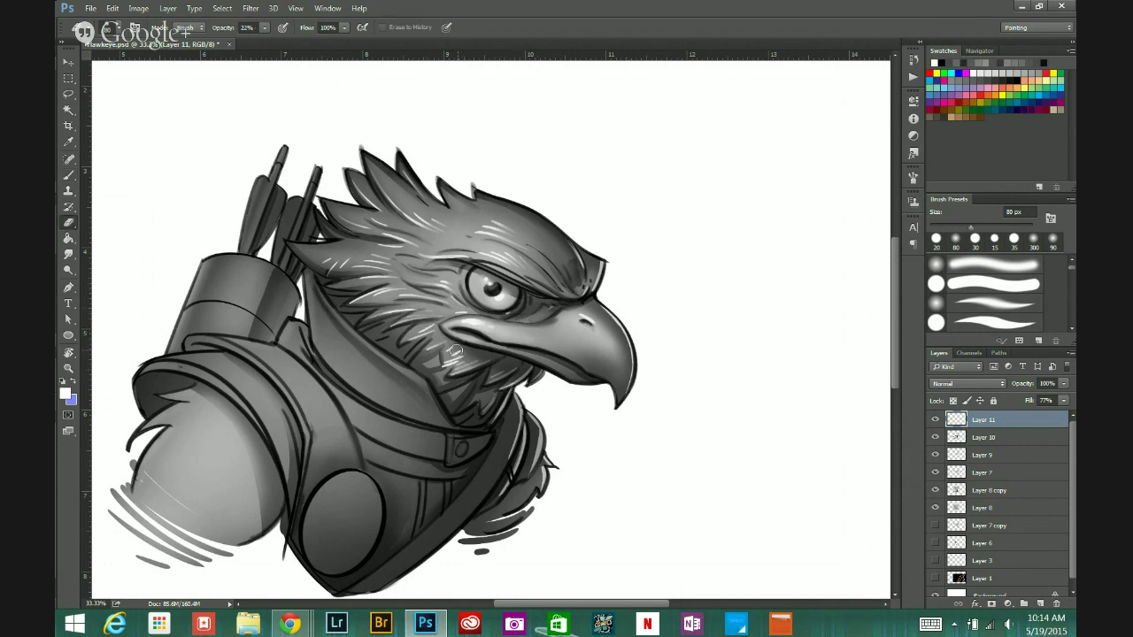
left_click_drag(453, 348, 424, 331)
left_click_drag(455, 352, 446, 361)
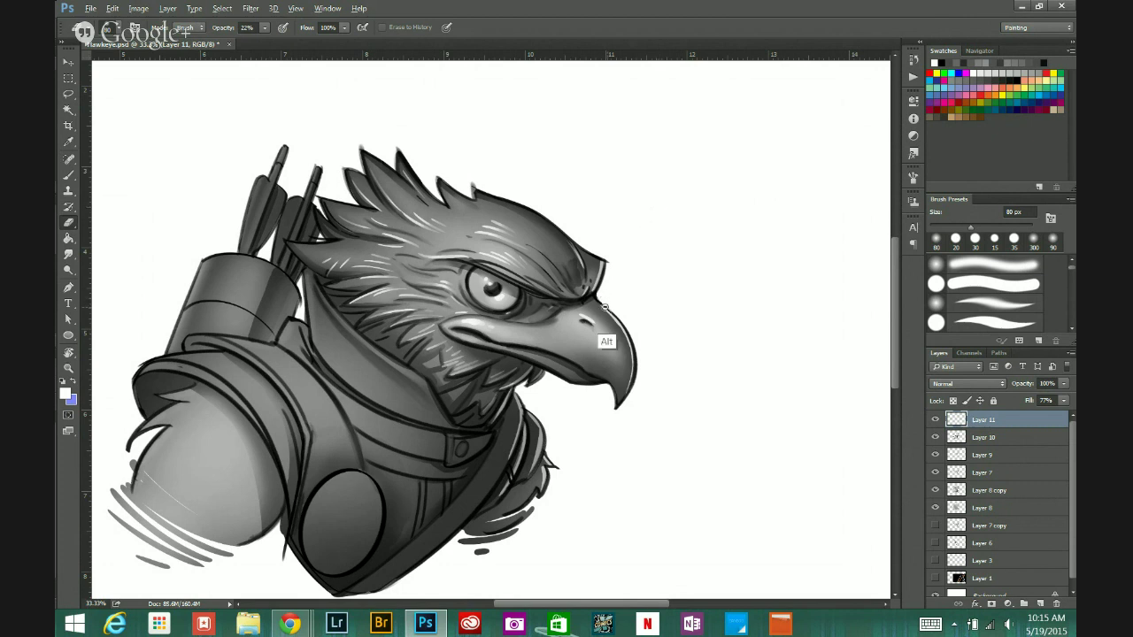
Step: Paint a thin white 20 px highlight along the forehead edge above the brow
scroll(620, 326, "down", 1)
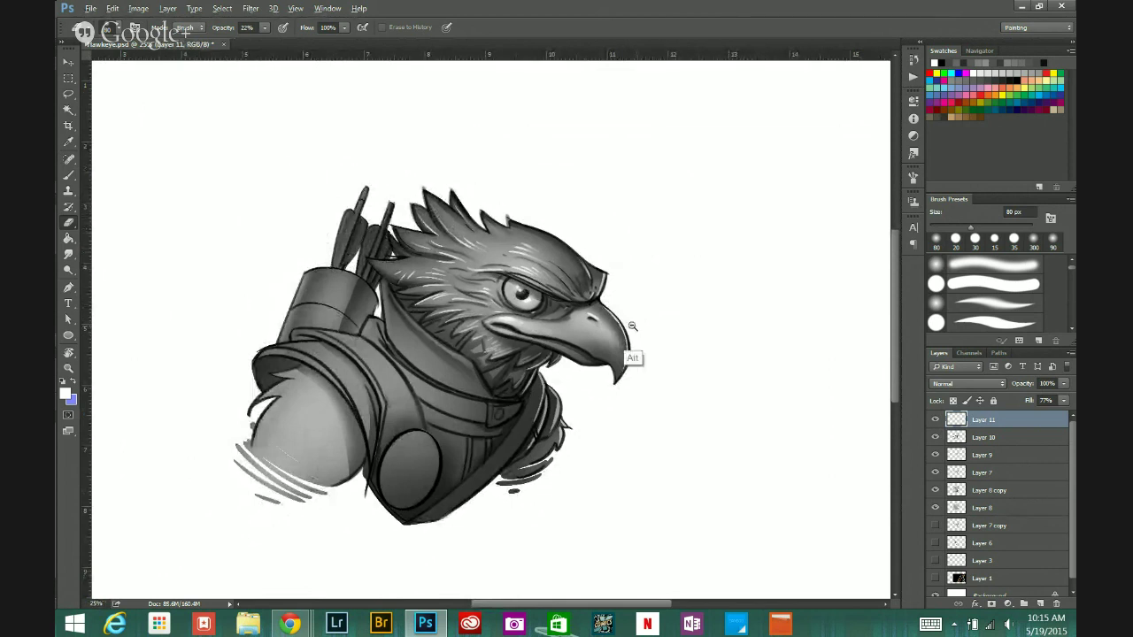
key("ctrl+minus")
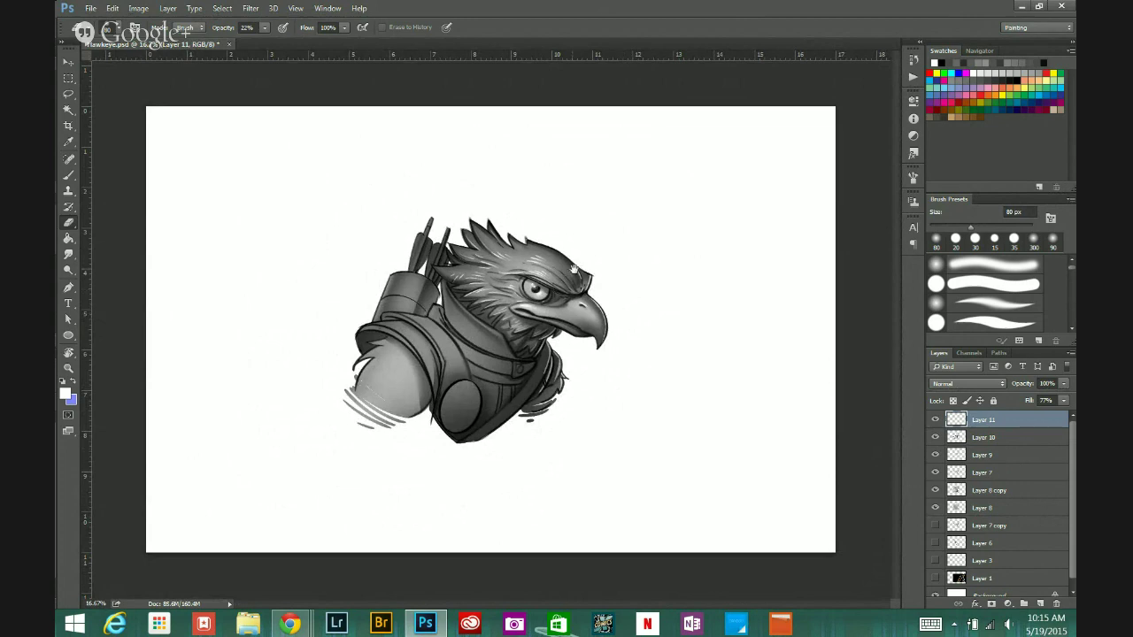
scroll(546, 283, "up", 3)
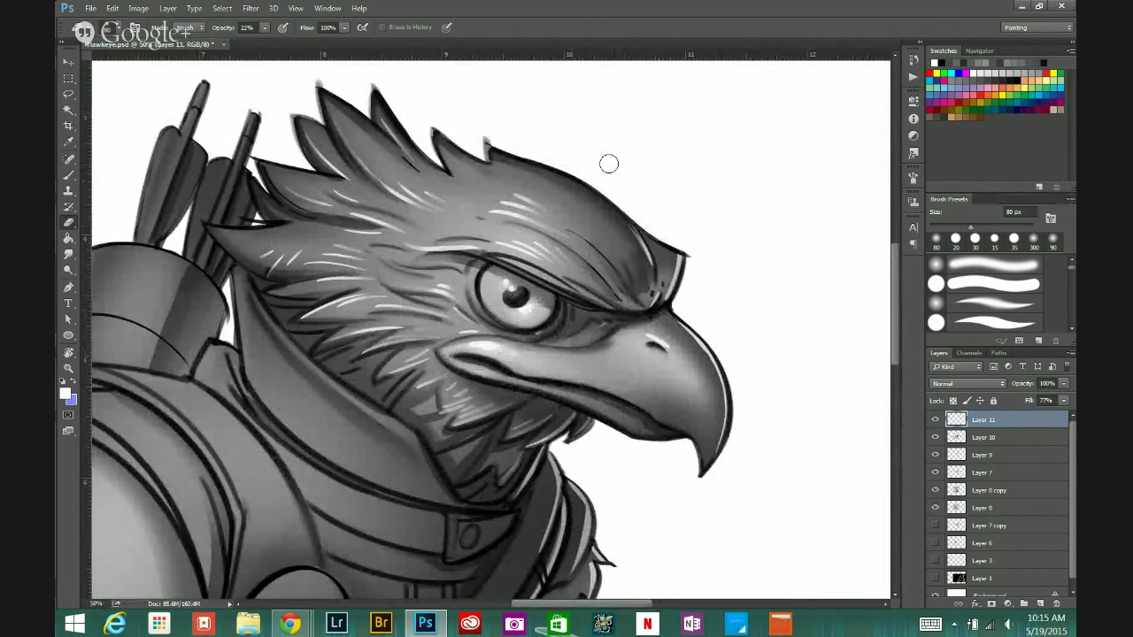
left_click(69, 174)
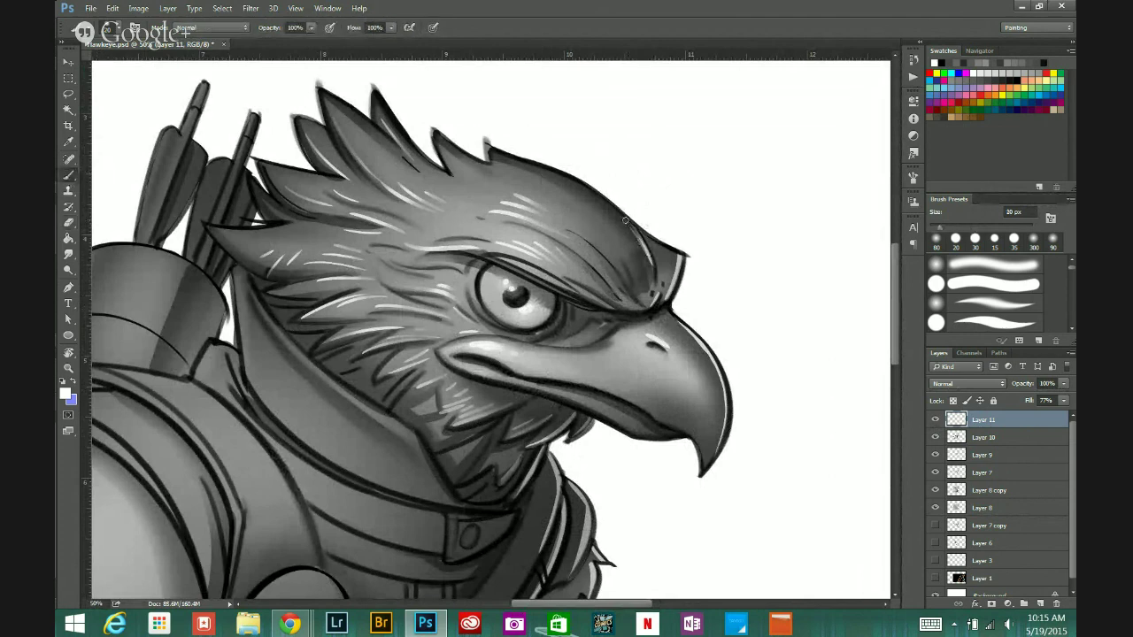
left_click_drag(630, 225, 642, 234)
Step: Highlight the collar's upper edge with a white 20 px stroke and soften it with the 80 px Eraser
scroll(723, 425, "down", 2)
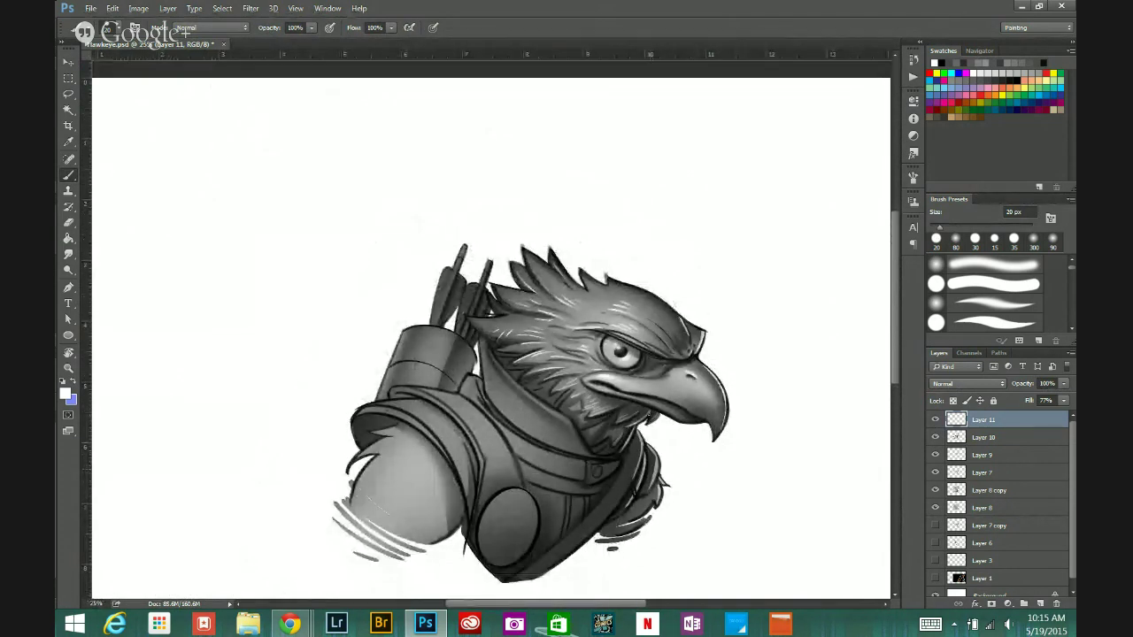
left_click(648, 434)
left_click(650, 434)
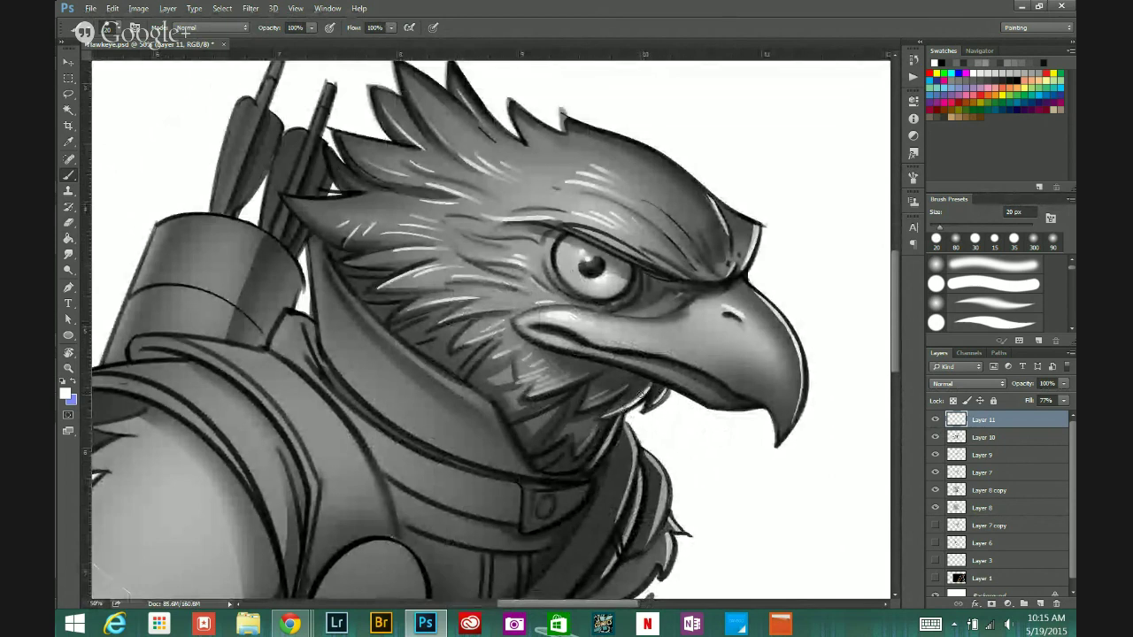
key("ctrl+minus")
key("ctrl+minus")
key("ctrl+minus")
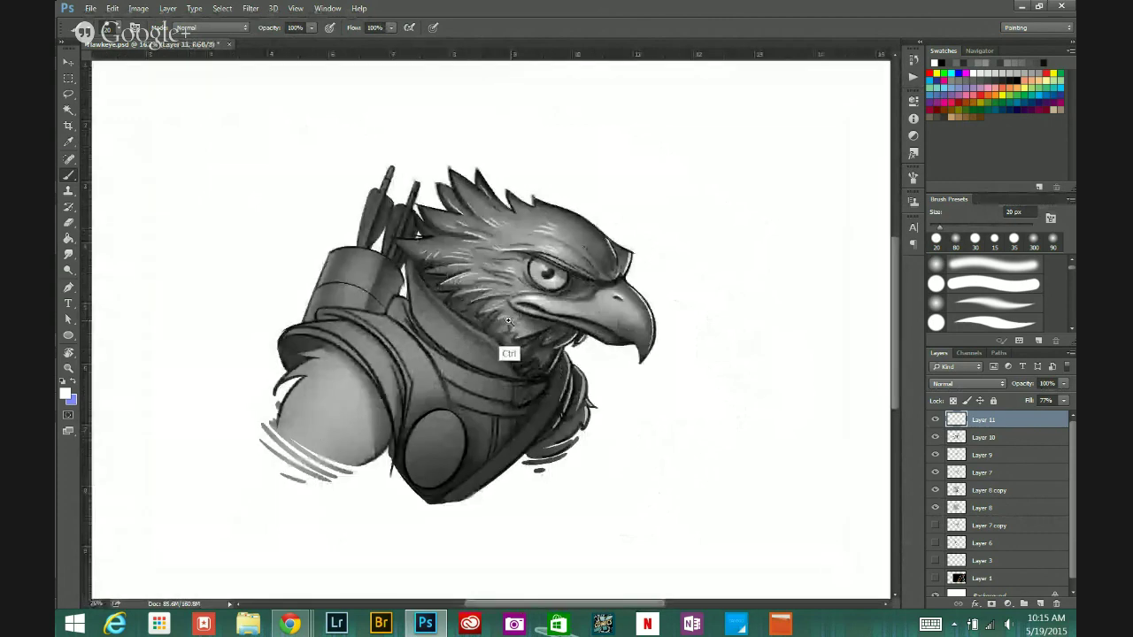
key("ctrl+plus")
key("ctrl+plus")
mouse_move(421, 302)
left_mouse_down()
mouse_move(469, 339)
mouse_move(443, 349)
mouse_move(471, 338)
left_mouse_up()
key("ctrl+z")
left_click_drag(414, 297, 460, 333)
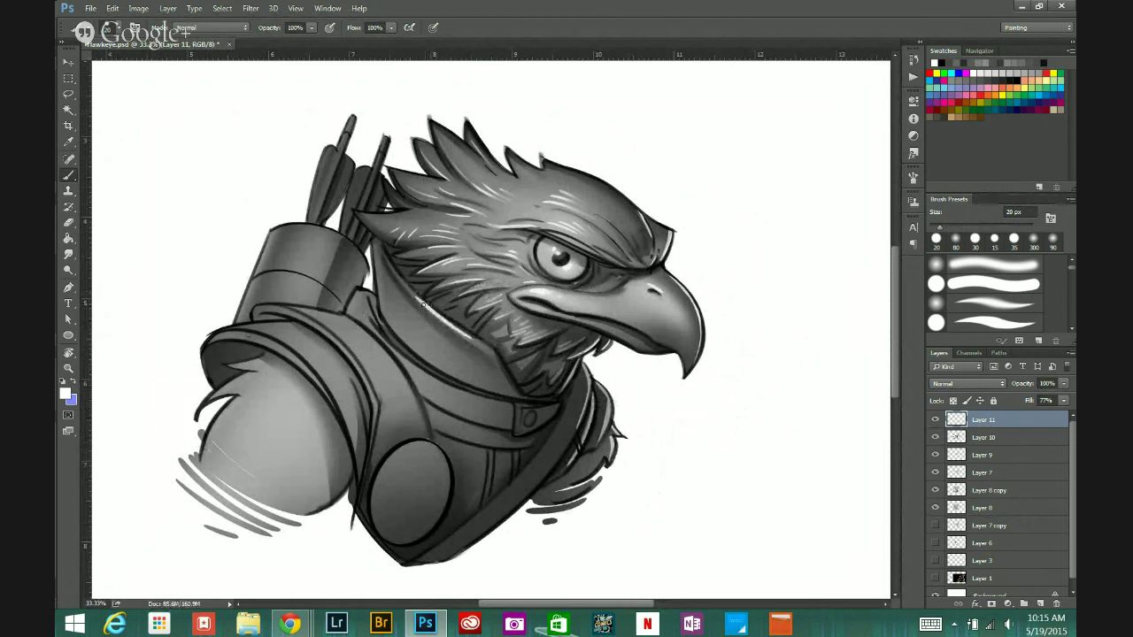
left_click(68, 222)
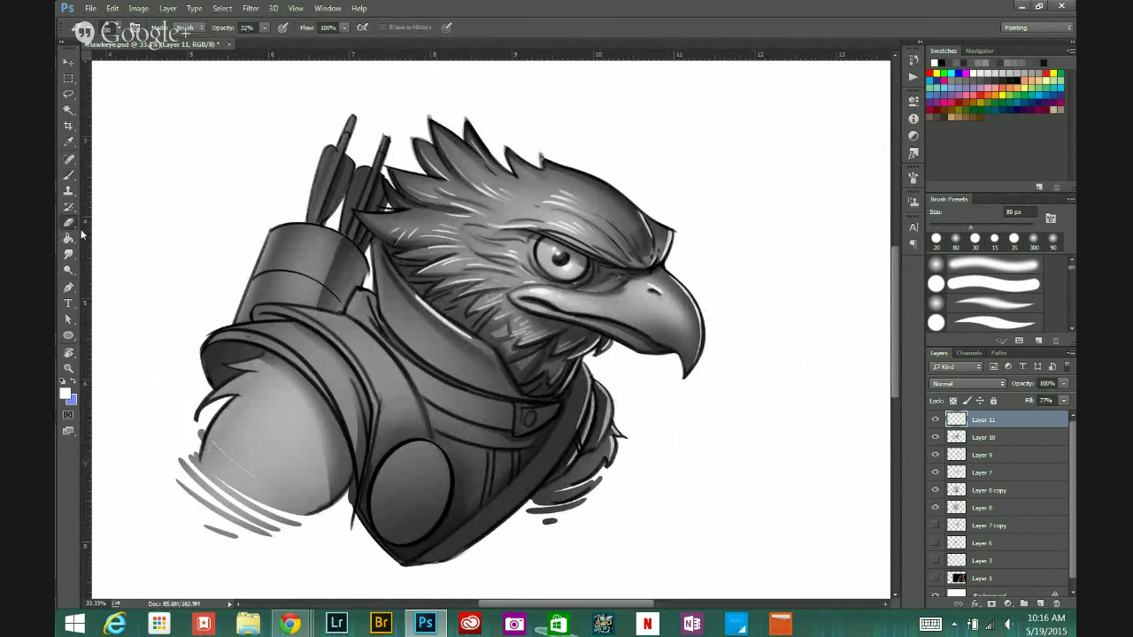
mouse_move(411, 290)
left_mouse_down()
mouse_move(441, 317)
mouse_move(396, 267)
mouse_move(474, 344)
left_mouse_up()
Step: Paint white 20 px highlights along the collar's lower seam, the shoulder strap edge and the collar button
left_click(70, 176)
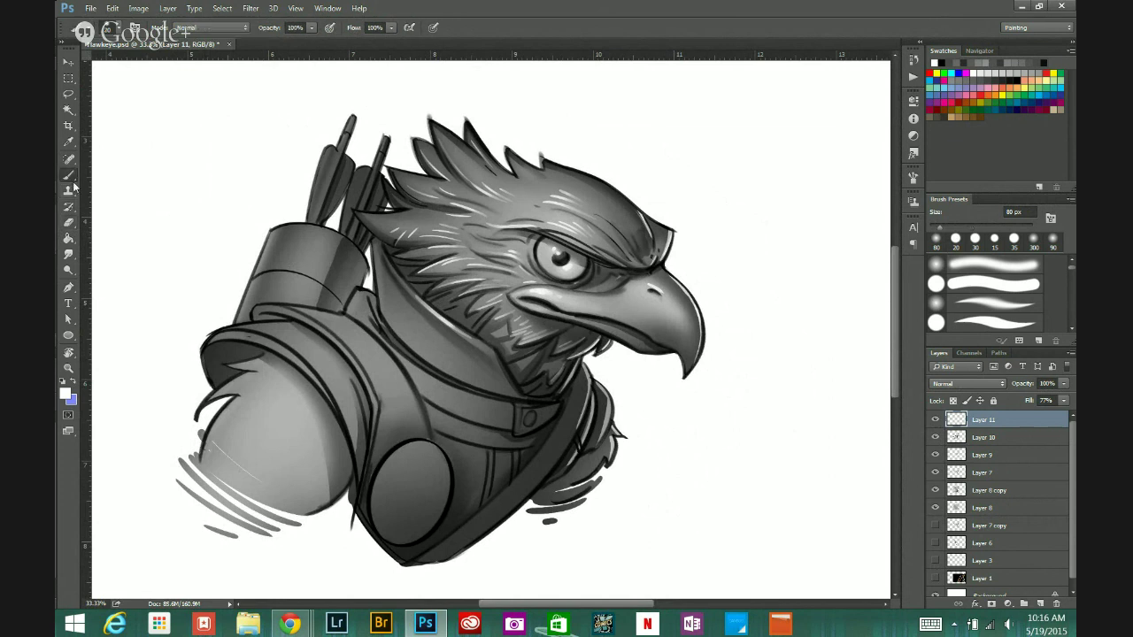
left_click_drag(393, 349, 448, 390)
left_click_drag(328, 330, 370, 376)
left_click_drag(328, 330, 362, 364)
key("ctrl+z")
left_click_drag(328, 329, 367, 379)
key("ctrl+z")
left_click_drag(325, 328, 362, 368)
key("ctrl+z")
left_click_drag(328, 330, 361, 369)
key("ctrl+z")
left_click_drag(331, 334, 363, 373)
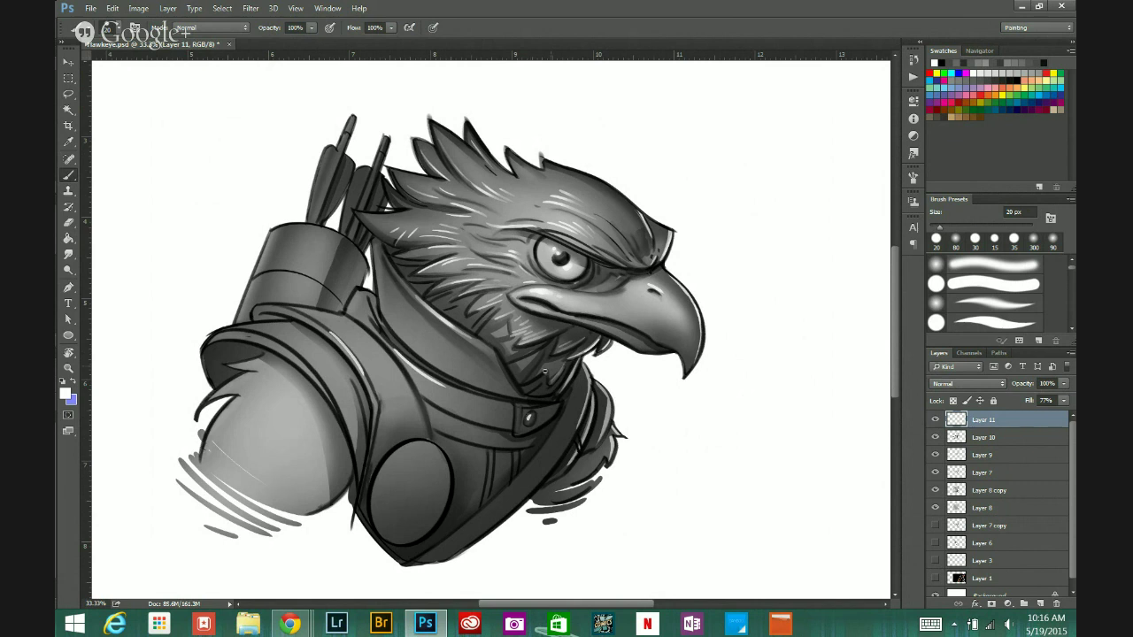
Step: Soften the collar button and shoulder strap highlights with the 80 px Eraser at 22% opacity
left_click(69, 222)
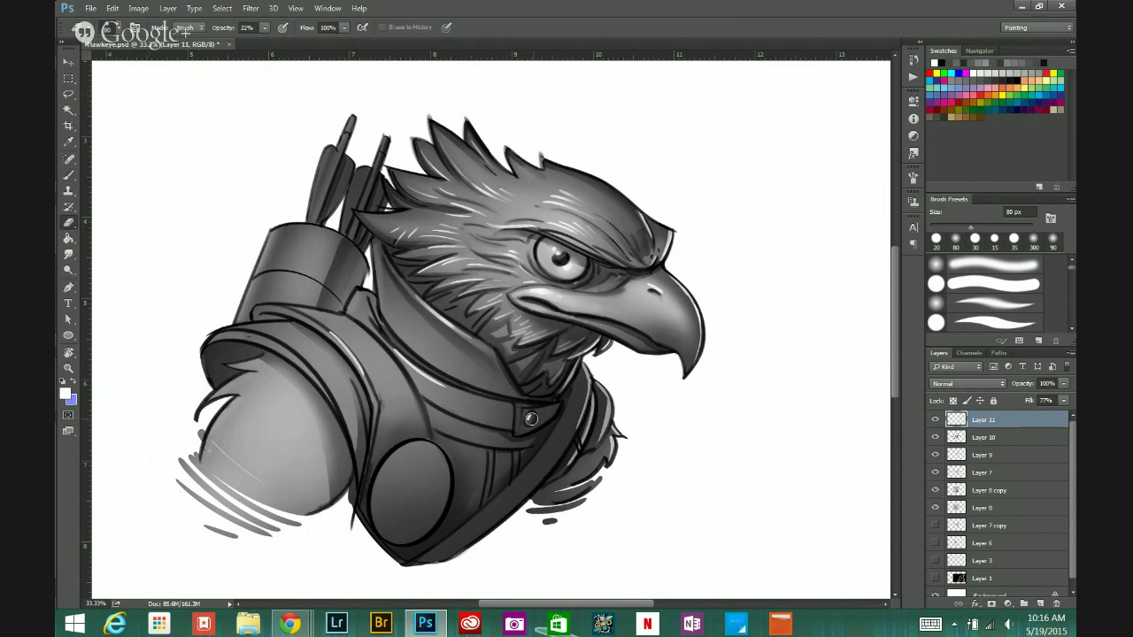
left_click(531, 418)
left_click_drag(531, 418, 537, 406)
key("alt")
left_click(603, 300, "alt")
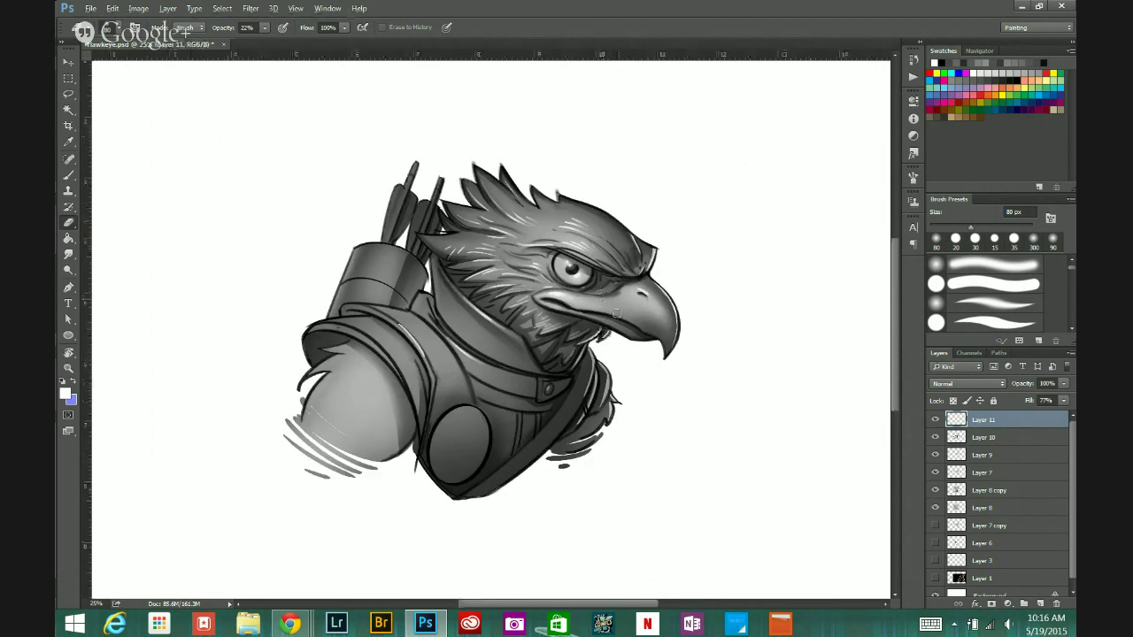
left_click(419, 338, "ctrl")
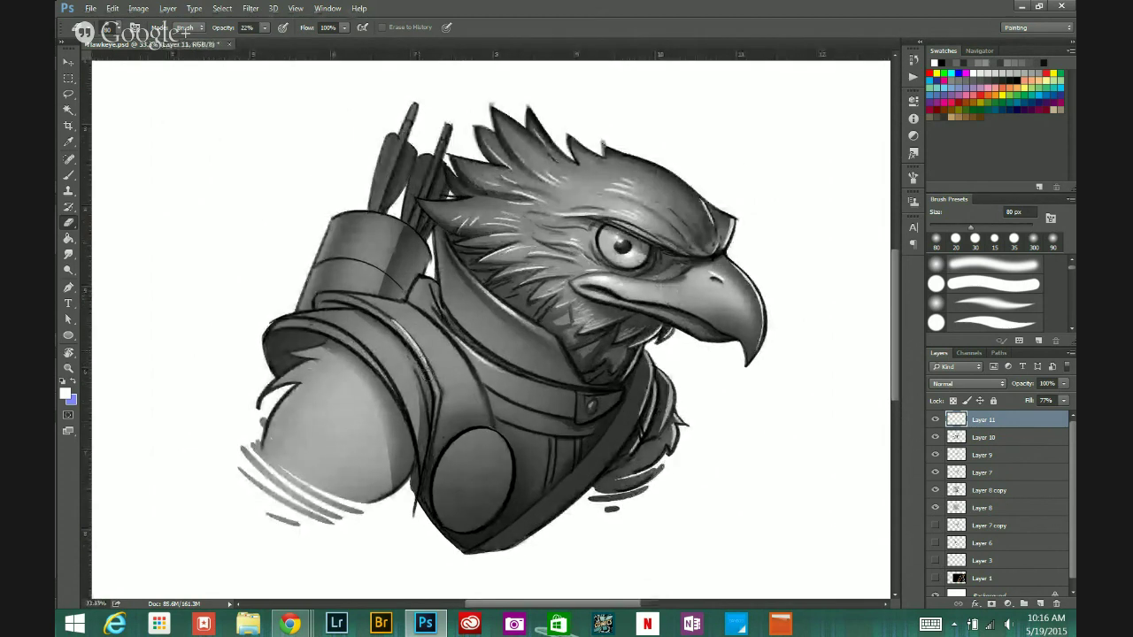
left_click_drag(387, 317, 420, 358)
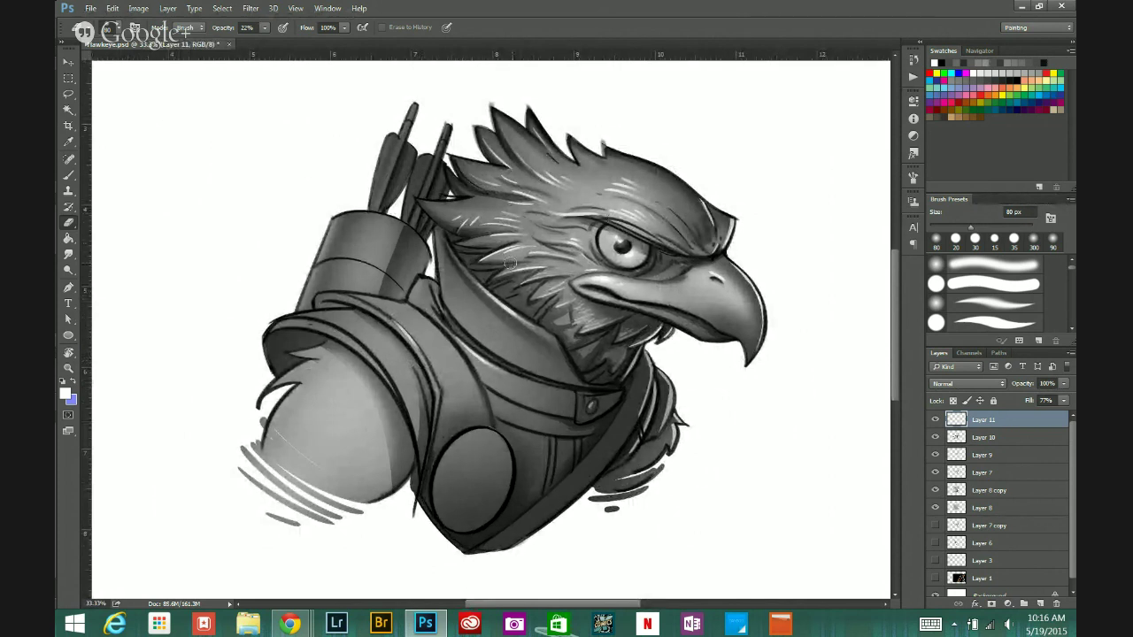
Step: Paint curved white feather strokes across the rounded upper arm with the 20 px brush
left_click(69, 175)
mouse_move(320, 364)
left_mouse_down()
mouse_move(378, 399)
mouse_move(387, 431)
left_mouse_up()
key("ctrl+z")
left_click_drag(339, 391, 380, 443)
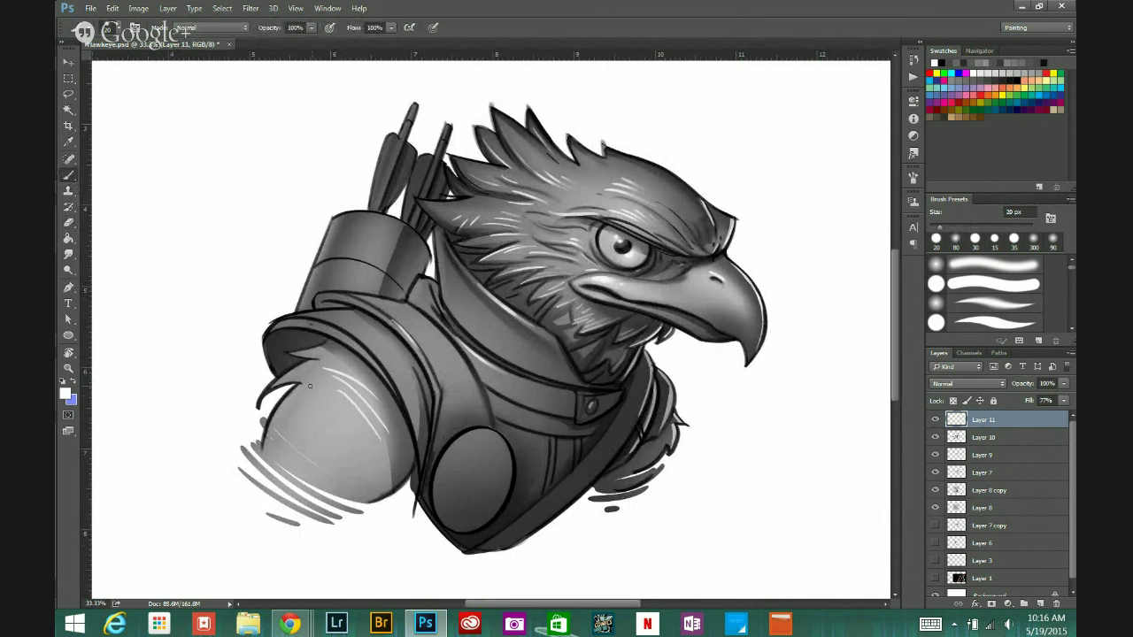
left_click_drag(310, 386, 350, 409)
left_click_drag(339, 428, 381, 470)
left_click_drag(300, 435, 364, 469)
left_click_drag(274, 436, 370, 490)
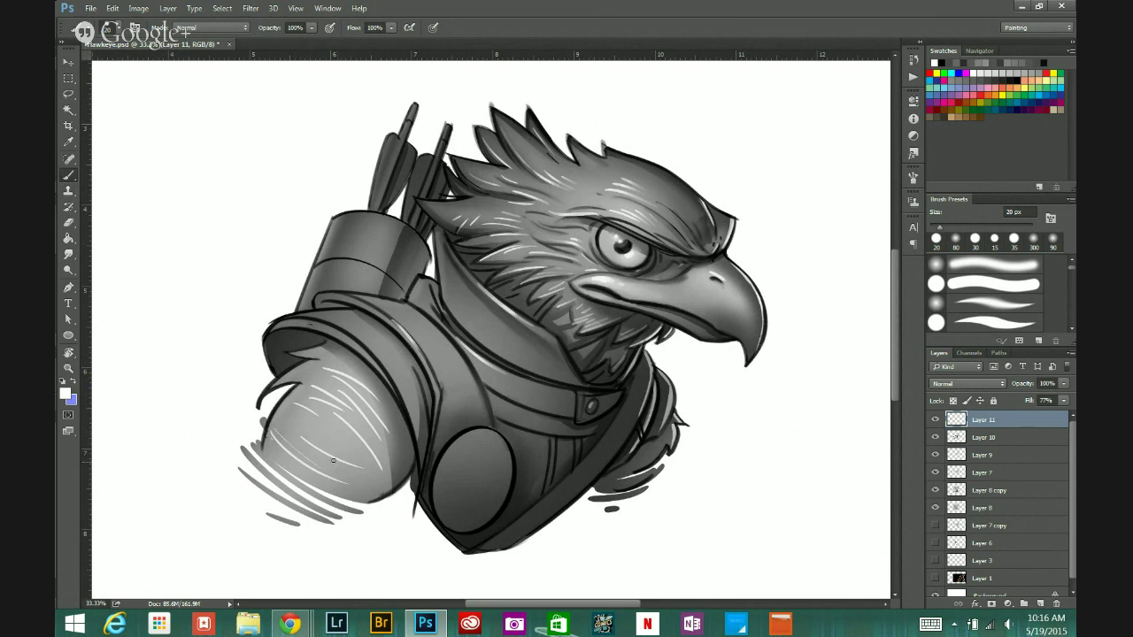
left_click_drag(286, 425, 394, 489)
left_click_drag(323, 429, 361, 457)
mouse_move(291, 376)
left_mouse_down()
mouse_move(322, 383)
mouse_move(334, 365)
mouse_move(367, 378)
left_mouse_up()
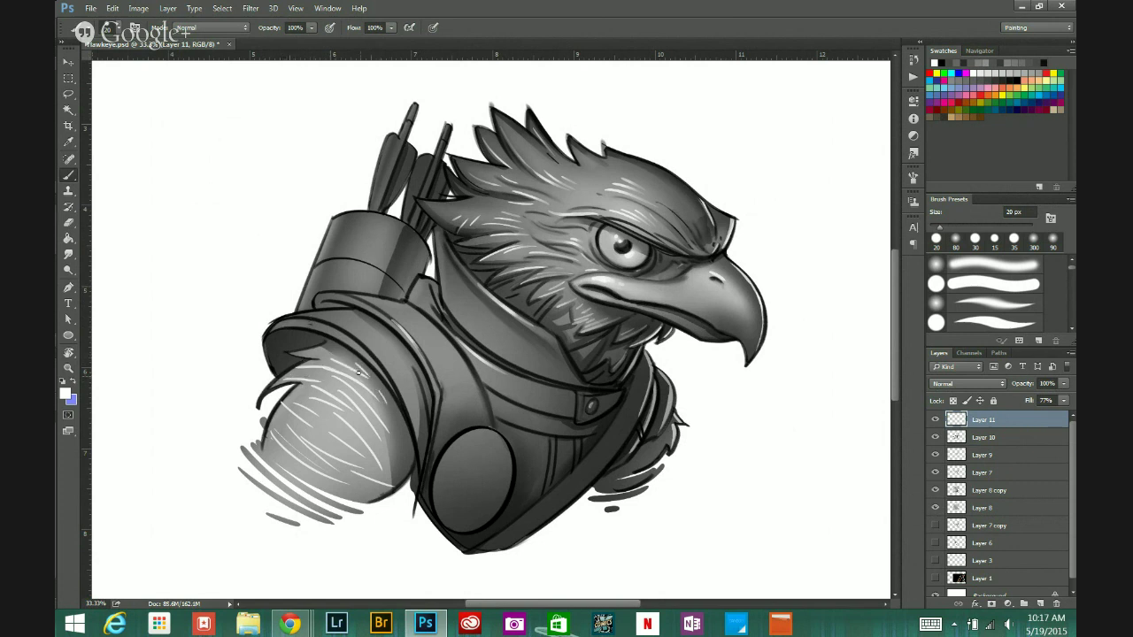
Step: Enlarge the Eraser to 300 px and soften the upper arm's feather strokes and the shoulder highlights at 22% opacity
key("e")
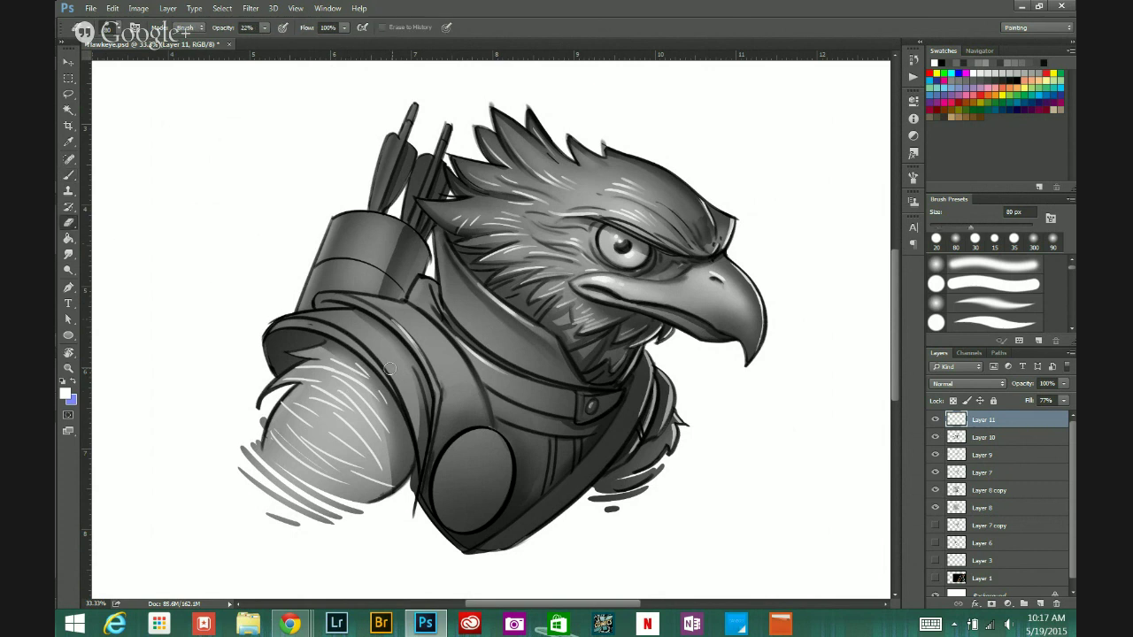
key("bracketright")
key("bracketright")
key("bracketright")
key("bracketright")
key("bracketright")
key("bracketright")
key("bracketright")
key("bracketright")
mouse_move(385, 471)
left_mouse_down()
mouse_move(379, 436)
mouse_move(368, 479)
mouse_move(355, 476)
mouse_move(382, 429)
mouse_move(371, 454)
mouse_move(396, 458)
mouse_move(378, 408)
mouse_move(380, 444)
mouse_move(339, 336)
mouse_move(289, 397)
mouse_move(296, 361)
left_mouse_up()
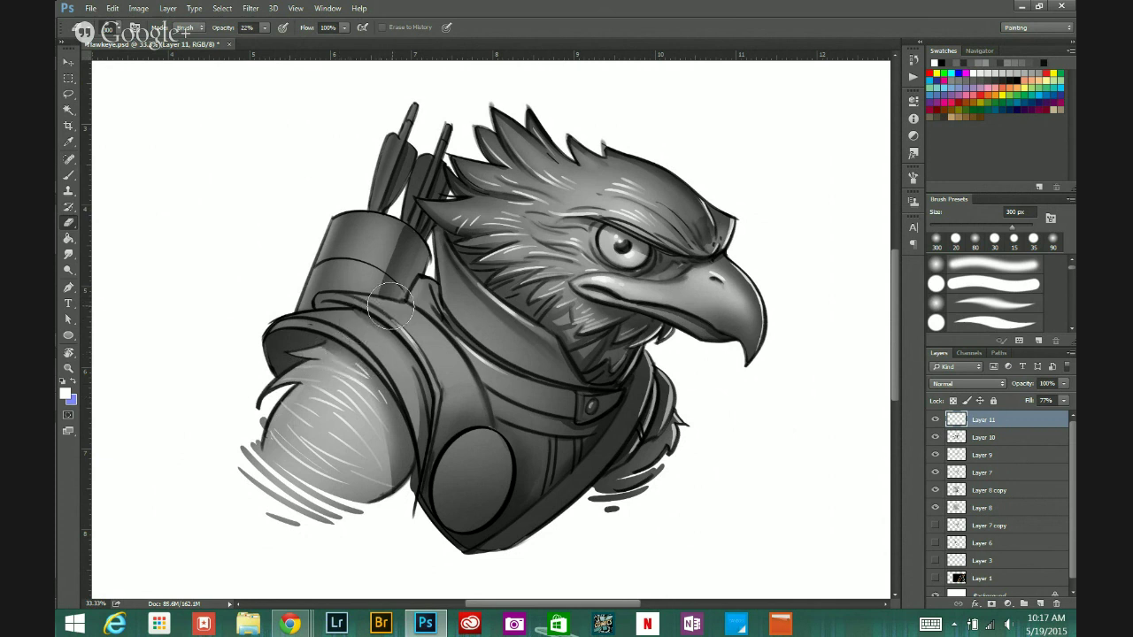
left_click_drag(390, 306, 419, 254)
left_click_drag(501, 247, 500, 253)
Step: Add short white feather strokes at the upper arm's lower inner edge and soften them with the 300 px Eraser
left_click(70, 176)
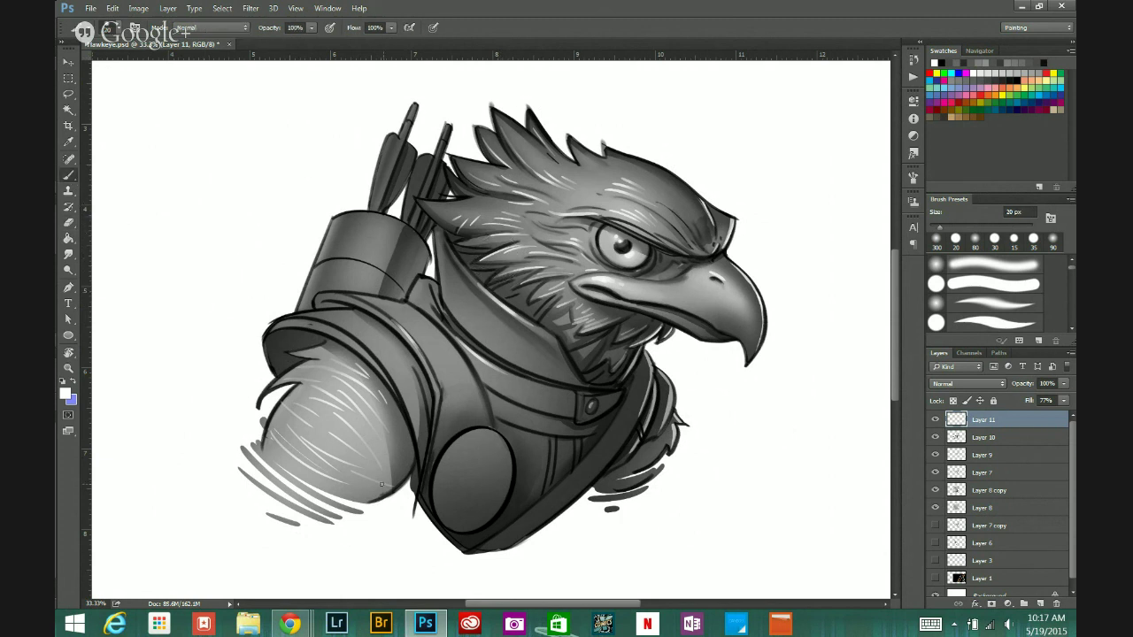
left_click_drag(389, 488, 369, 483)
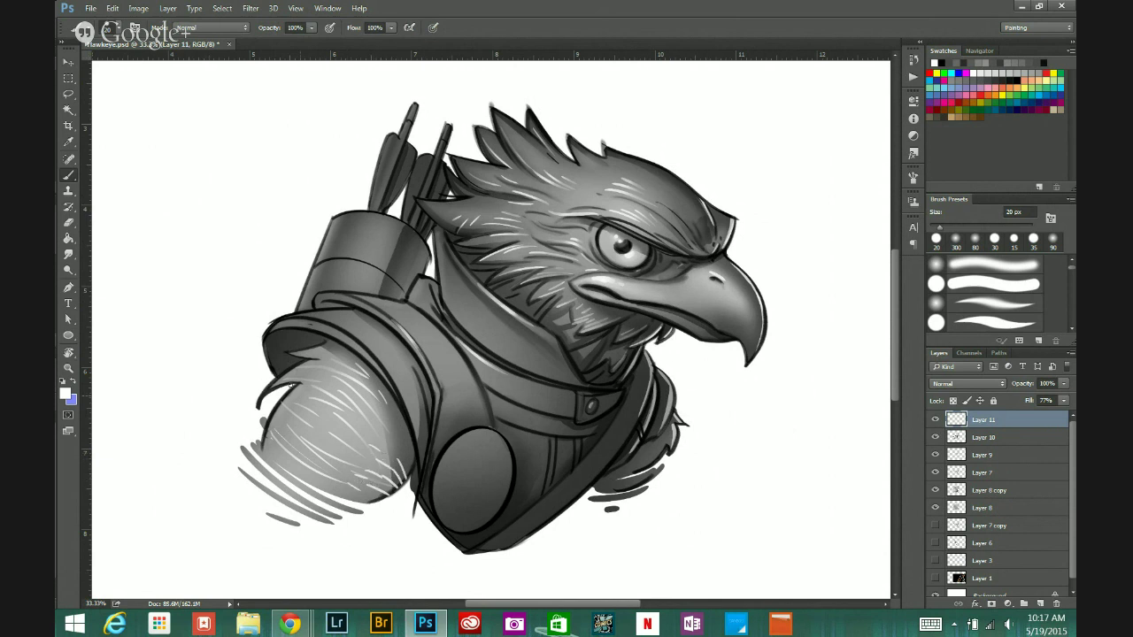
left_click(69, 222)
mouse_move(389, 479)
left_mouse_down()
mouse_move(371, 501)
mouse_move(389, 478)
mouse_move(376, 442)
mouse_move(403, 478)
mouse_move(370, 408)
mouse_move(388, 408)
mouse_move(375, 374)
left_mouse_up()
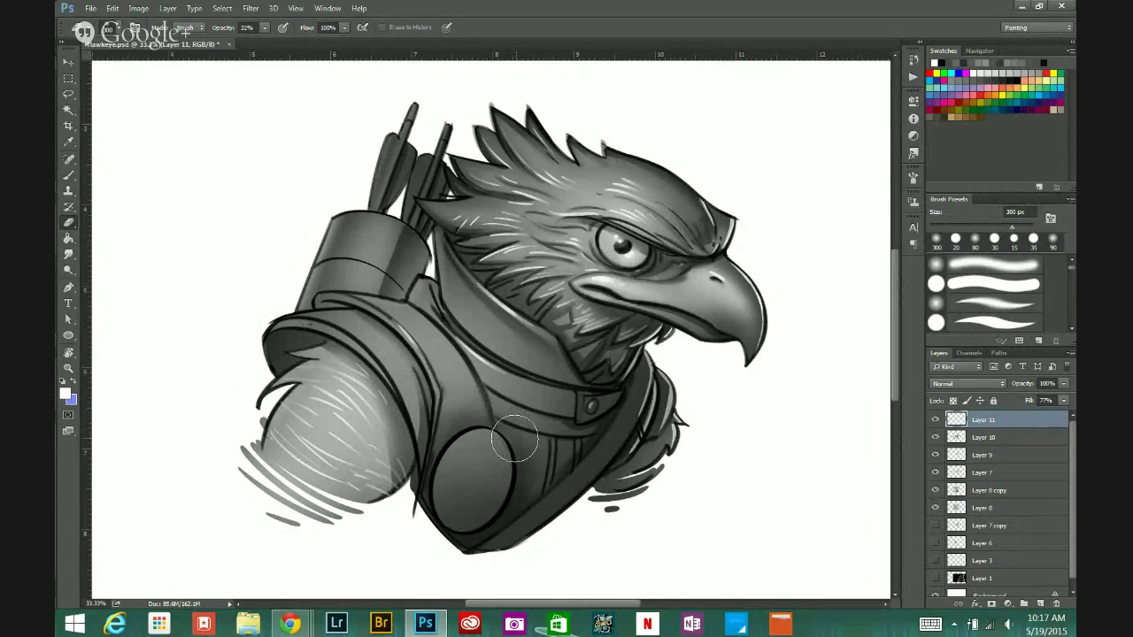
Step: Highlight both arrow shafts with white 20 px strokes and soften them near the fletching with the 300 px Eraser
key("b")
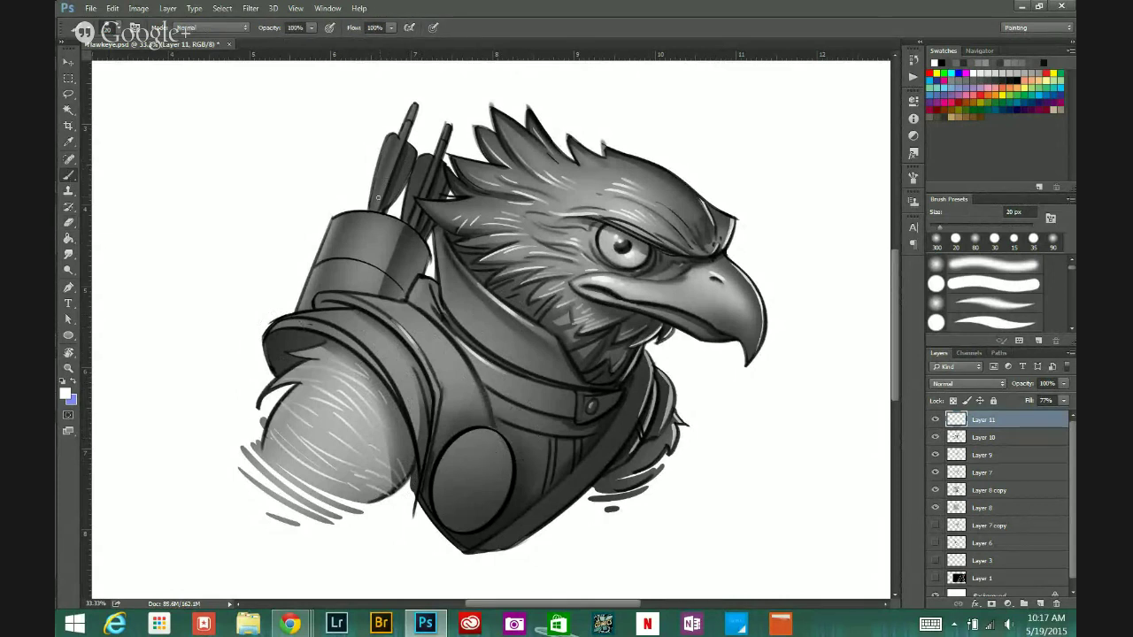
left_click_drag(383, 185, 415, 104)
left_click_drag(420, 193, 447, 118)
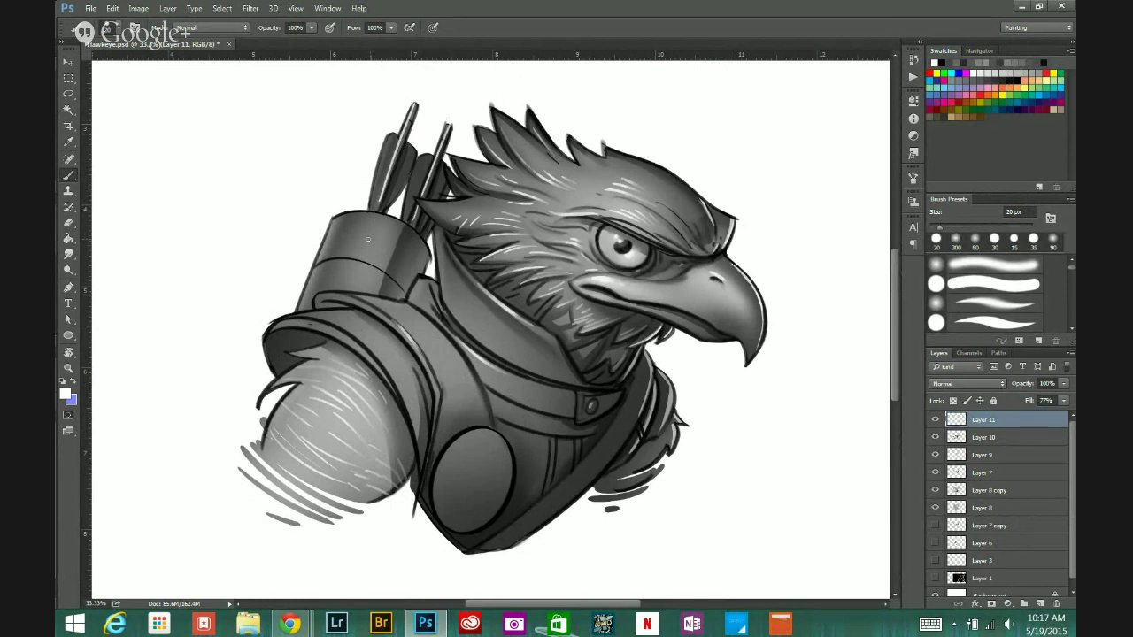
key("e")
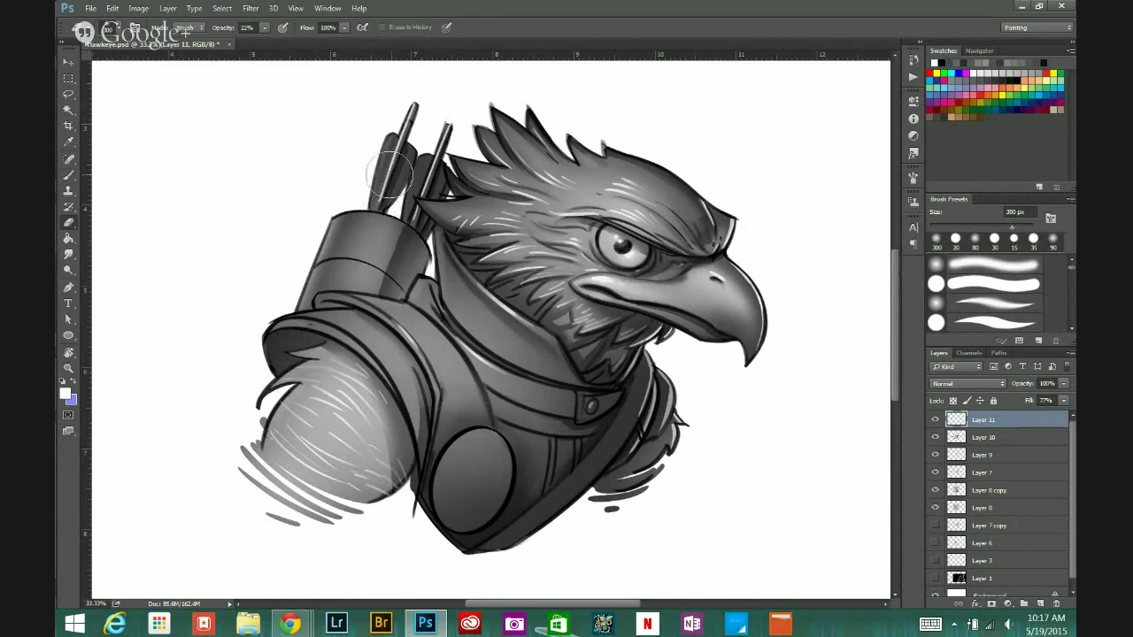
left_click_drag(383, 198, 398, 153)
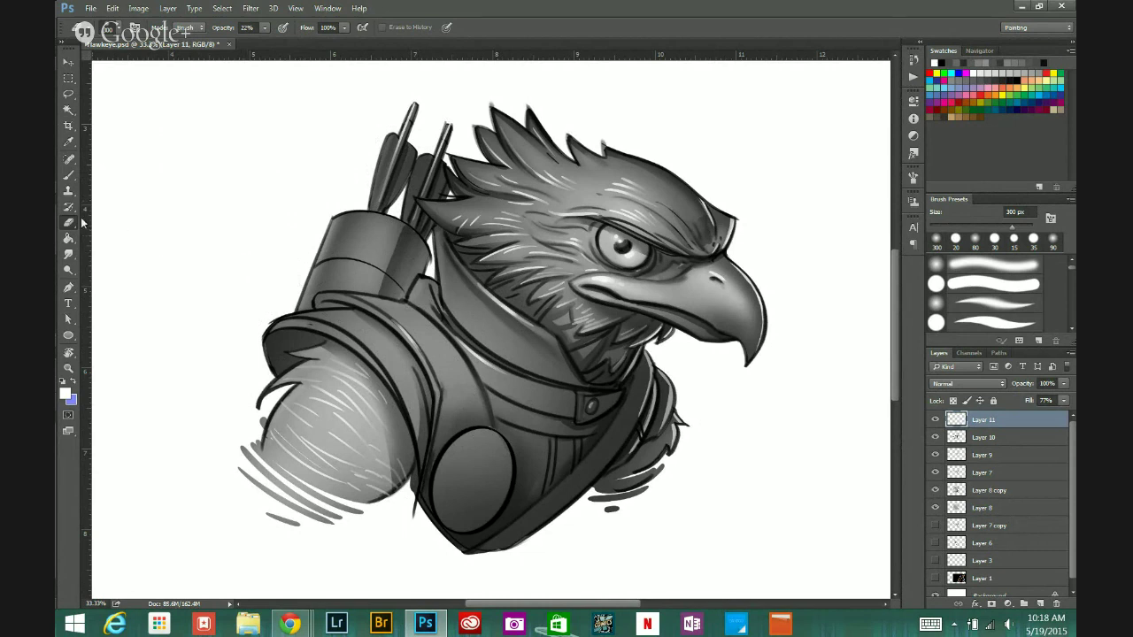
Step: Highlight the quiver's rim and seam with white 20 px strokes and soften them with the 300 px Eraser
left_click(70, 175)
mouse_move(369, 213)
left_mouse_down()
mouse_move(409, 226)
mouse_move(390, 218)
left_mouse_up()
key("ctrl+z")
key("ctrl+z")
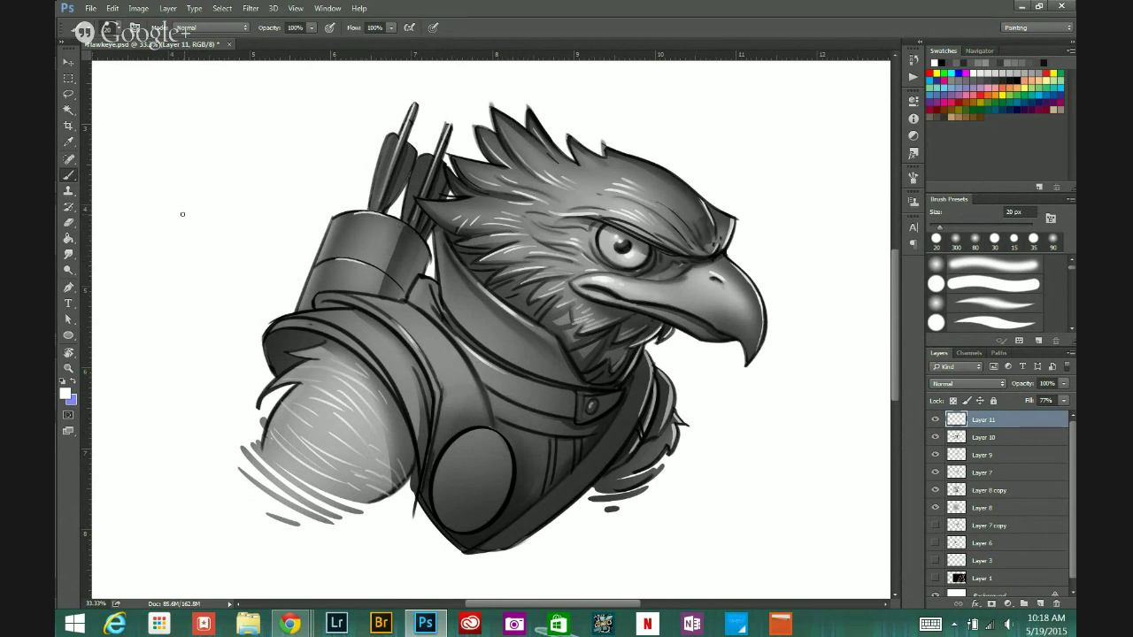
key("e")
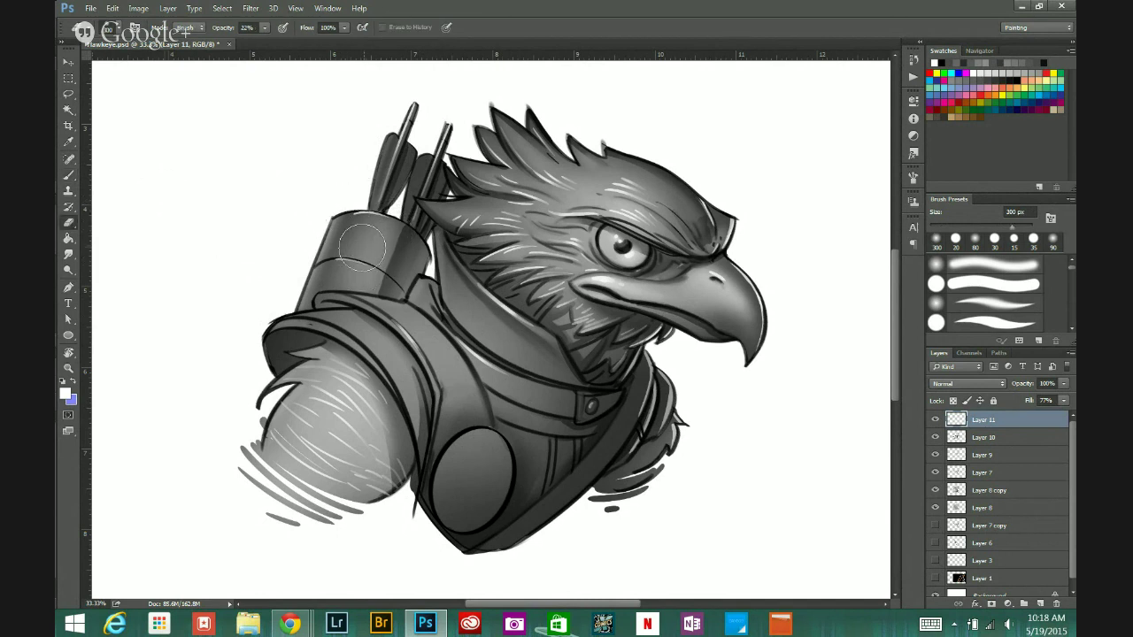
left_click_drag(361, 248, 363, 234)
Step: Highlight the shoulder pad's outer edge with a white 20 px stroke and soften it with the 300 px Eraser
key("b")
left_click_drag(323, 323, 372, 358)
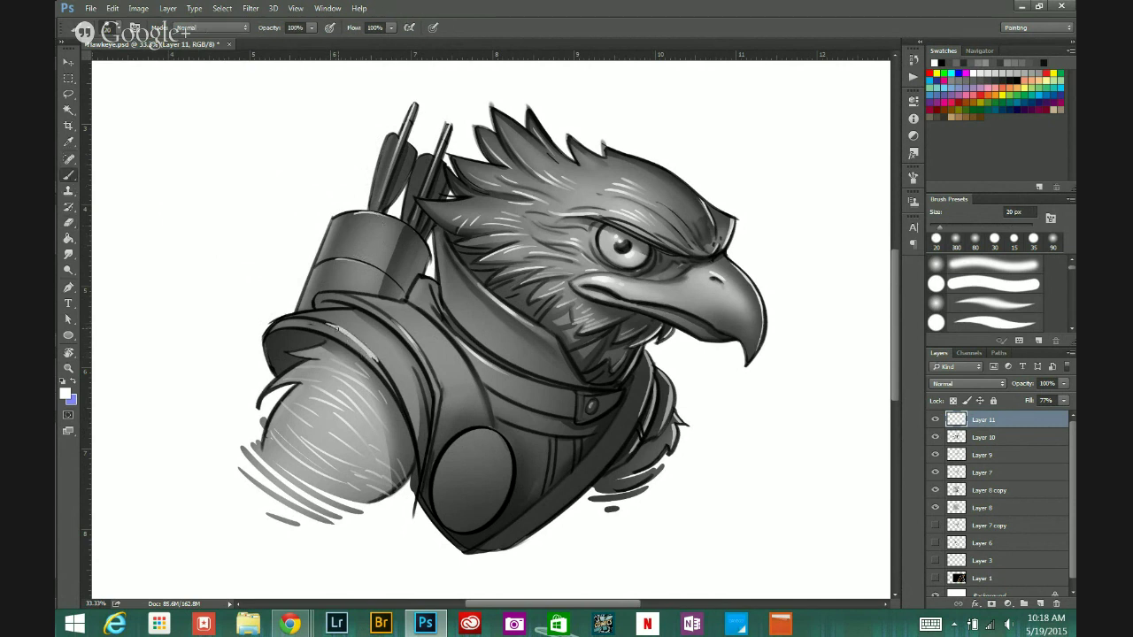
key("e")
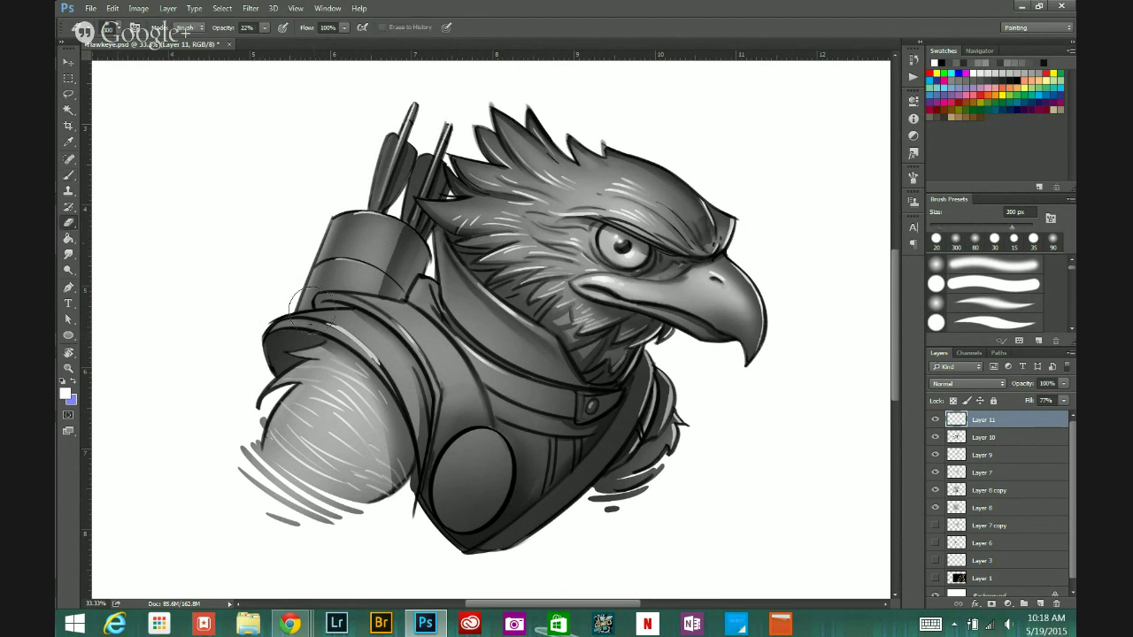
mouse_move(381, 366)
left_mouse_down()
mouse_move(360, 345)
mouse_move(400, 382)
left_mouse_up()
key("space")
scroll(500, 438, "down", 1)
left_click_drag(538, 445, 535, 505)
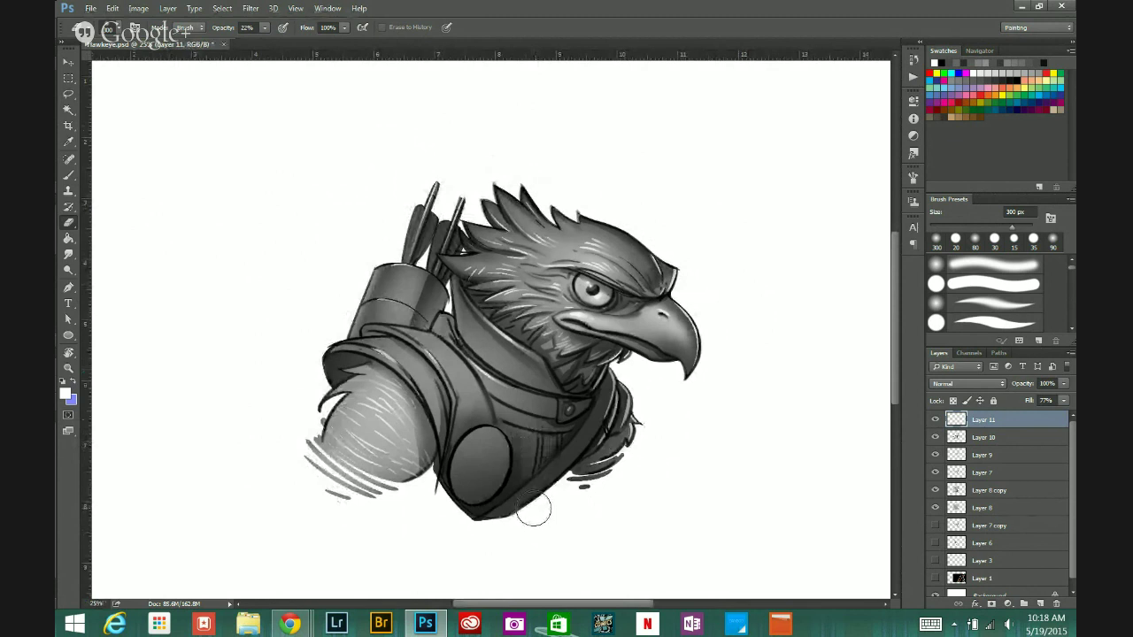
Step: Highlight the upper edge of the round chest emblem with a white 20 px brush stroke
left_click(68, 174)
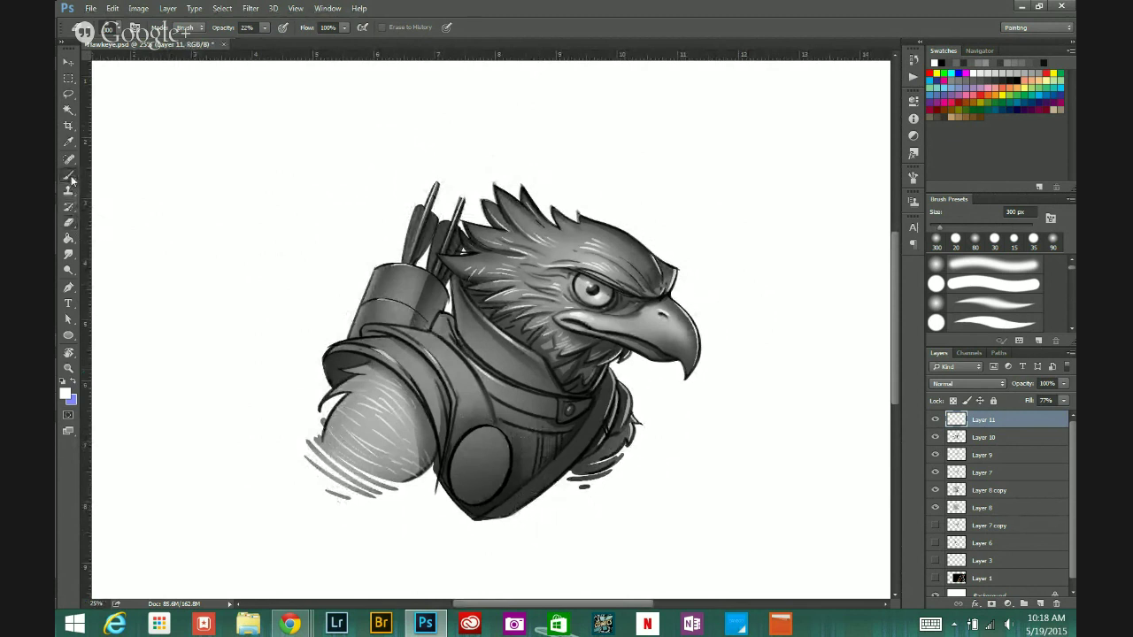
scroll(496, 447, "up", 1)
left_click_drag(448, 441, 478, 421)
key("ctrl+z")
key("ctrl+z")
key("ctrl+z")
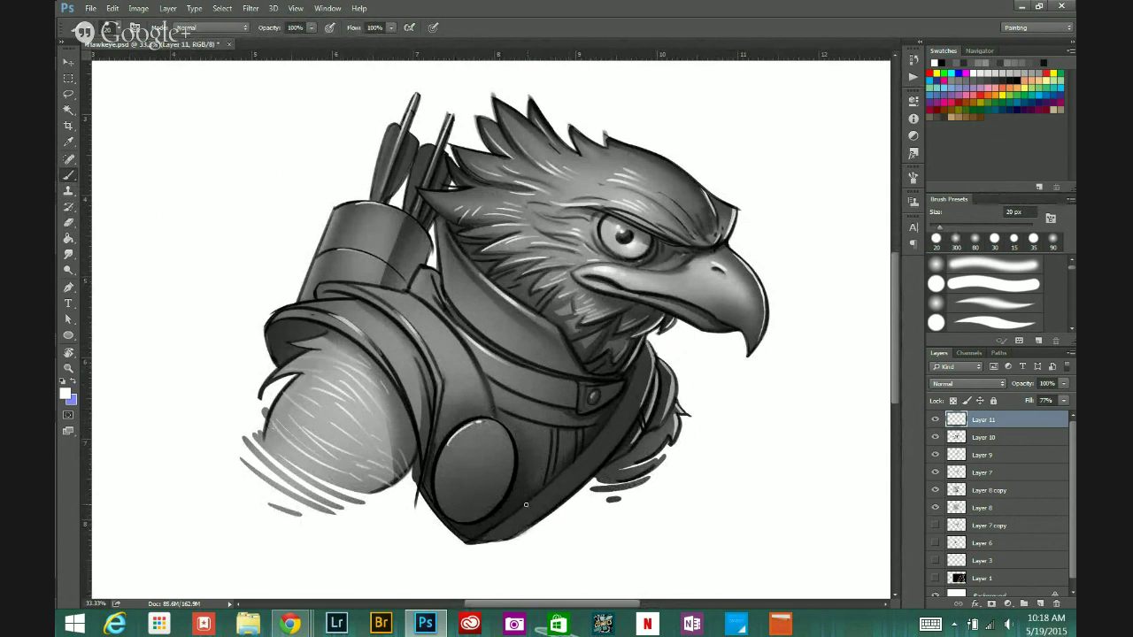
Step: Highlight the diagonal chest strap's edge with a long white 20 px stroke and soften its lower part with the Eraser
left_click_drag(504, 521, 582, 455)
key("ctrl+z")
left_click_drag(507, 523, 598, 440)
key("ctrl+z")
left_click_drag(495, 528, 611, 421)
left_click(68, 223)
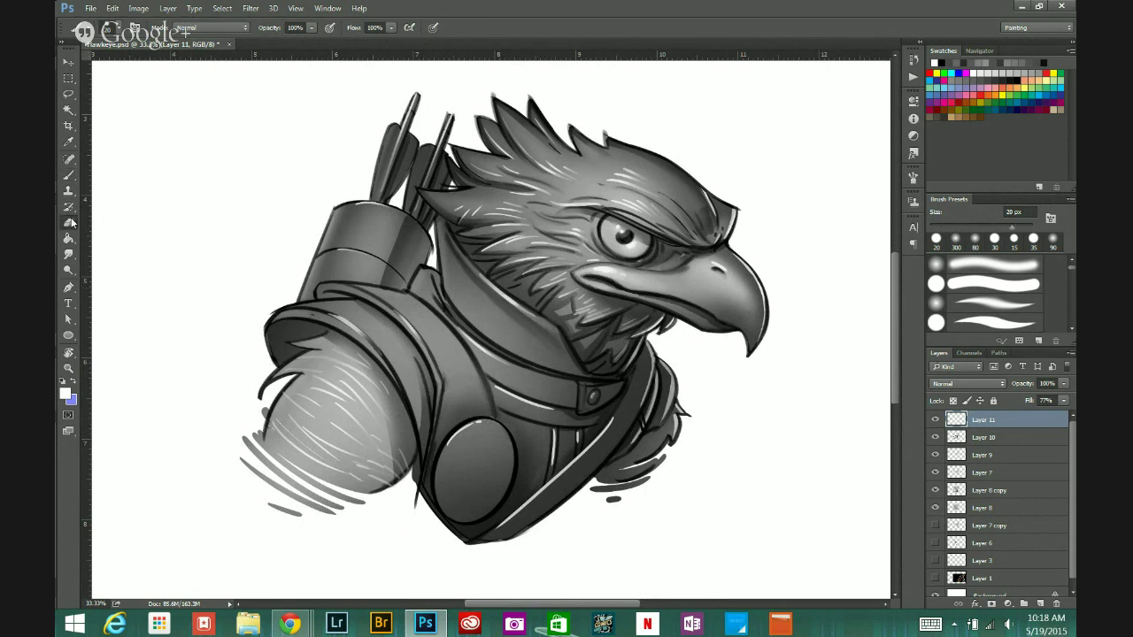
mouse_move(491, 542)
left_mouse_down()
mouse_move(548, 488)
mouse_move(542, 500)
left_mouse_up()
left_click_drag(485, 563, 575, 469)
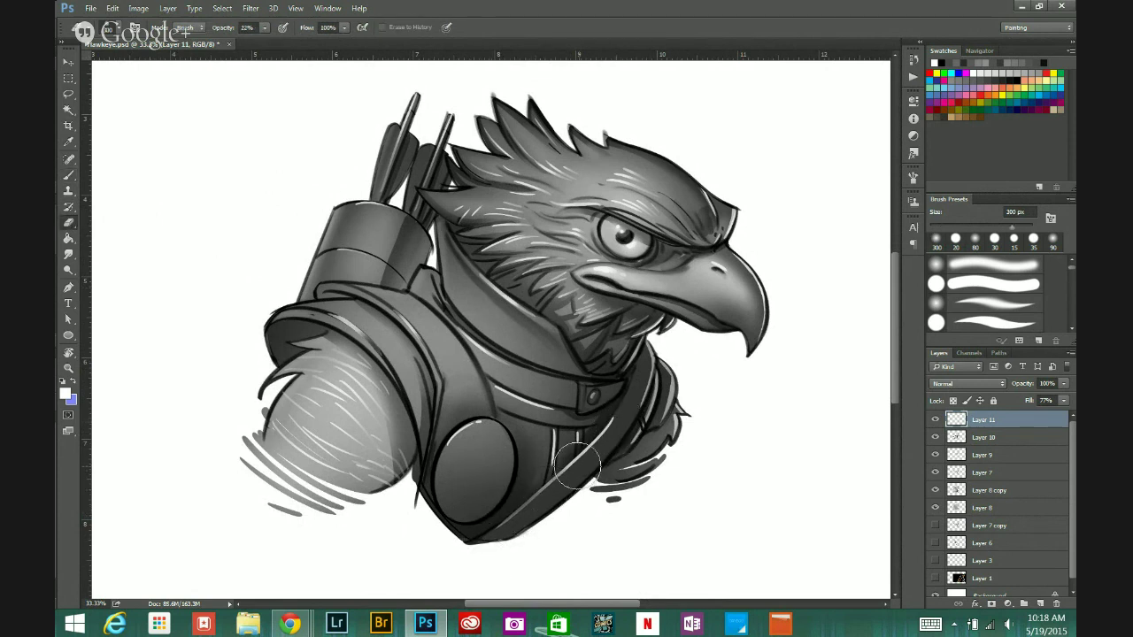
Step: Soften the strap highlight's upper end with the Eraser at 150 px and the chest fold highlights at 90 px
key("bracketleft")
key("bracketleft")
key("bracketleft")
key("bracketleft")
left_click_drag(614, 416, 579, 462)
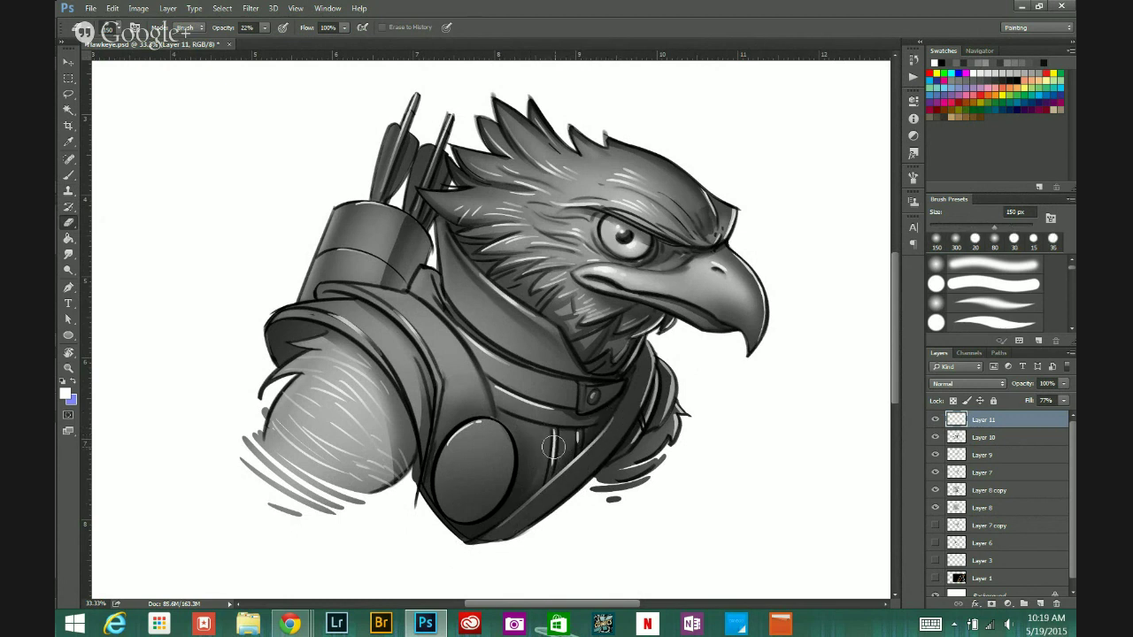
key("bracketleft")
key("bracketleft")
key("bracketleft")
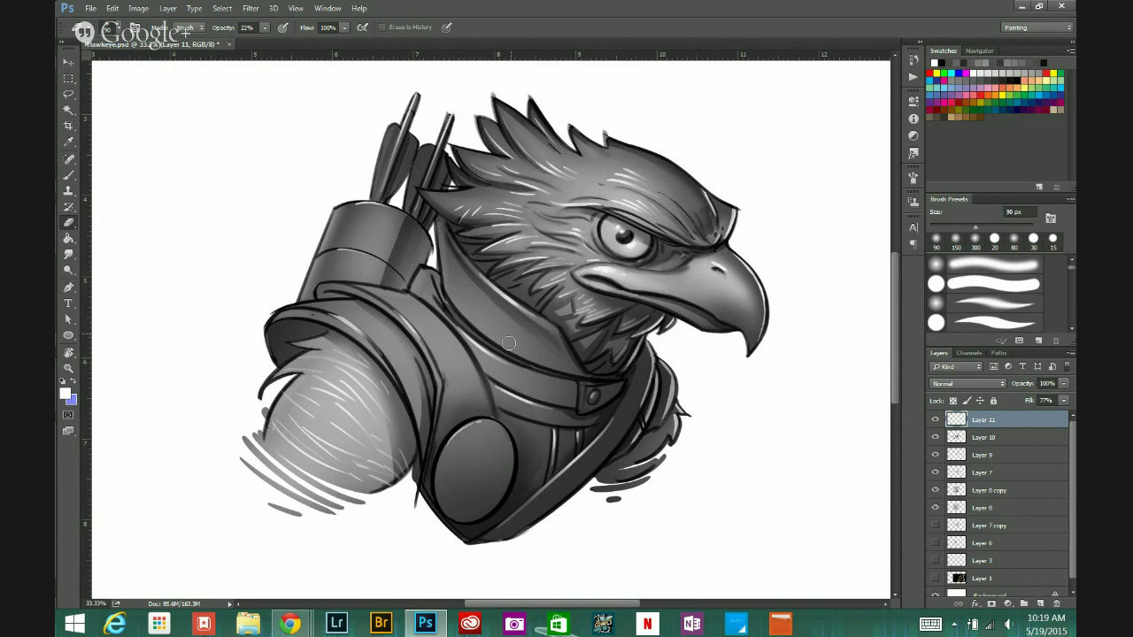
Step: Add a short white 20 px feather stroke behind the eye and soften it with the 90 px Eraser
key("alt")
left_click(532, 366, "alt")
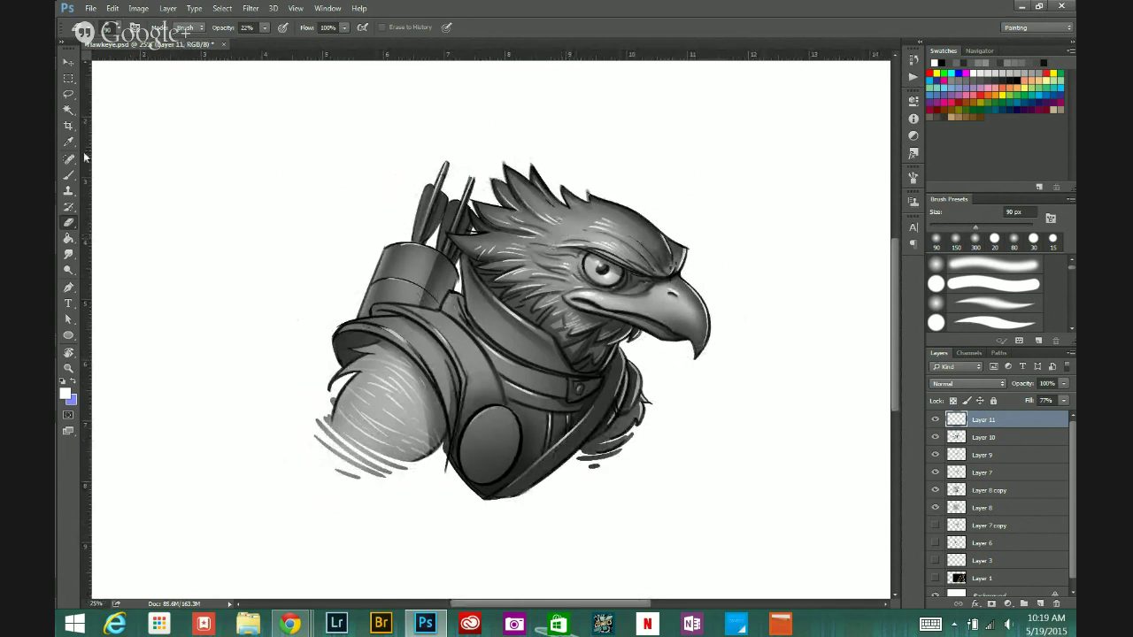
key("b")
left_click(541, 232, "ctrl")
left_click(542, 232, "ctrl")
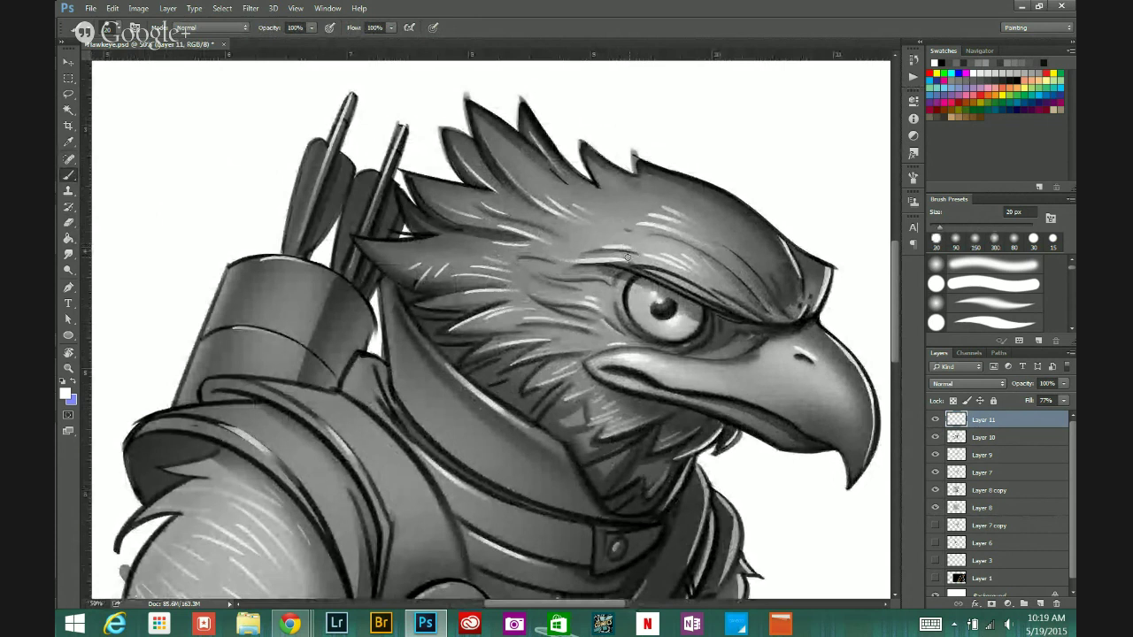
left_click_drag(558, 274, 593, 272)
left_click(68, 223)
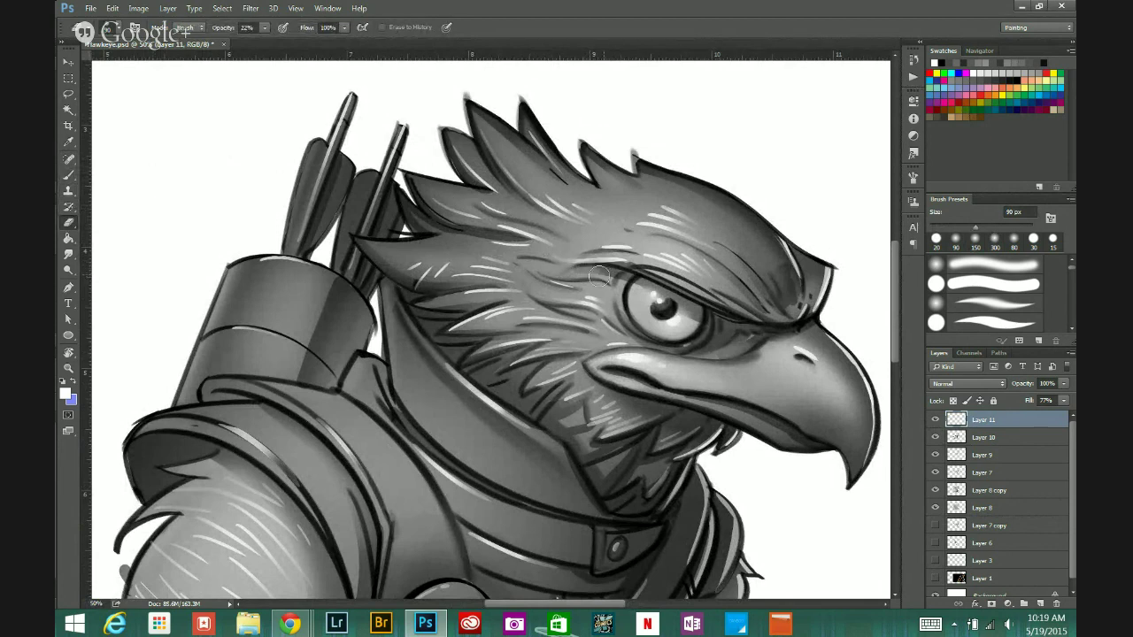
mouse_move(599, 277)
left_mouse_down()
mouse_move(578, 271)
mouse_move(612, 266)
left_mouse_up()
Step: Compare the whole illustration with and without the white highlights of Layer 11
key("alt")
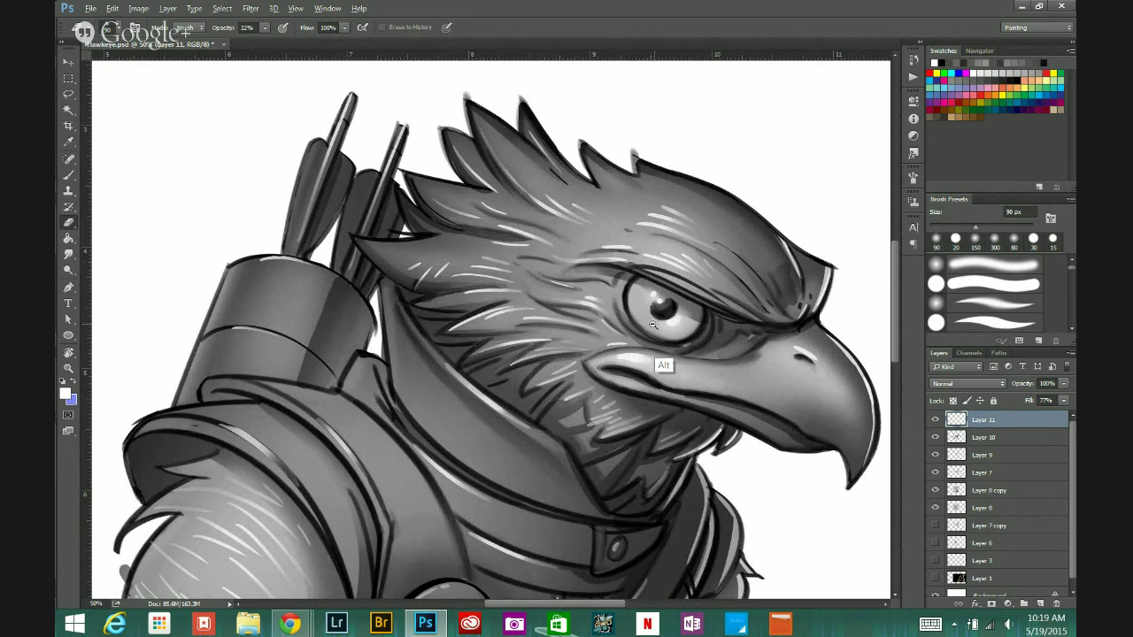
left_click(652, 325, "alt")
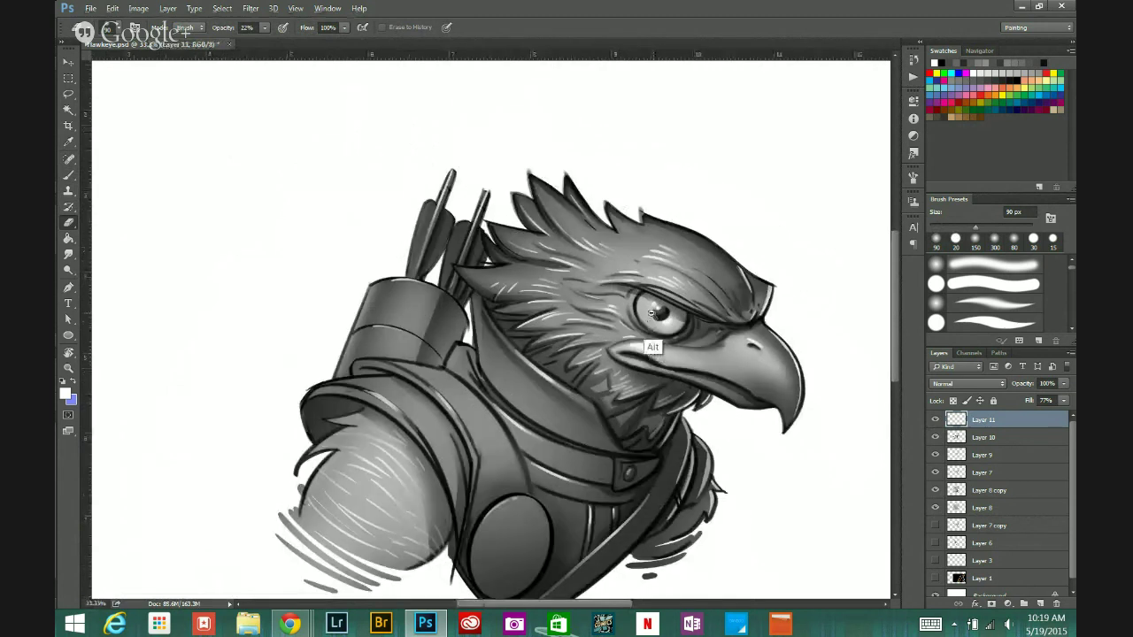
left_click(936, 421)
left_click(935, 421)
left_click(935, 421)
left_click(935, 421)
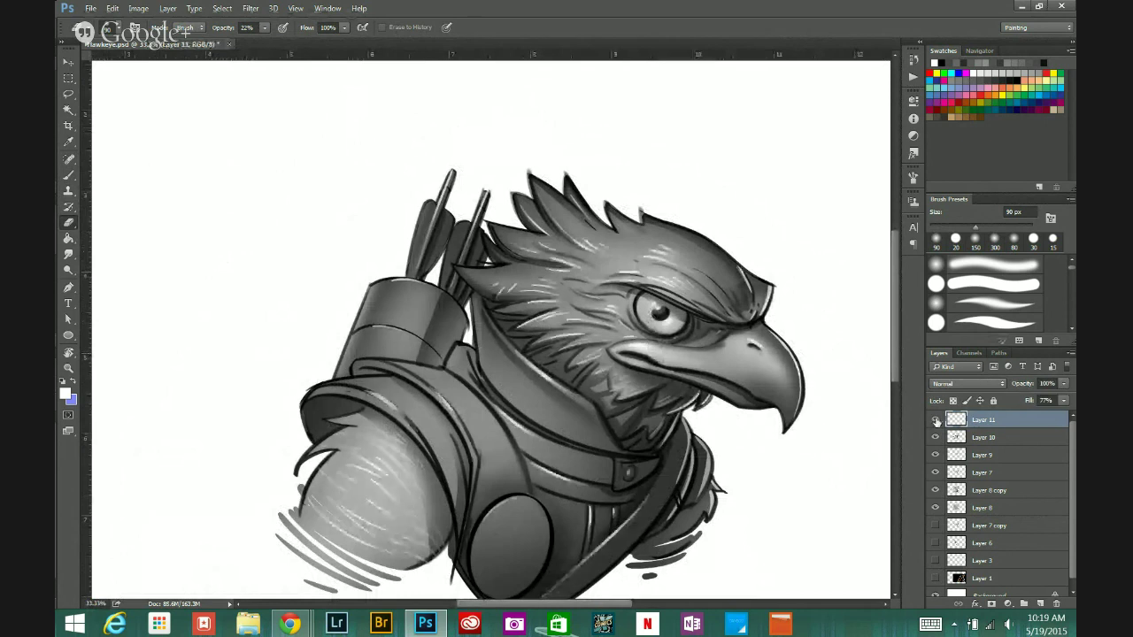
left_click(936, 421)
left_click(936, 421)
left_click(935, 421)
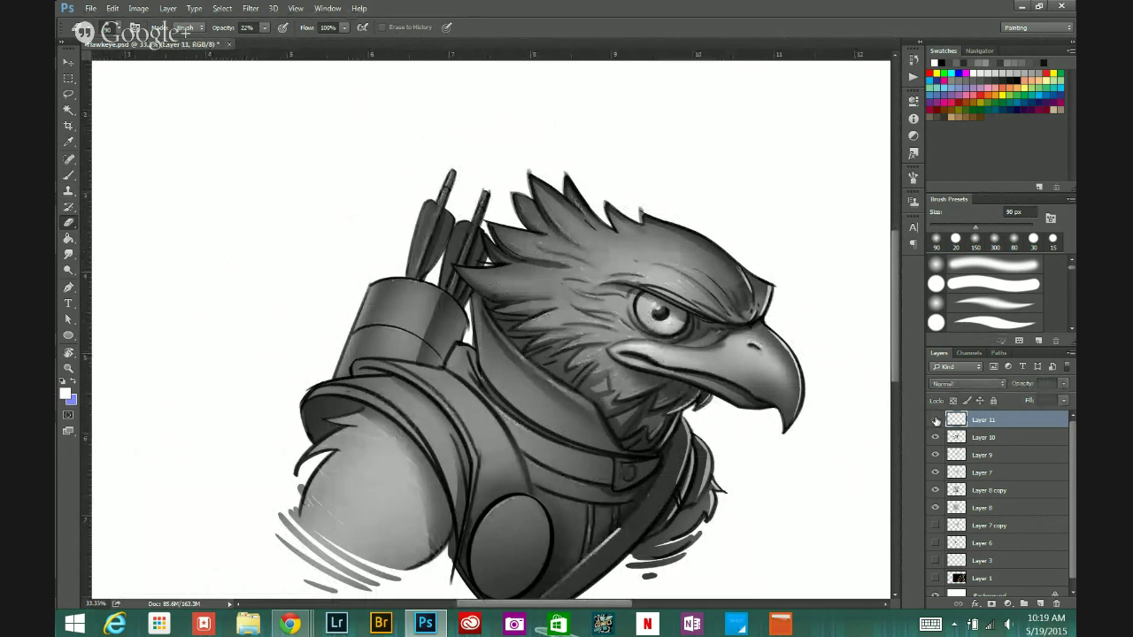
left_click(936, 421)
Step: Set Layer 11's fill to 86% and save the document
left_click_drag(792, 455, 728, 377)
left_click(1063, 401)
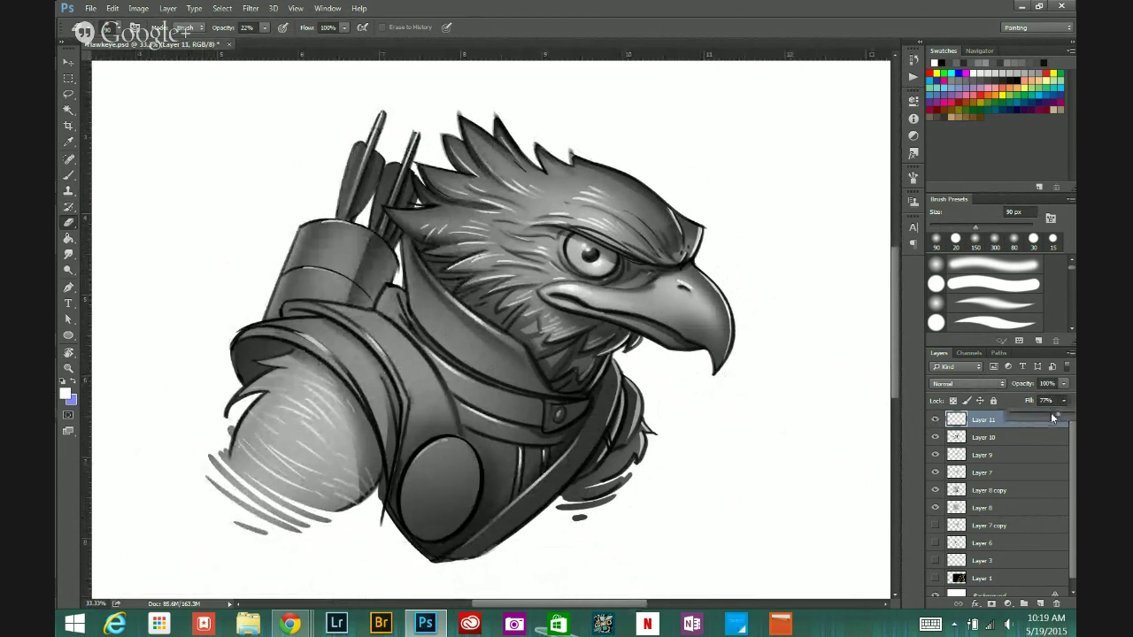
left_click_drag(1057, 413, 1073, 415)
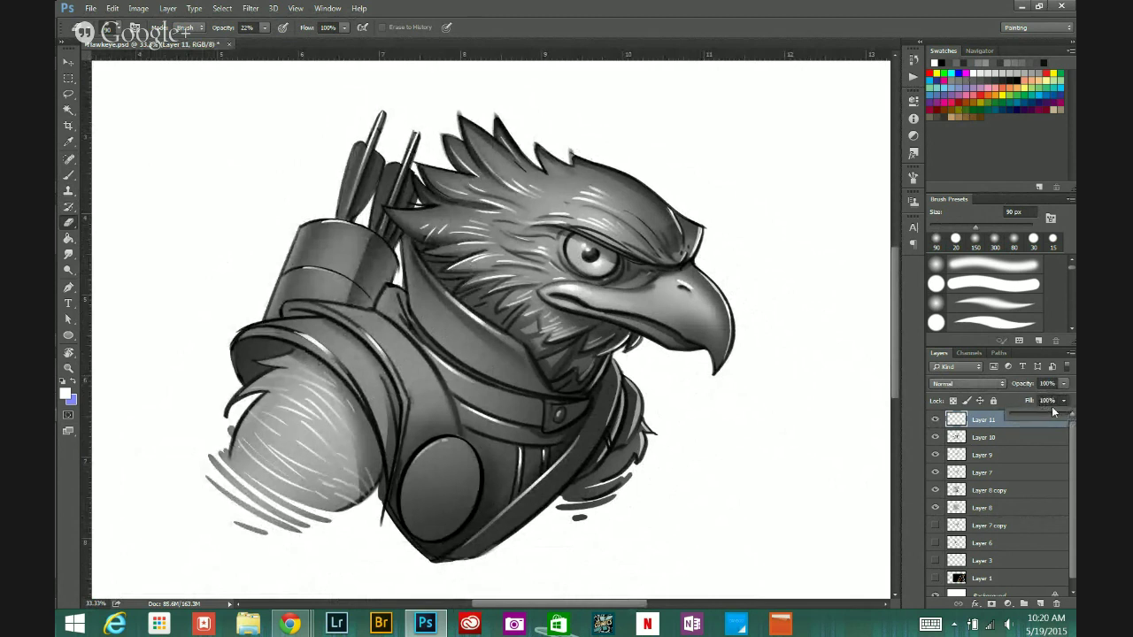
left_click(1050, 414)
mouse_move(1043, 412)
left_mouse_down()
mouse_move(1035, 408)
mouse_move(1063, 415)
left_mouse_up()
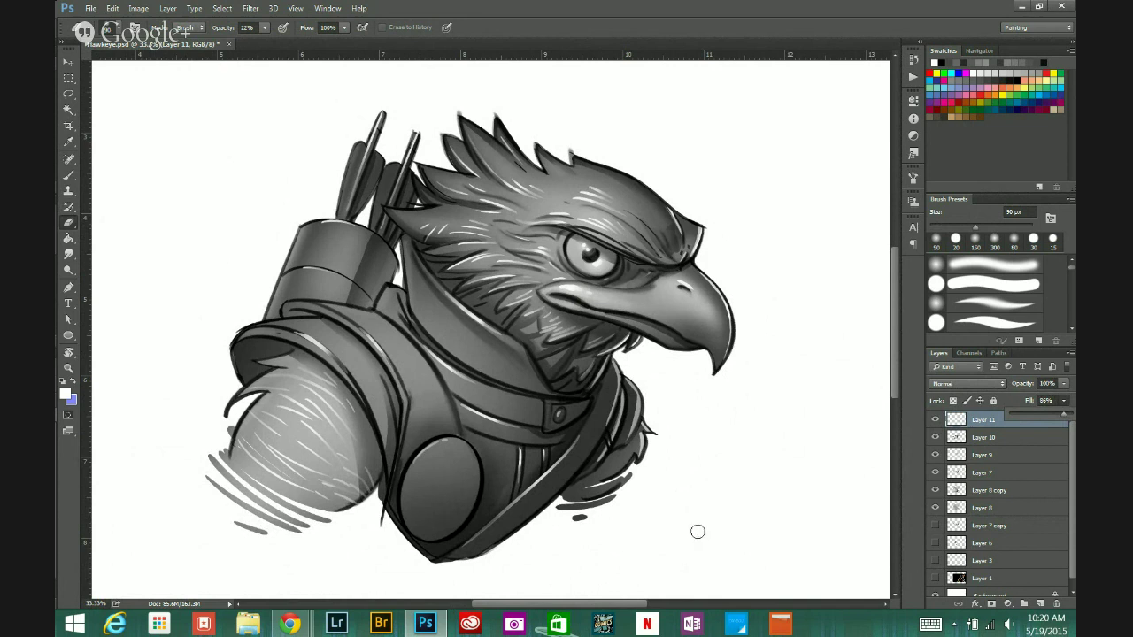
key("ctrl+s")
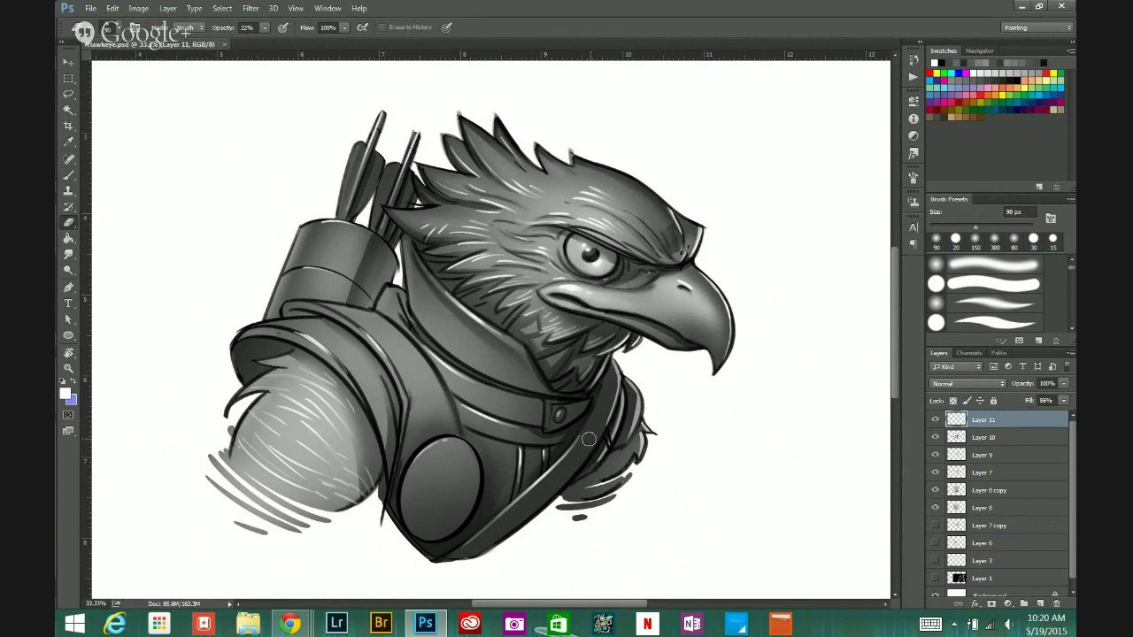
scroll(538, 434, "down", 1)
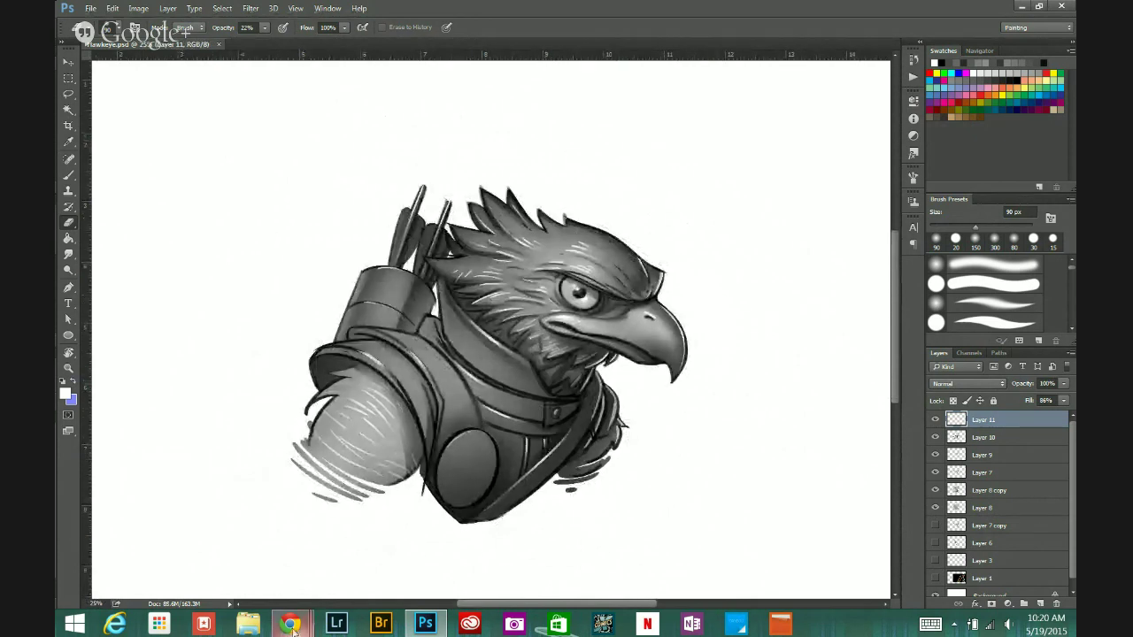
Step: Switch to Chrome and search Google for "Shield Logo" in a new tab
mouse_move(290, 624)
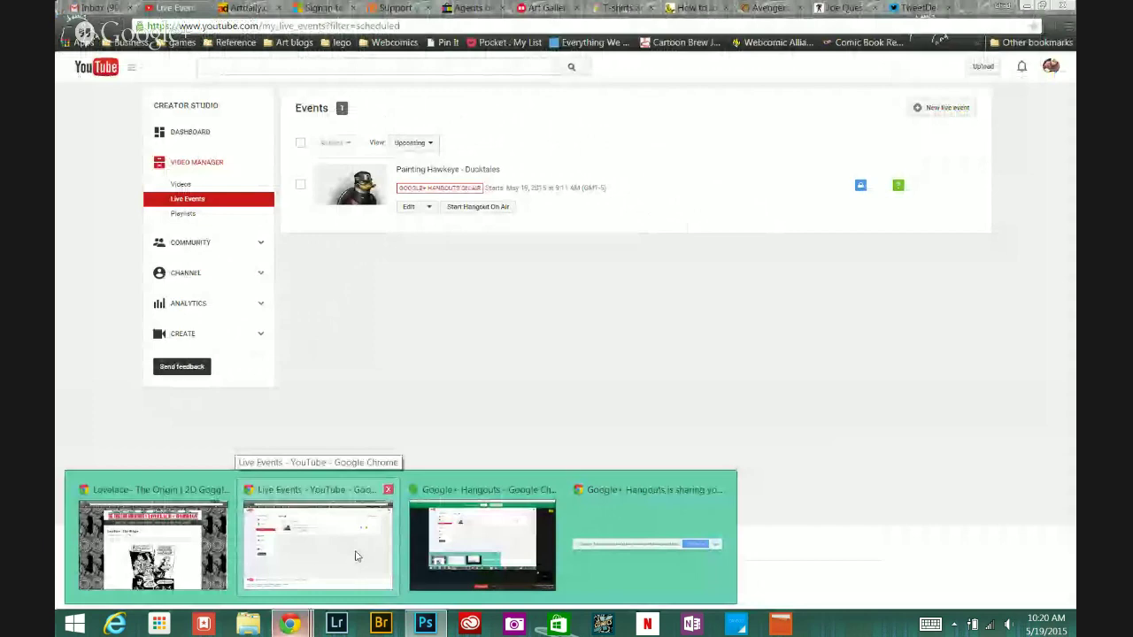
left_click(357, 556)
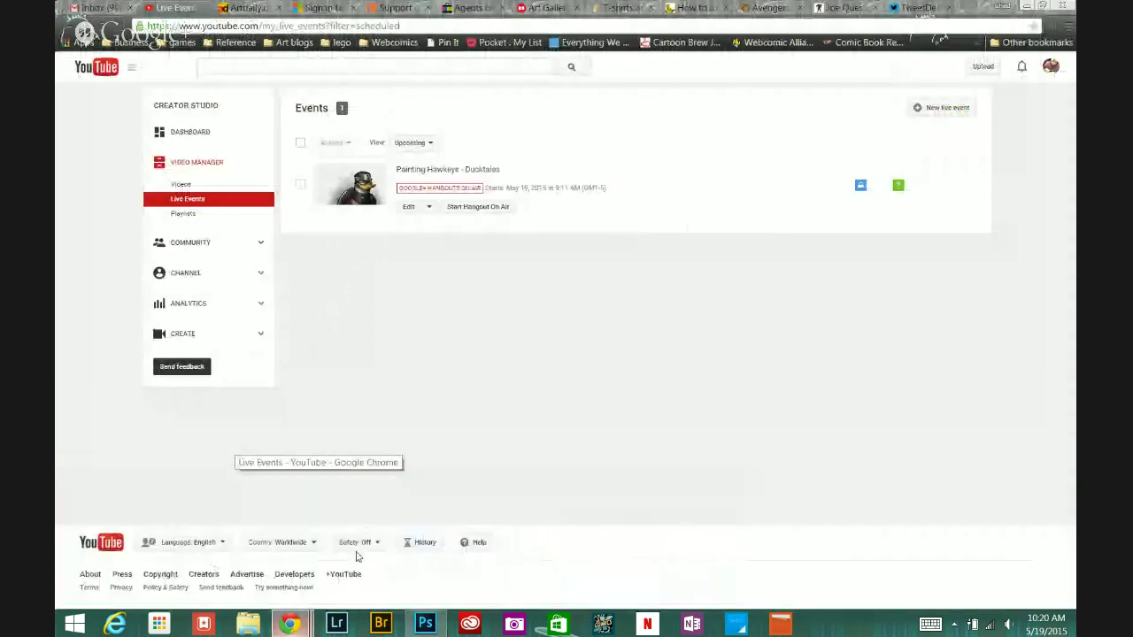
left_click(970, 10)
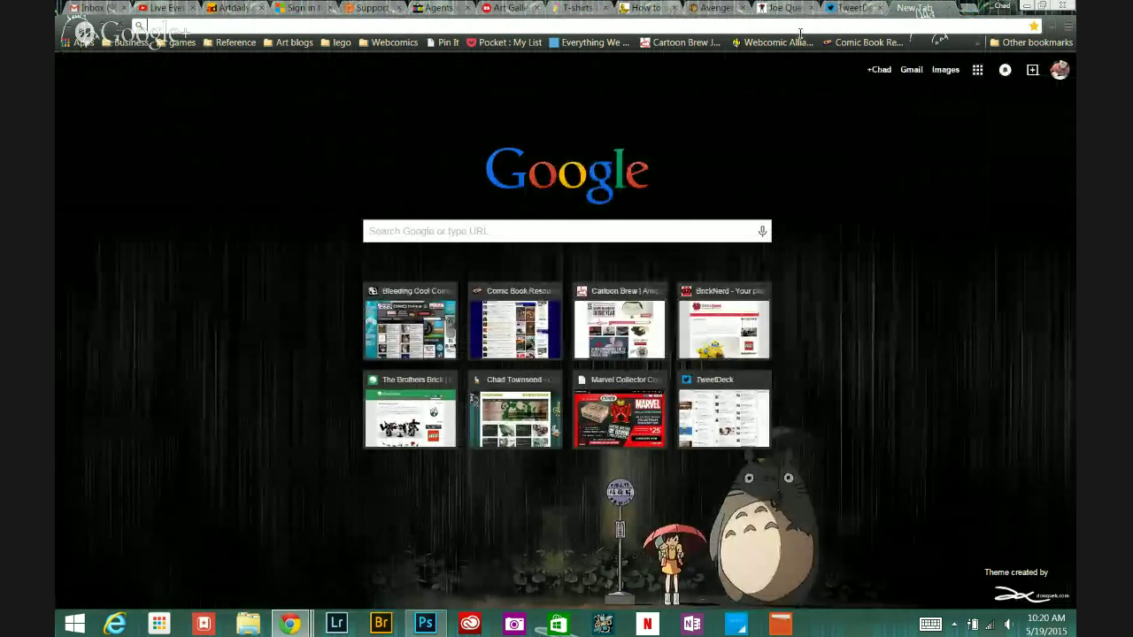
type("s")
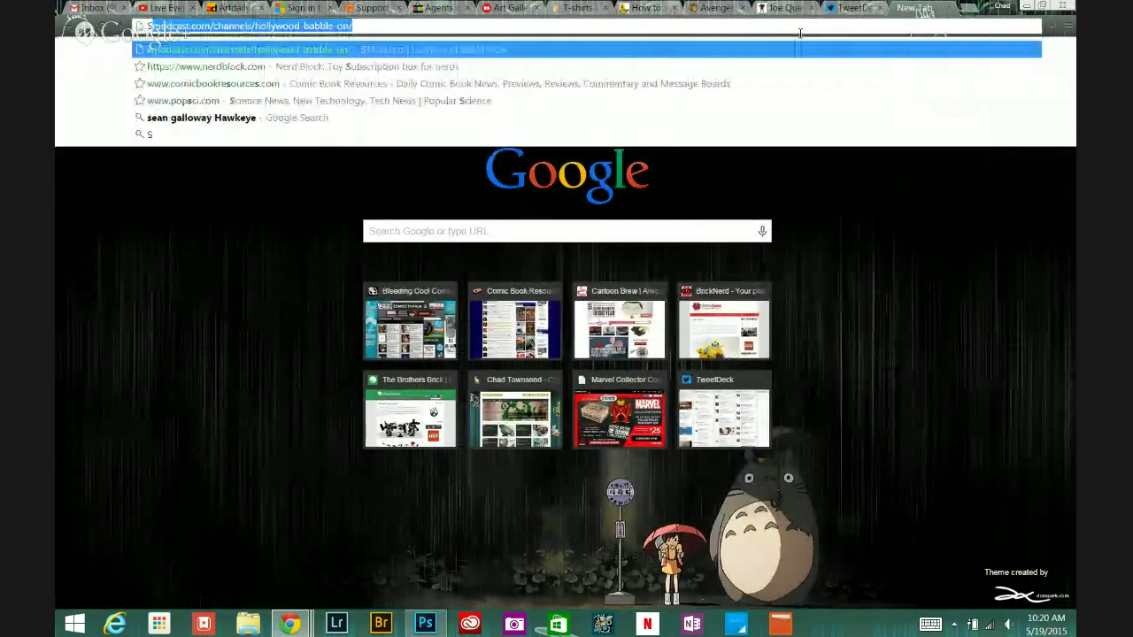
type("hel")
type("ld")
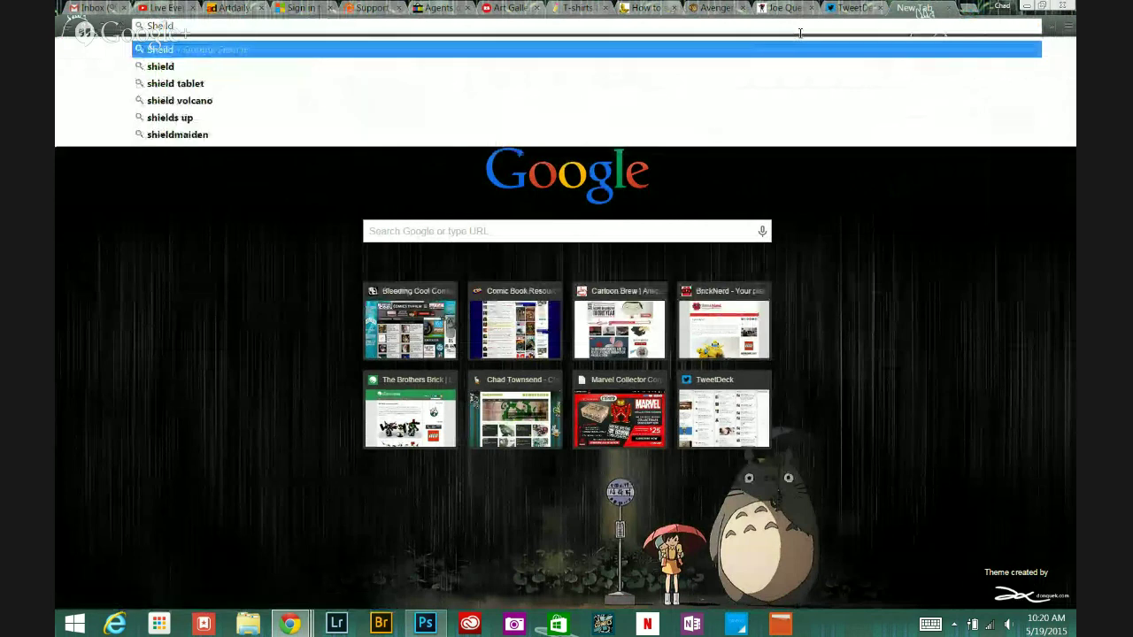
key("BackSpace")
key("BackSpace")
key("BackSpace")
type("iel")
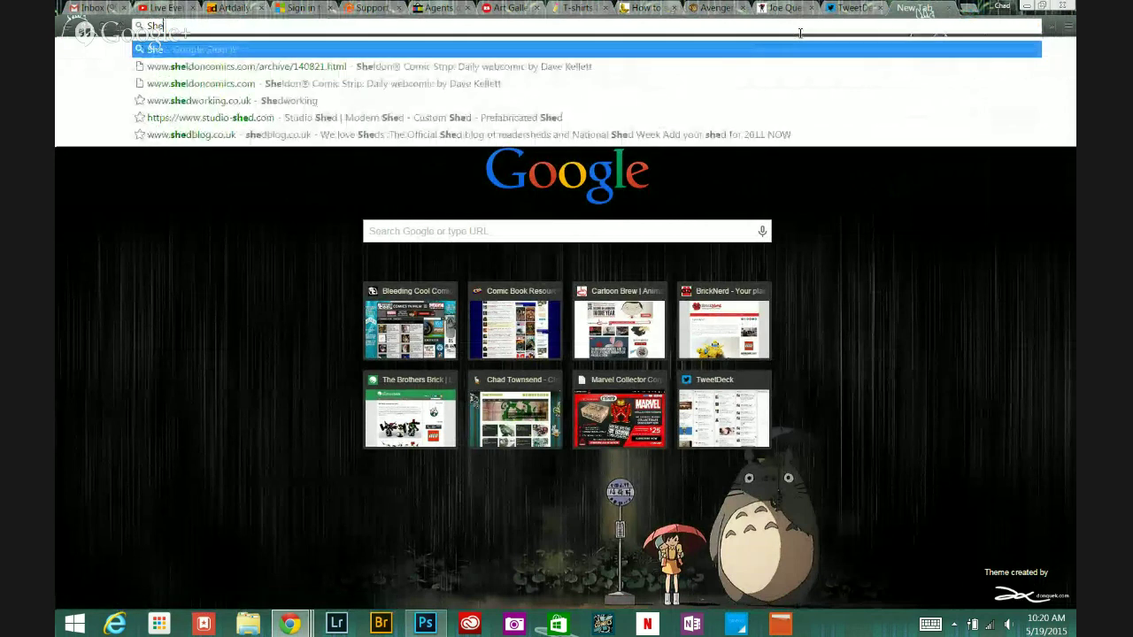
type("d")
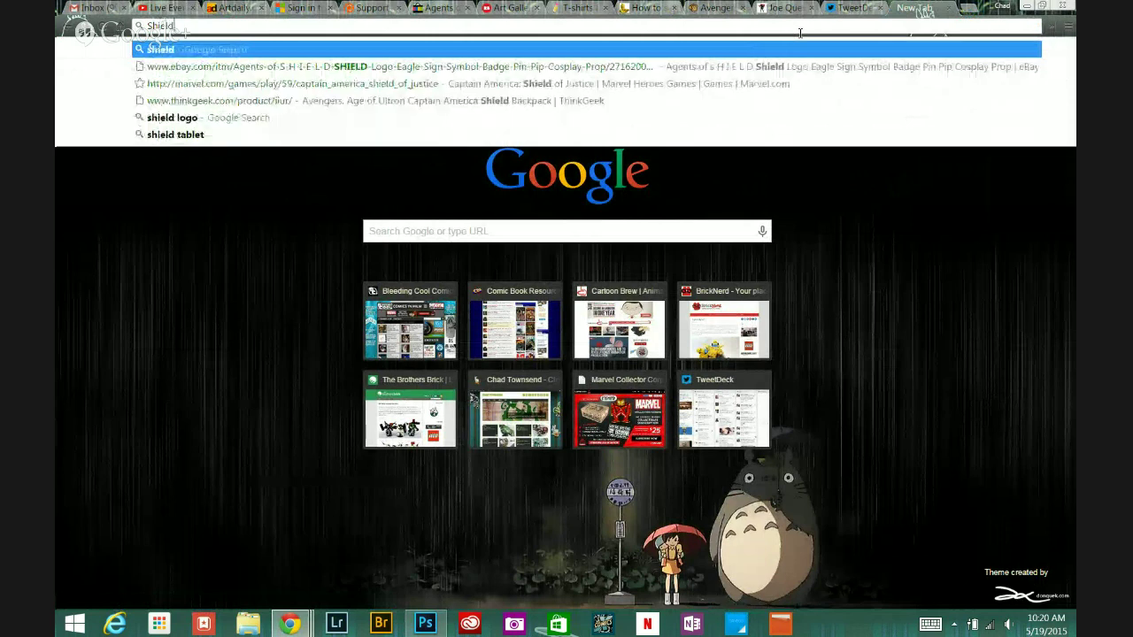
type(" Logo")
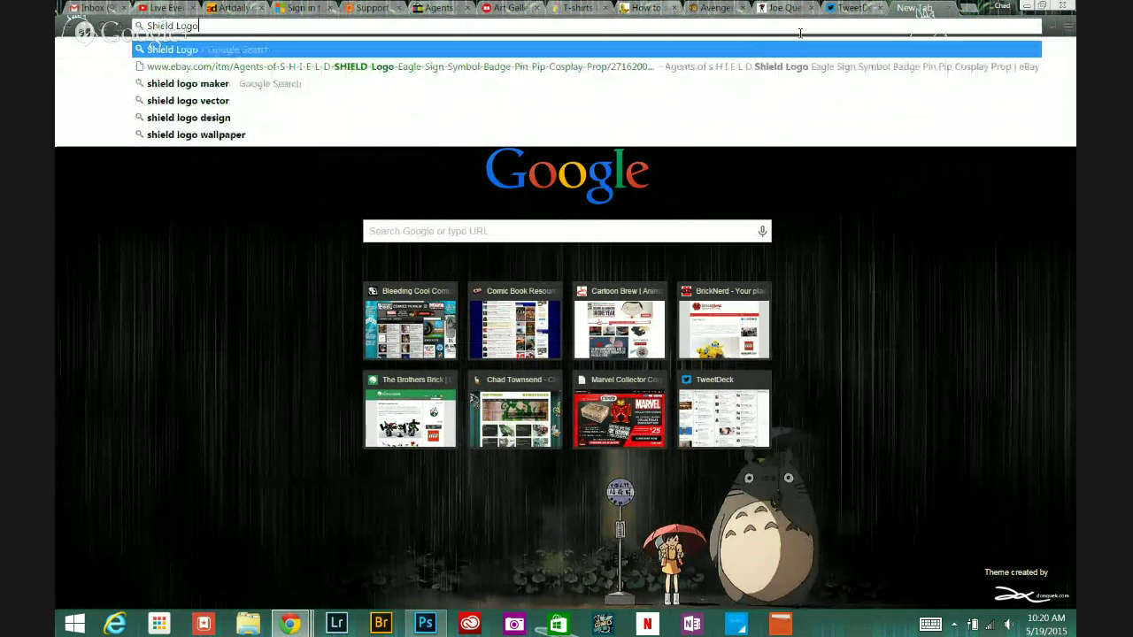
key("Return")
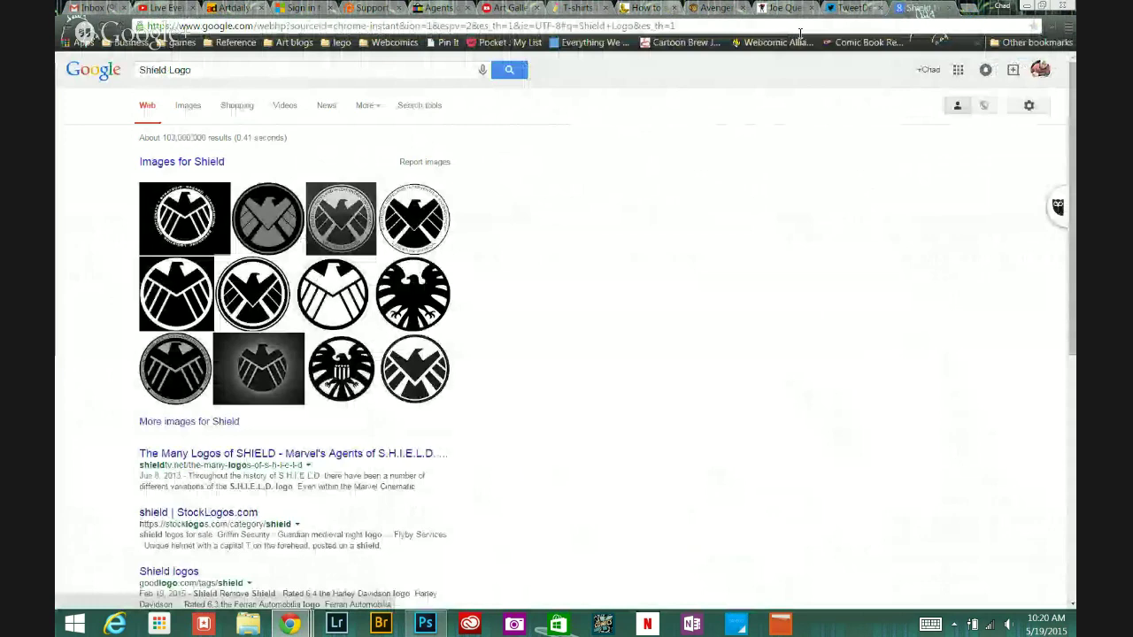
Step: Open the image results and copy the enlarged gray-on-black round eagle logo from Shield Logo Wallpapers
left_click(181, 161)
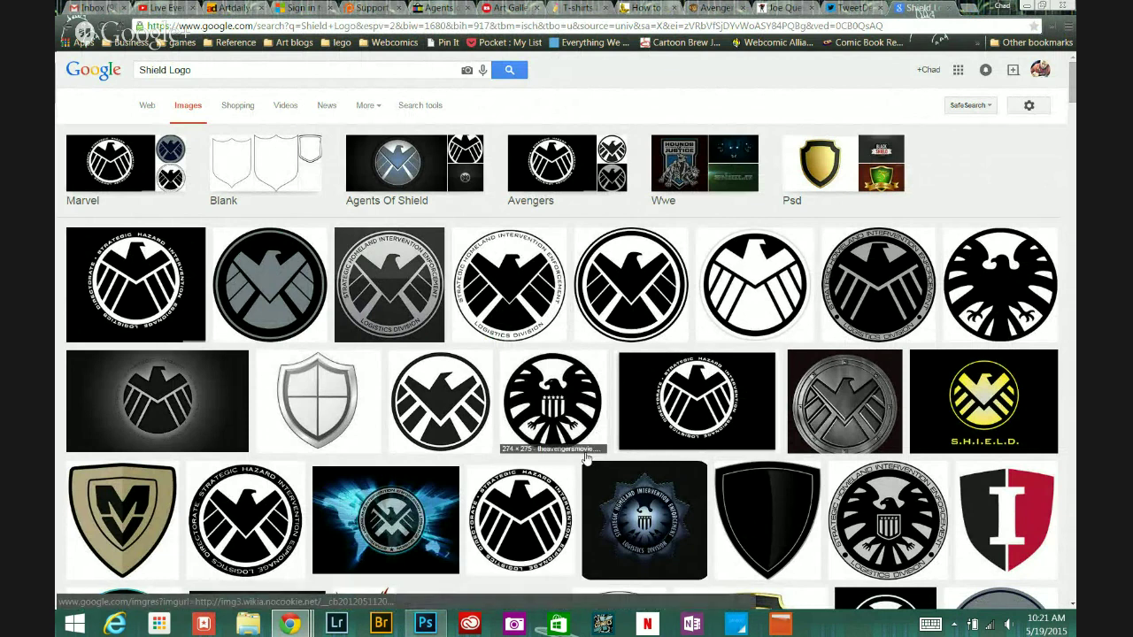
left_click(310, 283)
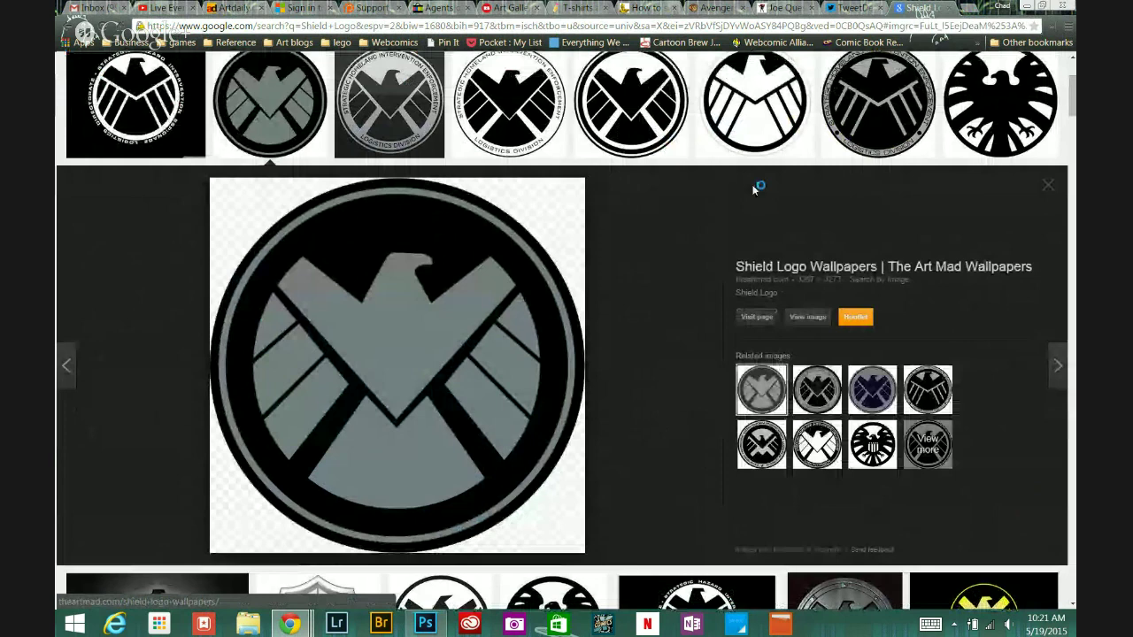
right_click(513, 353)
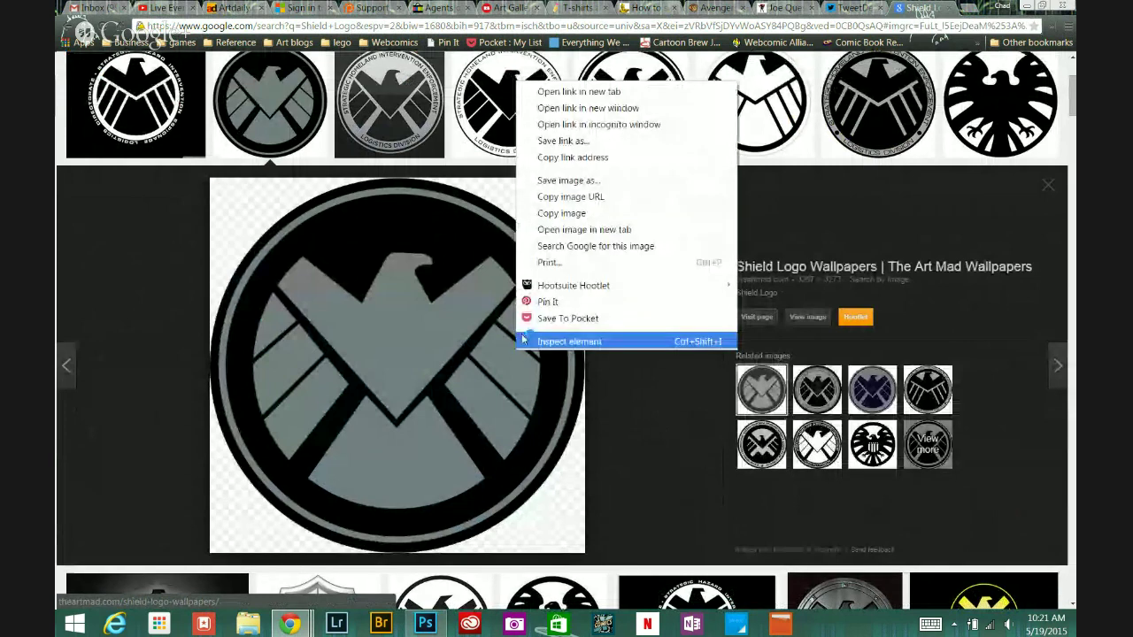
left_click(579, 220)
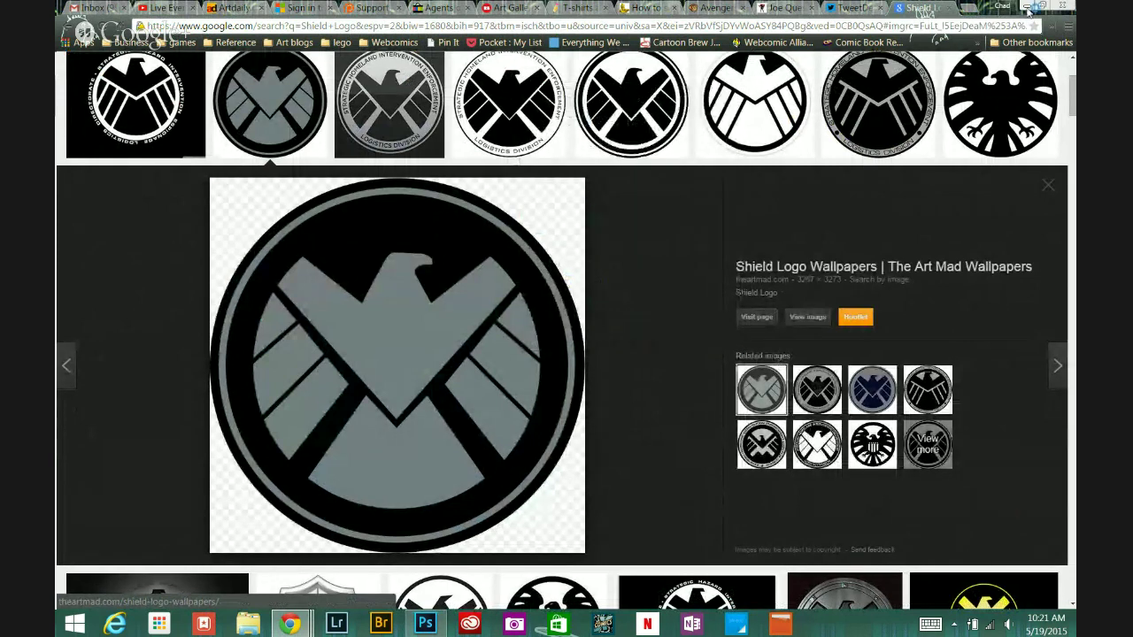
right_click(439, 359)
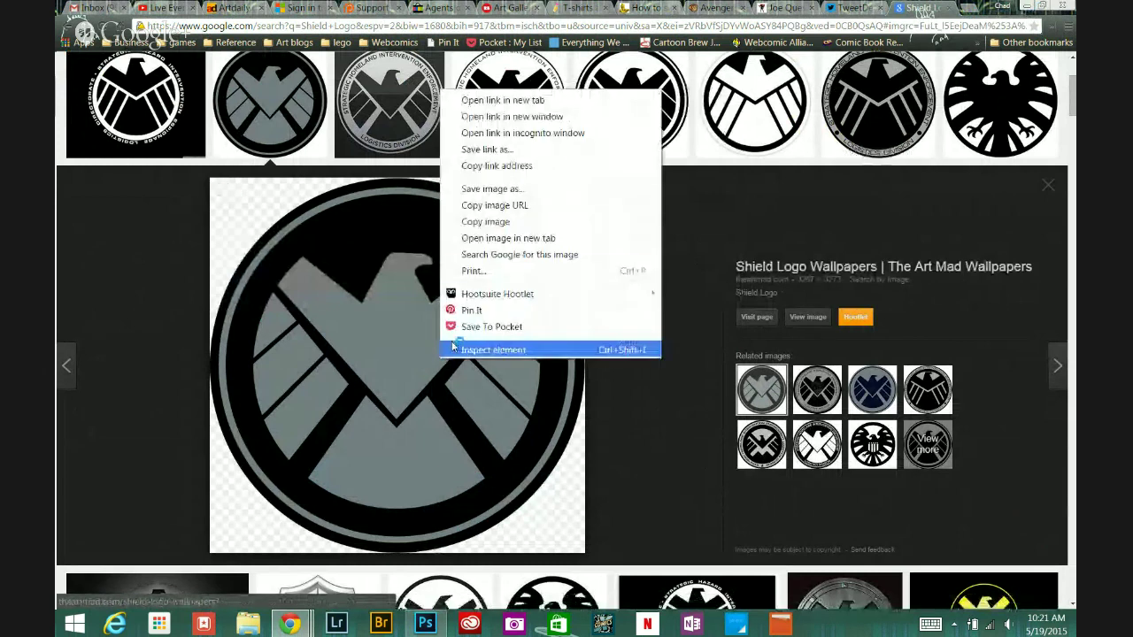
left_click(504, 226)
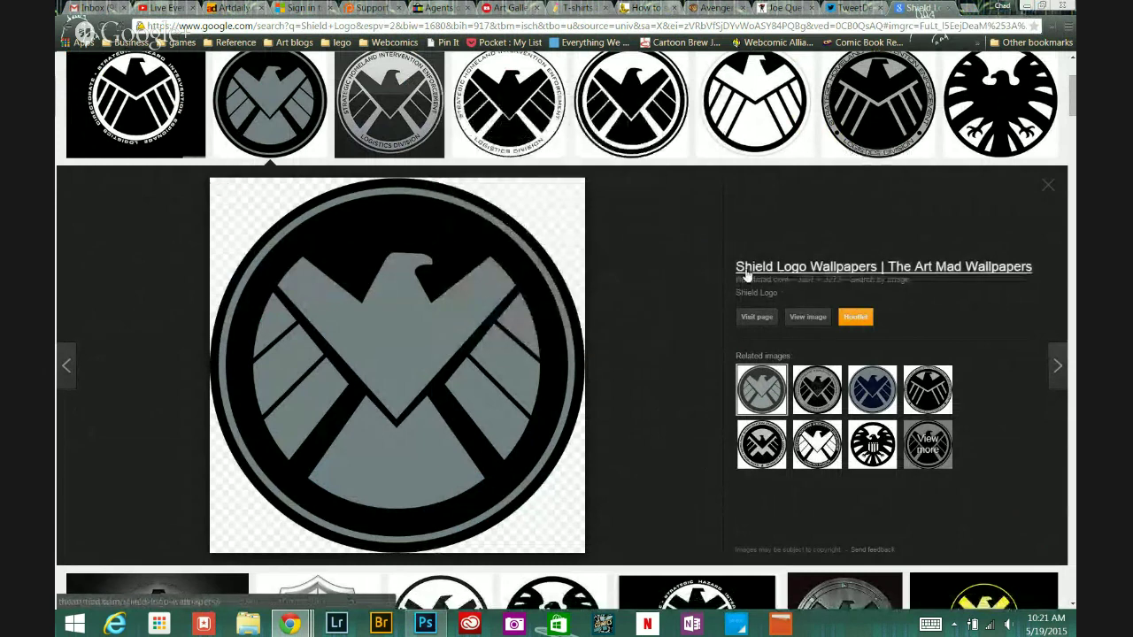
Step: Switch back to Photoshop and paste the copied eagle logo as a new layer above Layer 11
left_click(426, 625)
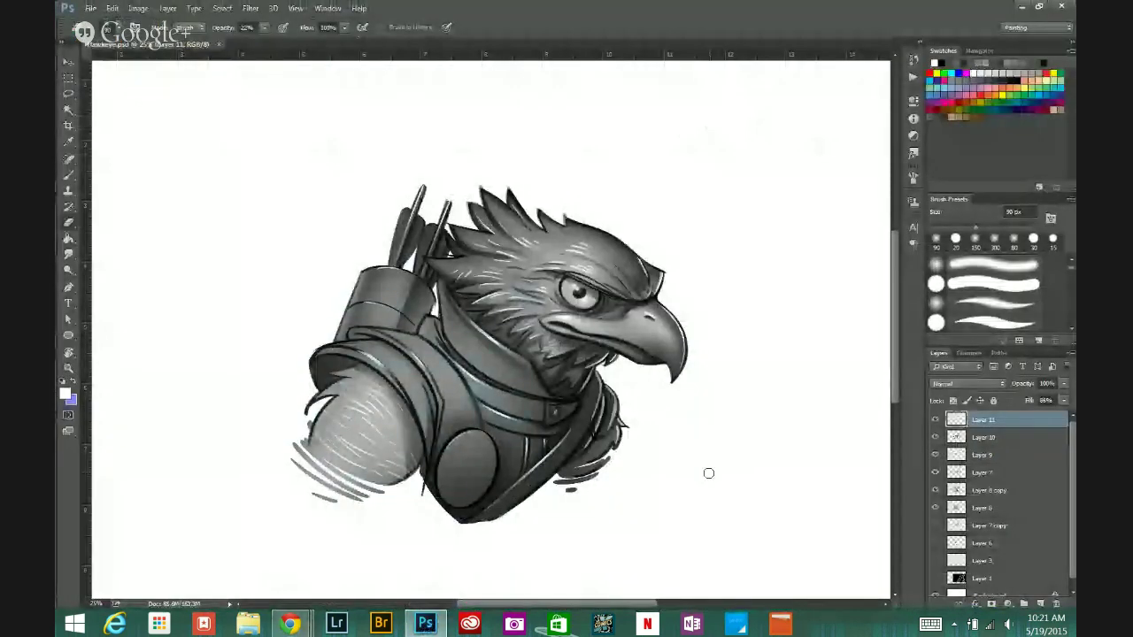
key("ctrl")
key("ctrl+v")
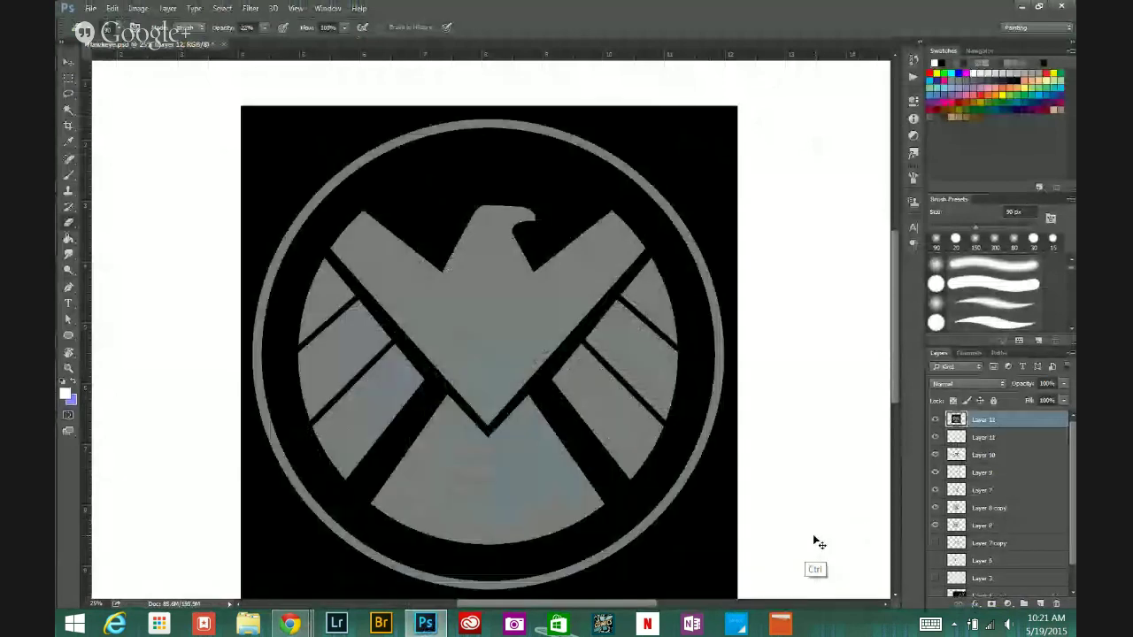
Step: Delete the black background outside the eagle logo's ring, deselect, and set Layer 12's blend mode to Multiply
left_click(777, 509, "alt")
scroll(777, 508, "down", 1)
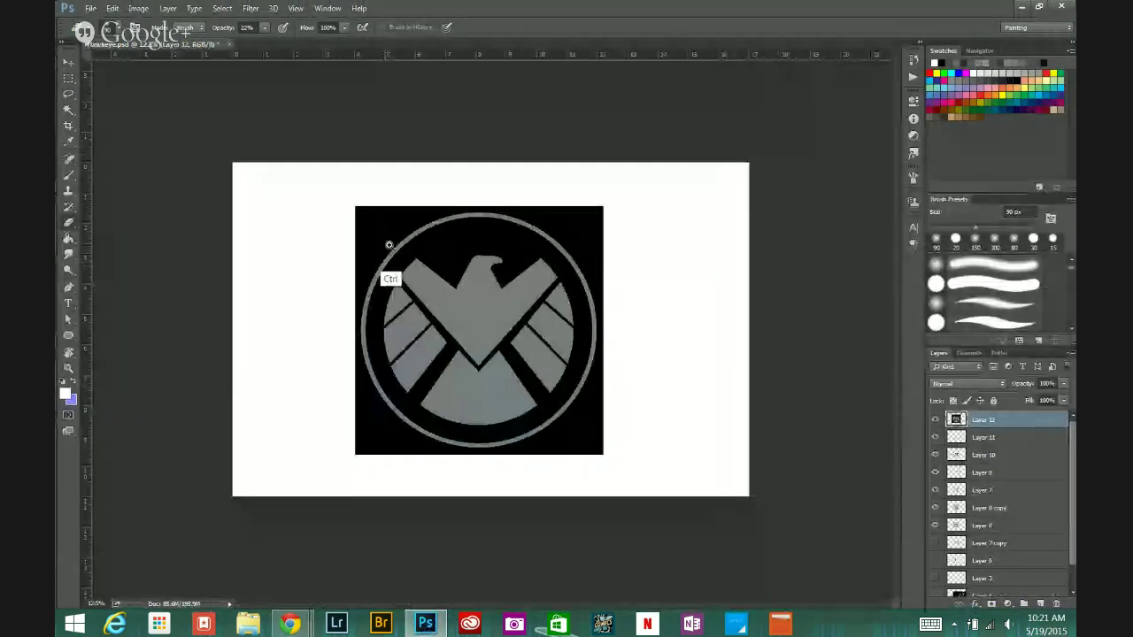
key("w")
left_click(483, 213)
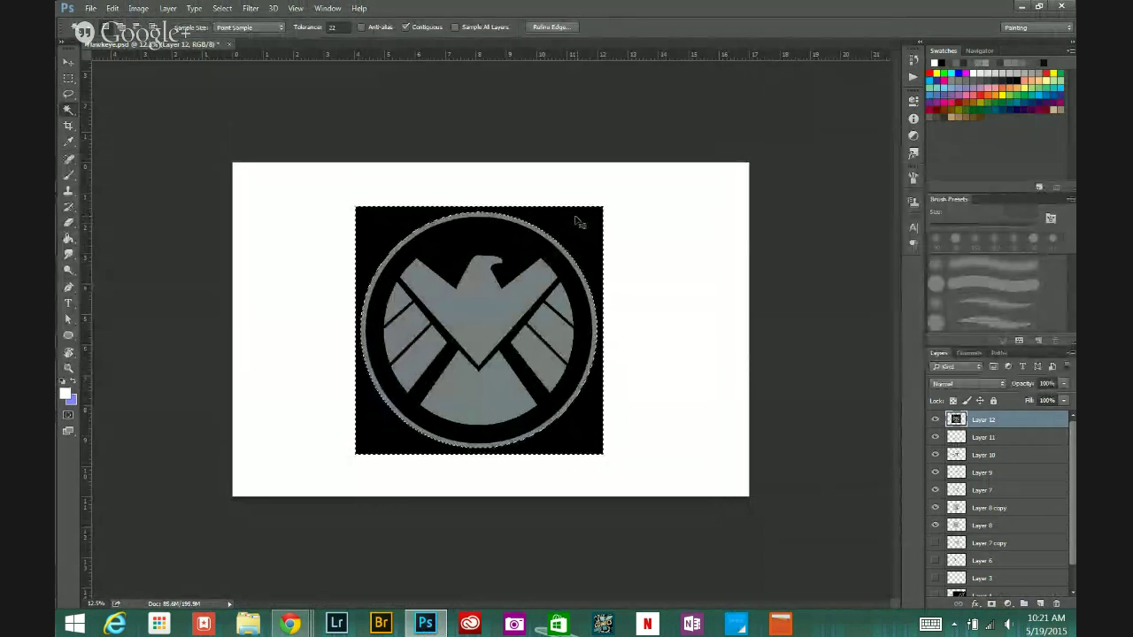
key("Delete")
key("ctrl+d")
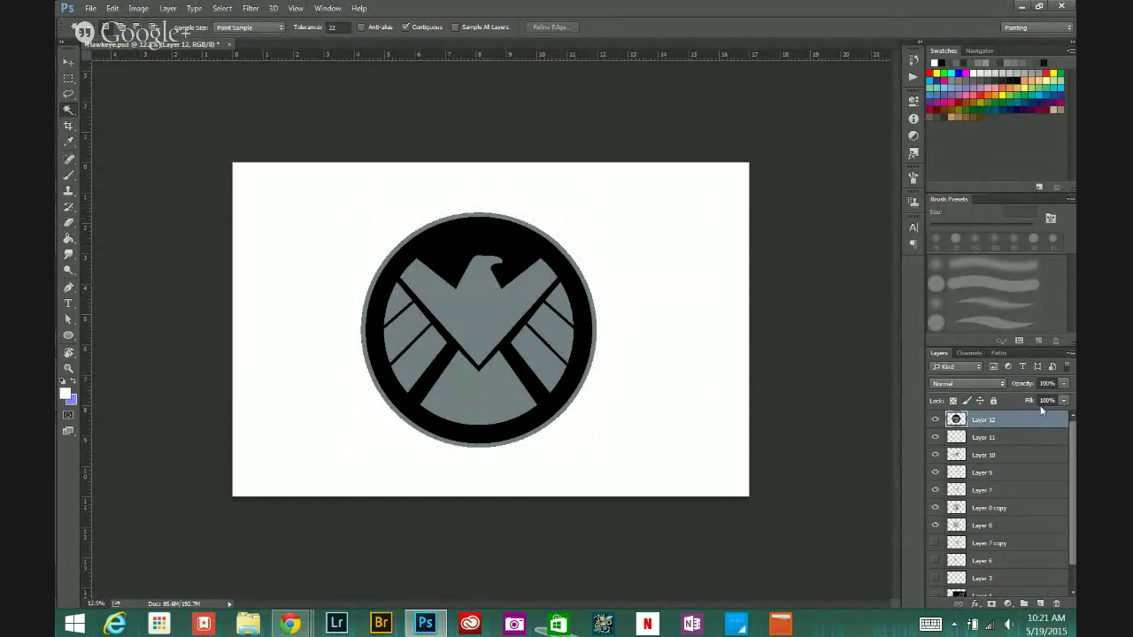
left_click(999, 384)
left_click(960, 427)
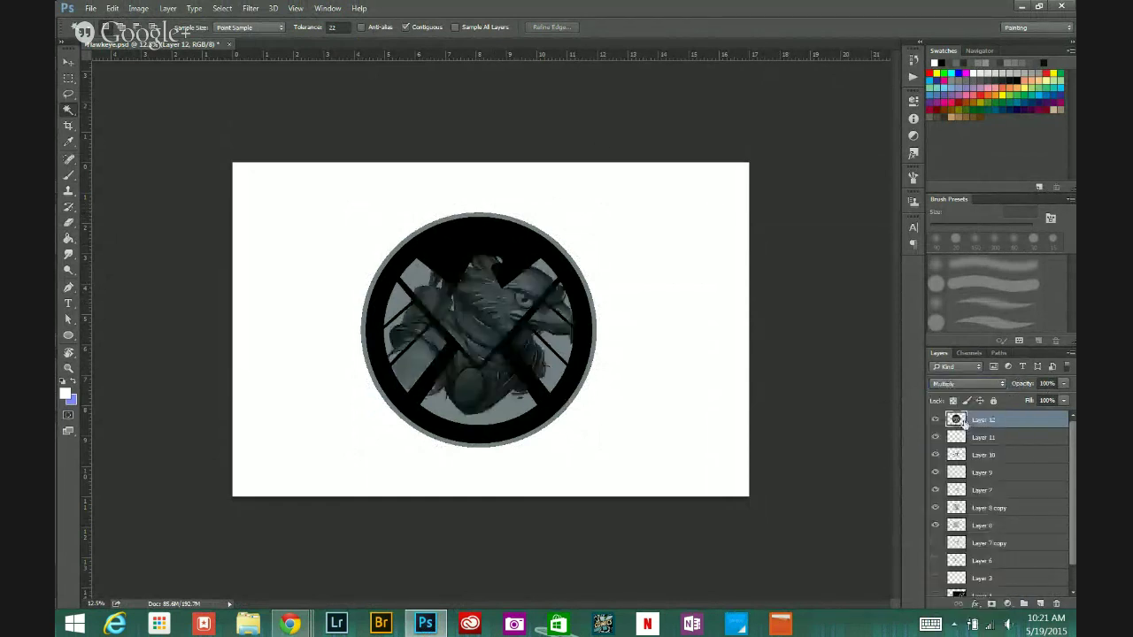
Step: Distort the eagle logo, shrinking it onto the oval badge on the hawk's chest
left_click(112, 8)
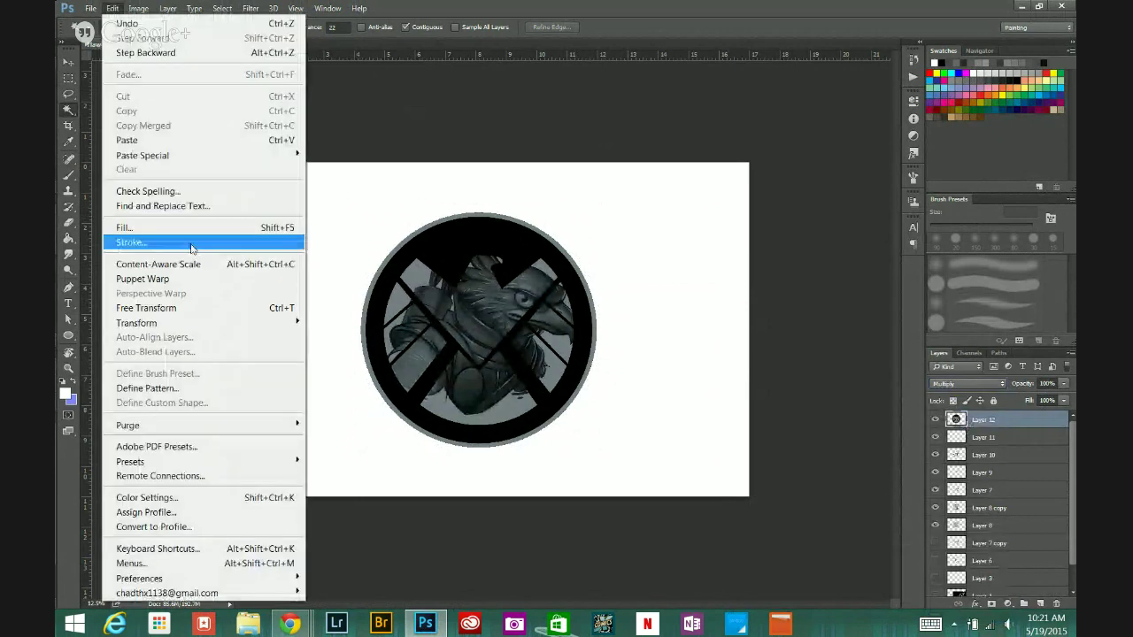
mouse_move(253, 322)
left_click(372, 387)
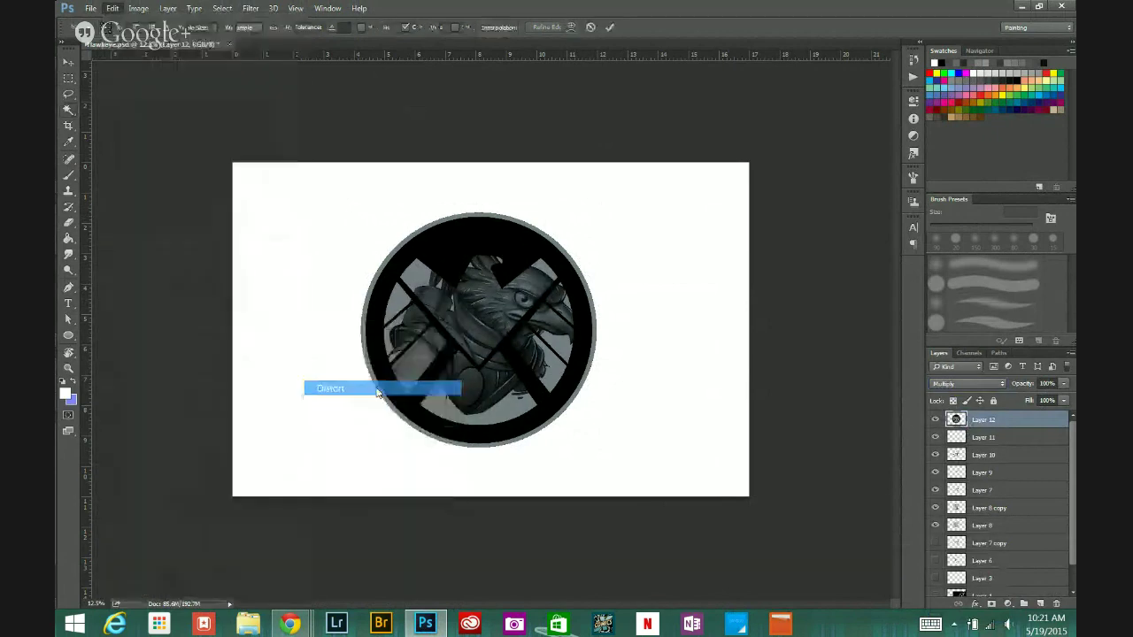
key("ctrl+0")
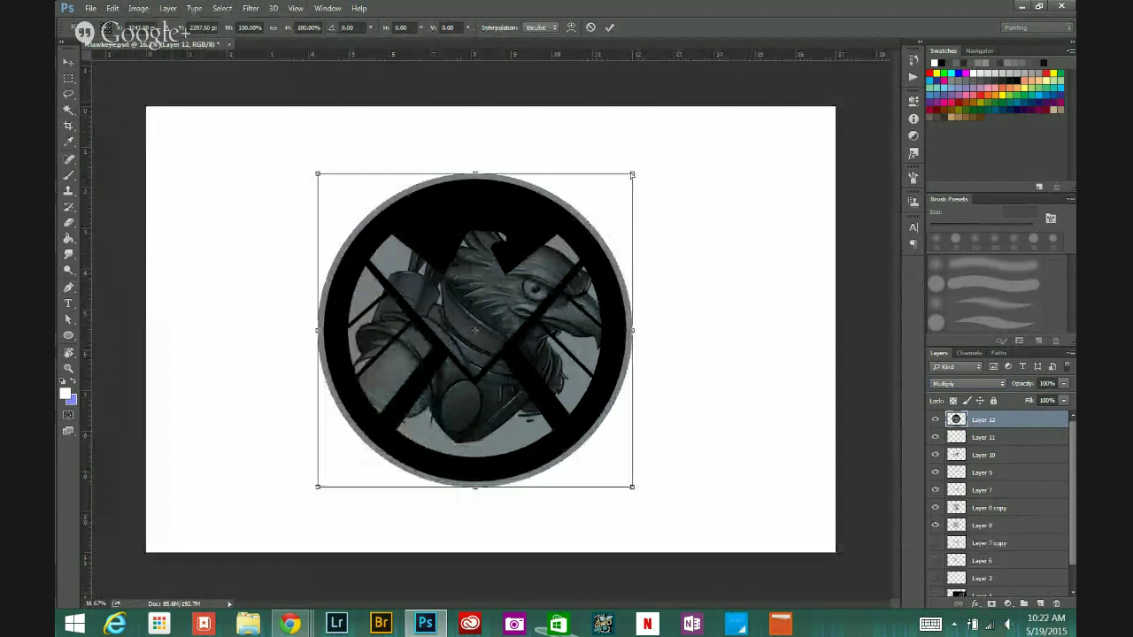
left_click_drag(632, 176, 481, 379)
left_click_drag(318, 174, 450, 381)
left_click_drag(631, 486, 479, 424)
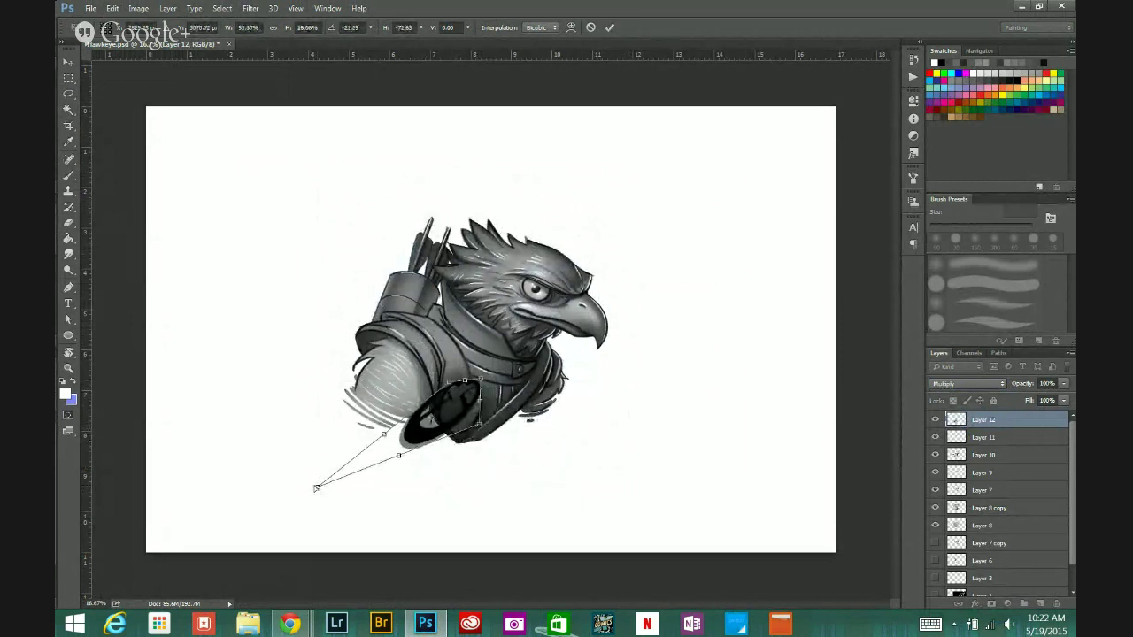
left_click_drag(316, 488, 515, 415)
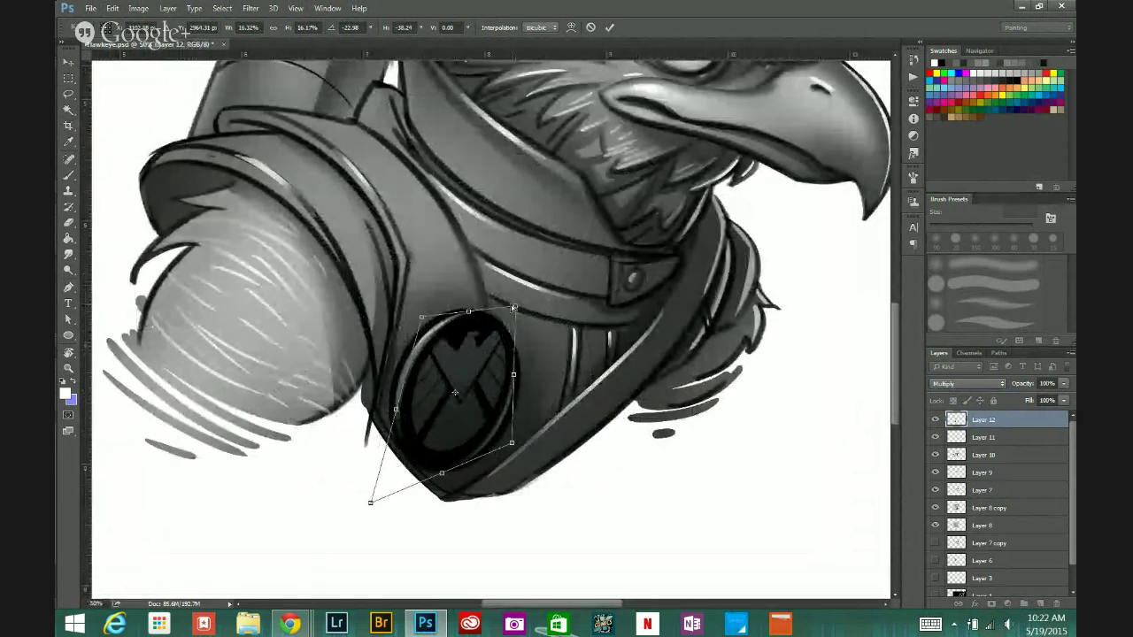
Step: Fine-tune the logo's distortion so its ring sits inside the oval badge outline, and apply the transformation
left_click_drag(514, 307, 500, 310)
left_click_drag(422, 317, 413, 310)
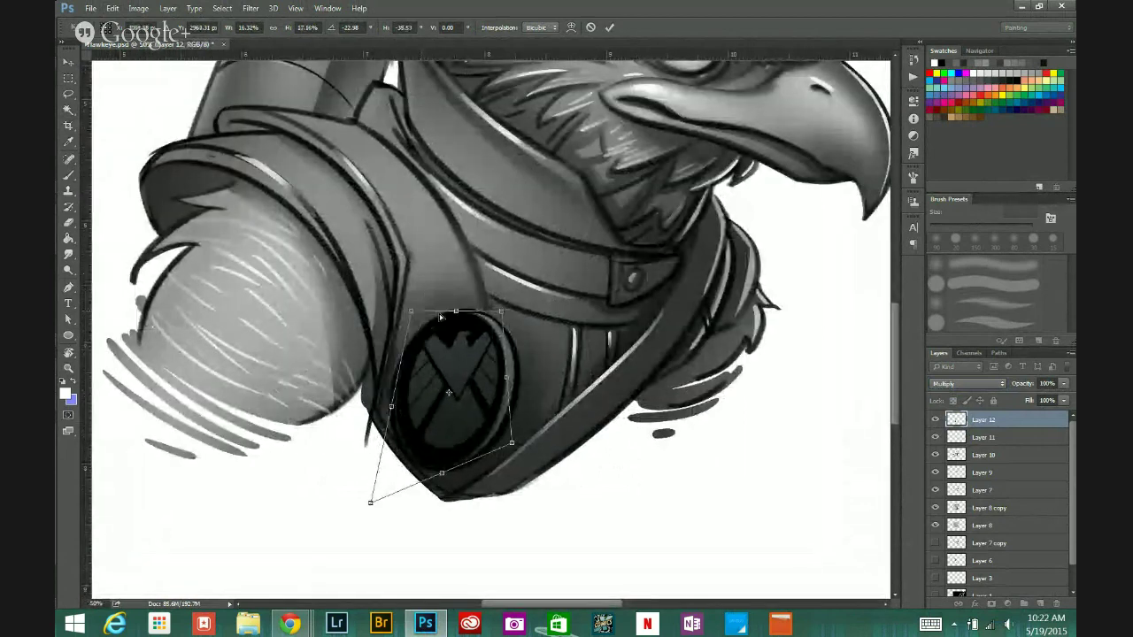
left_click_drag(511, 442, 521, 445)
left_click_drag(498, 310, 513, 311)
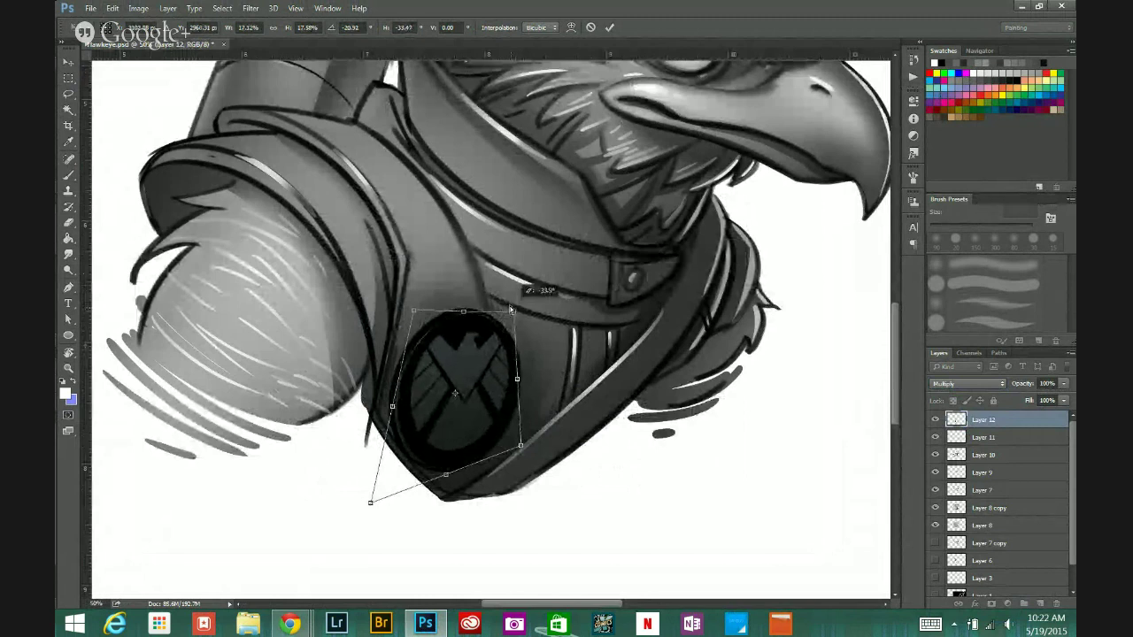
left_click_drag(370, 502, 363, 500)
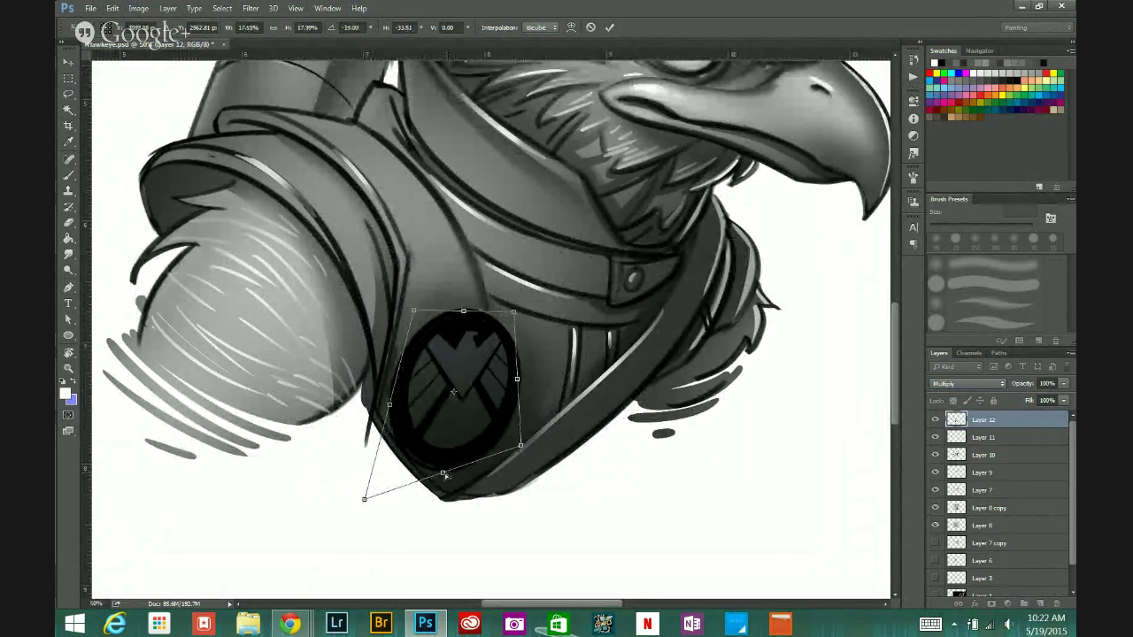
left_click_drag(444, 473, 443, 475)
left_click_drag(463, 312, 465, 321)
left_click_drag(519, 386, 514, 384)
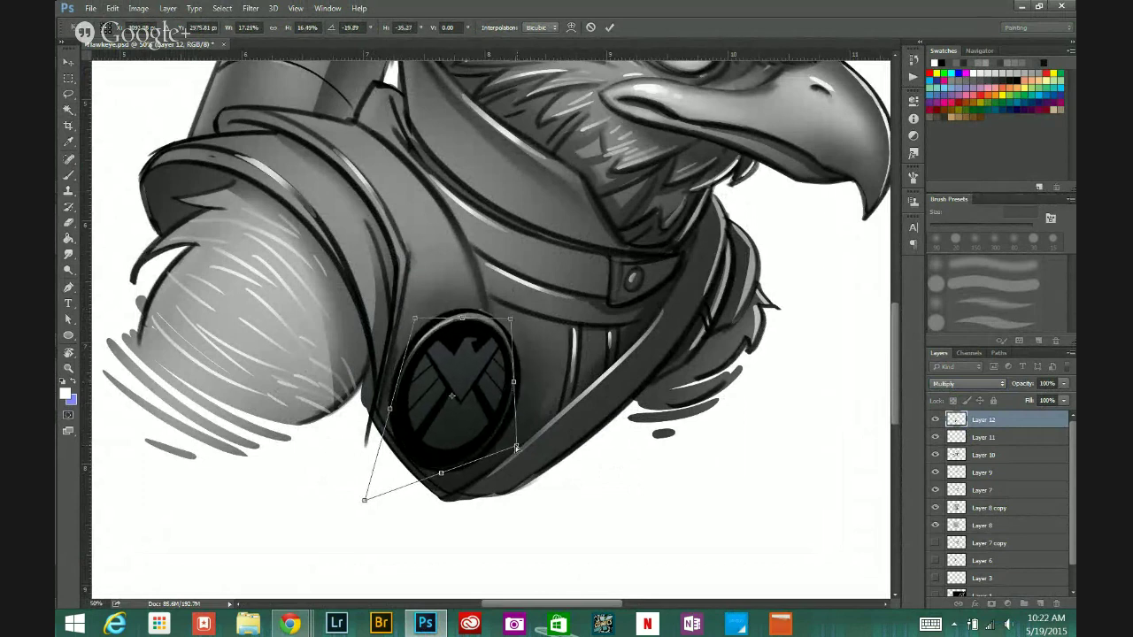
left_click_drag(516, 446, 513, 442)
left_click_drag(363, 498, 373, 490)
left_click_drag(466, 319, 470, 320)
left_click_drag(509, 443, 509, 445)
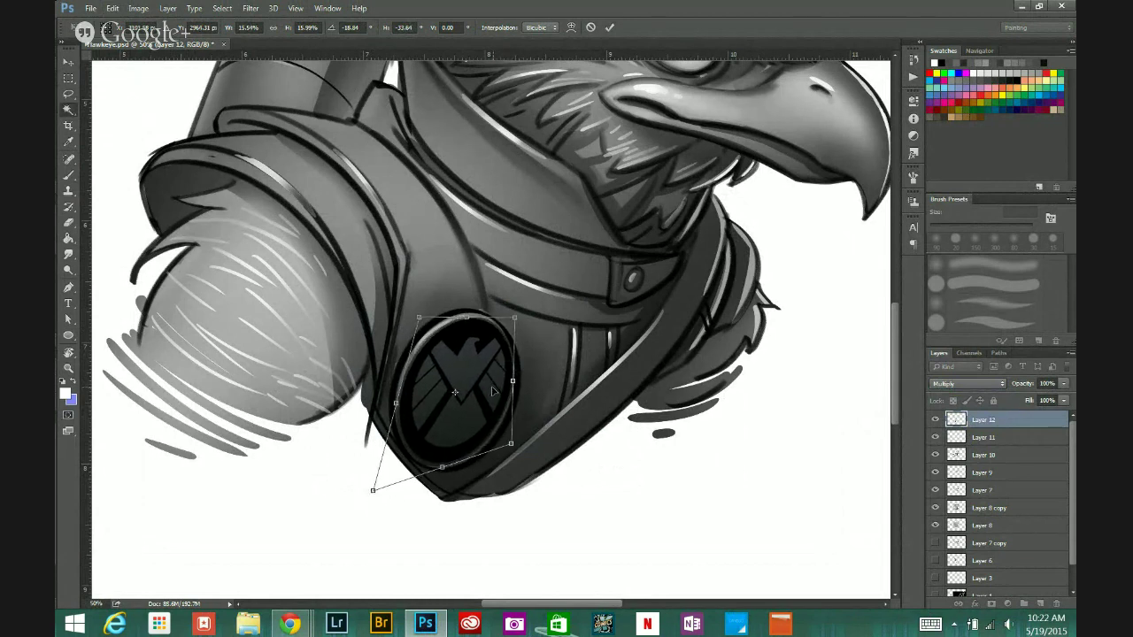
key("Return")
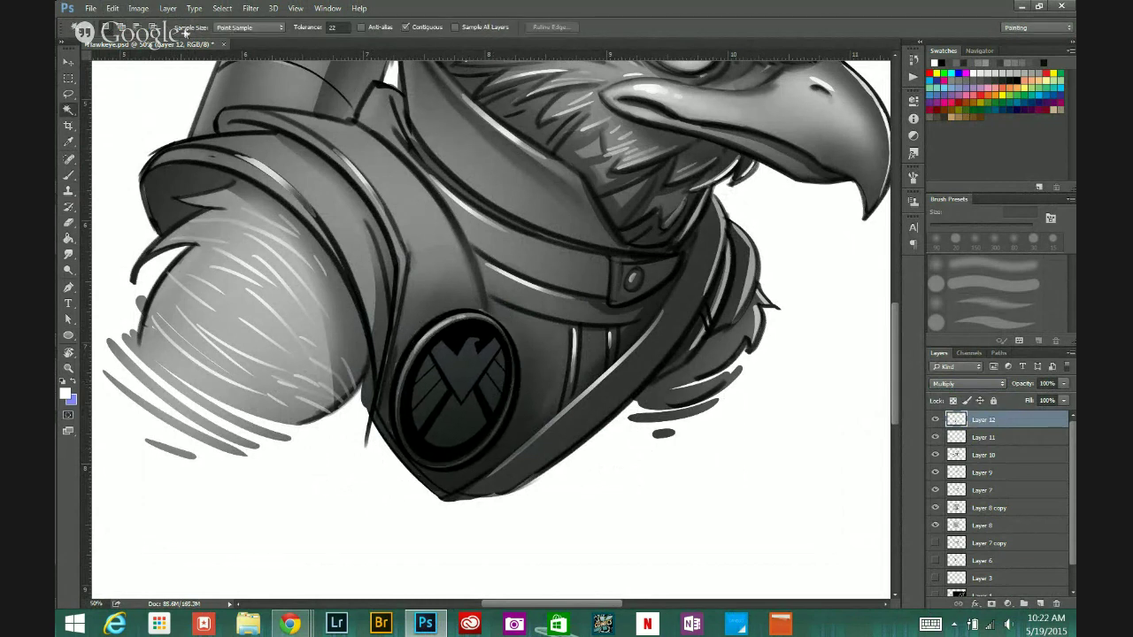
Step: Desaturate the eagle logo, set Layer 12's blend mode to Overlay, and nudge the logo within the badge
left_click(142, 13)
mouse_move(164, 45)
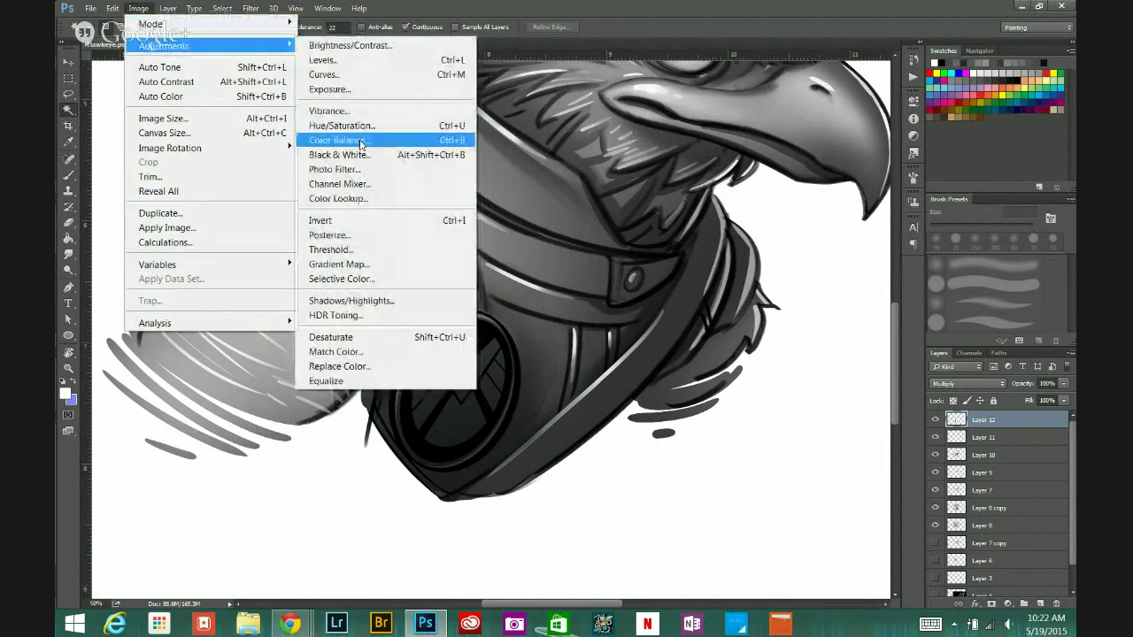
left_click(363, 337)
left_click(963, 383)
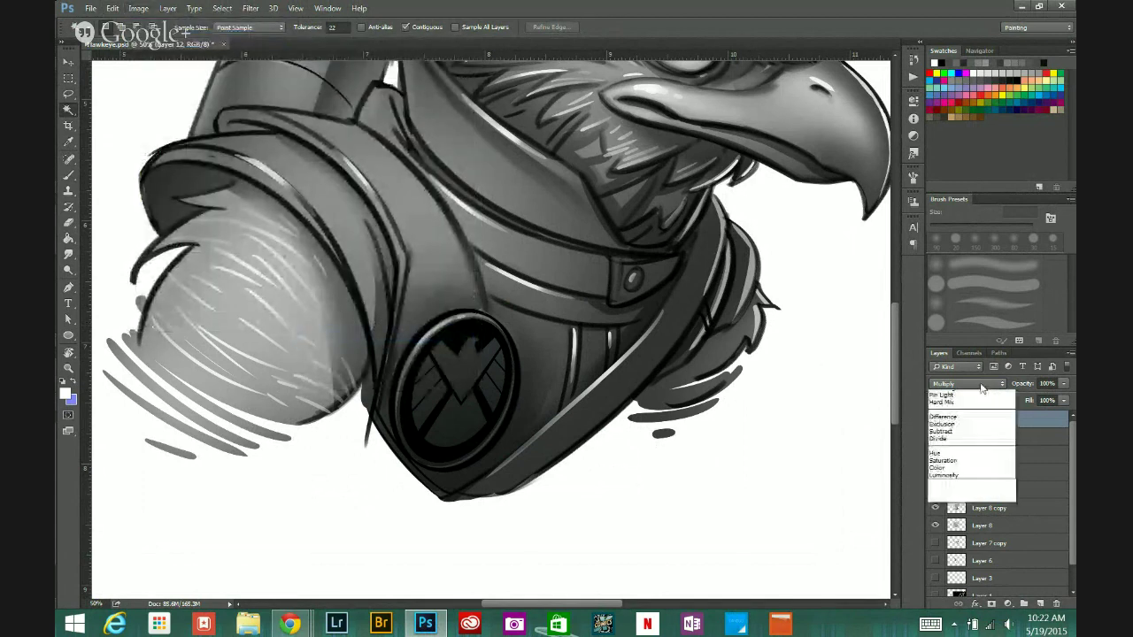
left_click(956, 503)
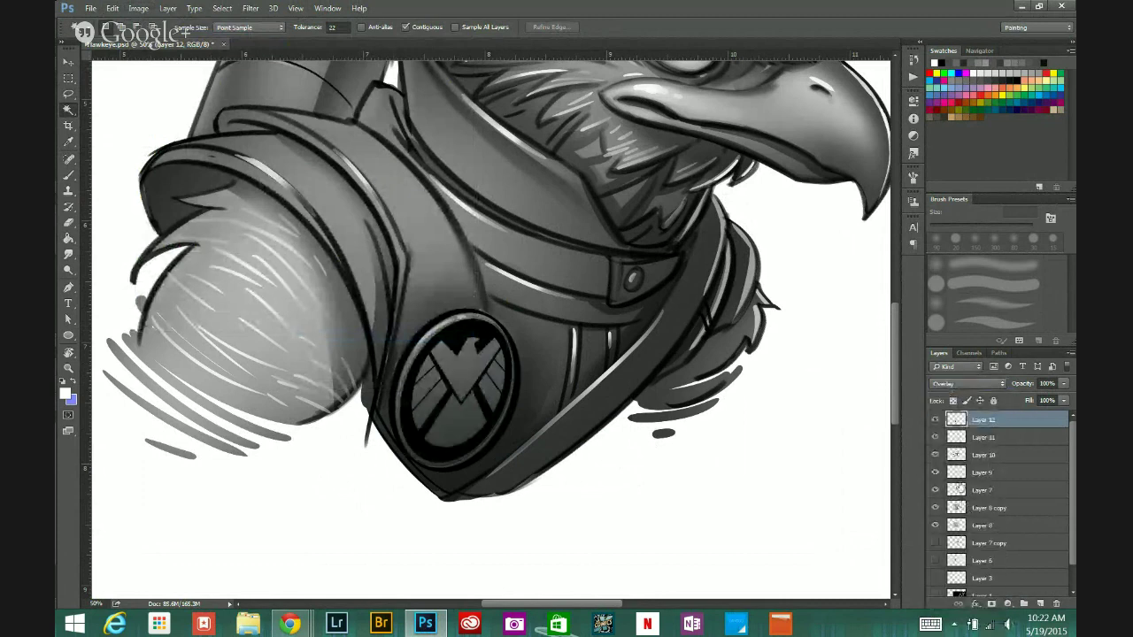
left_click_drag(499, 416, 500, 418)
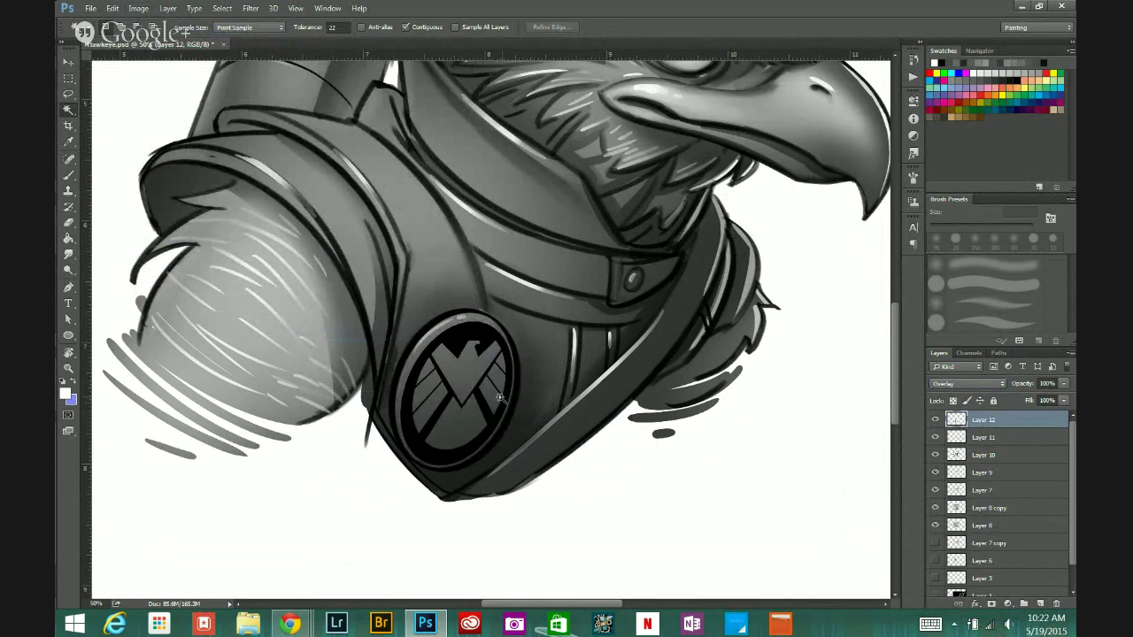
Step: Rotate the eagle logo slightly to align it with the chest badge and apply the transformation
left_click(112, 8)
mouse_move(244, 323)
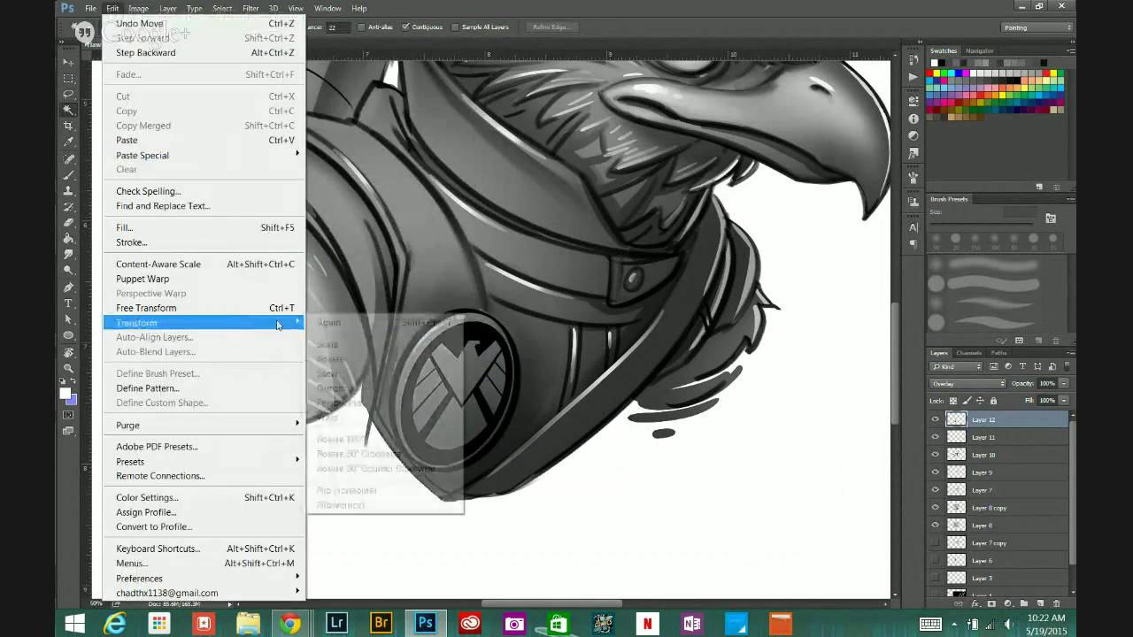
left_click(390, 359)
left_click_drag(512, 318, 498, 345)
key("Return")
key("w")
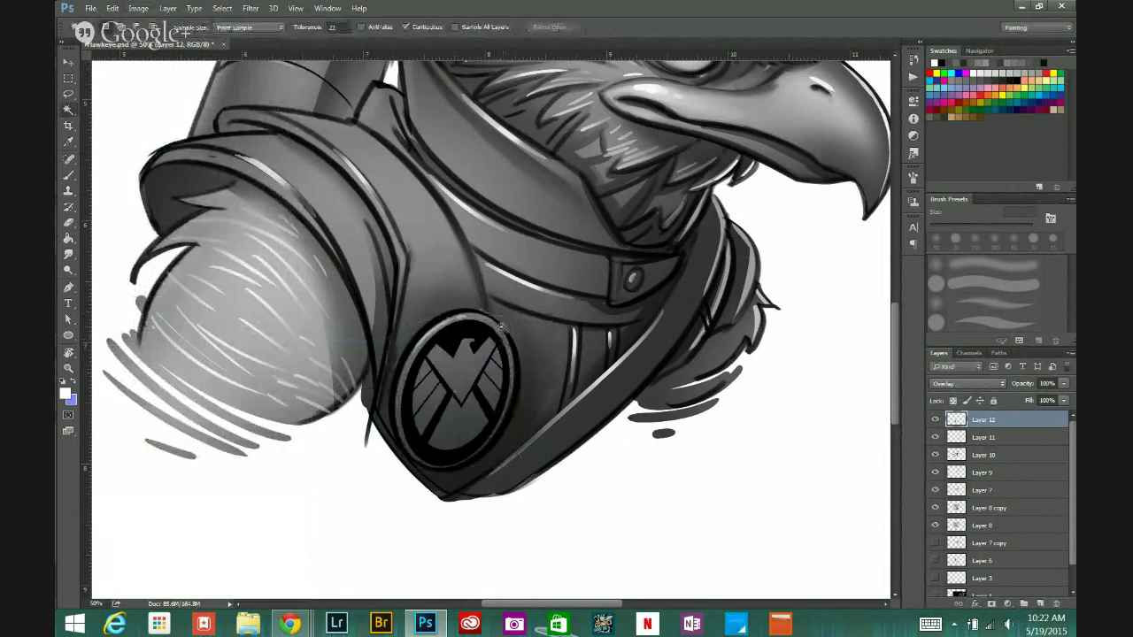
Step: Set Layer 12's fill to 59%, move it below Layer 11, and make Layer 11 active
left_click_drag(1036, 417, 978, 442)
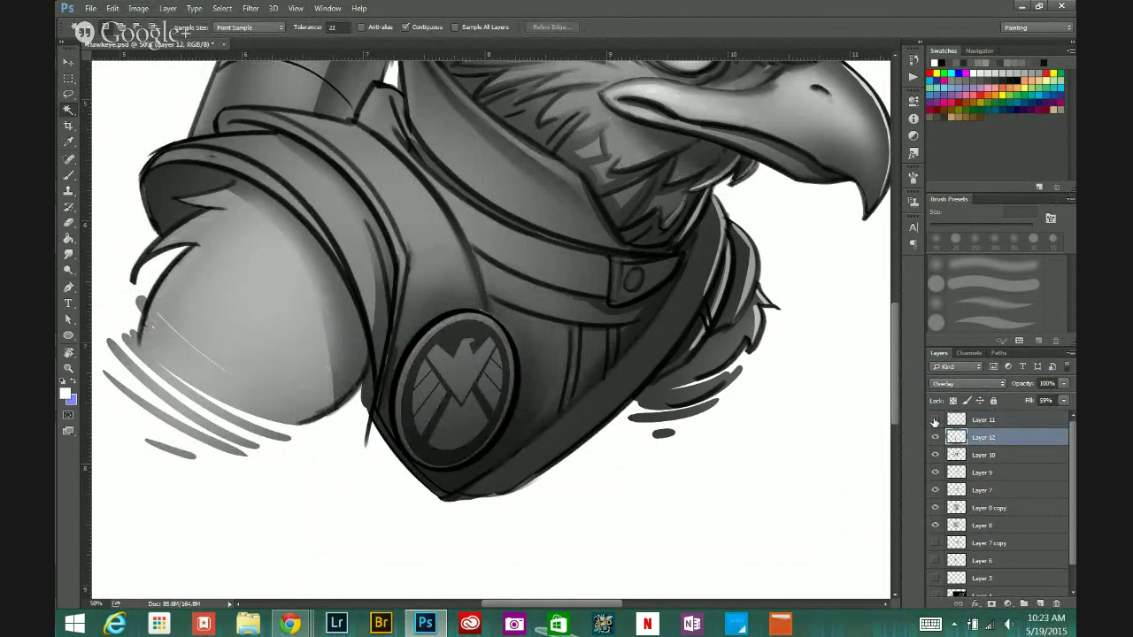
left_click(956, 421)
Step: Paint thin white highlights along the eagle logo's wing and feather edges on Layer 11 with a 10 px brush
key("b")
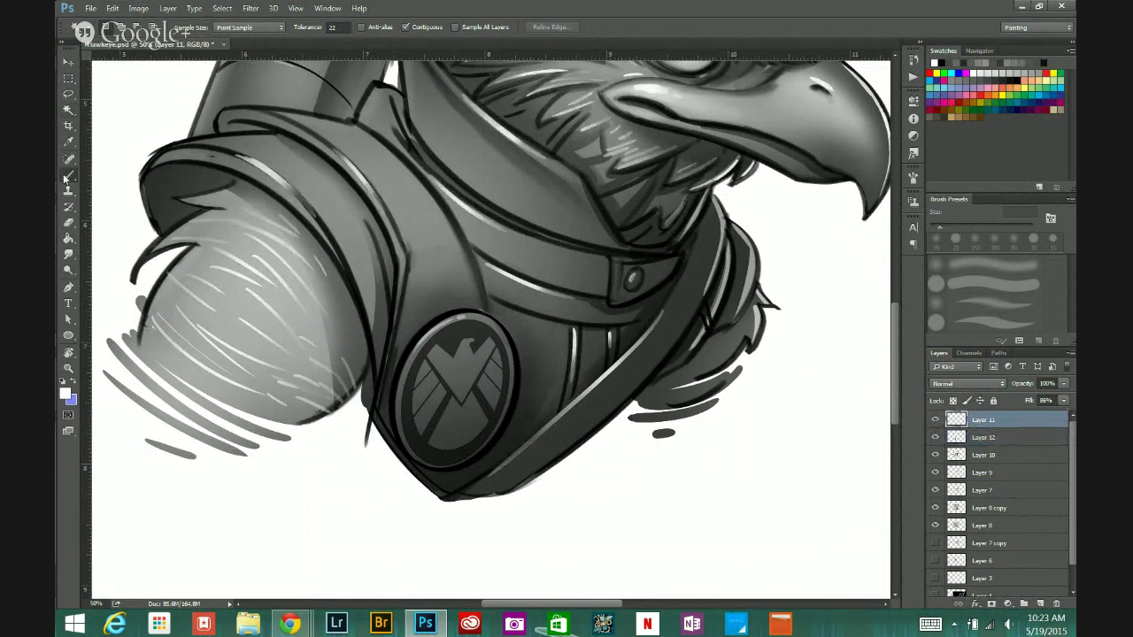
key("ctrl+plus")
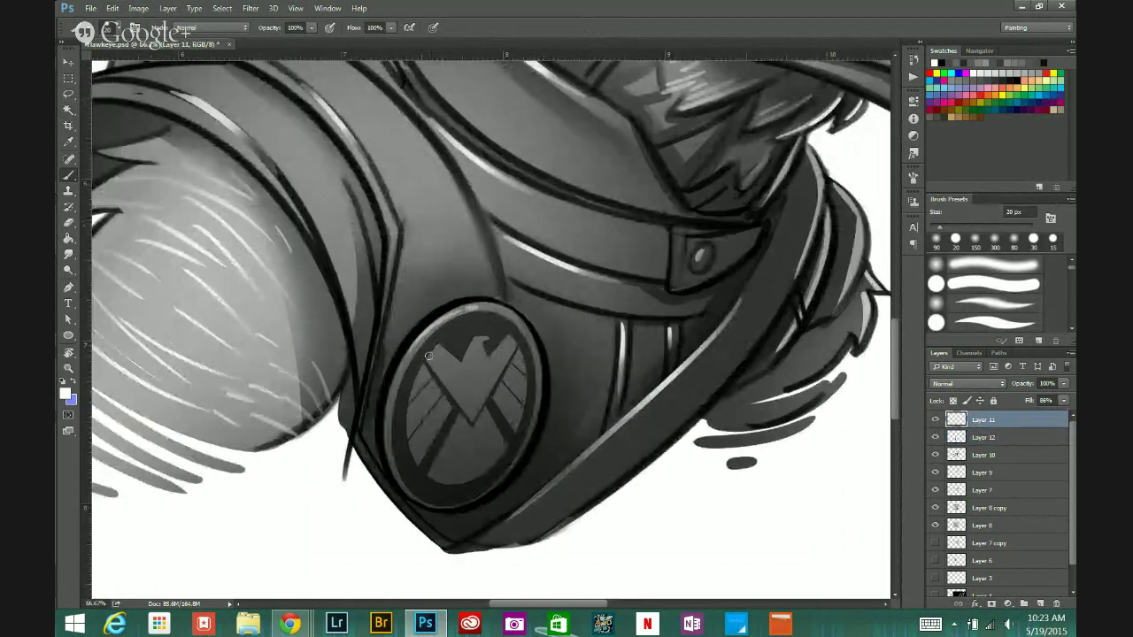
left_click_drag(426, 359, 440, 343)
key("ctrl+z")
left_click_drag(427, 358, 437, 341)
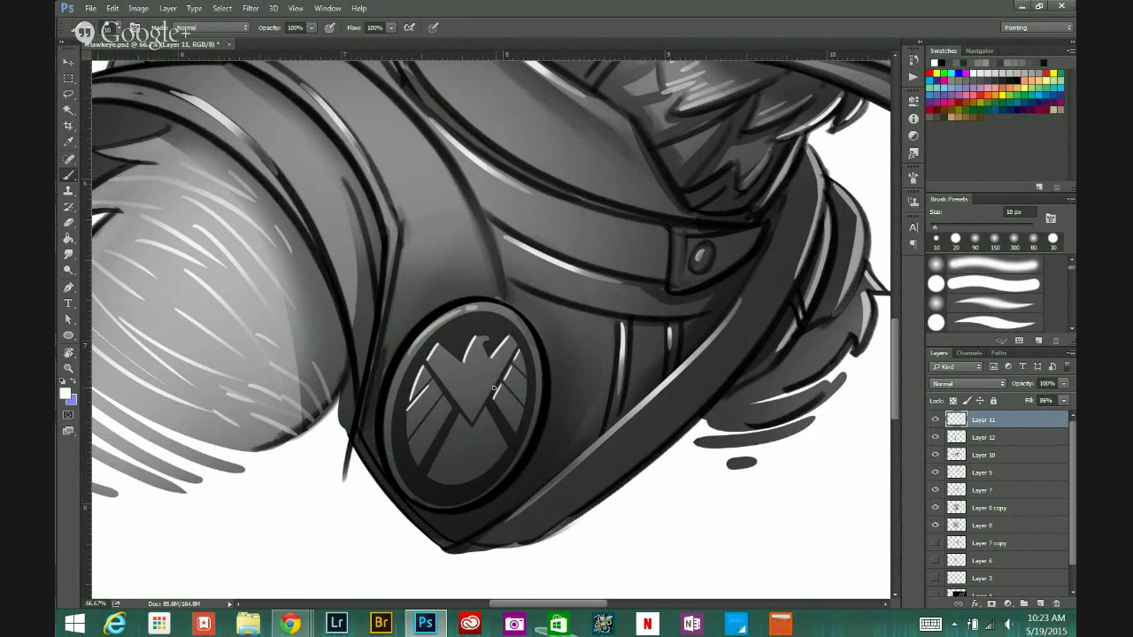
left_click_drag(457, 418, 432, 466)
Step: Soften the logo's highlights with a 90 px eraser at 22% opacity, and check the badge with Layer 12 hidden and shown
key("e")
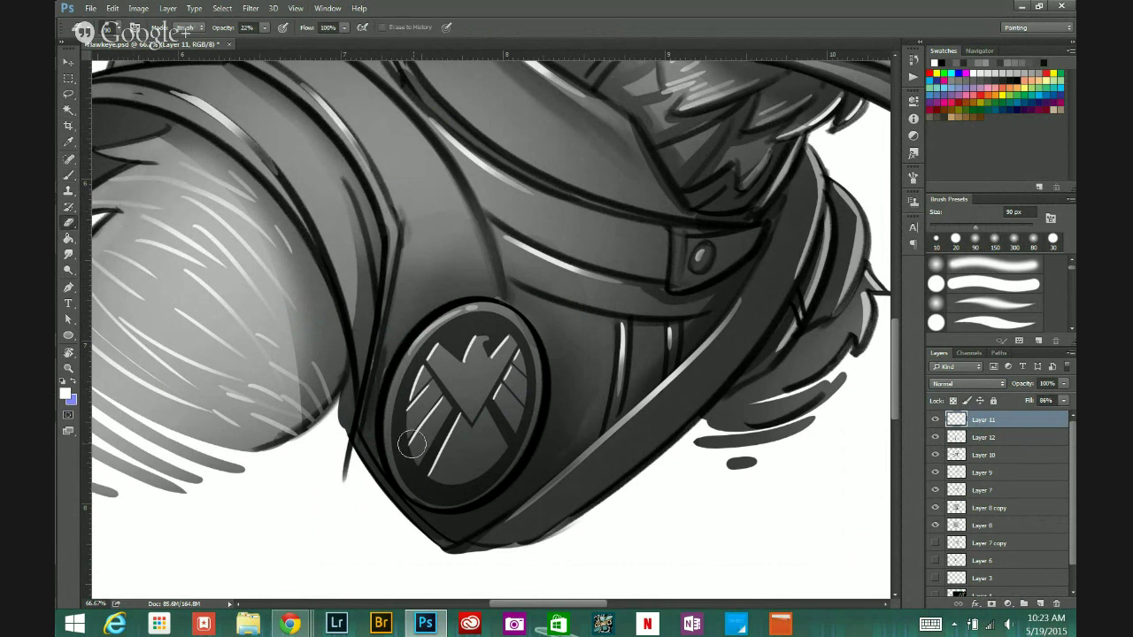
mouse_move(433, 471)
left_mouse_down()
mouse_move(439, 460)
mouse_move(412, 395)
mouse_move(445, 362)
mouse_move(417, 452)
mouse_move(436, 465)
left_mouse_up()
mouse_move(496, 420)
left_mouse_down()
mouse_move(505, 348)
mouse_move(481, 337)
left_mouse_up()
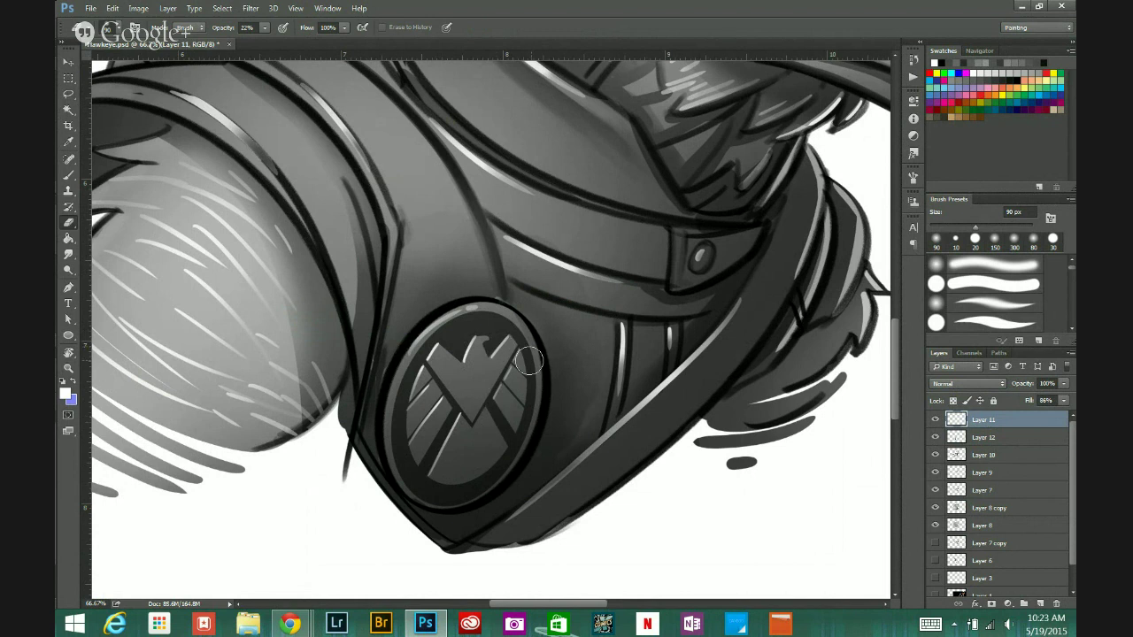
mouse_move(468, 448)
left_mouse_down()
mouse_move(445, 467)
mouse_move(476, 420)
left_mouse_up()
left_click(934, 438)
left_click(935, 437)
scroll(552, 437, "up", 2, "alt")
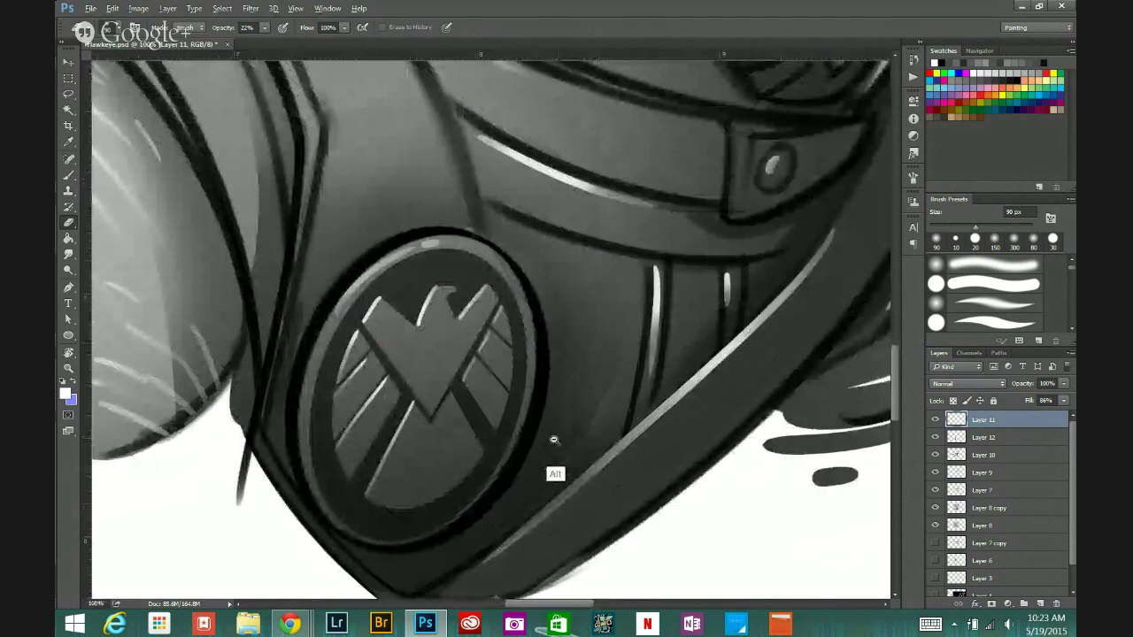
scroll(554, 440, "down", 4, "alt")
Step: Merge the artwork layers from Layer 11 down through Layer 8 into a single layer
left_click(1011, 491)
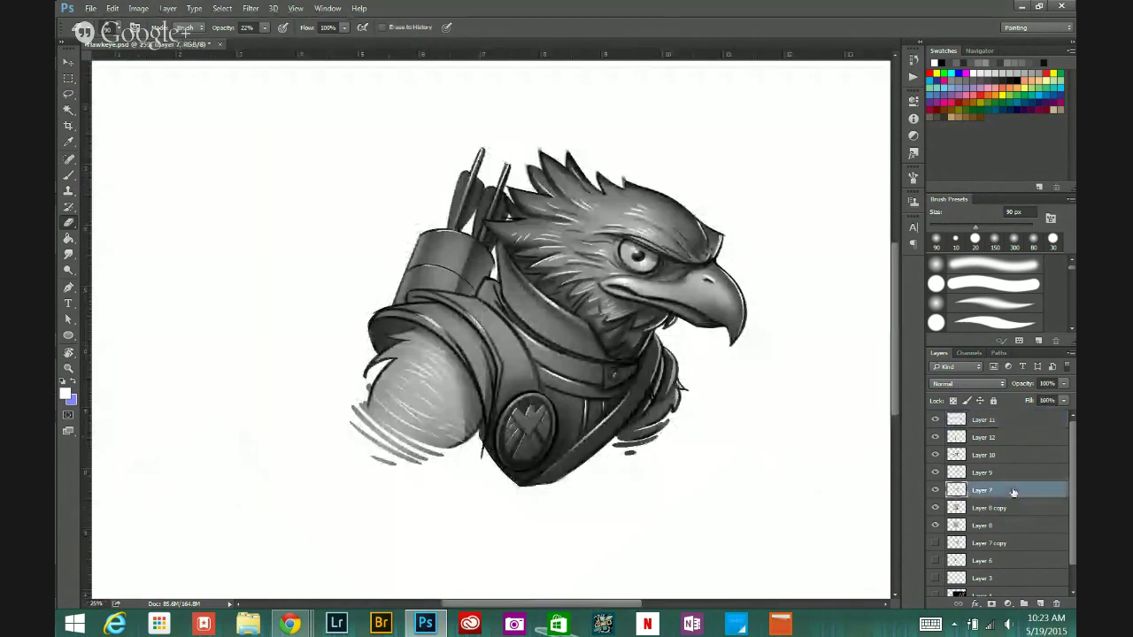
left_click(1014, 523)
left_click(1027, 423, "shift")
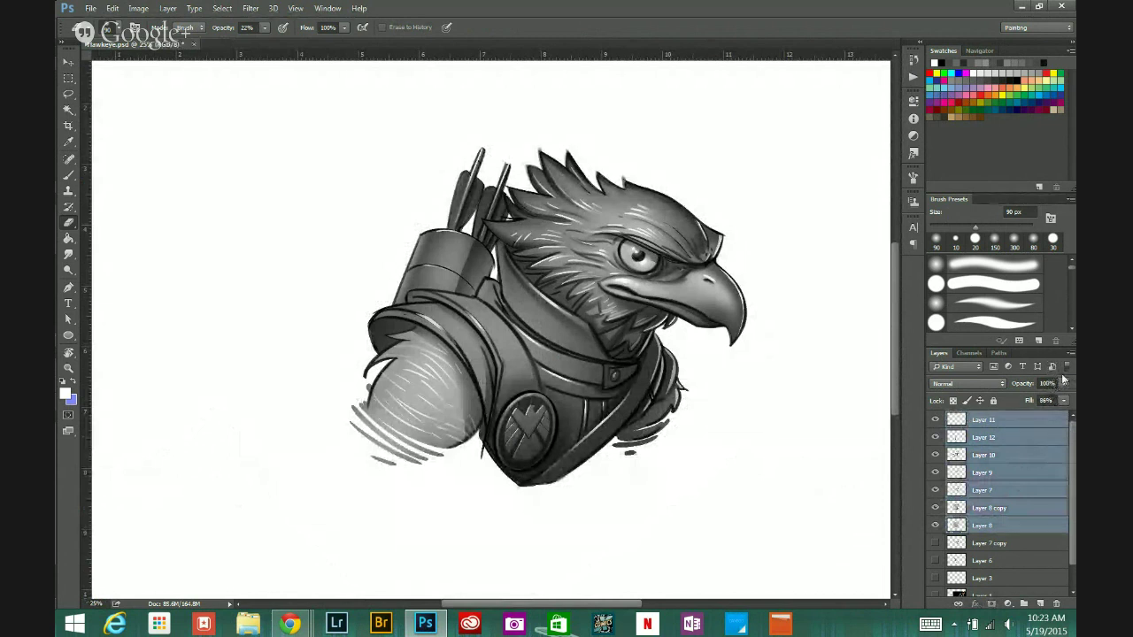
left_click(1069, 352)
left_click(964, 492)
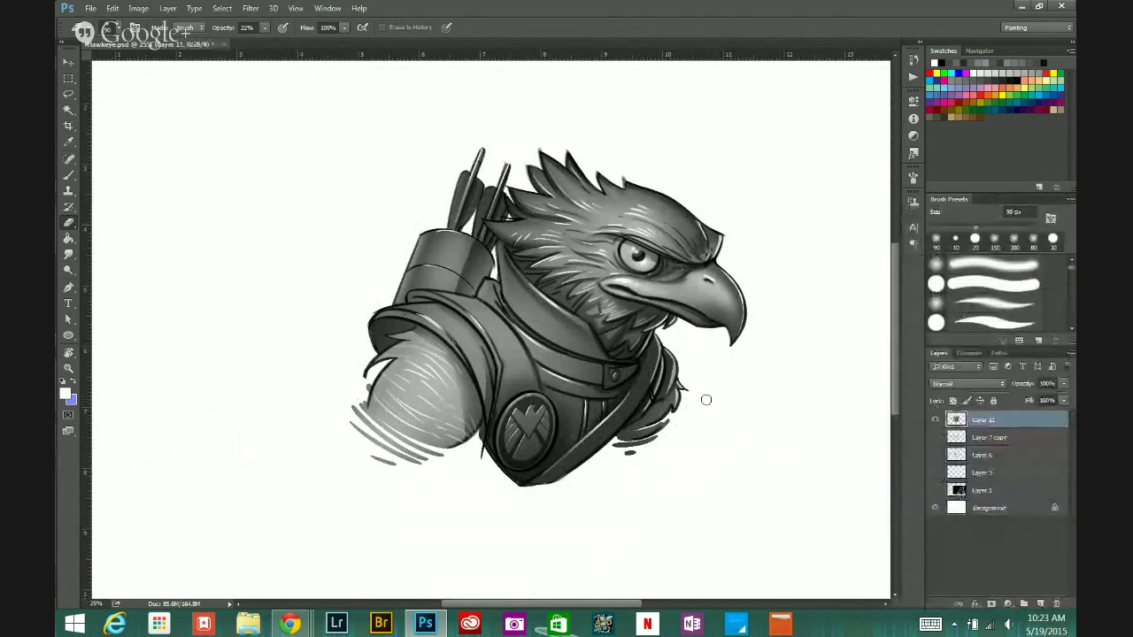
Step: Review the merged illustration on the whole canvas and save the document
left_click(582, 402, "alt")
scroll(580, 401, "down", 1)
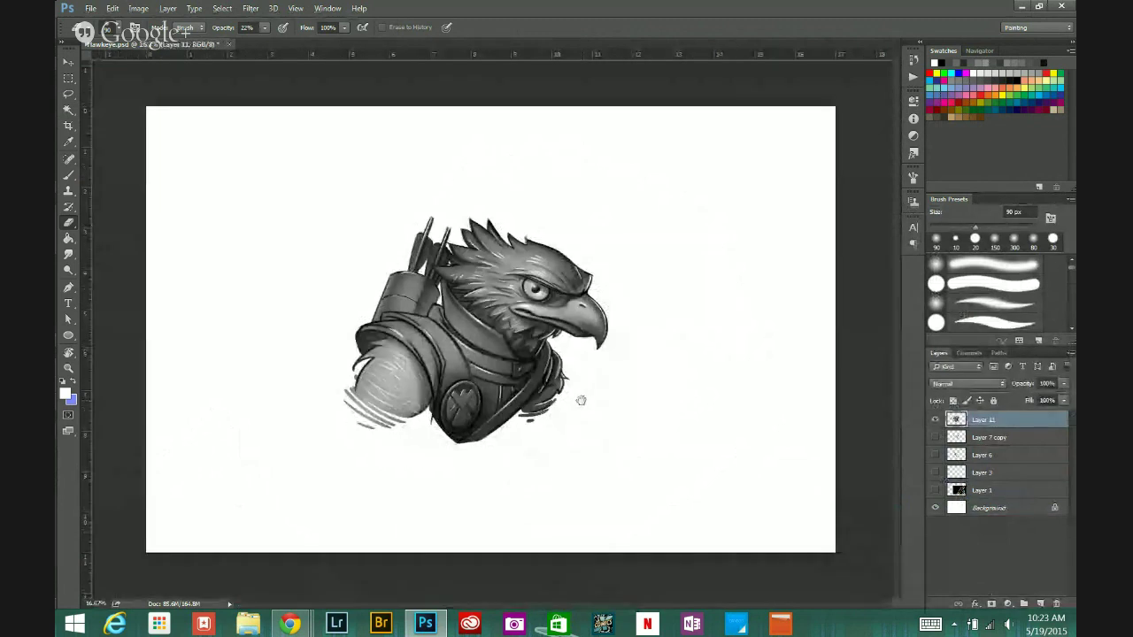
scroll(601, 391, "up", 1)
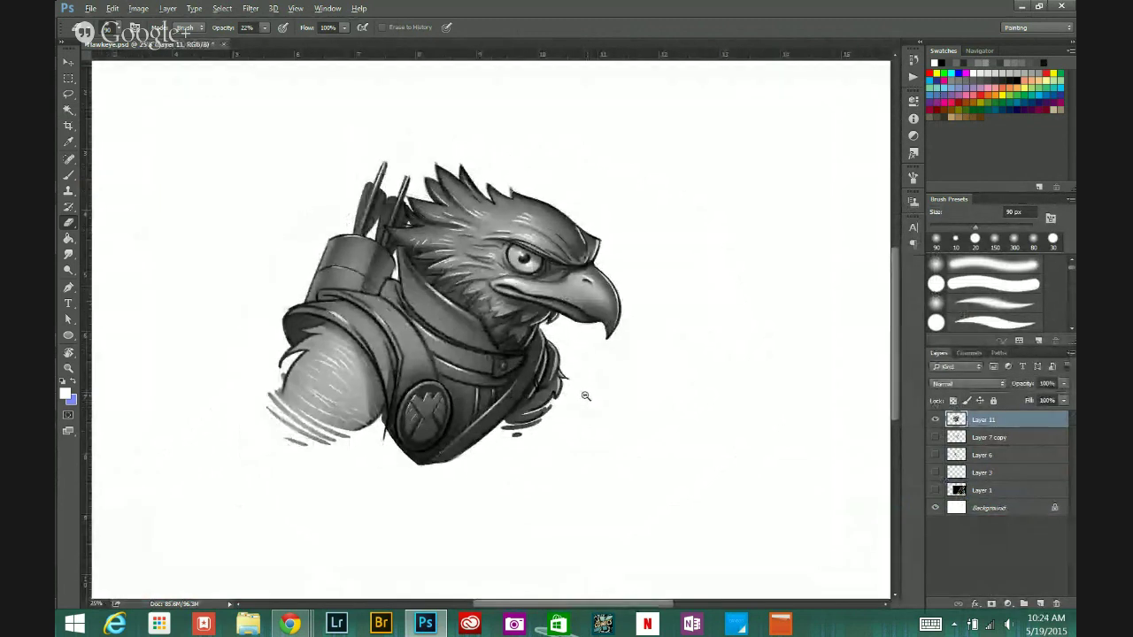
scroll(576, 368, "down", 1)
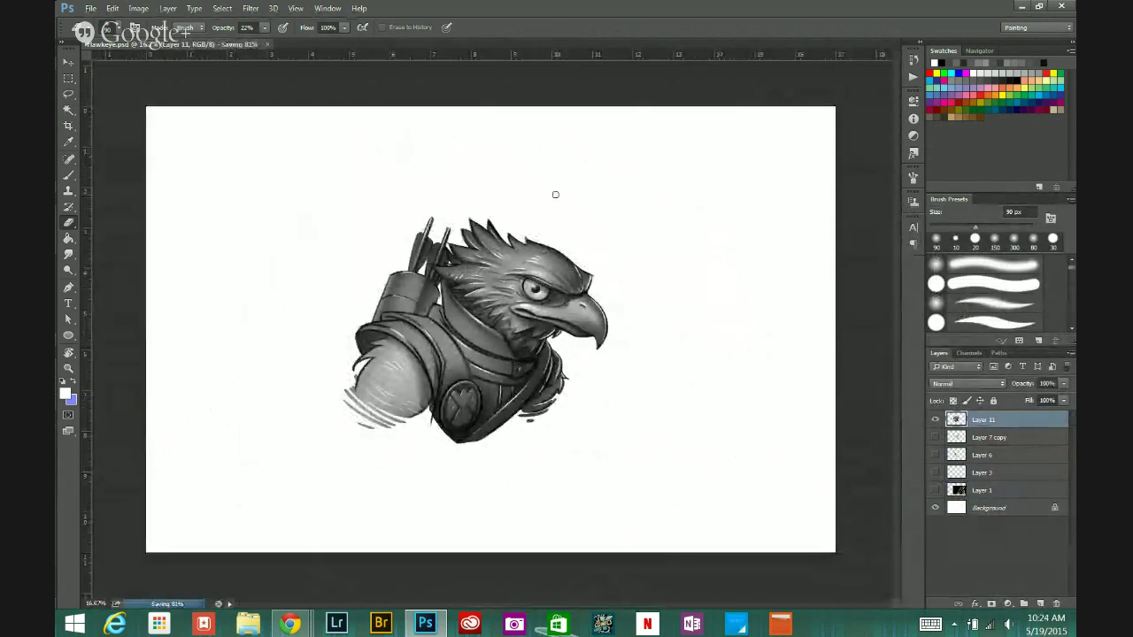
Step: Apply a Brightness/Contrast adjustment to the merged Layer 11 artwork, raising brightness to 24 and increasing the contrast
left_click(138, 7)
mouse_move(184, 49)
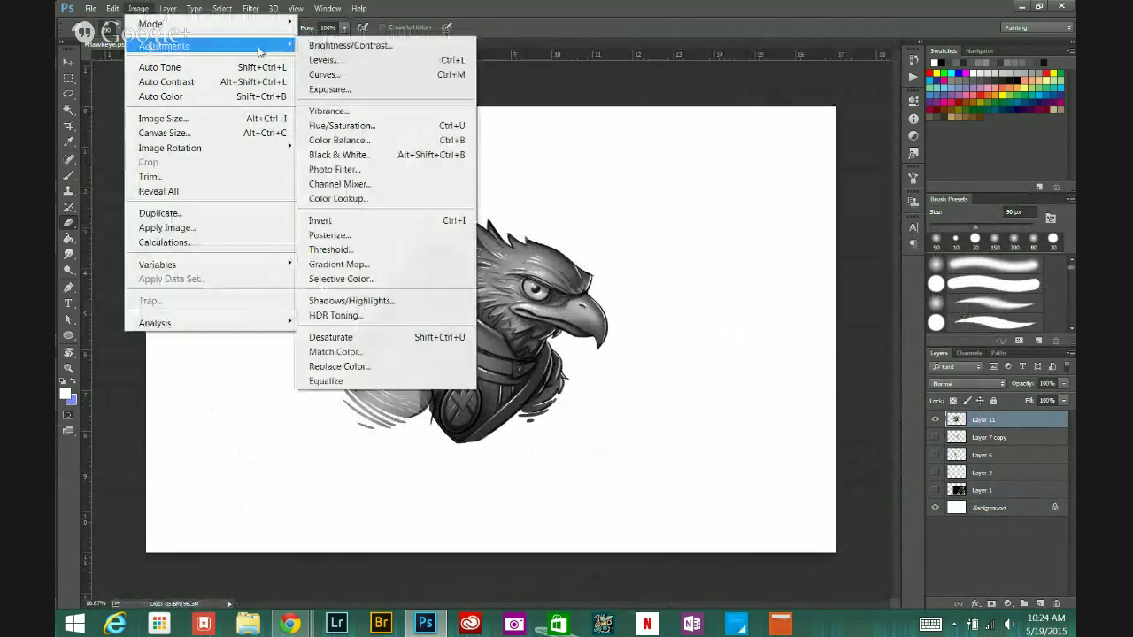
left_click(403, 45)
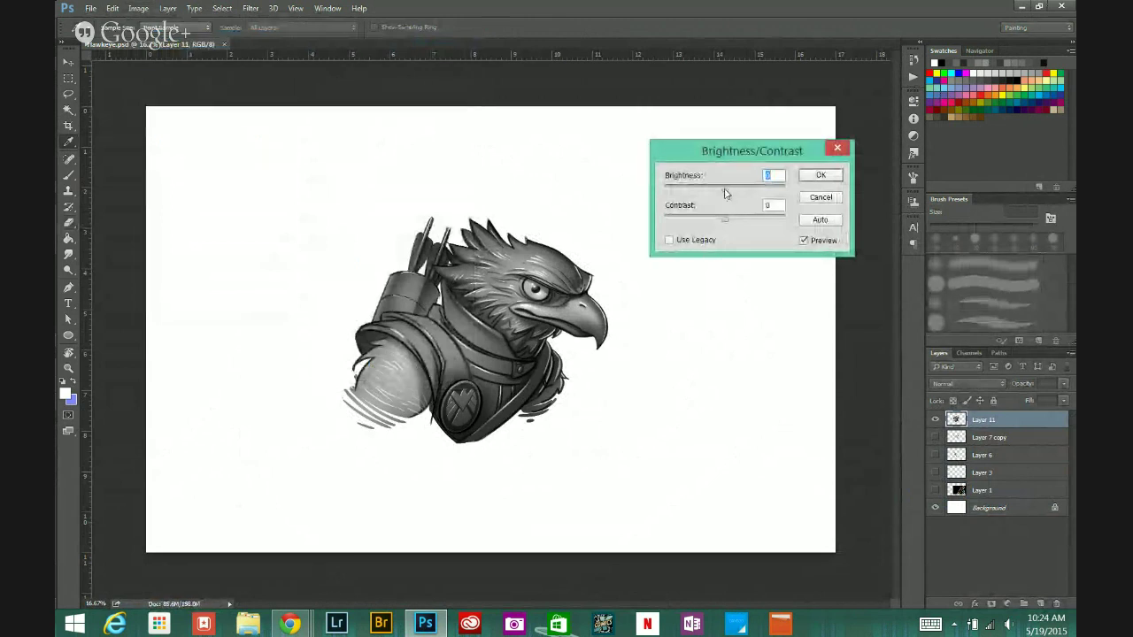
left_click_drag(726, 189, 743, 225)
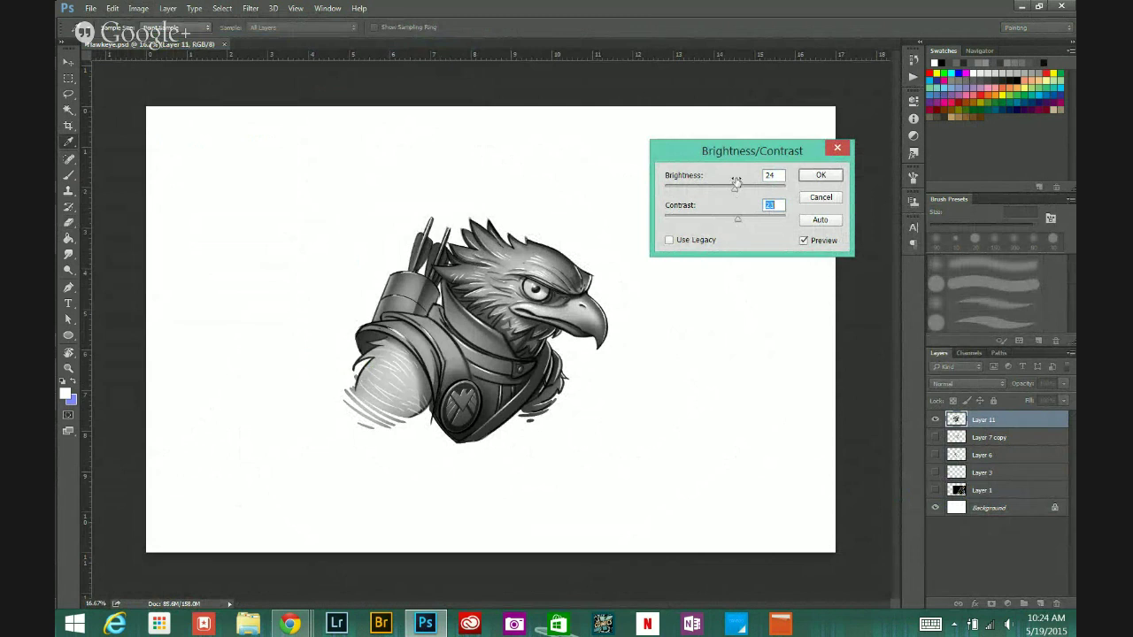
left_click(819, 176)
key("e")
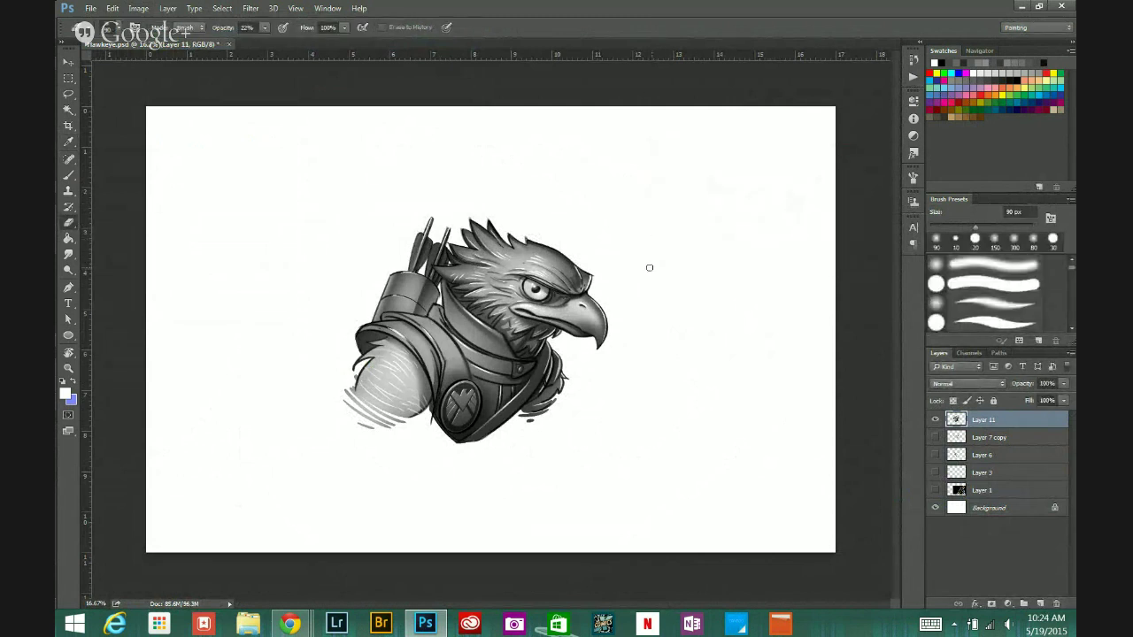
Step: Compare the illustration with and without the brightness and contrast adjustment by repeatedly undoing and redoing it
key("ctrl")
key("ctrl+z")
key("ctrl+z")
key("ctrl+z")
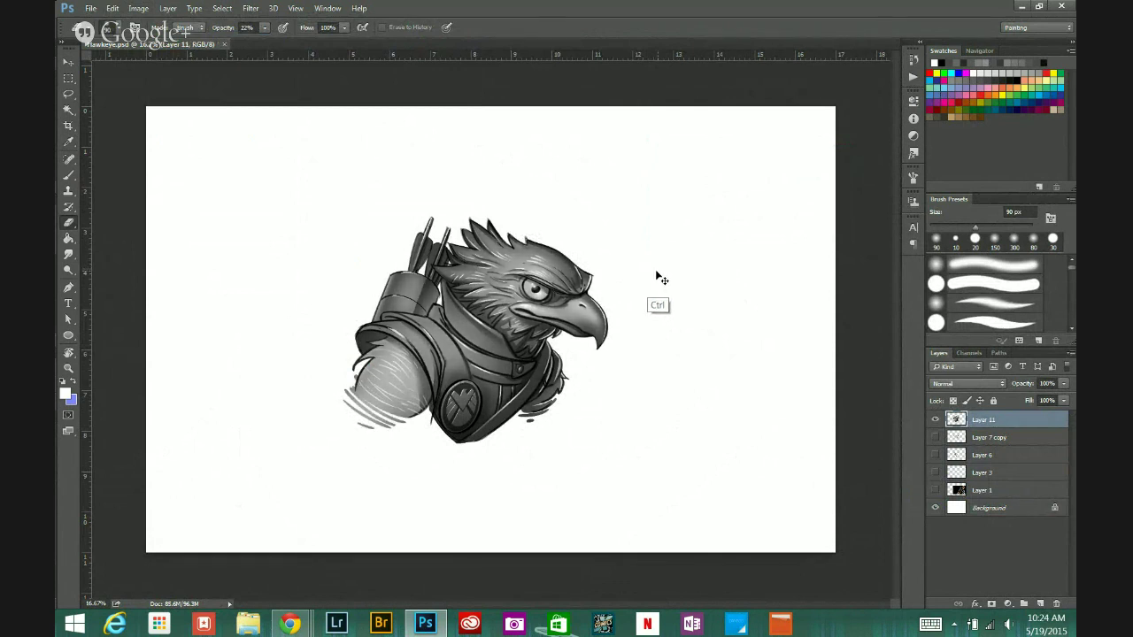
key("ctrl+z")
key("ctrl+z")
key("ctrl+z")
key("ctrl+z")
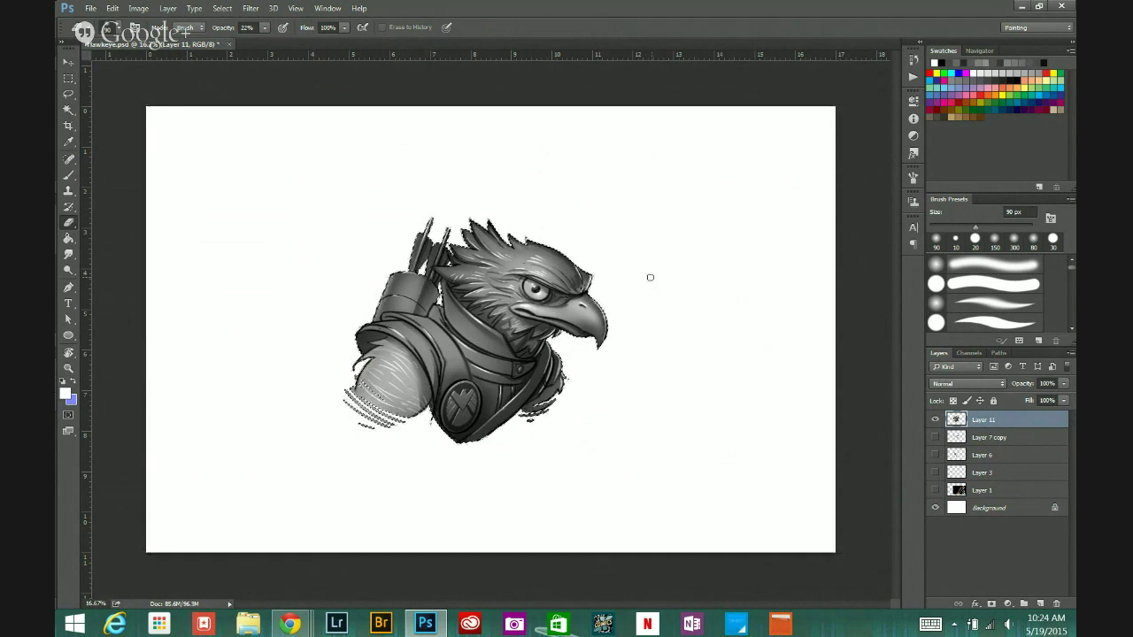
key("ctrl+z")
key("ctrl+z")
key("ctrl+z")
key("ctrl+z")
key("ctrl+z")
key("ctrl+z")
key("ctrl+z")
key("ctrl+z")
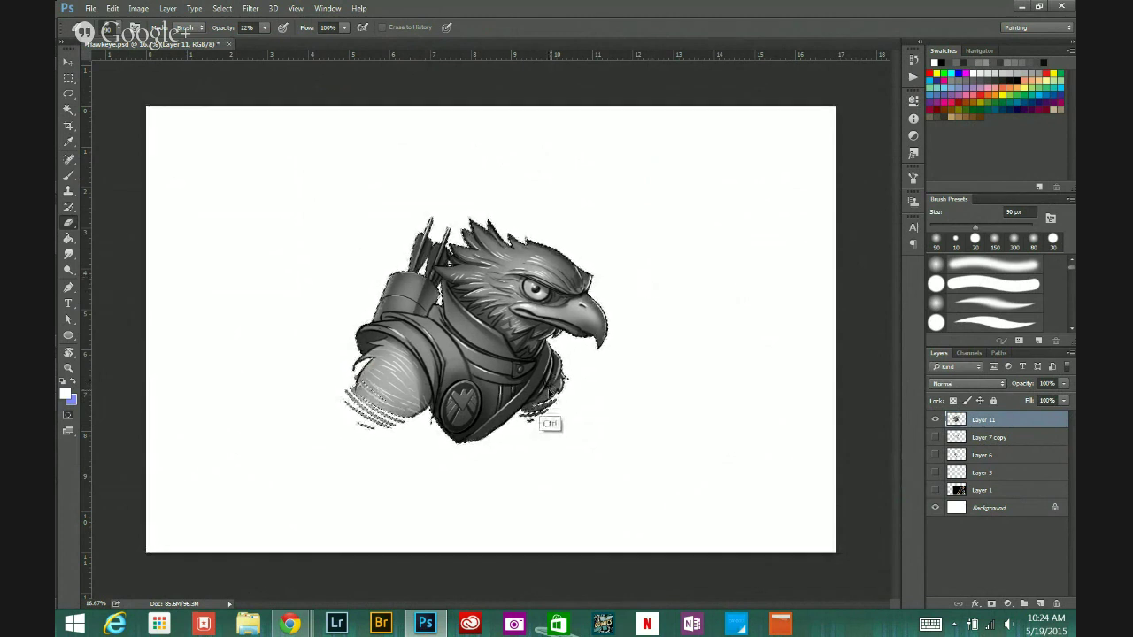
key("ctrl+z")
key("ctrl+z")
key("ctrl+z")
key("ctrl+z")
key("ctrl+z")
key("ctrl+z")
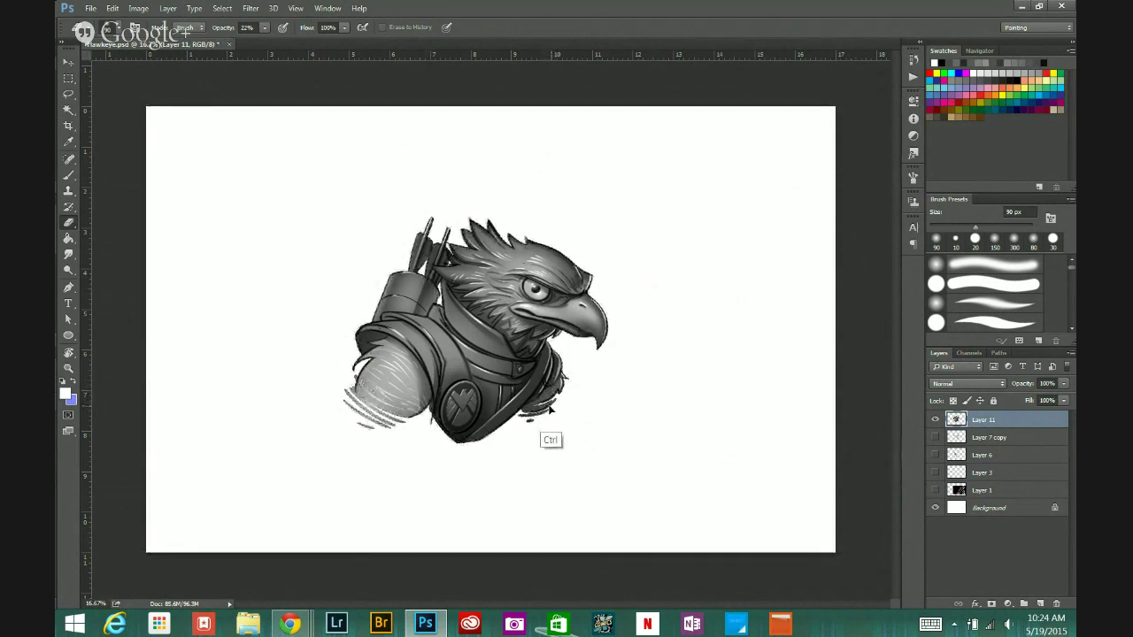
Step: Show the reference photo on Layer 1 and set its fill to 100%
left_click(935, 490)
left_click(1005, 490)
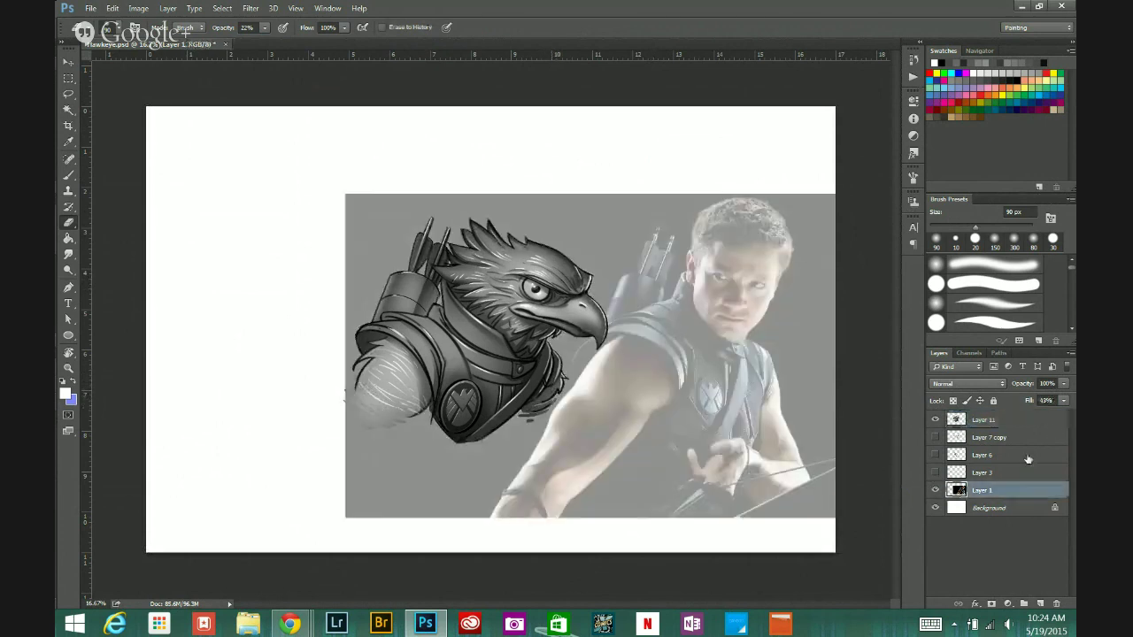
left_click(1064, 401)
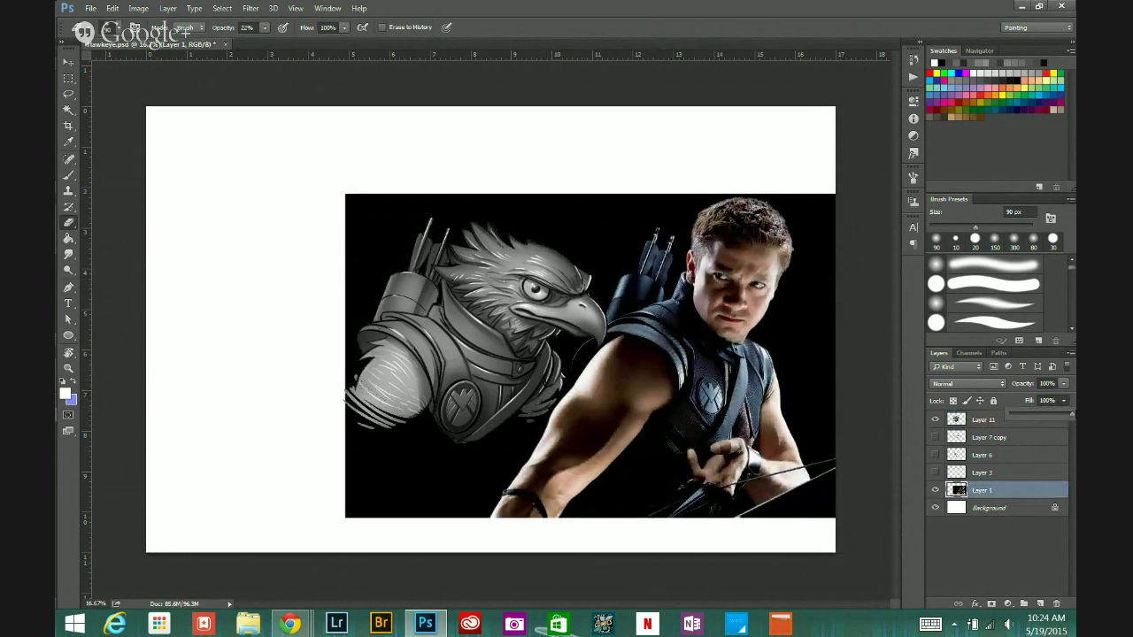
left_click(729, 336, "ctrl")
scroll(729, 335, "up", 1)
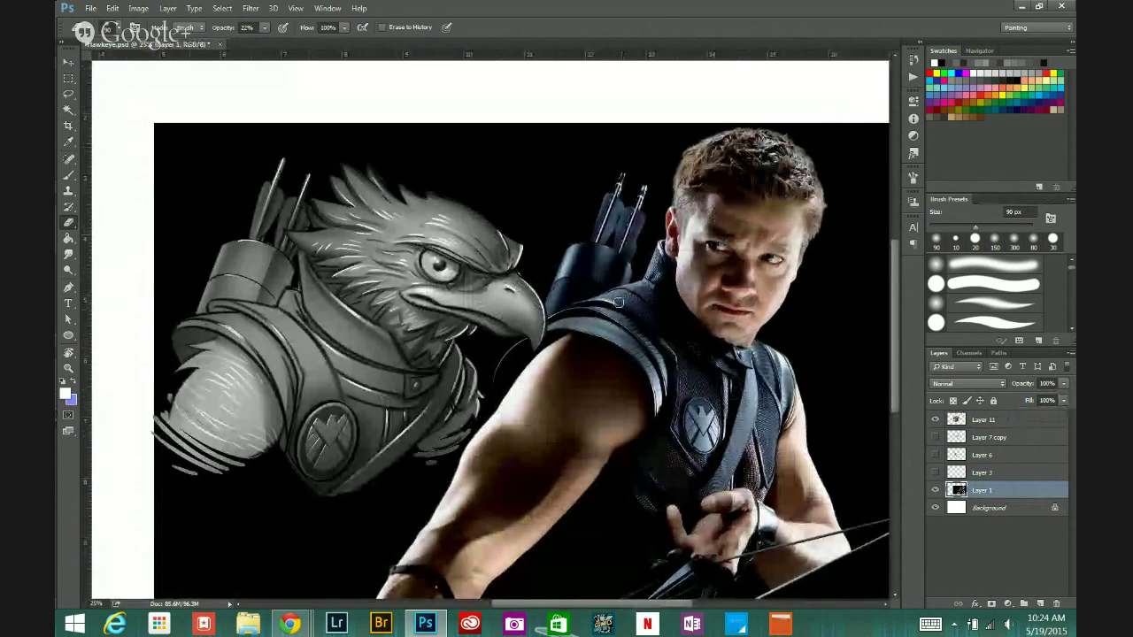
Step: Pick the Brush tool and sample the slate blue from the vest's shoulder trim in the reference photo
left_click(68, 174)
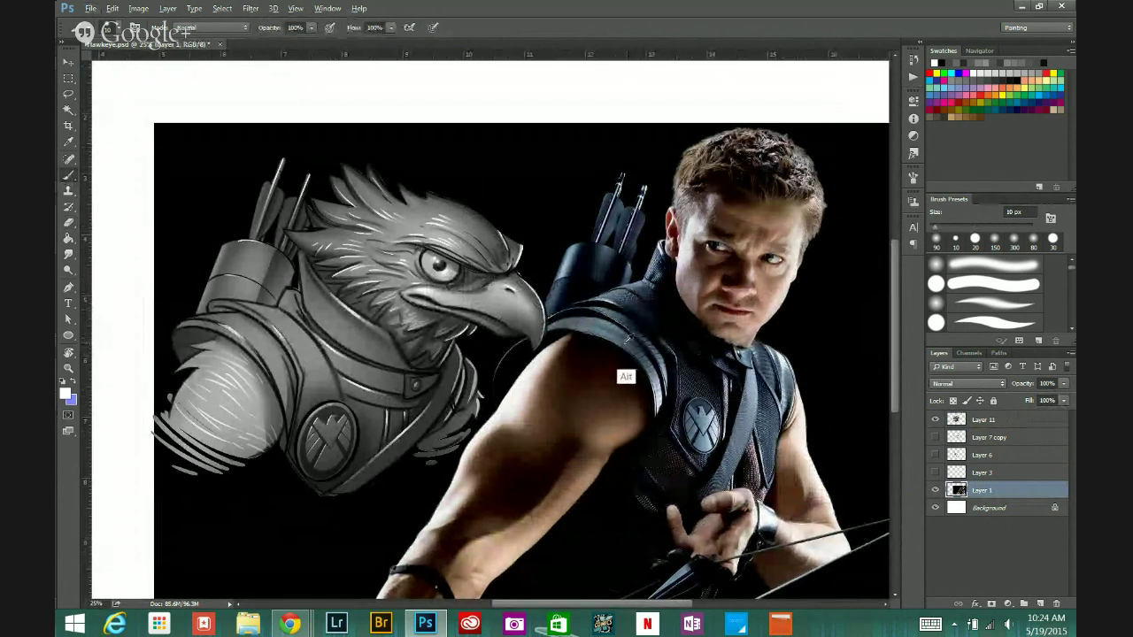
left_click(630, 337, "alt")
left_click(634, 348, "alt")
left_click(628, 342, "alt")
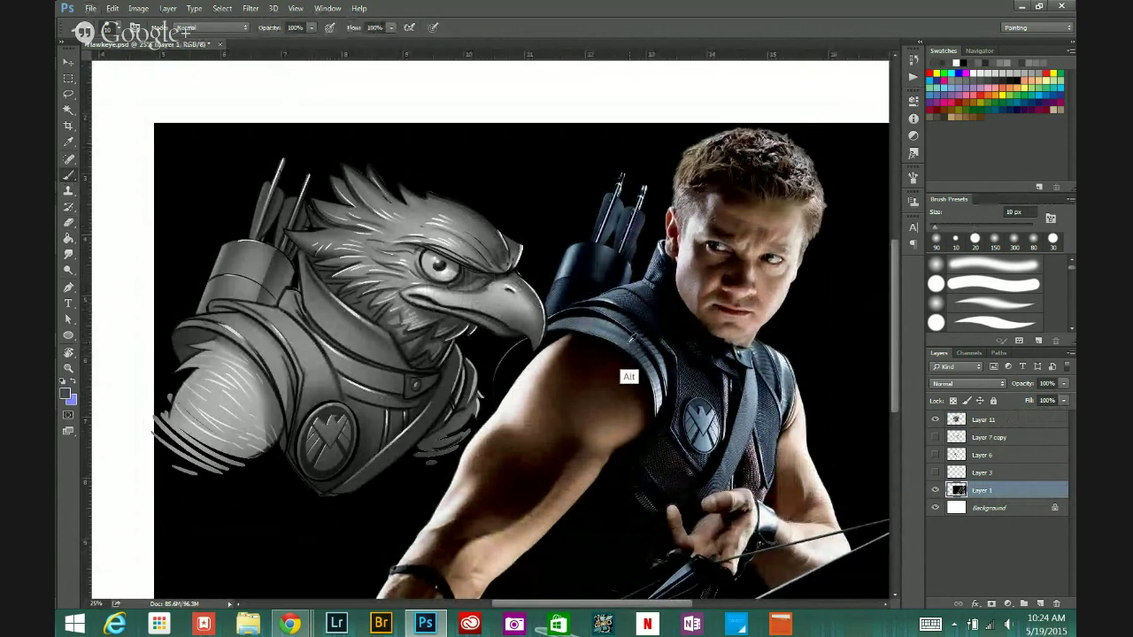
left_click(630, 338, "alt")
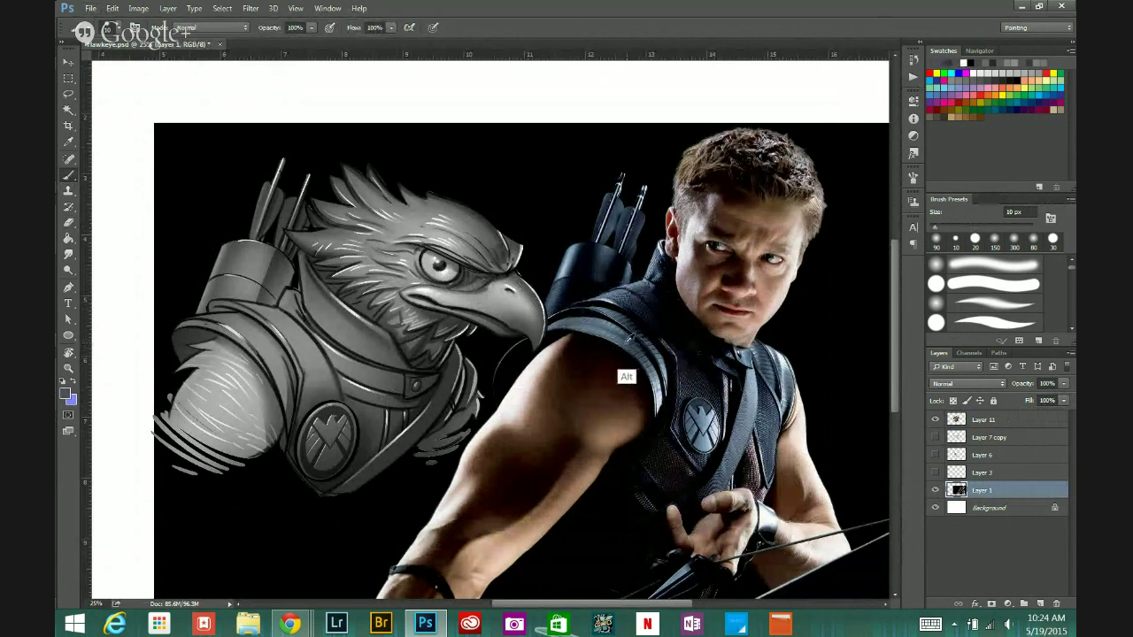
Step: Sample dark navy tones from the vest near the collar and from the quiver in the reference photo
key("ctrl")
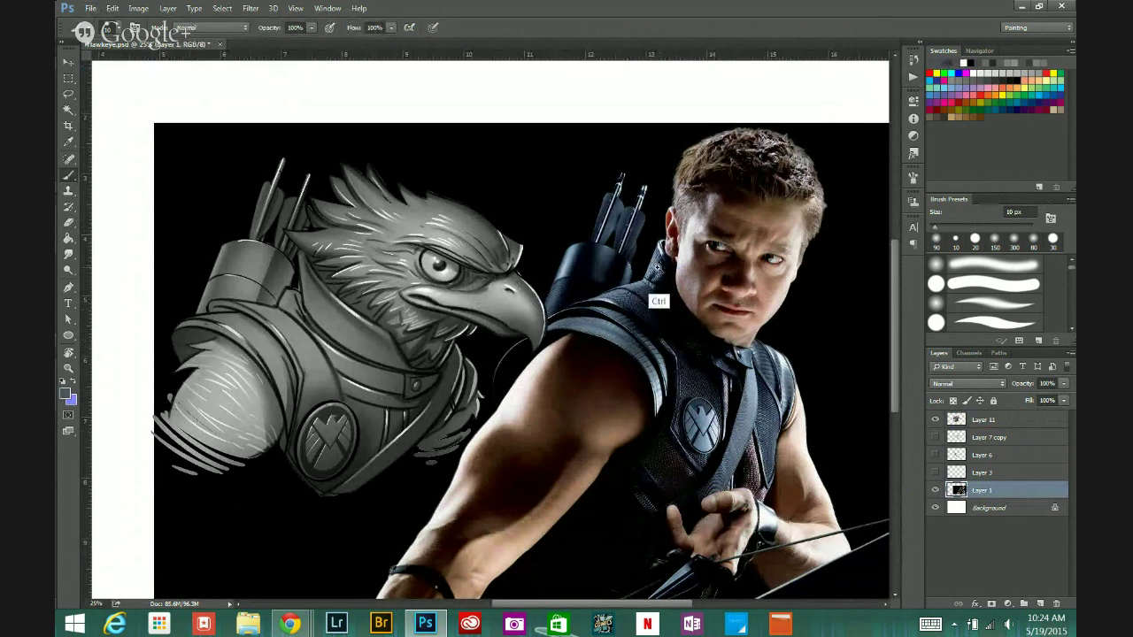
left_click(657, 264, "ctrl")
left_click(652, 298, "ctrl")
left_click(634, 327, "ctrl")
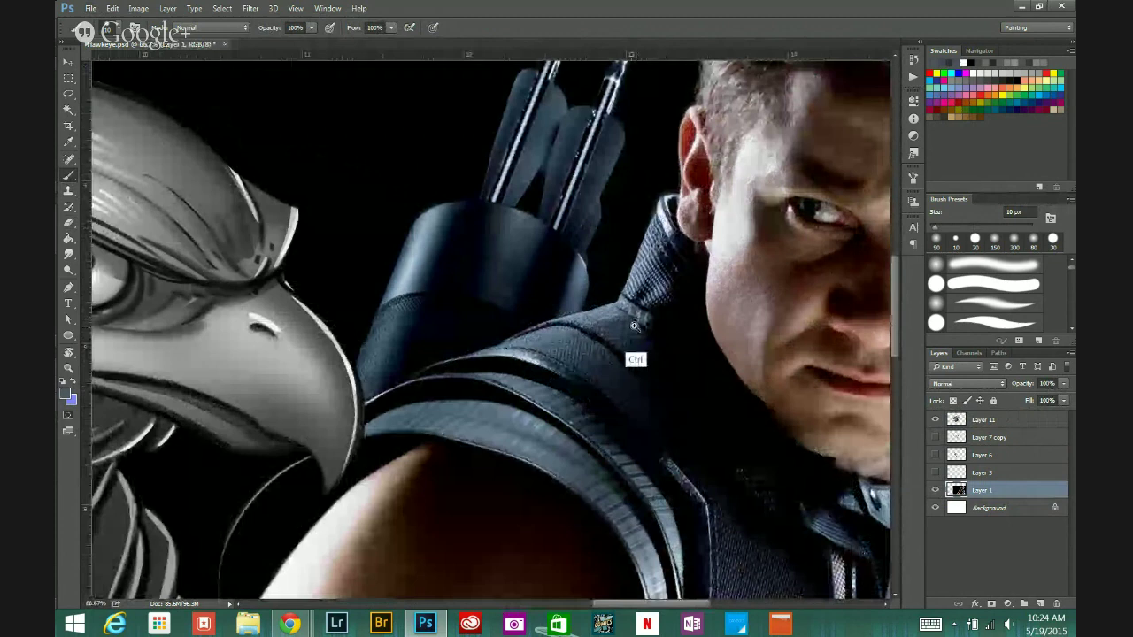
left_click(634, 327, "ctrl")
left_click(627, 329, "alt")
left_click(629, 334, "alt")
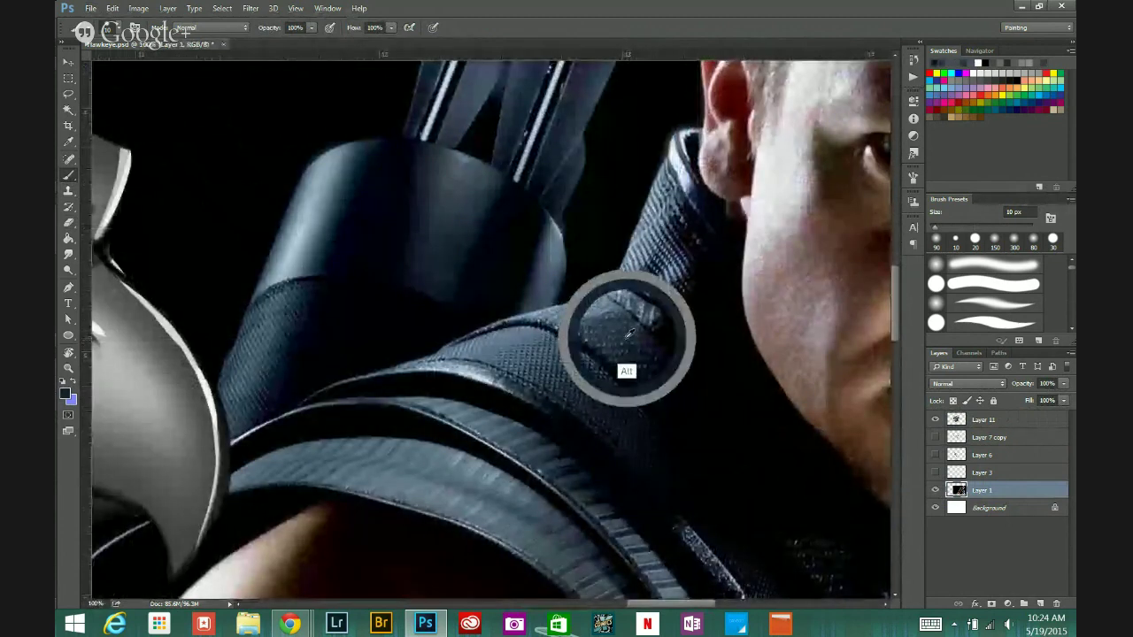
left_click(332, 227, "alt")
left_click(332, 227, "alt")
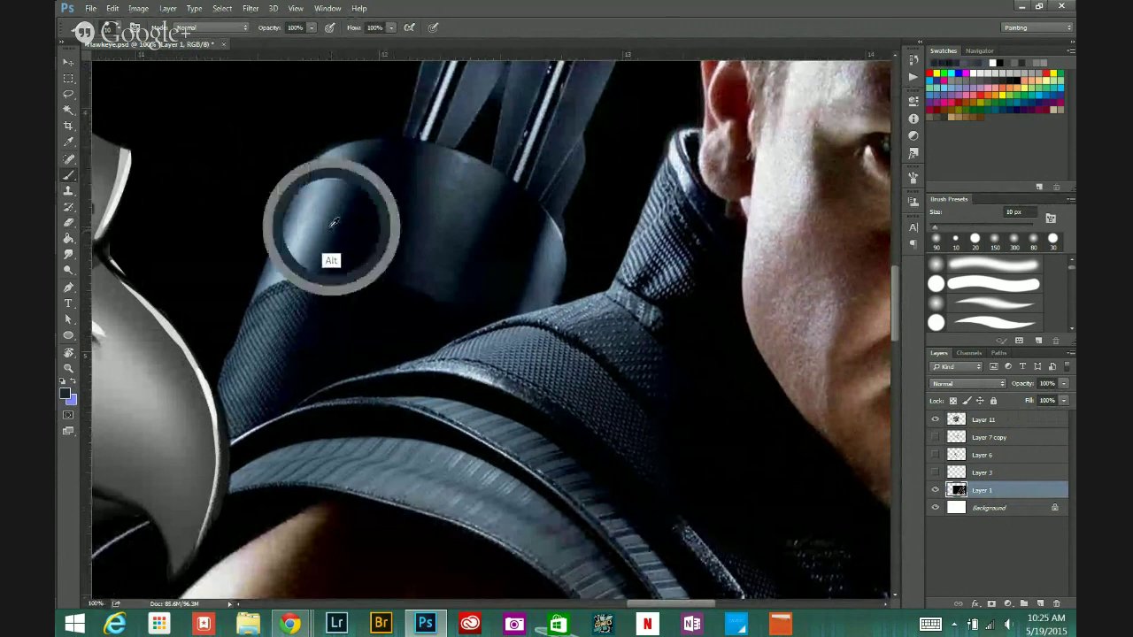
Step: Hide the reference photo on Layer 1 and make Layer 11 active with nothing selected
left_click(505, 464, "alt")
left_click(505, 464, "alt")
left_click(505, 464, "alt")
left_click(504, 464, "alt")
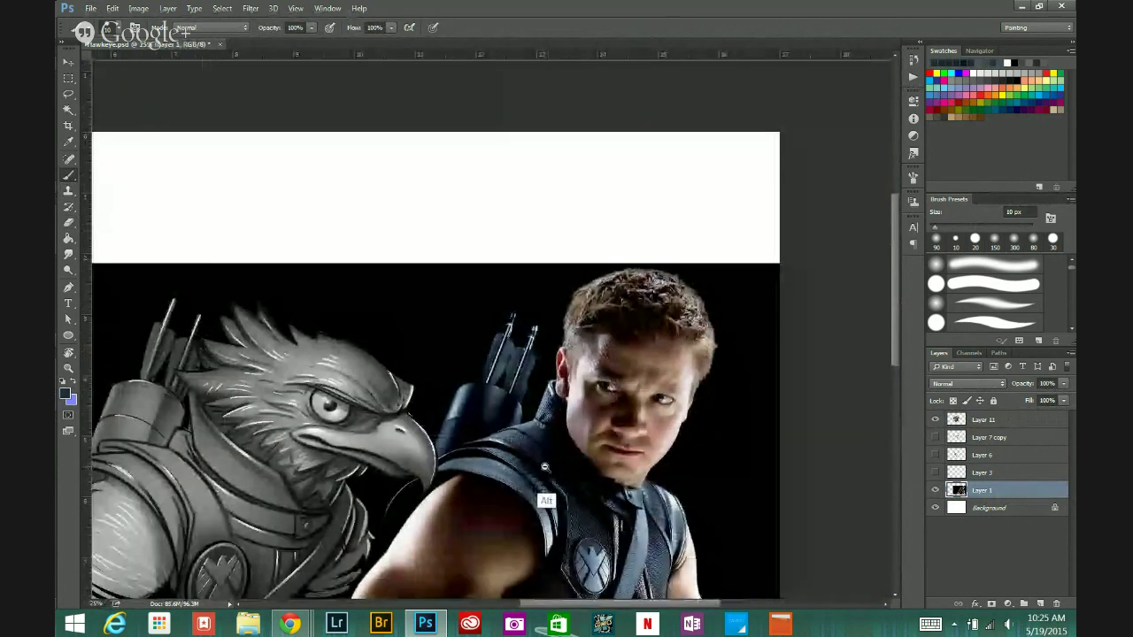
scroll(545, 467, "down", 1)
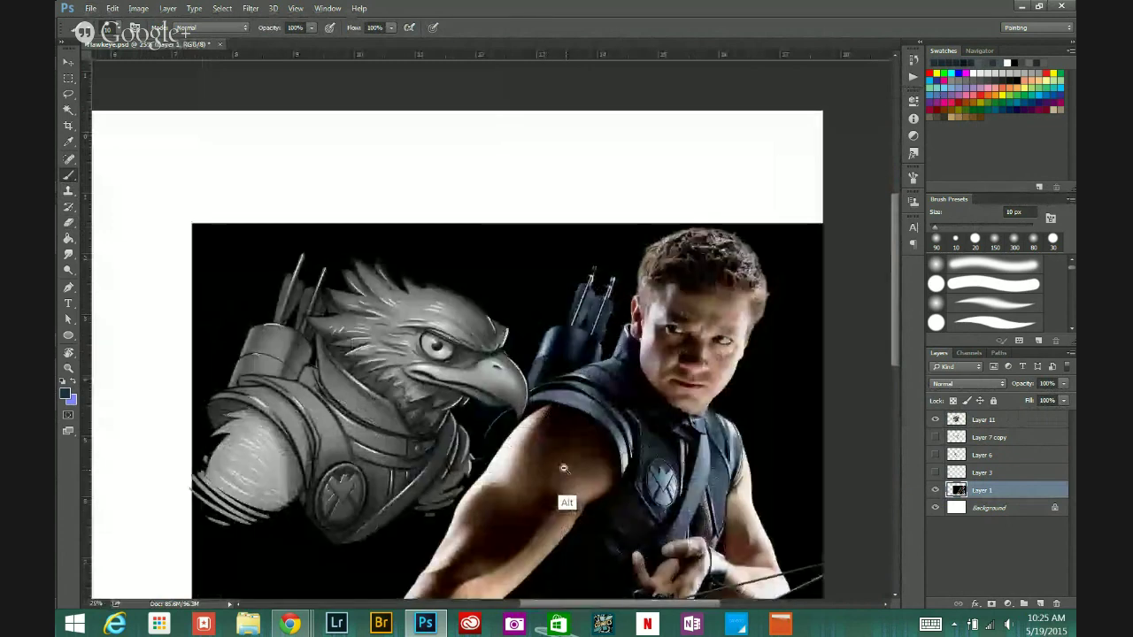
left_click(564, 468, "alt")
left_click(935, 490)
left_click(1004, 424)
key("ctrl+a")
key("ctrl+Left")
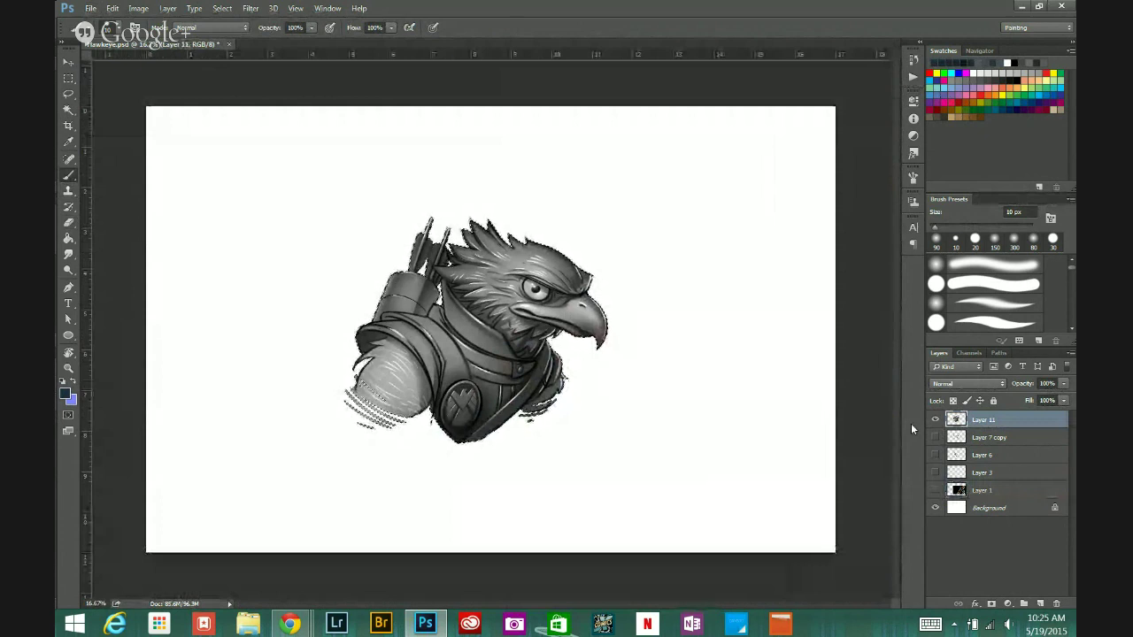
key("ctrl+d")
Step: Add a new layer above Layer 11 and set its blending mode to Overlay
left_click(1040, 604)
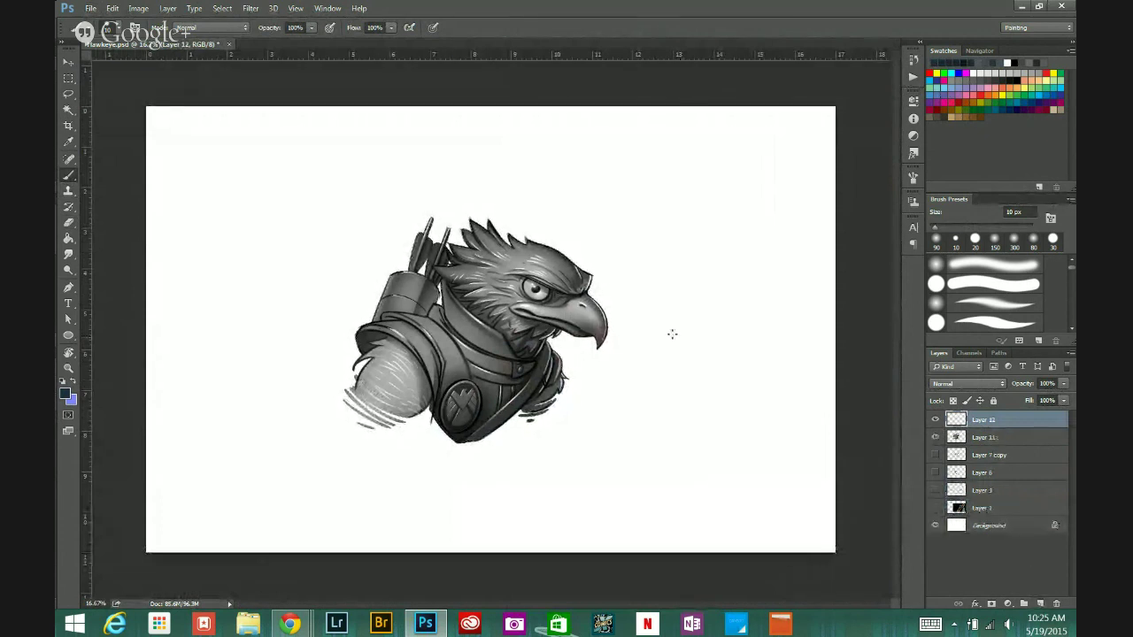
key("ctrl")
key("ctrl+plus")
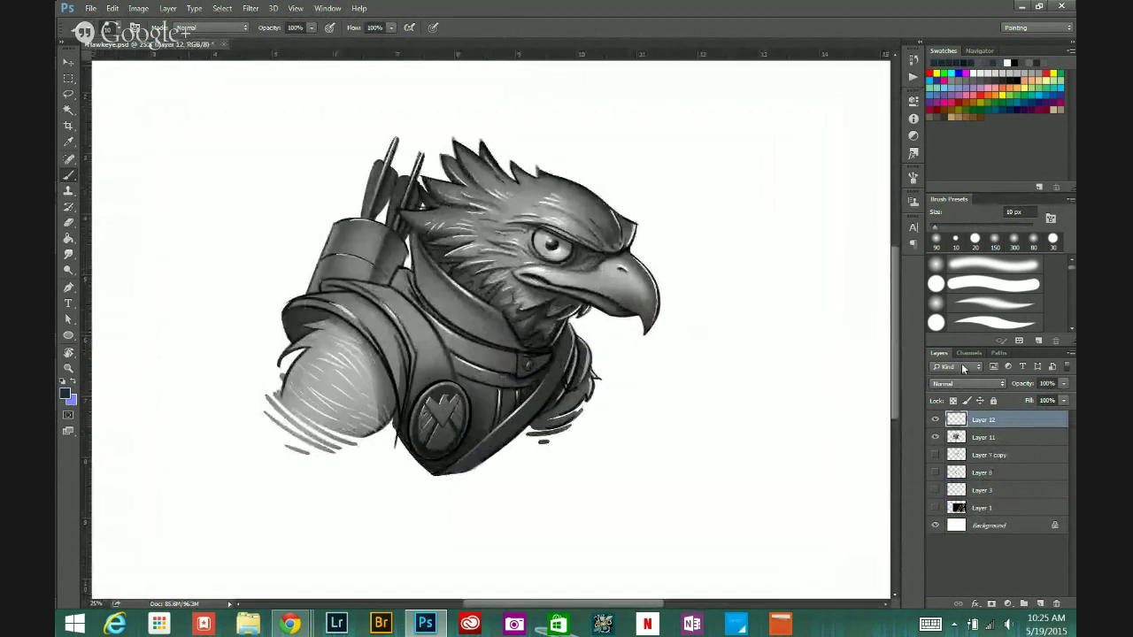
left_click(967, 383)
left_click(958, 502)
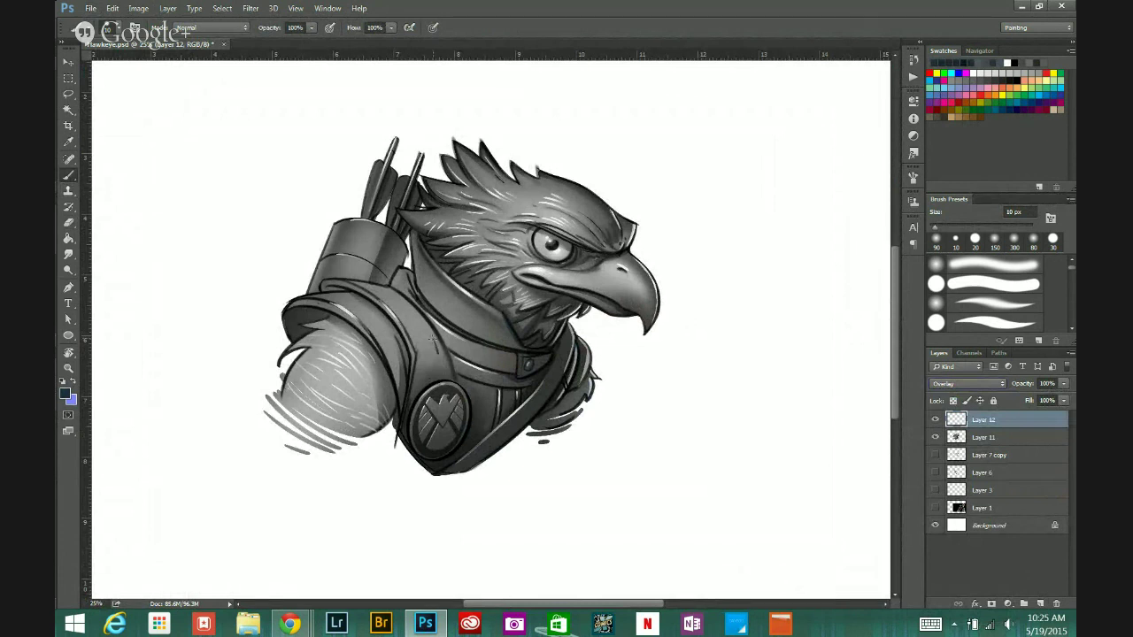
Step: Paint the hawk's vest, chest badge and lower collar dark navy on Layer 12 with a 125 px brush
key("bracketright")
key("bracketright")
mouse_move(430, 339)
left_mouse_down()
mouse_move(429, 371)
mouse_move(415, 329)
mouse_move(412, 364)
mouse_move(373, 323)
mouse_move(405, 397)
mouse_move(402, 308)
mouse_move(406, 412)
mouse_move(435, 371)
mouse_move(417, 458)
mouse_move(475, 405)
mouse_move(476, 435)
mouse_move(457, 464)
mouse_move(566, 382)
mouse_move(581, 351)
mouse_move(573, 358)
mouse_move(570, 329)
mouse_move(544, 383)
left_mouse_up()
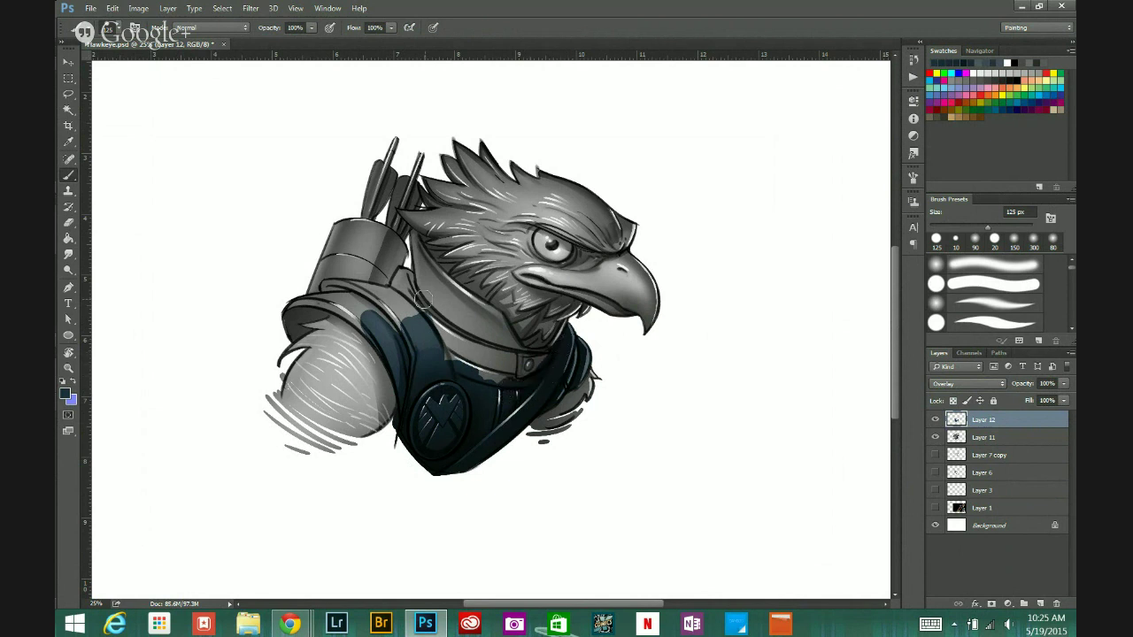
mouse_move(426, 295)
left_mouse_down()
mouse_move(454, 359)
mouse_move(442, 341)
mouse_move(479, 379)
mouse_move(465, 314)
left_mouse_up()
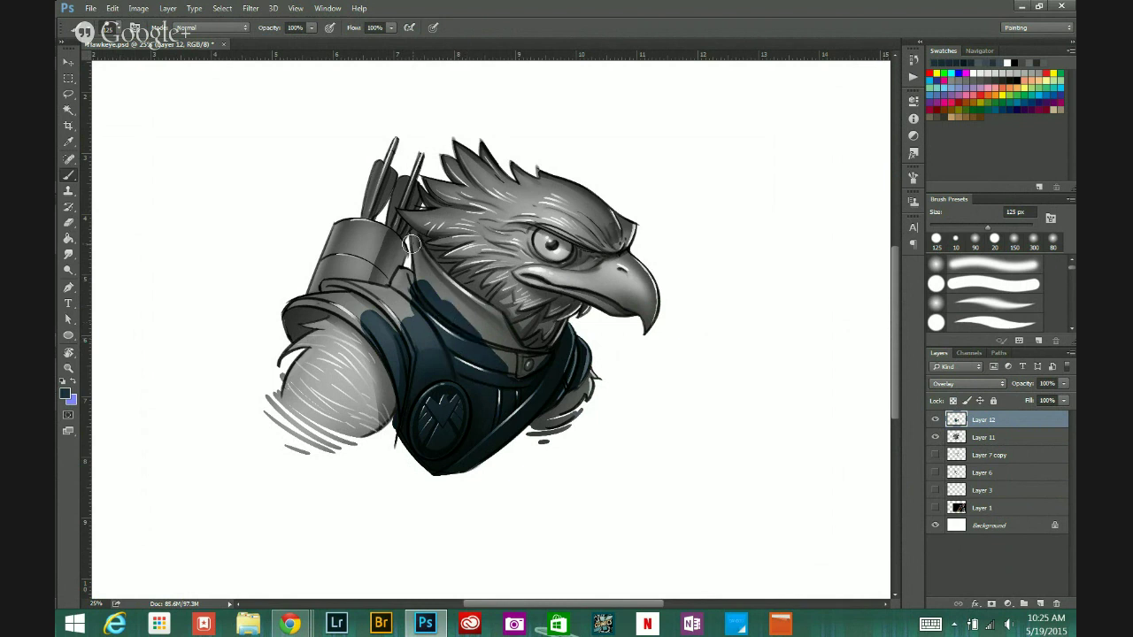
Step: Paint the quiver, arrows and shoulder pad dark navy, touching up the pad's edge with an 80 px brush
mouse_move(394, 226)
left_mouse_down()
mouse_move(374, 200)
mouse_move(388, 252)
mouse_move(366, 199)
mouse_move(360, 218)
mouse_move(419, 308)
mouse_move(398, 258)
mouse_move(382, 261)
mouse_move(377, 290)
mouse_move(399, 266)
mouse_move(388, 245)
mouse_move(354, 276)
mouse_move(313, 278)
mouse_move(281, 317)
mouse_move(323, 308)
mouse_move(293, 300)
mouse_move(345, 303)
mouse_move(366, 325)
mouse_move(344, 287)
mouse_move(421, 330)
mouse_move(322, 253)
mouse_move(304, 319)
mouse_move(304, 292)
mouse_move(331, 252)
mouse_move(414, 194)
mouse_move(405, 200)
mouse_move(413, 158)
mouse_move(376, 151)
left_mouse_up()
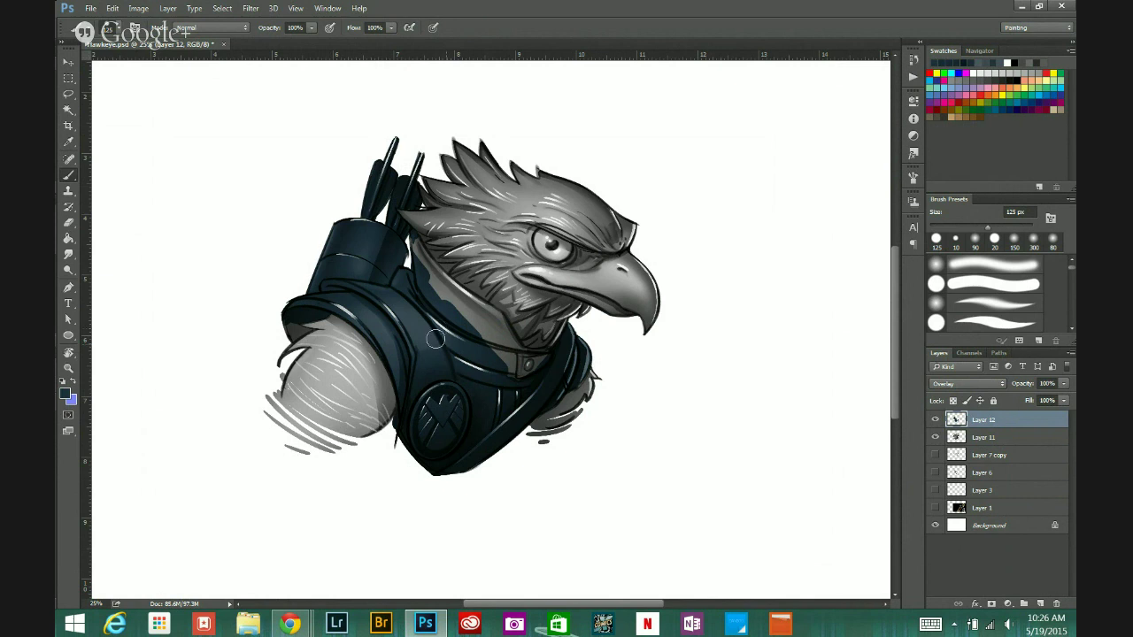
key("bracketleft")
key("bracketleft")
left_click_drag(299, 329, 302, 331)
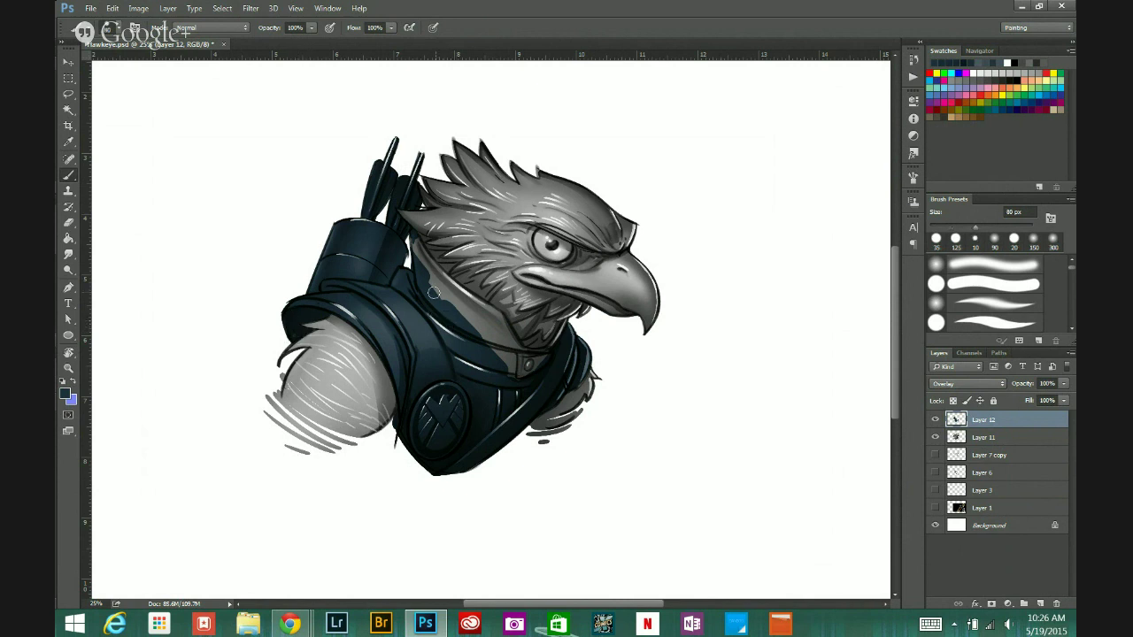
Step: Enlarge the brush to 5000 px
key("bracketright")
key("bracketright")
key("bracketright")
key("bracketright")
key("bracketright")
key("bracketright")
key("bracketright")
key("bracketright")
key("bracketright")
key("bracketright")
key("bracketright")
key("bracketright")
key("bracketright")
key("bracketright")
key("bracketright")
key("bracketright")
key("bracketright")
key("bracketright")
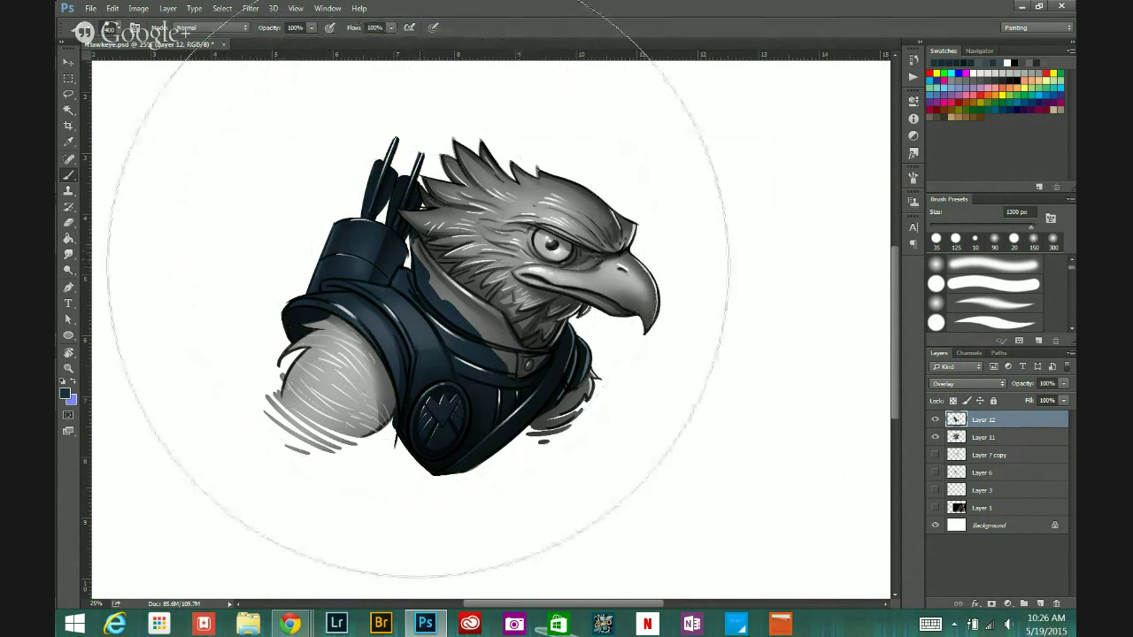
key("bracketright")
key("bracketright")
key("bracketright")
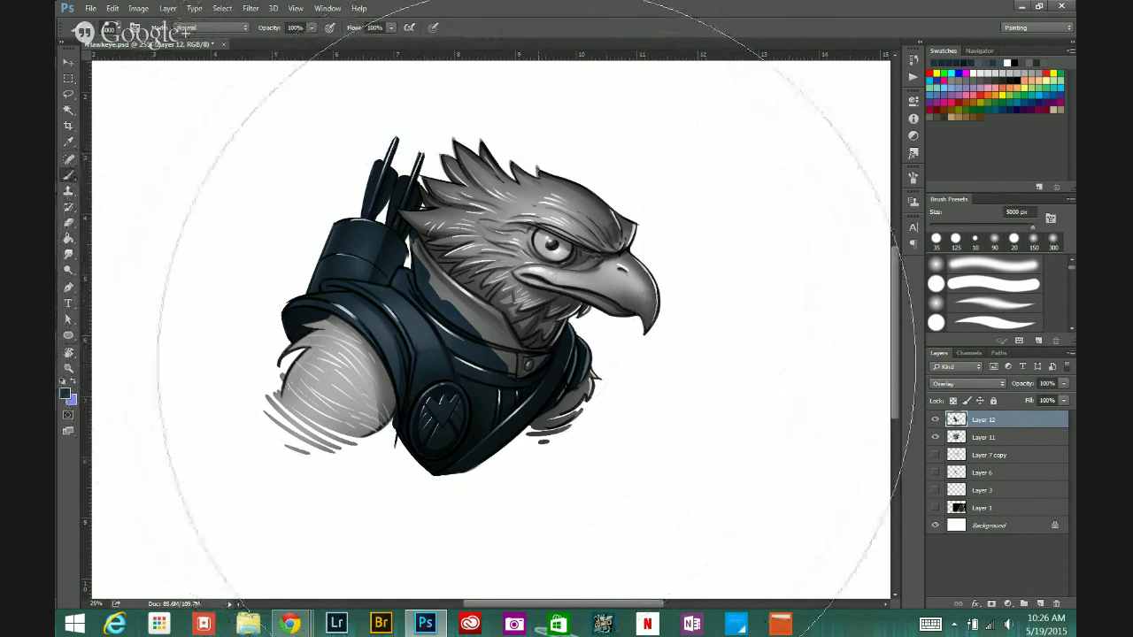
Step: Try the Normal and Overlay blending modes on Layer 12, and return to Photoshop from the browser
key("alt")
key("alt+shift+n")
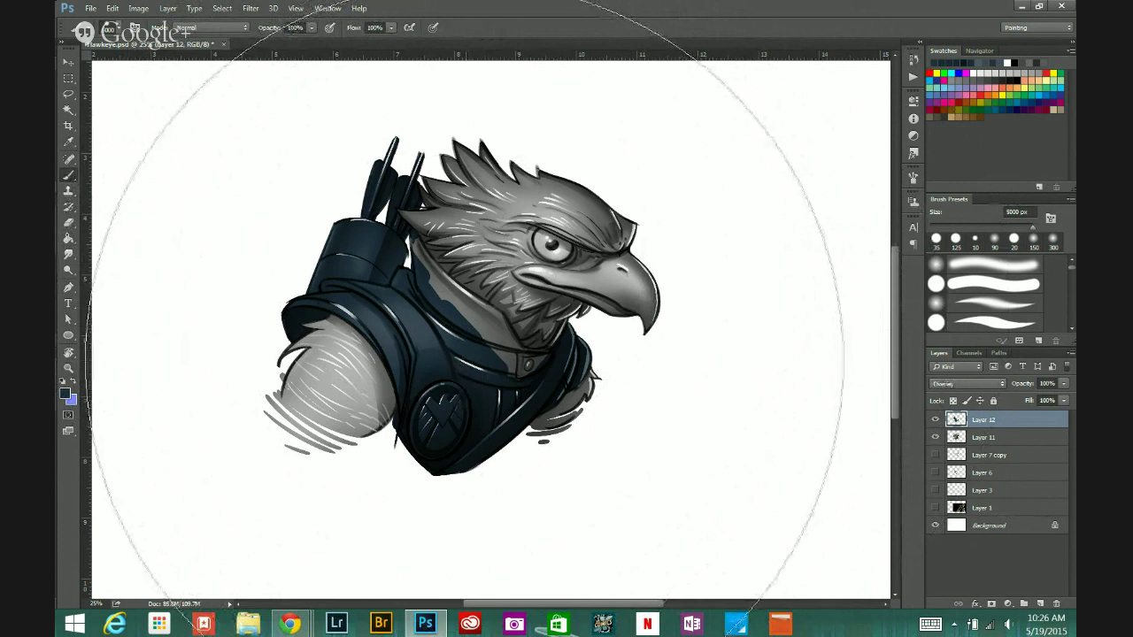
key("shift+alt+o")
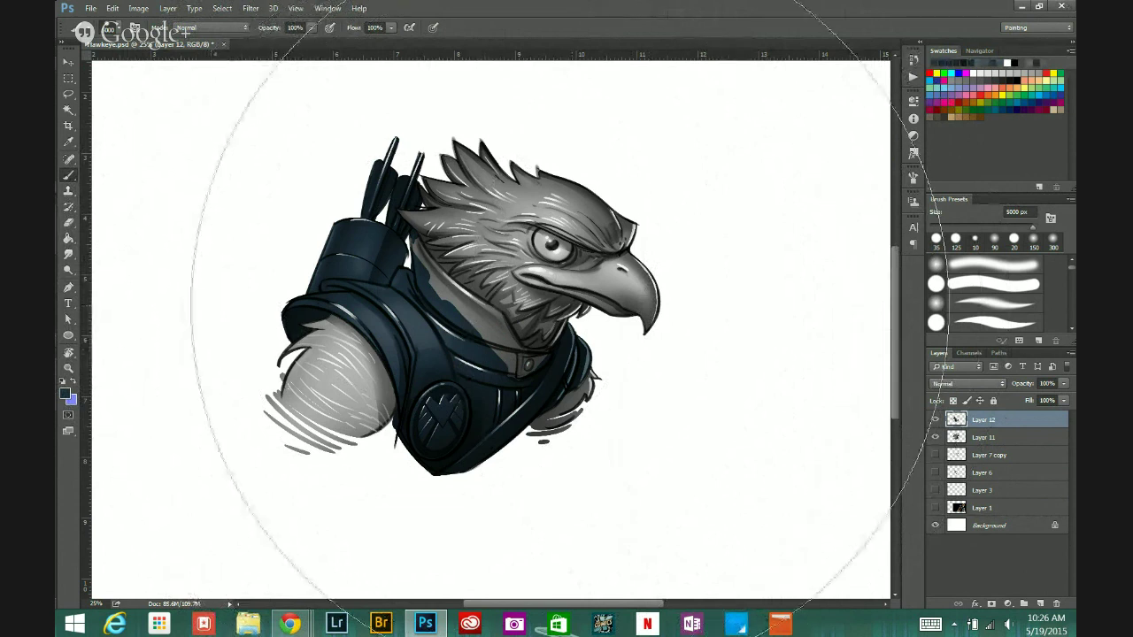
key("shift+alt+o")
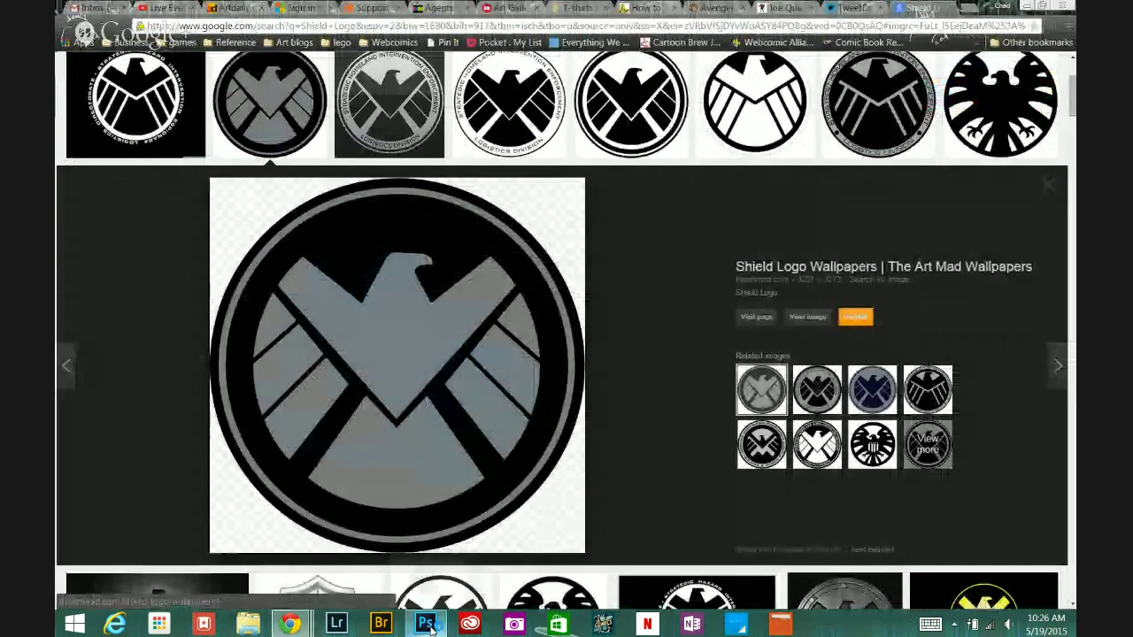
left_click(431, 627)
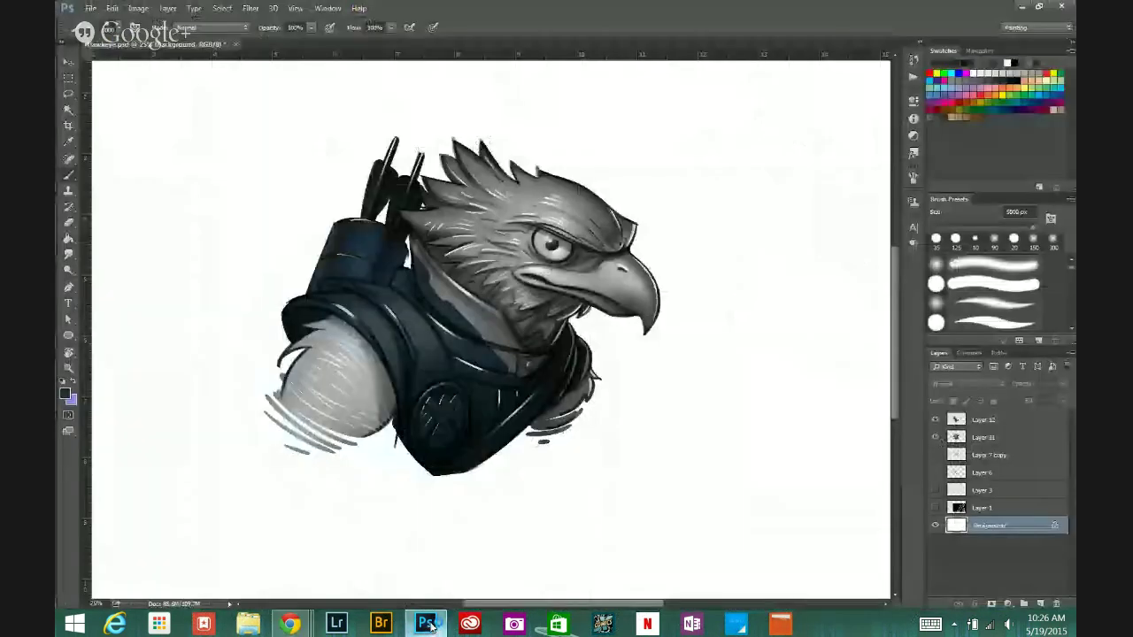
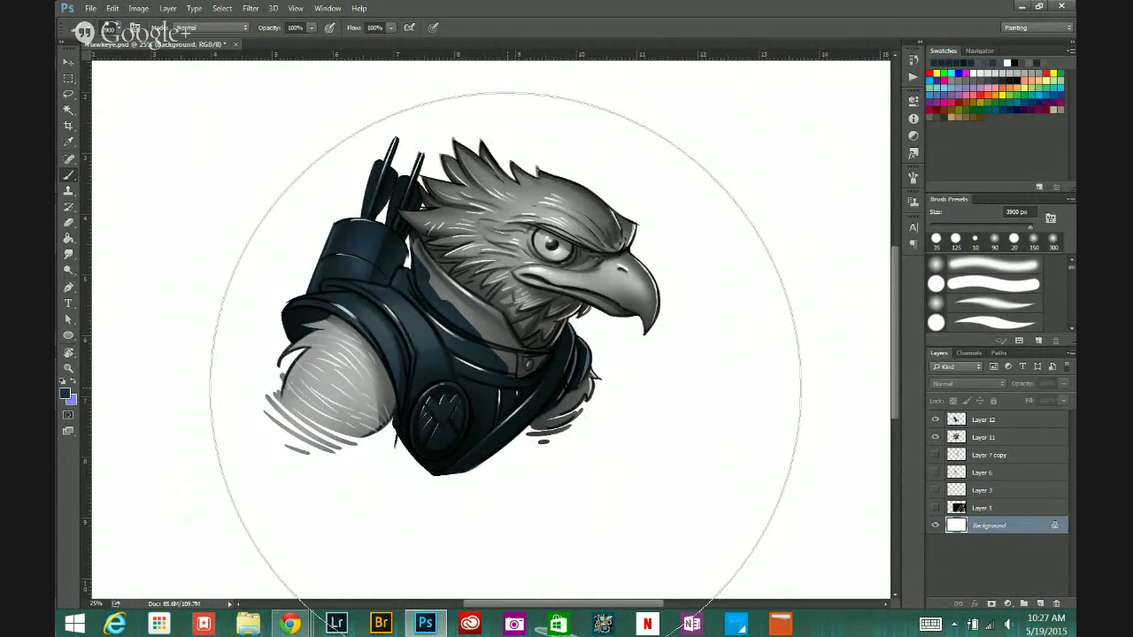
Step: Reduce the brush size to 100 px
key("bracketleft")
key("bracketleft")
key("bracketleft")
key("bracketleft")
key("bracketleft")
key("bracketleft")
key("bracketleft")
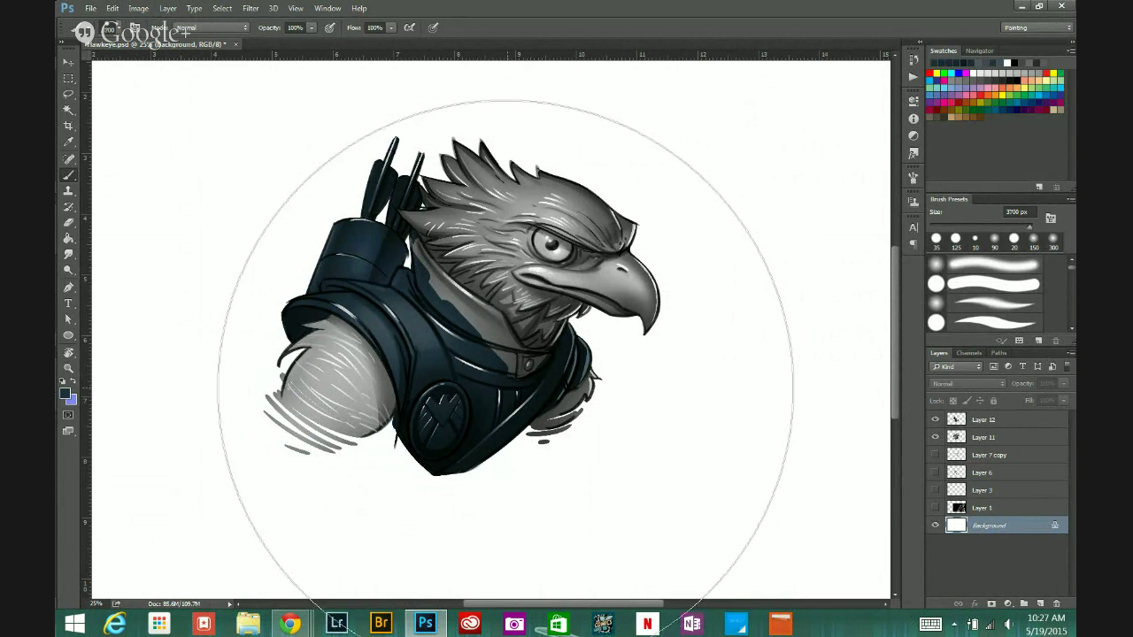
key("bracketleft")
key("bracketleft")
key("bracketleft")
key("bracketleft")
key("bracketleft")
key("bracketleft")
key("bracketleft")
key("bracketleft")
key("bracketleft")
key("bracketleft")
key("bracketleft")
key("bracketleft")
key("bracketleft")
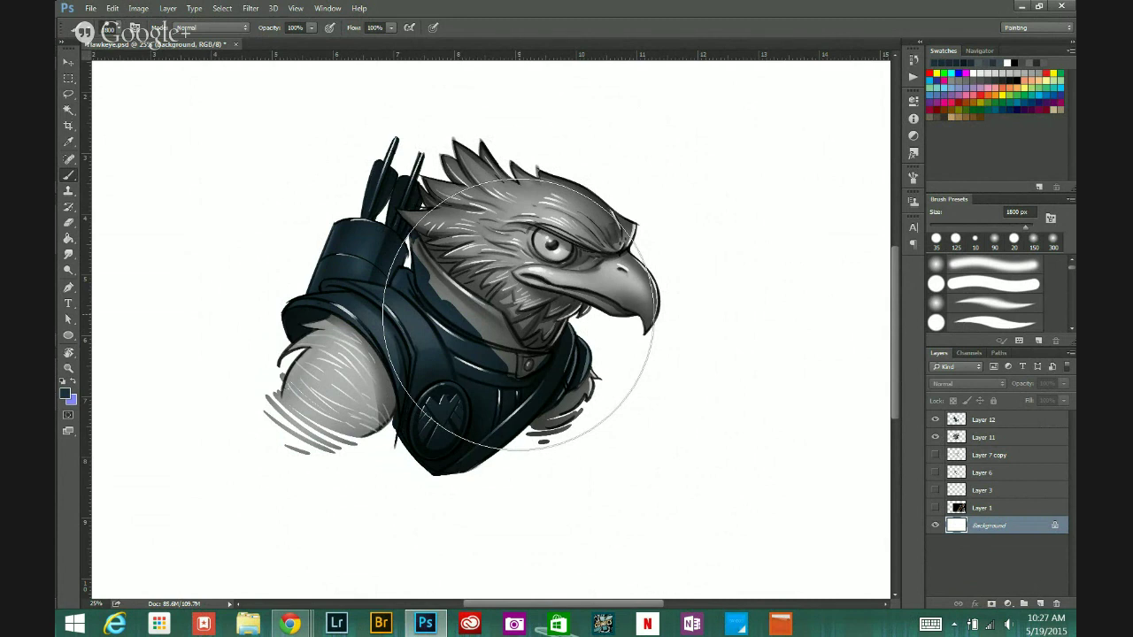
key("bracketleft")
key("bracketleft")
key("bracketleft")
key("bracketleft")
key("bracketleft")
key("bracketleft")
key("bracketleft")
key("bracketleft")
key("bracketleft")
key("bracketleft")
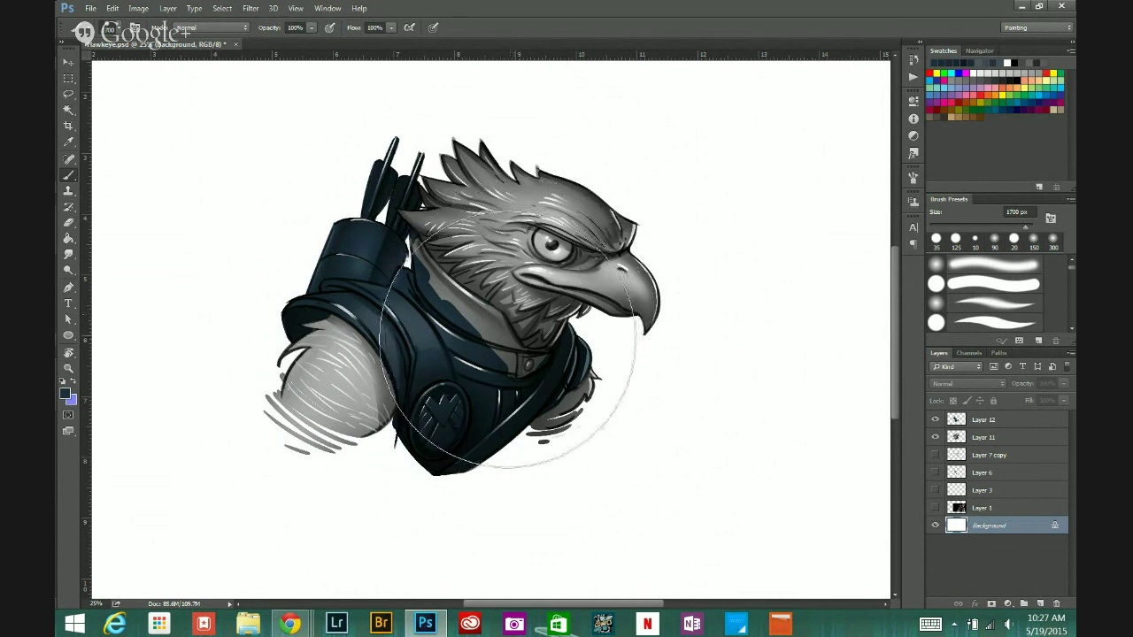
key("bracketleft")
key("bracketleft")
key("bracketleft")
key("bracketleft")
key("bracketleft")
key("bracketleft")
key("bracketleft")
key("bracketleft")
key("bracketleft")
key("bracketleft")
key("bracketleft")
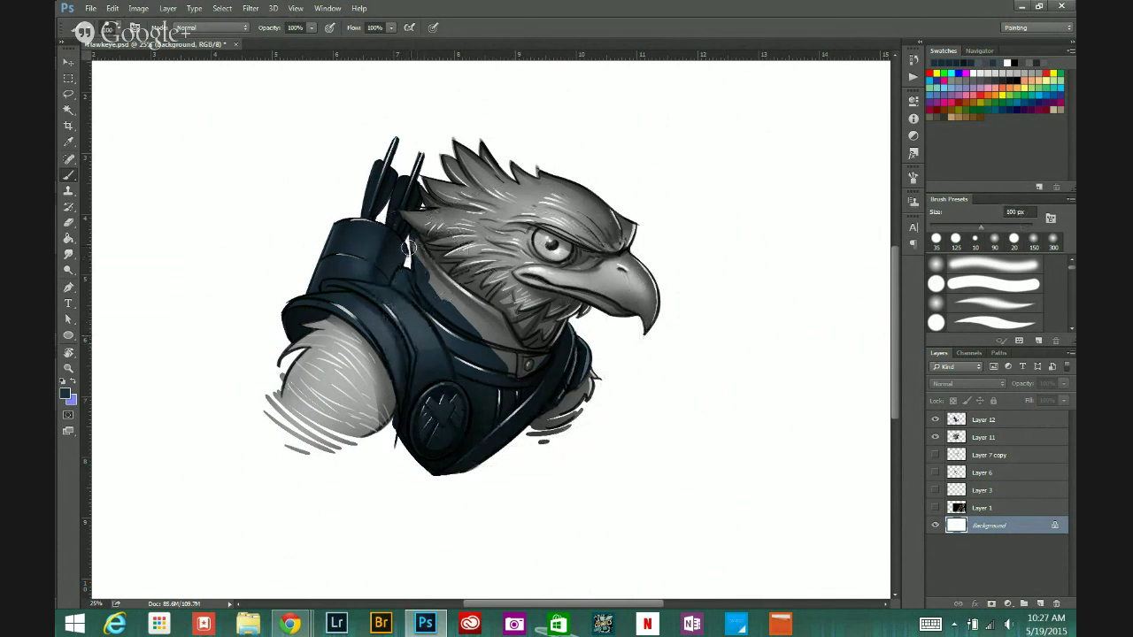
Step: Paint the remaining gray of the collar dark navy on Layer 12 and lower the layer's fill to 76%
left_click_drag(419, 266, 423, 269)
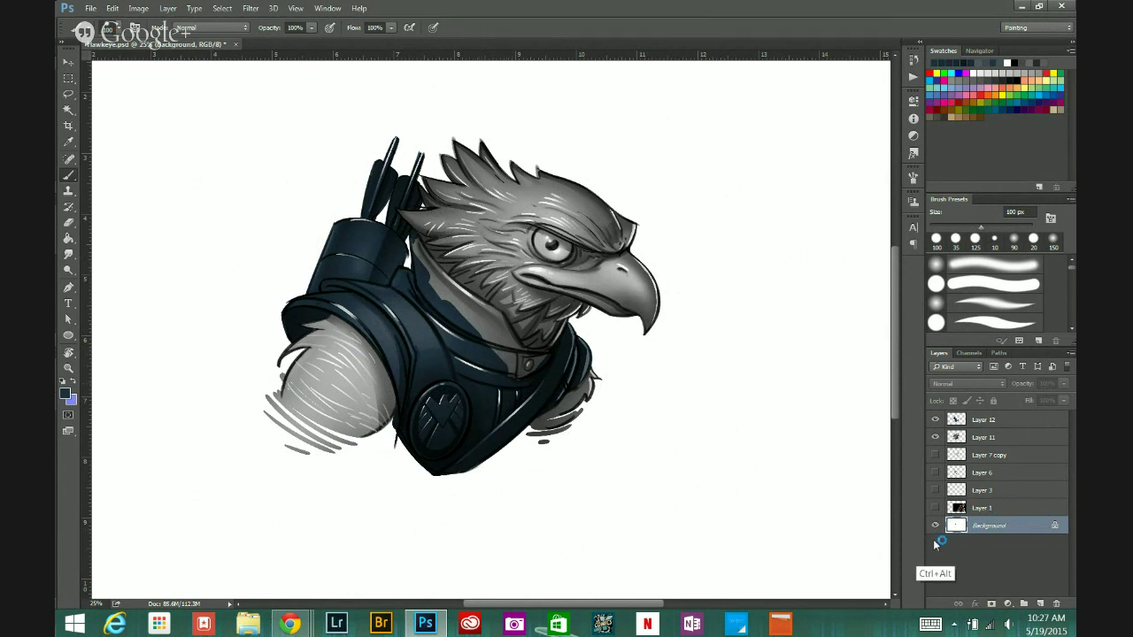
left_click(1002, 423)
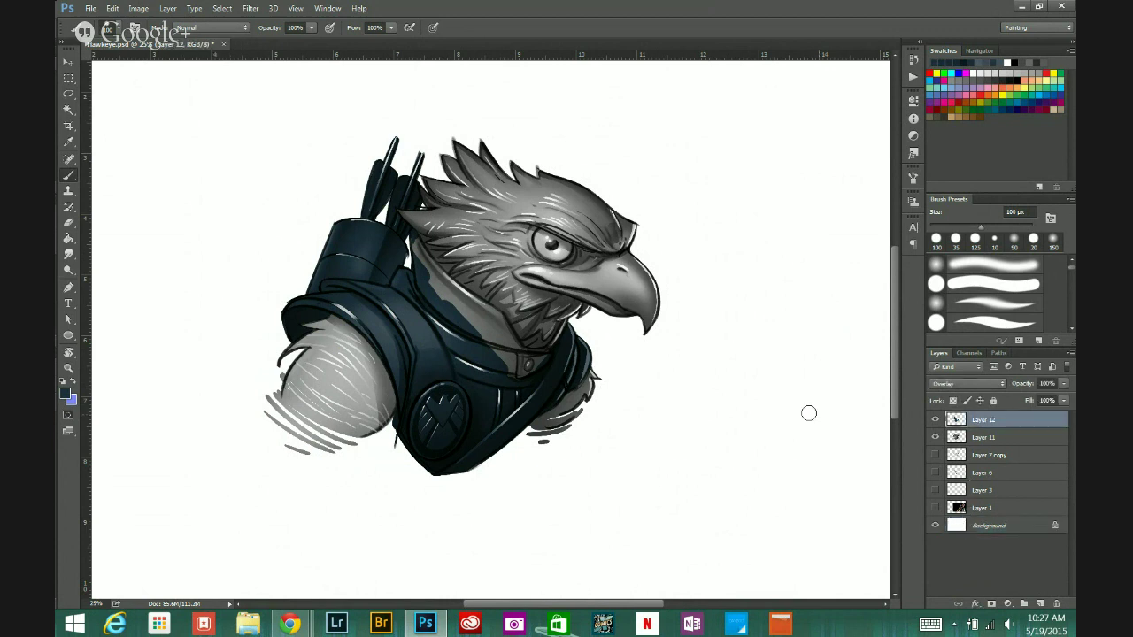
mouse_move(439, 292)
left_mouse_down()
mouse_move(411, 241)
mouse_move(435, 281)
mouse_move(416, 253)
mouse_move(499, 333)
mouse_move(465, 318)
mouse_move(458, 310)
mouse_move(563, 332)
left_mouse_up()
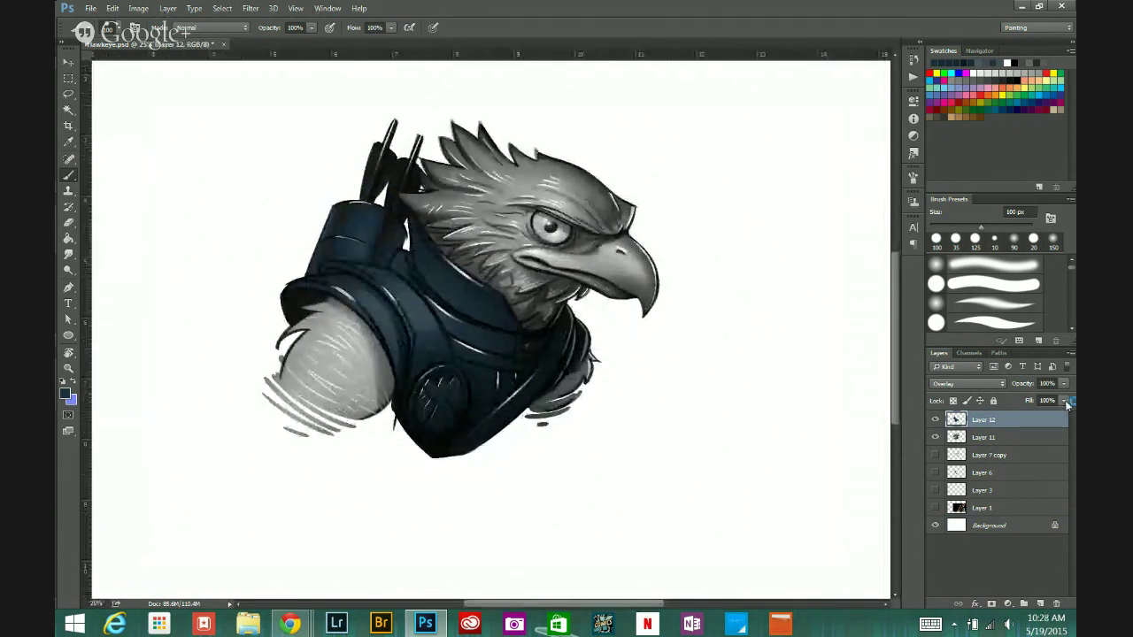
left_click_drag(1067, 402, 1049, 417)
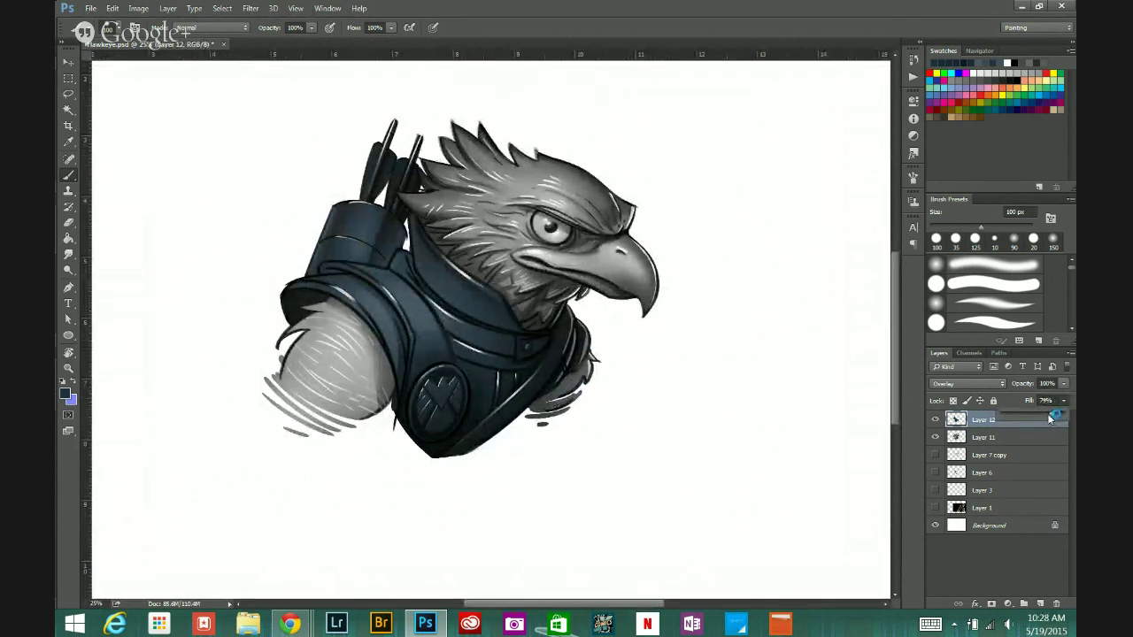
Step: Sample the archer's brown hair colour from the Layer 1 reference photo, showing the photo only for the sampling
left_click(998, 507)
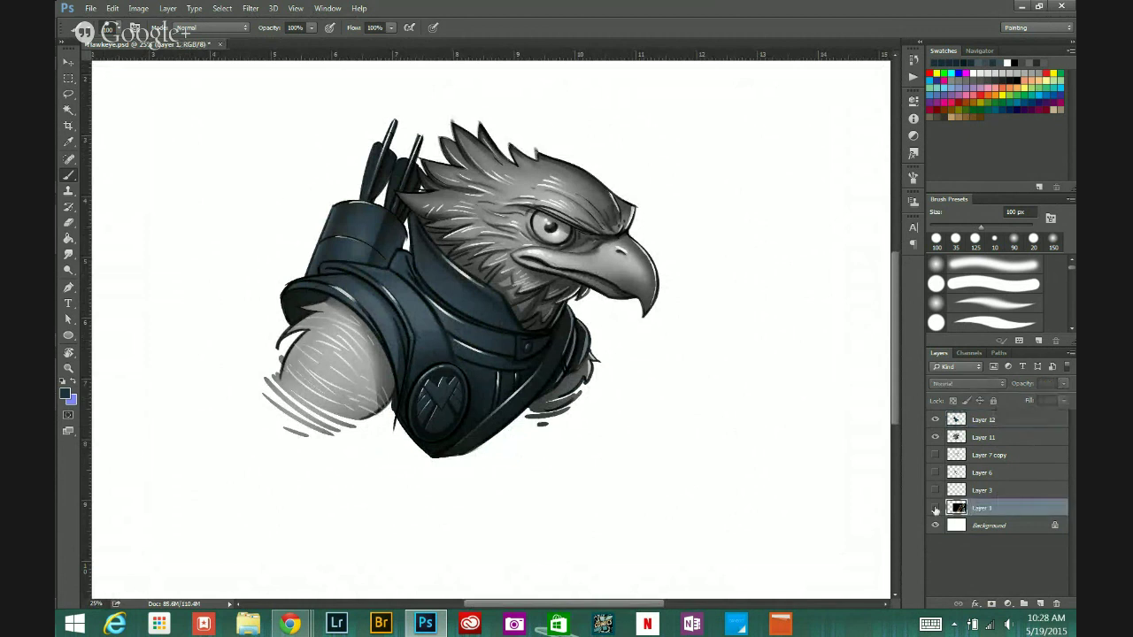
left_click(936, 507)
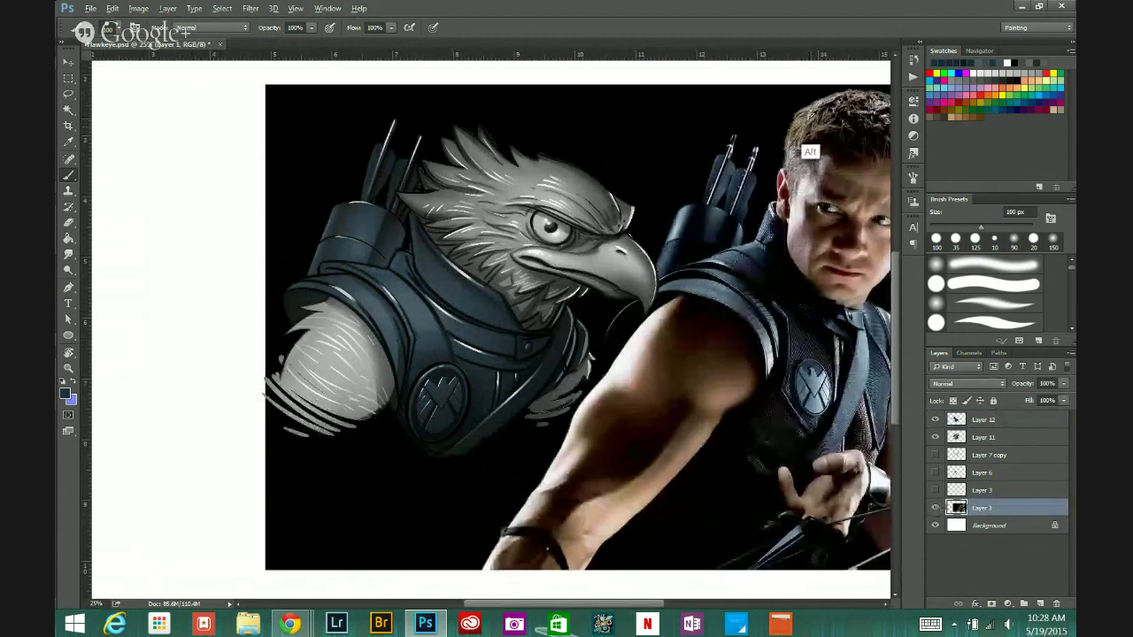
left_click(820, 127, "alt")
left_click(821, 125, "alt")
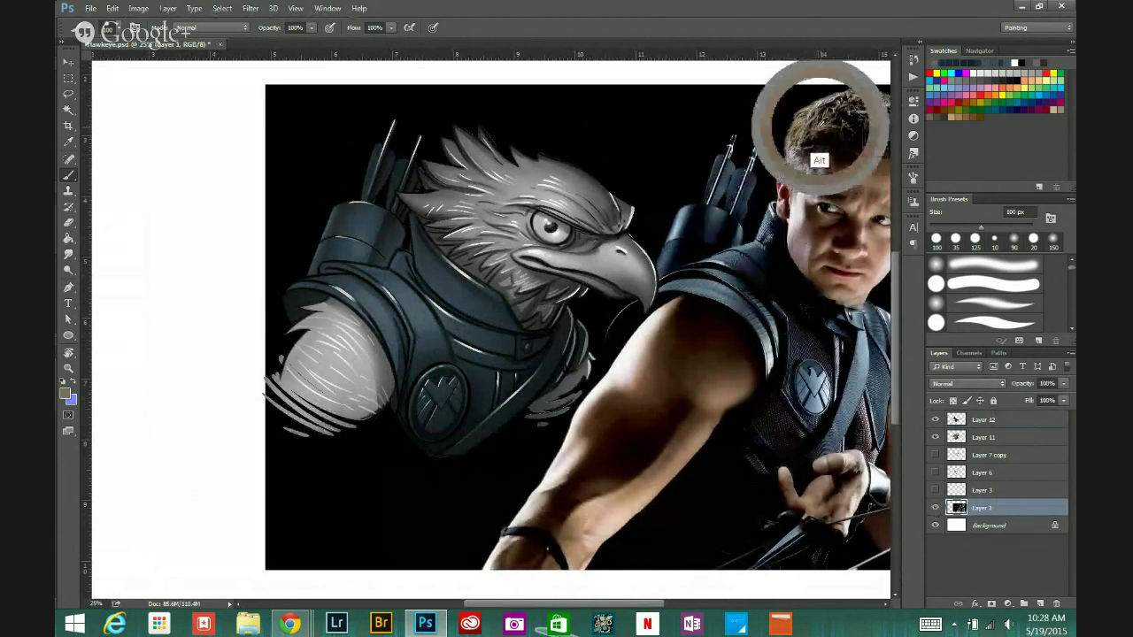
left_click_drag(821, 126, 799, 130)
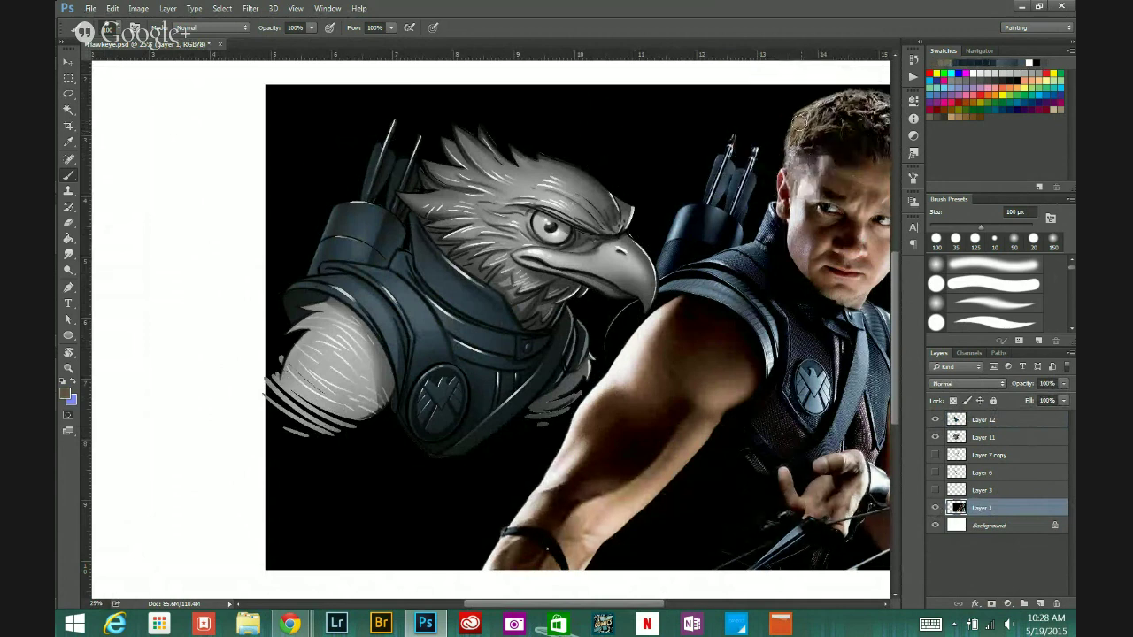
left_click(935, 508)
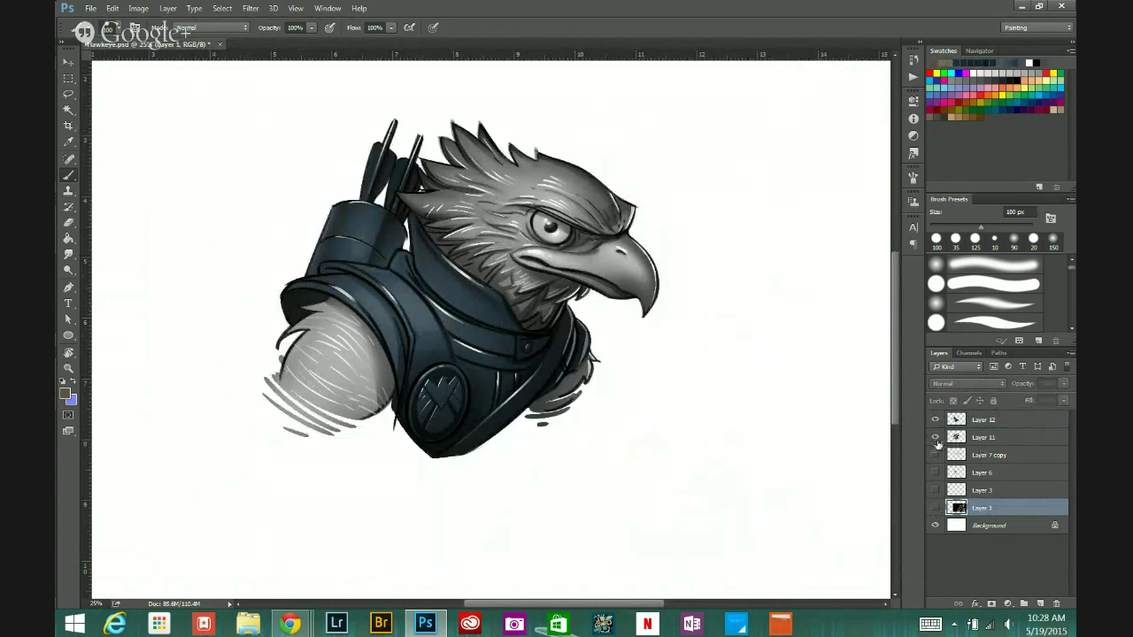
Step: Hide Layers 11 and 12 and select the Background layer to isolate the stray dark stroke
left_click(935, 438)
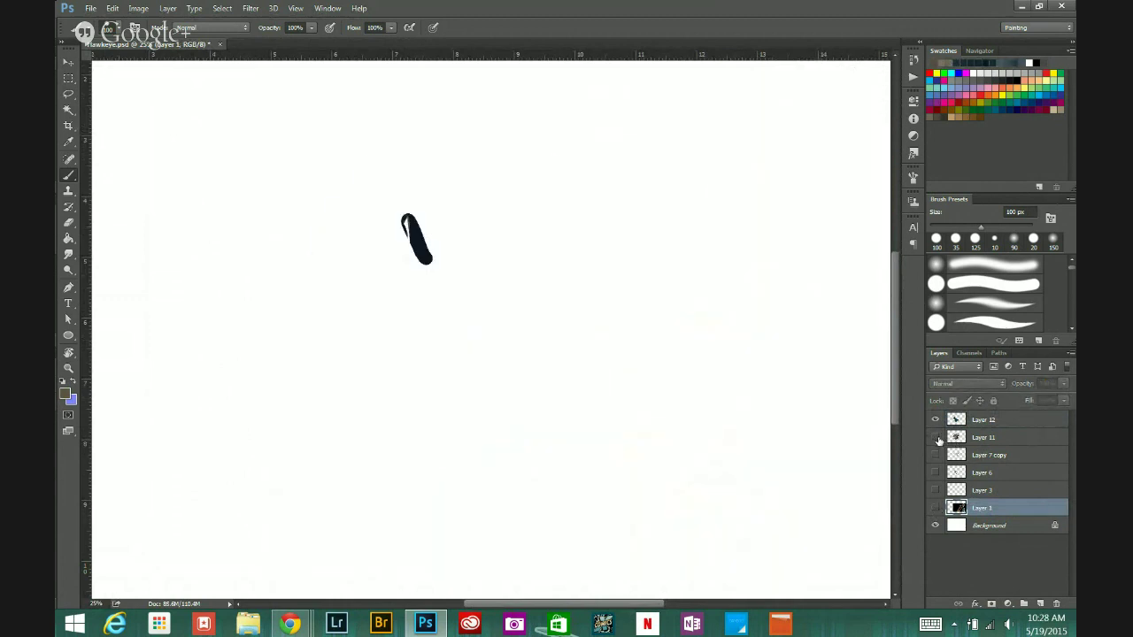
left_click(935, 437)
left_click(991, 420)
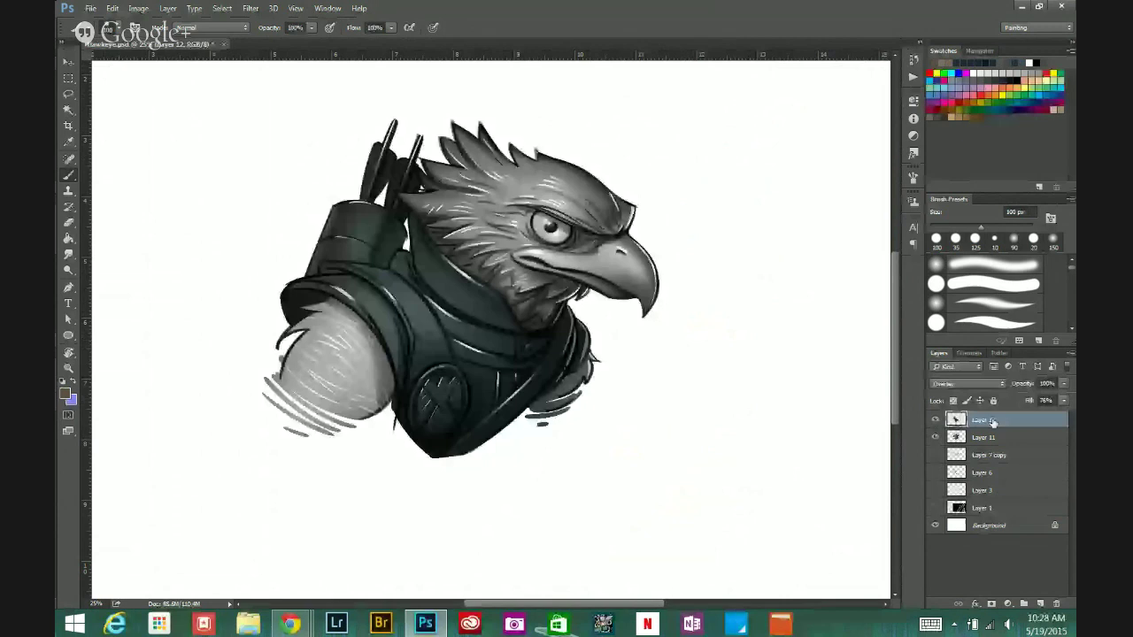
left_click(935, 436)
left_click(936, 423)
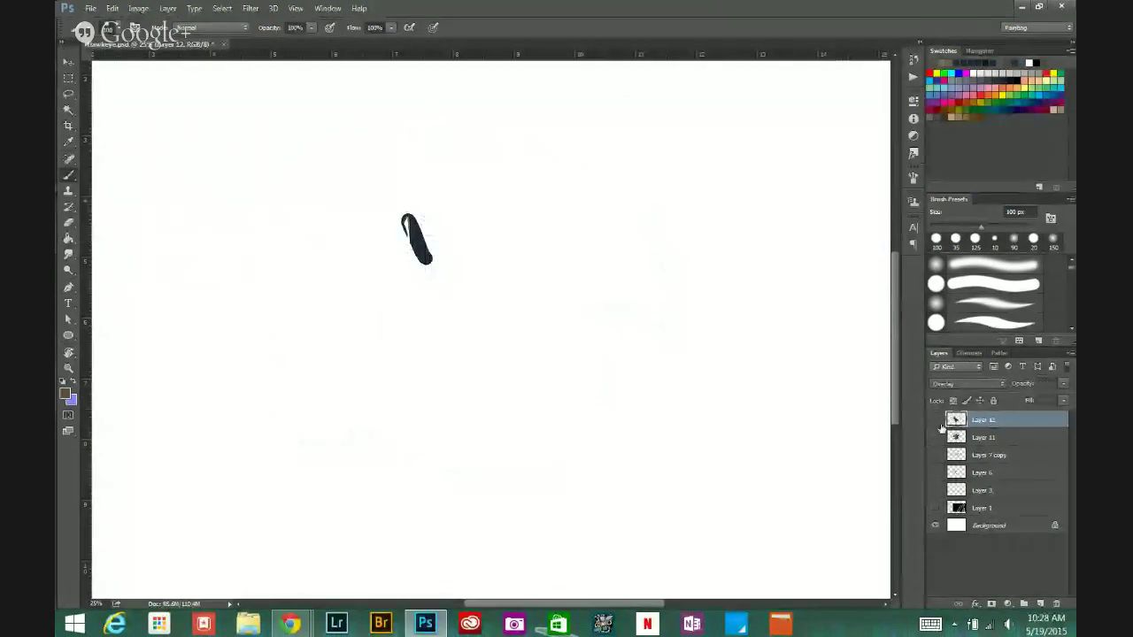
left_click(992, 526)
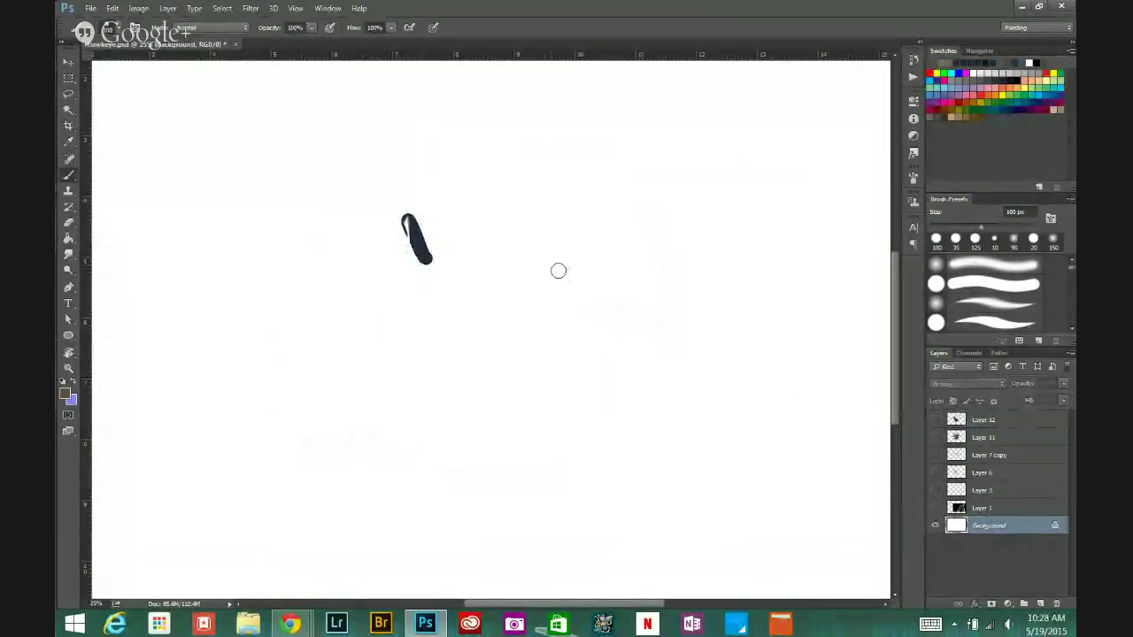
Step: Set the foreground colour to white (ffffff) and fill the Background layer with it to cover the stray stroke
left_click(73, 381)
left_click(65, 394)
left_click(328, 308)
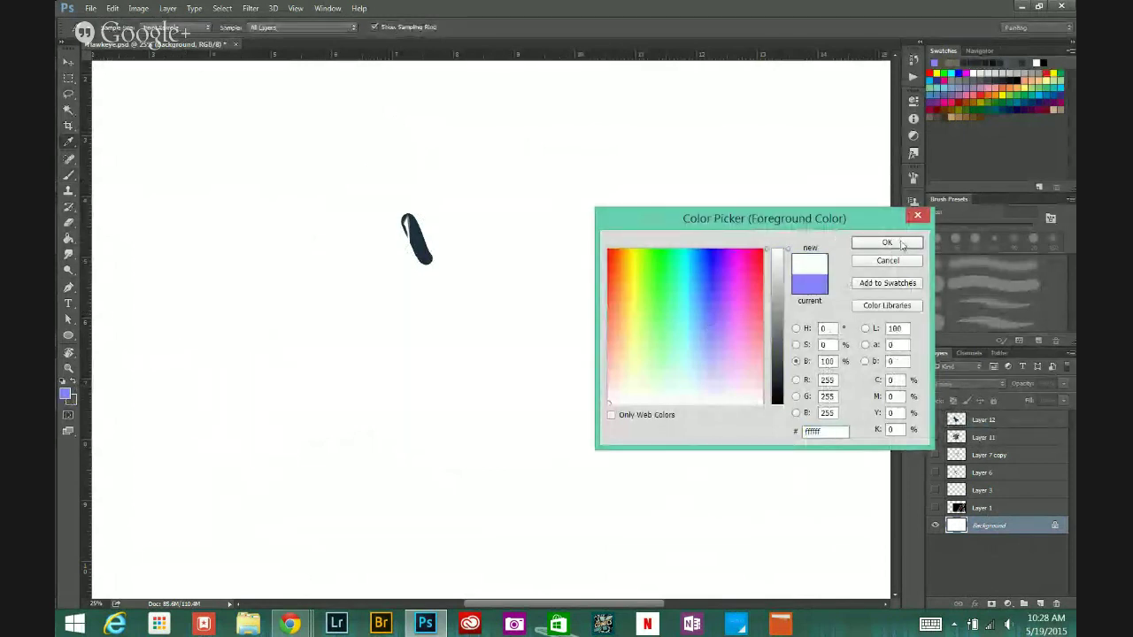
left_click(902, 244)
left_click(114, 10)
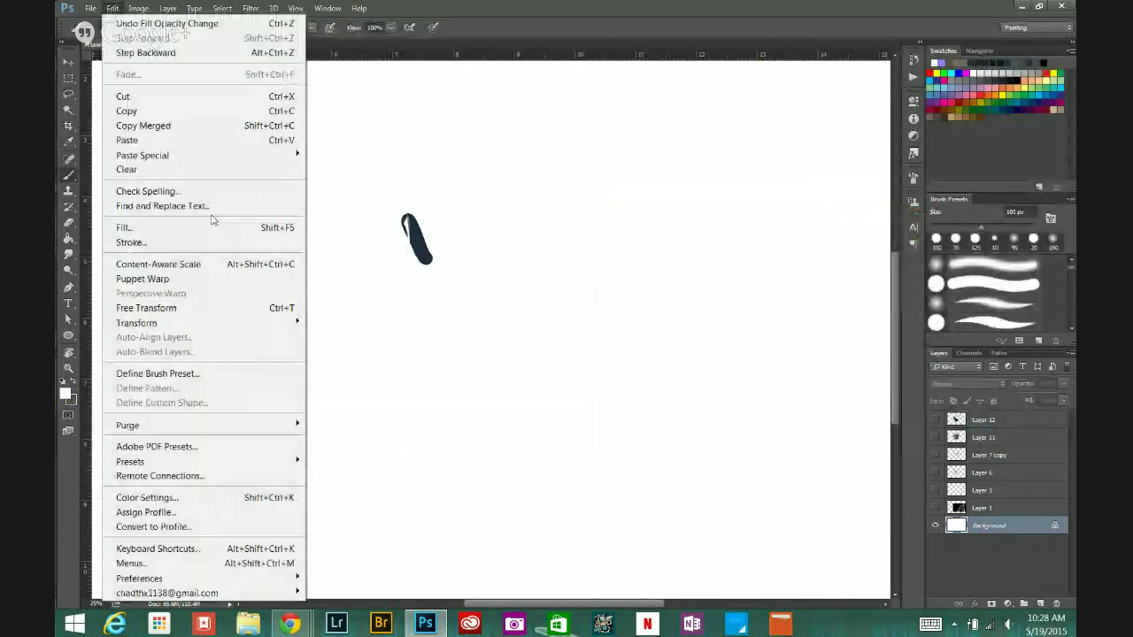
left_click(208, 228)
key("Return")
key("b")
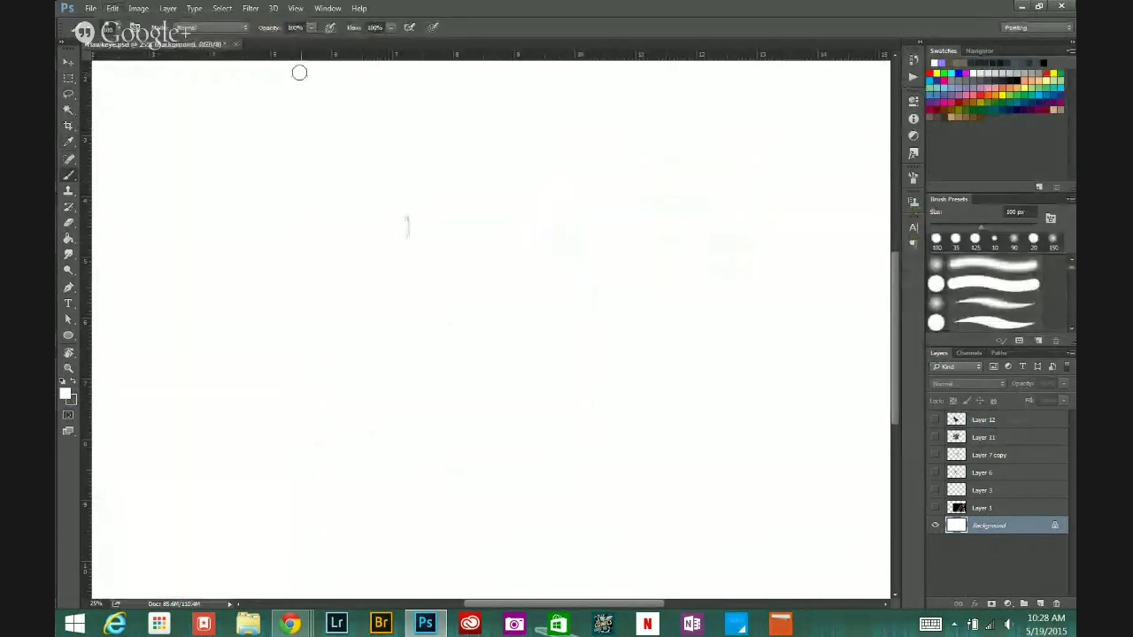
Step: Show Layers 11 and 12 again and add a new layer above Layer 12 in Overlay mode
left_click(978, 419)
left_click_drag(935, 419, 936, 438)
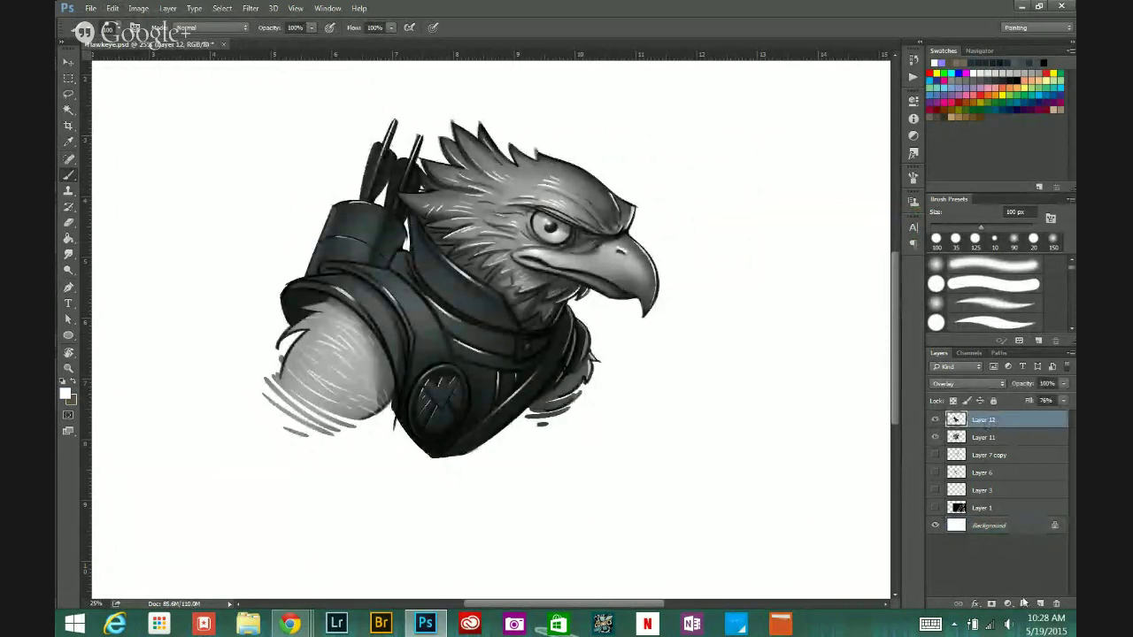
left_click(1040, 603)
left_click(967, 384)
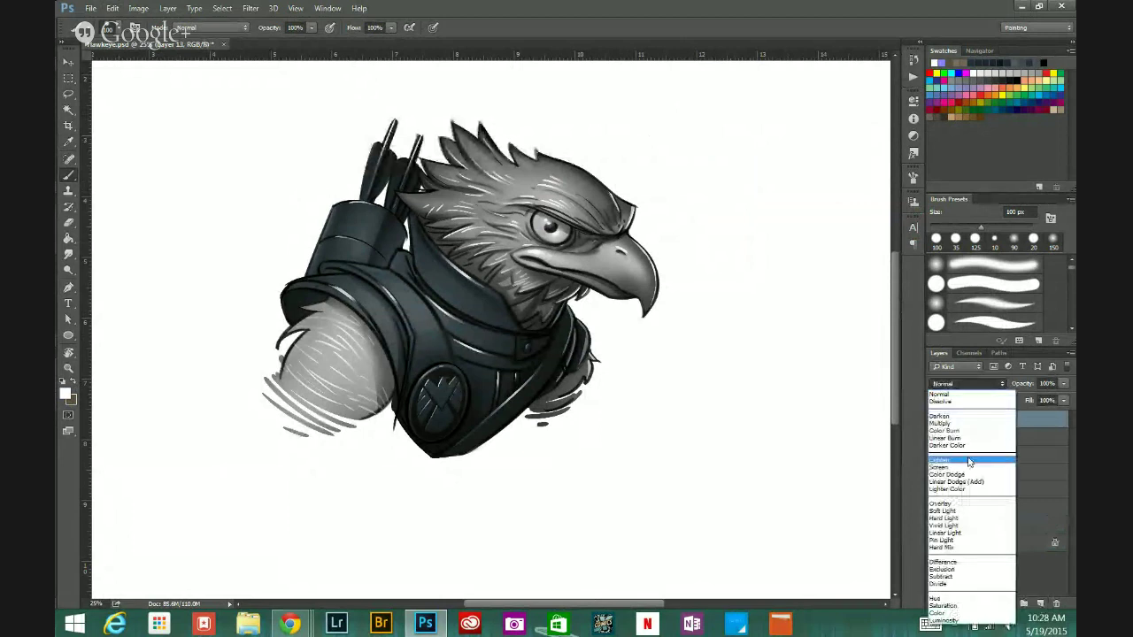
left_click(965, 503)
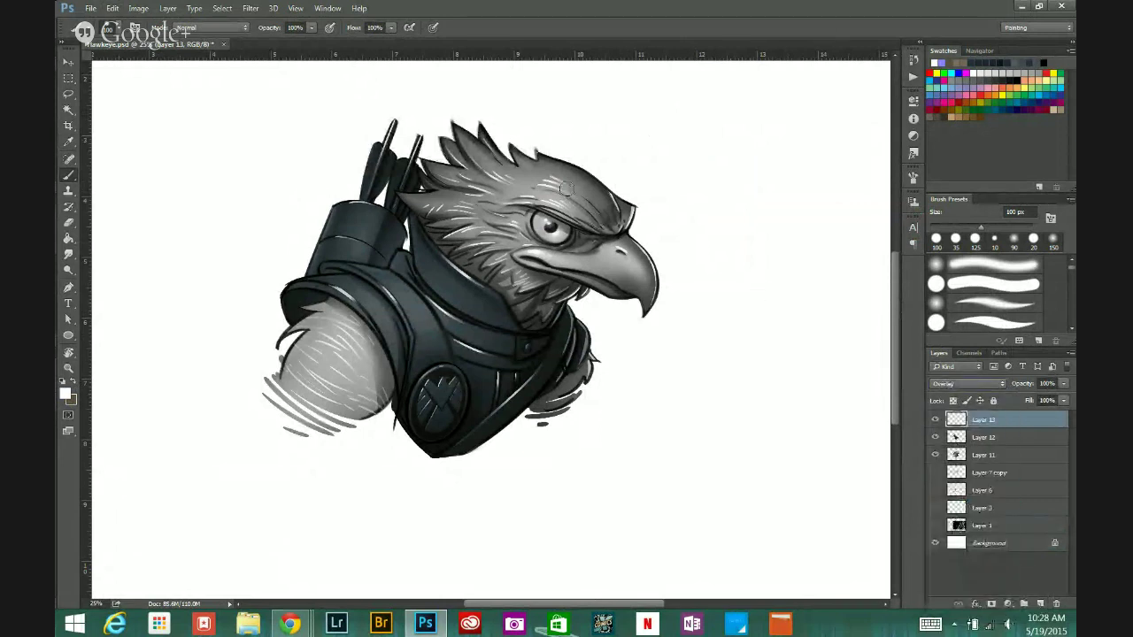
Step: Paint the hawk's head and neck feathers with the sampled brown on the new Overlay layer, using a 100 px brush
mouse_move(566, 188)
left_mouse_down()
mouse_move(576, 184)
mouse_move(568, 193)
mouse_move(565, 183)
left_mouse_up()
key("ctrl+z")
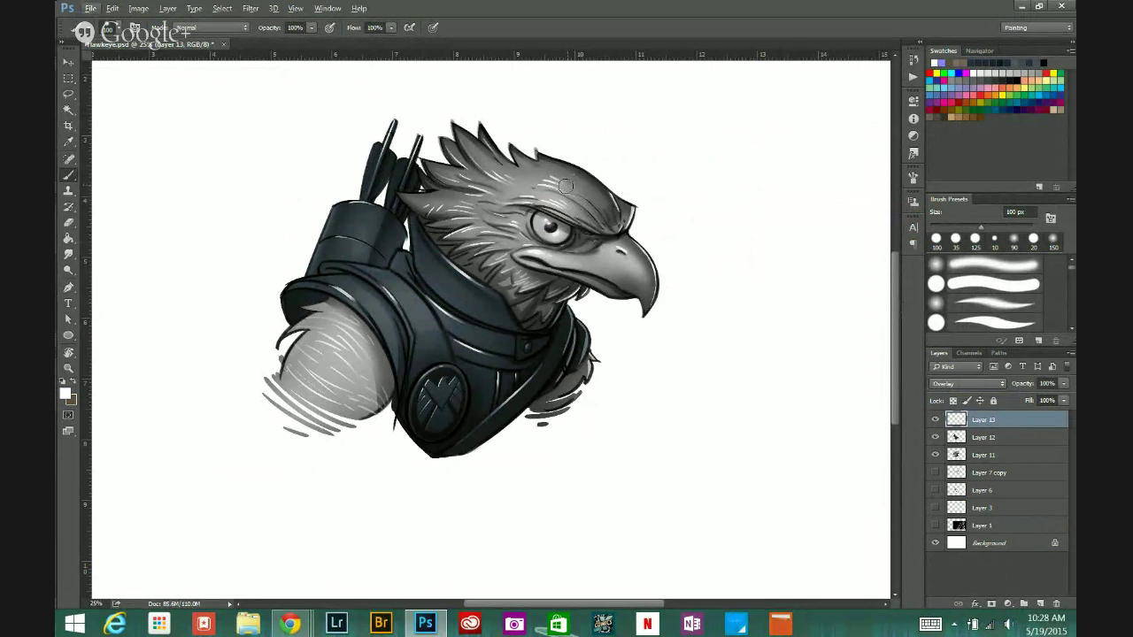
key("x")
mouse_move(566, 186)
left_mouse_down()
mouse_move(544, 163)
mouse_move(600, 202)
mouse_move(535, 180)
mouse_move(488, 134)
mouse_move(501, 175)
mouse_move(450, 157)
mouse_move(449, 176)
mouse_move(432, 165)
mouse_move(429, 176)
mouse_move(422, 167)
mouse_move(431, 182)
mouse_move(394, 183)
mouse_move(515, 298)
mouse_move(523, 324)
mouse_move(518, 313)
mouse_move(531, 325)
mouse_move(562, 292)
mouse_move(578, 295)
mouse_move(557, 283)
mouse_move(534, 306)
mouse_move(522, 298)
mouse_move(501, 257)
mouse_move(413, 198)
mouse_move(452, 212)
mouse_move(462, 234)
mouse_move(502, 224)
mouse_move(532, 182)
mouse_move(584, 210)
mouse_move(586, 225)
mouse_move(524, 196)
mouse_move(614, 227)
mouse_move(591, 186)
mouse_move(607, 217)
left_mouse_up()
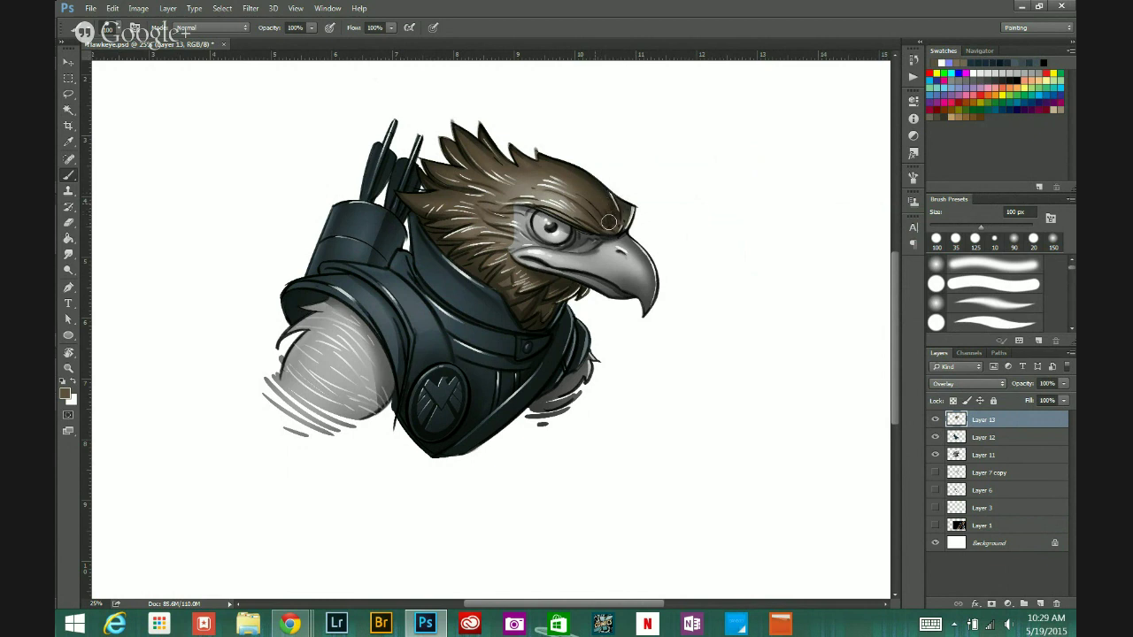
mouse_move(518, 209)
left_mouse_down()
mouse_move(528, 207)
mouse_move(524, 227)
left_mouse_up()
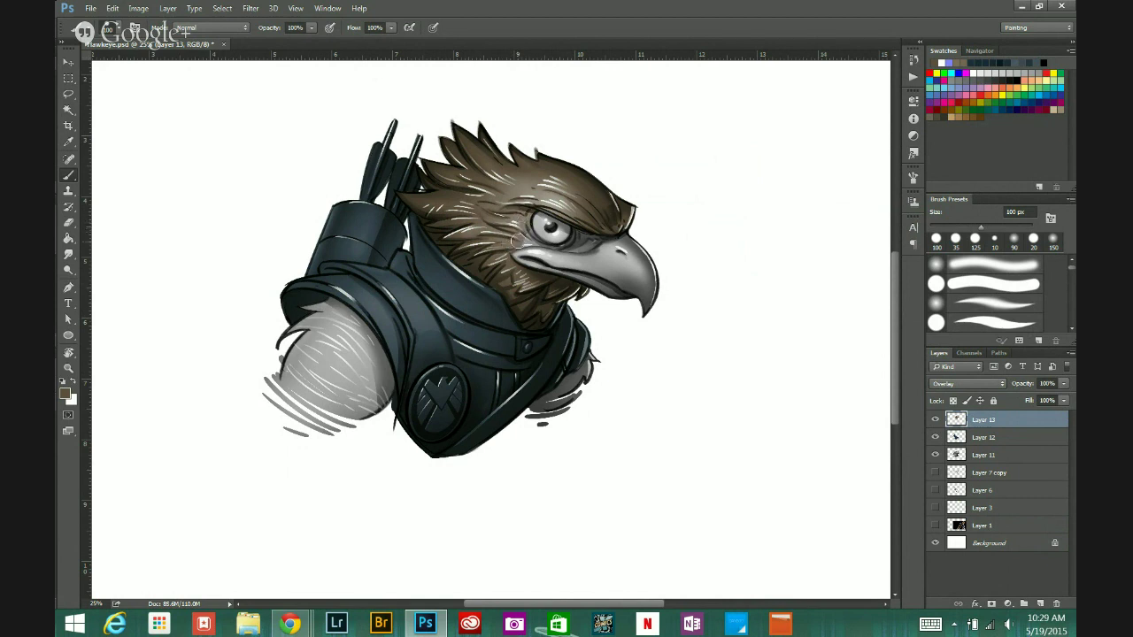
Step: Paint the gray feathers around the eye and along the beak's upper edge brown with a 35 px brush
key("bracketleft")
key("bracketright")
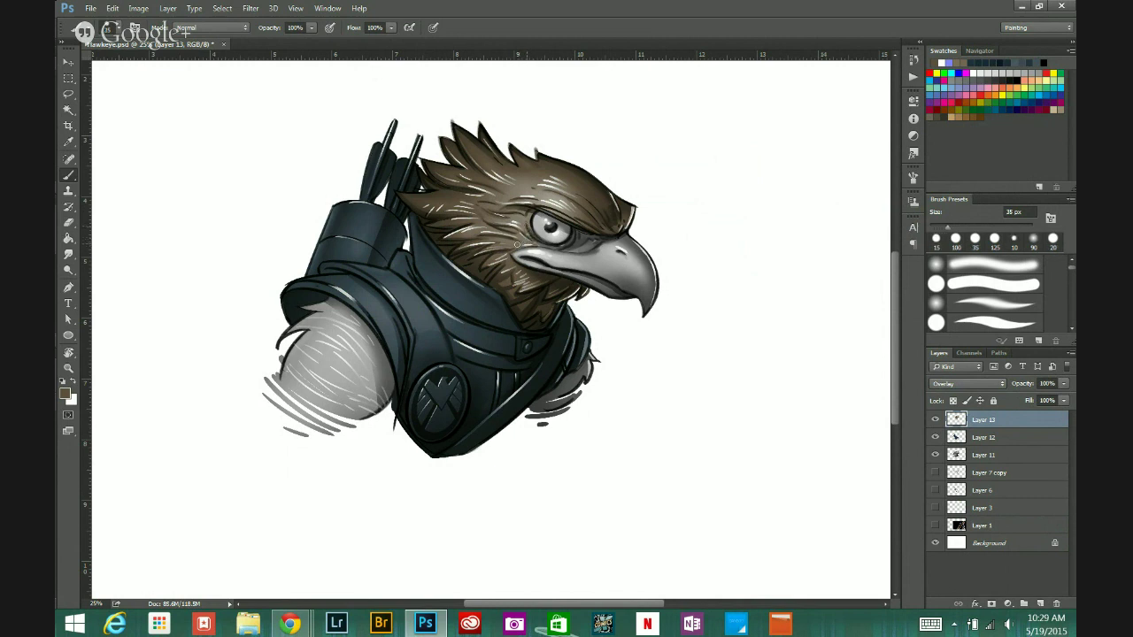
left_click(537, 243)
key("ctrl")
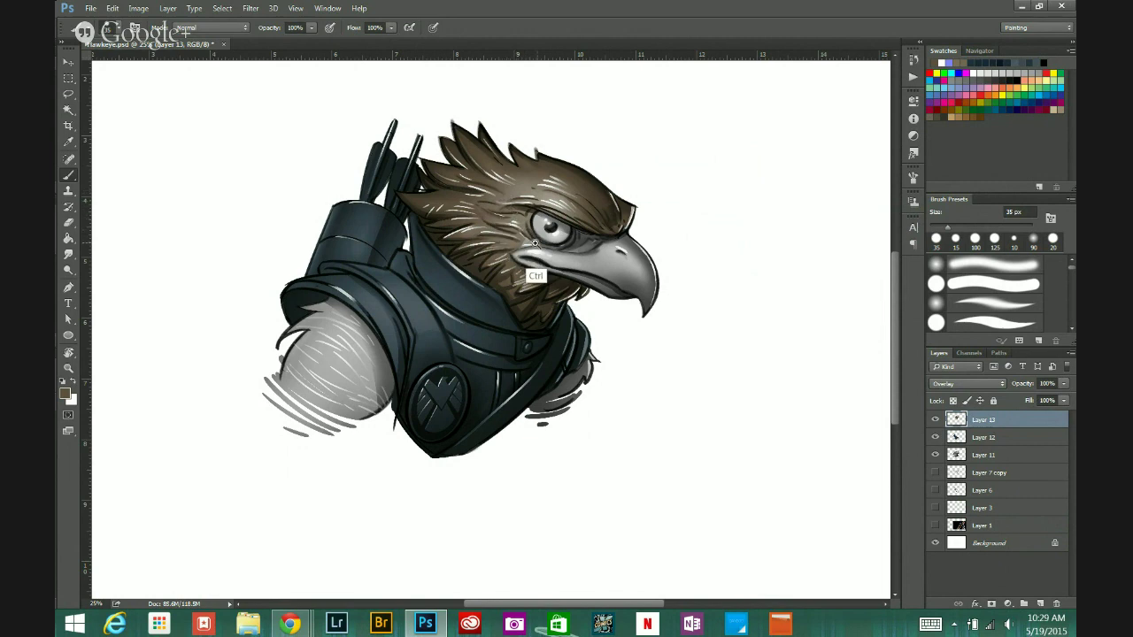
left_click(534, 242, "ctrl")
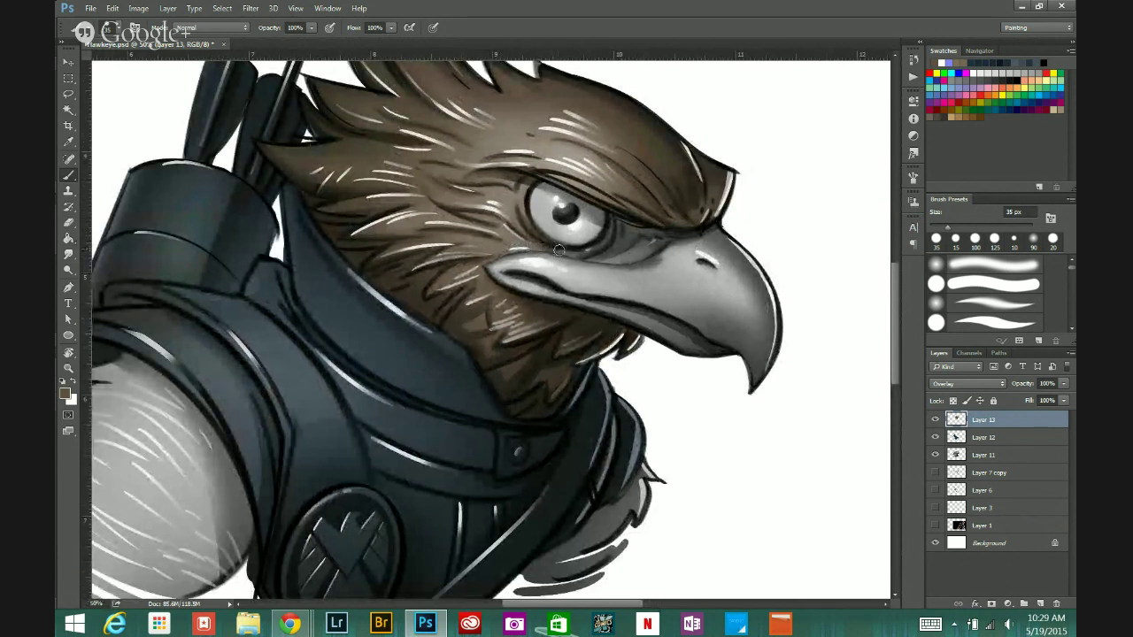
left_click_drag(558, 250, 586, 257)
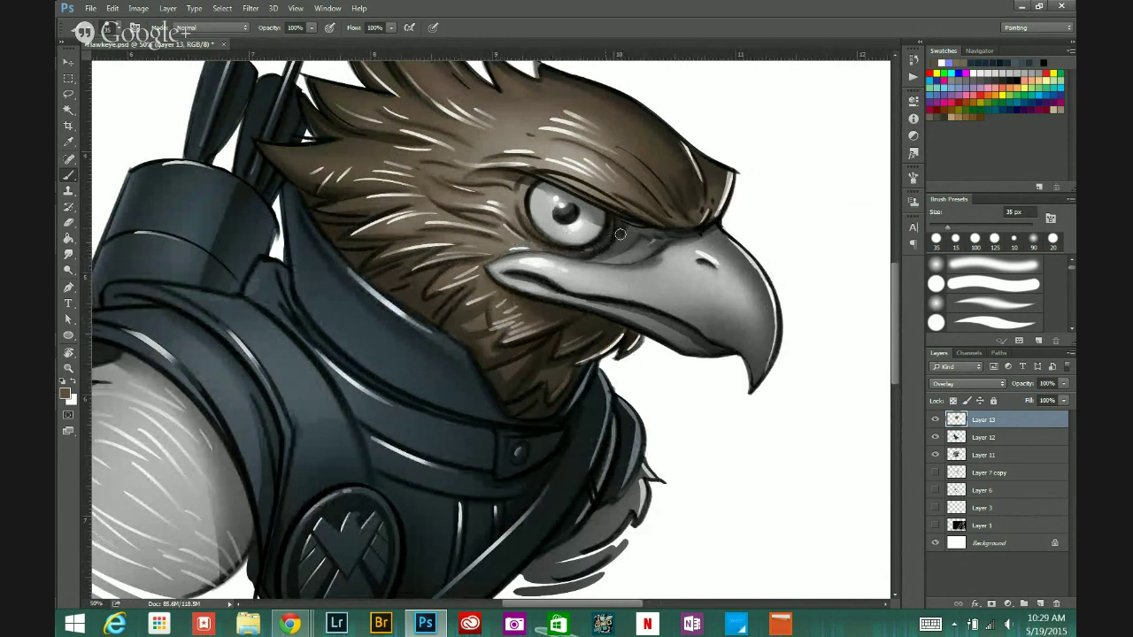
mouse_move(620, 233)
left_mouse_down()
mouse_move(587, 255)
mouse_move(612, 255)
mouse_move(584, 254)
mouse_move(634, 257)
mouse_move(685, 225)
mouse_move(675, 235)
mouse_move(694, 231)
mouse_move(646, 235)
mouse_move(628, 252)
mouse_move(640, 220)
left_mouse_up()
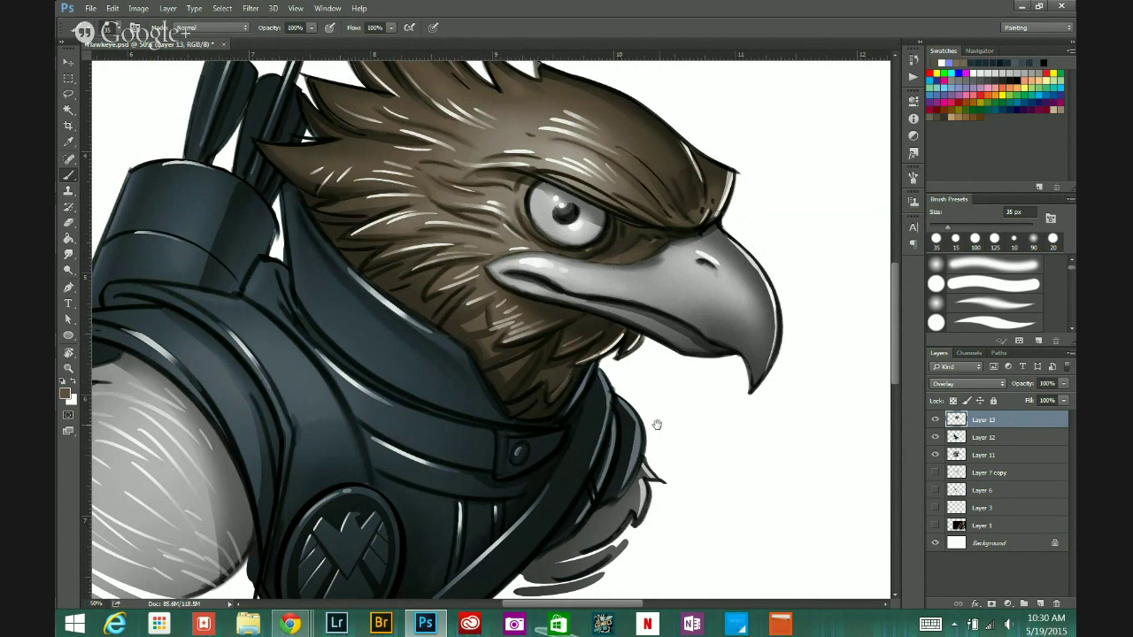
Step: Paint the feathers of the hawk's far arm, behind the chest strap, brown with the 35 px brush
left_click_drag(657, 425, 706, 302)
mouse_move(697, 353)
left_mouse_down()
mouse_move(597, 490)
mouse_move(586, 445)
mouse_move(565, 468)
left_mouse_up()
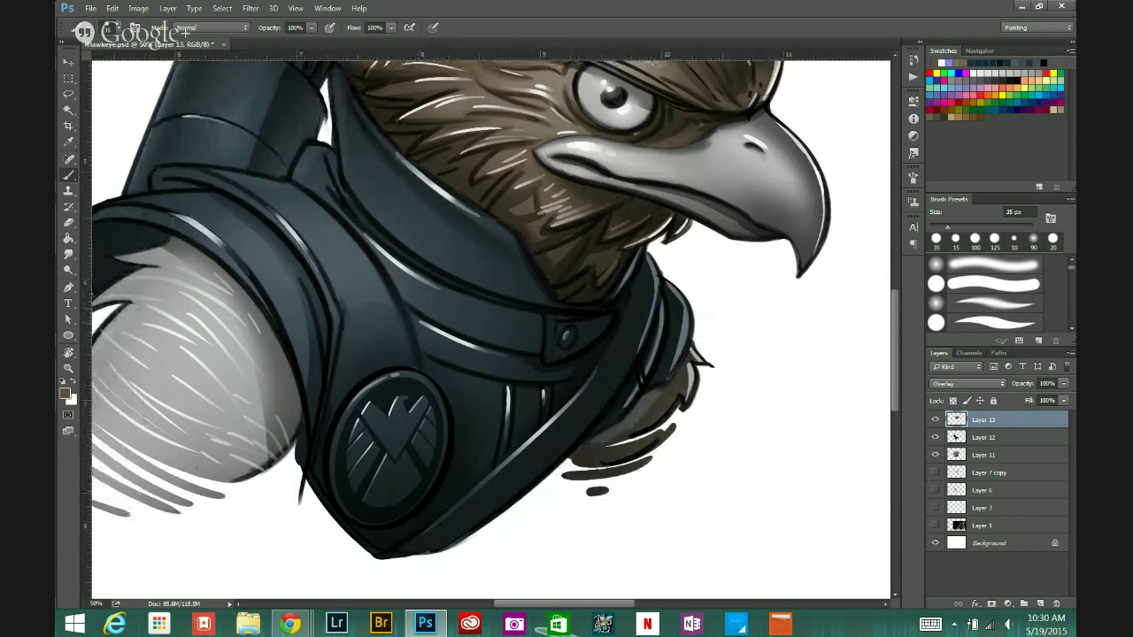
mouse_move(636, 418)
left_mouse_down()
mouse_move(584, 446)
mouse_move(669, 390)
left_mouse_up()
Step: Paint the broad area of the near arm's feathers brown with a 300 px brush
key("space")
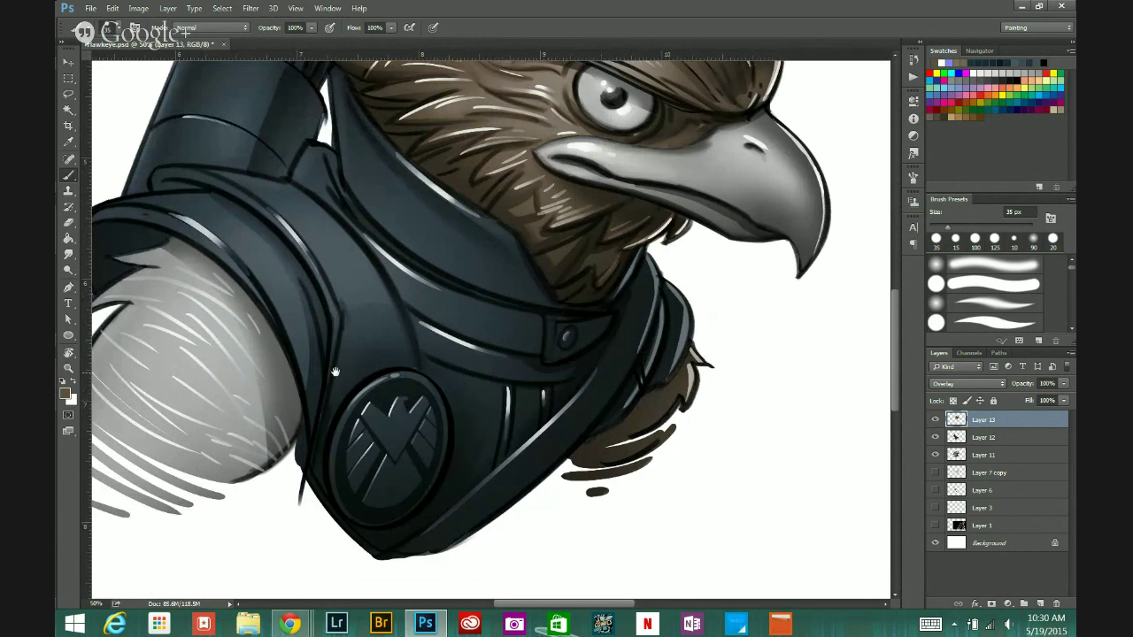
left_click_drag(334, 372, 536, 376)
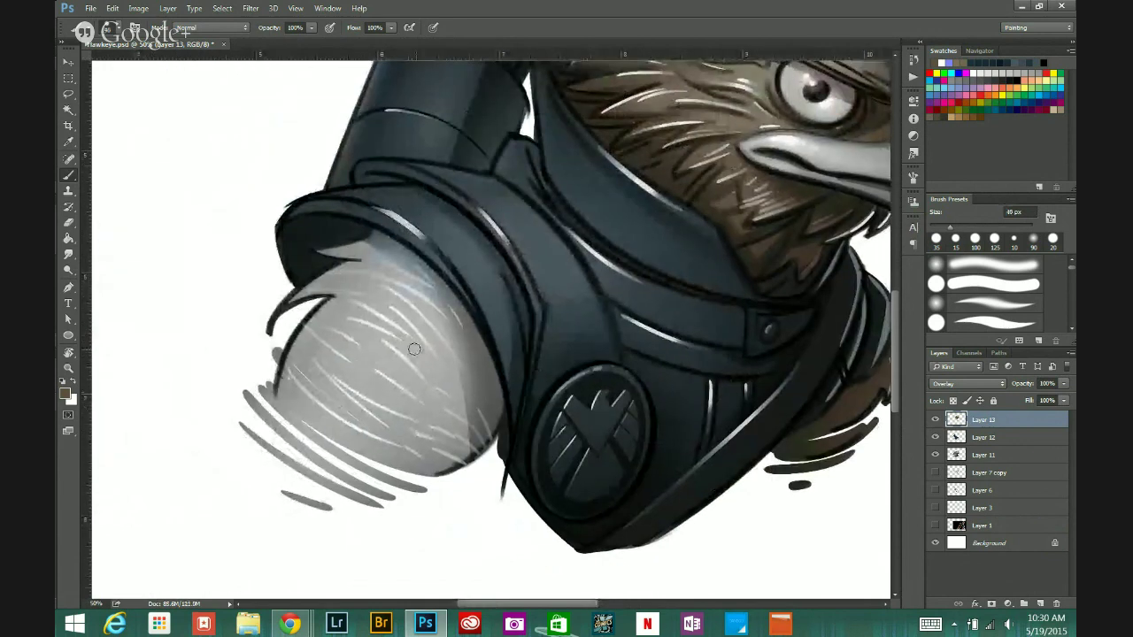
key("bracketright")
key("bracketright")
key("bracketright")
key("bracketright")
key("bracketright")
key("bracketright")
key("bracketright")
key("bracketright")
key("bracketright")
key("bracketright")
key("bracketright")
key("bracketright")
mouse_move(418, 384)
left_mouse_down()
mouse_move(398, 455)
mouse_move(284, 461)
mouse_move(294, 380)
mouse_move(362, 395)
mouse_move(392, 427)
left_mouse_up()
Step: Cover the near arm's remaining gray feathers up to the shoulder pad in brown, reducing the brush to 150 px and 60 px
key("bracketleft")
key("bracketleft")
key("bracketleft")
key("bracketleft")
mouse_move(450, 399)
left_mouse_down()
mouse_move(462, 451)
mouse_move(483, 420)
mouse_move(478, 398)
mouse_move(459, 343)
mouse_move(403, 272)
mouse_move(390, 265)
mouse_move(381, 310)
mouse_move(319, 290)
mouse_move(356, 279)
mouse_move(349, 252)
mouse_move(375, 238)
mouse_move(395, 249)
mouse_move(379, 240)
mouse_move(380, 260)
left_mouse_up()
key("[")
key("[")
key("[")
key("[")
key("[")
key("[")
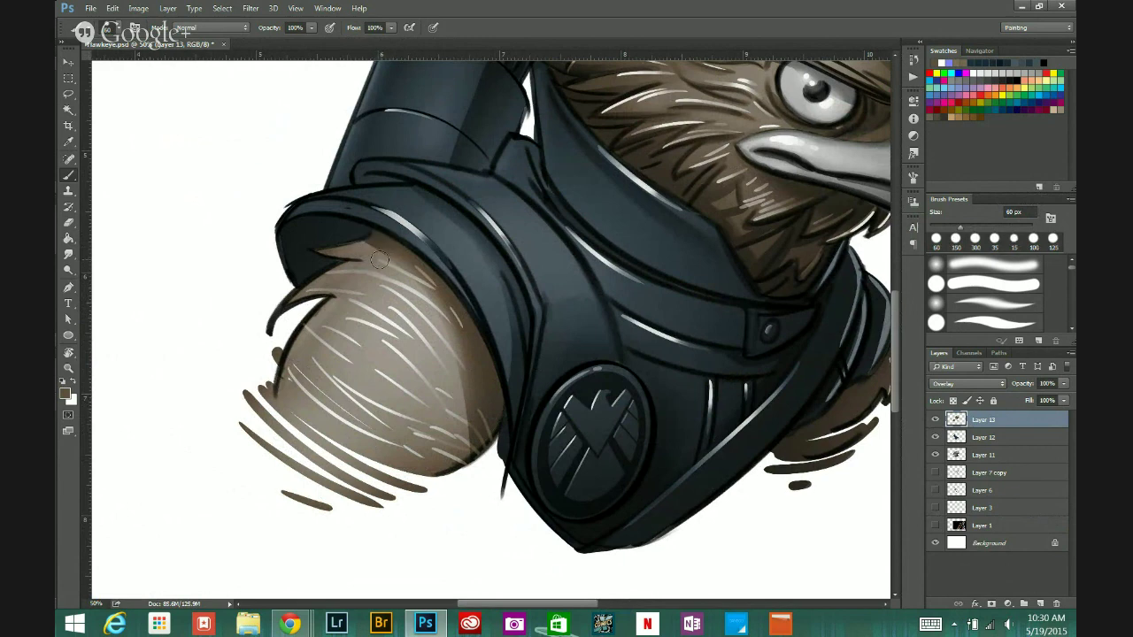
Step: Clear the selection around the hawk's feathers
key("alt")
key("ctrl+minus")
key("ctrl+minus")
key("ctrl+minus")
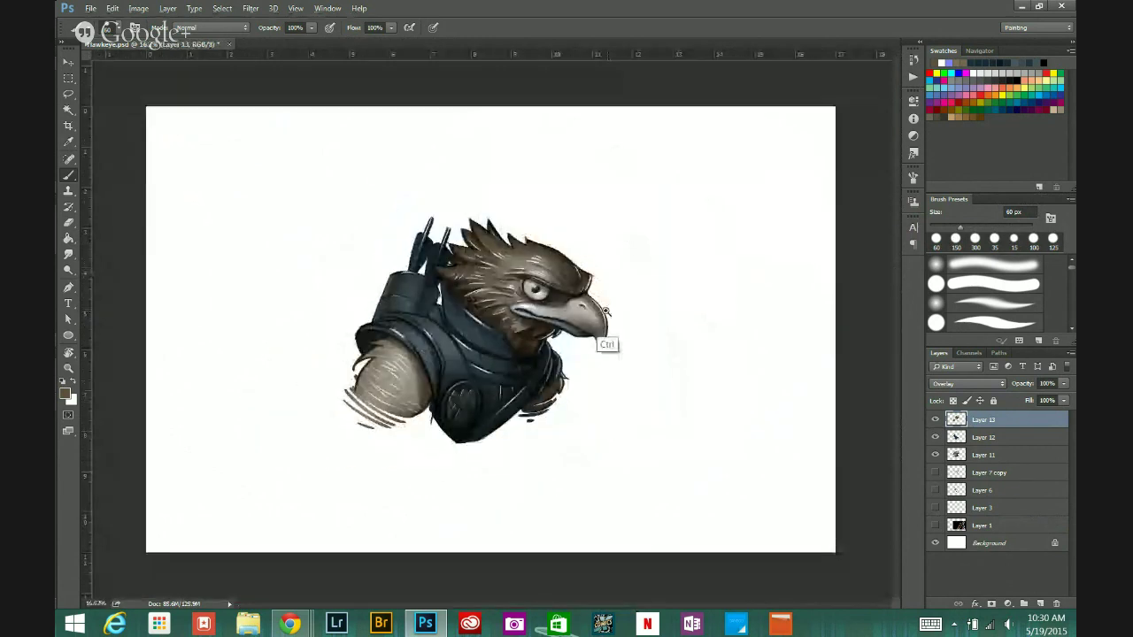
key("ctrl+plus")
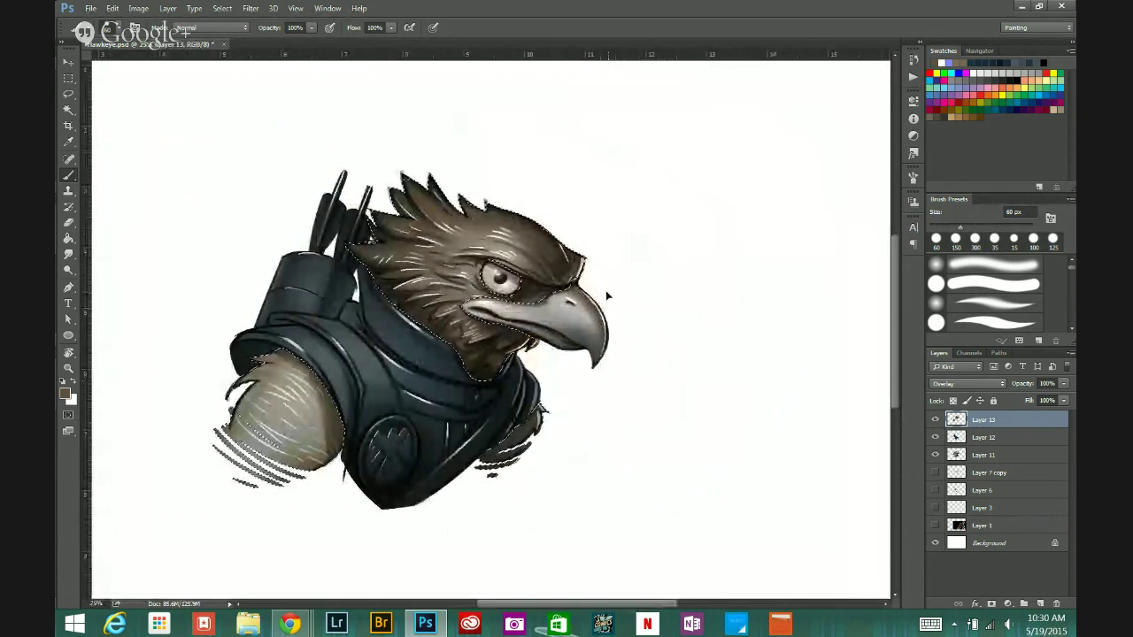
key("ctrl+d")
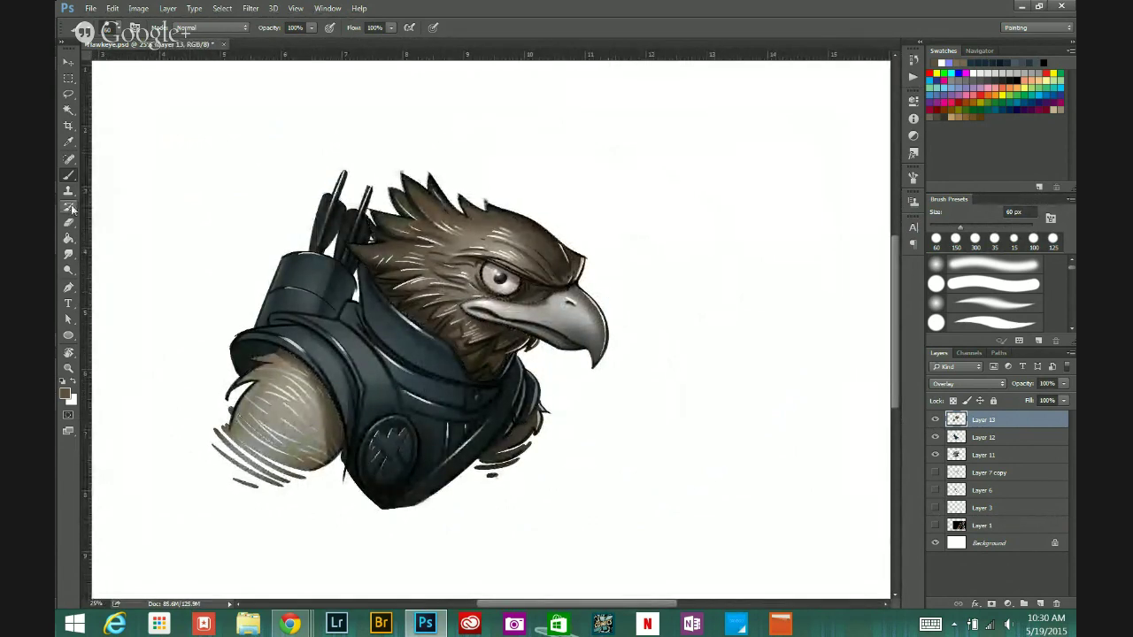
Step: Choose the soft round 30 px brush and sample a light beige from the man's hair edge in the reference photo, hiding the photo again
left_click(935, 526)
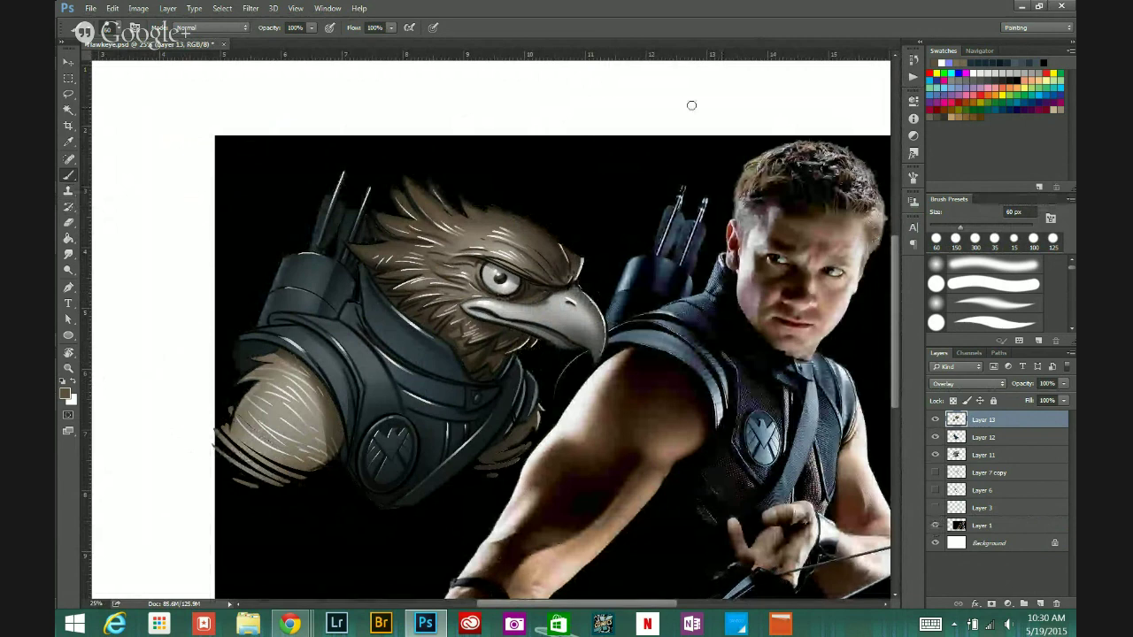
left_click(914, 178)
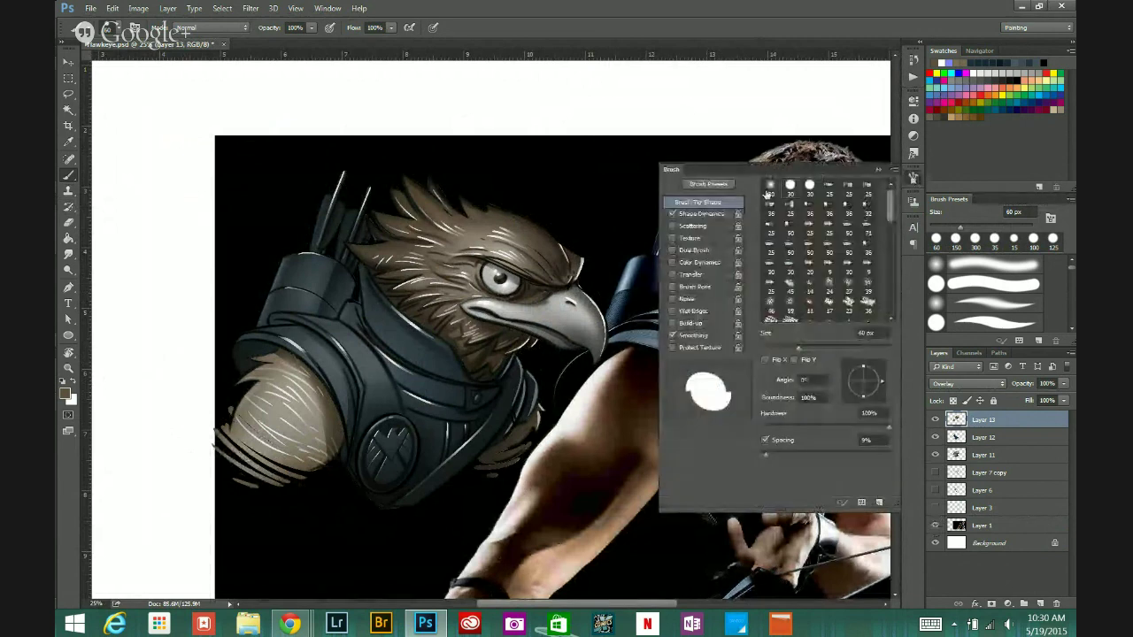
left_click(766, 191)
left_click(878, 170)
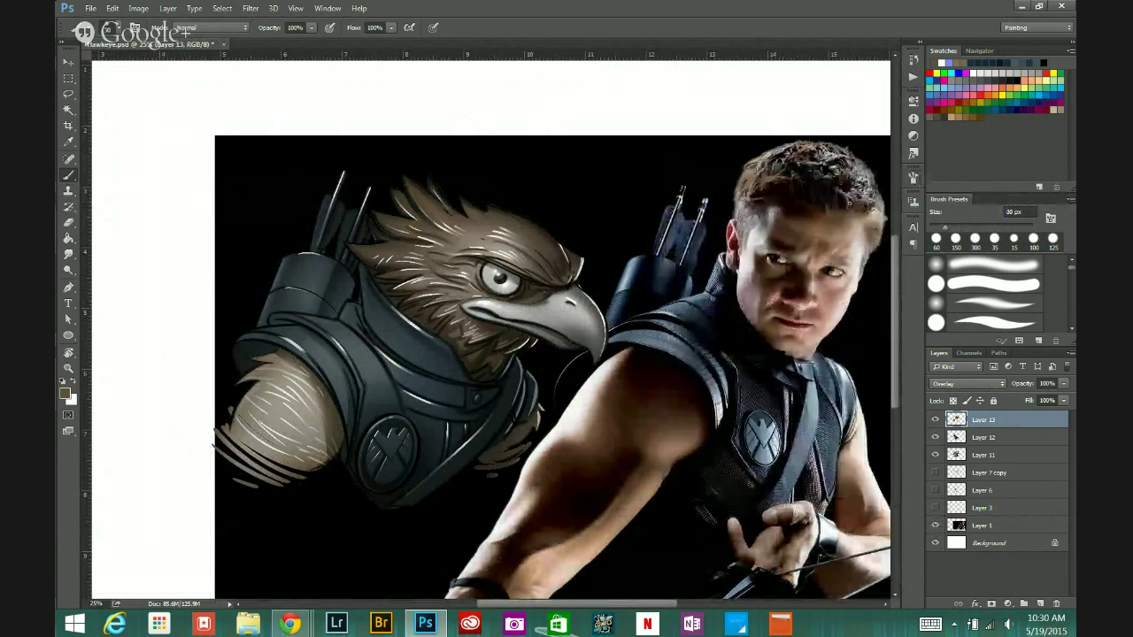
left_click(874, 214, "alt")
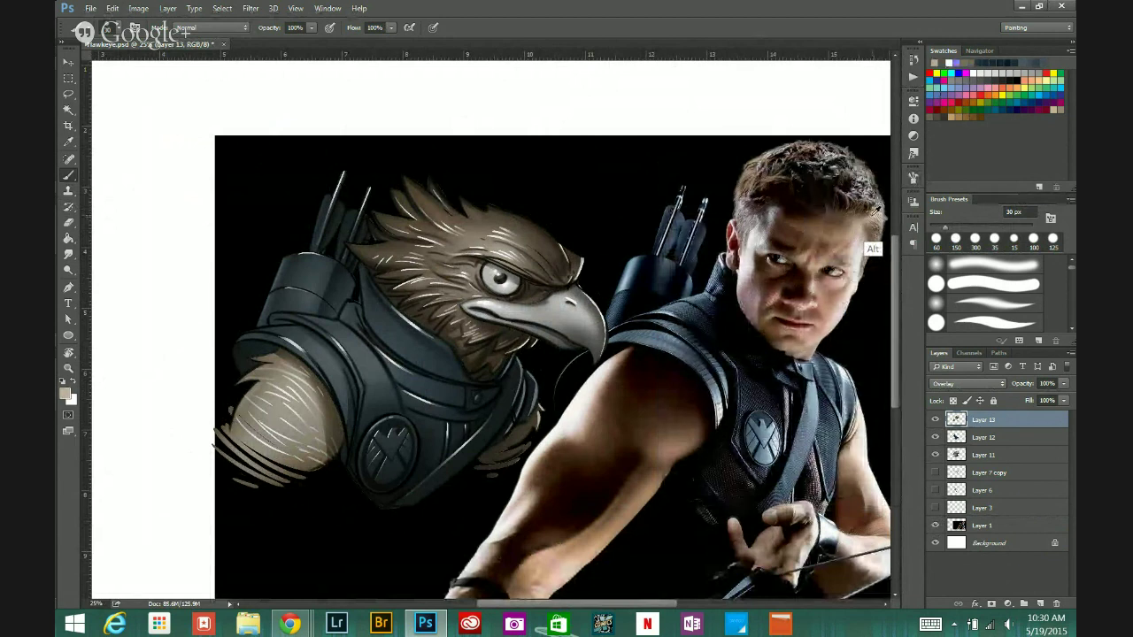
left_click(876, 212, "alt")
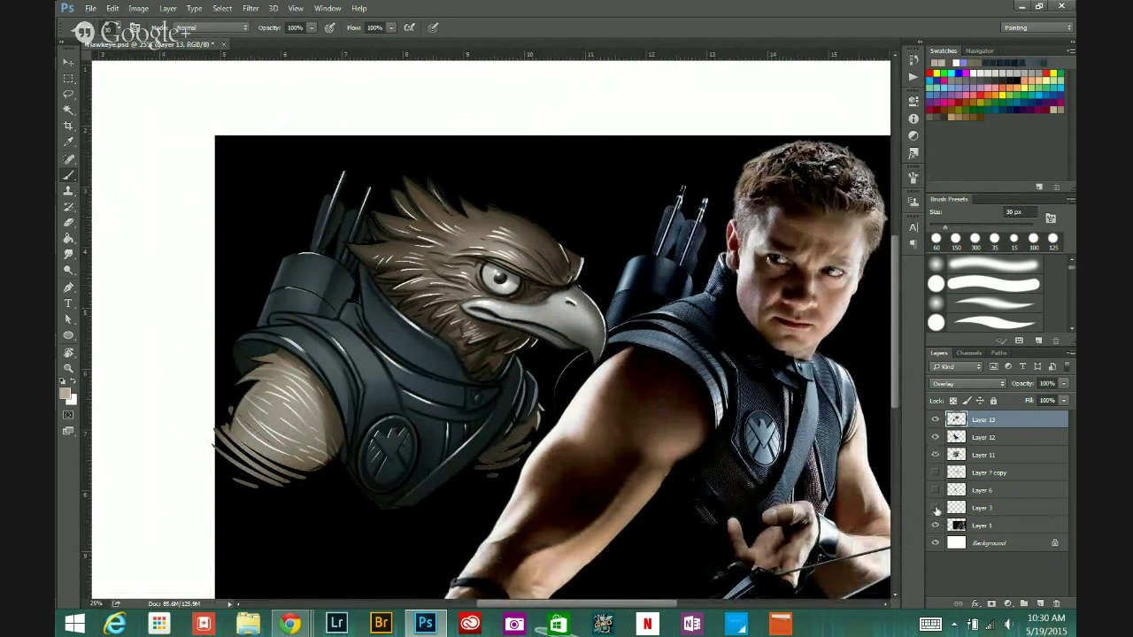
left_click(935, 526)
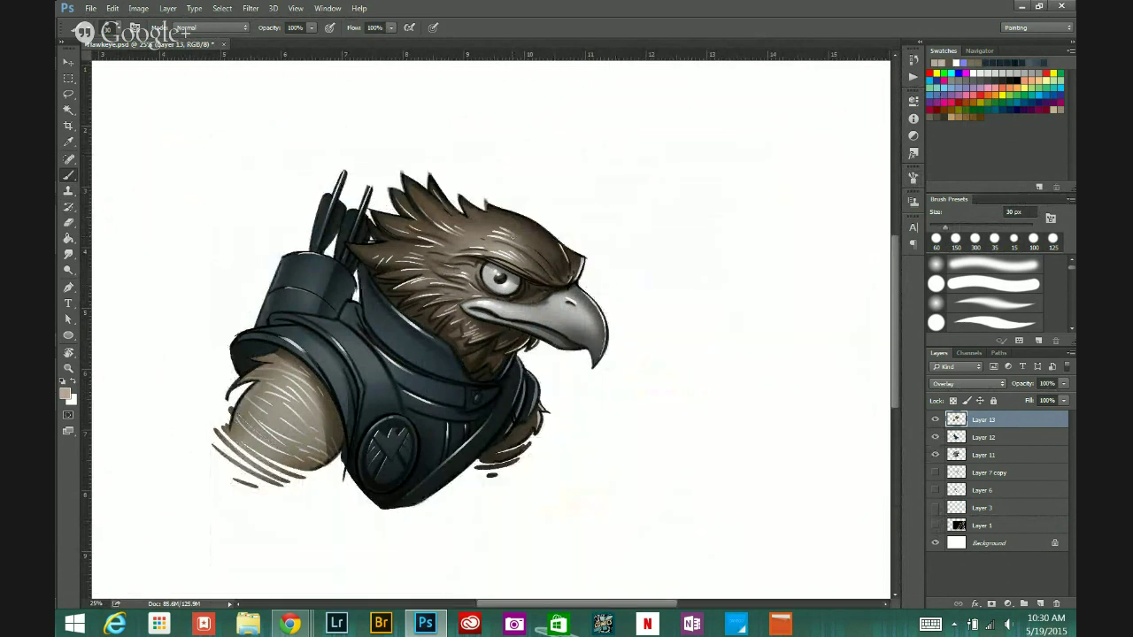
Step: Brush the light beige softly over the head feathers at 34% opacity with a 250 px brush
left_click(312, 27)
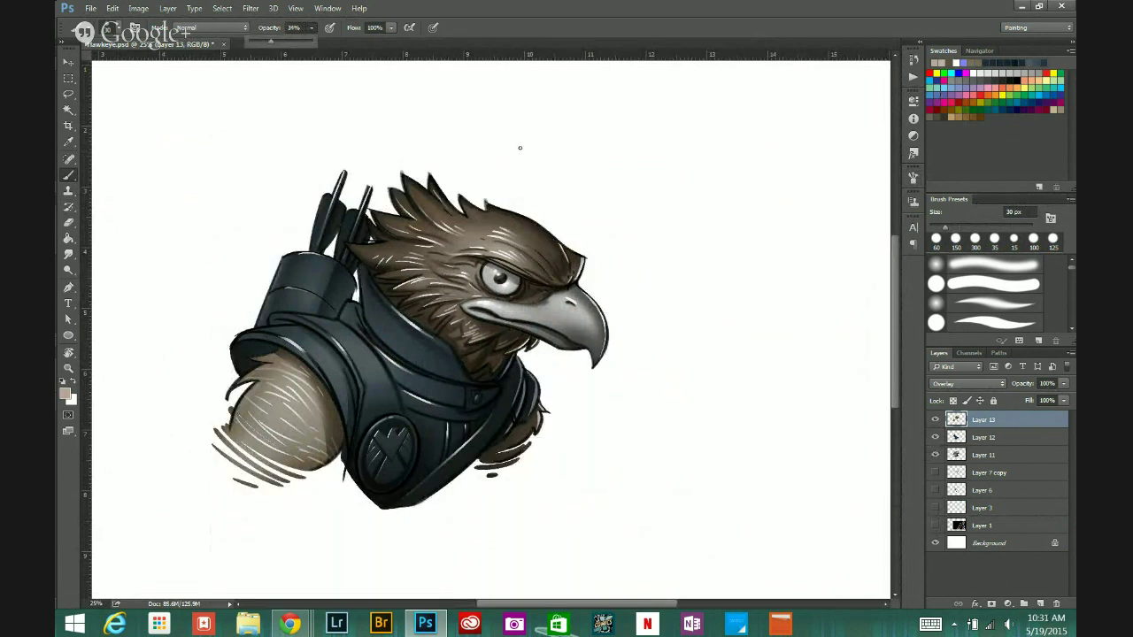
key("]")
key("]")
key("]")
key("]")
key("]")
key("]")
key("]")
key("]")
key("]")
key("]")
key("]")
key("]")
key("]")
key("]")
key("]")
key("]")
key("]")
key("]")
key("]")
key("]")
key("]")
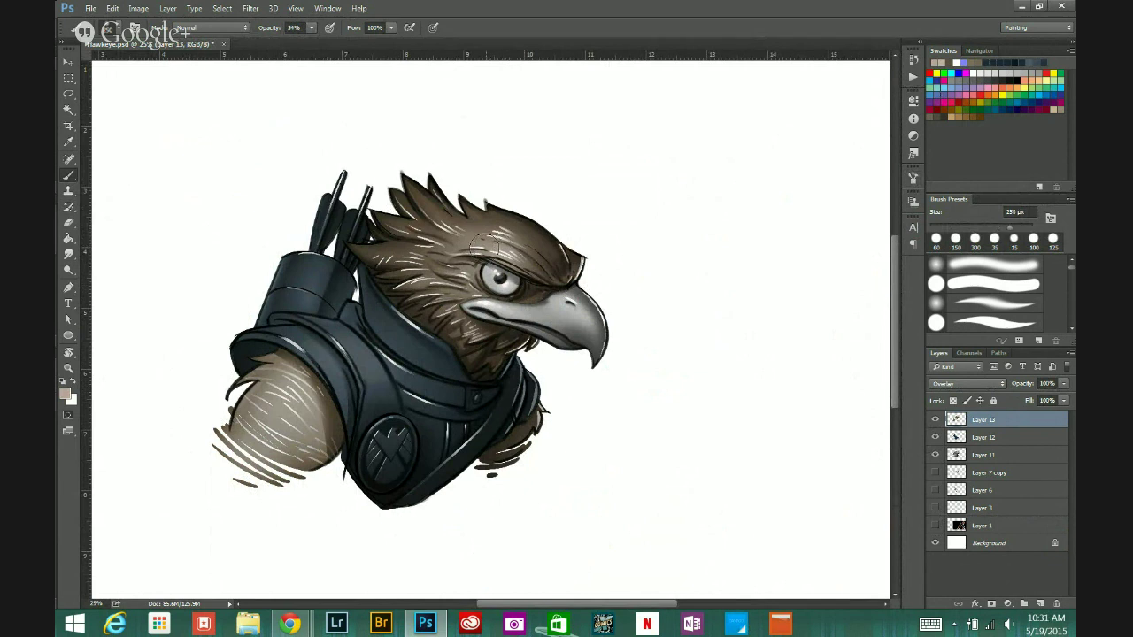
left_click(497, 249)
mouse_move(488, 237)
left_mouse_down()
mouse_move(518, 261)
mouse_move(510, 292)
mouse_move(466, 274)
mouse_move(479, 261)
mouse_move(457, 257)
mouse_move(519, 243)
mouse_move(536, 265)
mouse_move(545, 252)
mouse_move(506, 240)
mouse_move(541, 270)
mouse_move(506, 253)
mouse_move(466, 257)
mouse_move(439, 285)
left_mouse_up()
Step: Lighten the feathers of both arms and the area from cheek to forehead with the soft beige brush at 500 px
mouse_move(297, 404)
left_mouse_down()
mouse_move(253, 458)
mouse_move(269, 414)
mouse_move(292, 393)
mouse_move(277, 373)
mouse_move(301, 381)
mouse_move(285, 391)
mouse_move(281, 424)
mouse_move(296, 423)
mouse_move(314, 371)
left_mouse_up()
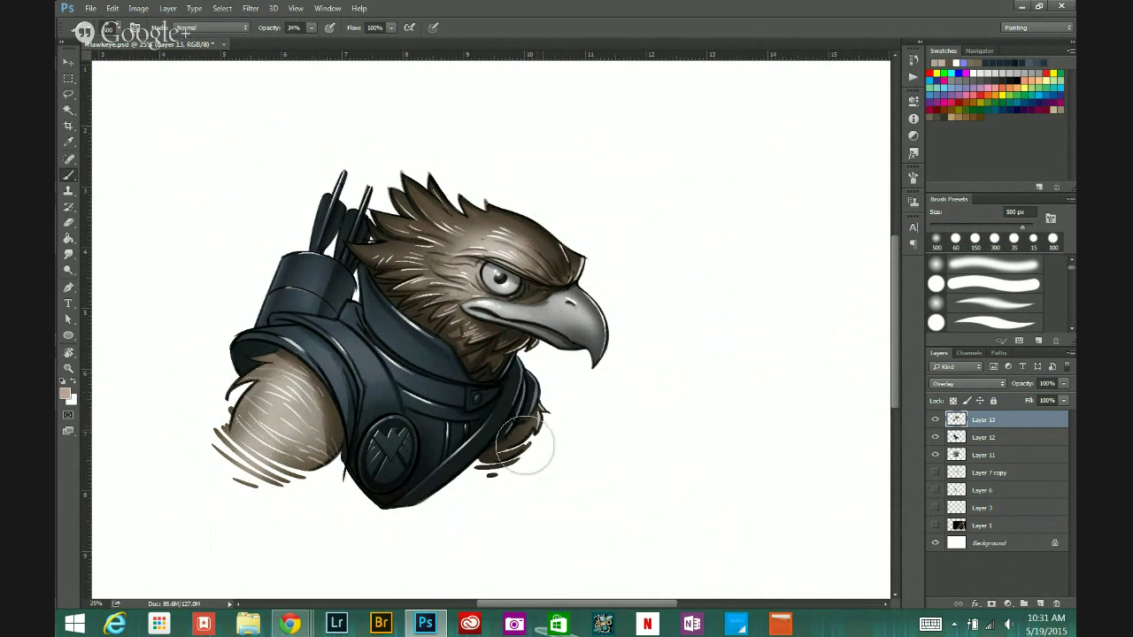
left_click_drag(526, 445, 506, 462)
mouse_move(483, 311)
left_mouse_down()
mouse_move(413, 255)
mouse_move(443, 228)
mouse_move(445, 239)
mouse_move(465, 235)
mouse_move(493, 213)
mouse_move(408, 225)
mouse_move(431, 205)
mouse_move(422, 197)
mouse_move(392, 246)
mouse_move(405, 250)
mouse_move(395, 268)
mouse_move(434, 271)
mouse_move(436, 294)
mouse_move(449, 283)
mouse_move(426, 274)
mouse_move(529, 232)
left_mouse_up()
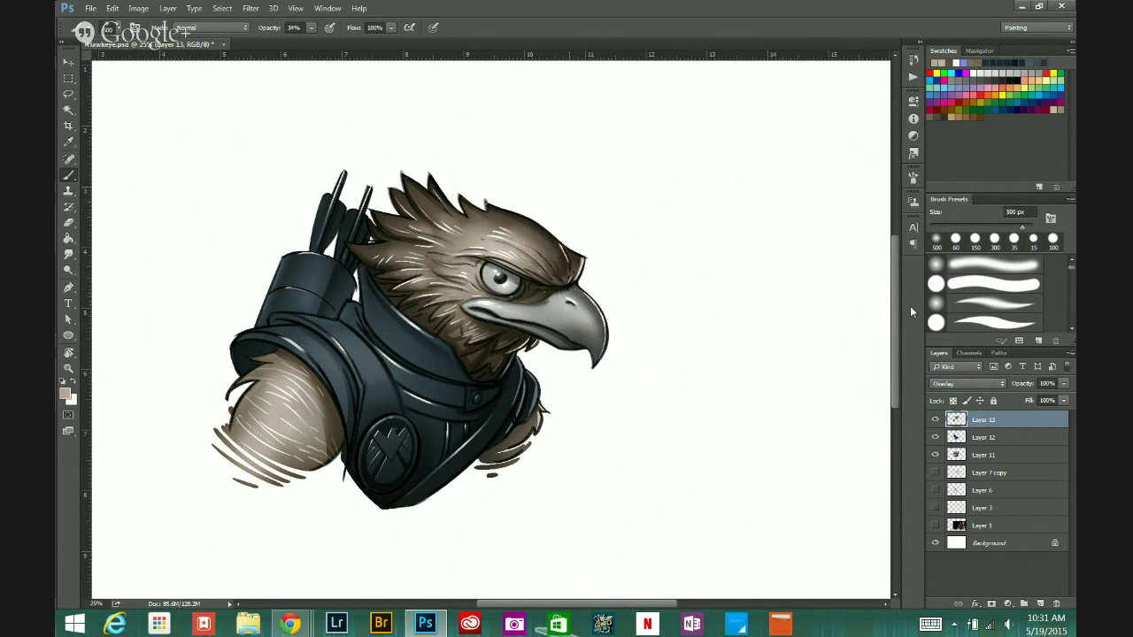
Step: Add a new layer above Layer 13 for the beak colour
left_click(1063, 400)
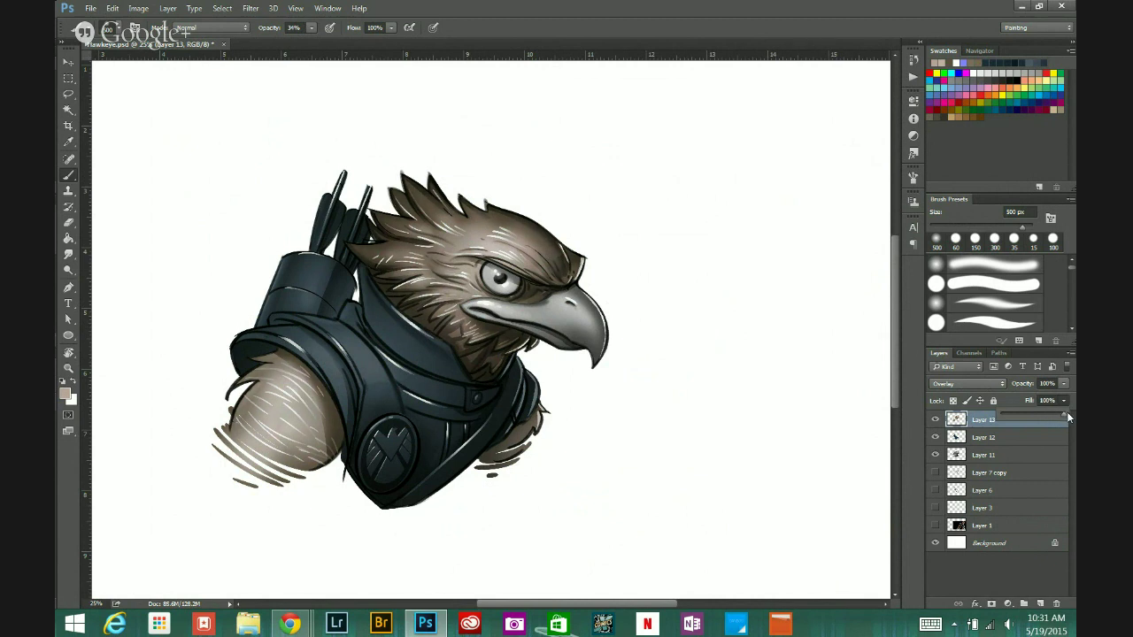
left_click(782, 486, "alt")
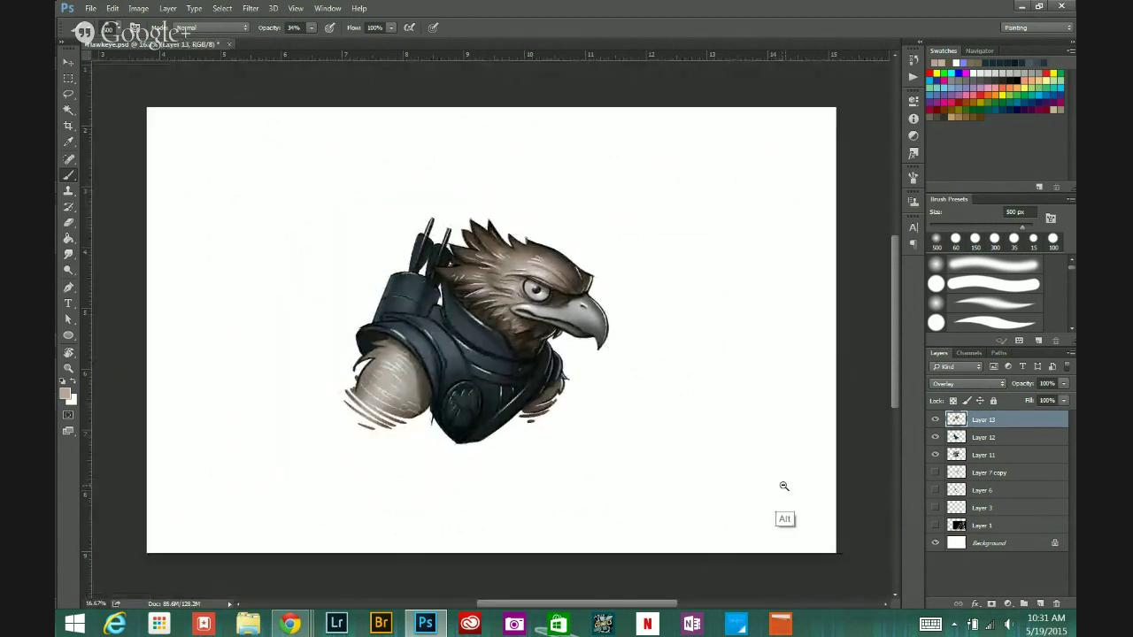
left_click(787, 489, "ctrl")
left_click(788, 489, "alt")
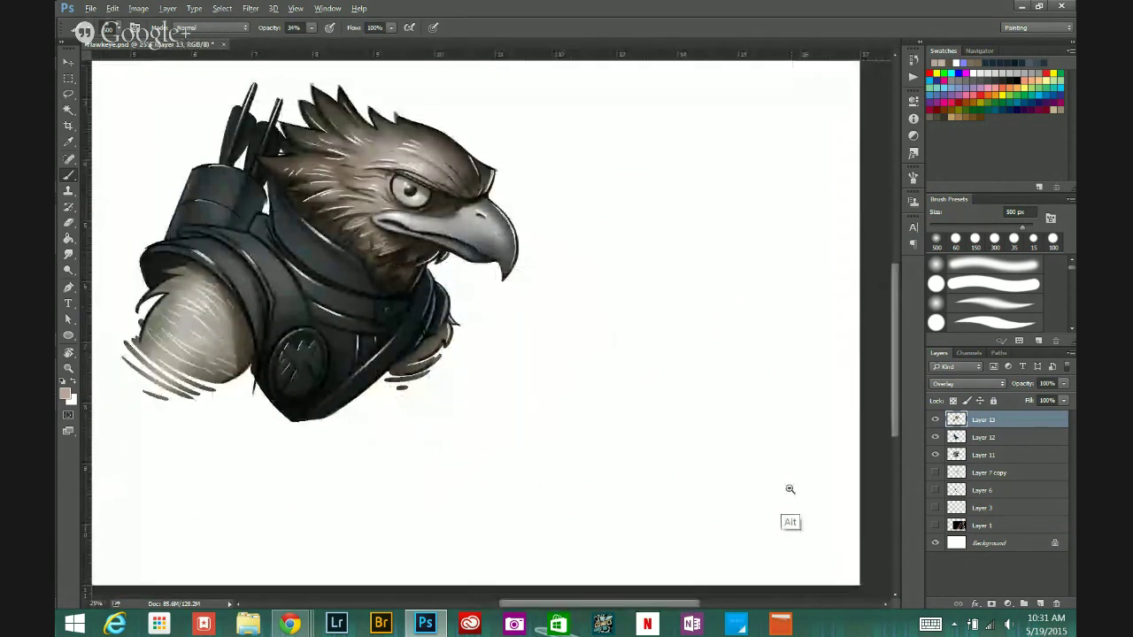
left_click(1032, 604)
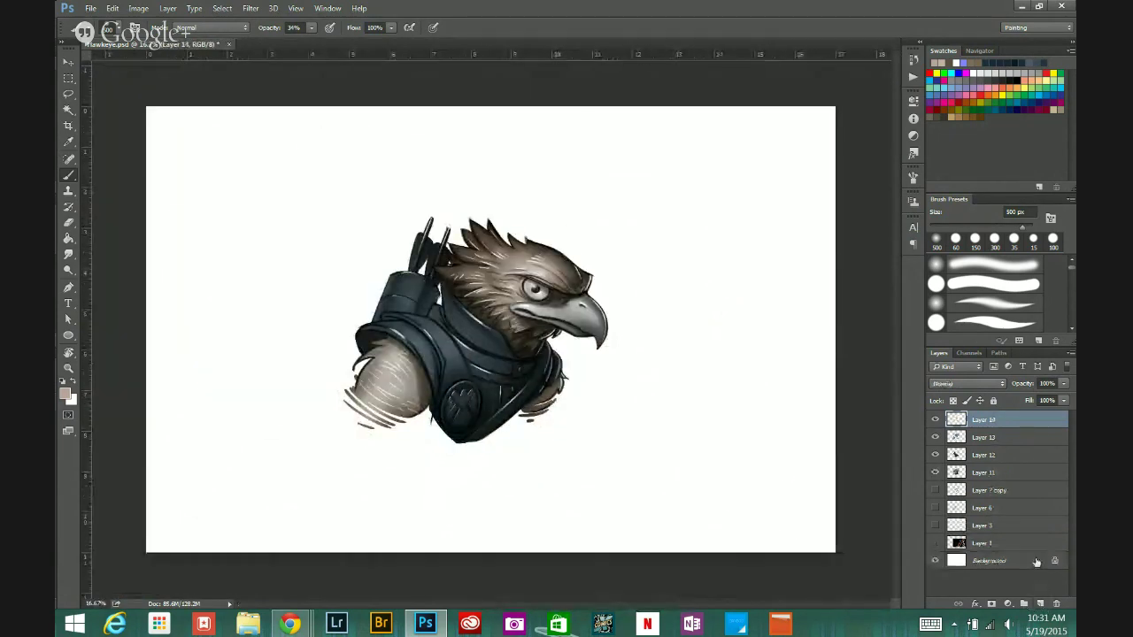
left_click(222, 8)
left_click(240, 26)
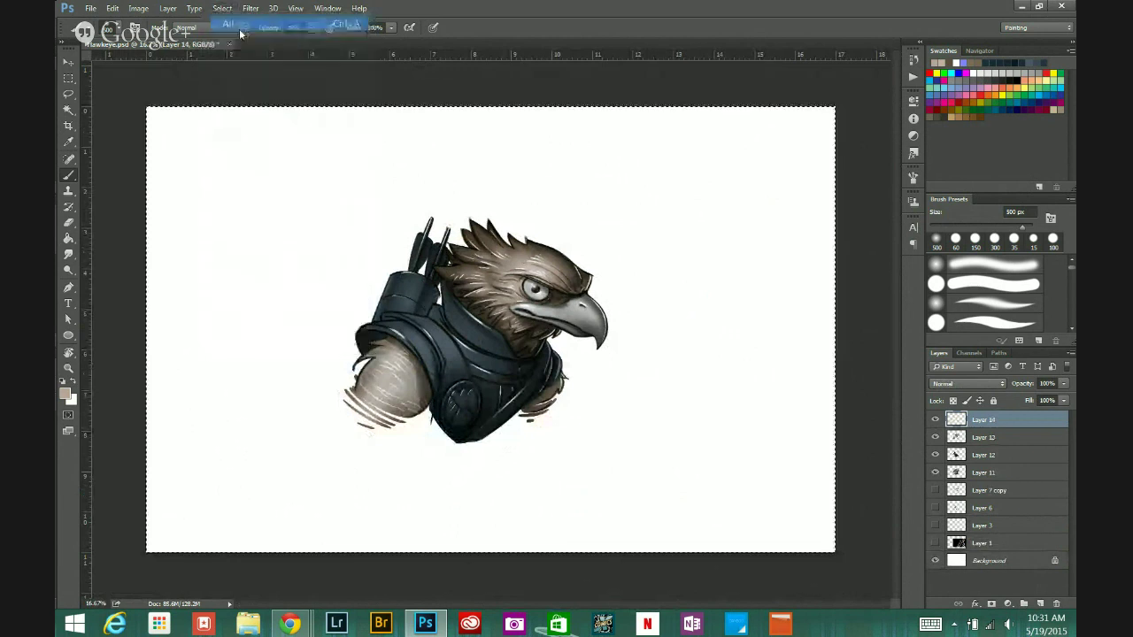
left_click(992, 471)
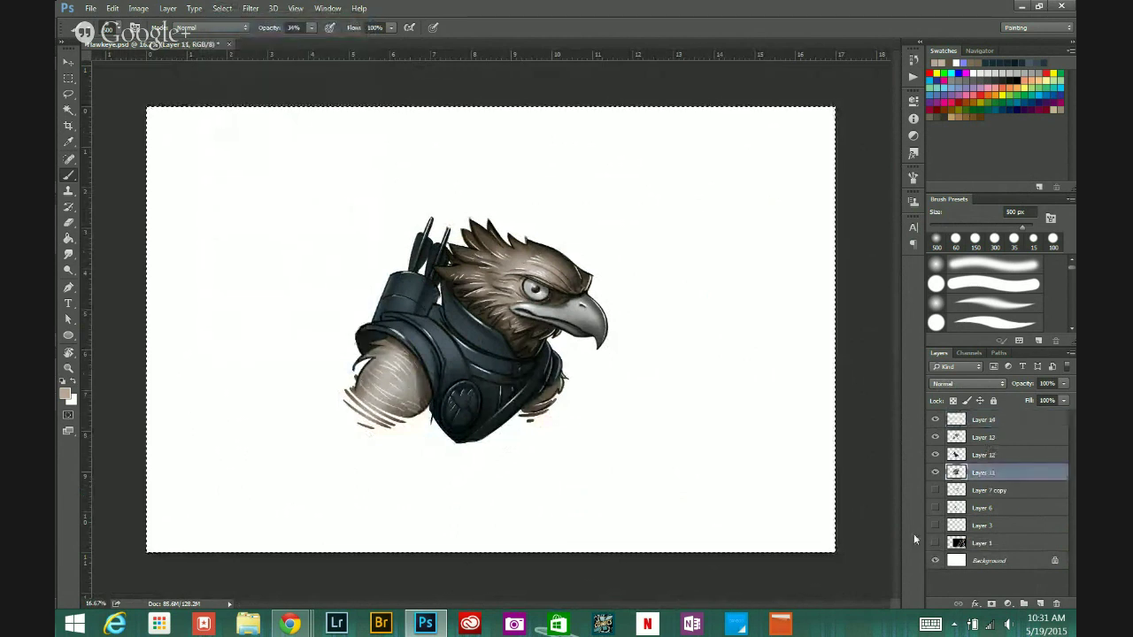
key("ctrl+d")
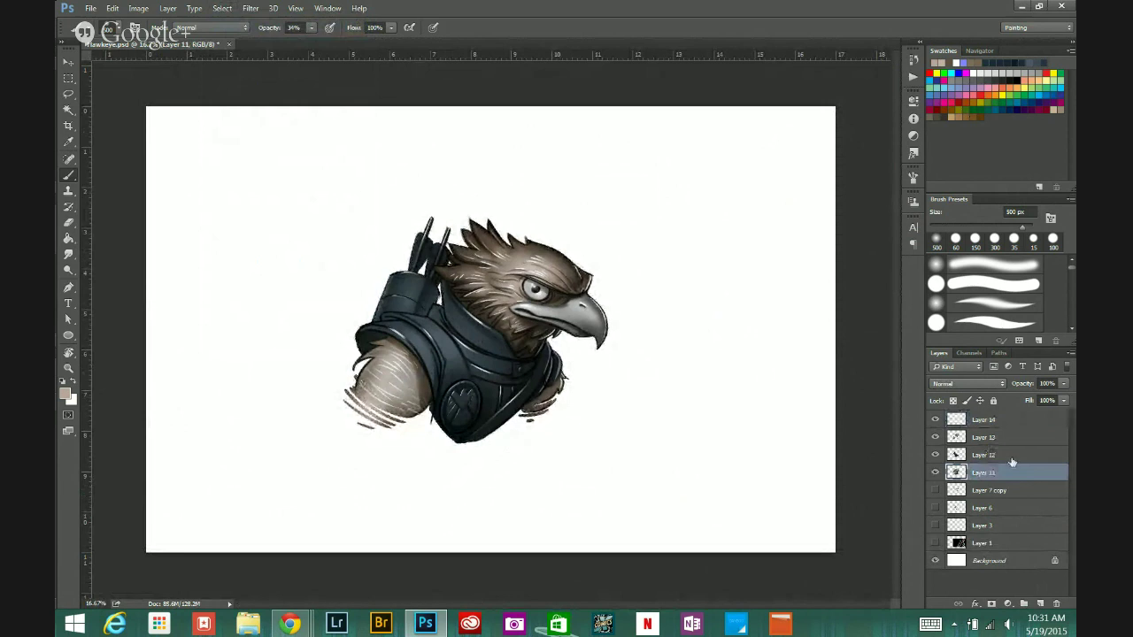
left_click(1006, 421)
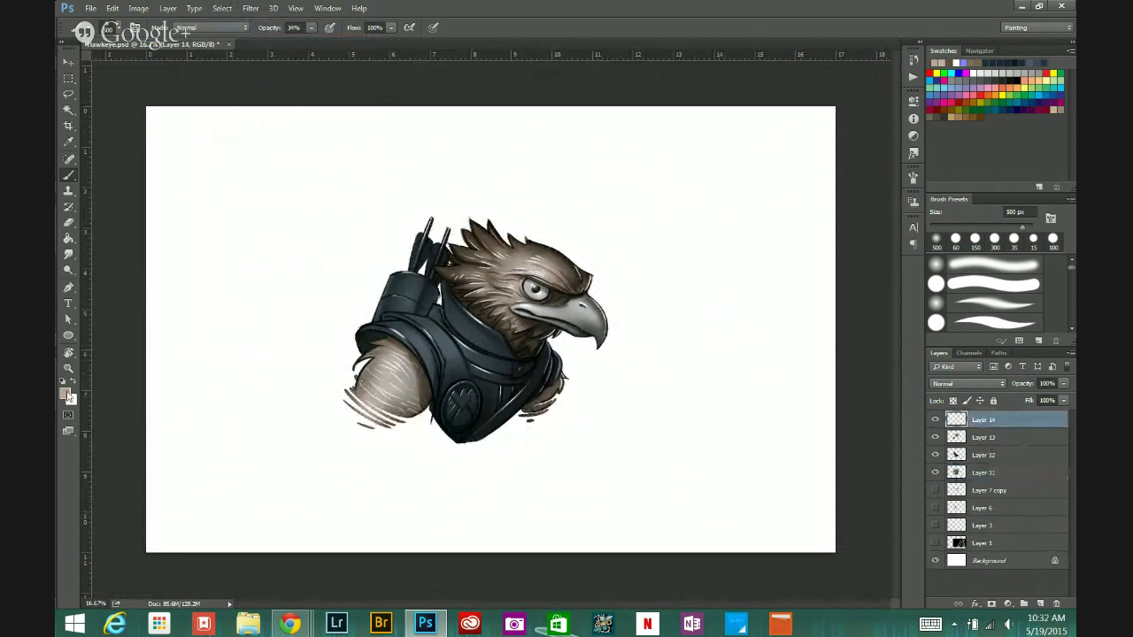
Step: Set the foreground colour to bright yellow ffe400 and return to the Brush tool
left_click(66, 395)
left_click(625, 251)
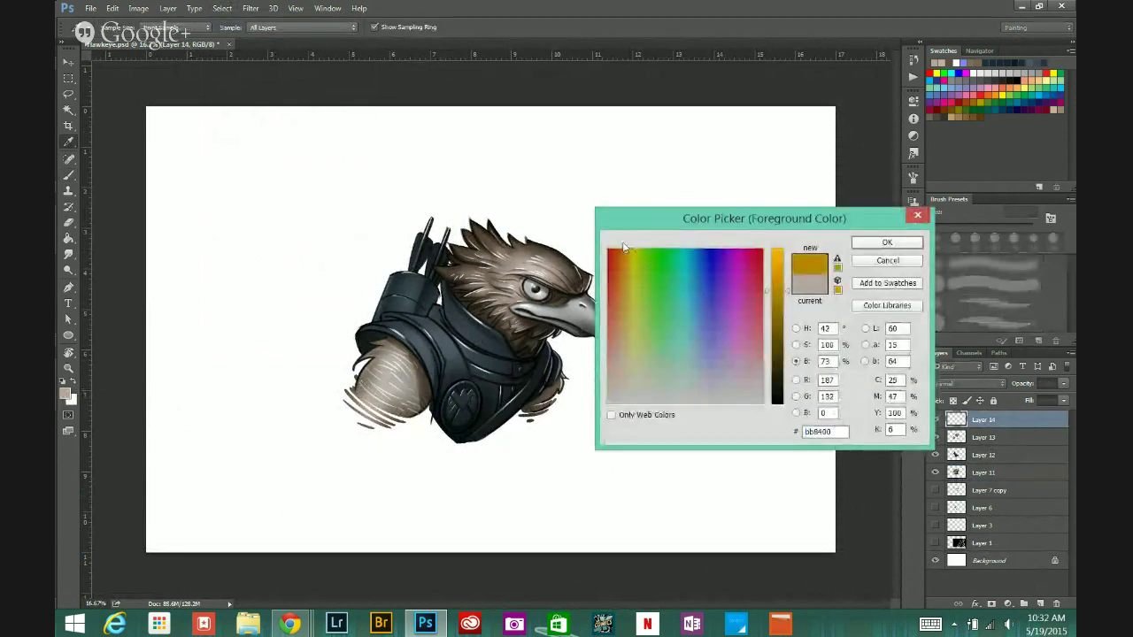
left_click(777, 251)
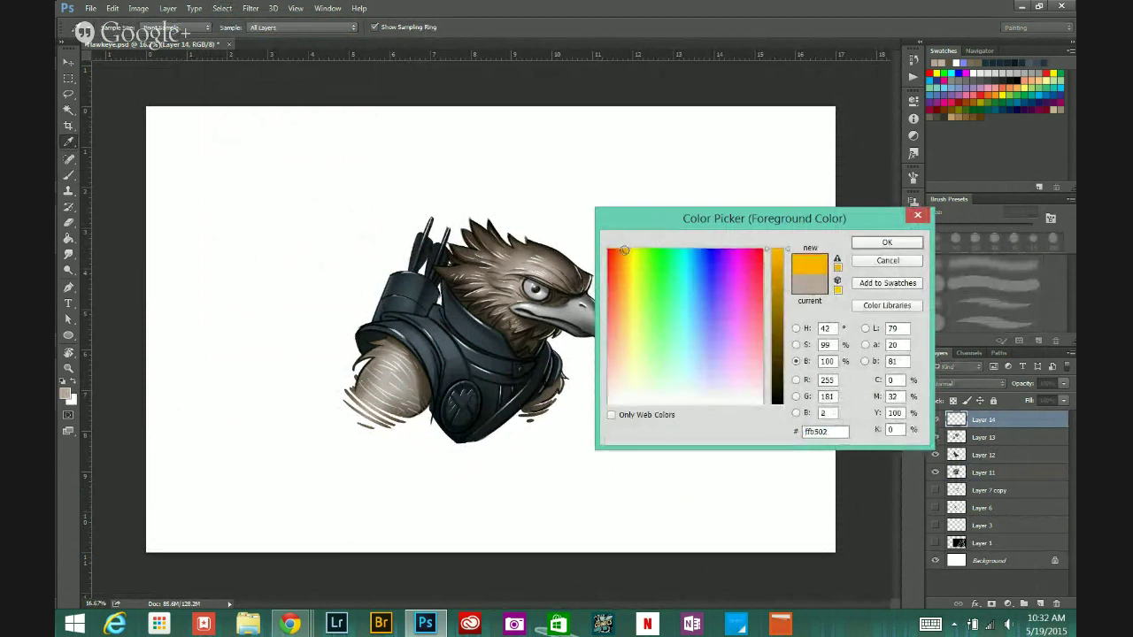
left_click(631, 252)
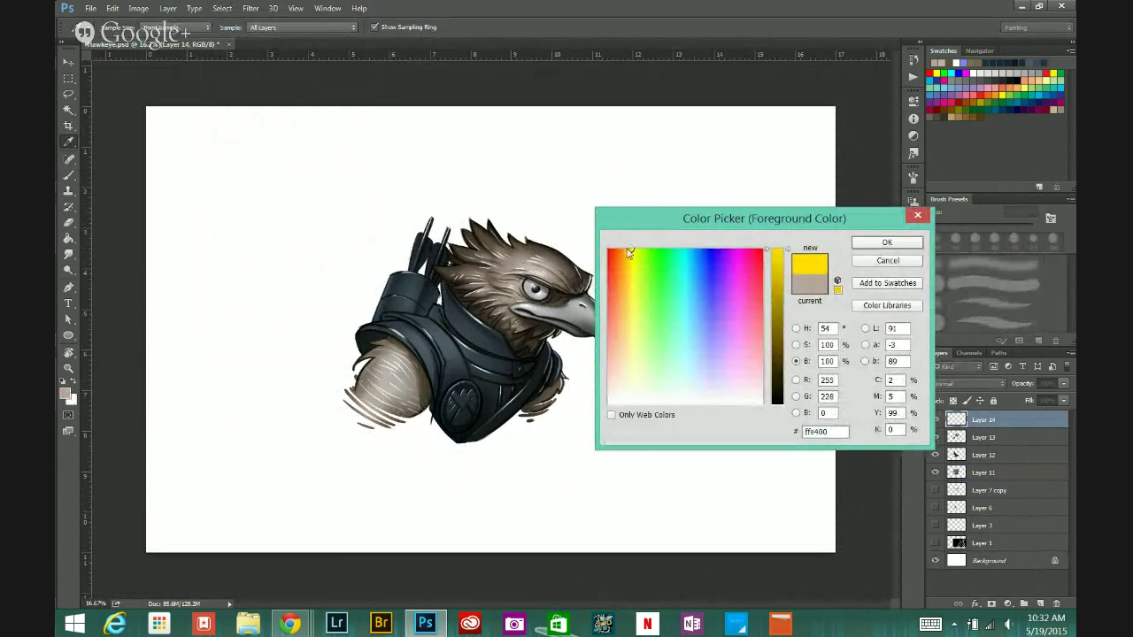
left_click(632, 254)
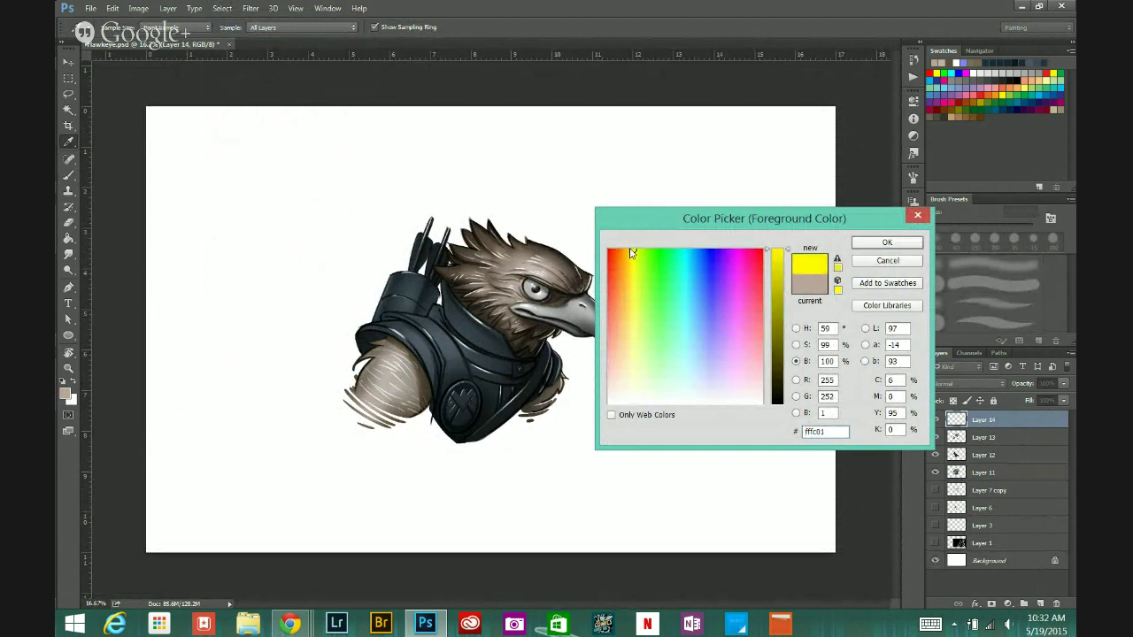
left_click(630, 253)
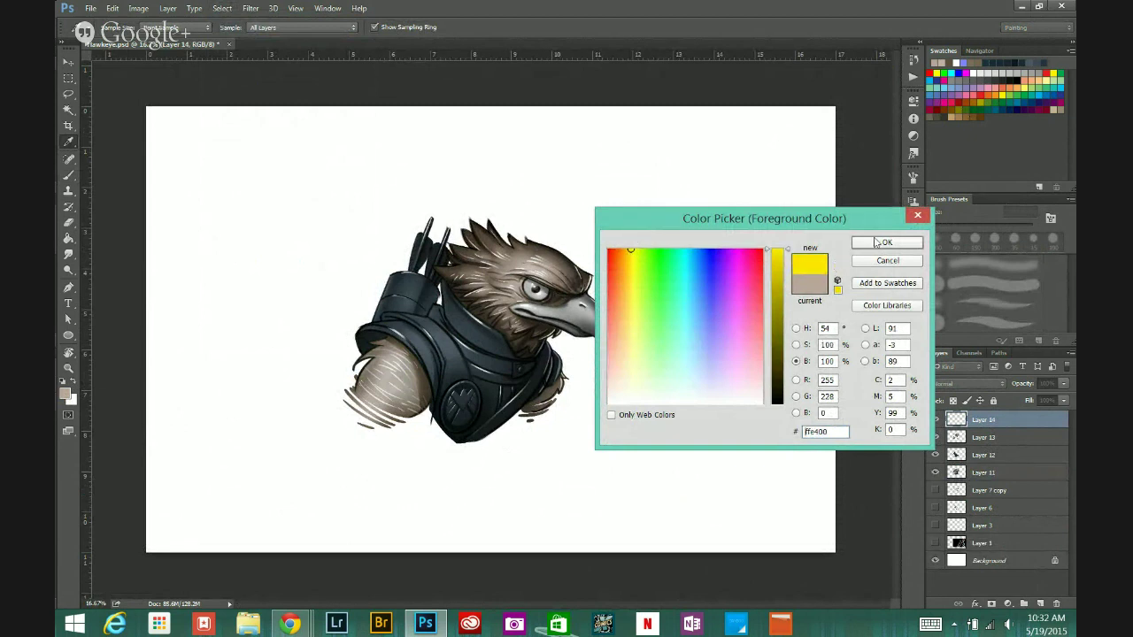
left_click(883, 242)
key("b")
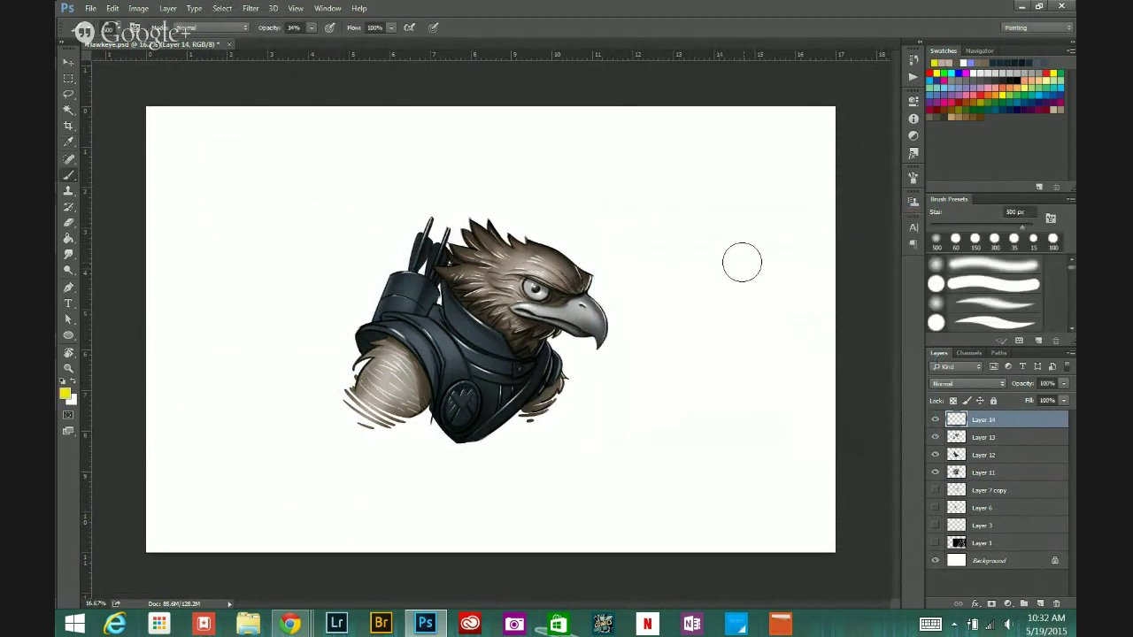
Step: Switch to the hard round 30 px brush and set its opacity to 100%
scroll(732, 269, "up", 1)
left_click(912, 178)
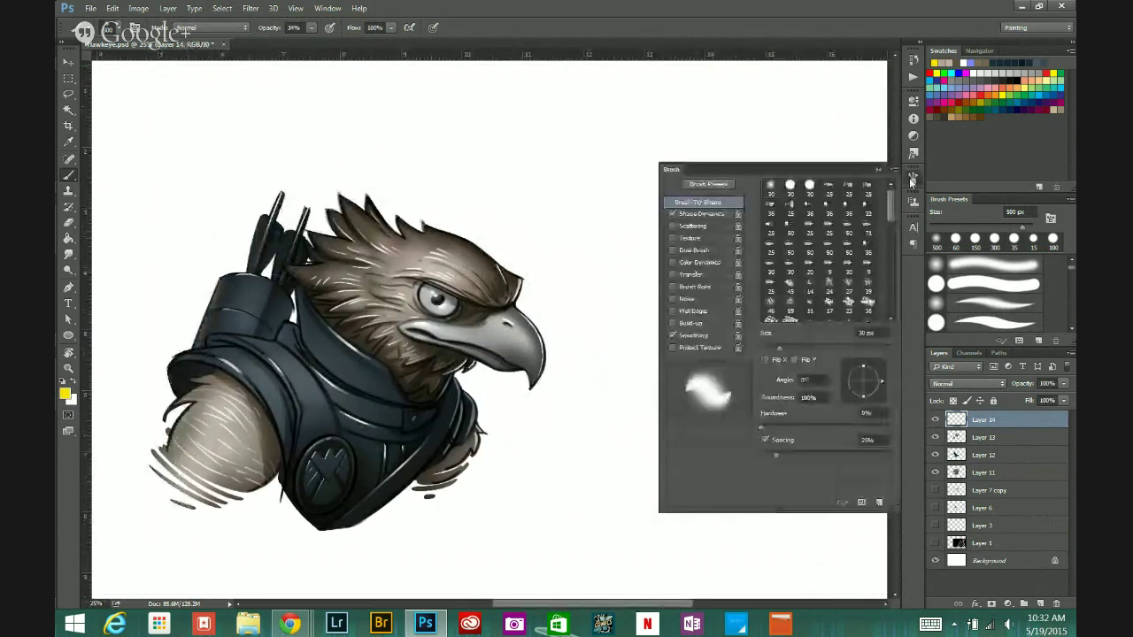
left_click(808, 186)
left_click(311, 28)
left_click_drag(309, 41, 354, 42)
left_click(877, 170)
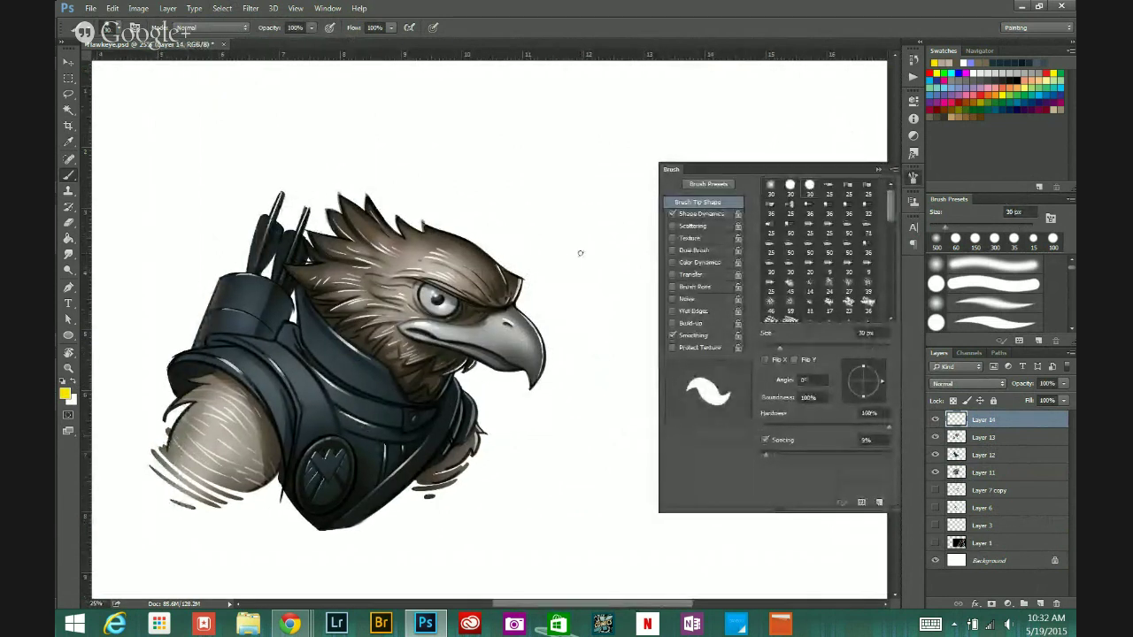
left_click(878, 170)
Step: Paint the tip of the beak yellow with a 250 px brush and set Layer 14 to Overlay blending
left_click(515, 323, "ctrl")
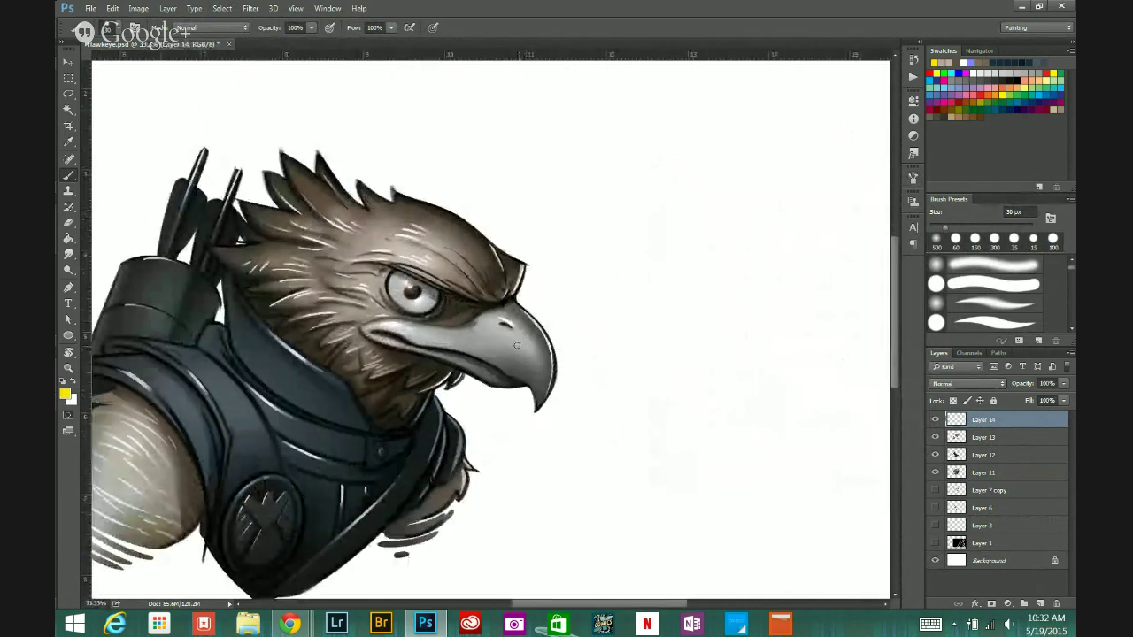
key("]")
key("]")
key("]")
key("]")
key("]")
key("]")
key("]")
key("]")
key("]")
key("]")
key("]")
key("]")
left_click_drag(540, 393, 544, 352)
left_click(989, 385)
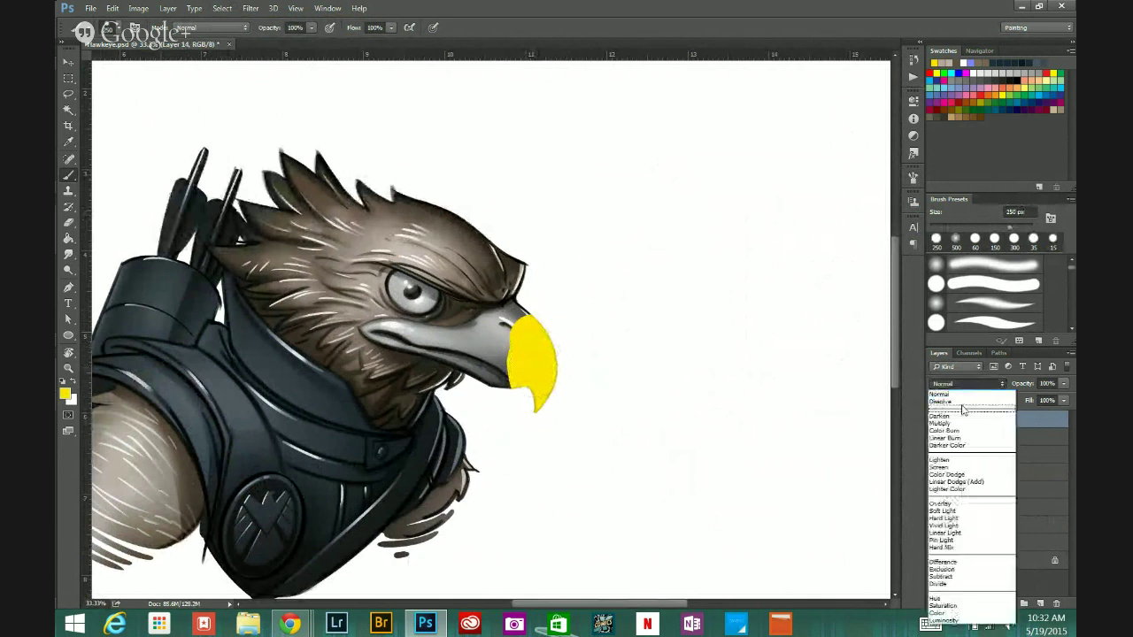
left_click(957, 503)
Step: Paint the front of the beak and its lower edge back to the mouth corner yellow, reducing the brush to 70 px
key("[")
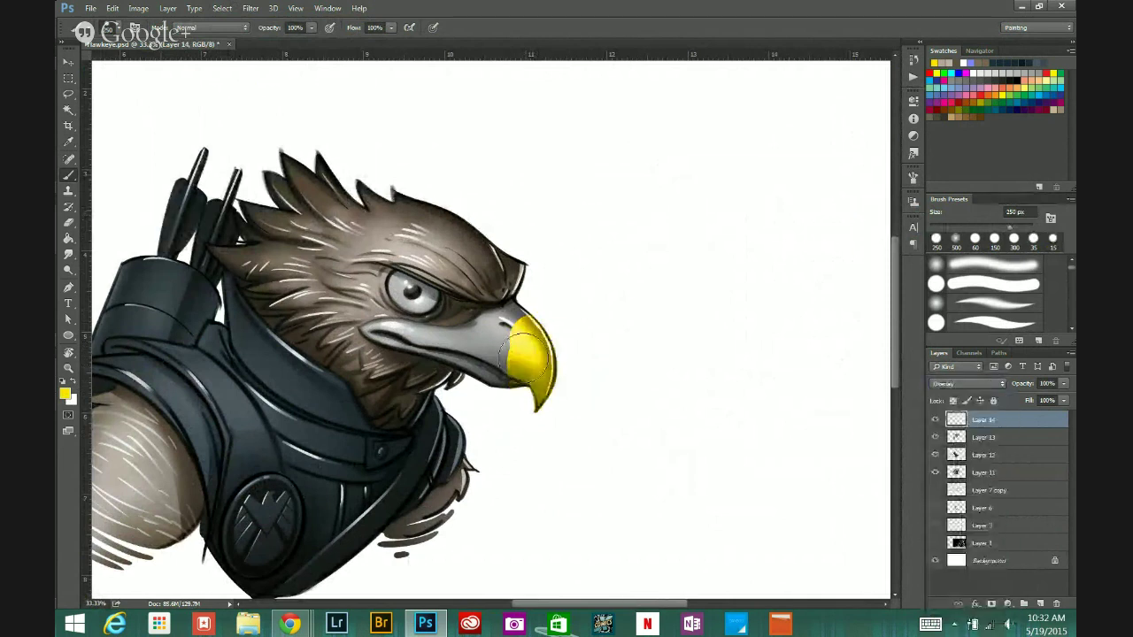
mouse_move(529, 361)
left_mouse_down()
mouse_move(502, 363)
mouse_move(519, 318)
mouse_move(504, 338)
mouse_move(511, 308)
mouse_move(481, 320)
mouse_move(483, 346)
mouse_move(460, 334)
mouse_move(434, 347)
mouse_move(477, 367)
mouse_move(369, 336)
left_mouse_up()
key("bracketleft")
key("bracketleft")
key("bracketleft")
key("bracketleft")
key("bracketleft")
key("bracketleft")
key("bracketleft")
key("bracketleft")
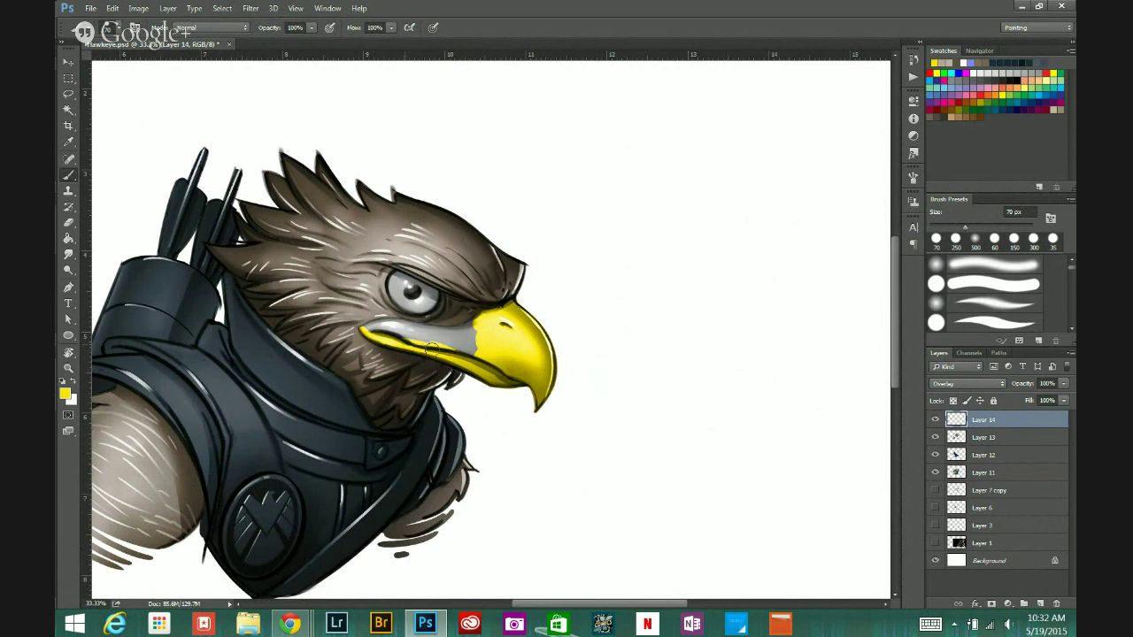
Step: Cover the remaining gray strip along the upper beak below the eye in yellow with the 70 px brush
mouse_move(433, 350)
left_mouse_down()
mouse_move(479, 351)
mouse_move(439, 317)
left_mouse_up()
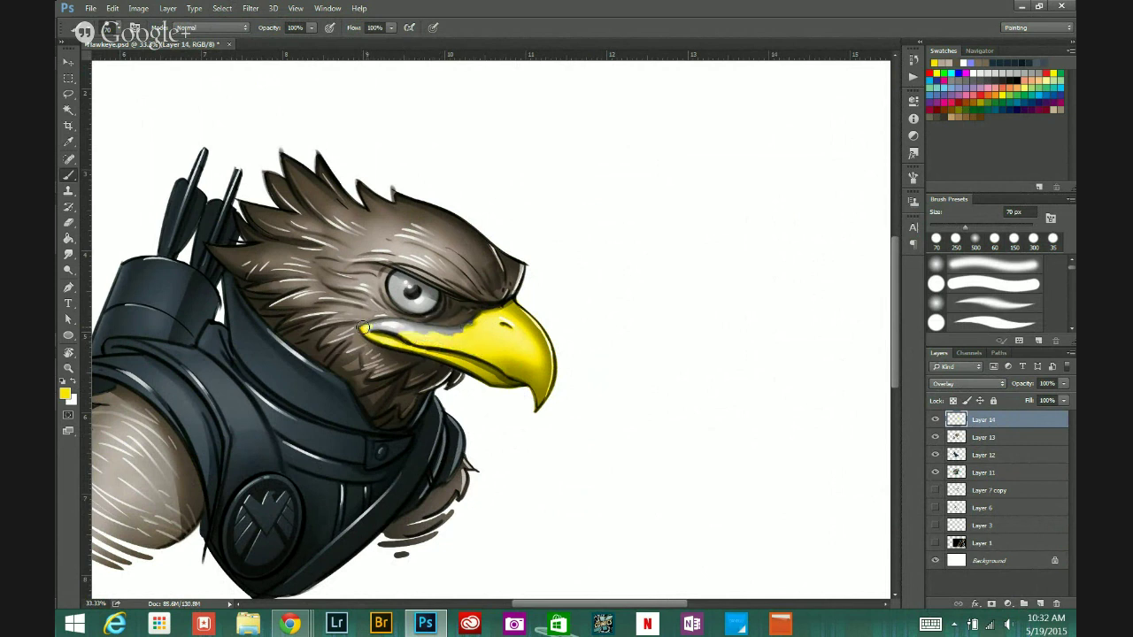
mouse_move(363, 328)
left_mouse_down()
mouse_move(435, 333)
mouse_move(449, 329)
mouse_move(427, 330)
mouse_move(453, 318)
left_mouse_up()
mouse_move(375, 329)
left_mouse_down()
mouse_move(406, 334)
mouse_move(394, 312)
left_mouse_up()
Step: Lower the fill of the yellow beak layer to about 52%
left_click_drag(617, 331, 758, 286)
left_click_drag(1063, 400, 1024, 410)
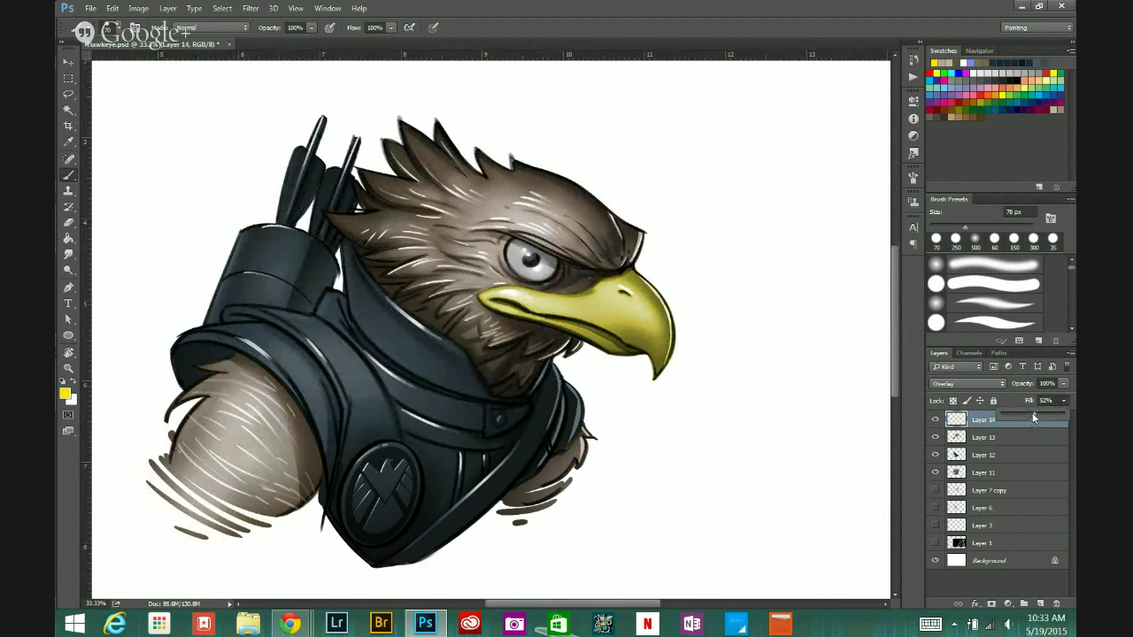
Step: Lower the fill of the yellow beak layer to 33% and paint the hawk's eye yellow on the same layer
left_click(515, 301)
left_click(1063, 401)
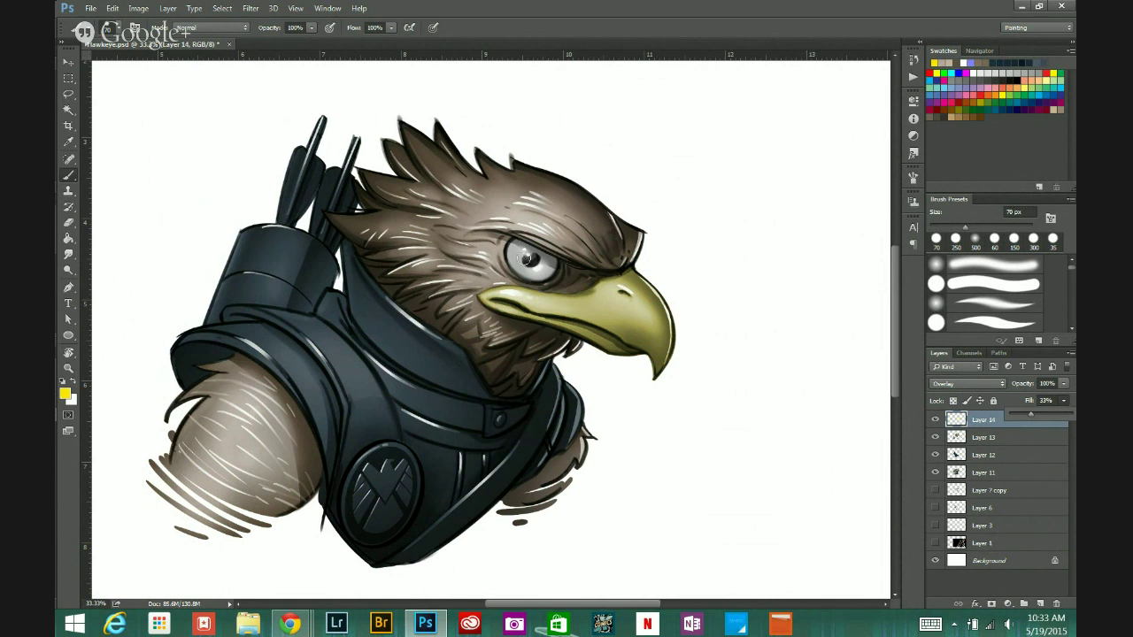
left_click(525, 257)
left_click(518, 250)
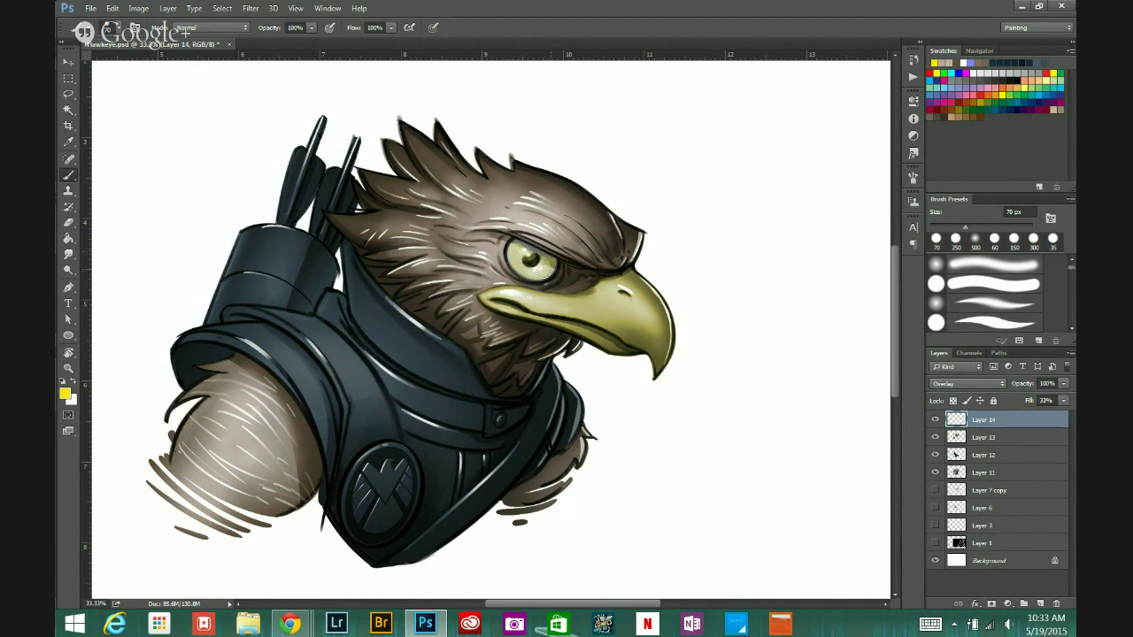
left_click_drag(514, 242, 525, 253)
Step: Erase some yellow over the pupil with the Eraser at 22% opacity and enlarge the eraser to 200 px
left_click(70, 223)
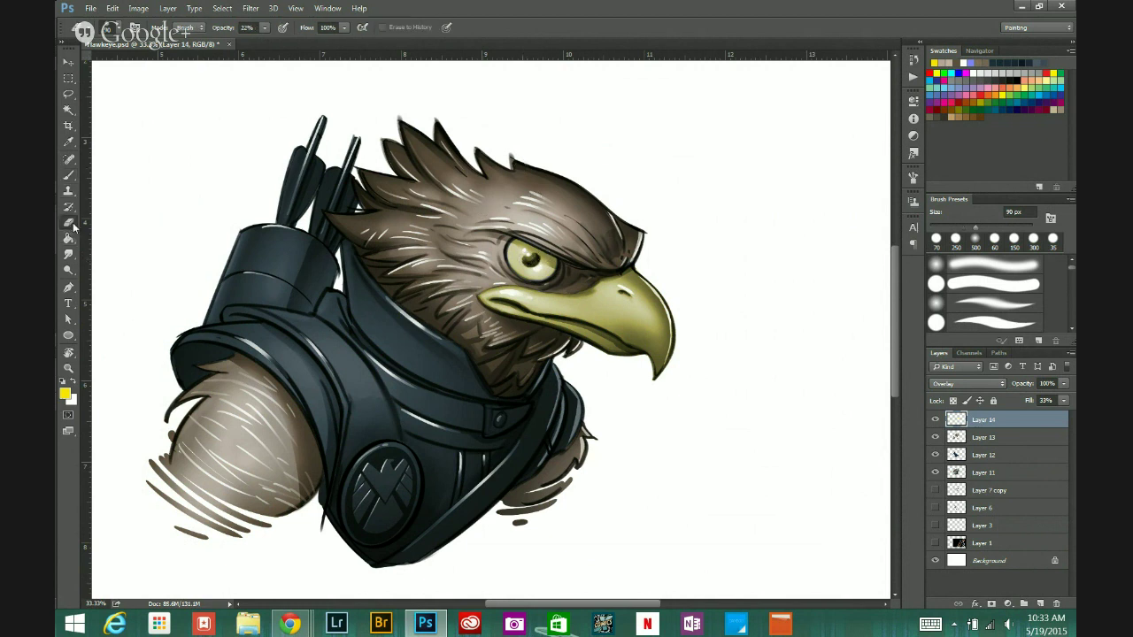
left_click(914, 179)
left_click(913, 180)
left_click(529, 256)
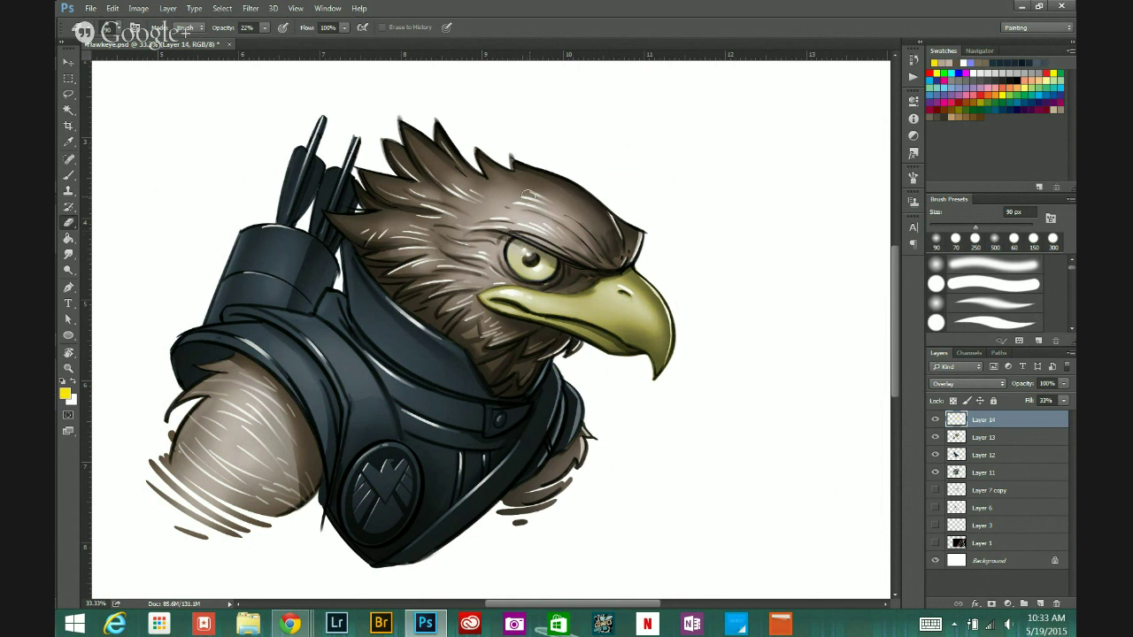
key("bracketright")
key("bracketright")
key("bracketright")
key("bracketright")
key("bracketright")
key("bracketright")
key("bracketright")
key("bracketleft")
key("bracketleft")
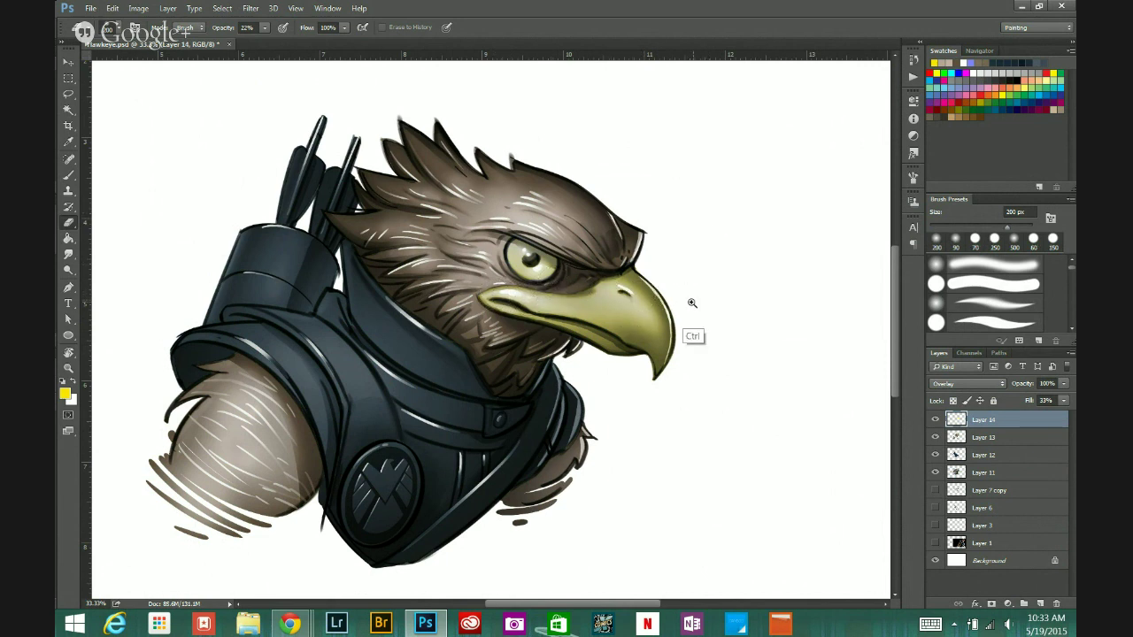
Step: Add a new layer directly above Layer 7 copy and set the foreground color to a medium gray
scroll(690, 301, "up", 1)
scroll(660, 308, "down", 1)
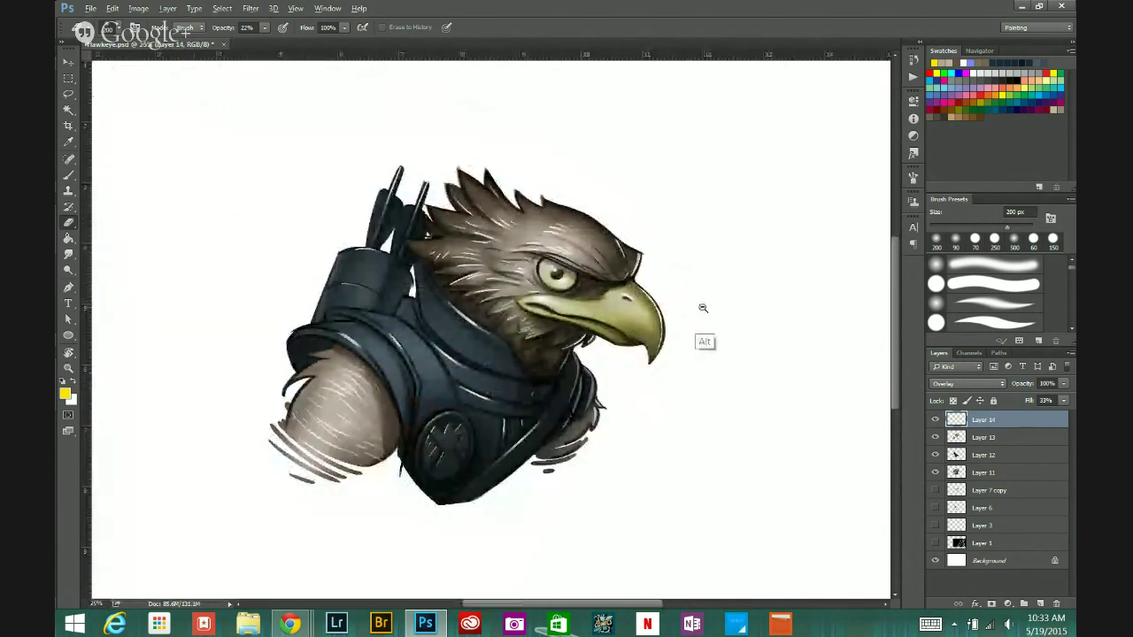
scroll(699, 301, "down", 3)
key("ctrl+plus")
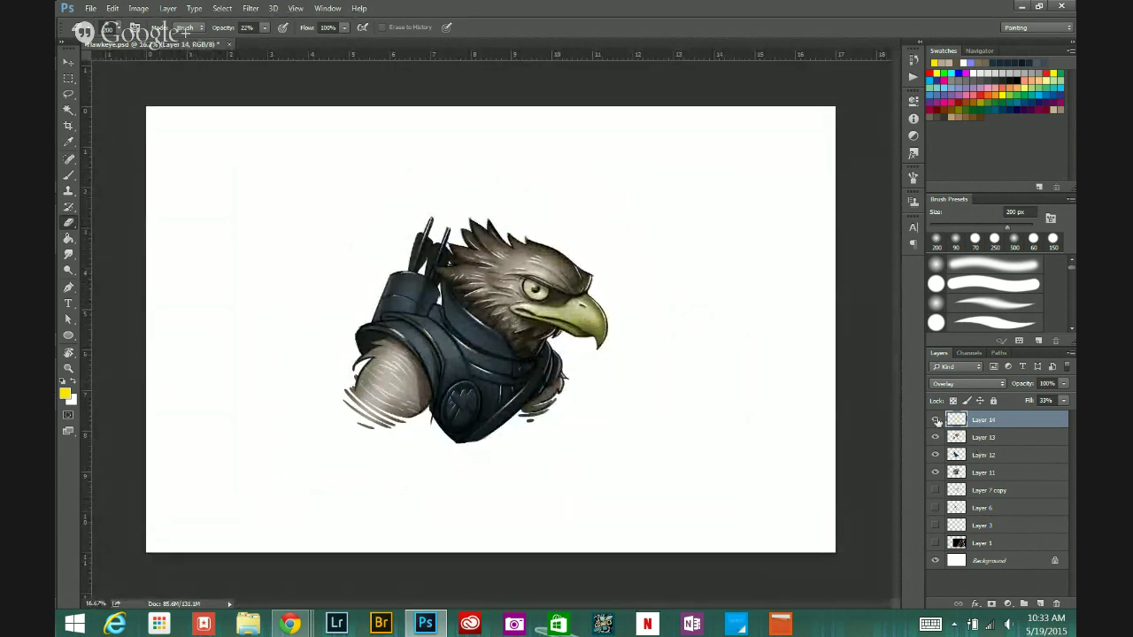
left_click(1007, 490)
left_click(1040, 602)
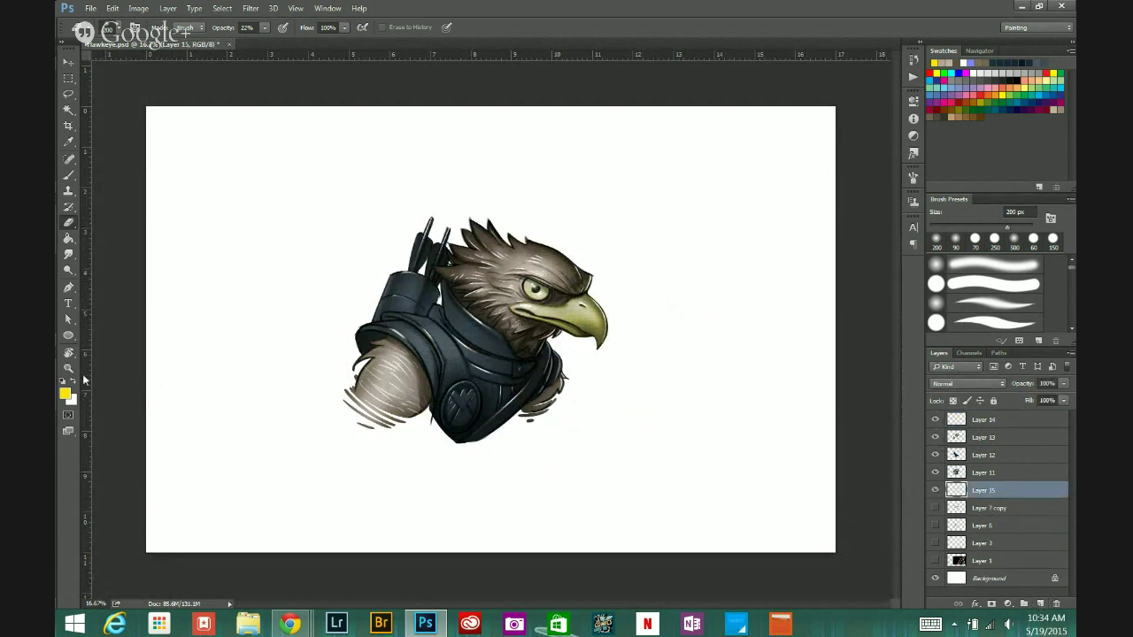
left_click(65, 394)
left_click(761, 402)
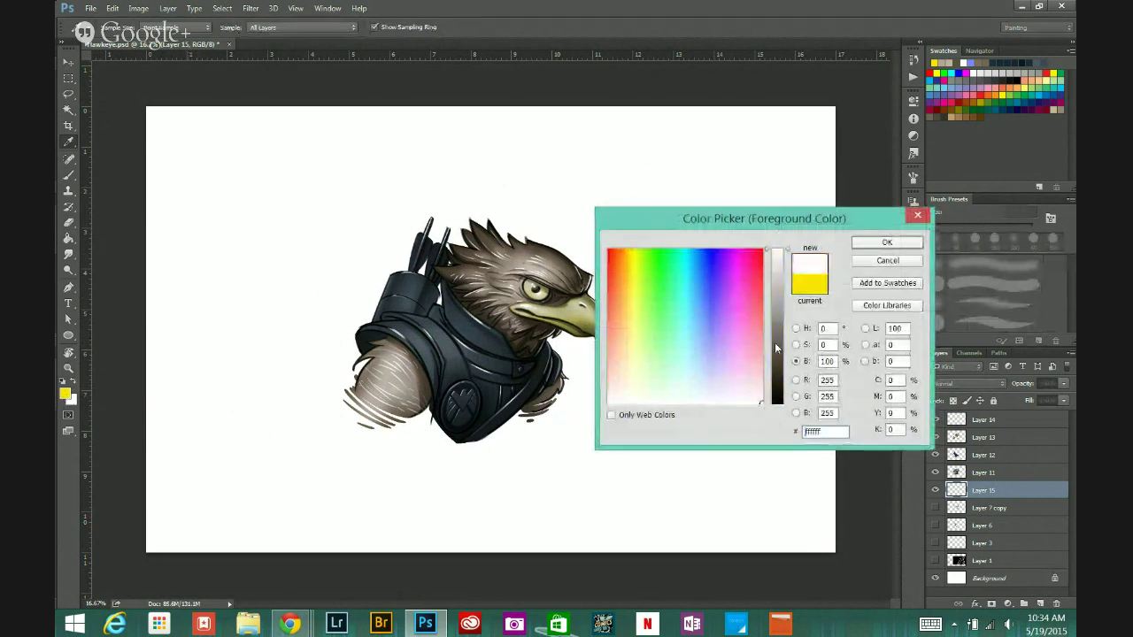
left_click_drag(775, 342, 775, 354)
left_click(877, 246)
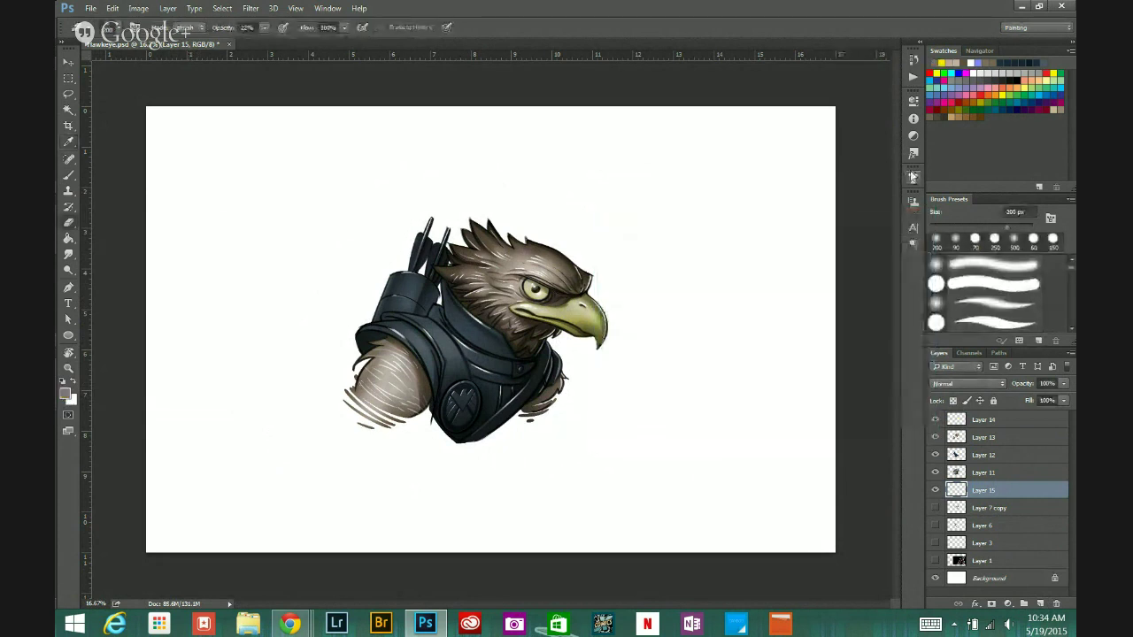
left_click(912, 177)
left_click_drag(889, 207, 893, 241)
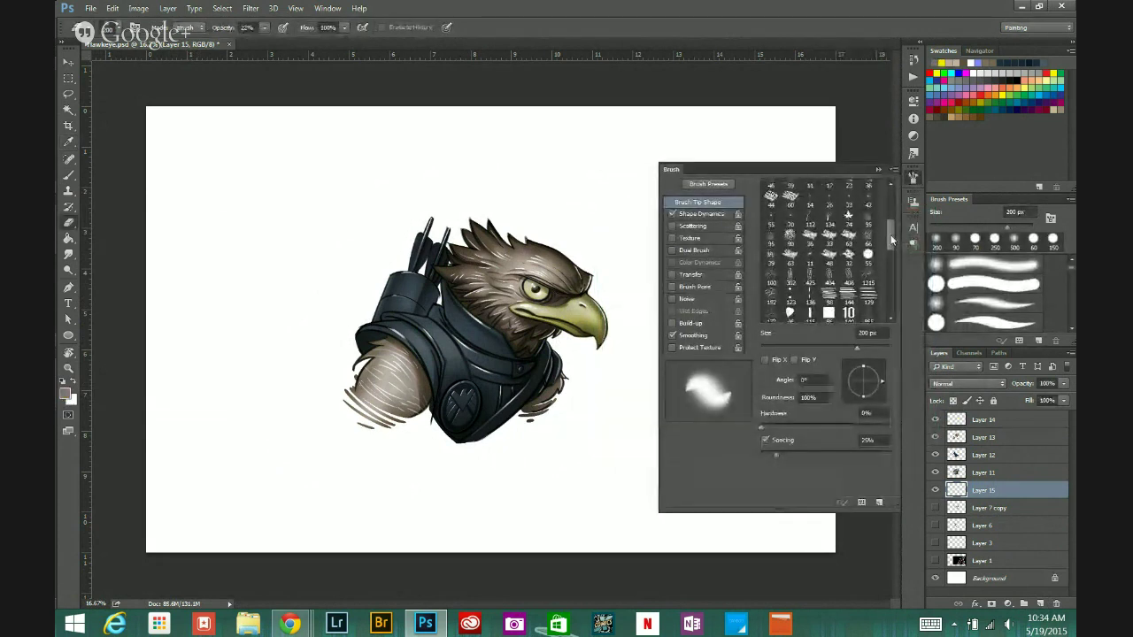
left_click(869, 238)
left_click(876, 169)
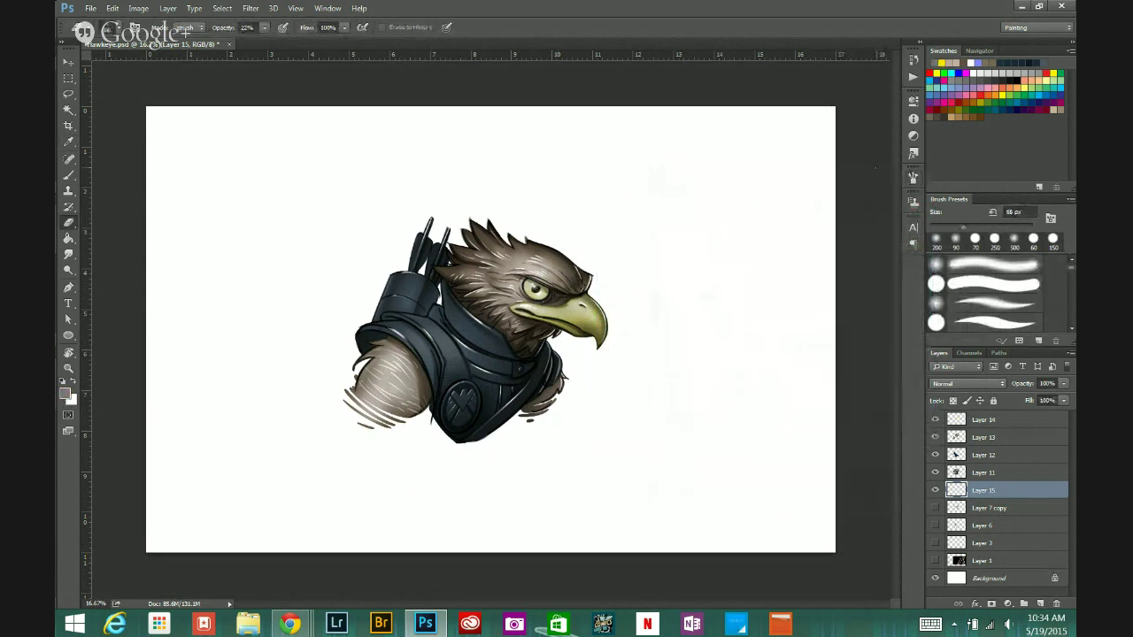
left_click(263, 29)
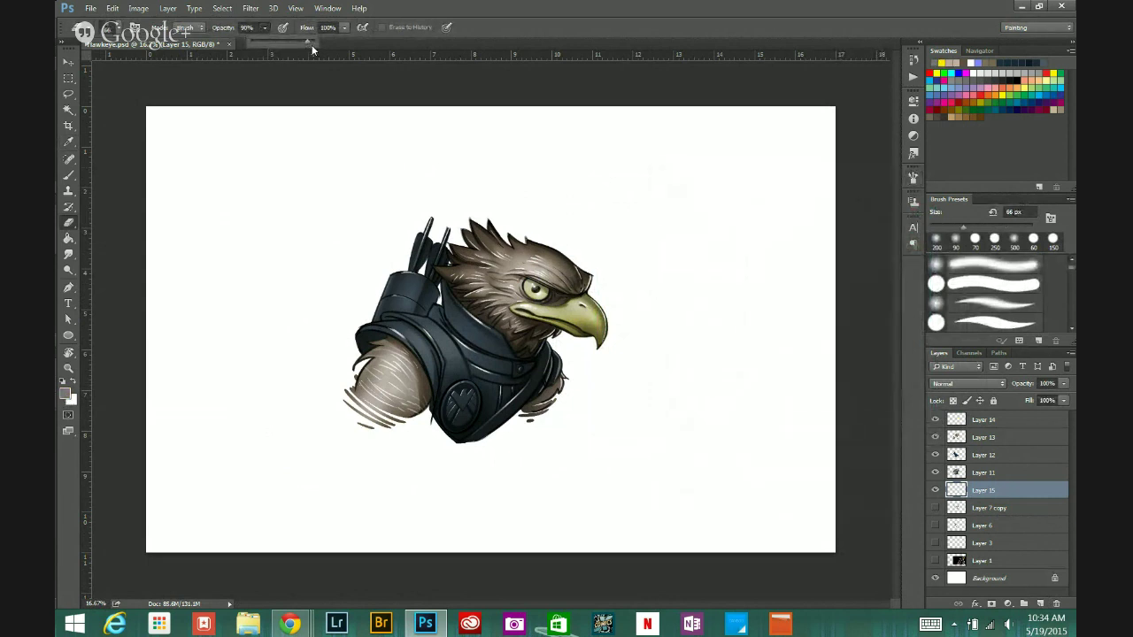
left_click(222, 8)
left_click(236, 39)
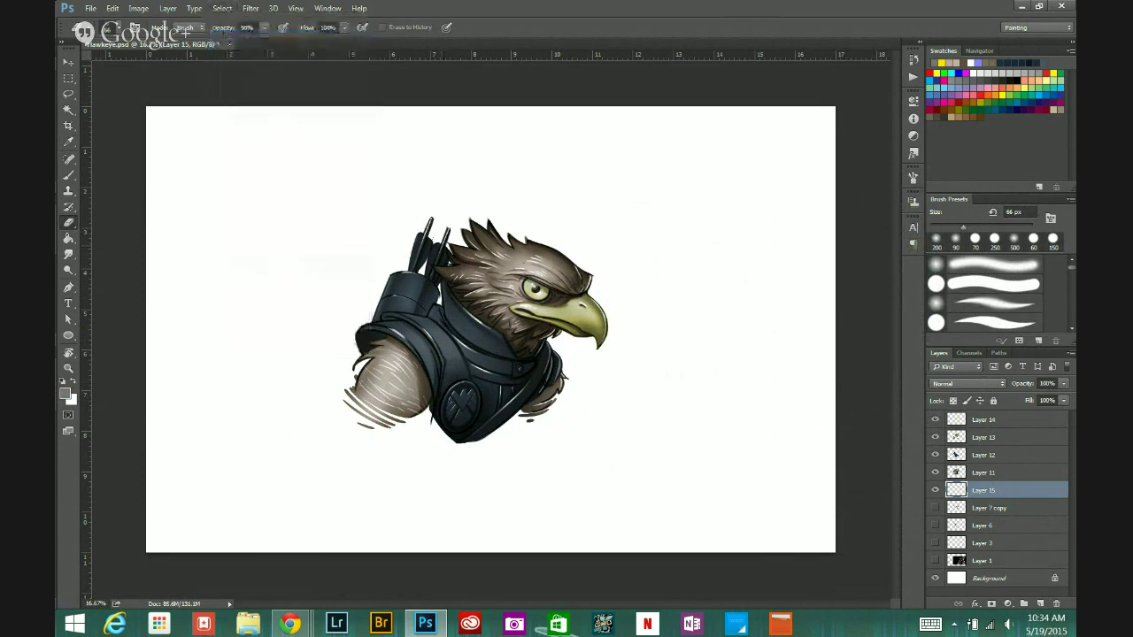
key("bracketright")
key("bracketright")
key("bracketright")
key("bracketright")
key("bracketright")
key("bracketright")
key("bracketright")
key("bracketright")
key("bracketright")
key("bracketright")
key("bracketright")
key("bracketright")
key("bracketright")
key("bracketright")
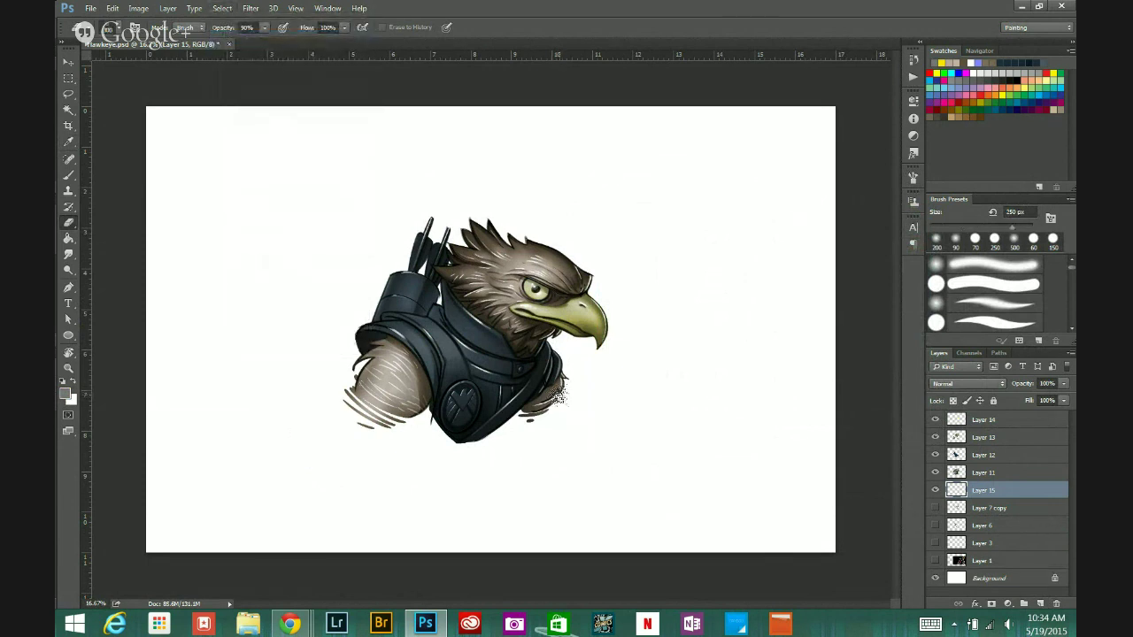
left_click(555, 372)
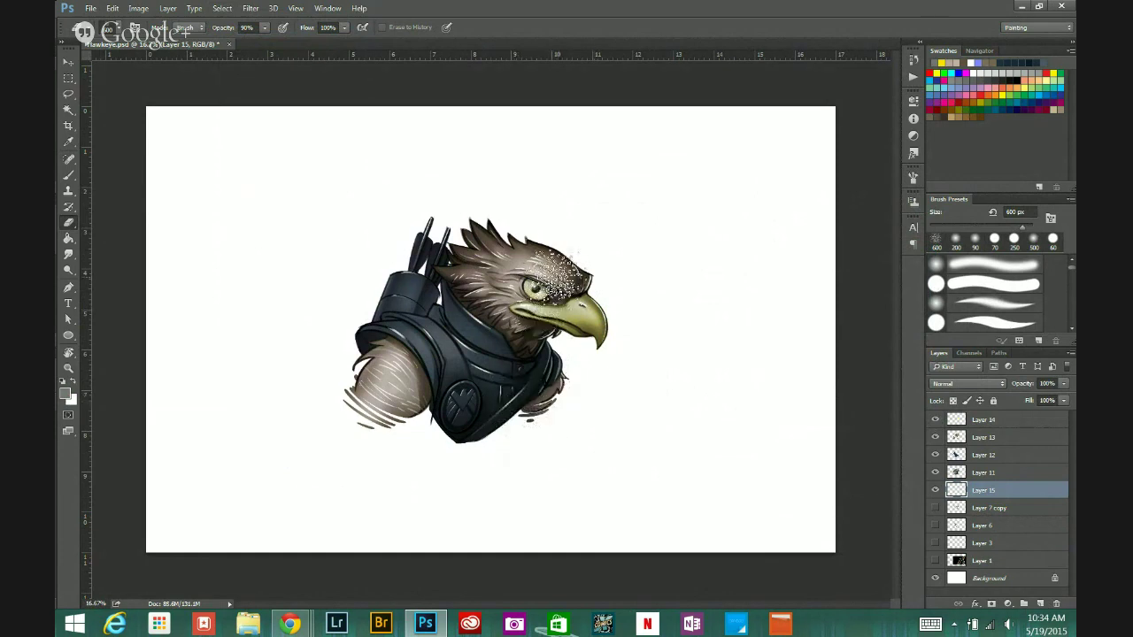
left_click(253, 11)
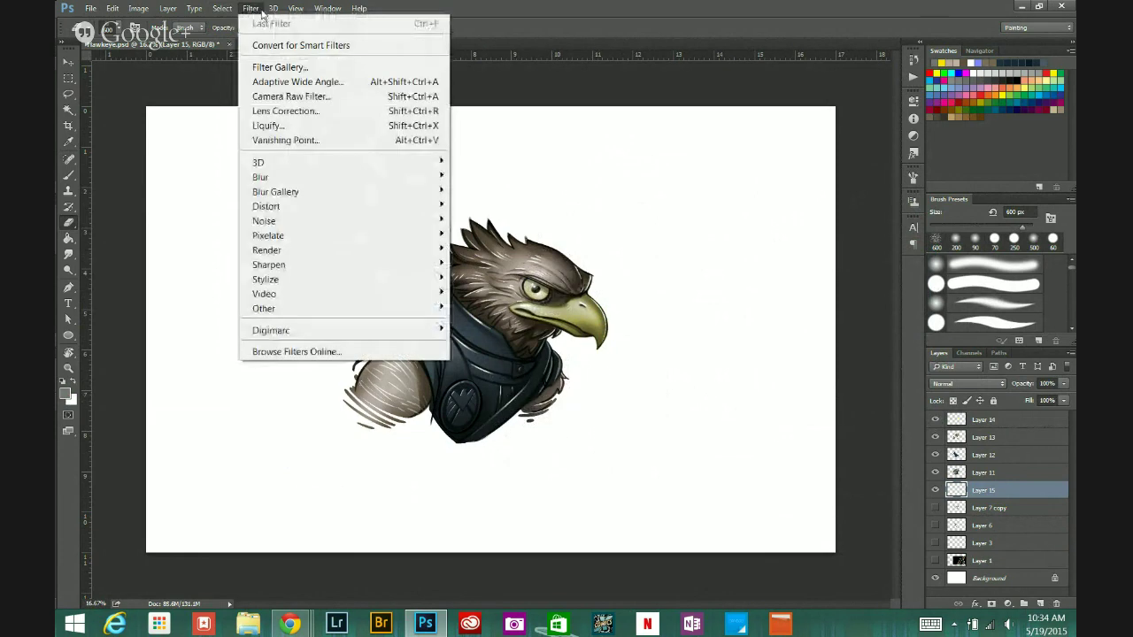
Step: Switch to the Brush tool with the 66 px speckled texture tip and lower its opacity to 67%
left_click(70, 176)
left_click(914, 202)
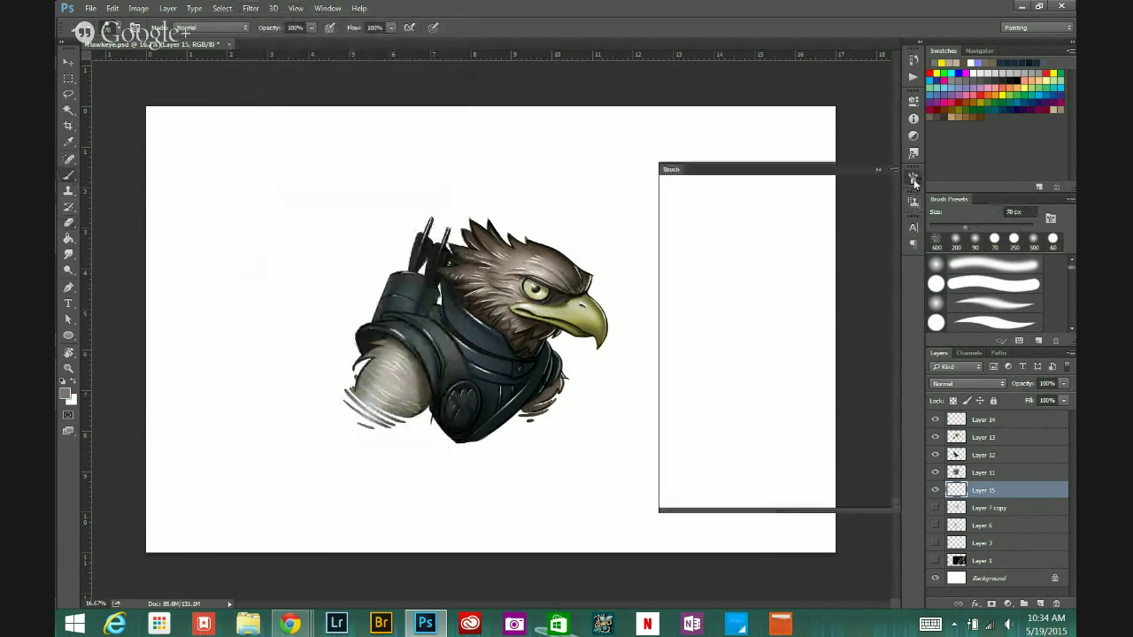
scroll(891, 221, "down", 2)
scroll(890, 223, "down", 2)
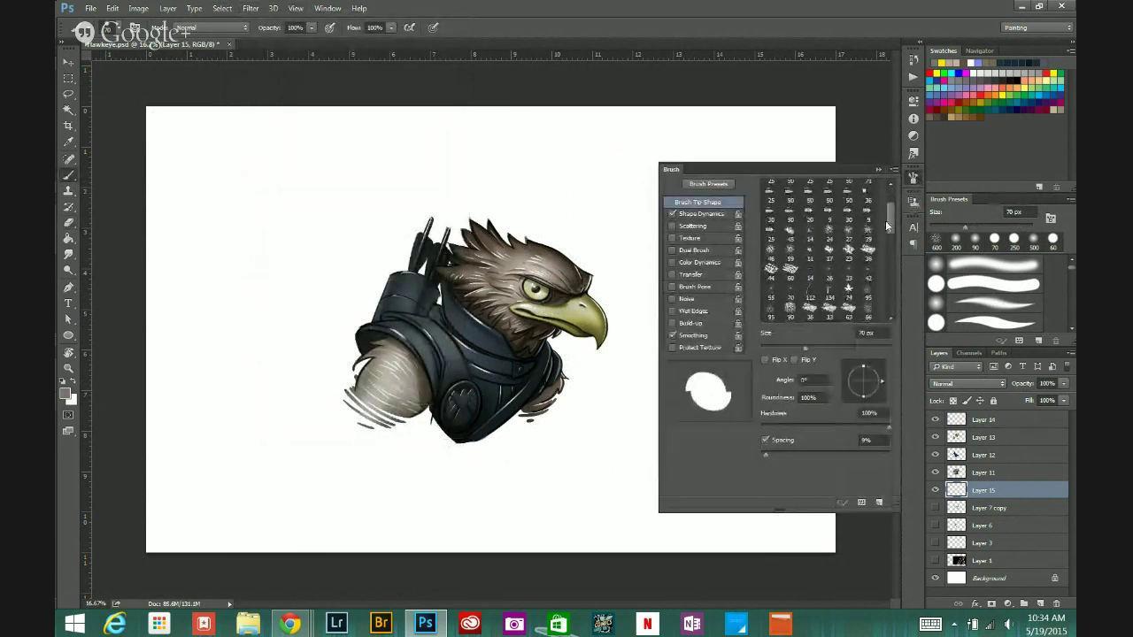
left_click(869, 233)
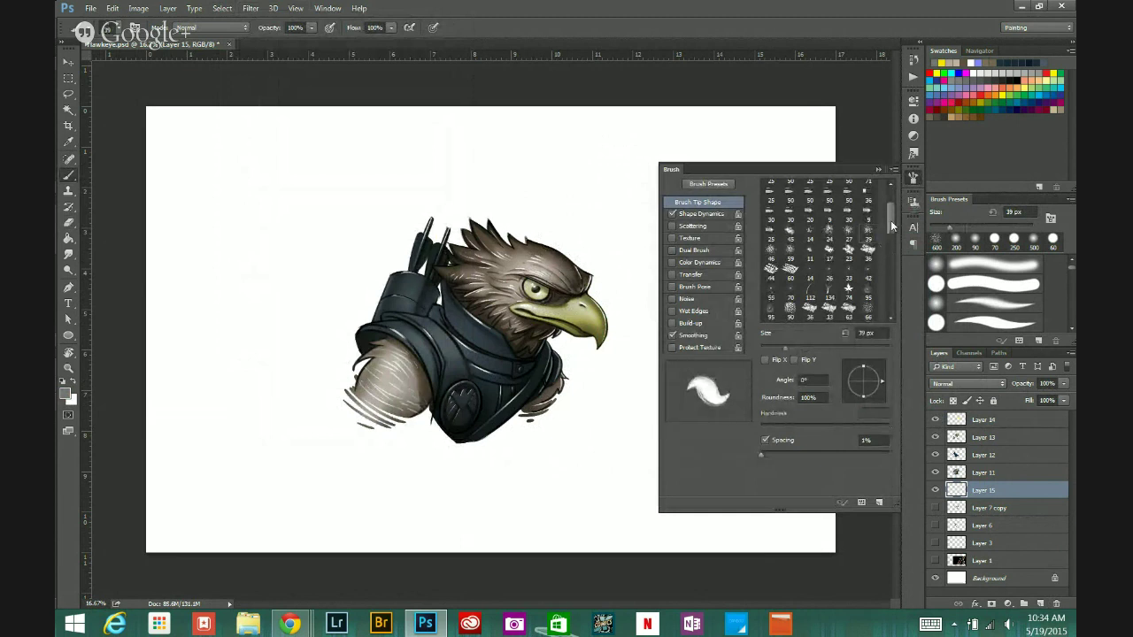
scroll(891, 226, "down", 2)
left_click(869, 203)
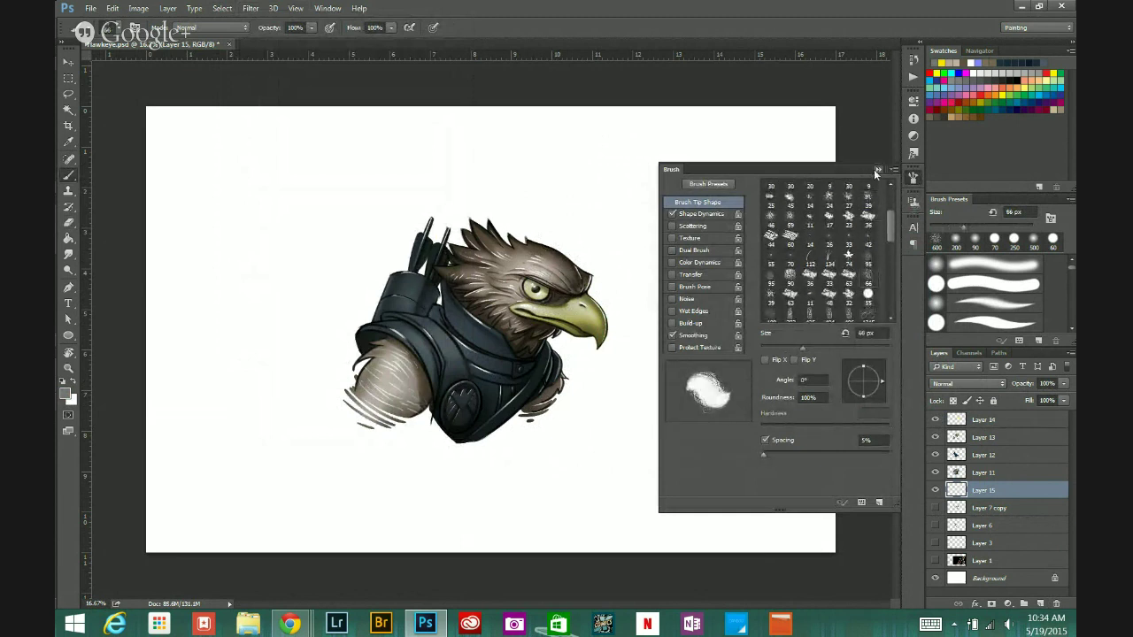
left_click(877, 170)
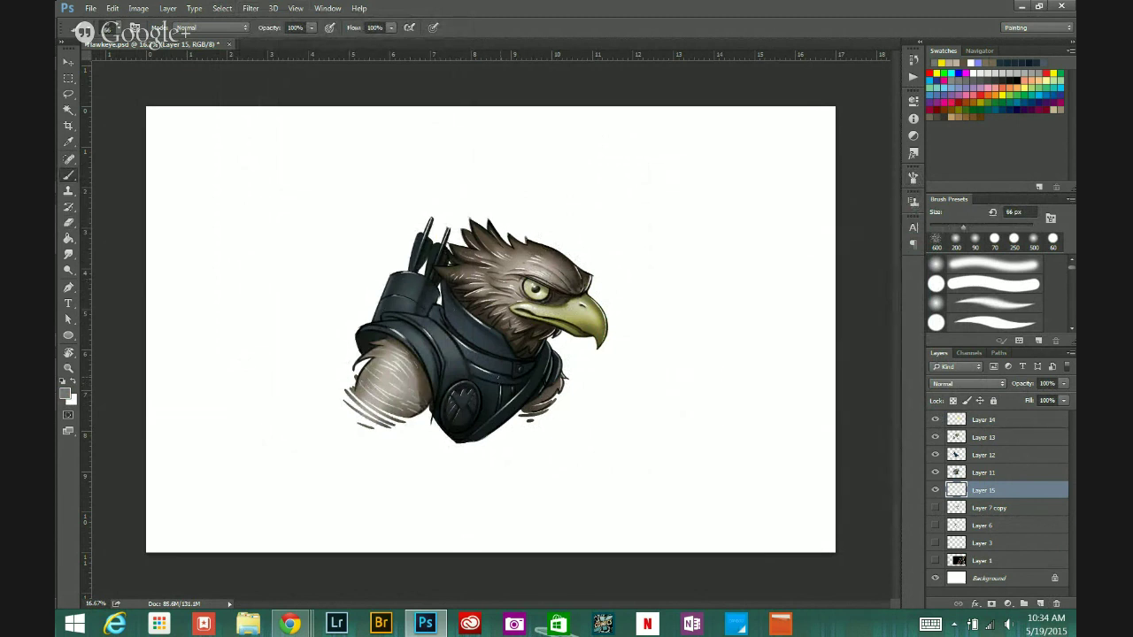
mouse_move(310, 27)
left_mouse_down()
mouse_move(310, 40)
mouse_move(290, 39)
left_mouse_up()
key("Return")
Step: Enlarge the textured brush to 600 px and paint soft gray shading behind the far arm and below the vest
key("bracketright")
key("bracketright")
key("bracketright")
key("bracketright")
key("bracketright")
key("bracketright")
key("bracketright")
key("bracketright")
key("bracketright")
key("bracketright")
key("bracketright")
key("bracketright")
key("bracketright")
key("bracketright")
key("bracketright")
key("bracketright")
key("bracketright")
mouse_move(563, 376)
left_mouse_down()
mouse_move(539, 399)
mouse_move(530, 372)
mouse_move(513, 377)
mouse_move(542, 346)
mouse_move(530, 394)
mouse_move(531, 249)
mouse_move(539, 360)
mouse_move(578, 408)
mouse_move(520, 423)
mouse_move(540, 402)
left_mouse_up()
left_click(561, 420, "alt")
left_click(520, 428, "alt")
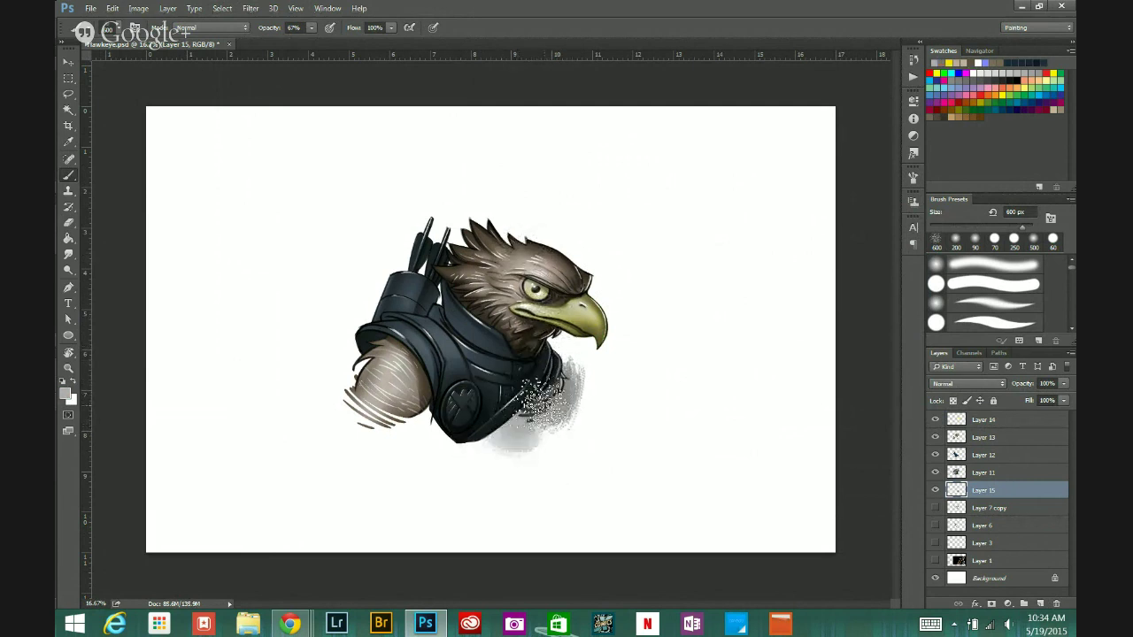
mouse_move(456, 424)
left_mouse_down()
mouse_move(418, 427)
mouse_move(427, 424)
left_mouse_up()
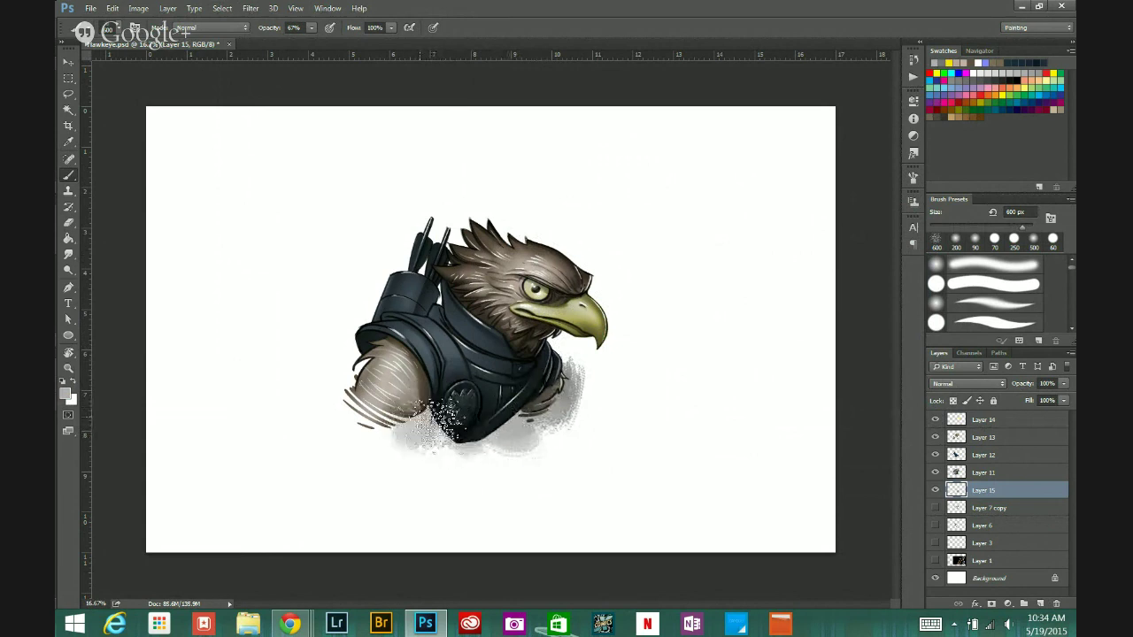
Step: Extend the gray backdrop under the beak and around the back, quiver and head, widening it with a lighter sampled gray
left_click_drag(556, 348, 559, 358)
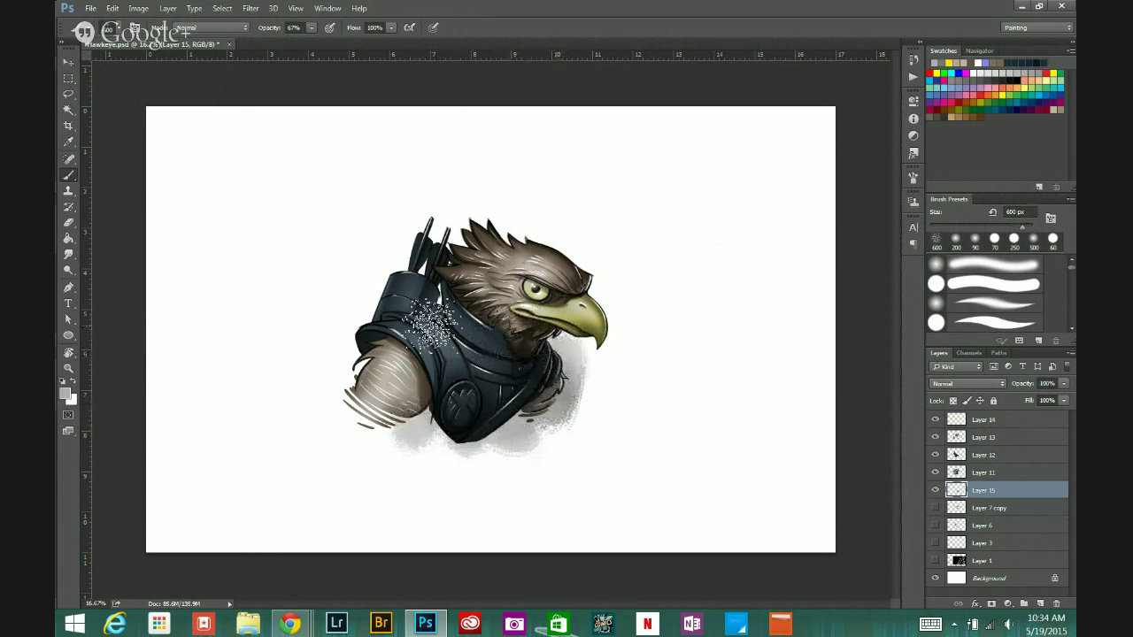
mouse_move(379, 338)
left_mouse_down()
mouse_move(349, 350)
mouse_move(387, 341)
mouse_move(406, 289)
mouse_move(441, 266)
mouse_move(447, 280)
mouse_move(486, 244)
mouse_move(530, 253)
mouse_move(455, 258)
mouse_move(384, 315)
mouse_move(455, 226)
mouse_move(486, 230)
mouse_move(447, 212)
mouse_move(517, 209)
mouse_move(592, 276)
mouse_move(579, 351)
mouse_move(539, 297)
mouse_move(415, 226)
mouse_move(375, 329)
mouse_move(410, 257)
mouse_move(478, 213)
left_mouse_up()
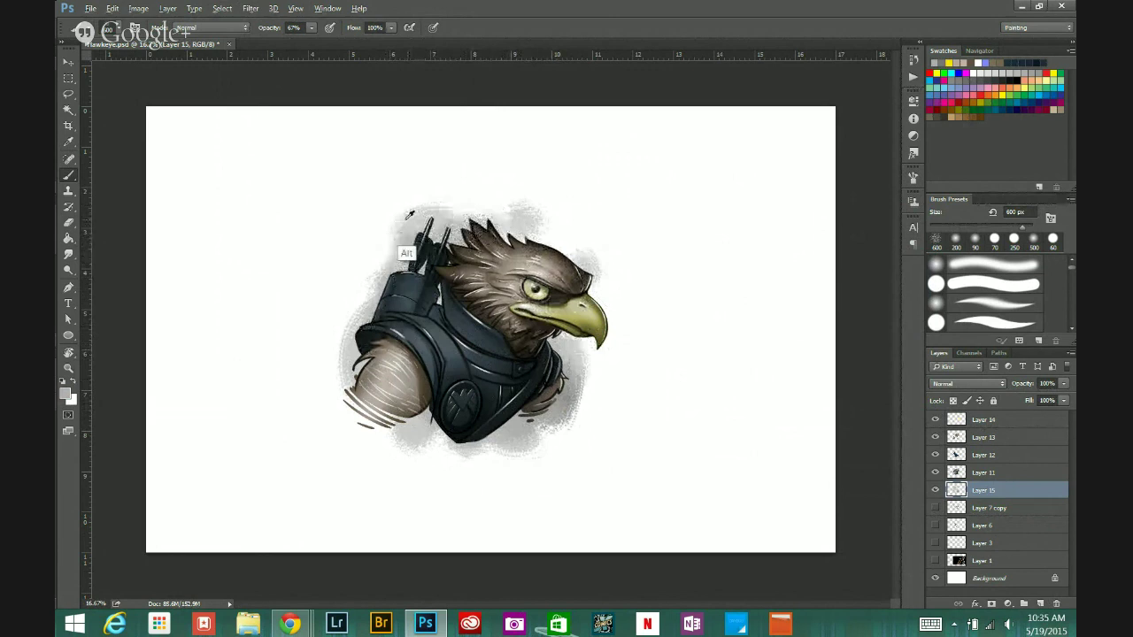
left_click(391, 231, "alt")
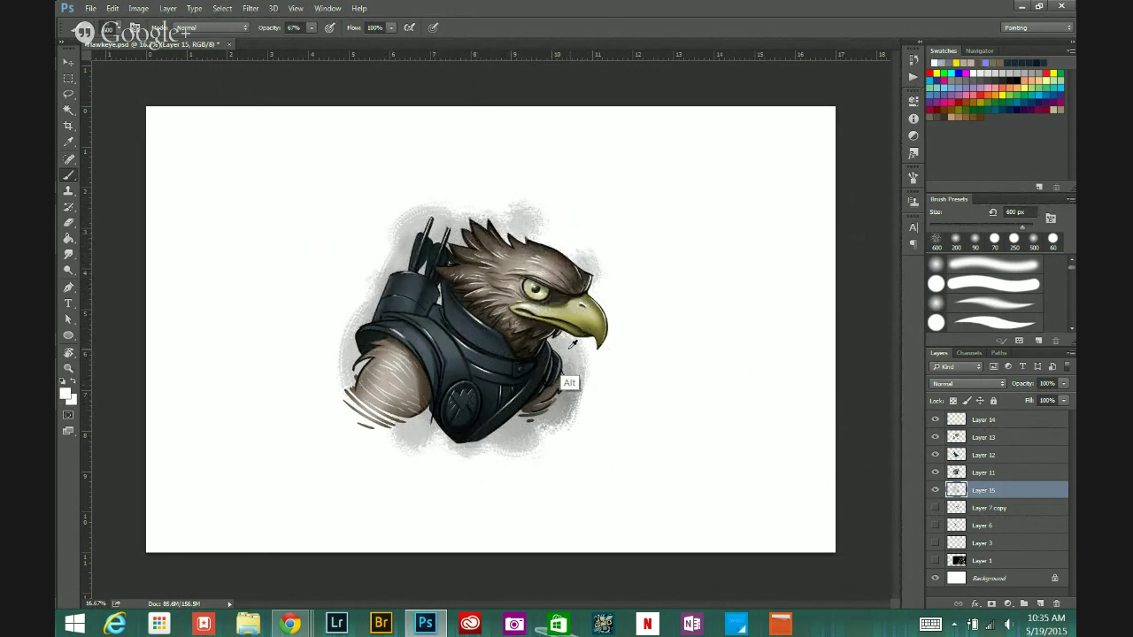
left_click(569, 385, "alt")
mouse_move(416, 347)
left_mouse_down()
mouse_move(362, 338)
mouse_move(385, 319)
mouse_move(349, 332)
mouse_move(354, 289)
mouse_move(345, 359)
left_mouse_up()
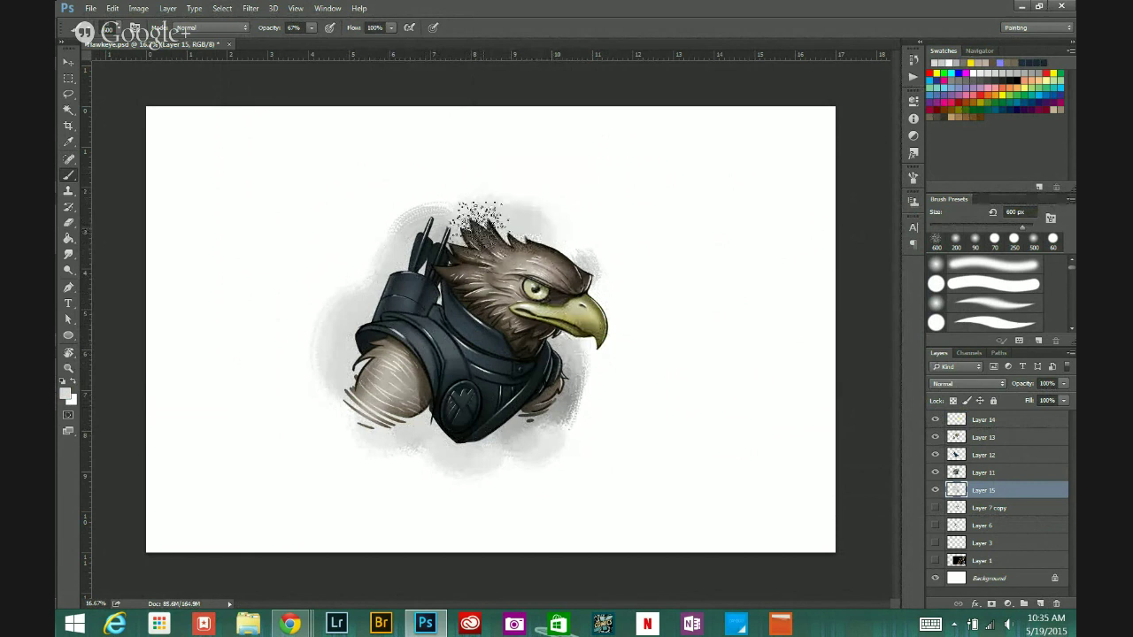
left_click(481, 189, "alt")
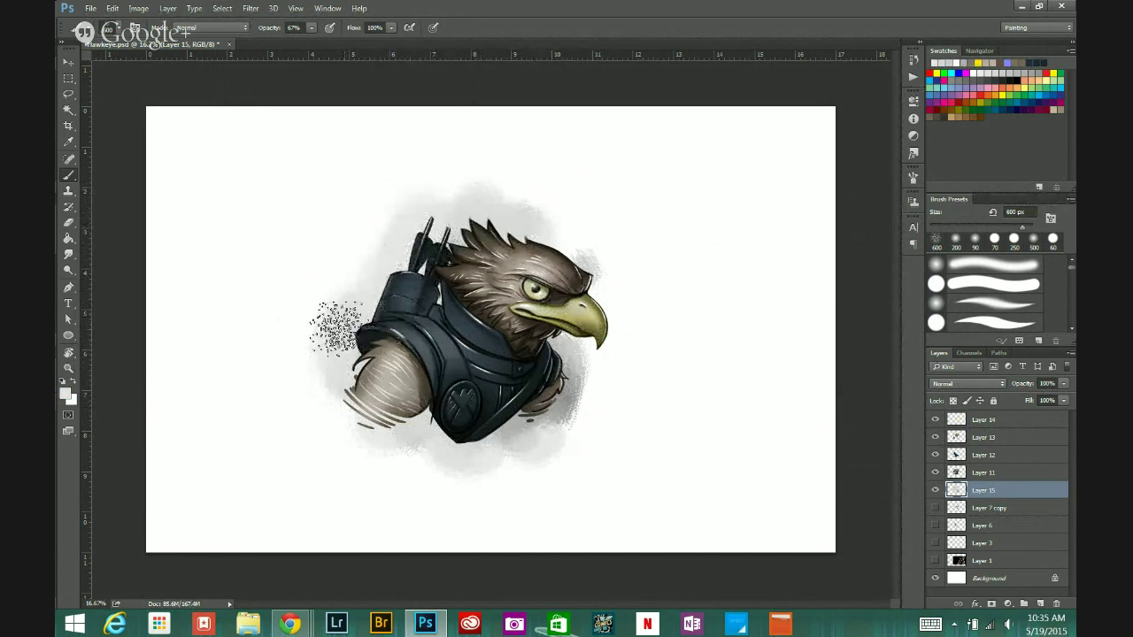
Step: Blend sampled darker and lighter grays behind the quiver and back, lowering the brush opacity to 36%
left_click(558, 405, "alt")
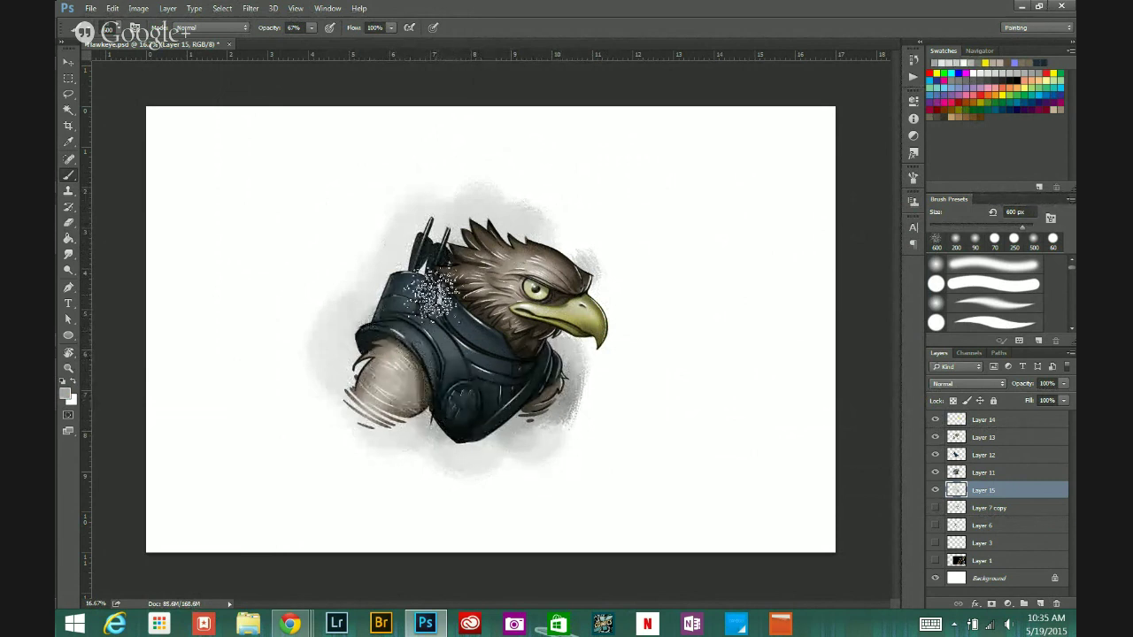
mouse_move(450, 276)
left_mouse_down()
mouse_move(438, 266)
mouse_move(400, 288)
mouse_move(457, 256)
mouse_move(374, 309)
left_mouse_up()
left_click(420, 225, "alt")
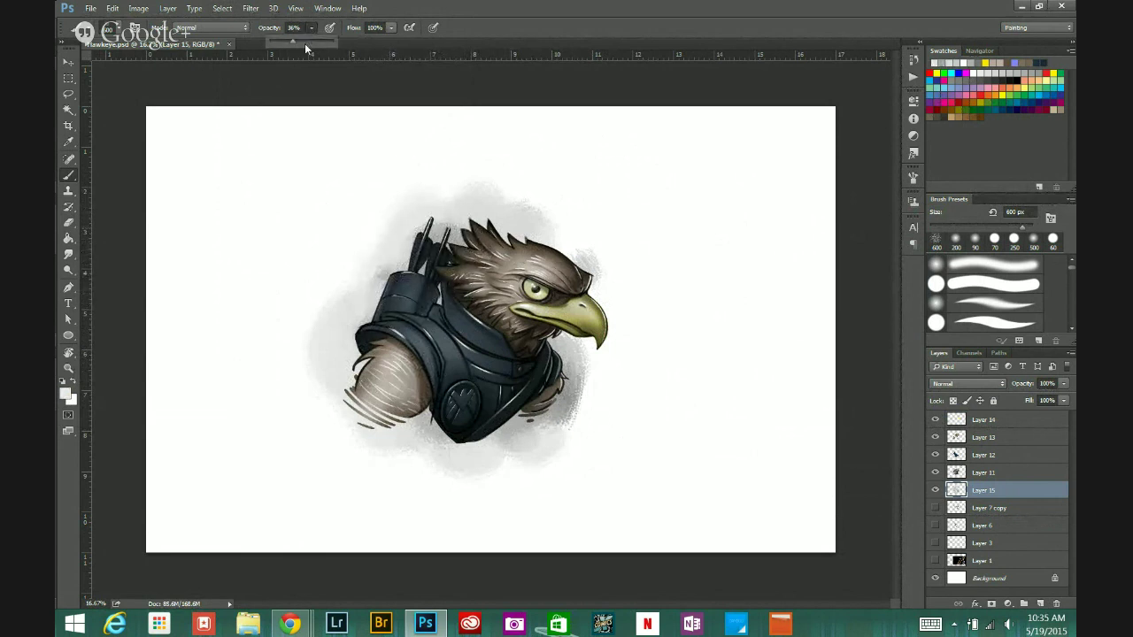
mouse_move(416, 248)
left_mouse_down()
mouse_move(382, 278)
mouse_move(392, 299)
left_mouse_up()
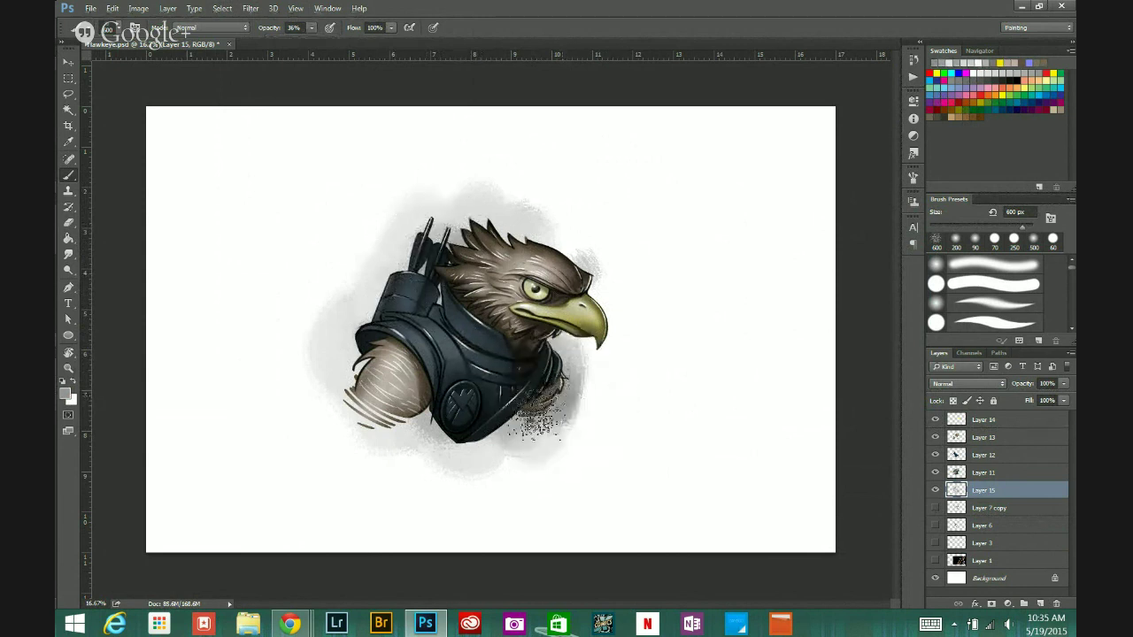
Step: Deepen the gray shading below the torso and extend the backdrop around the face and beak with a sampled light gray
mouse_move(538, 412)
left_mouse_down()
mouse_move(513, 397)
mouse_move(489, 396)
mouse_move(446, 422)
mouse_move(450, 413)
mouse_move(398, 409)
left_mouse_up()
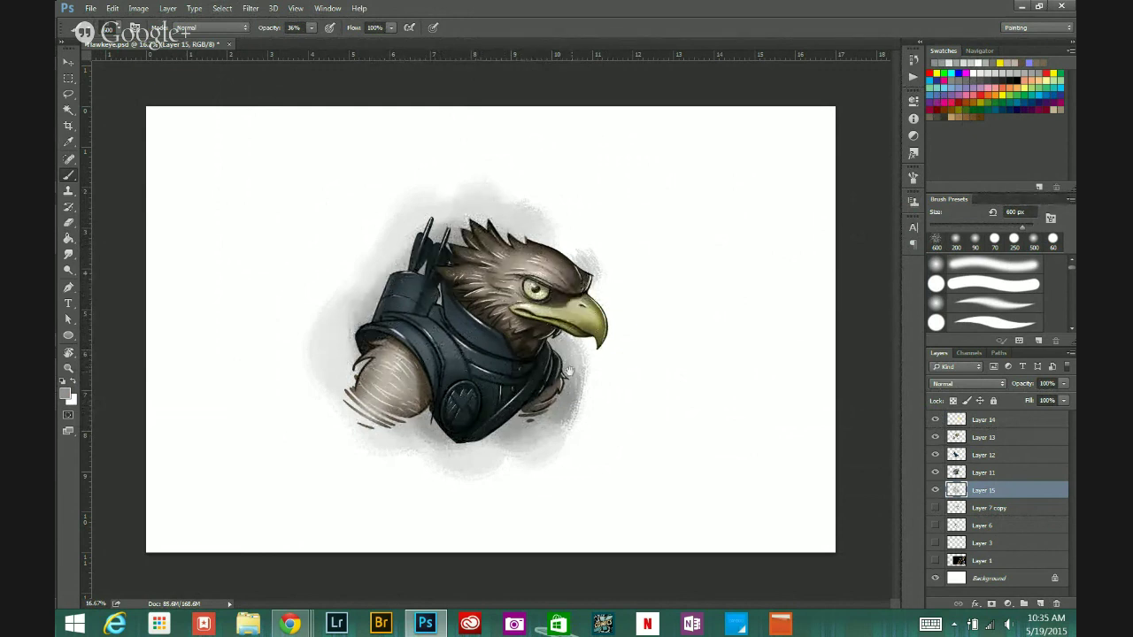
scroll(542, 376, "down", 1)
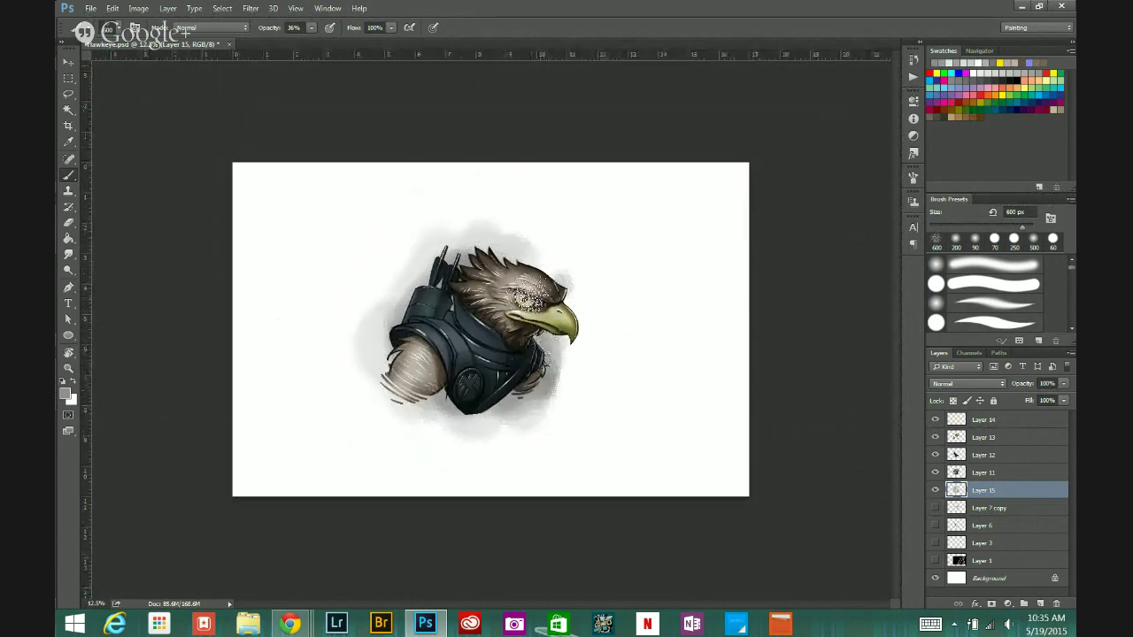
left_click(489, 230, "alt")
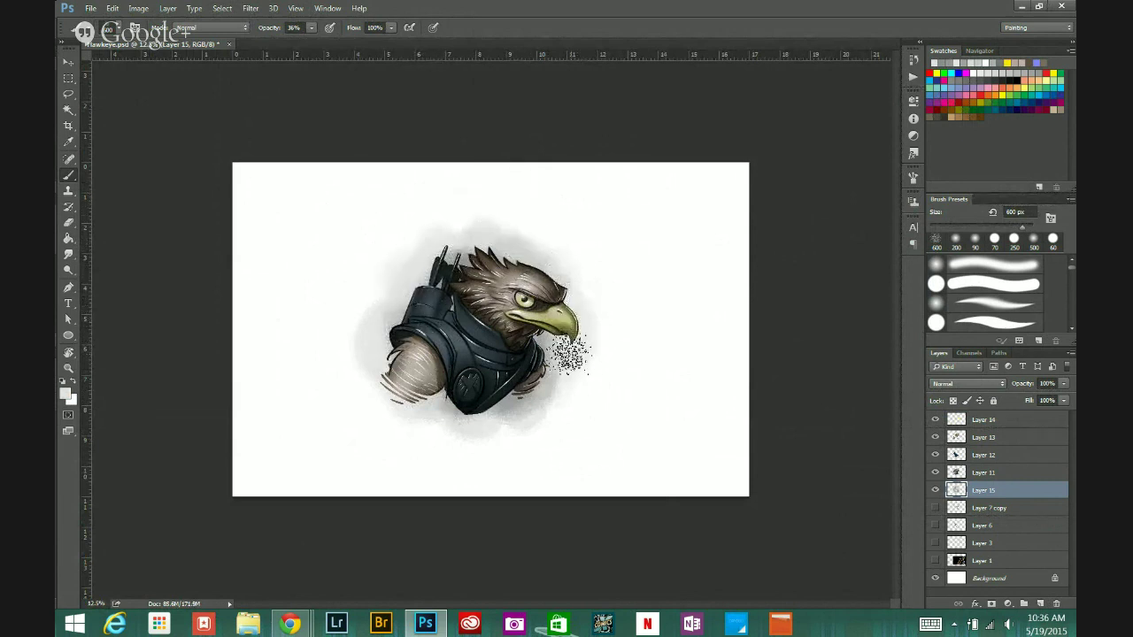
Step: Blend sampled grays into the backdrop below the beak, behind the neck and around the lower torso with the textured brush
key("alt")
left_click(570, 362, "alt")
mouse_move(552, 338)
left_mouse_down()
mouse_move(511, 318)
mouse_move(527, 323)
mouse_move(554, 383)
mouse_move(515, 327)
mouse_move(528, 379)
mouse_move(514, 343)
left_mouse_up()
left_click(508, 407, "alt")
mouse_move(501, 409)
left_mouse_down()
mouse_move(452, 410)
mouse_move(443, 371)
left_mouse_up()
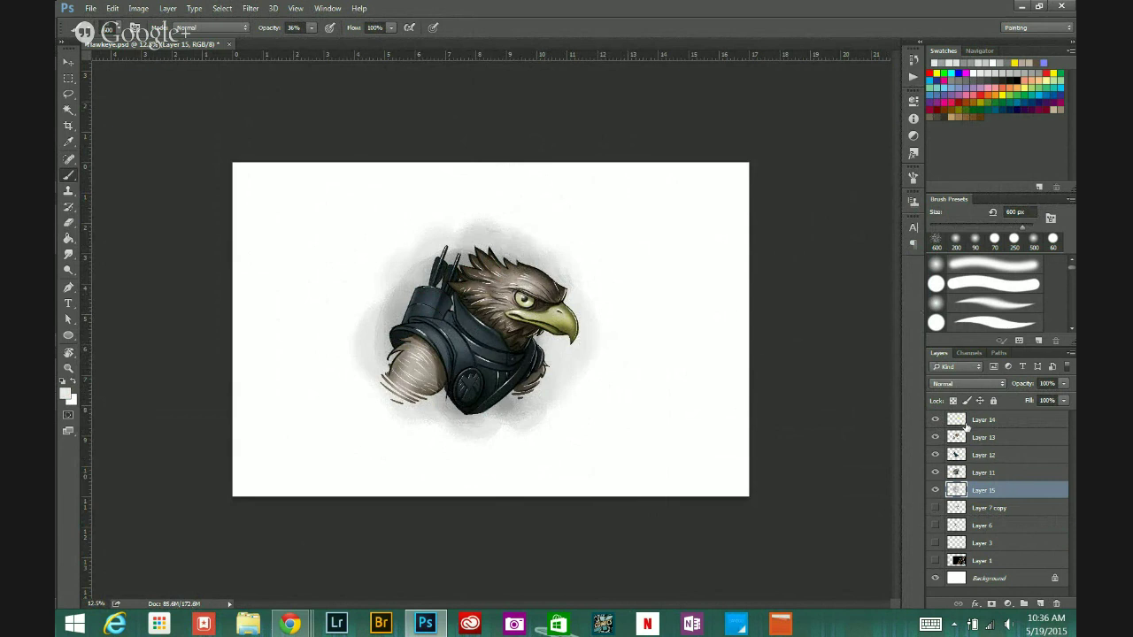
Step: Duplicate Layer 11, place the copy beneath Layer 15 as a hidden backup, and reselect the original Layer 11
left_click(983, 473)
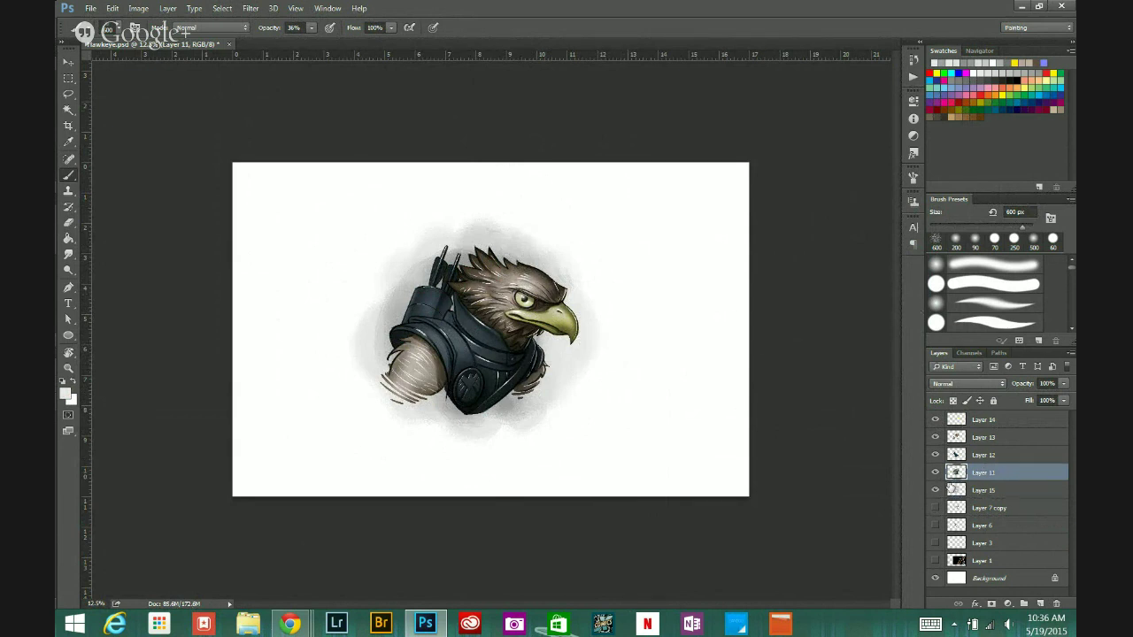
left_click(935, 489)
left_click(935, 490)
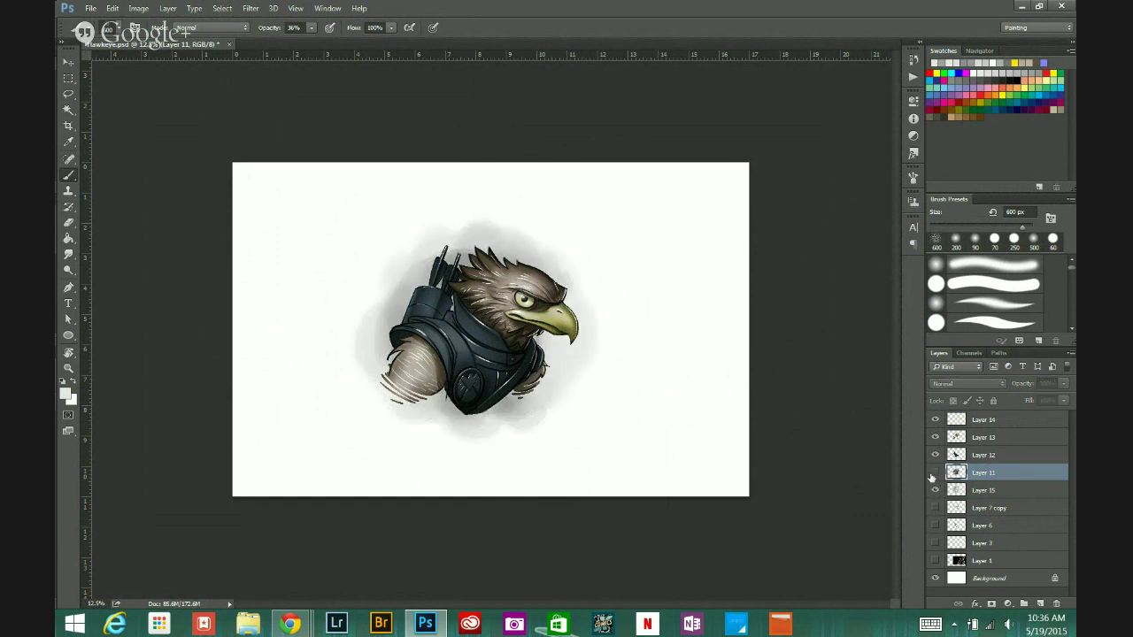
left_click(936, 471)
left_click(936, 472)
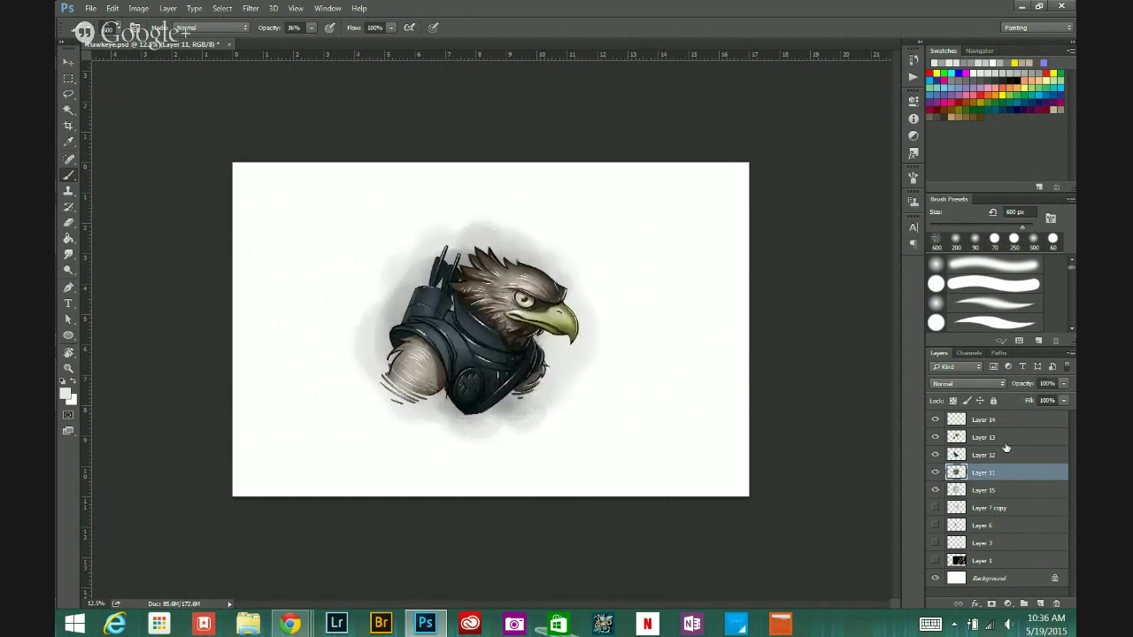
key("ctrl+j")
left_click_drag(1018, 478, 1009, 513)
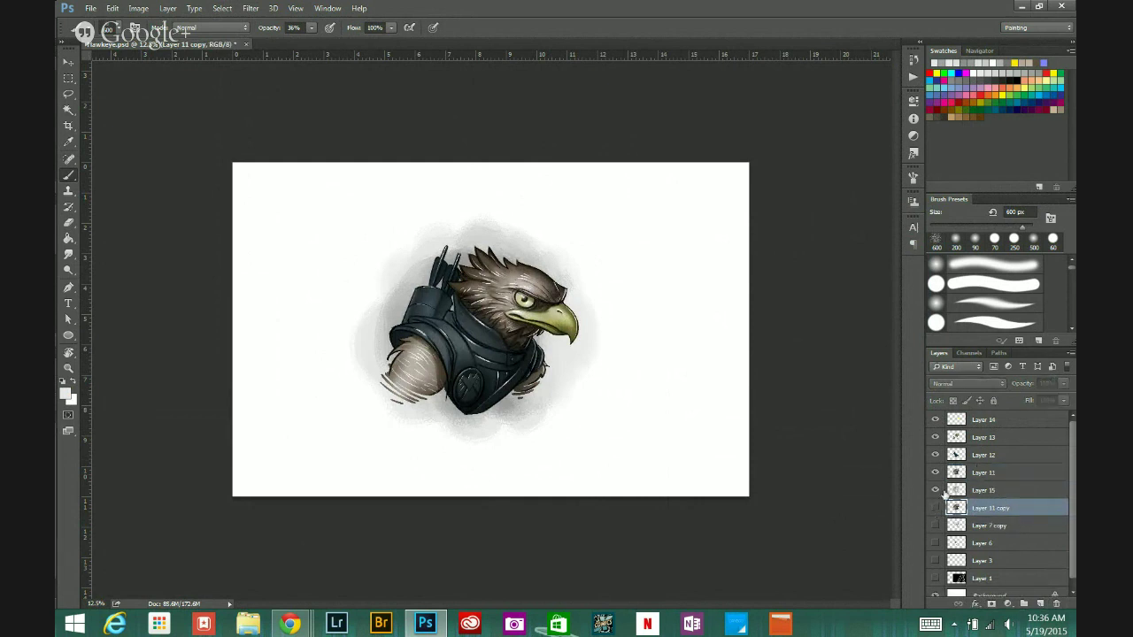
left_click(984, 473)
Step: Merge Layer 11 through Layer 14 into a single figure layer
left_click(936, 419)
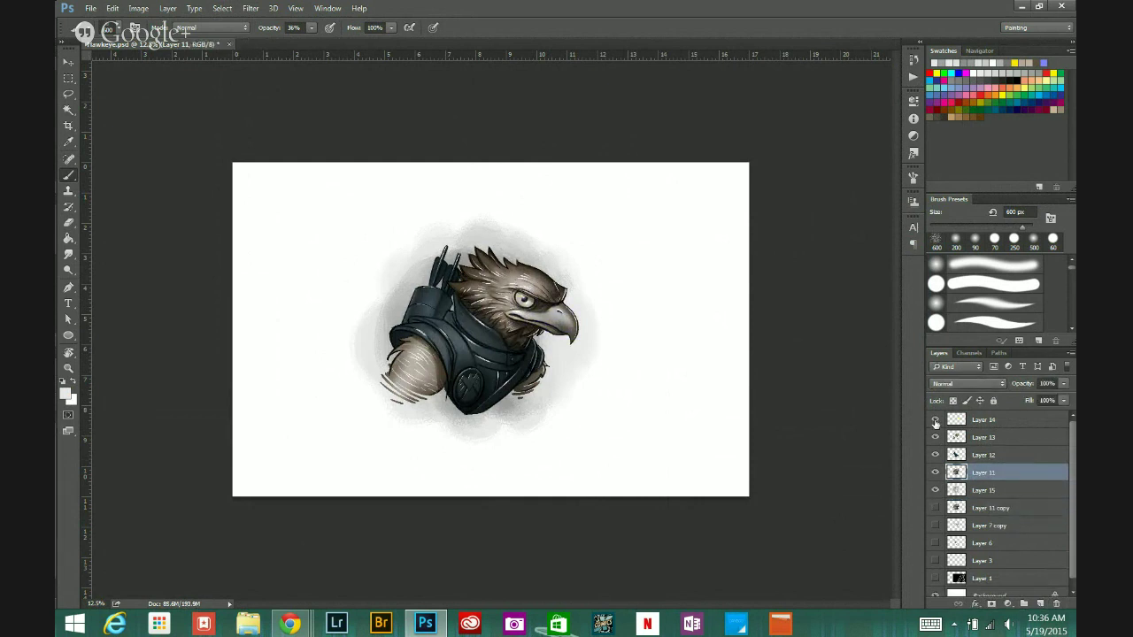
left_click(937, 420)
left_click(1006, 423, "shift")
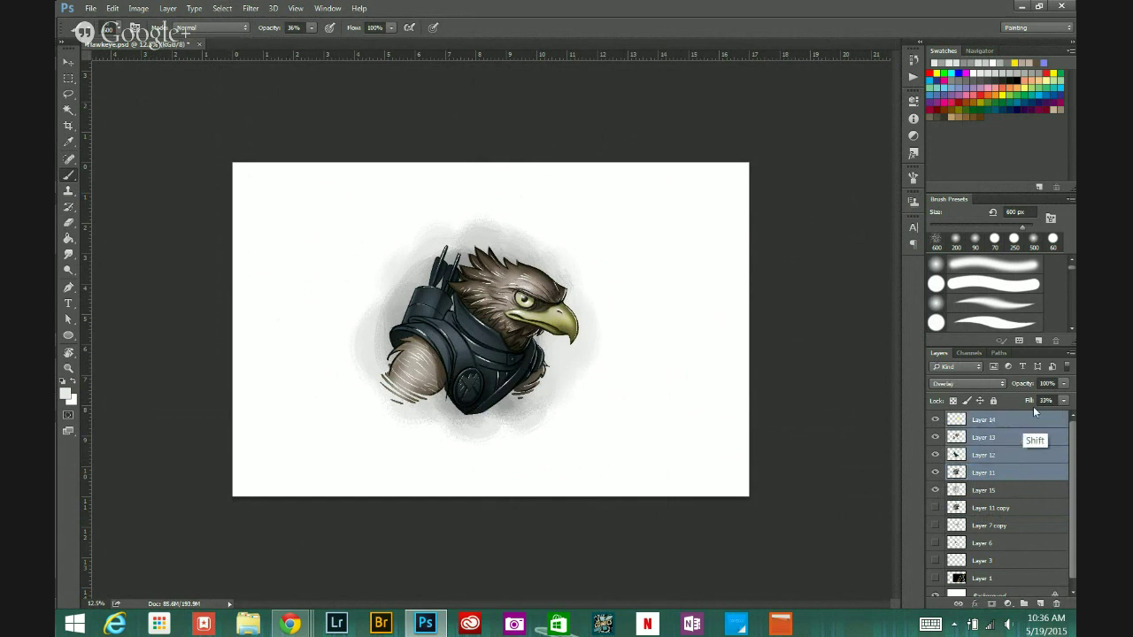
left_click(1070, 355)
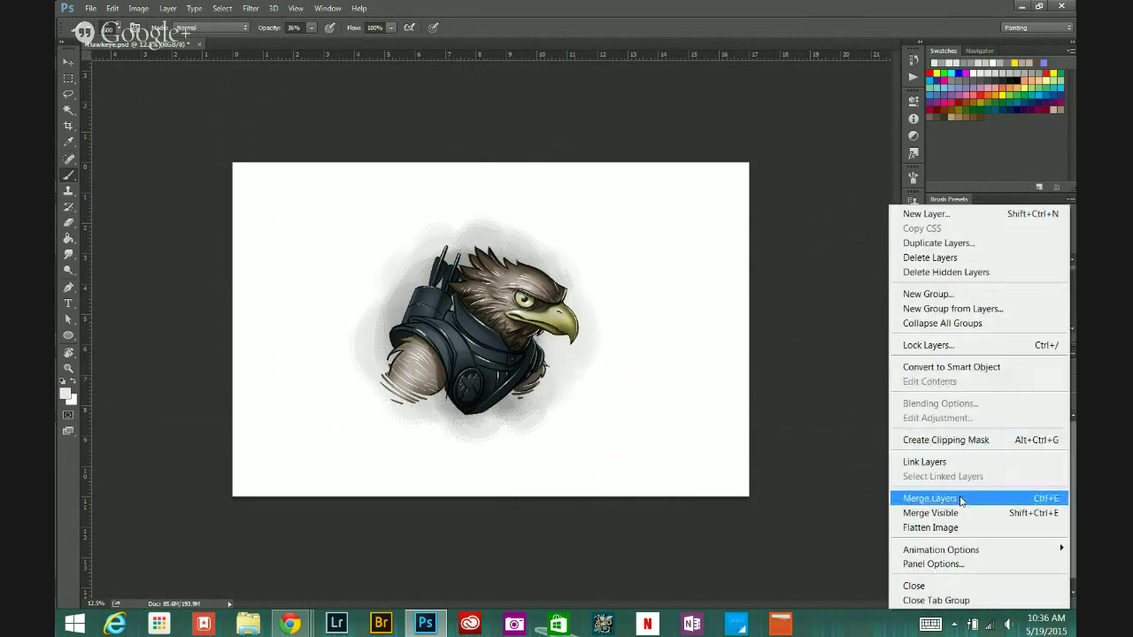
left_click(930, 498)
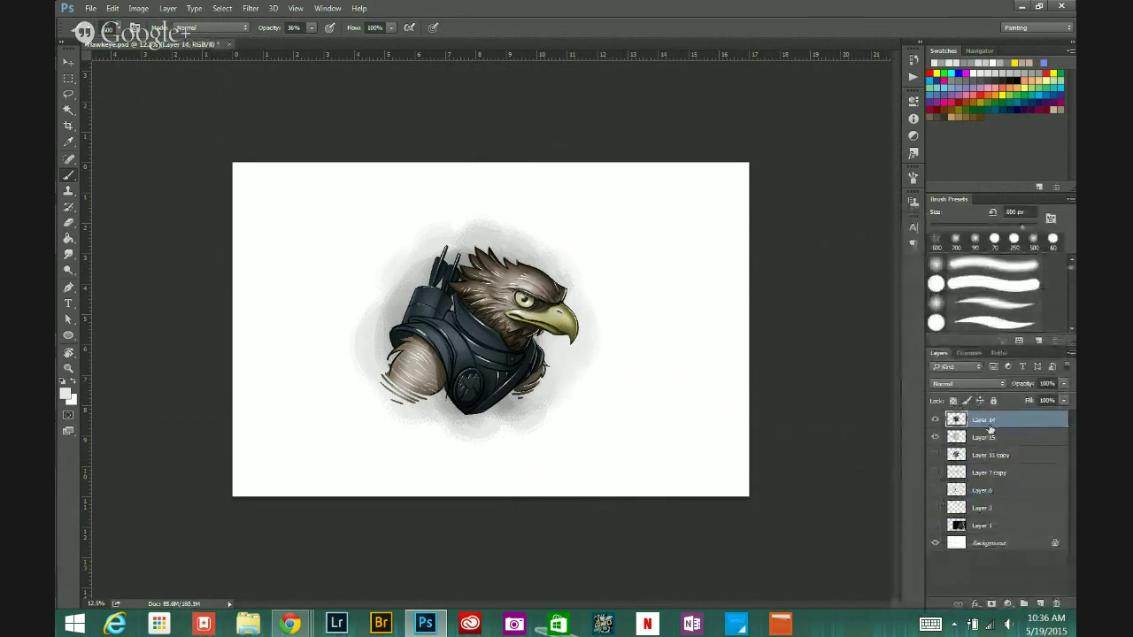
Step: Fade the lower arm and the bottom of the torso with a 700 px round eraser at 6% opacity
left_click(69, 223)
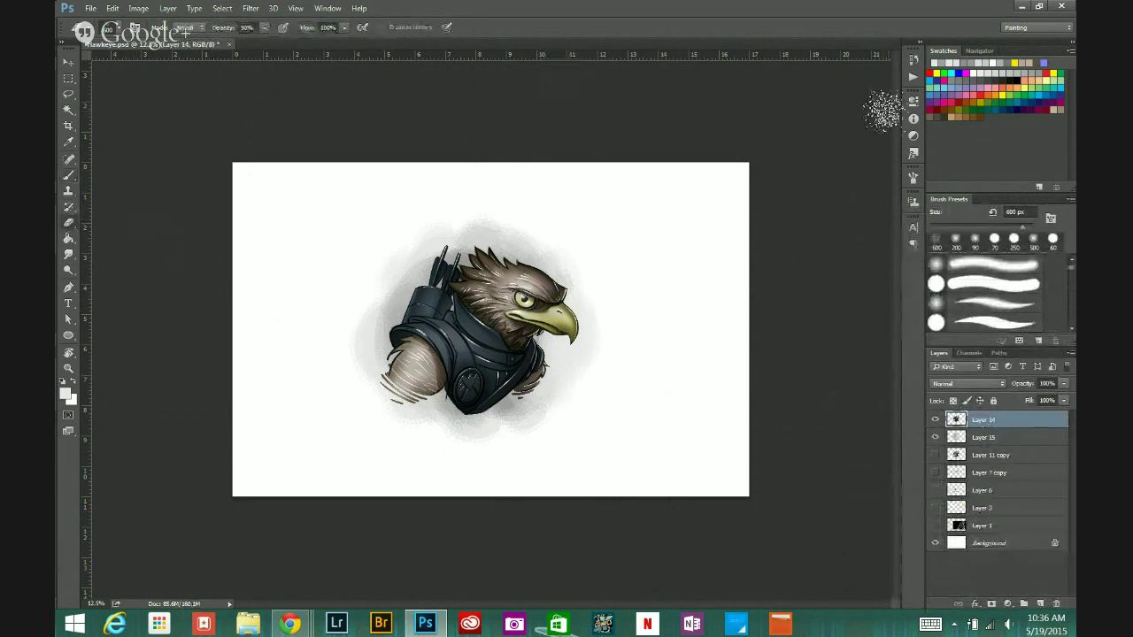
left_click(914, 180)
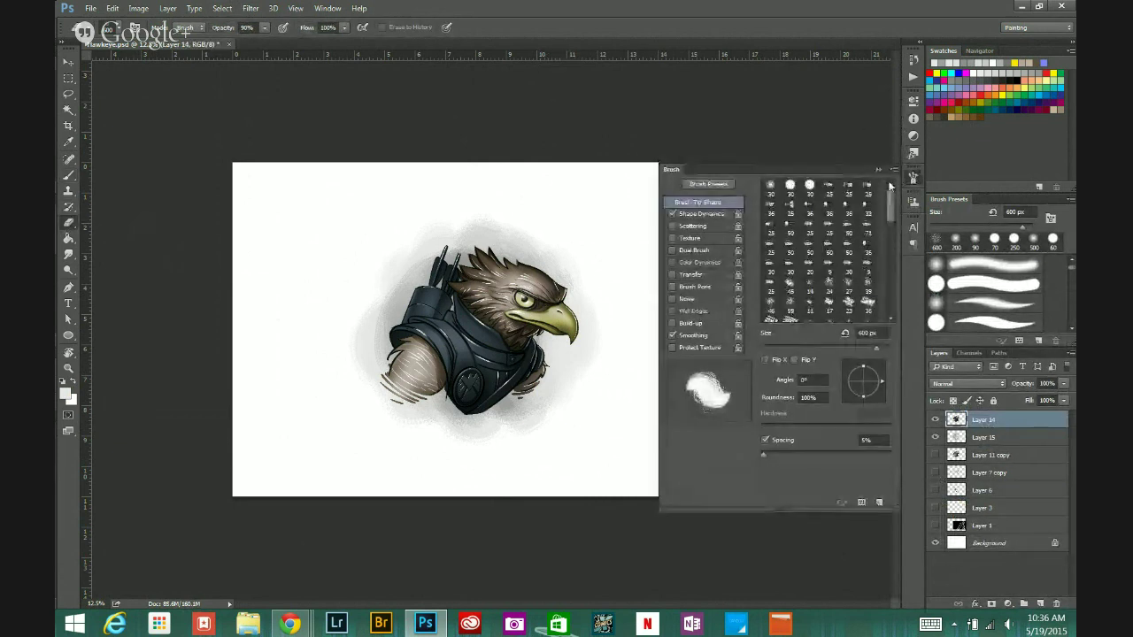
left_click(808, 184)
left_click(877, 170)
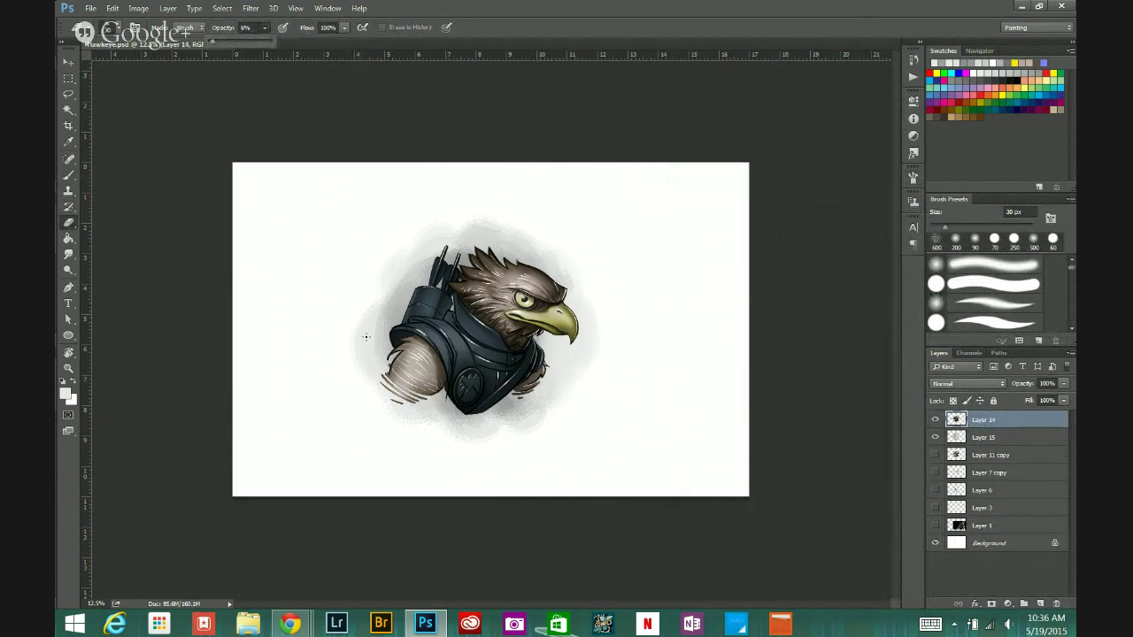
key("bracketright")
left_click(394, 387)
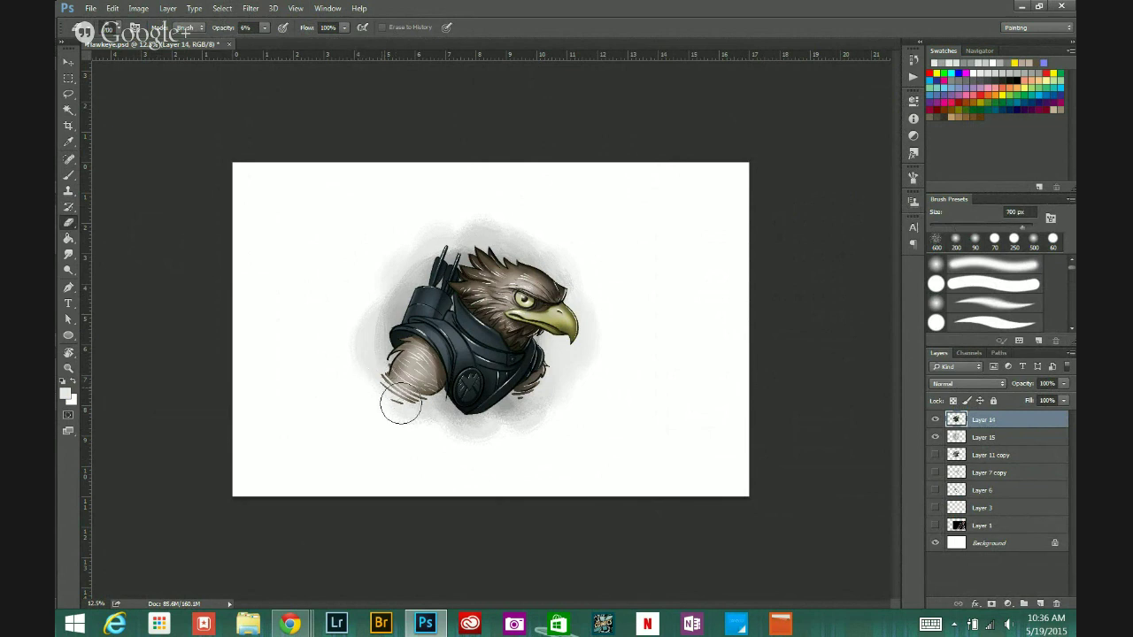
mouse_move(401, 404)
left_mouse_down()
mouse_move(373, 374)
mouse_move(412, 401)
mouse_move(387, 368)
mouse_move(413, 389)
left_mouse_up()
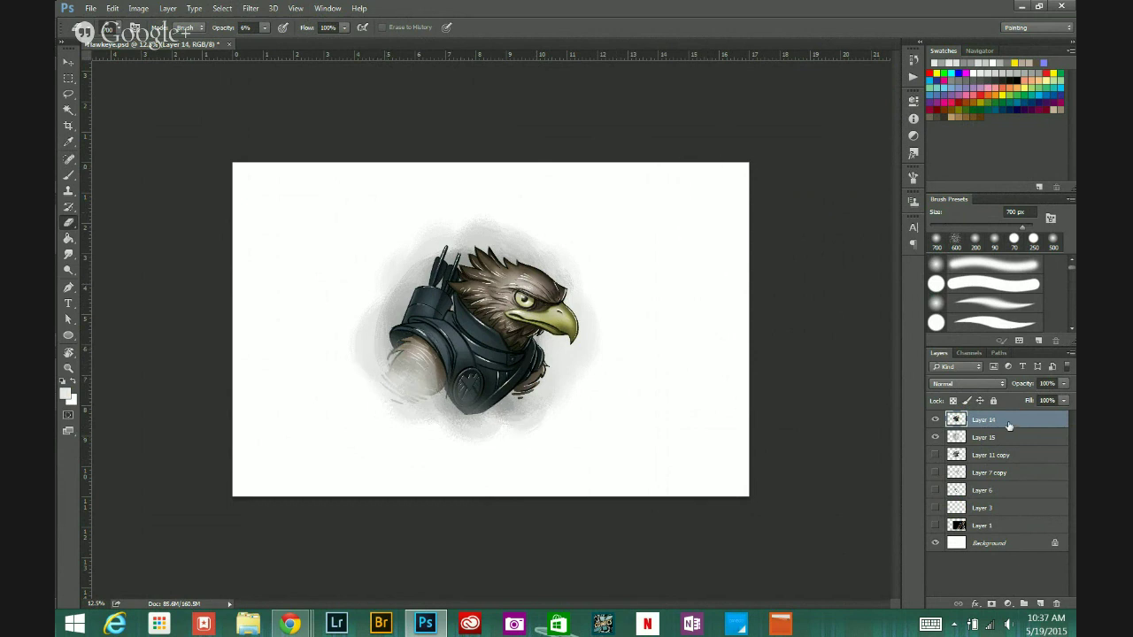
Step: Add a new layer above the figure and load the custom pencil brush preset for the Brush tool
left_click(1040, 603)
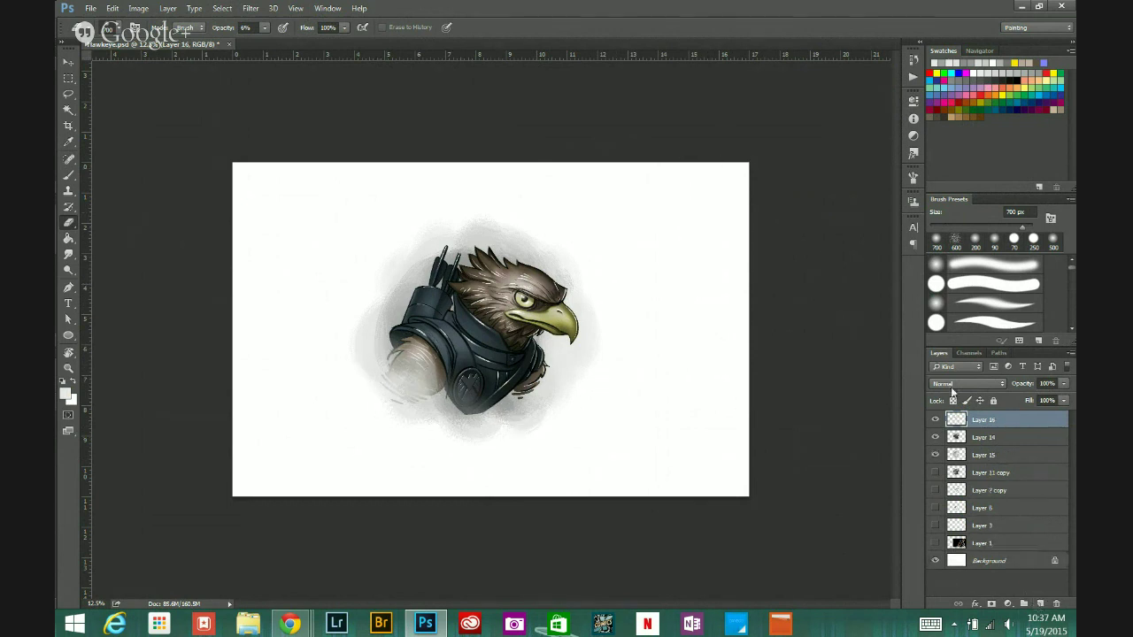
left_click(70, 178)
left_click(118, 34)
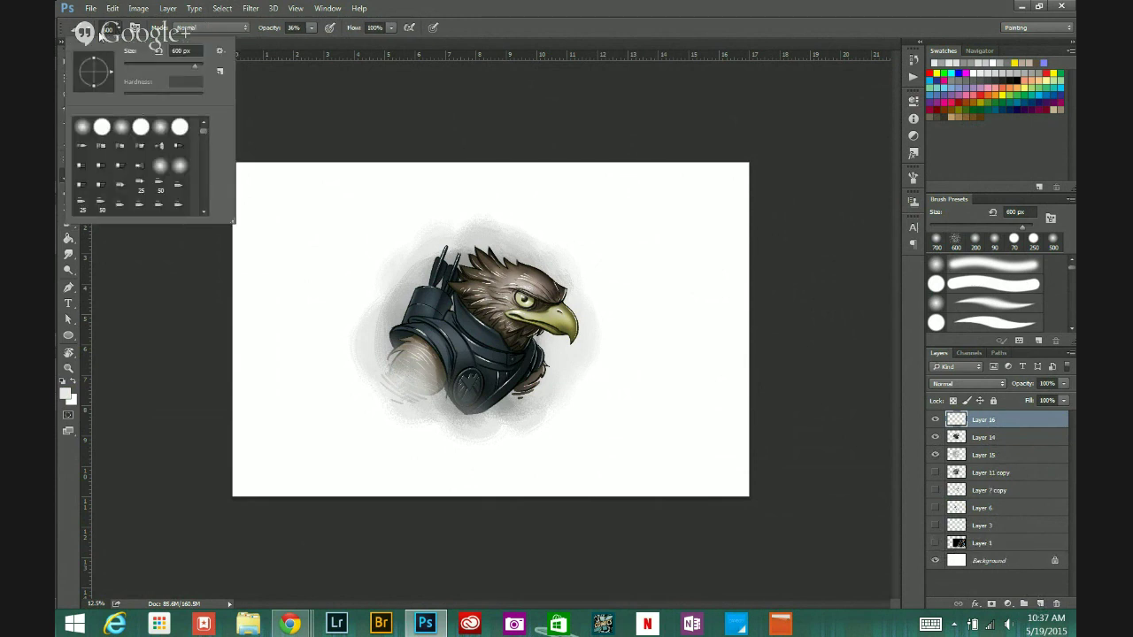
left_click(95, 44)
left_click(83, 28)
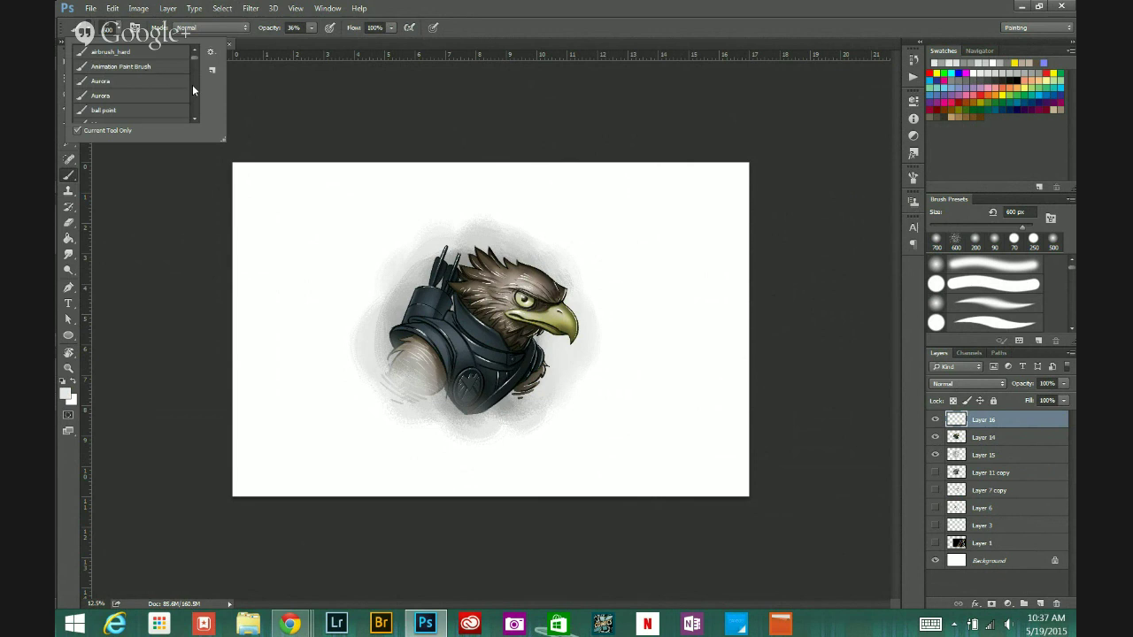
scroll(192, 65, "down", 5)
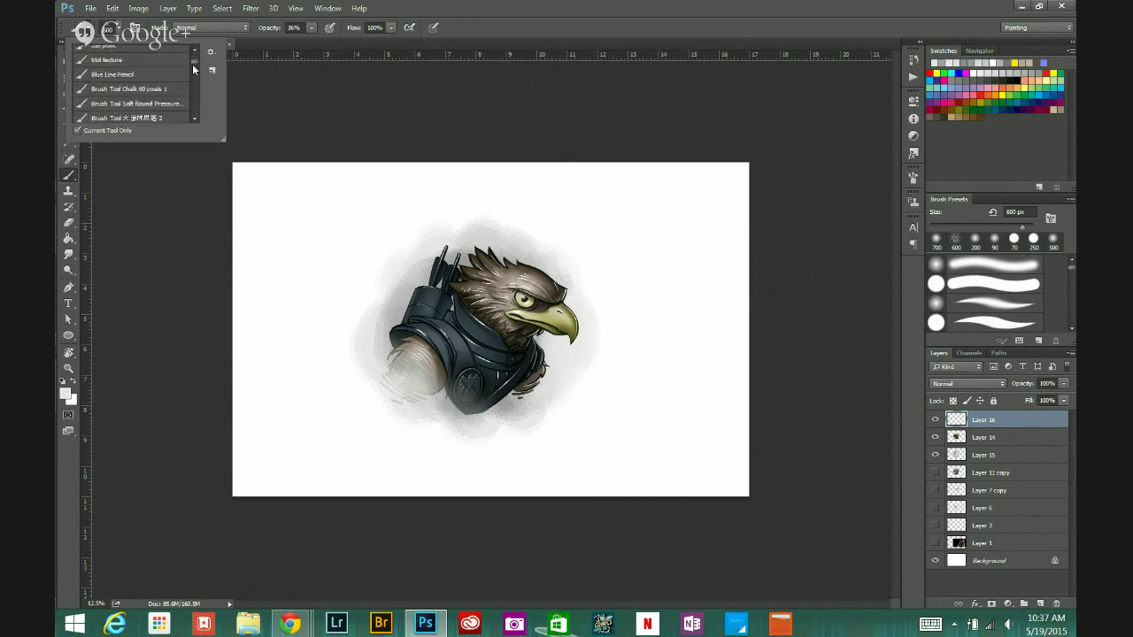
scroll(192, 66, "down", 5)
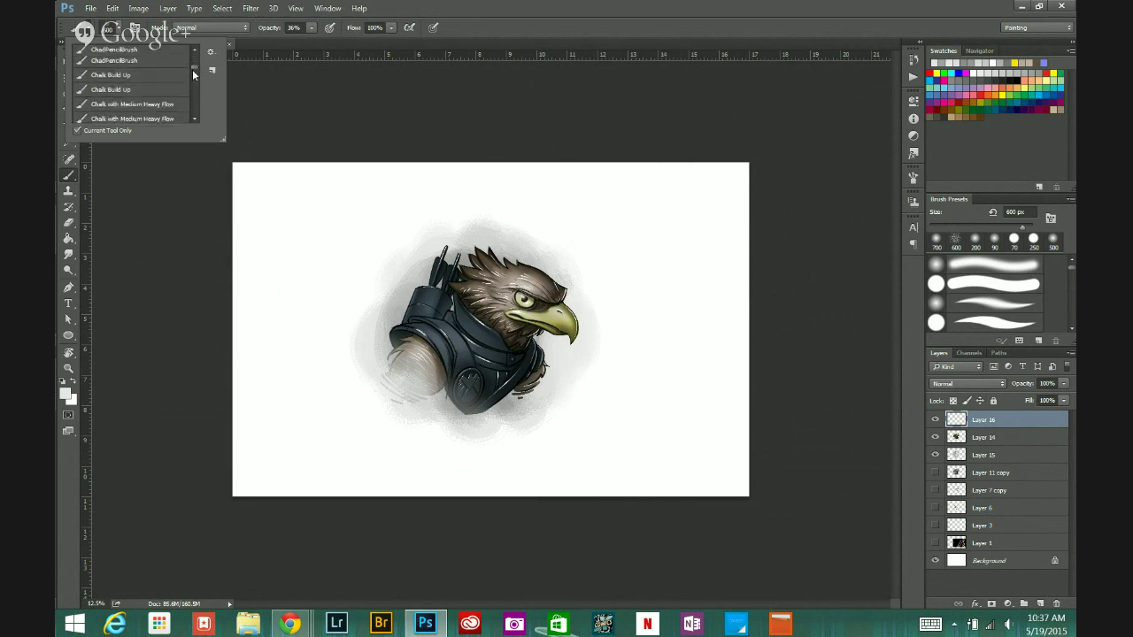
scroll(190, 69, "up", 1)
left_click(173, 75)
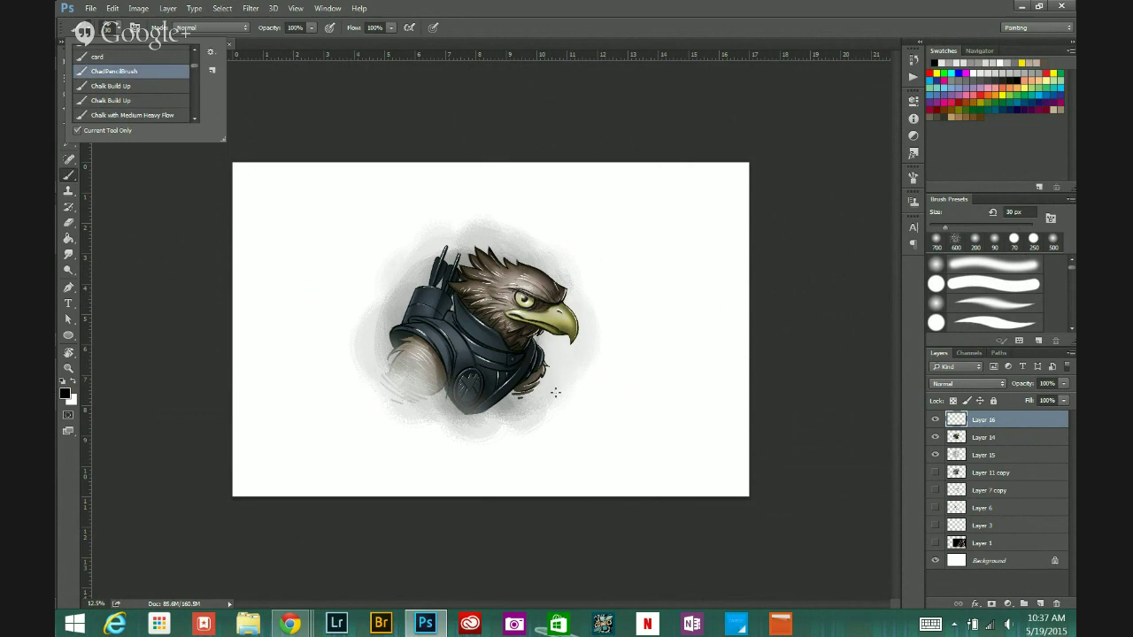
Step: Handwrite the artist's signature and the year 2015 in black over the faded lower arm
left_click(1001, 425)
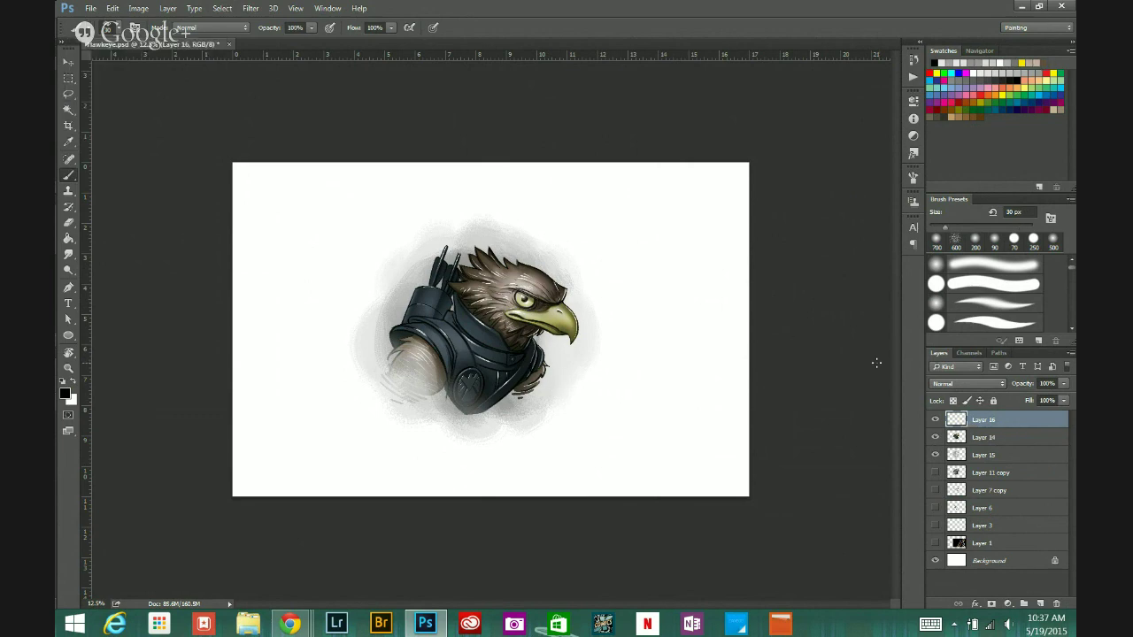
left_click(401, 378)
left_click(402, 378)
left_click_drag(402, 378, 567, 429)
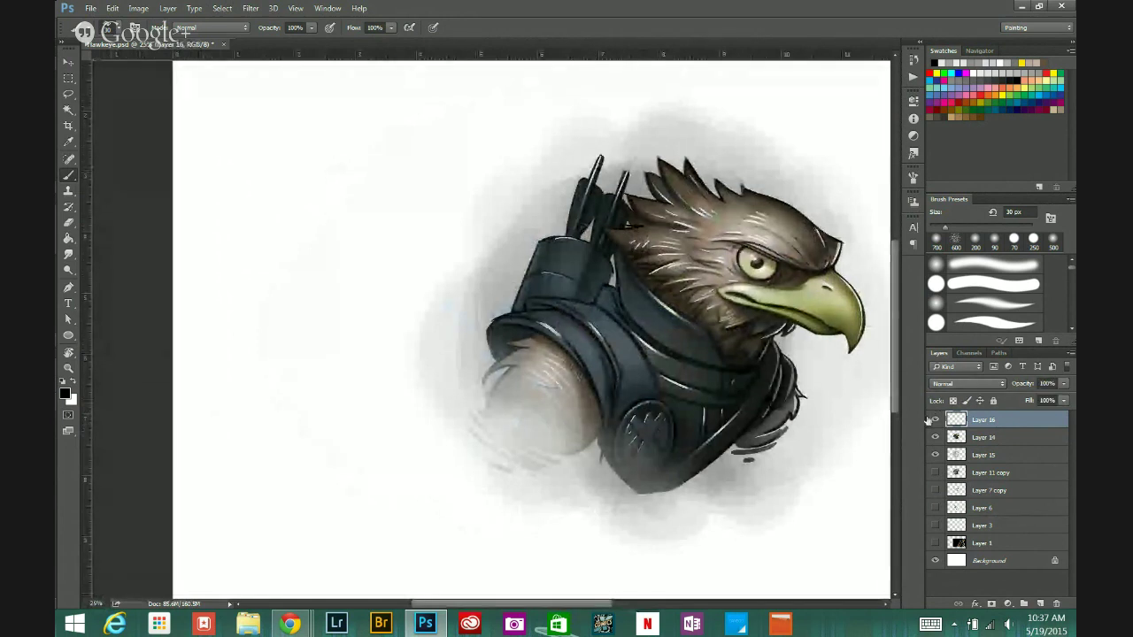
left_click(500, 438)
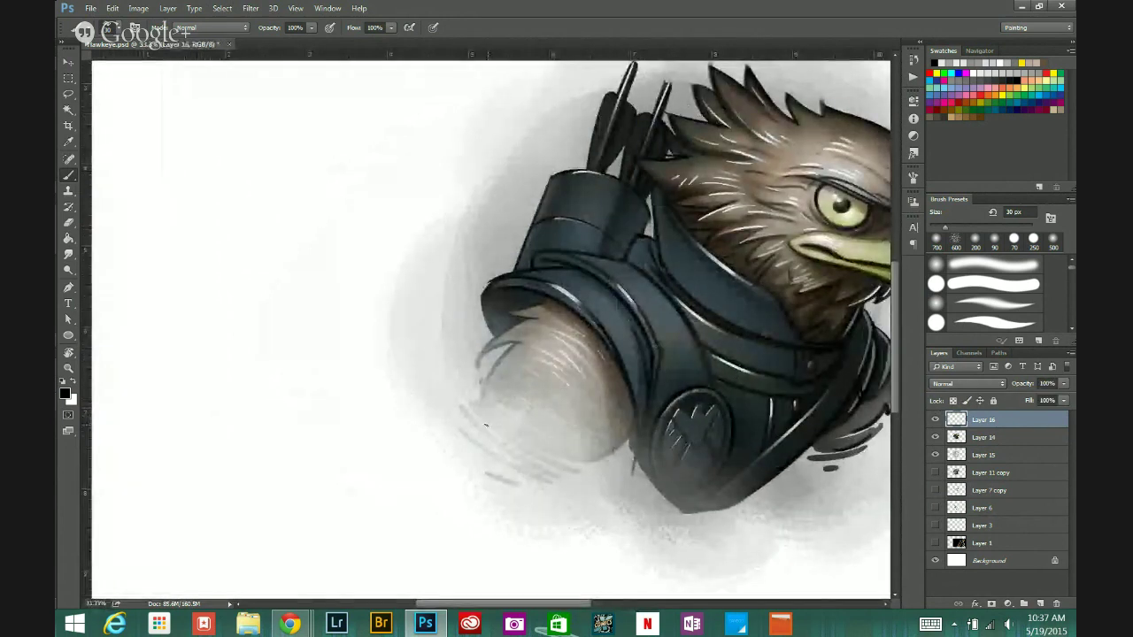
mouse_move(479, 399)
left_mouse_down()
mouse_move(499, 445)
mouse_move(515, 431)
left_mouse_up()
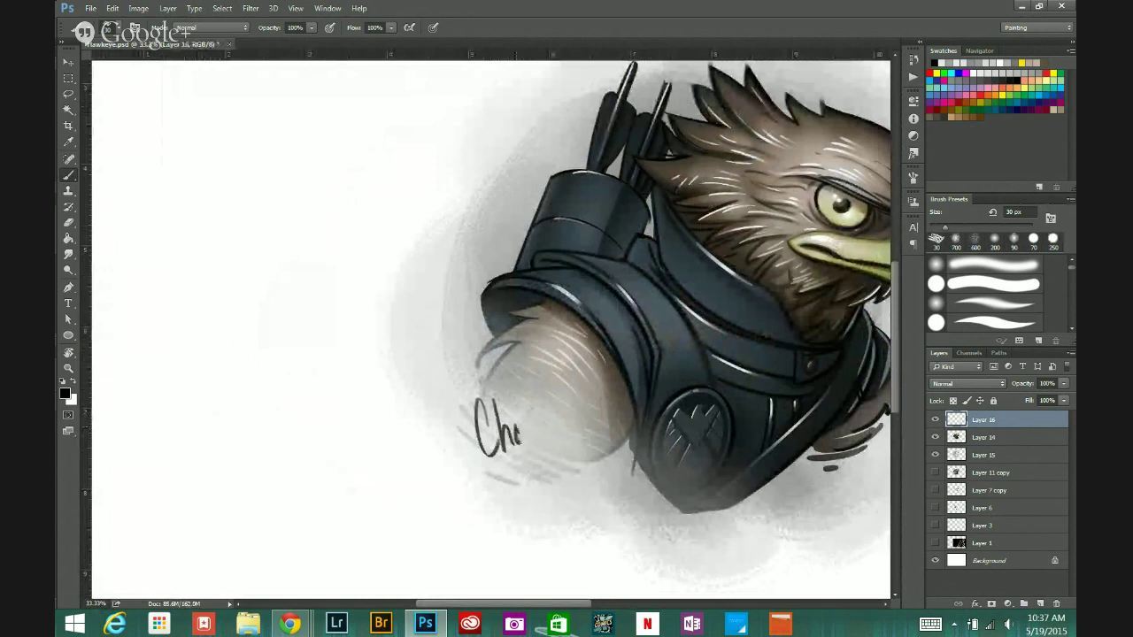
mouse_move(457, 482)
left_mouse_down()
mouse_move(540, 419)
mouse_move(566, 414)
left_mouse_up()
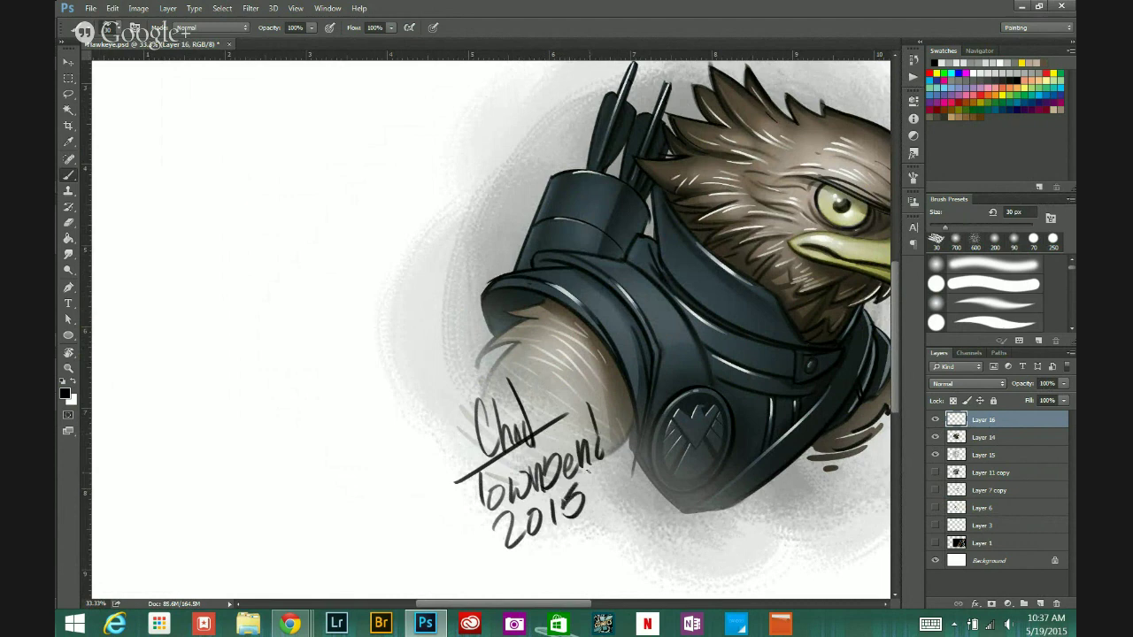
Step: Reduce the signature layer's fill to 55%
left_click(644, 537, "alt")
left_click(646, 518, "alt")
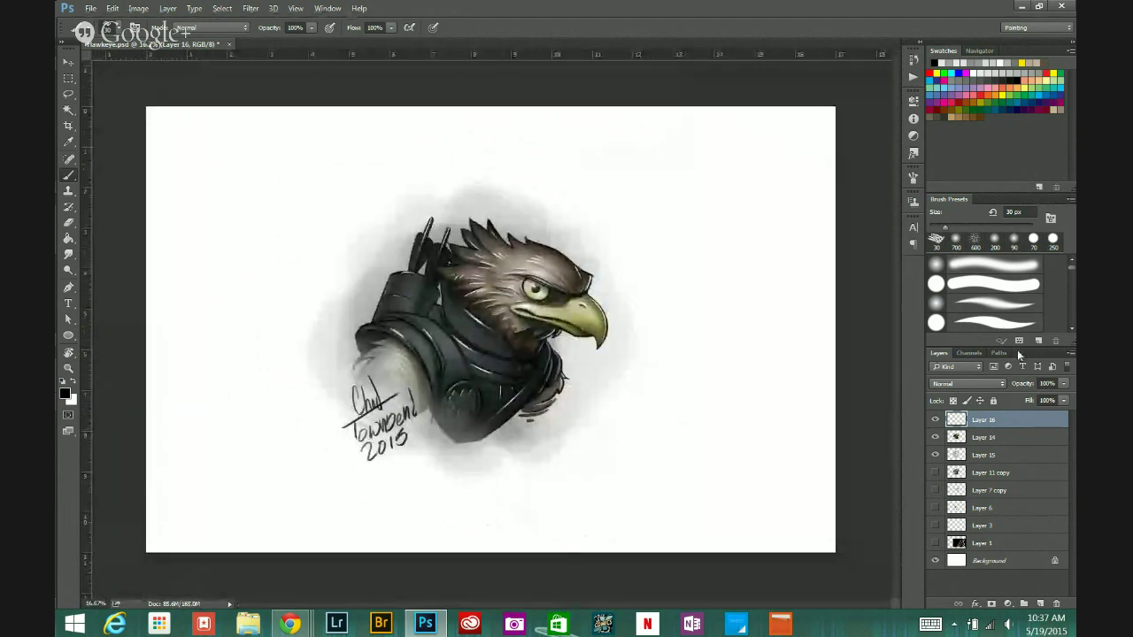
left_click_drag(1026, 411, 1031, 409)
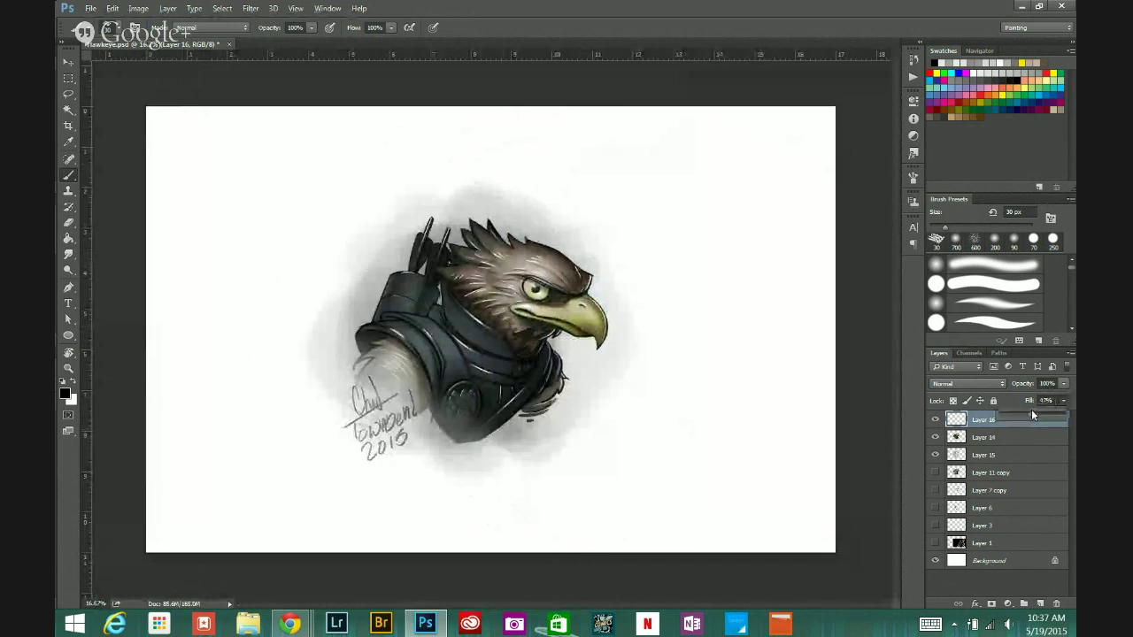
left_click(996, 432)
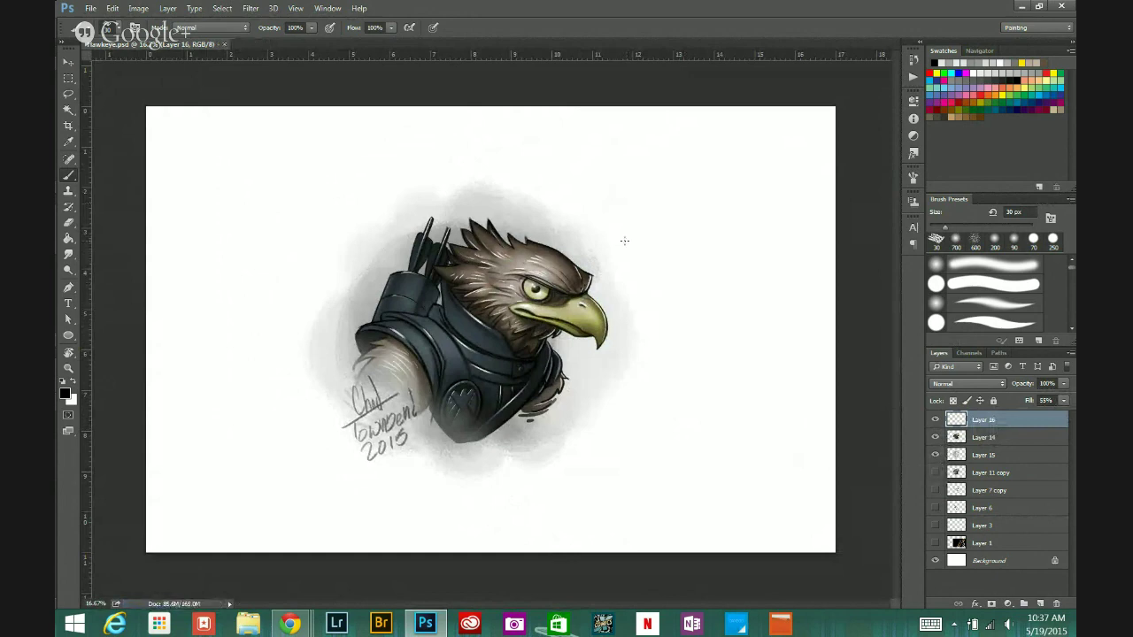
Step: Save a JPEG version of the illustration as Hawkeye in the Sketches and Misc folder, accepting the JPEG options
key("ctrl+shift+s")
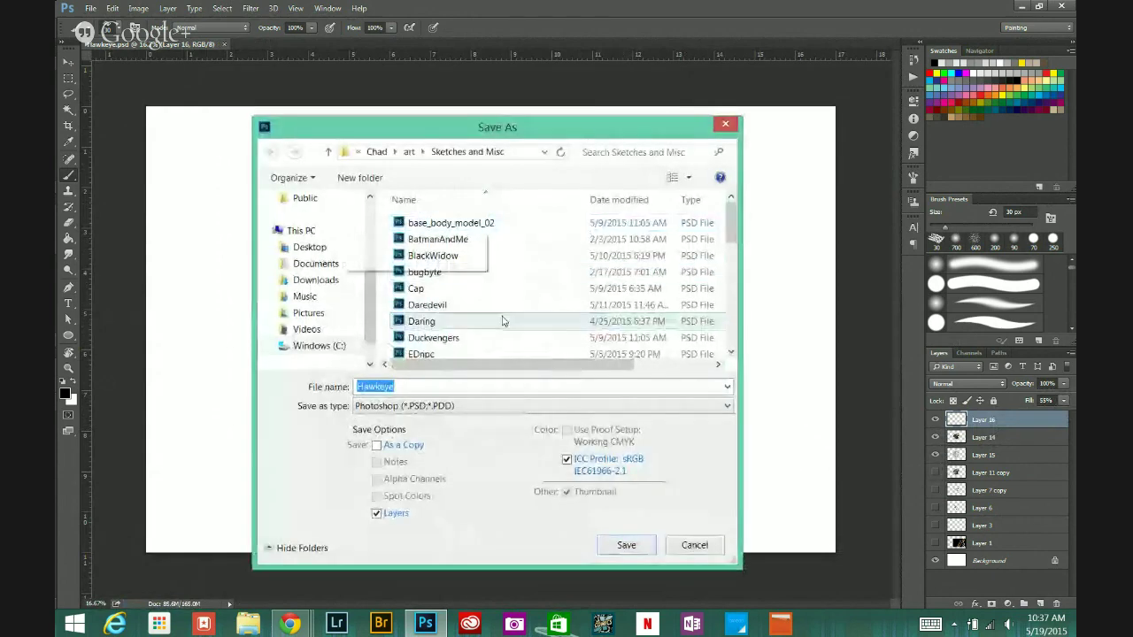
left_click(550, 402)
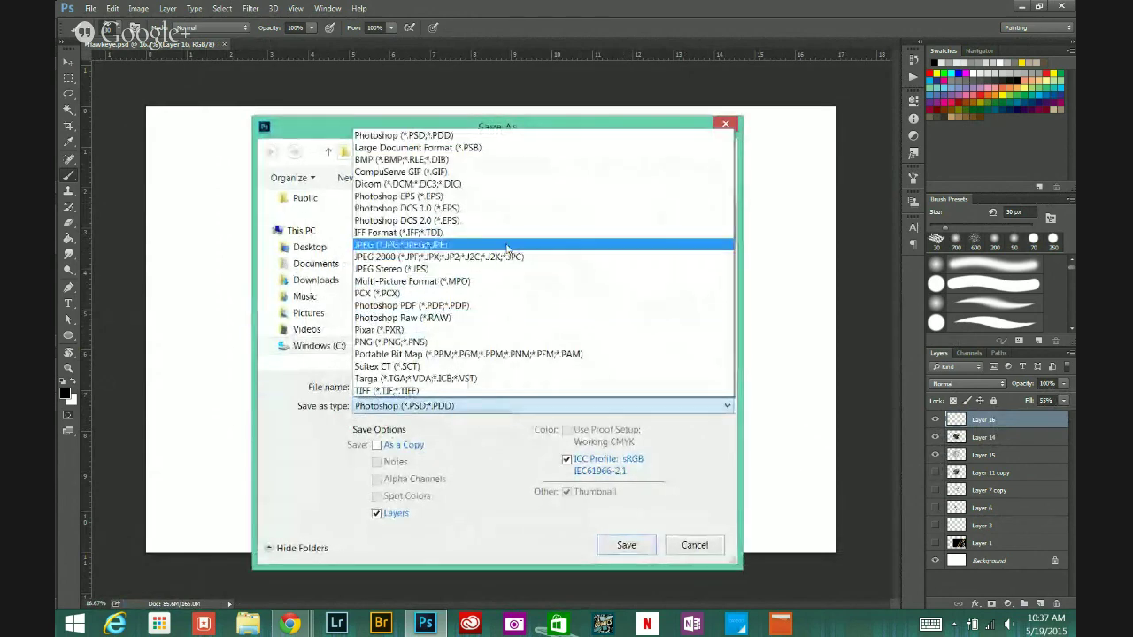
left_click(549, 245)
left_click(626, 545)
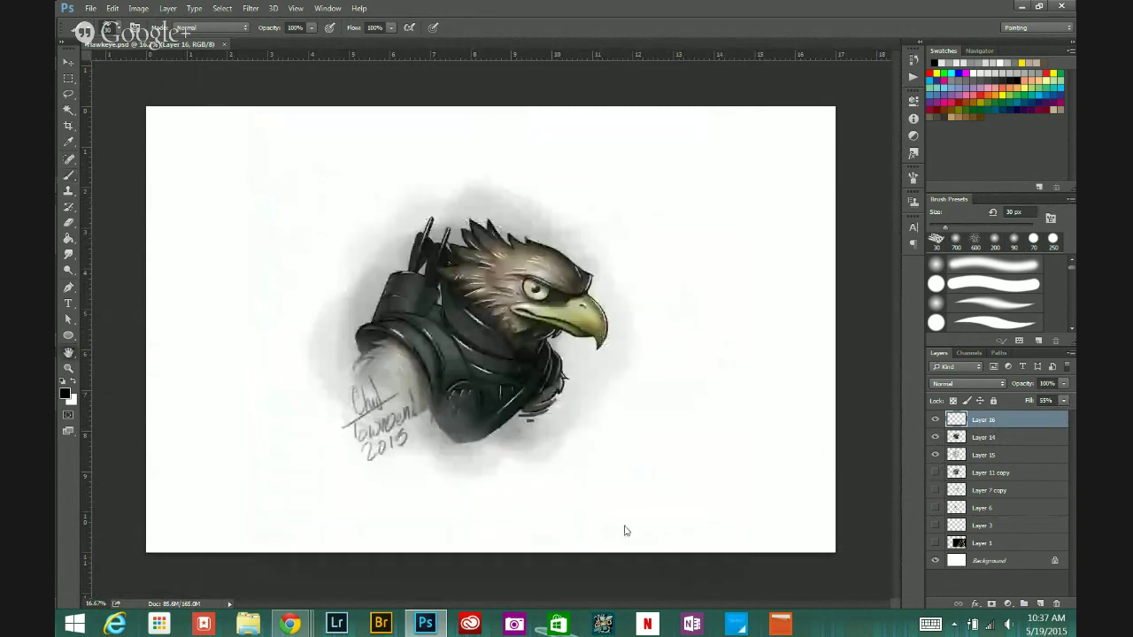
key("Return")
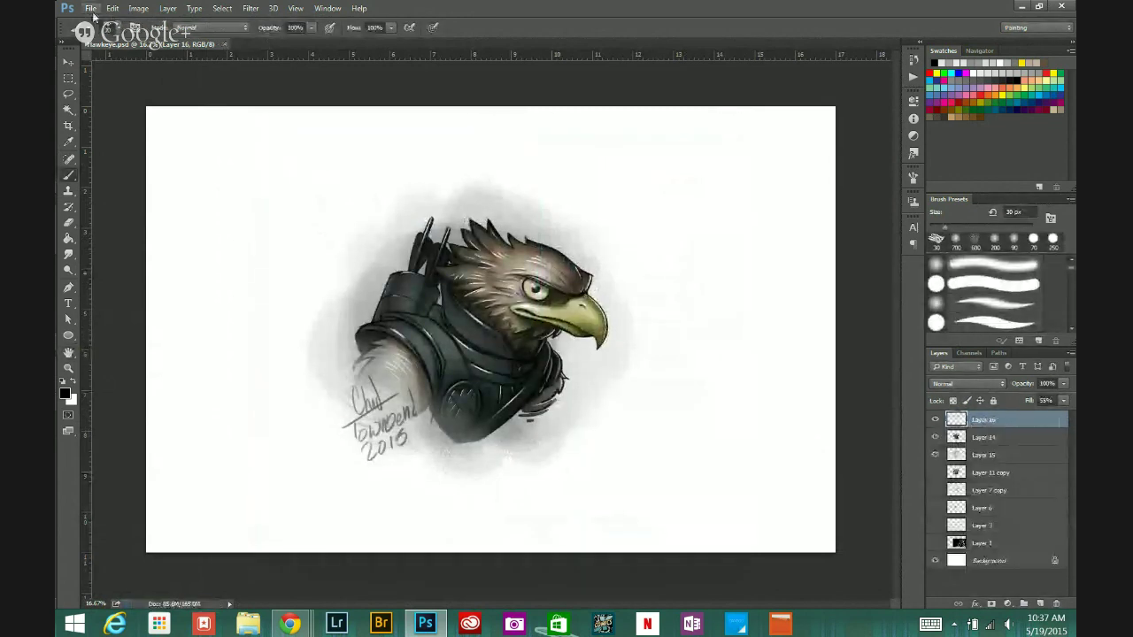
Step: Open the JPEG copy of Hawkeye from the Sketches and Misc folder
left_click(90, 8)
left_click(105, 36)
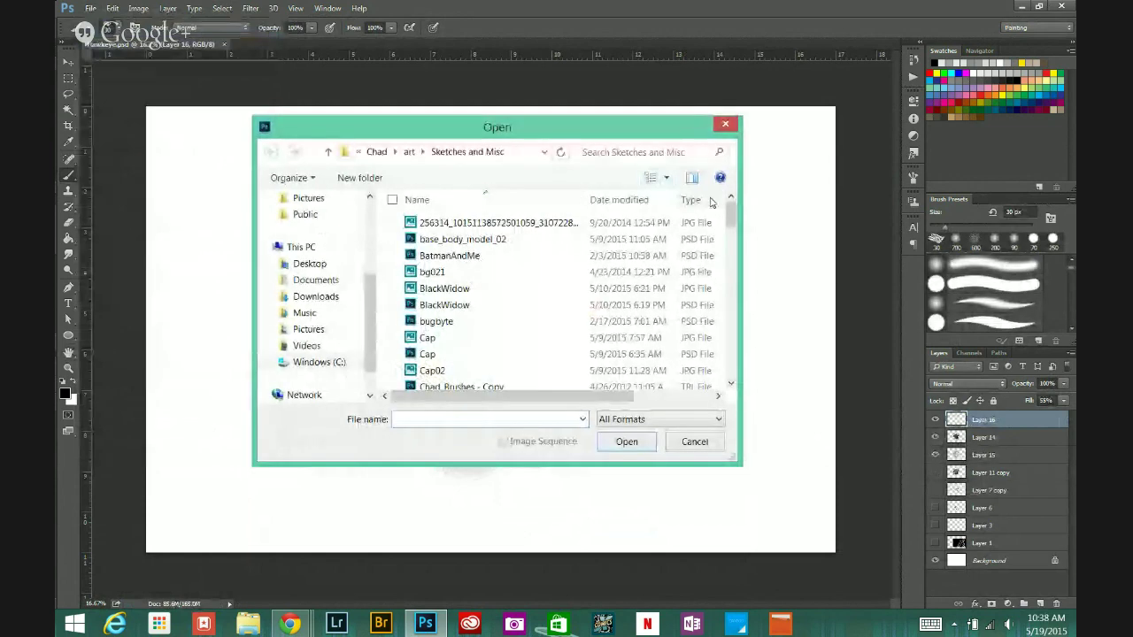
left_click_drag(733, 215, 734, 276)
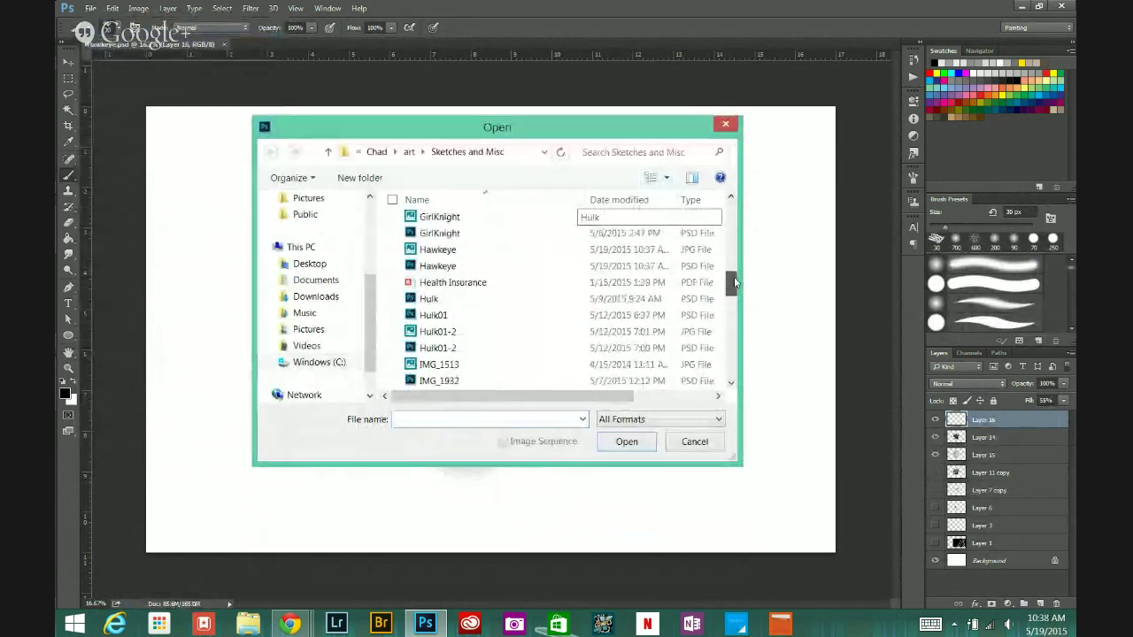
left_click(522, 249)
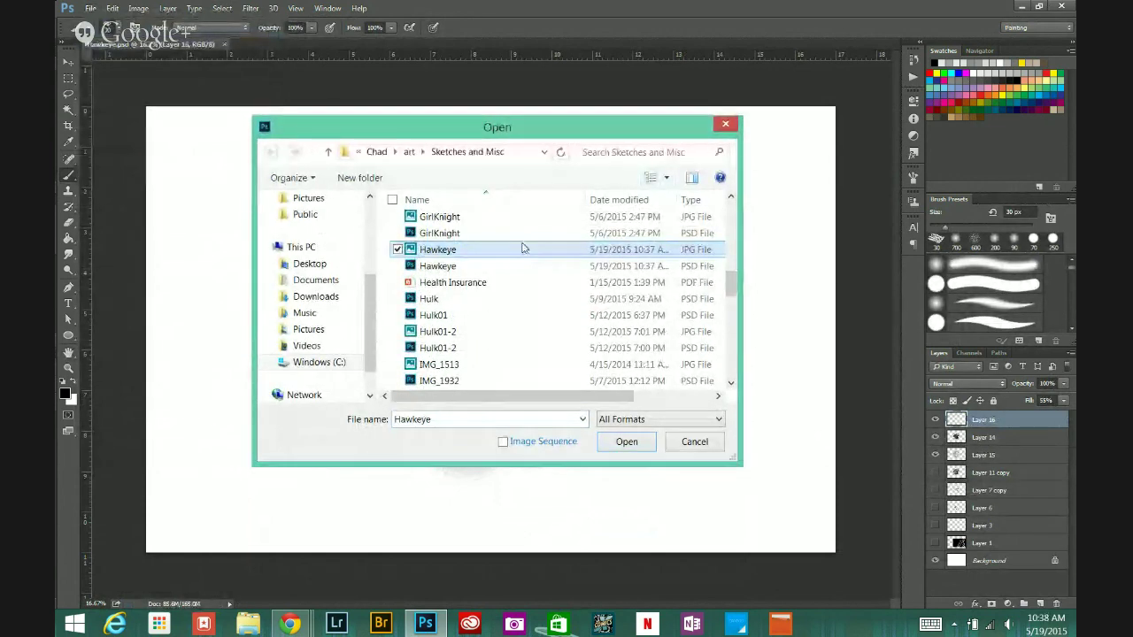
double_click(562, 250)
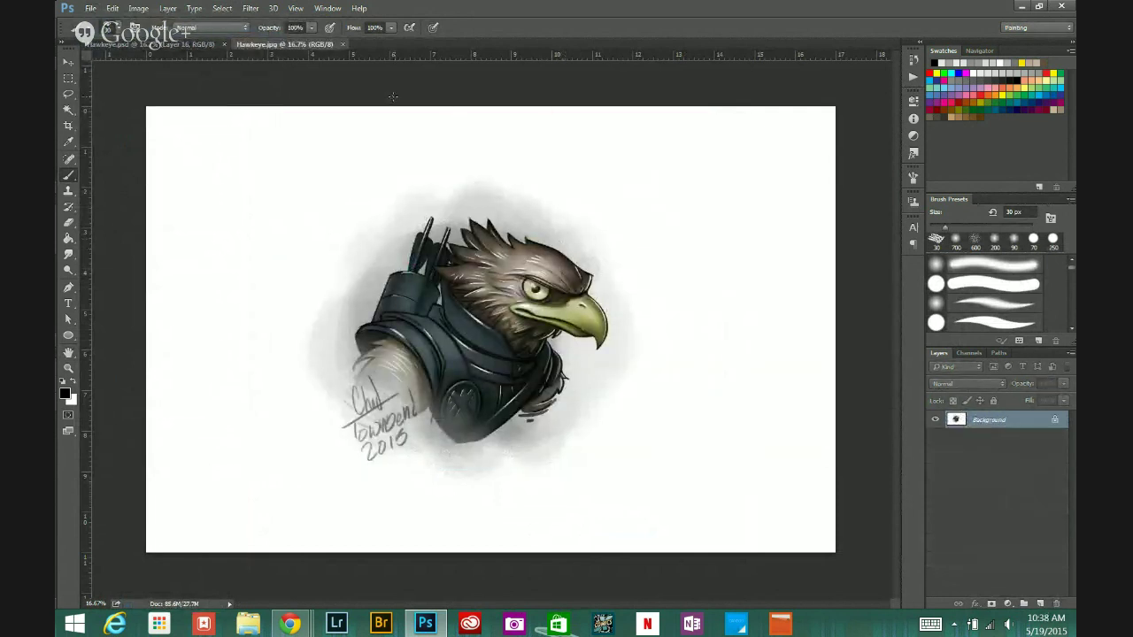
Step: Resample the Hawkeye JPEG to a resolution of 72 pixels per inch
left_click(135, 11)
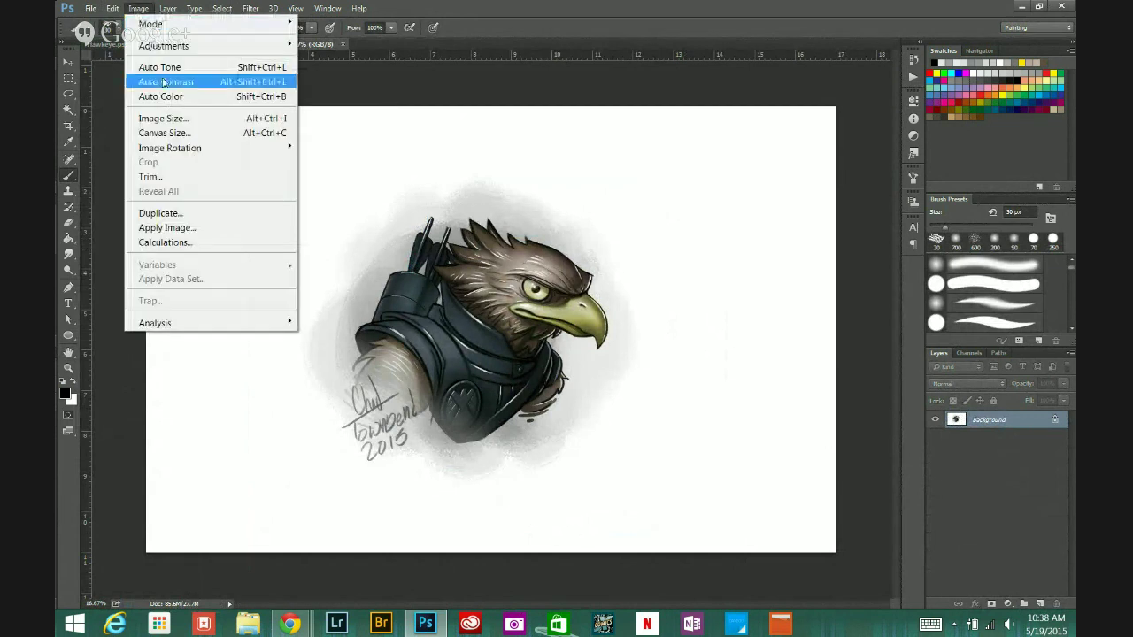
left_click(196, 115)
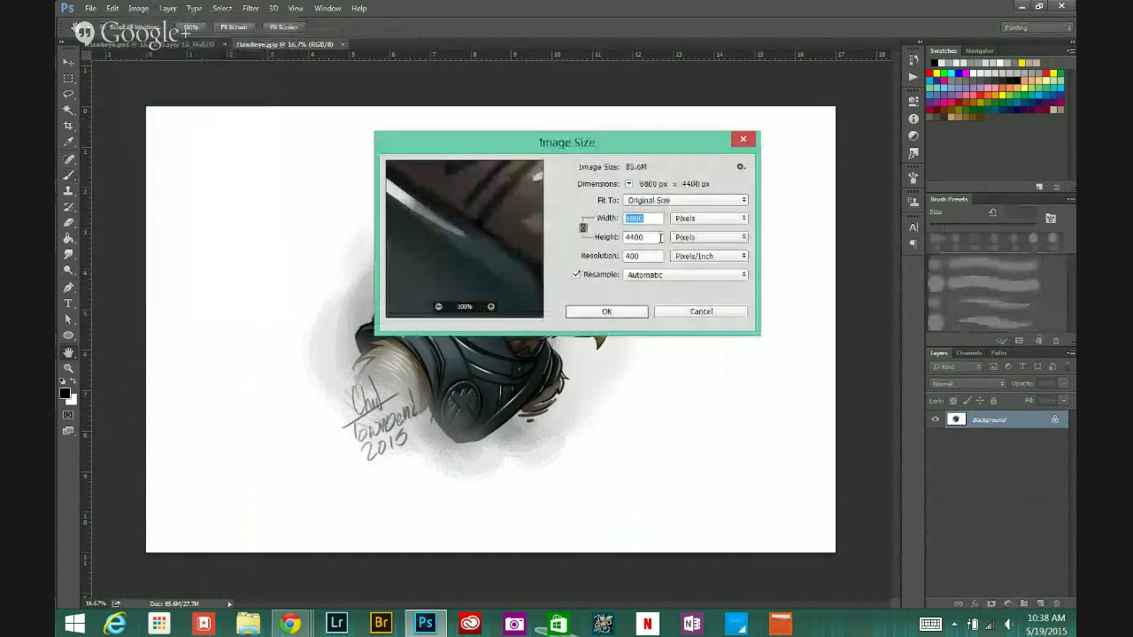
double_click(646, 255)
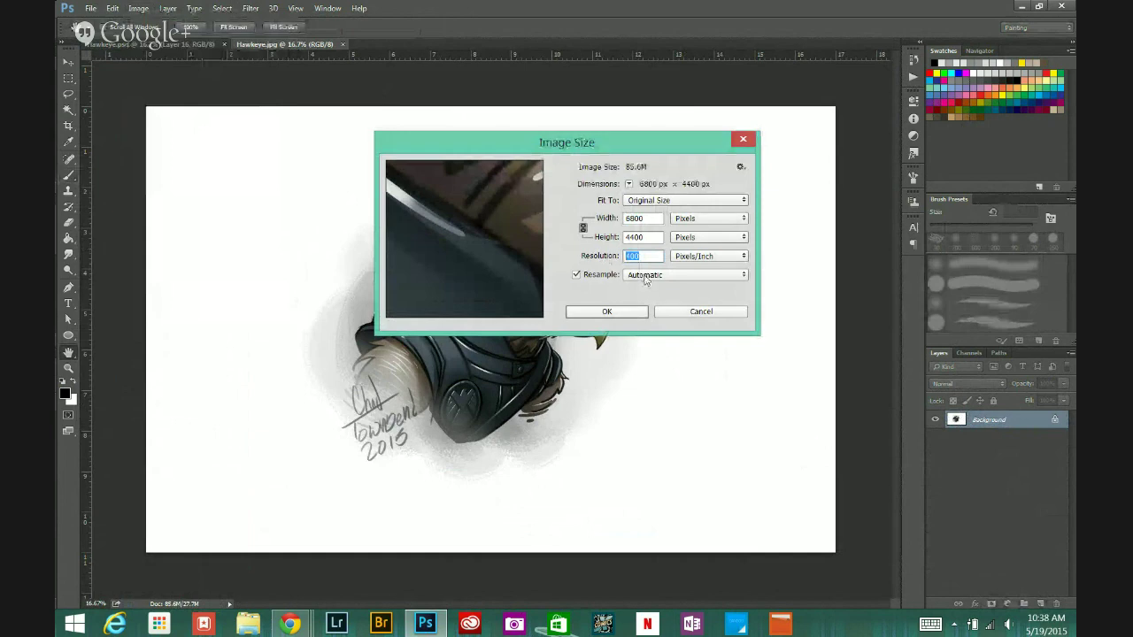
type("72")
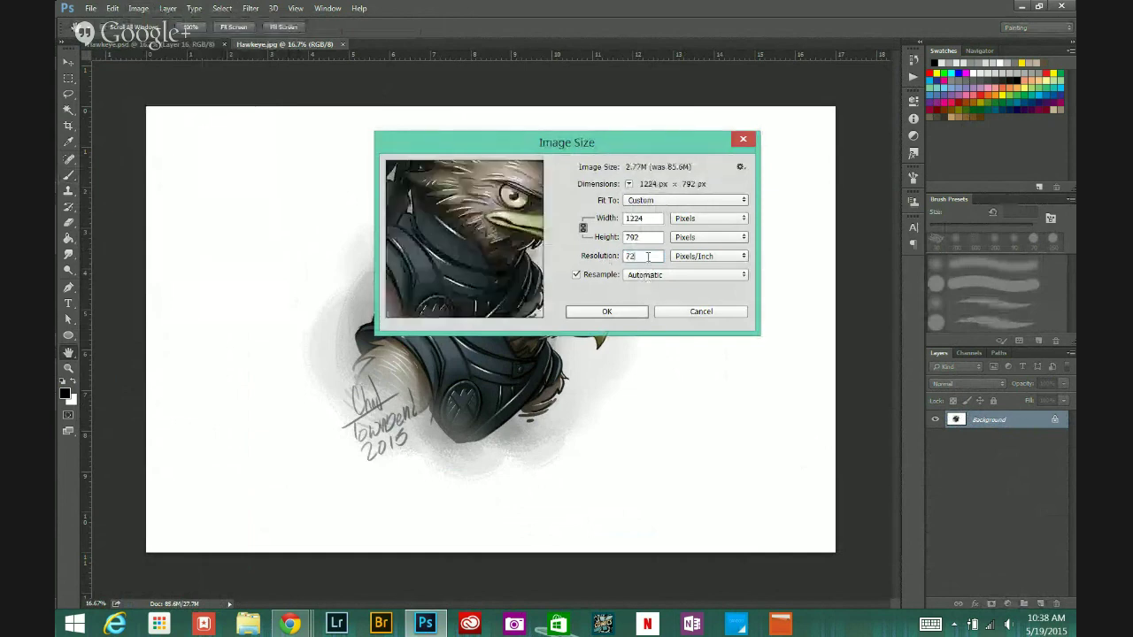
left_click(622, 310)
Step: Add 6.7% uniform monochromatic noise over the whole image and save the Hawkeye JPEG
left_click(515, 337, "ctrl")
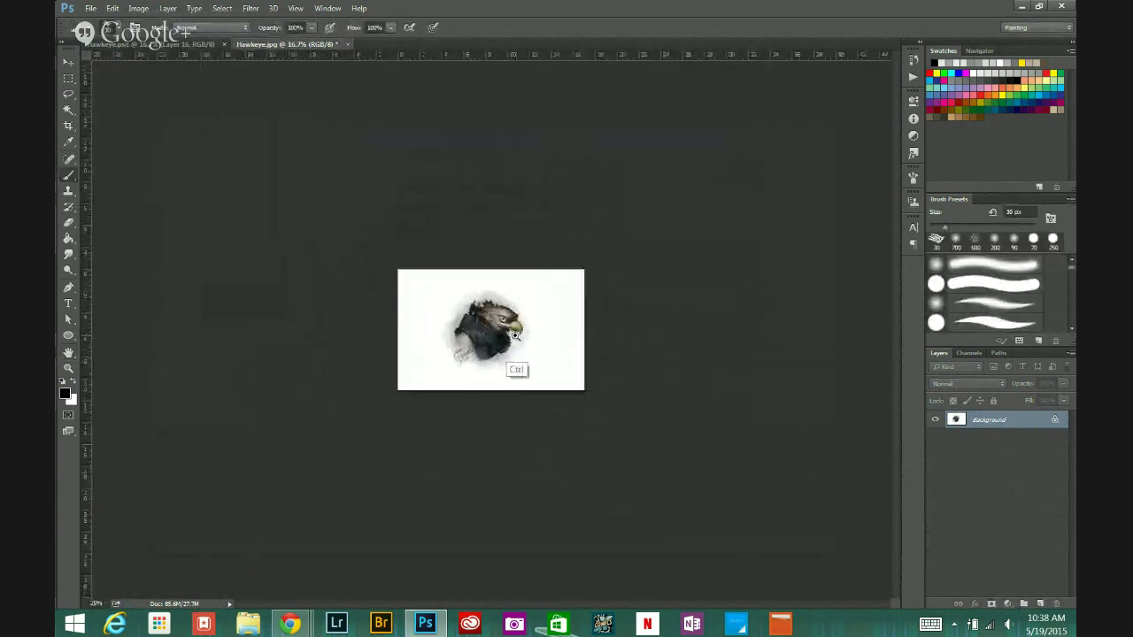
key("ctrl+1")
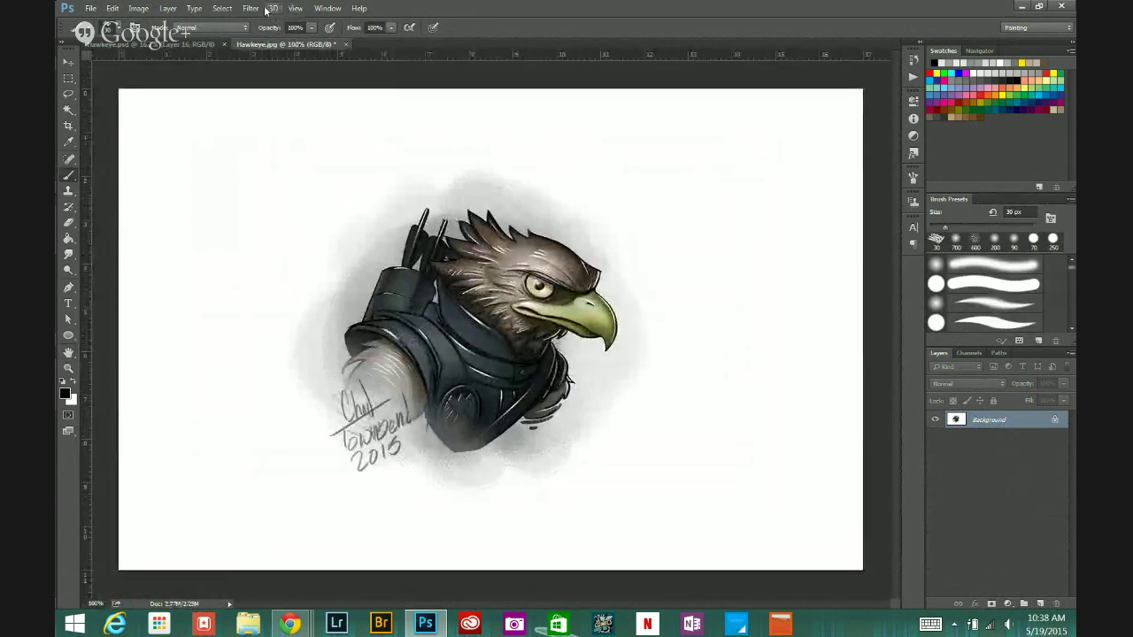
left_click(251, 9)
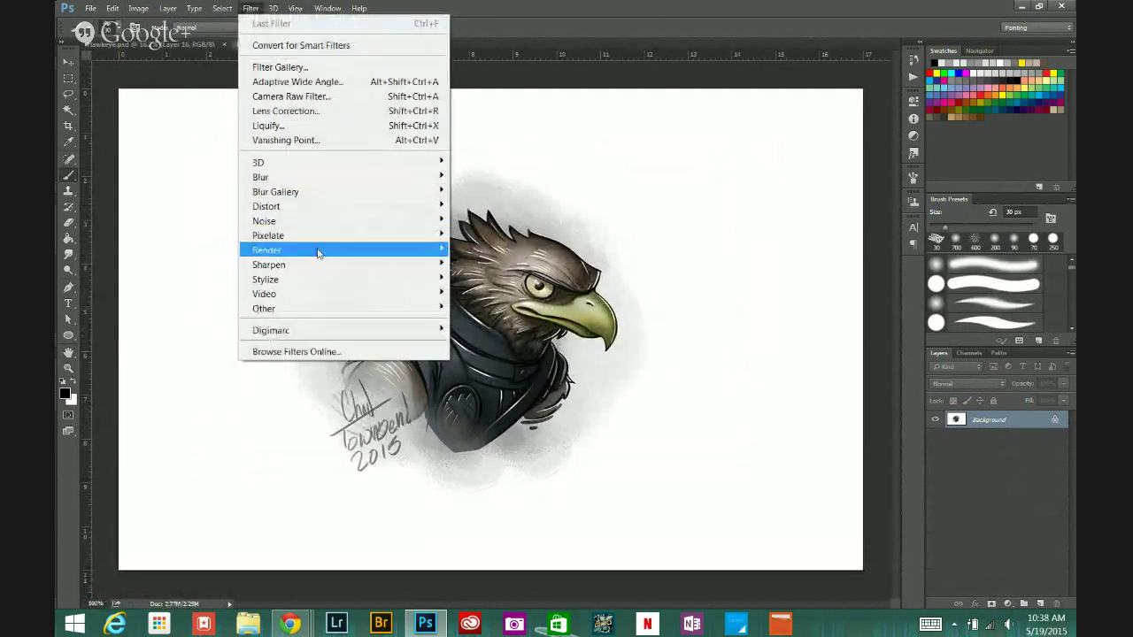
mouse_move(299, 219)
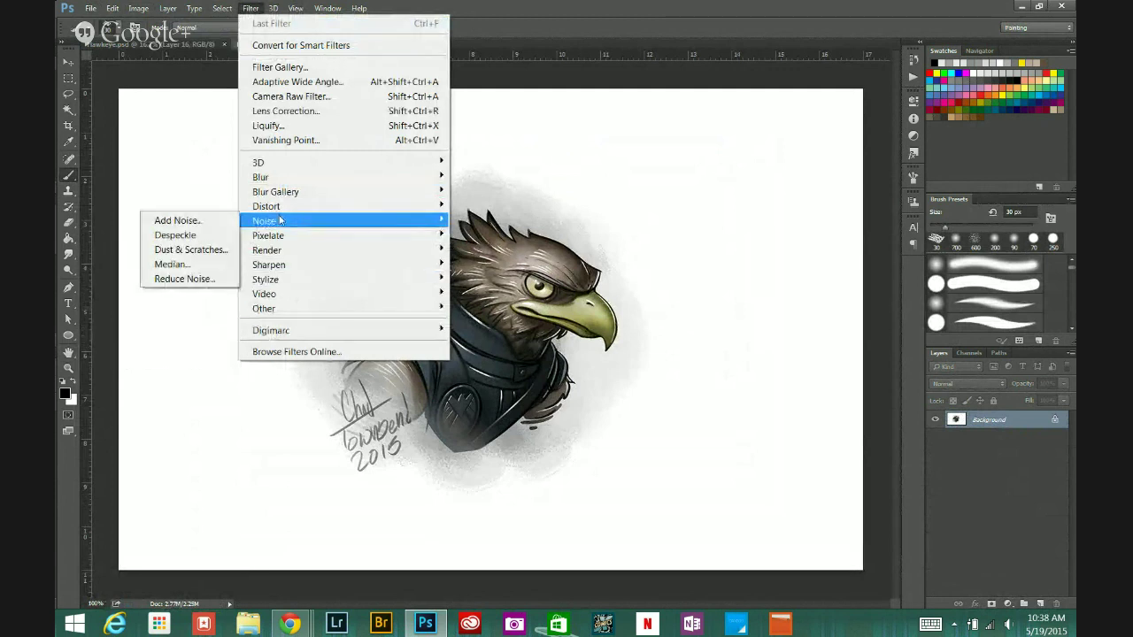
left_click(206, 221)
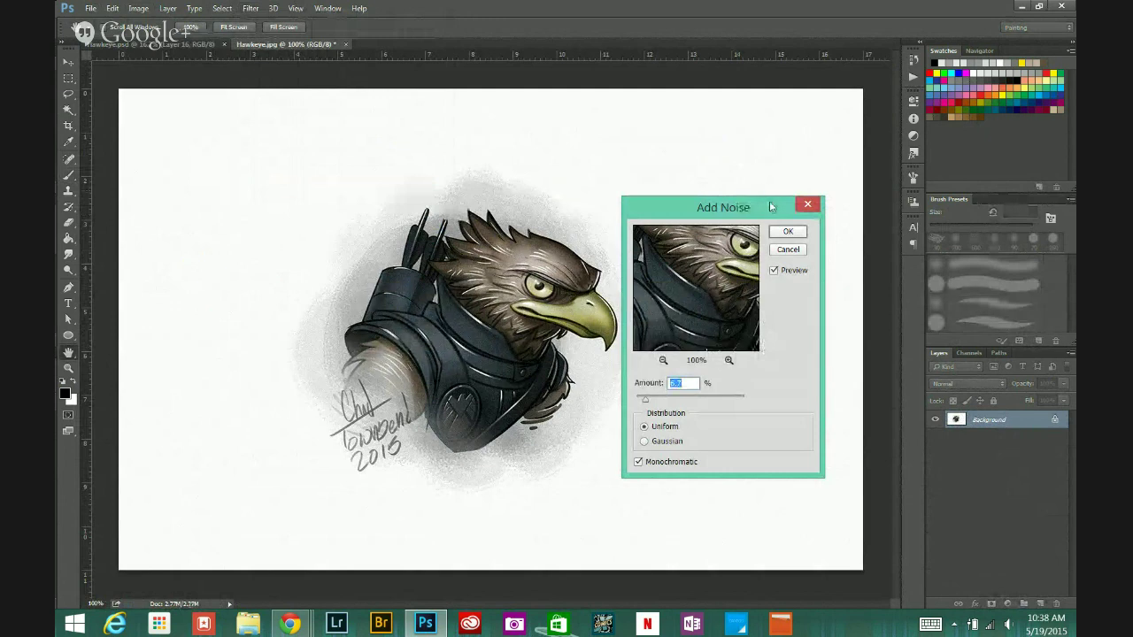
left_click_drag(765, 207, 784, 215)
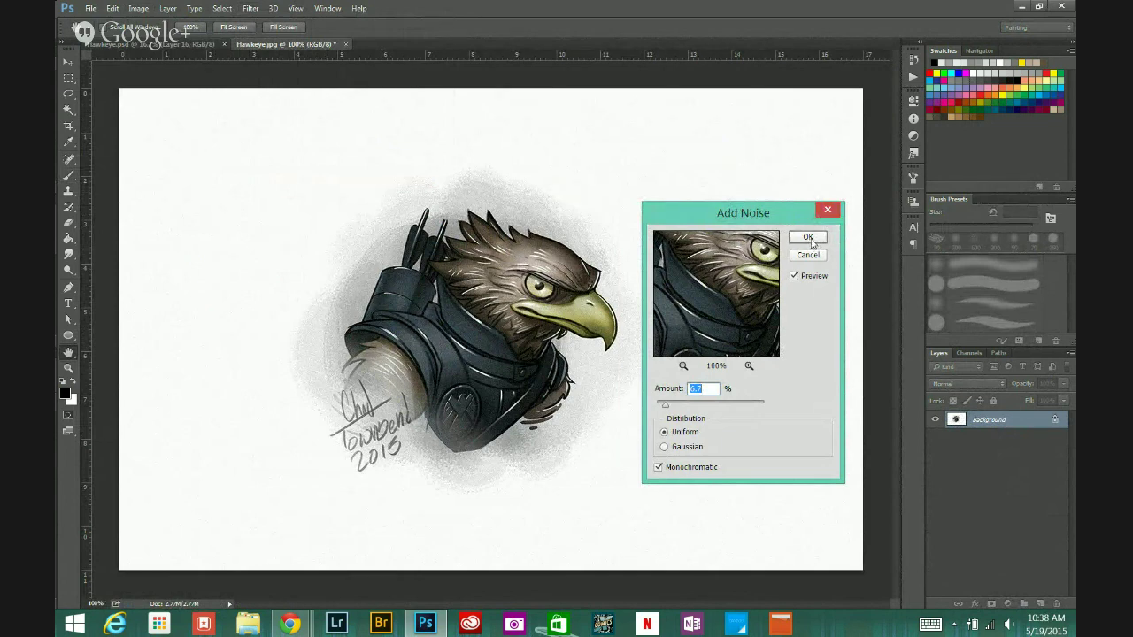
left_click(808, 238)
key("b")
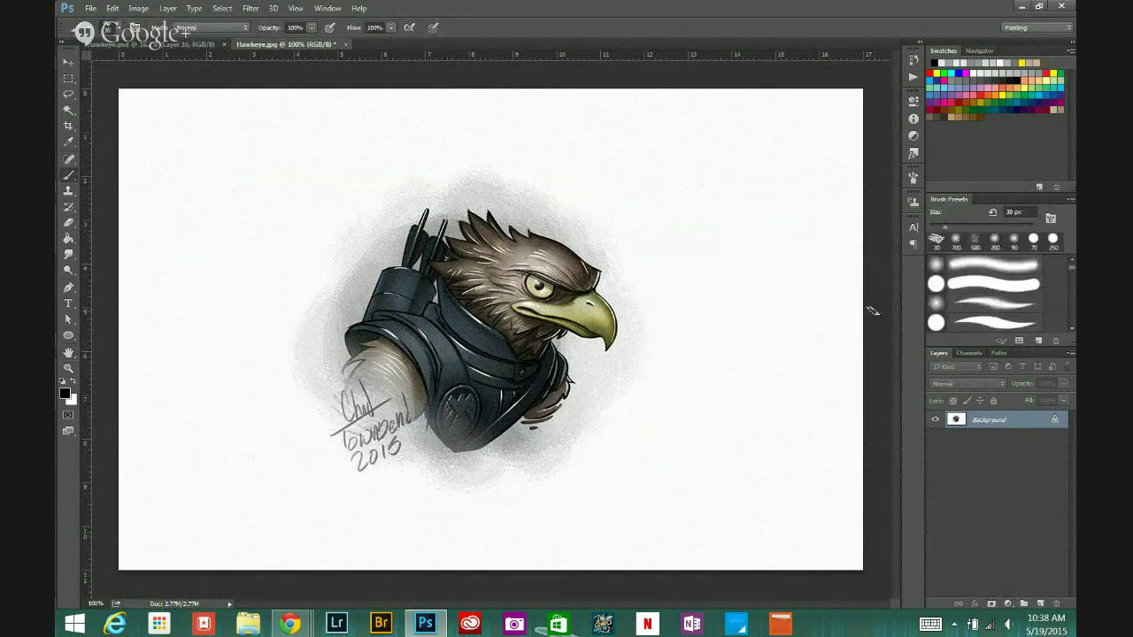
key("ctrl+s")
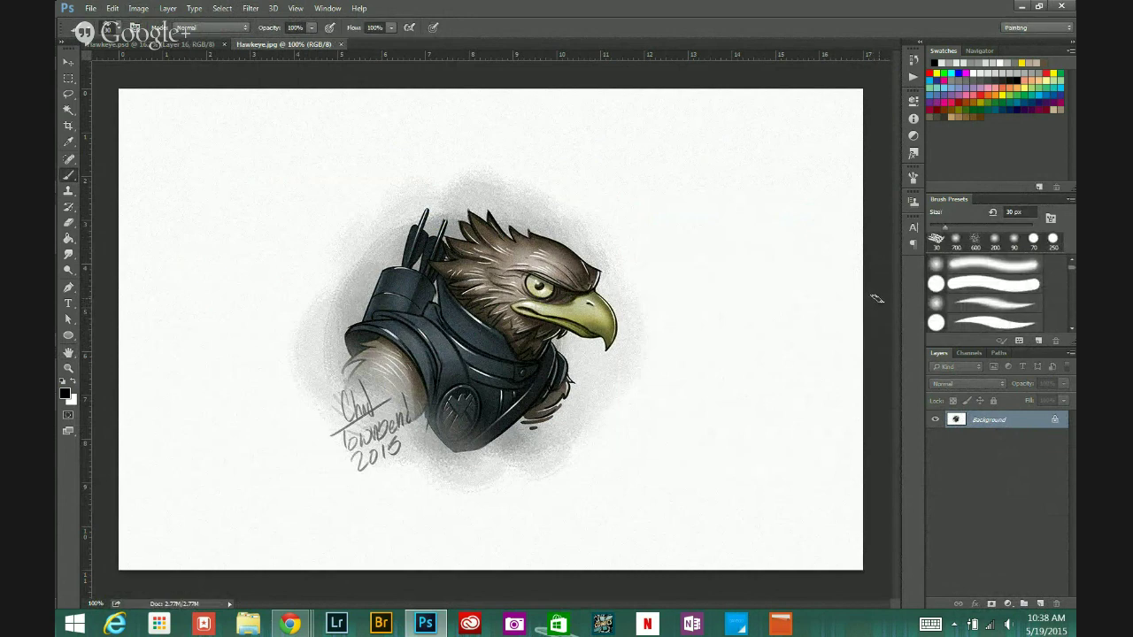